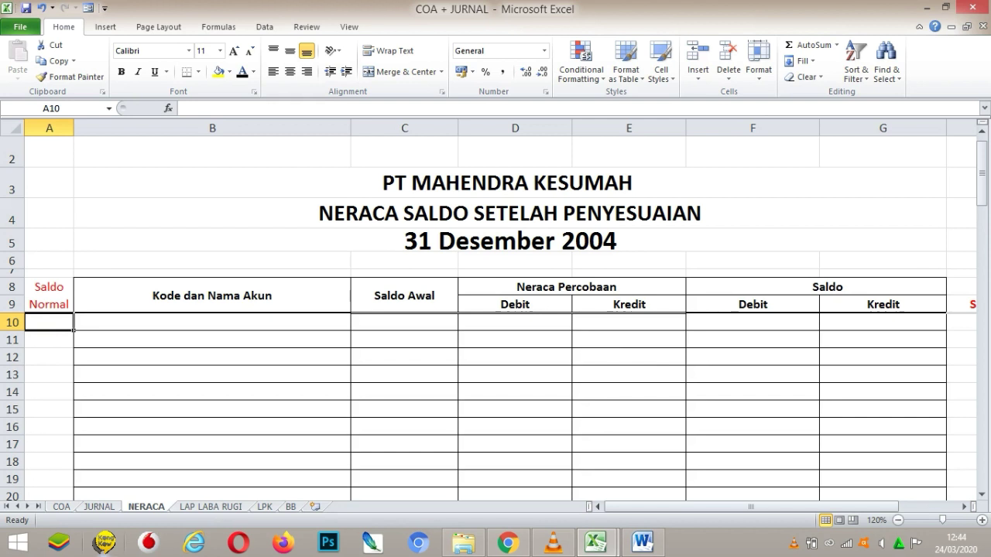
Examine the title lines and the column headings from Saldo Normal to Saldo Akhir on the NERACA sheet.
left_click(515, 158)
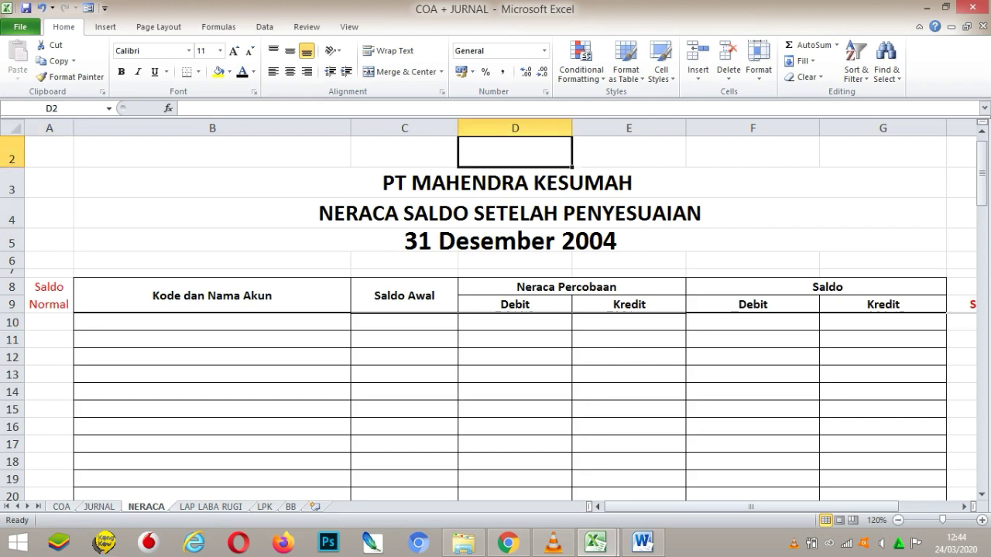
left_click(515, 183)
left_click(511, 214)
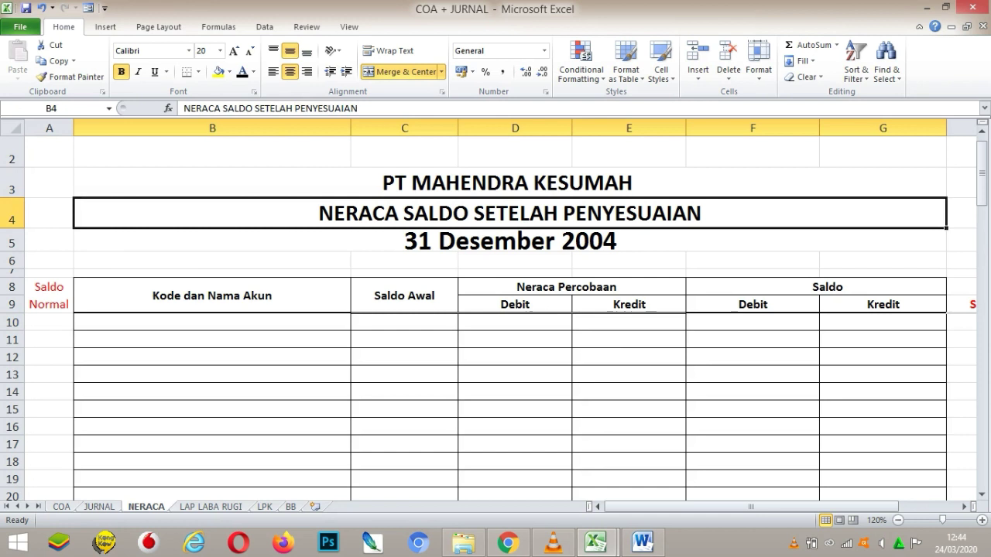
left_click(511, 241)
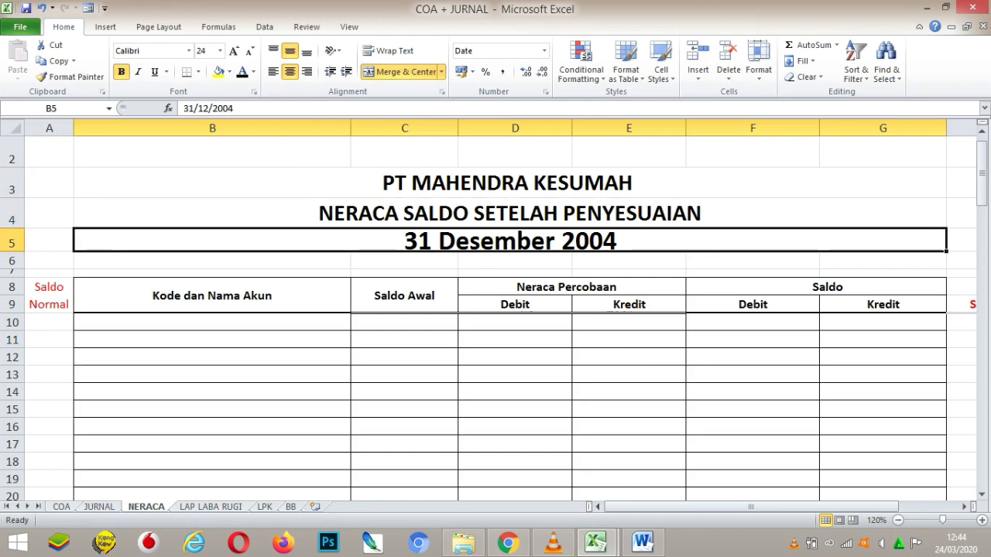
left_click(515, 261)
left_click(514, 287)
left_click(213, 295)
left_click(48, 295)
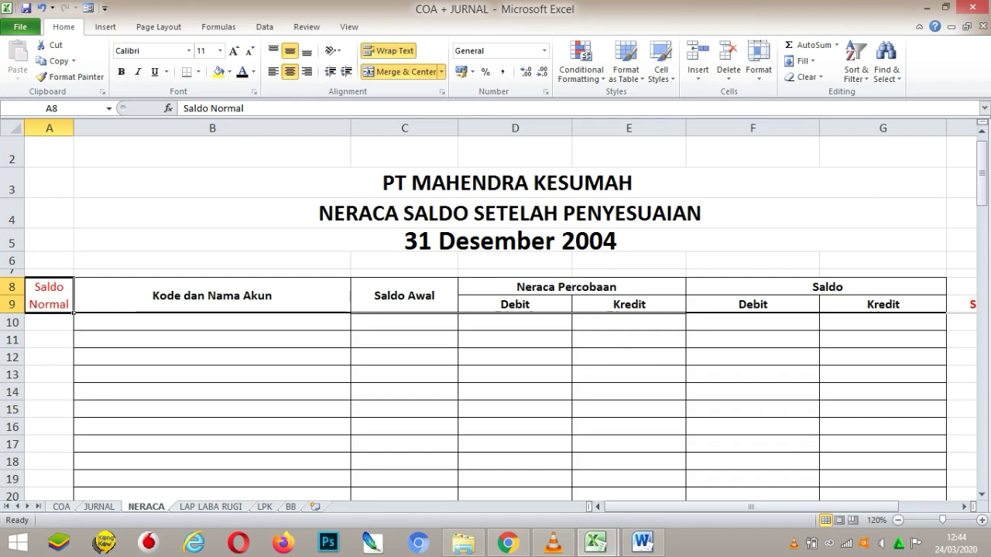
left_click(212, 295)
left_click(404, 295)
left_click(515, 287)
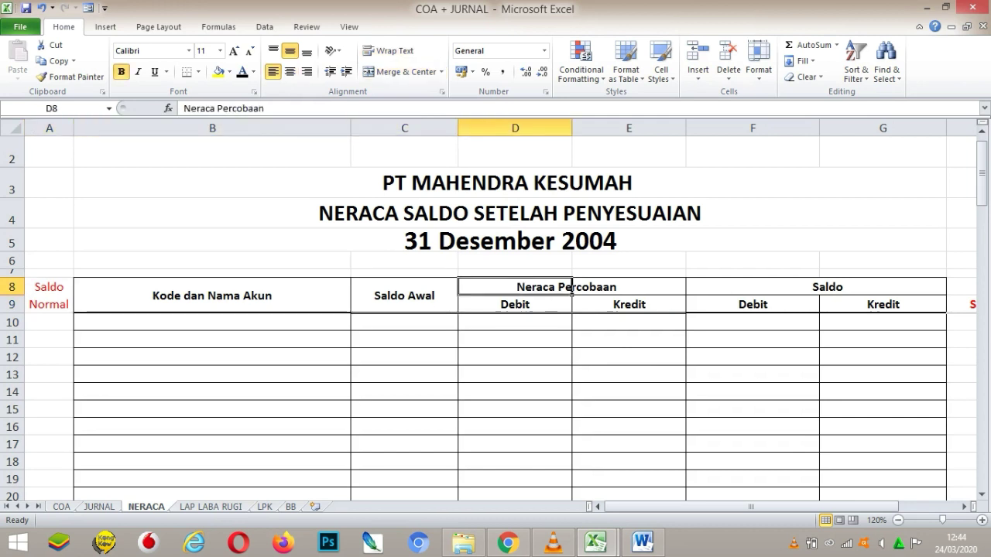
left_click(551, 307)
left_click(629, 305)
left_click(817, 310)
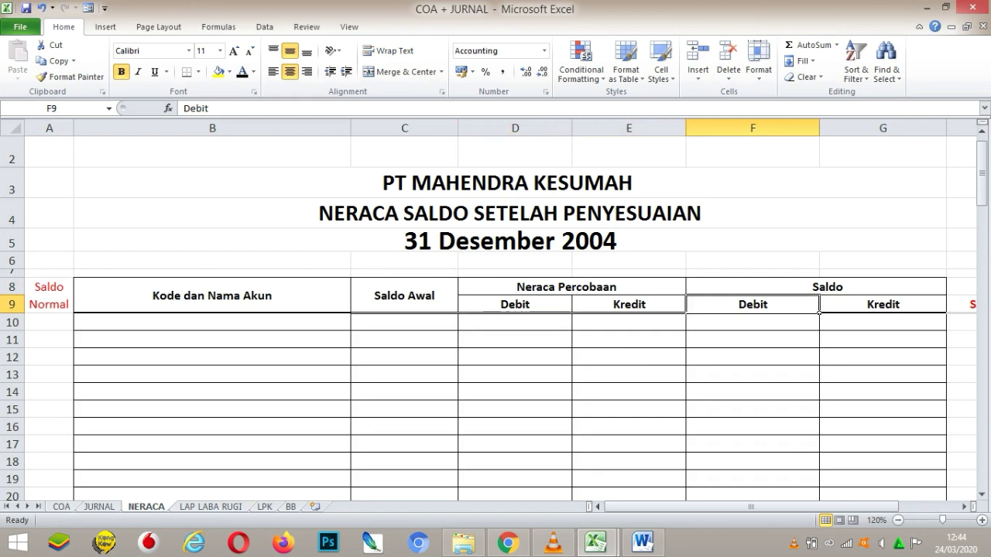
key("Right")
key("Right")
key("Left")
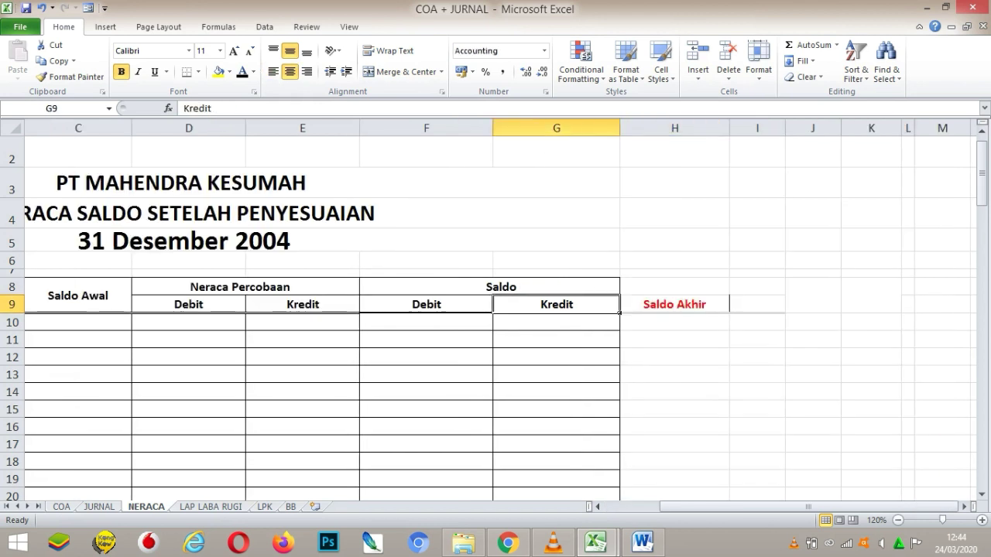
key("Home")
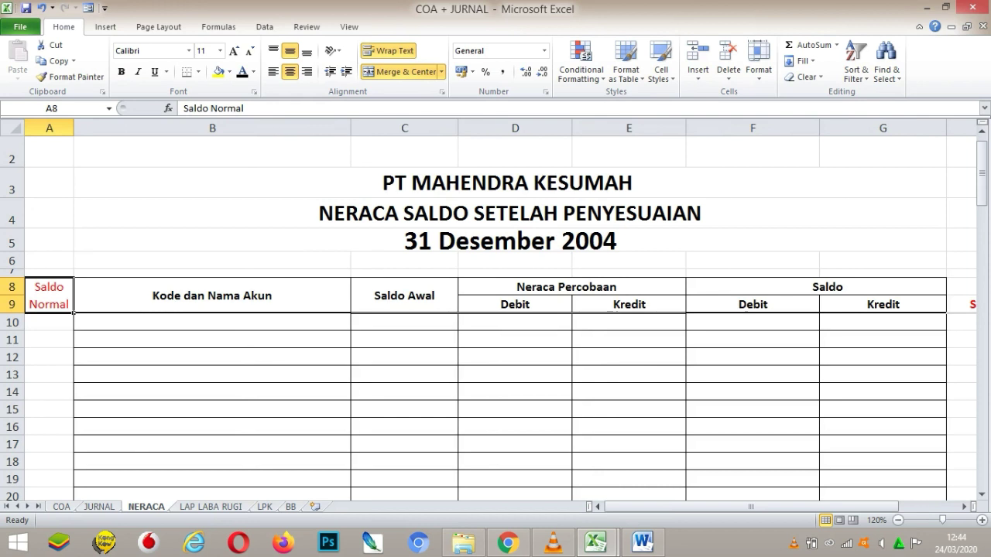
key("Down")
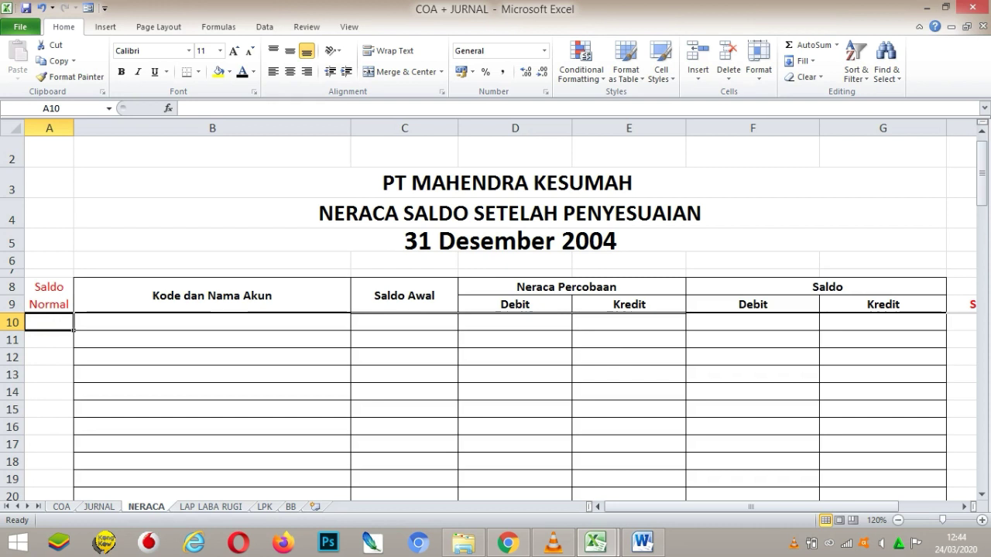
left_click(49, 295)
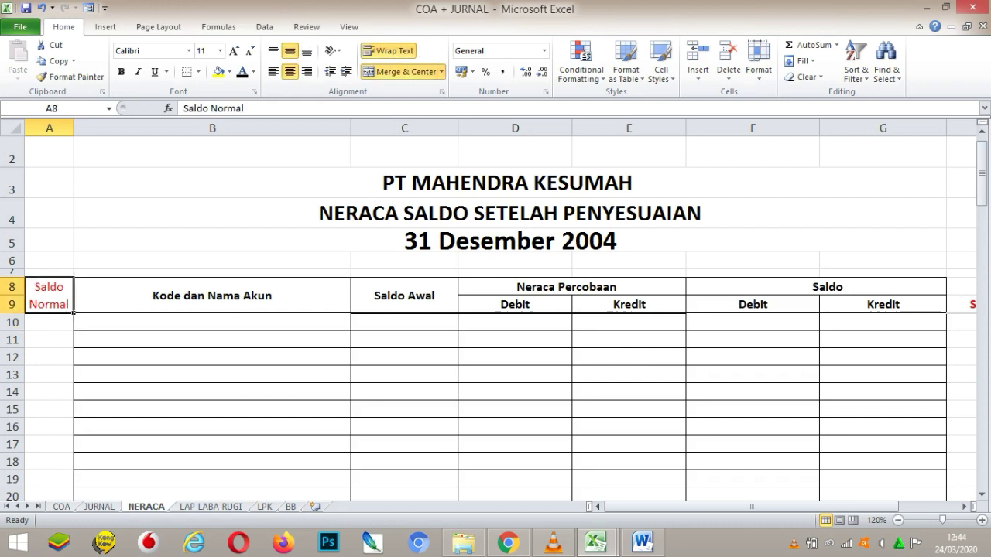
Link the first Saldo Normal cell, A10, to COA!E4 and fill the formula down to row 60.
left_click(49, 322)
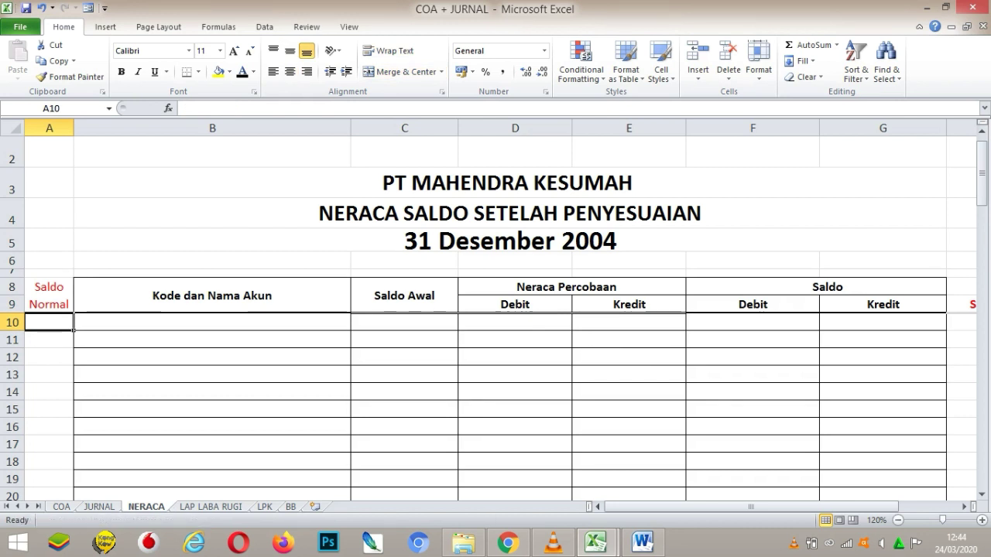
type("=")
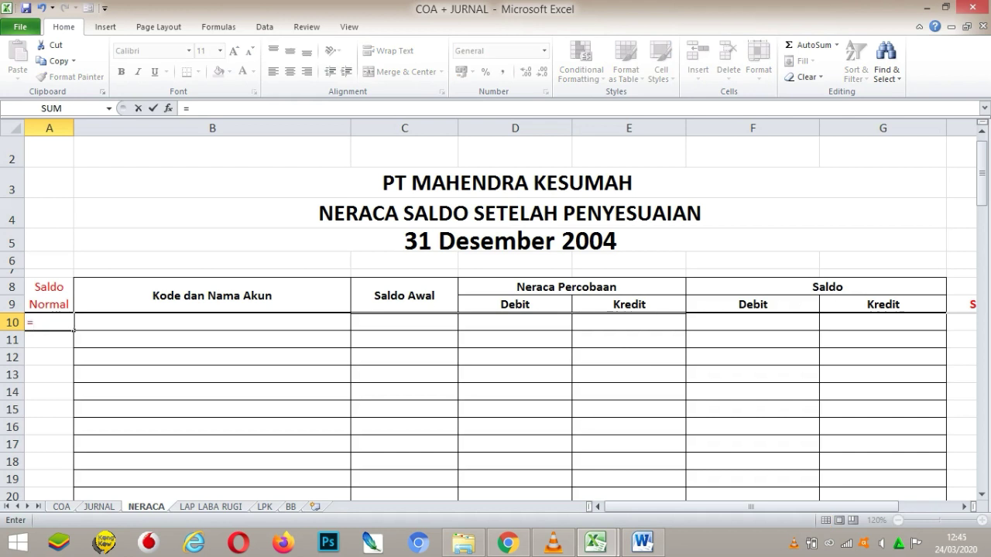
left_click(61, 507)
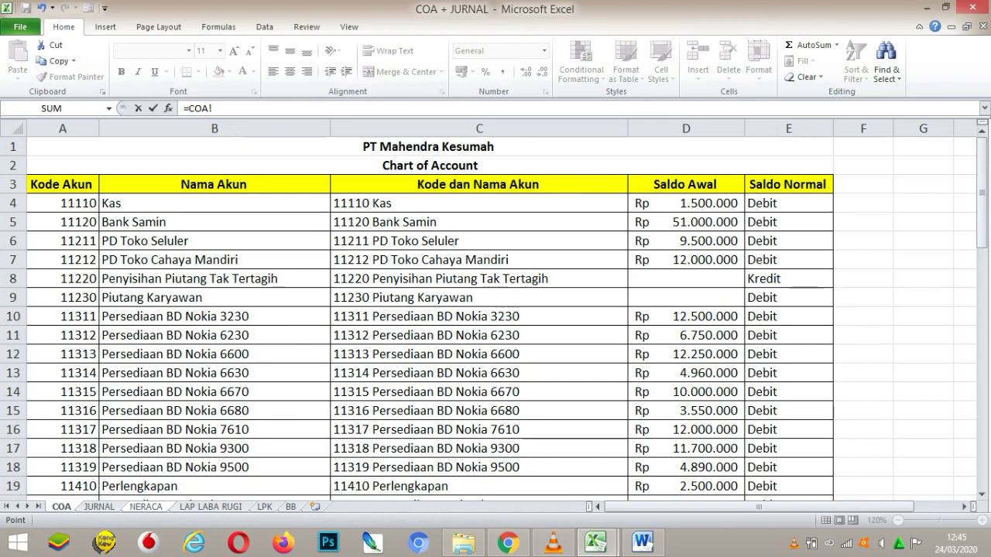
left_click(755, 204)
key("Return")
left_click(49, 323)
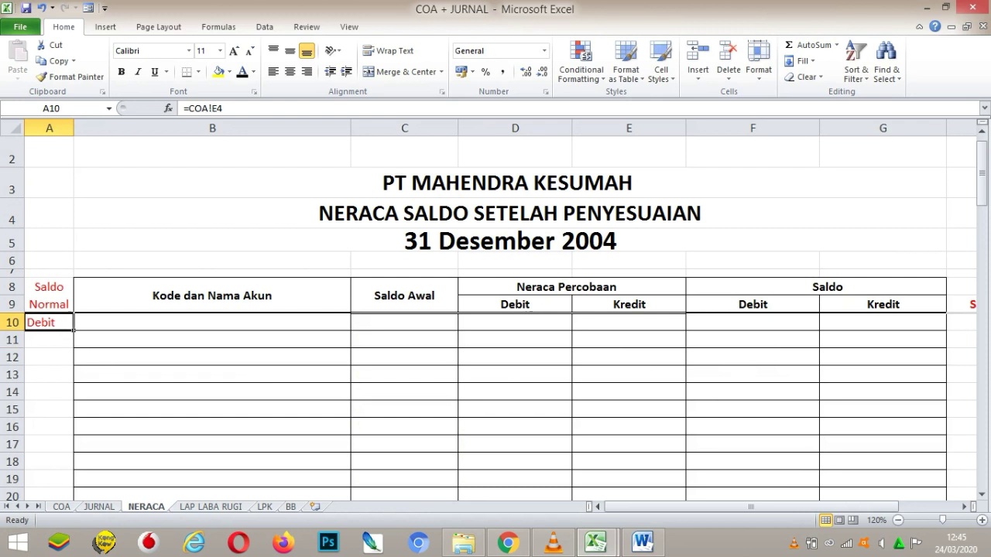
left_click_drag(73, 330, 74, 416)
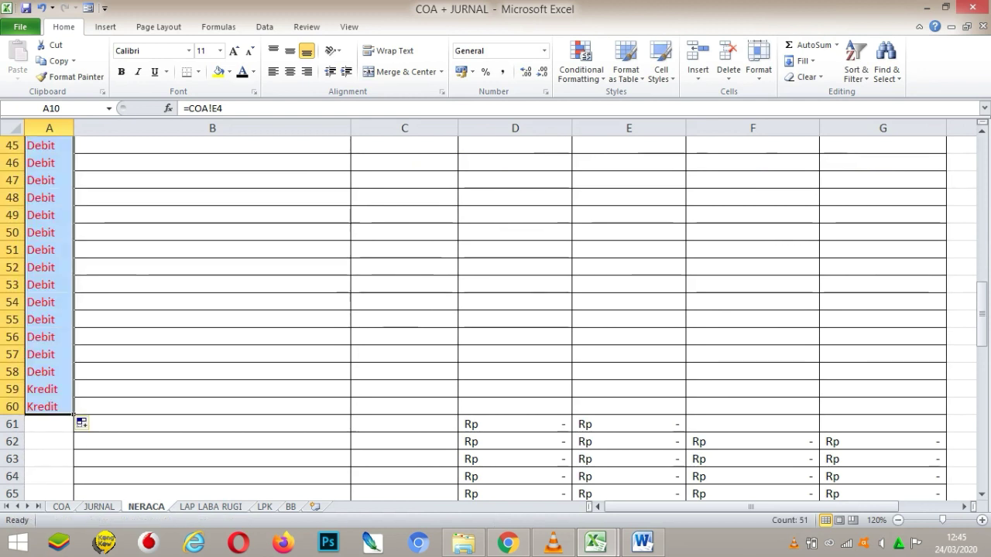
Link the first Kode dan Nama Akun cell, B10, to COA!C4 and fill the formula down to row 60.
key("Up")
key("Up")
key("Up")
key("Up")
key("Down")
key("Down")
key("Down")
key("Down")
key("Down")
key("Right")
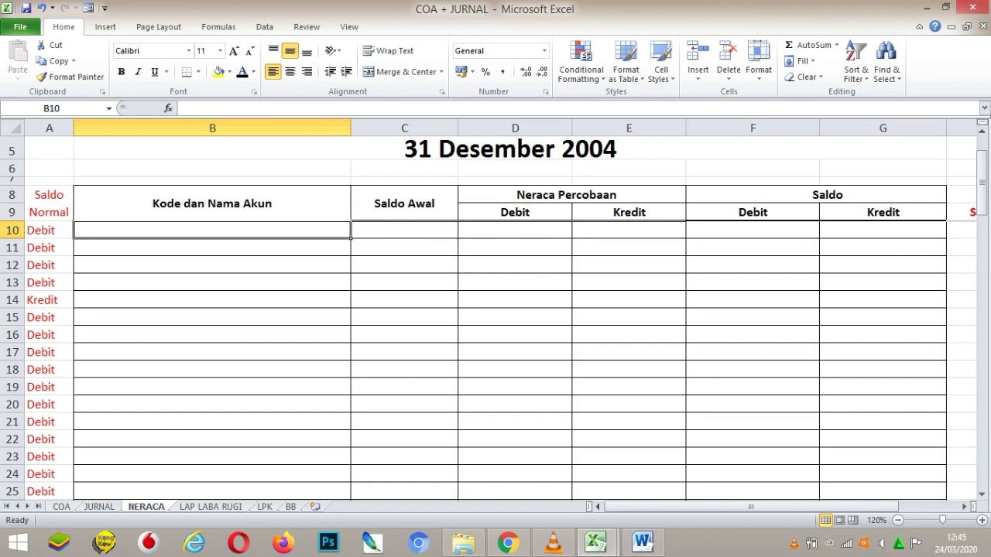
type("=")
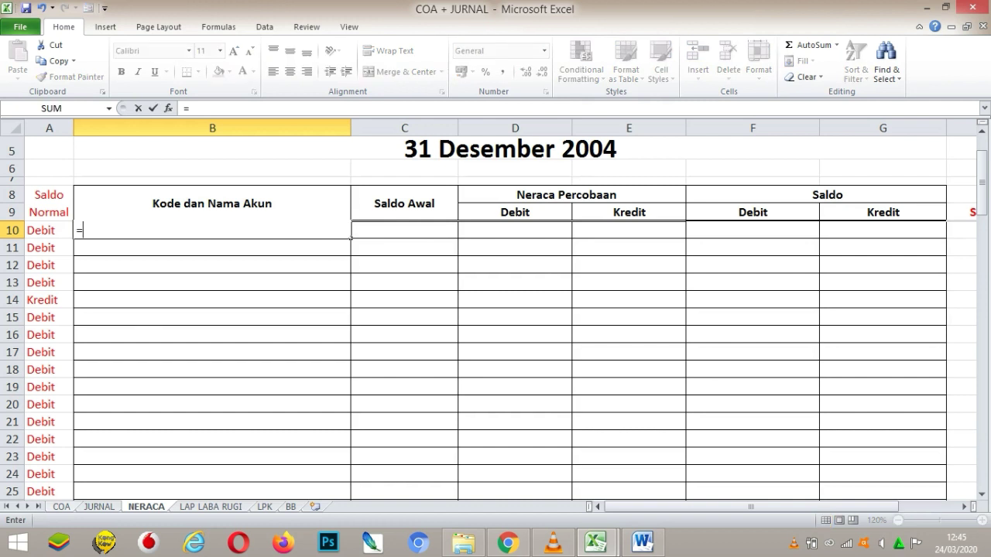
key("ctrl+Page_Up")
key("ctrl+Page_Up")
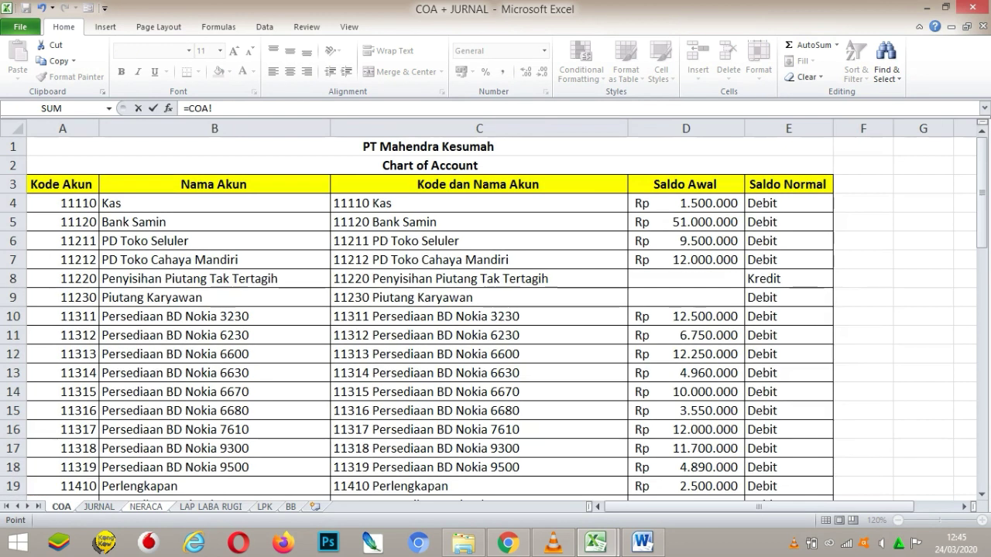
left_click(479, 203)
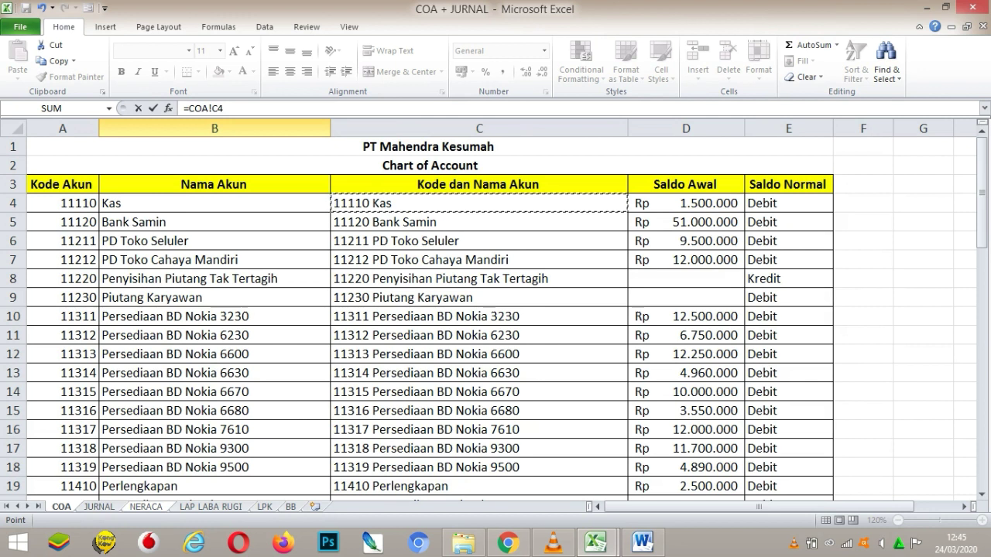
key("Return")
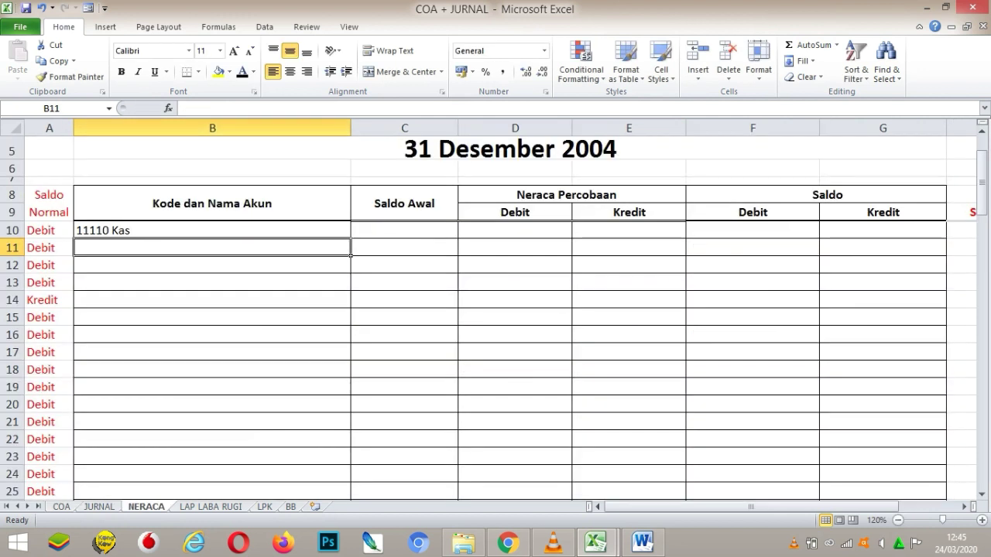
left_click(212, 230)
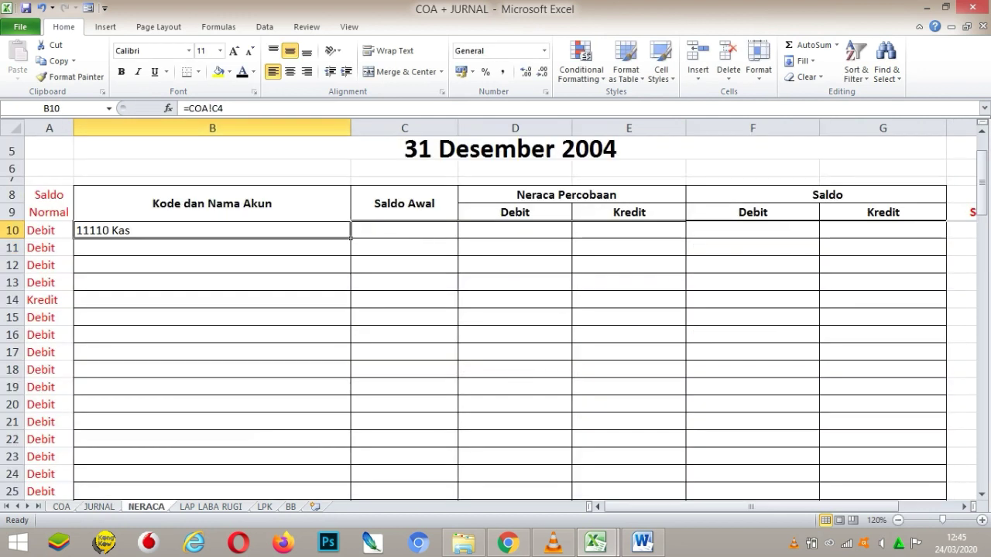
left_click_drag(351, 238, 352, 346)
Link the first Saldo Awal cell, C10, to COA!D4 and fill the formula down to row 60.
key("Right")
key("Up")
key("Up")
key("Down")
key("Down")
key("Down")
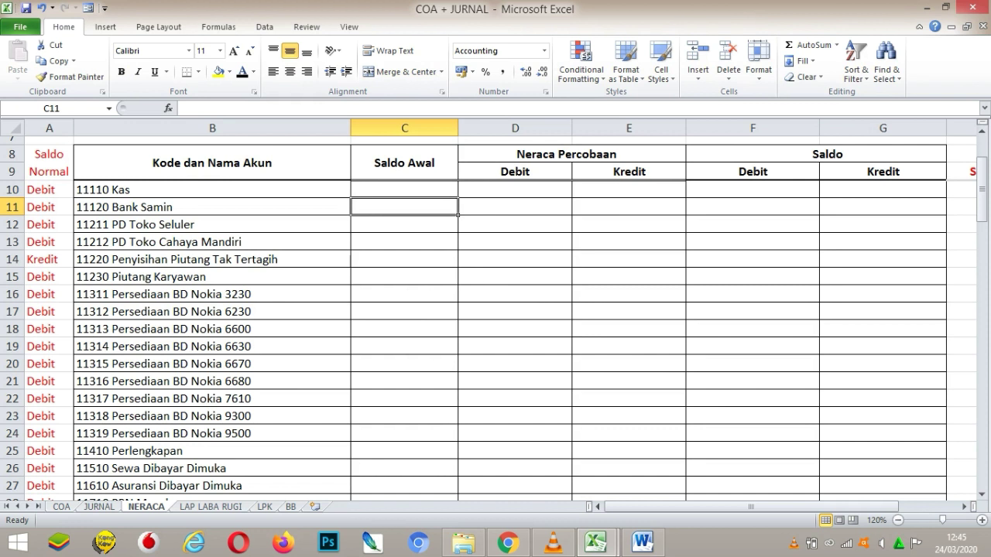
key("Up")
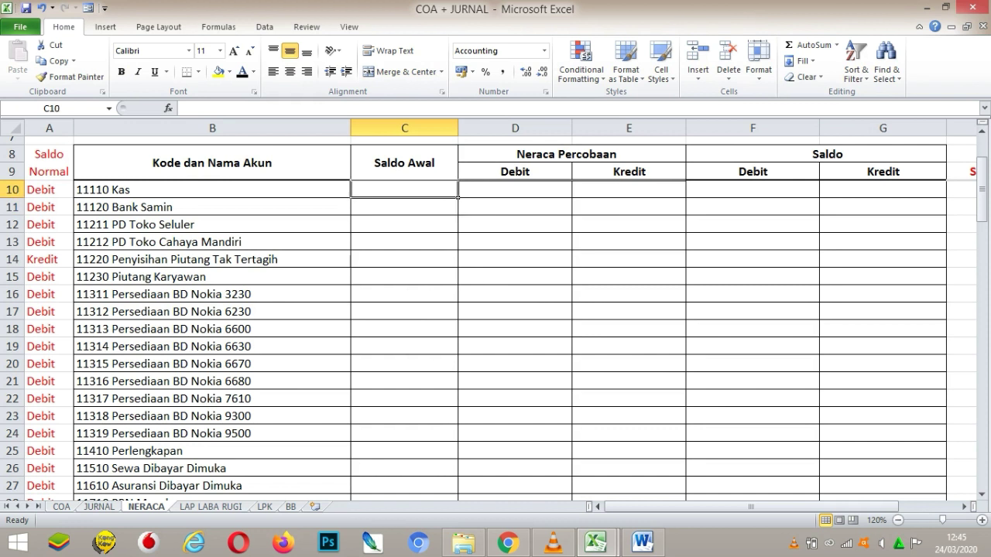
type("=")
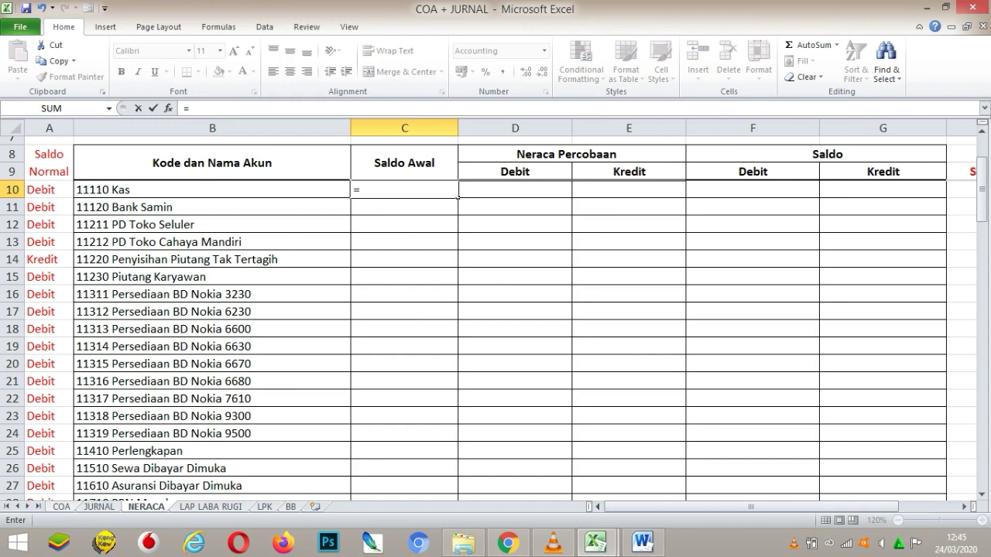
key("ctrl+Page_Up")
key("ctrl+Page_Up")
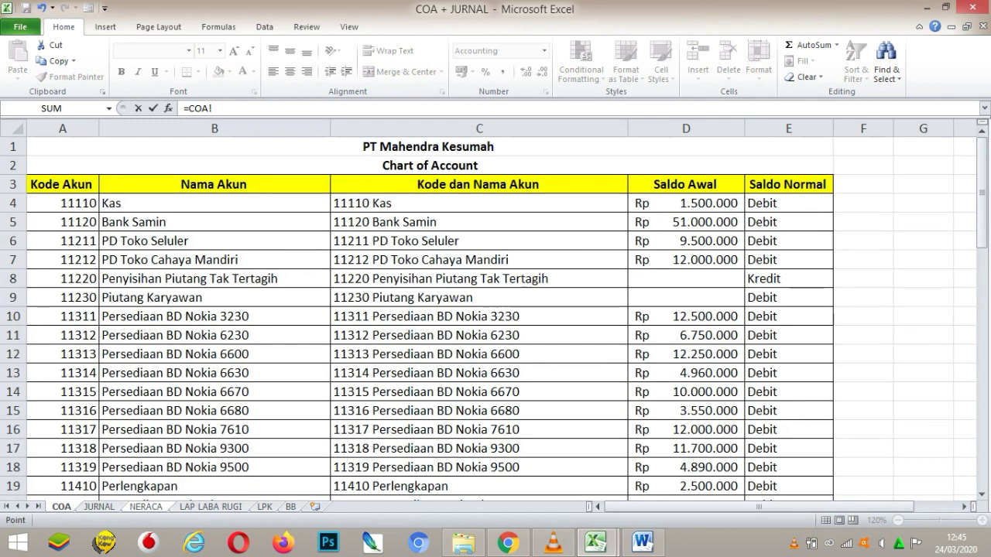
left_click(686, 203)
key("Return")
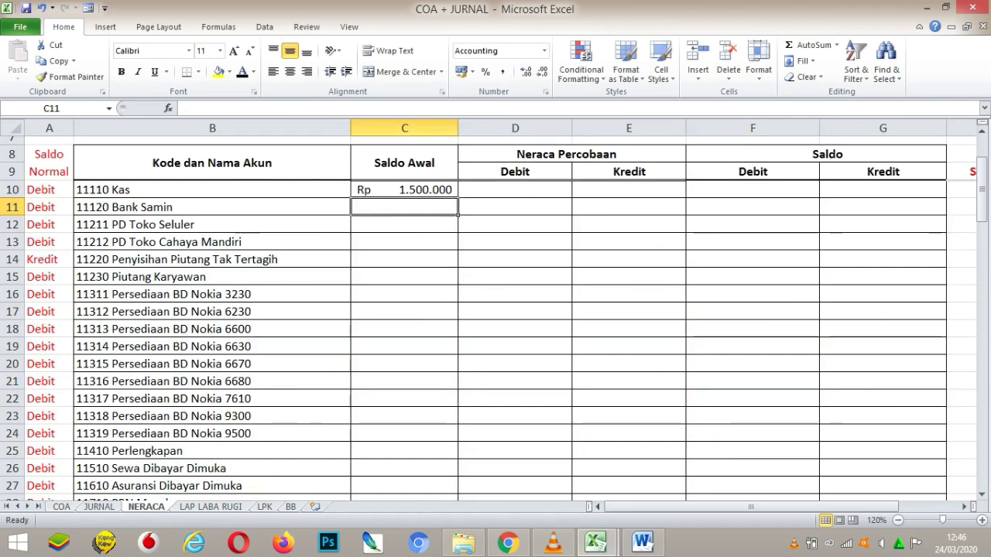
left_click(404, 190)
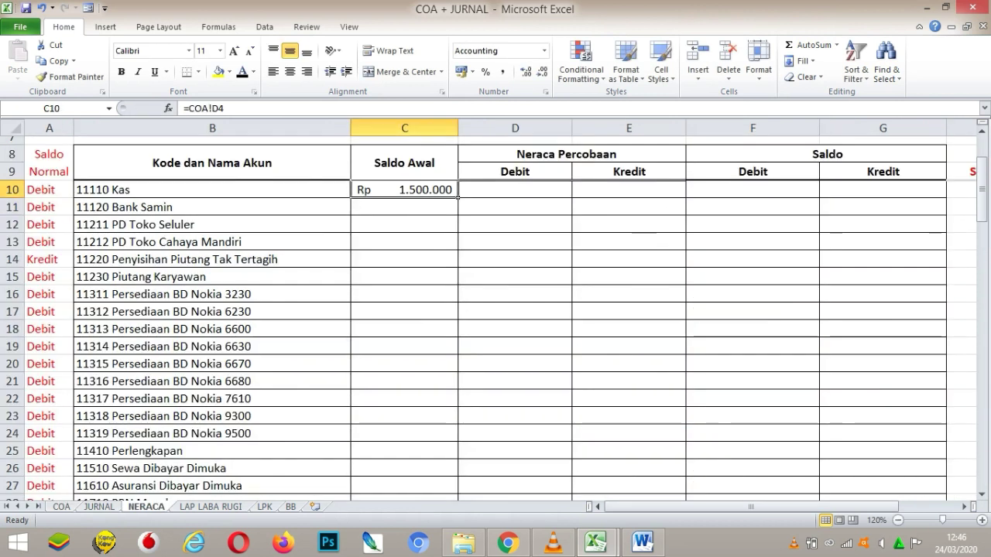
left_click_drag(458, 197, 457, 378)
Review the linked opening balances throughout the Saldo Awal column of the NERACA sheet.
left_click(453, 373)
key("Up")
key("Up")
key("Up")
key("Up")
key("Up")
key("Up")
key("Up")
key("Up")
key("Up")
key("Up")
key("Up")
key("Up")
key("Up")
key("Up")
key("Up")
key("Up")
key("Up")
key("Up")
key("Up")
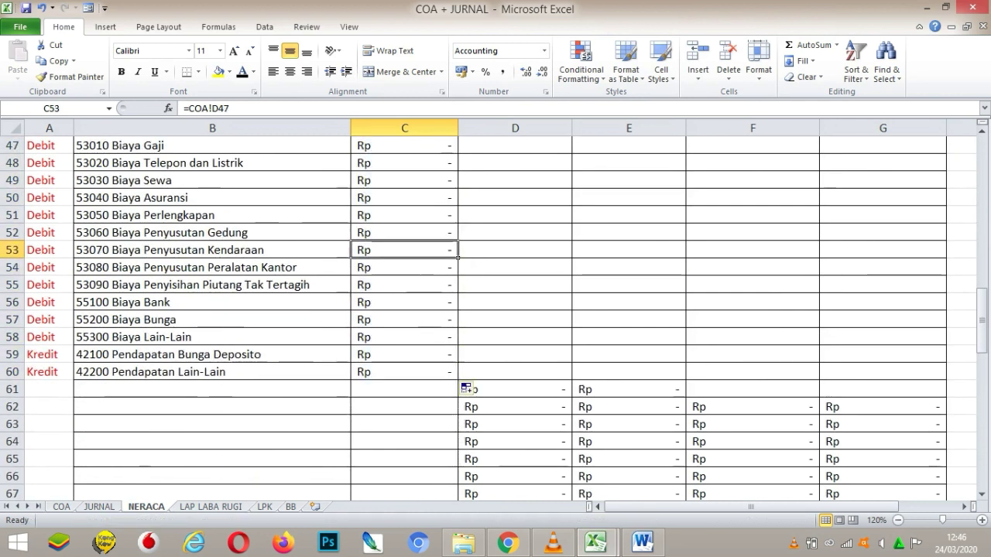
key("Up")
key("Up")
key("Up")
key("Up")
key("Up")
key("Up")
key("Up")
key("Up")
key("Up")
key("Up")
key("Up")
key("Up")
key("Up")
key("Up")
key("Up")
key("Up")
key("Up")
key("Up")
key("Up")
key("Up")
key("Down")
key("Down")
key("Down")
key("Down")
key("Down")
key("Down")
key("Down")
key("Down")
key("Down")
key("Down")
key("Down")
key("Down")
key("Down")
key("Down")
key("Down")
key("Down")
key("Down")
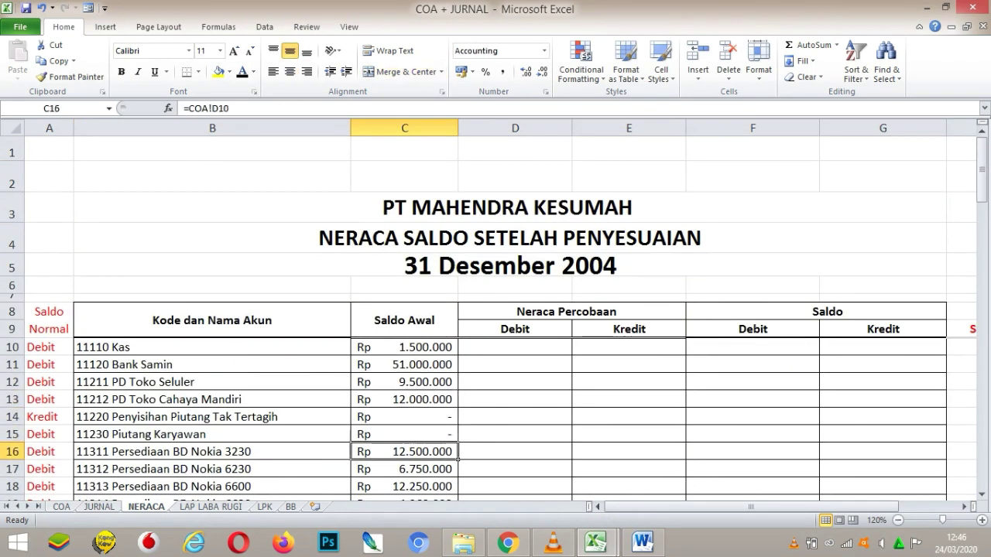
key("Down")
key("Down")
key("Down")
key("Down")
key("Down")
key("Down")
key("Down")
key("Down")
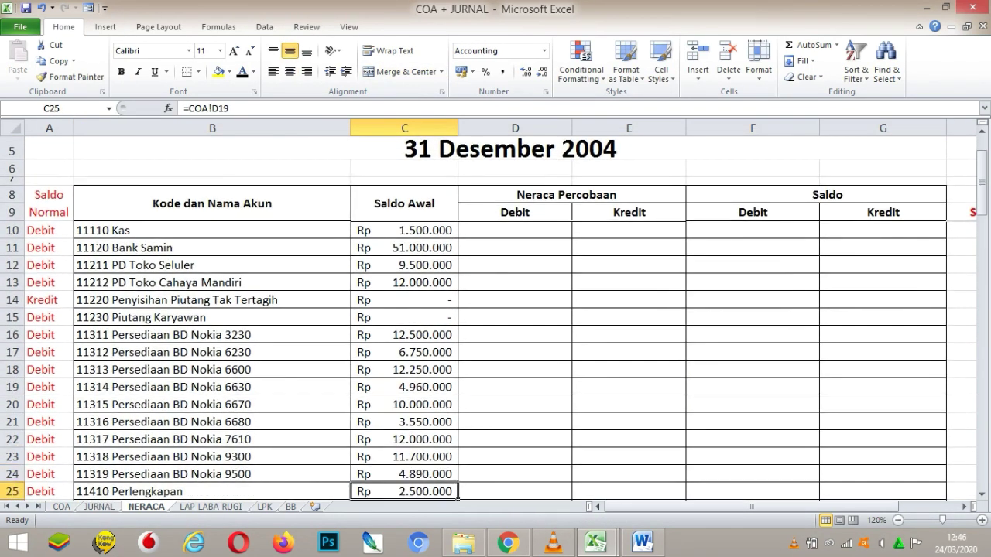
key("Down")
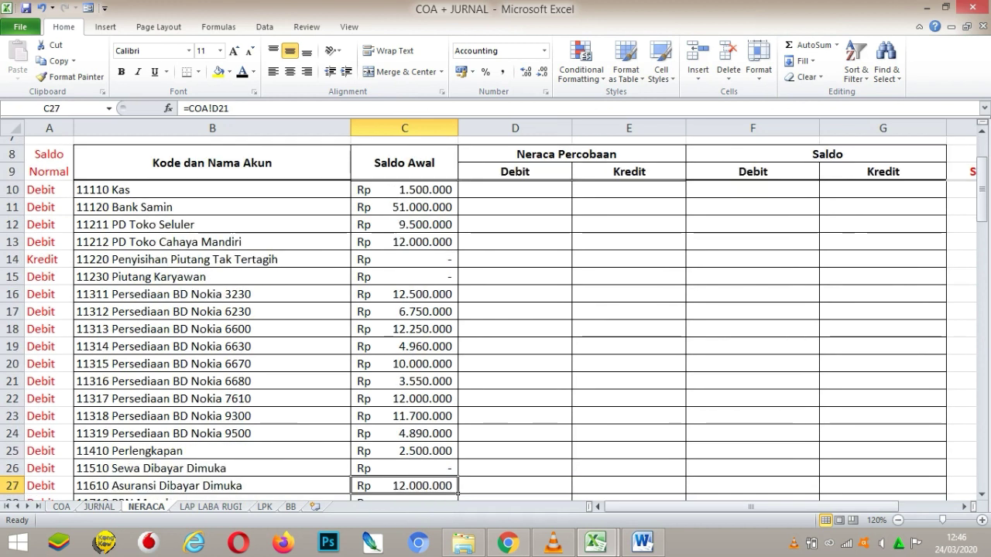
Go to the JURNAL sheet and examine the last general journal entries around rows 174 to 182.
left_click(515, 171)
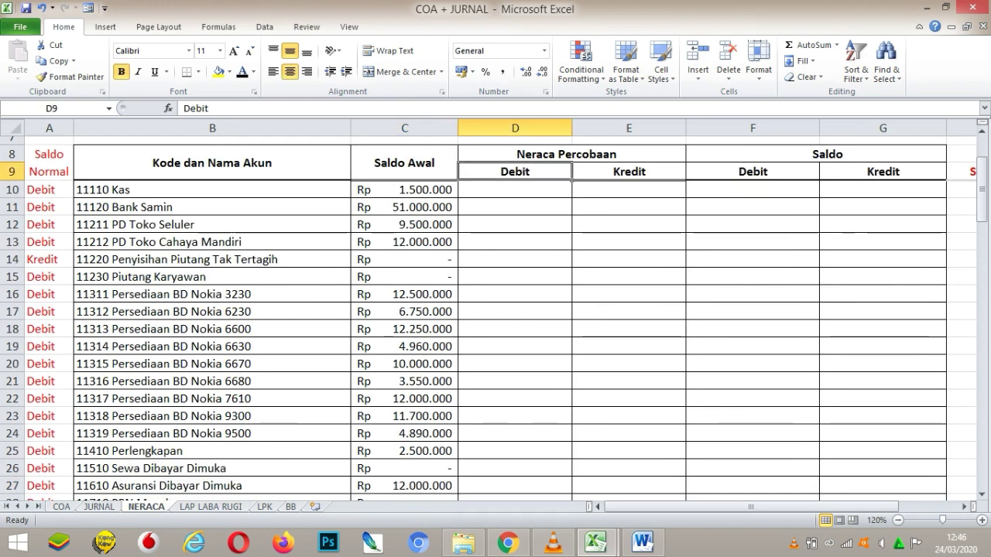
key("Down")
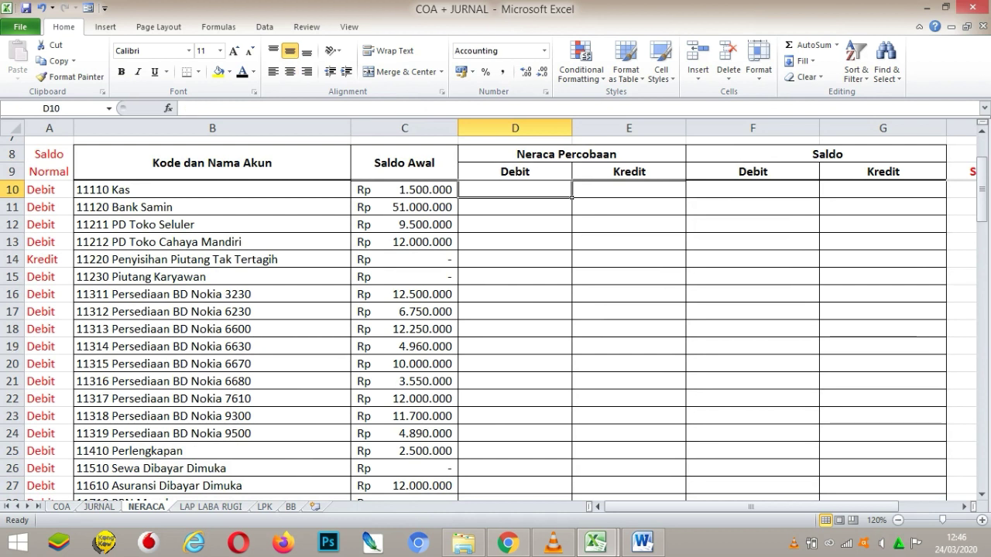
key("ctrl+Page_Up")
left_click(136, 391)
key("Up")
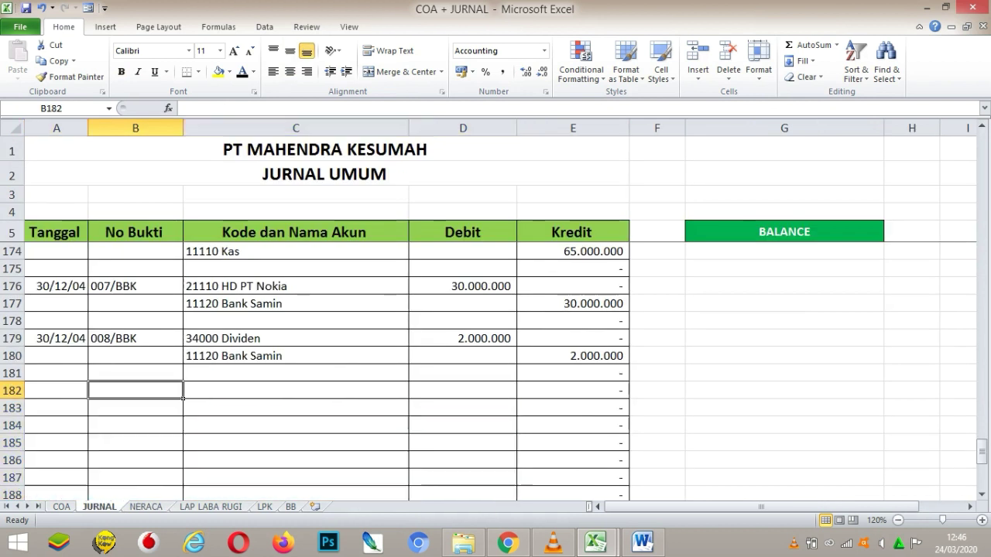
key("Up")
key("Up")
key("Left")
key("Down")
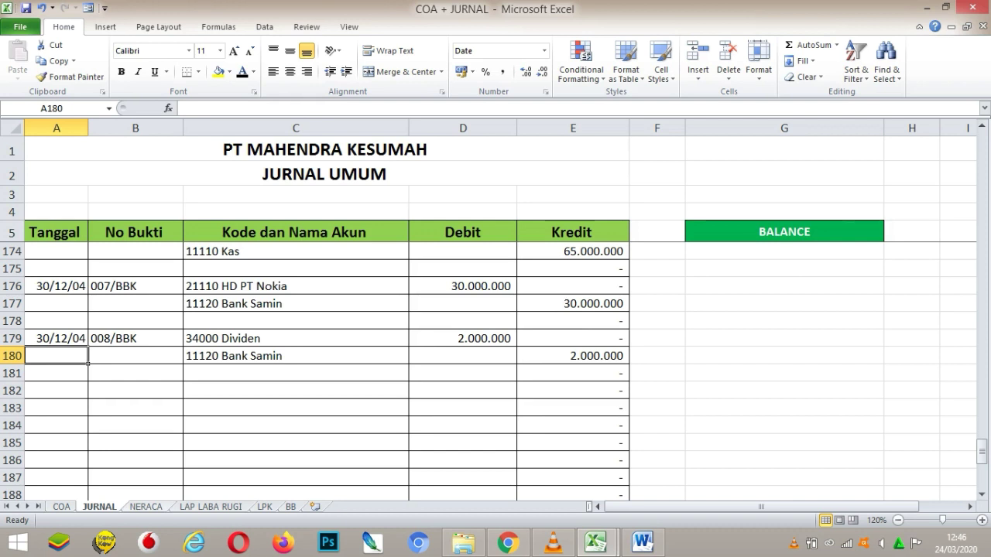
In the first Neraca Percobaan Debit cell, D10 on the NERACA sheet, start a SUMIF formula with JURNAL!C:C as its range.
key("ctrl+Page_Down")
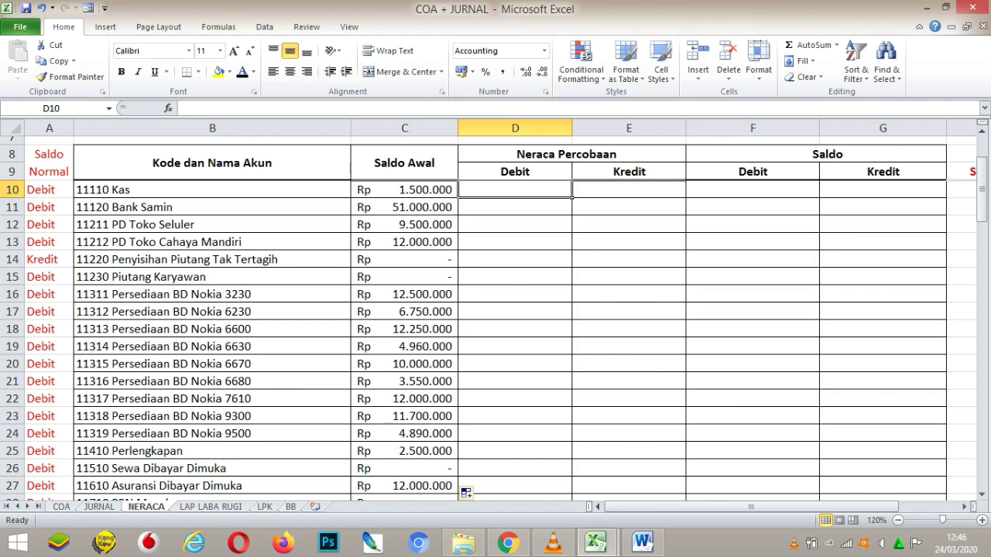
type("=S")
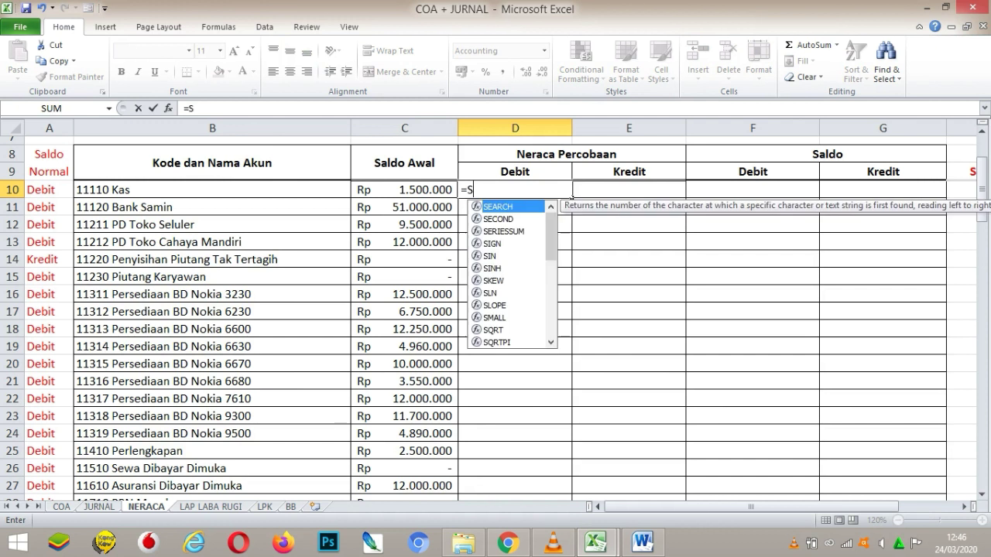
type("UM")
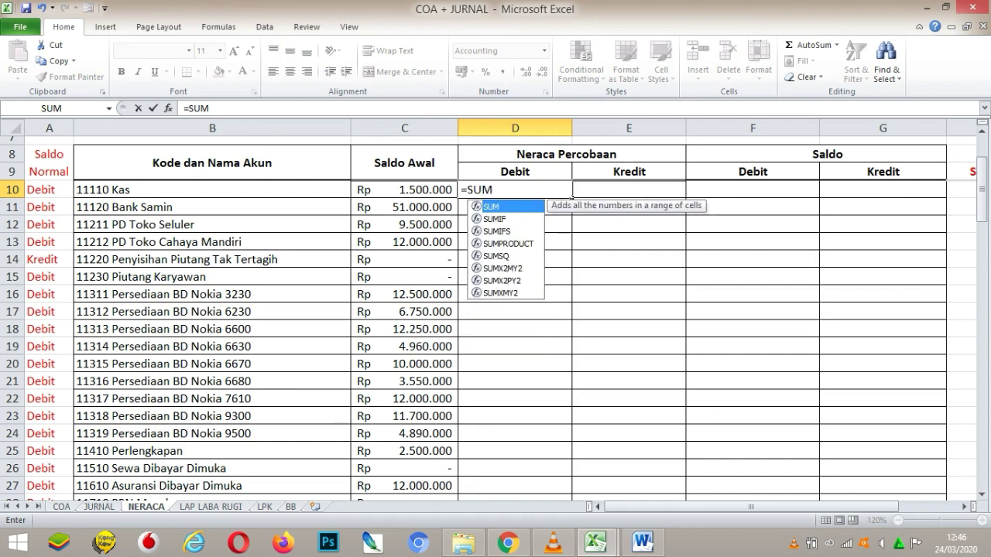
type("IF")
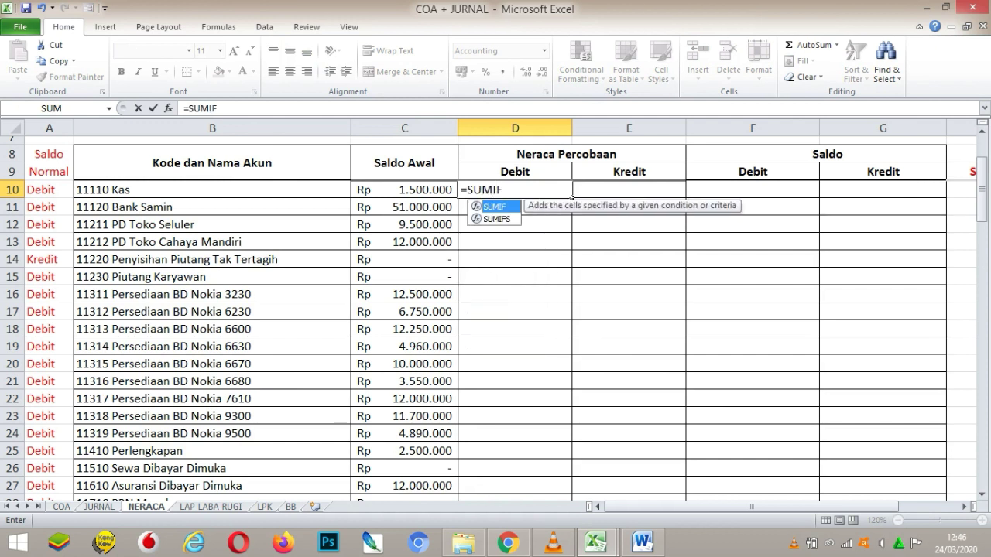
type("(")
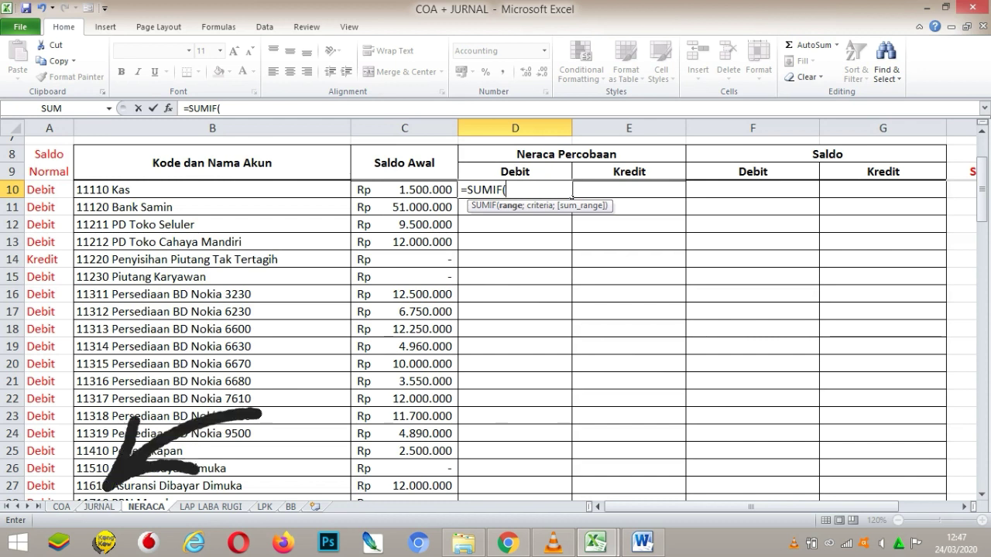
key("ctrl+Page_Up")
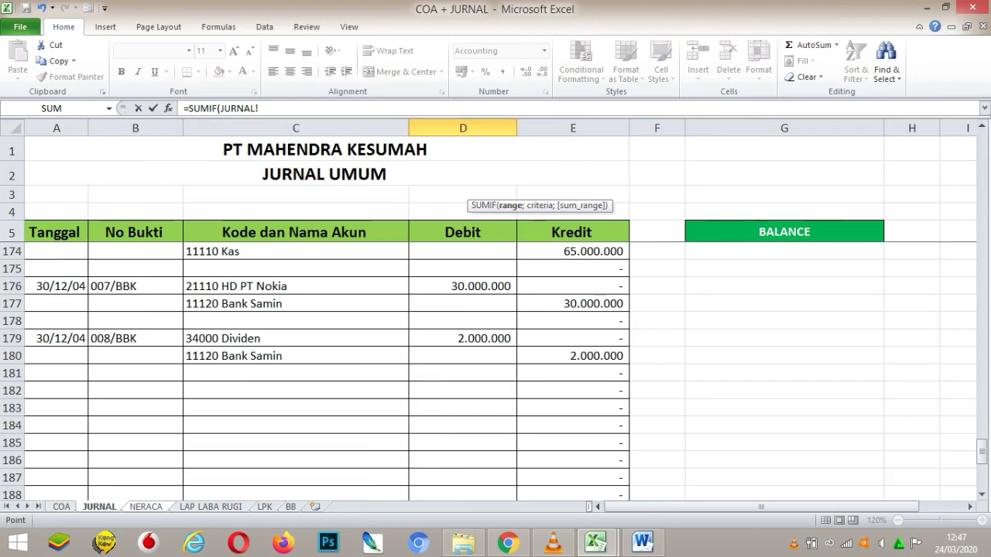
left_click(259, 109)
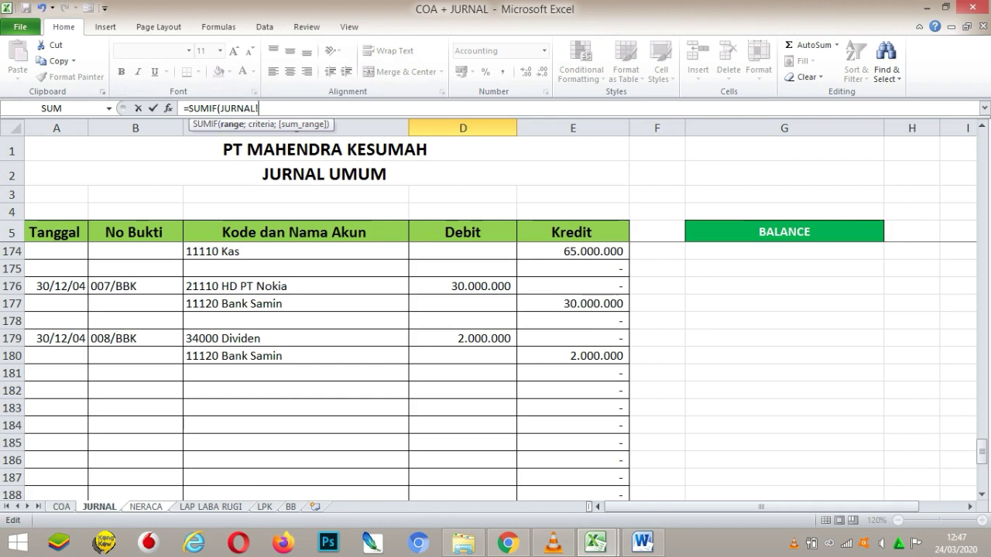
type("C:")
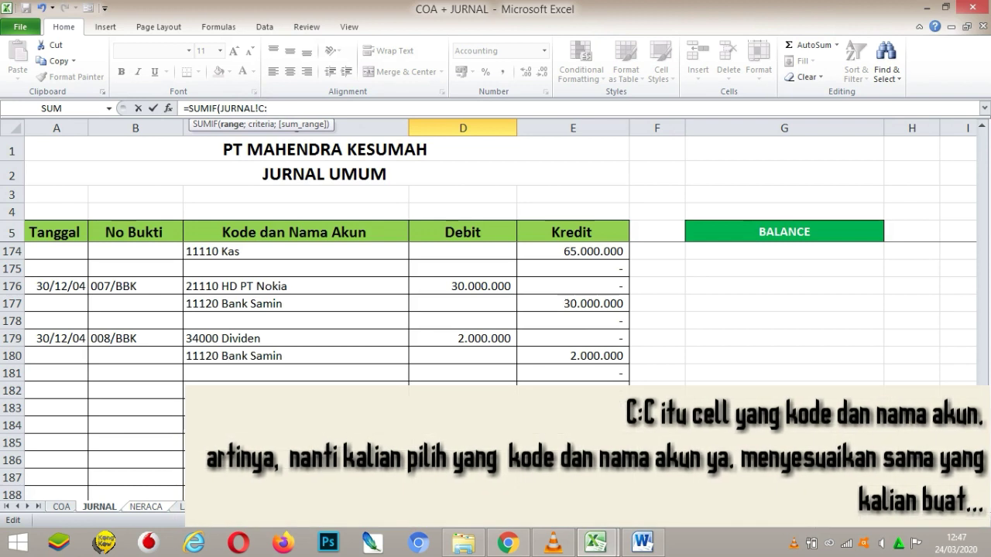
type("C")
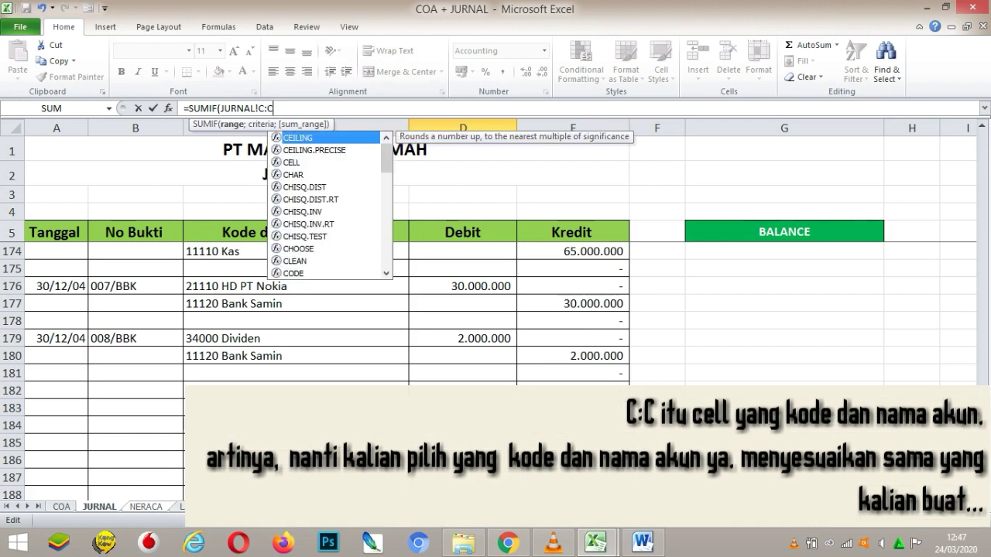
type(";")
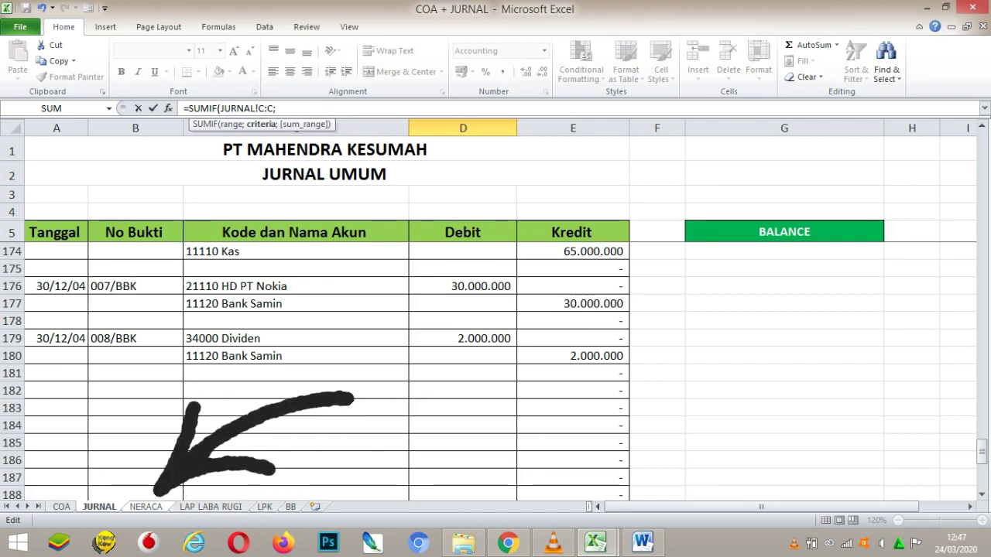
Complete the D10 SUMIF formula with NERACA!B10 as the criteria and JURNAL!D:D as the sum range.
left_click(146, 506)
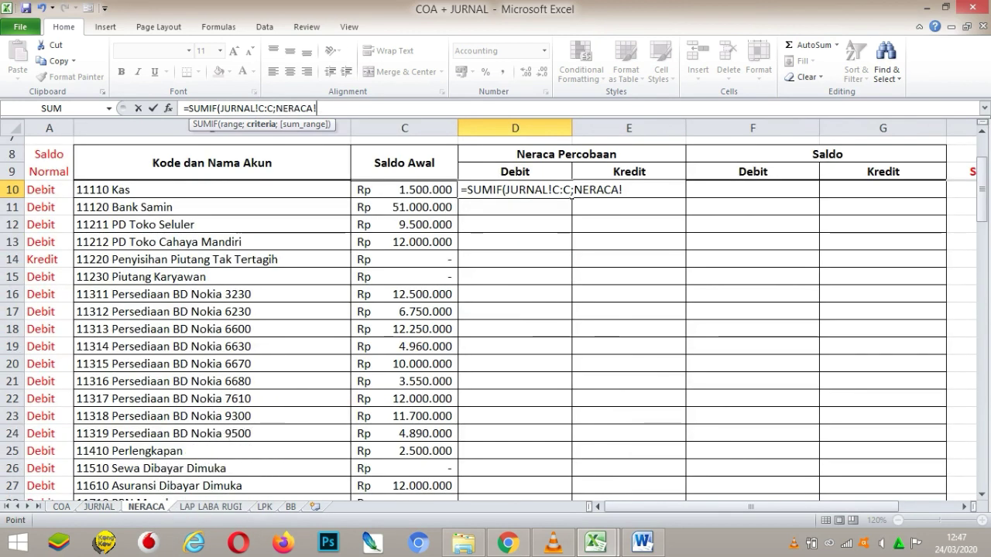
left_click(213, 189)
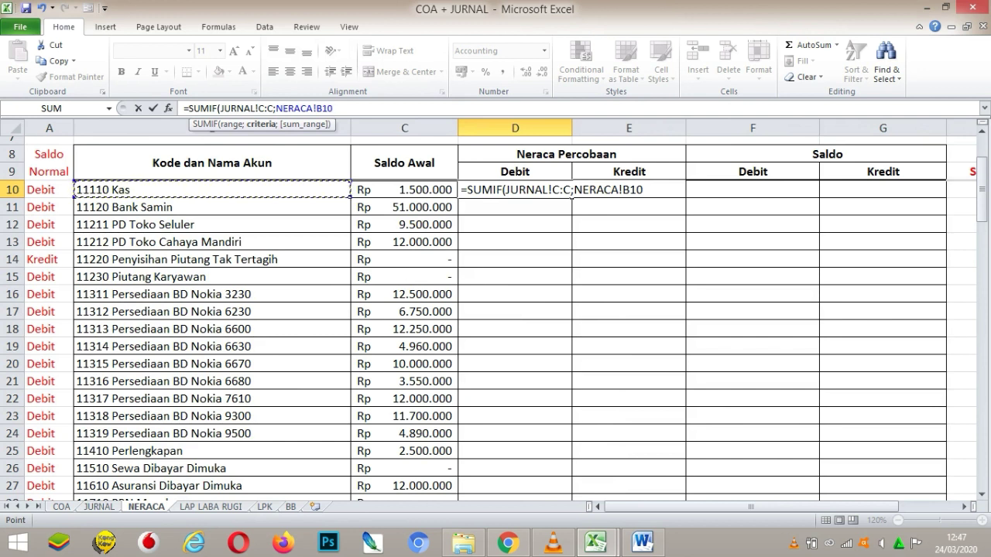
type(";")
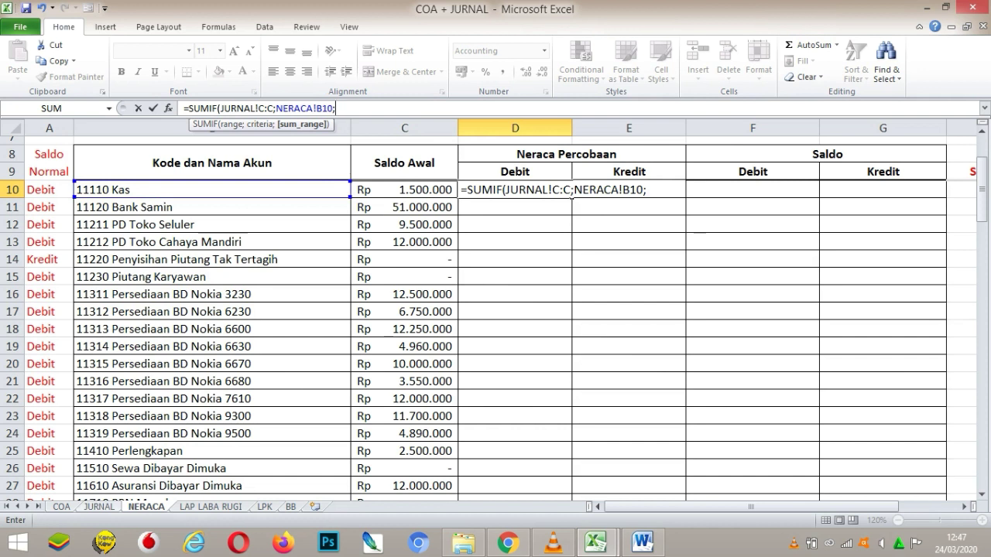
key("ctrl+Page_Up")
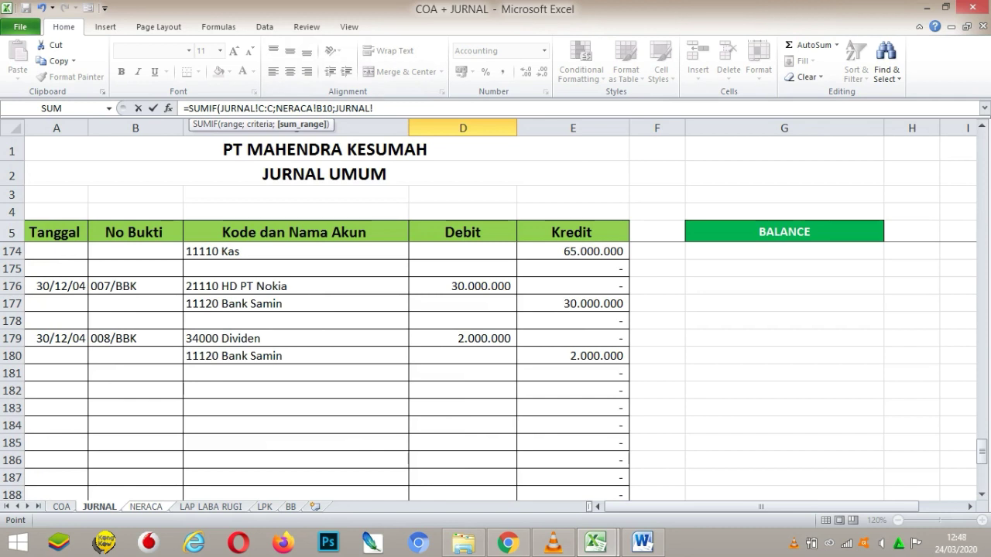
type("D:D")
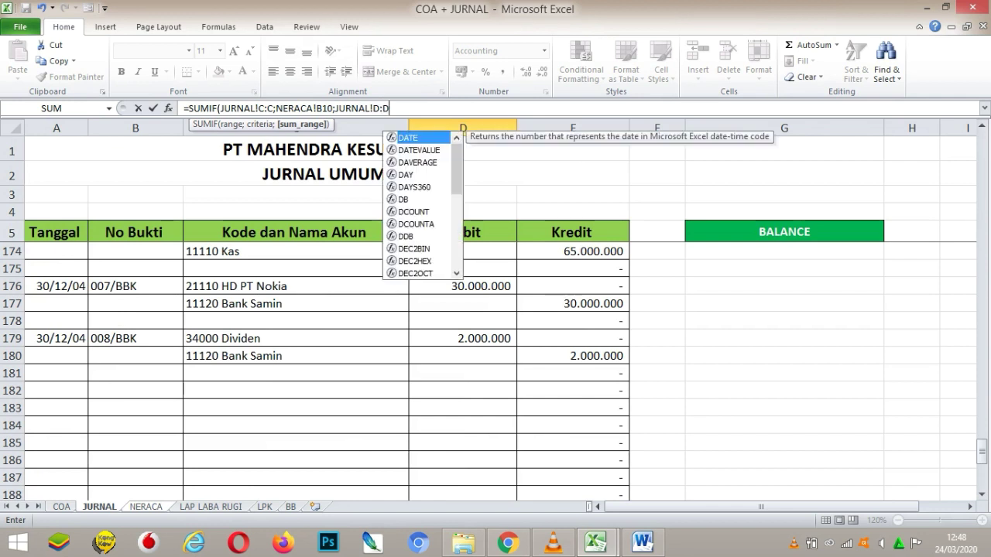
type(")")
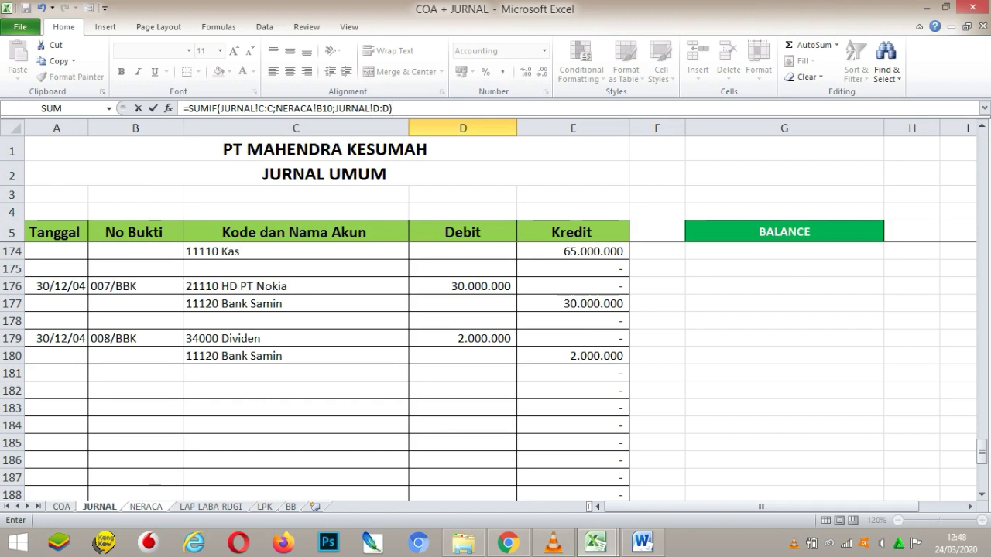
key("Return")
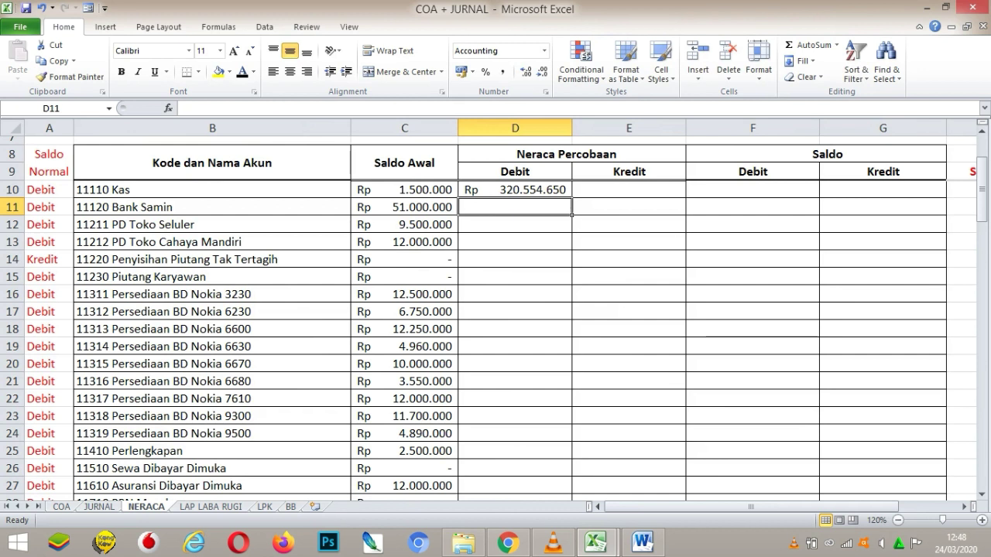
key("Up")
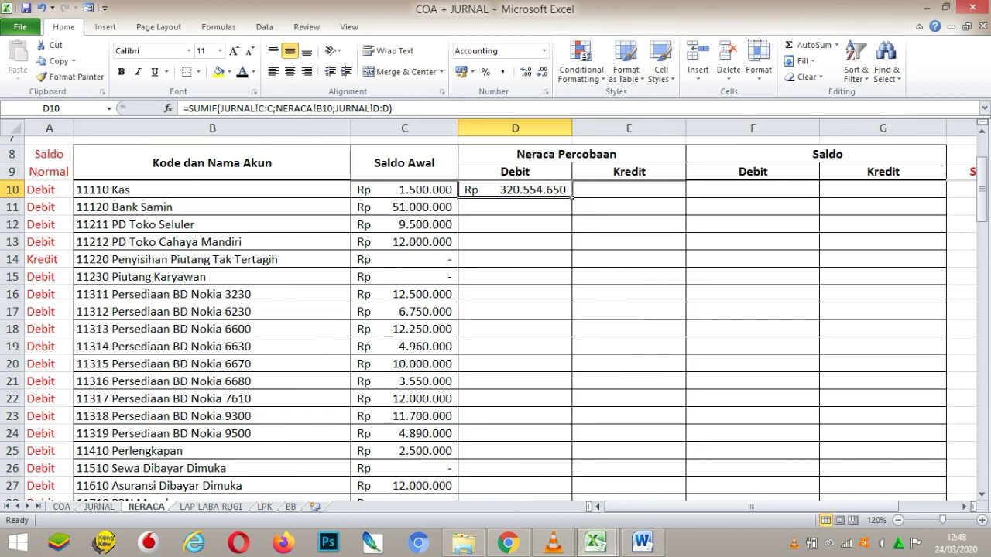
Check the D10 debit total for 11110 Kas against the Kas debit entries on the JURNAL sheet, back to row 155.
left_click(212, 190)
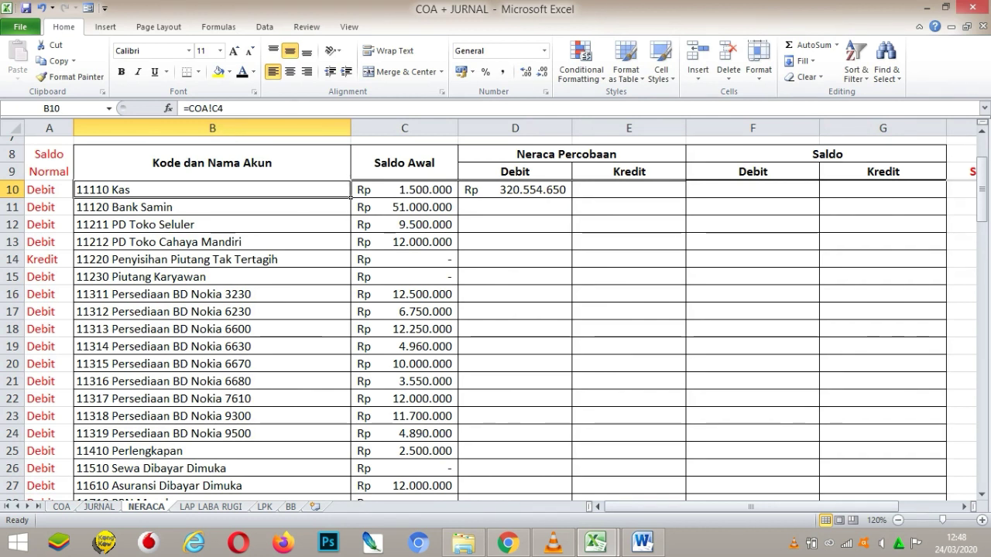
key("ctrl+Page_Up")
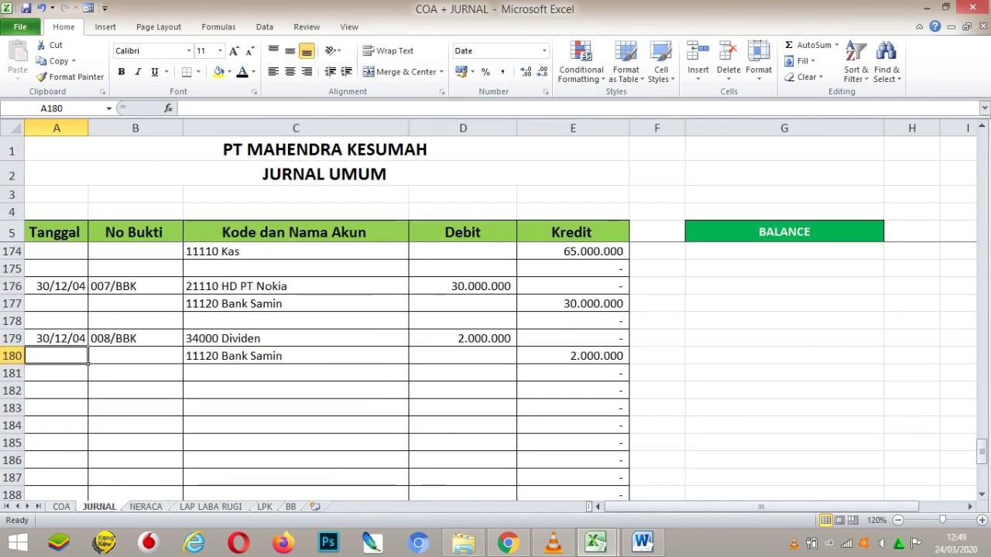
left_click(296, 251)
key("Up")
key("Up")
key("Up")
key("Up")
key("Up")
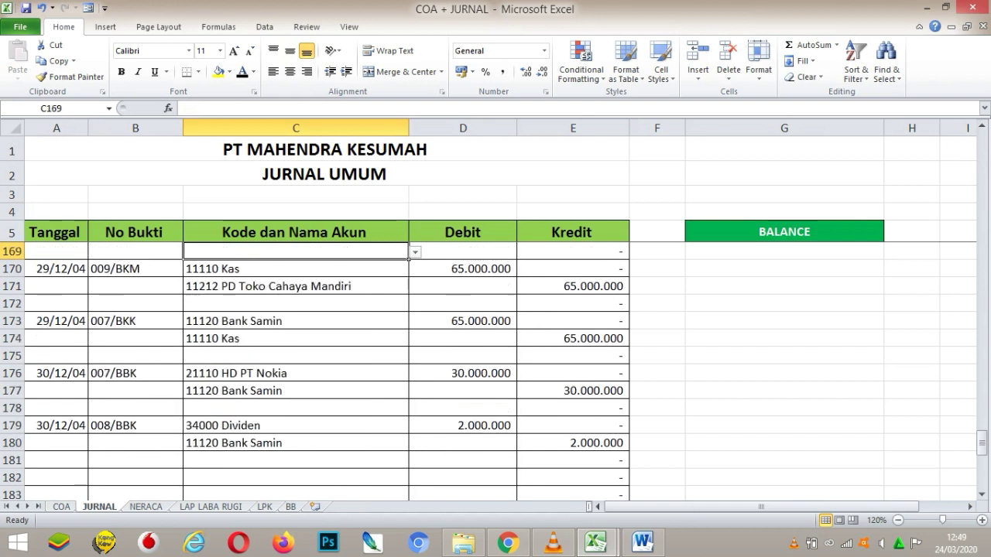
key("Up")
key("Down")
key("Down")
key("Down")
key("Up")
key("Right")
key("Up")
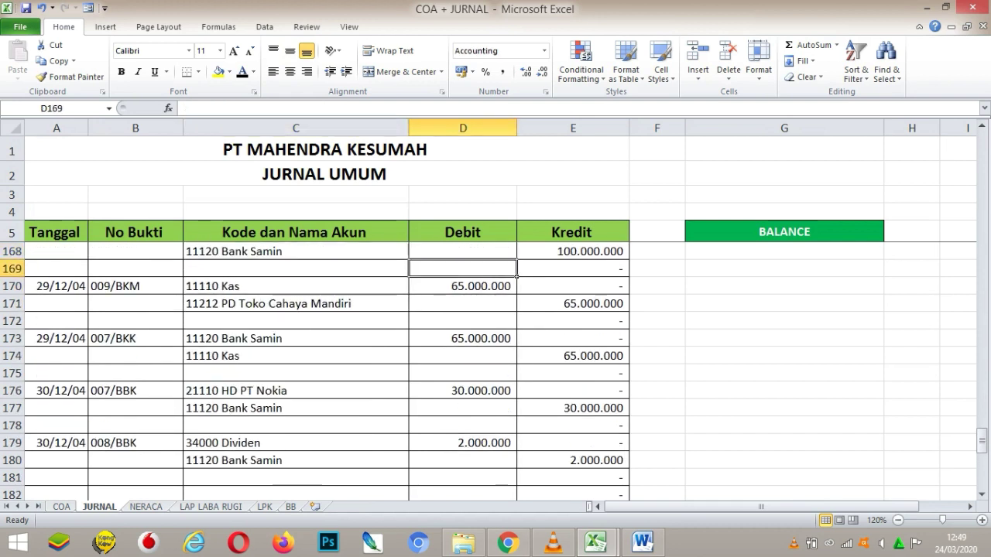
key("Up")
key("Up")
key("Up")
key("Up")
key("Up")
key("Up")
key("Up")
key("Up")
key("Up")
key("Up")
key("Up")
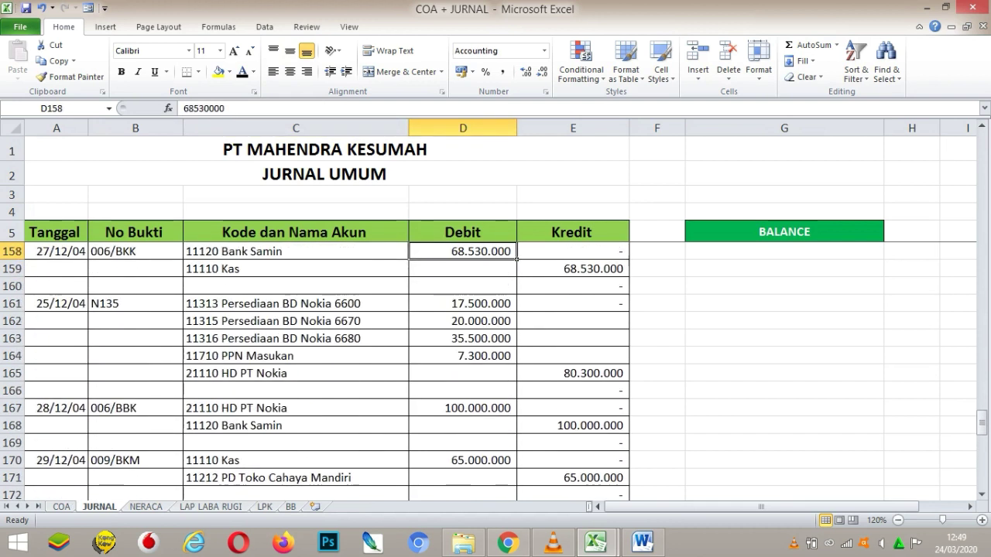
key("Up")
key("Up")
key("Up")
key("Up")
key("Up")
left_click(295, 285)
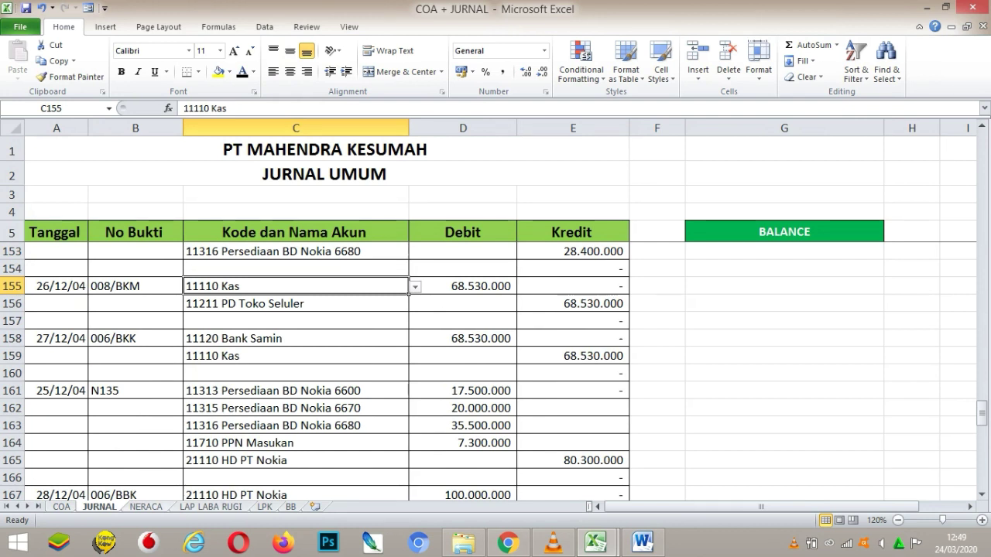
key("ctrl+Page_Down")
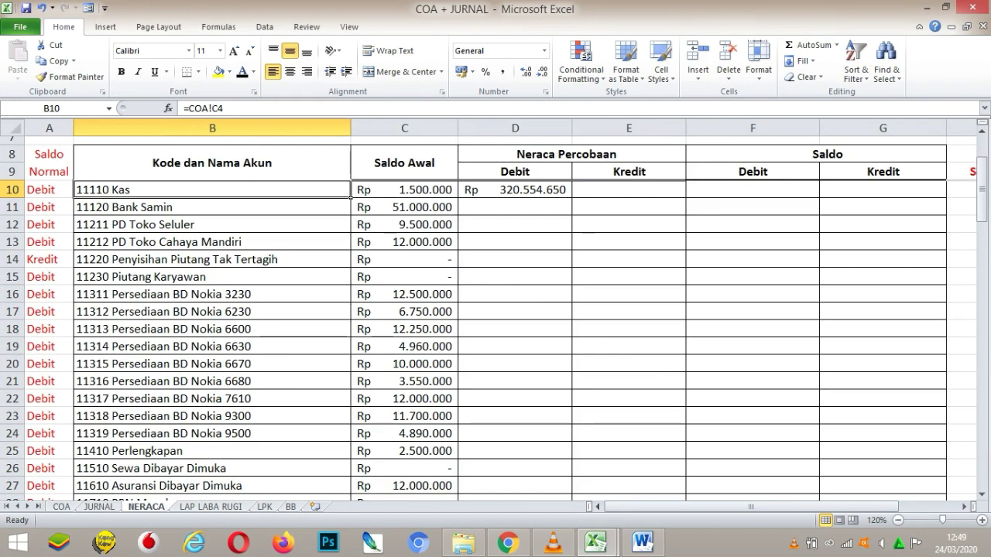
left_click(515, 190)
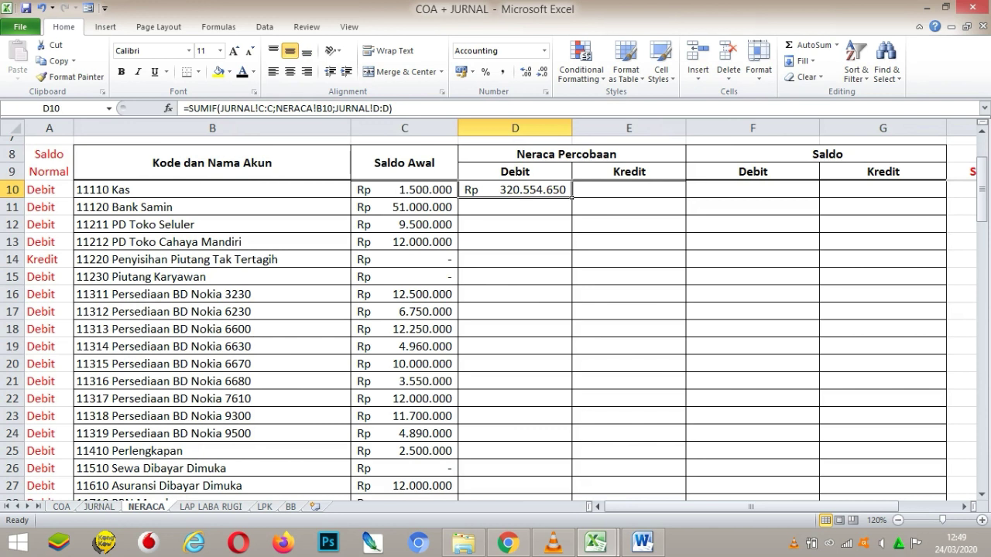
key("ctrl+Page_Up")
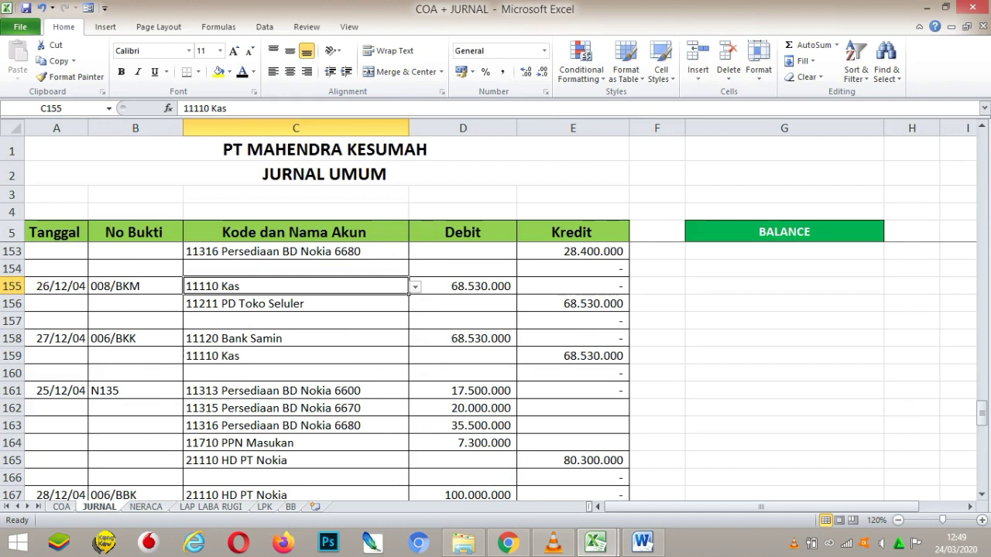
In the first Neraca Percobaan Kredit cell, E10 on the NERACA sheet, start a SUMIF formula with JURNAL!C:C as its range.
key("ctrl+Page_Down")
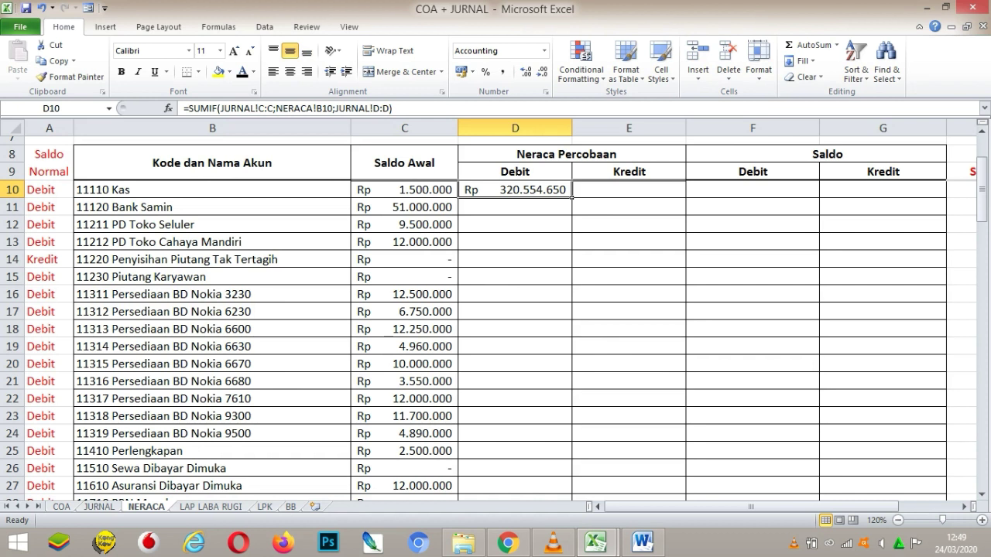
left_click(629, 189)
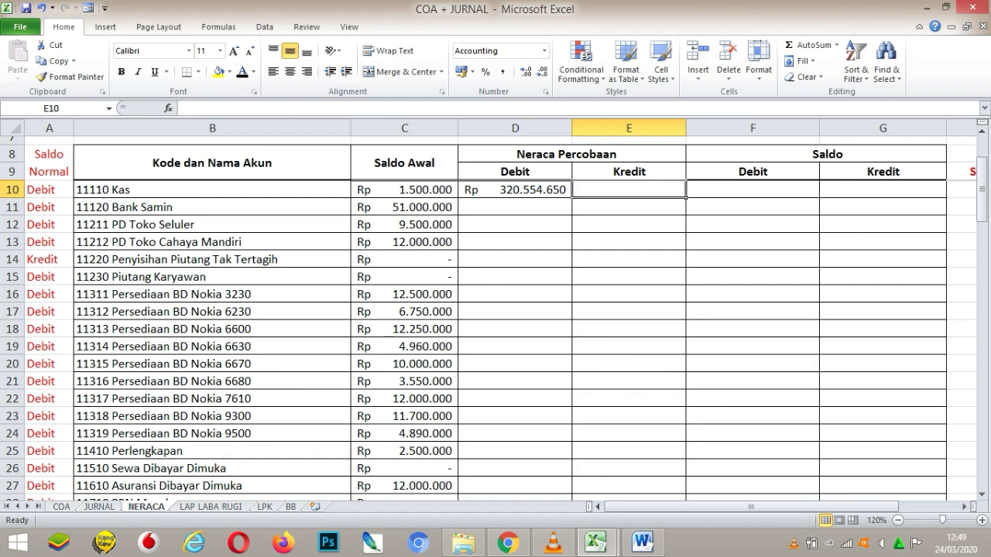
type("=")
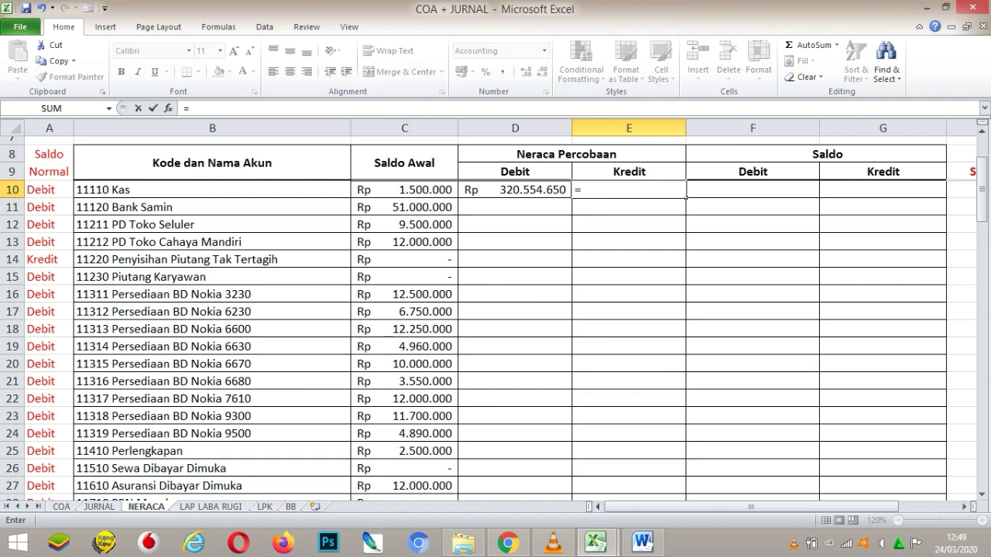
type("SUM")
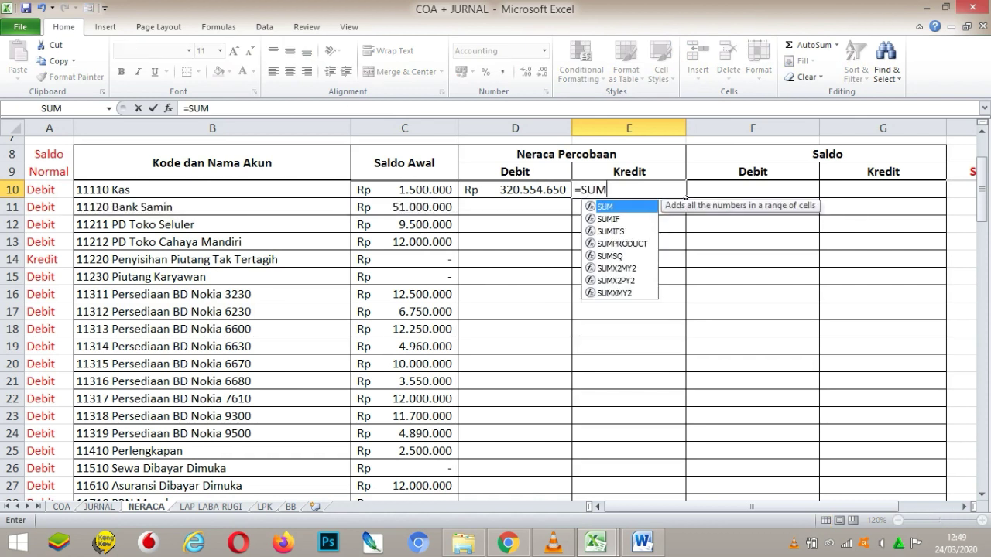
type("IF(")
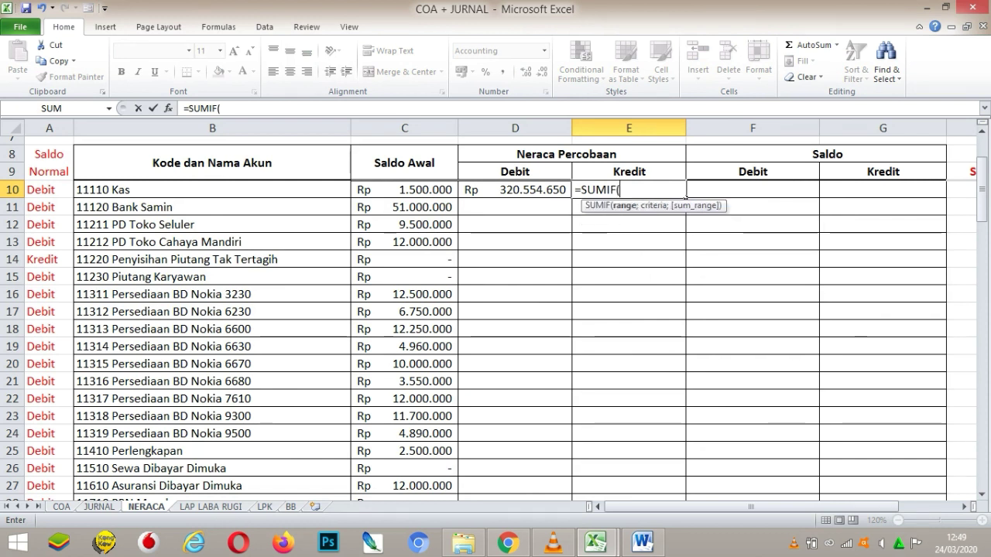
key("ctrl+Page_Up")
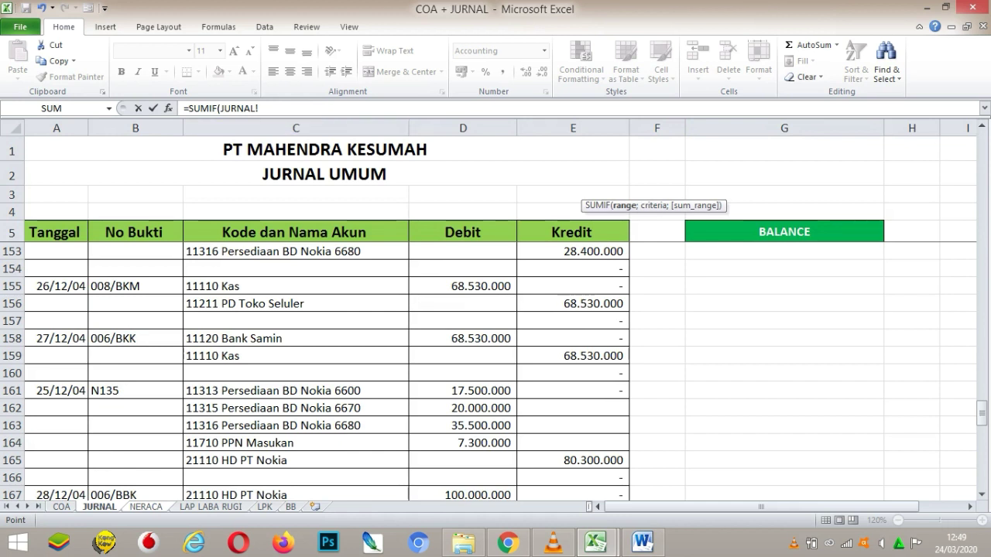
left_click(259, 108)
type("C:")
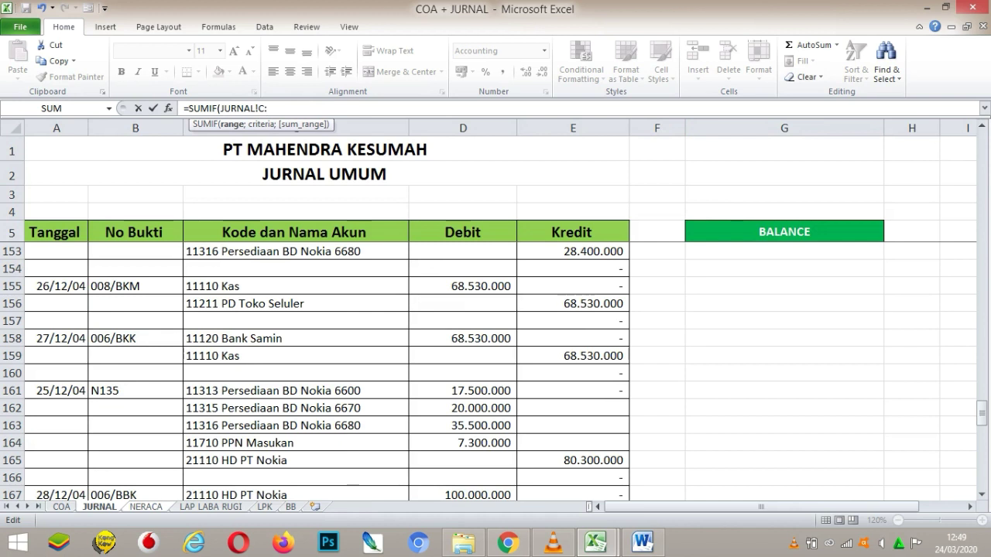
type("C")
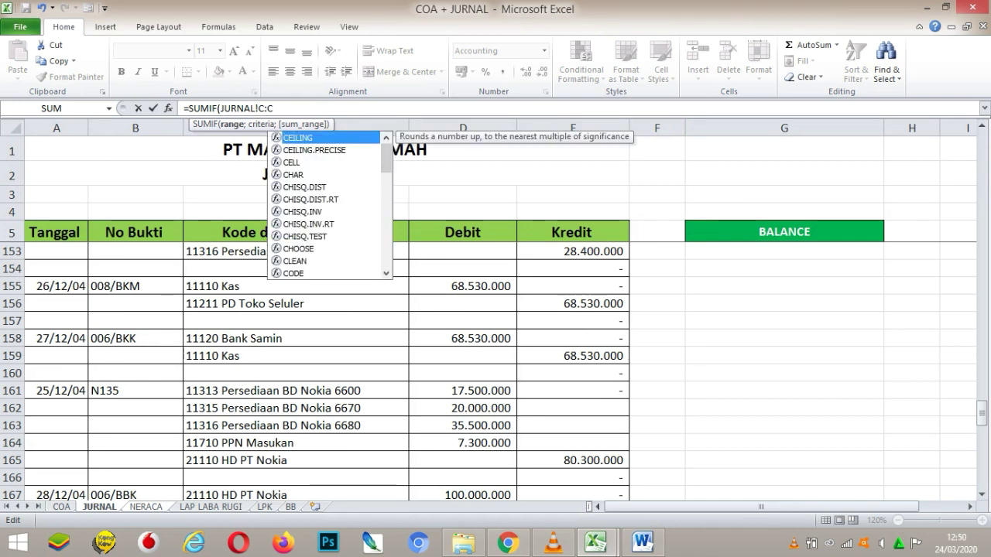
type(";")
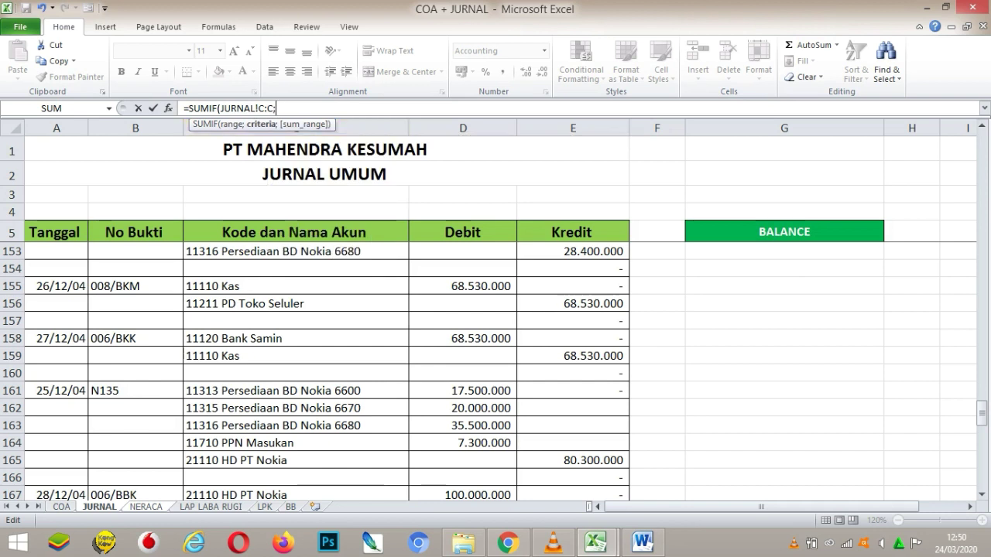
Complete the E10 SUMIF formula with NERACA!B10 as the criteria and JURNAL!E:E as the sum range.
key("ctrl+Page_Down")
key("Left")
key("Left")
key("Left")
type(";")
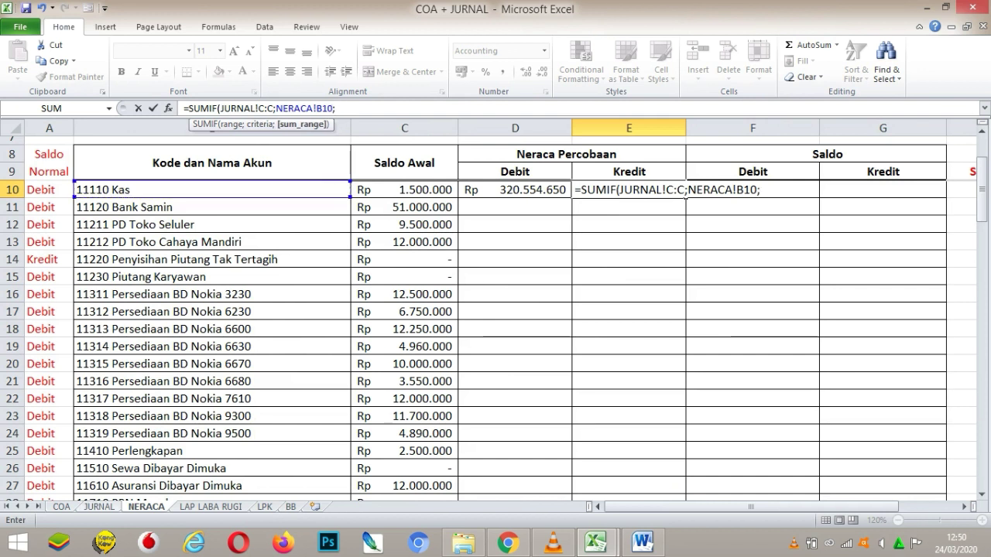
key("ctrl+Page_Up")
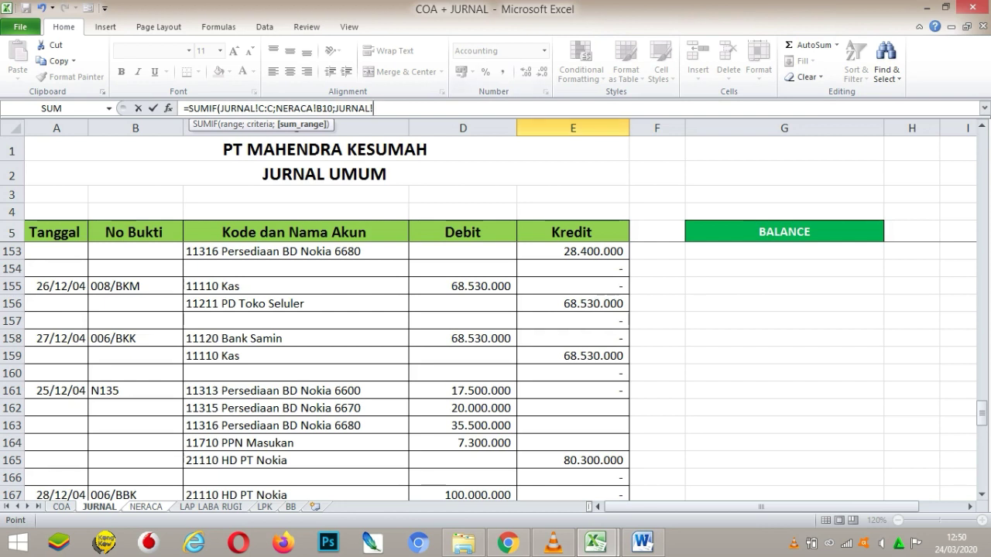
type("E")
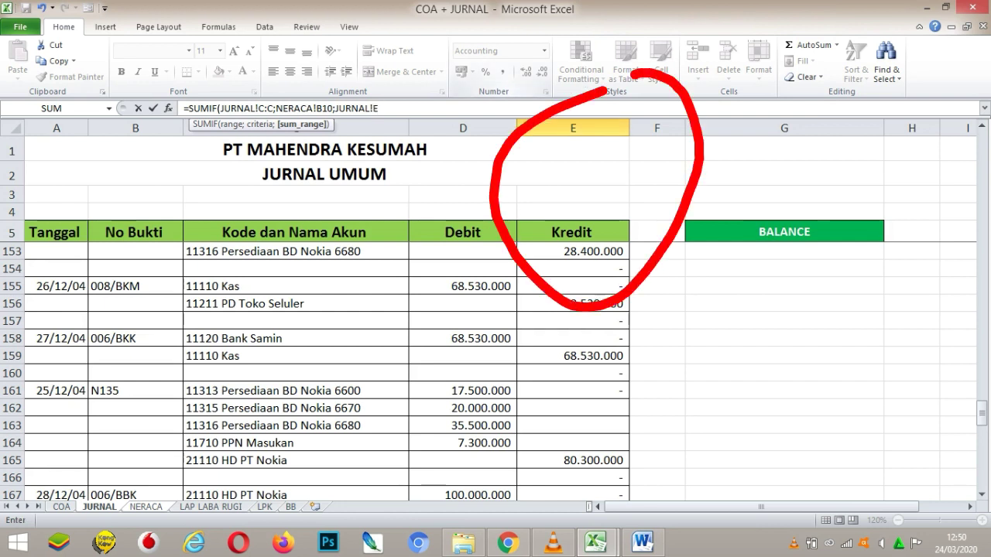
type(":")
type("E")
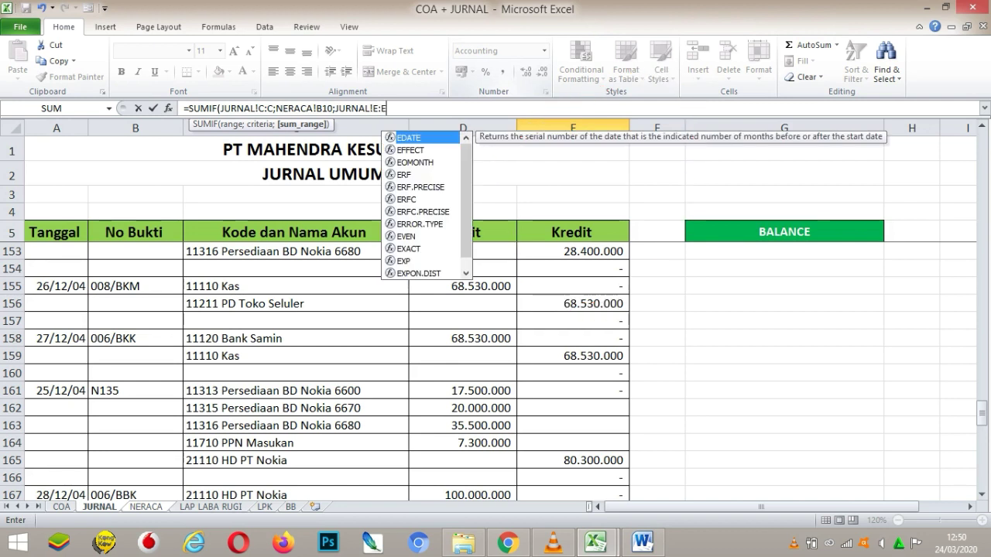
type(")")
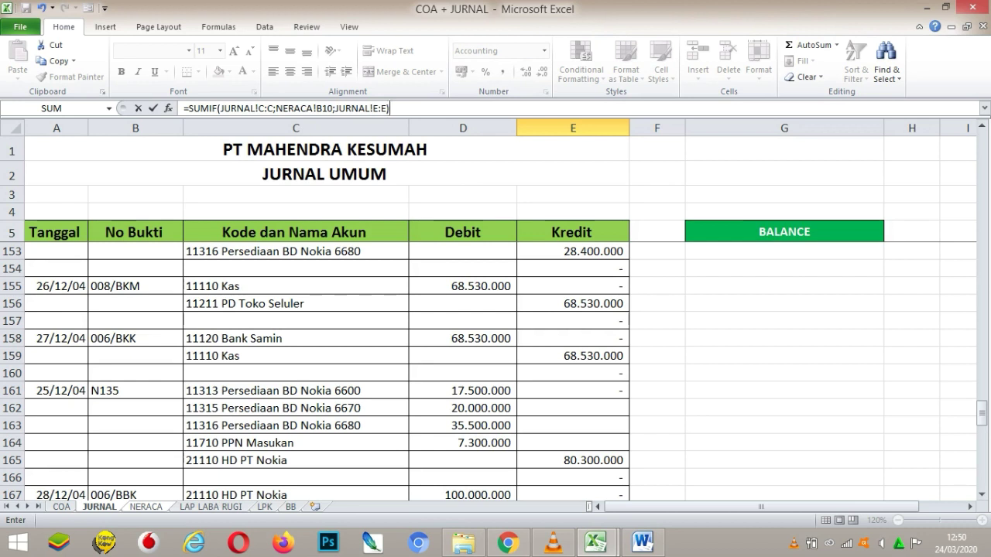
key("Return")
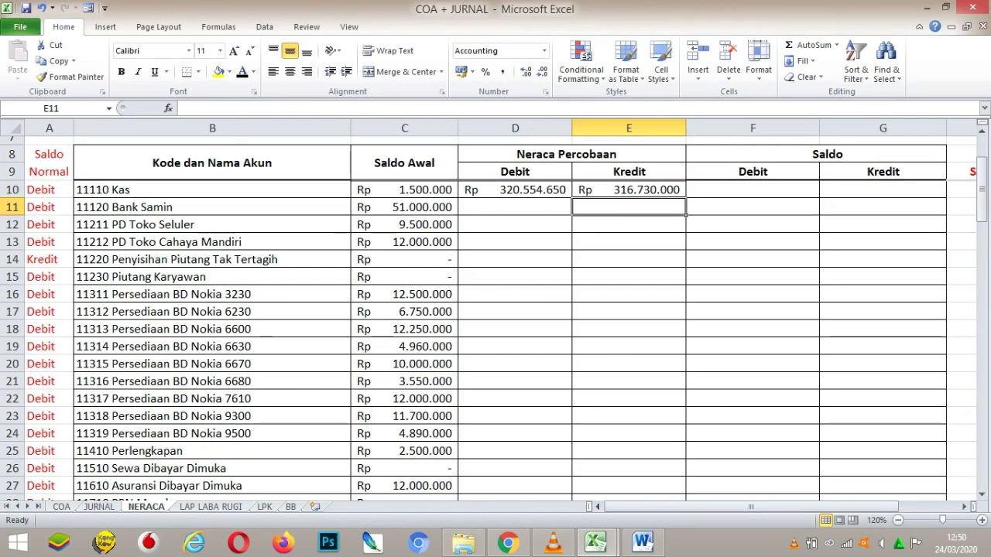
Review the range, criteria and sum range of the SUMIF formulas in E10 and D10 for 11110 Kas.
left_click(629, 190)
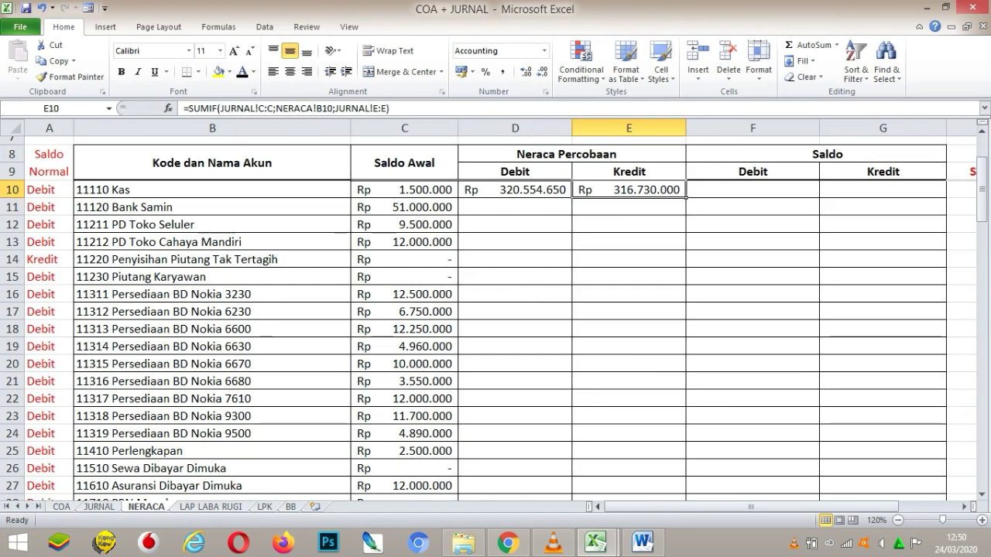
double_click(596, 190)
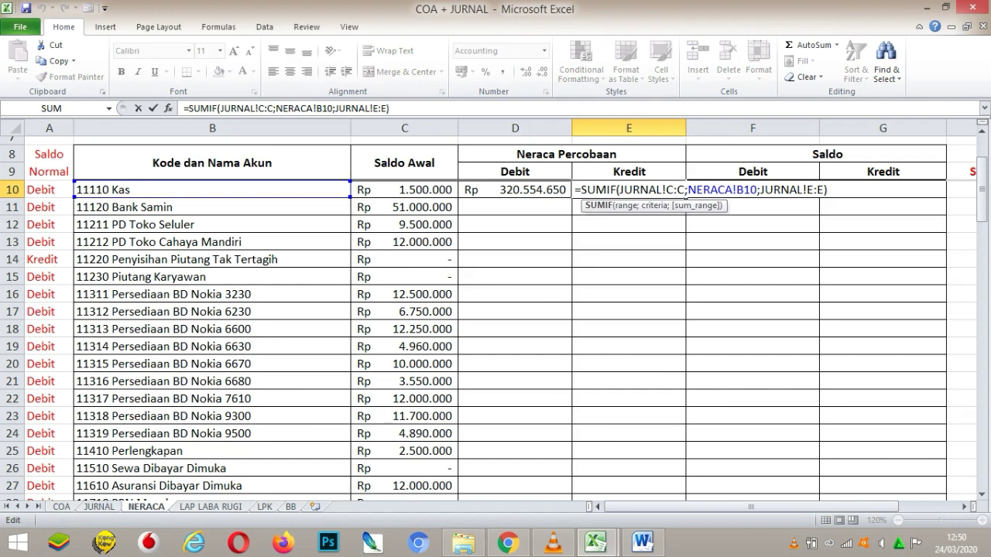
left_click_drag(515, 207, 194, 207)
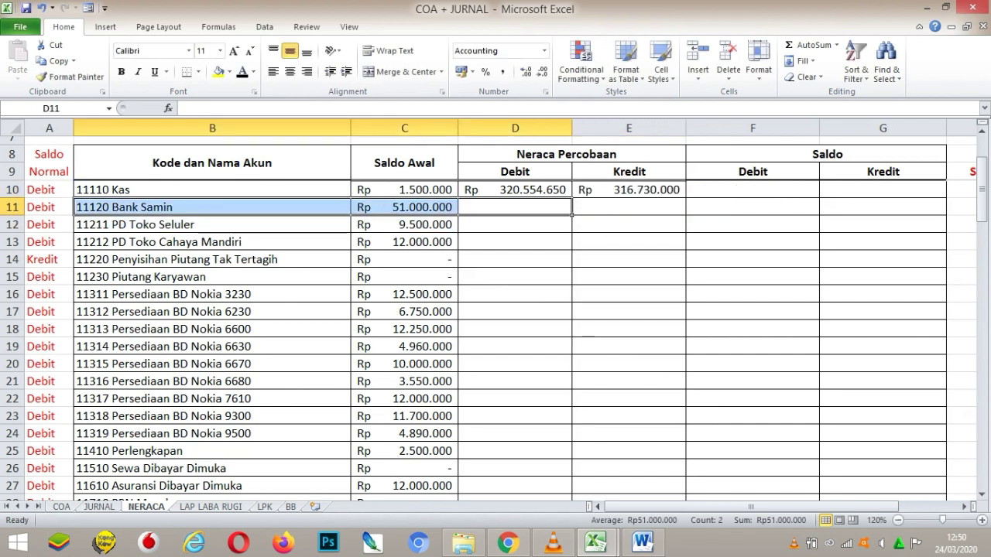
left_click(684, 194)
double_click(685, 194)
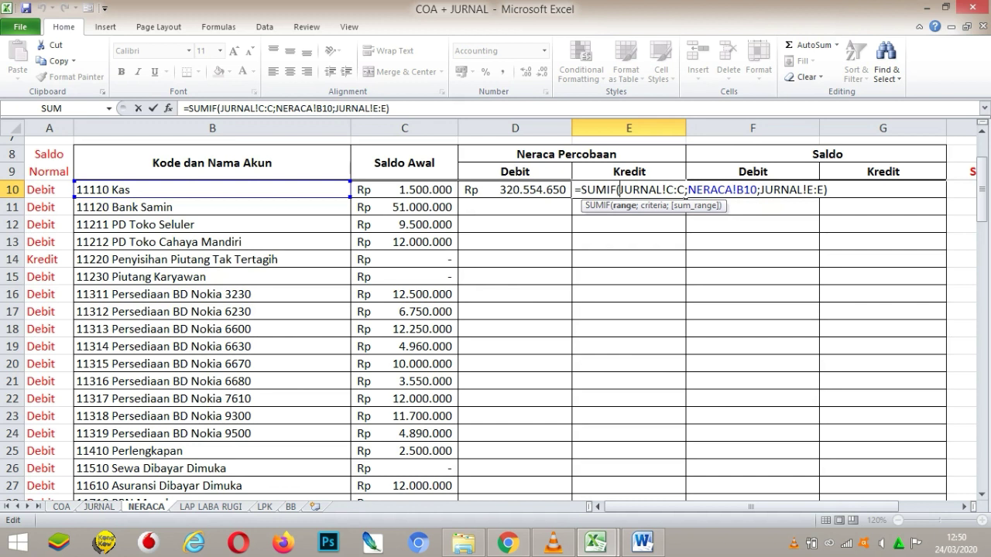
key("Return")
left_click(571, 196)
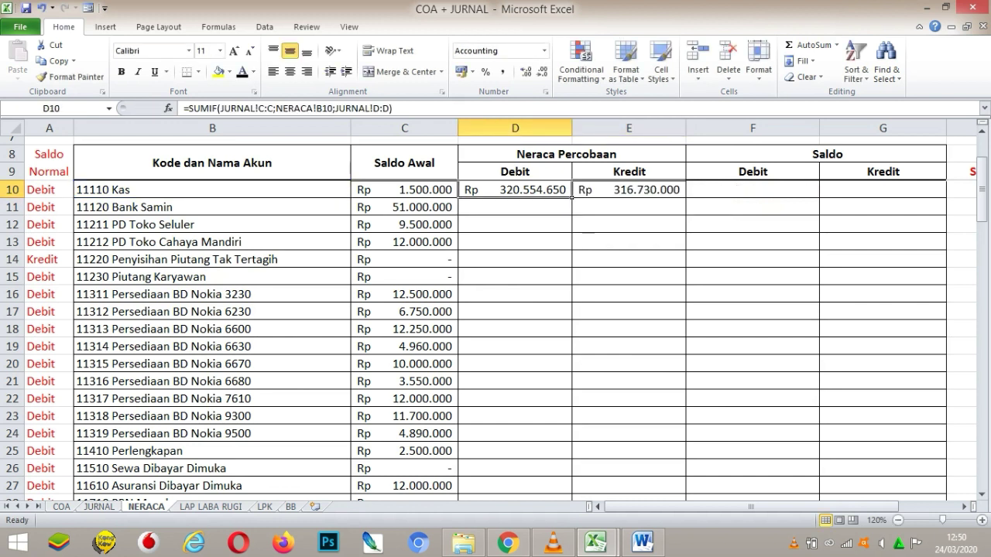
double_click(570, 196)
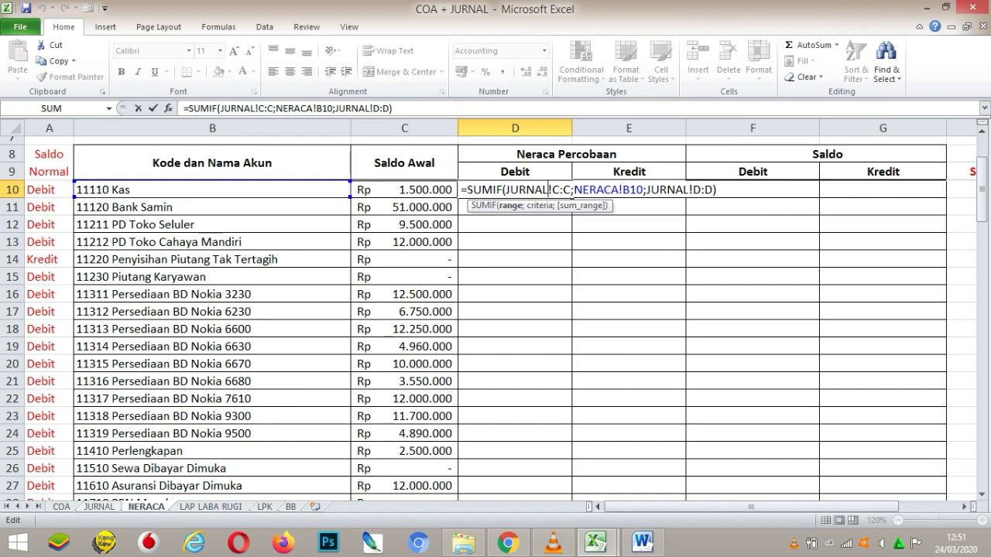
key("shift+Return")
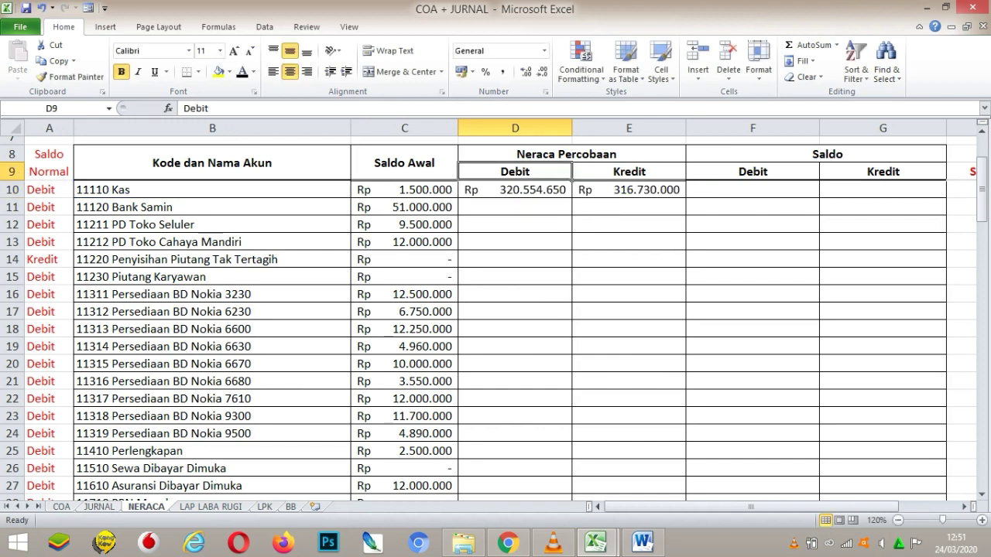
left_click(515, 190)
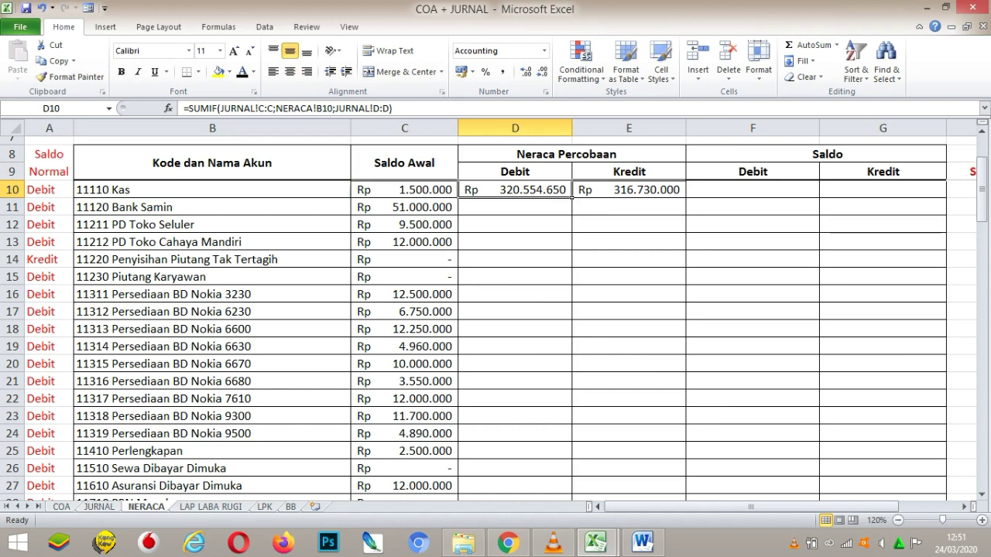
Fill the D10 SUMIF formula down the Neraca Percobaan Debit column to row 60, 42200 Pendapatan Lain-Lain.
left_click_drag(571, 196, 571, 432)
right_click(540, 441)
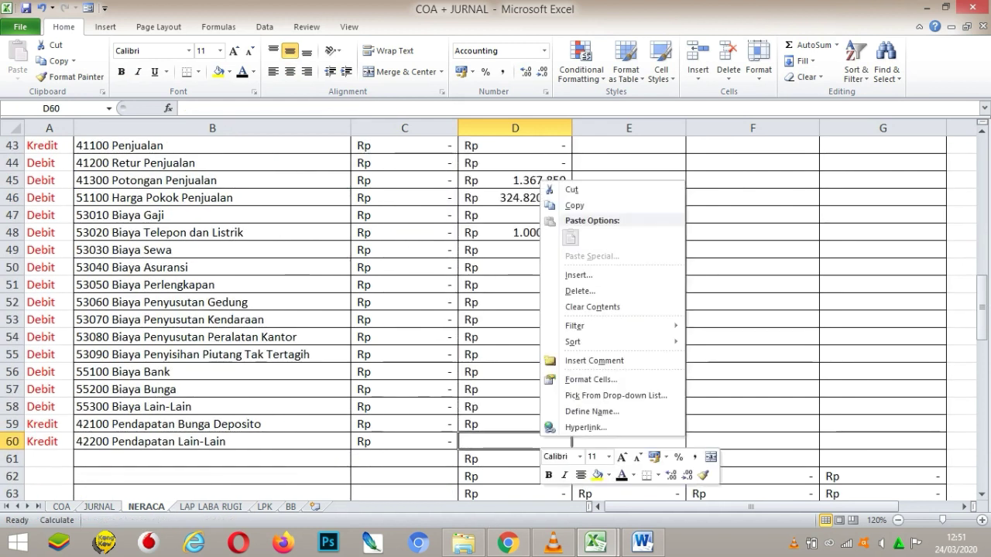
key("Escape")
left_click(569, 427)
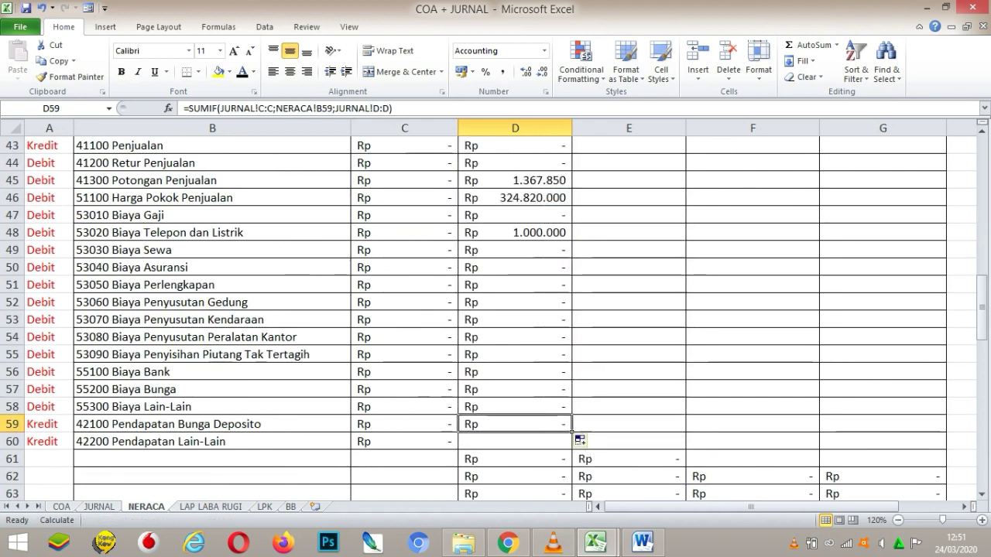
left_click_drag(573, 432, 576, 454)
Fill the E10 SUMIF formula down the Neraca Percobaan Kredit column to row 60.
left_click(629, 407)
key("Up")
key("Up")
key("Up")
key("Up")
key("Up")
key("Up")
key("Up")
key("Up")
key("Up")
key("Up")
key("Up")
key("Up")
key("Up")
key("Up")
key("Up")
key("Up")
key("Up")
key("Up")
key("Up")
key("Up")
key("Up")
key("Up")
key("Up")
key("Up")
key("Up")
key("Up")
key("Up")
key("Up")
key("Up")
key("Down")
key("Down")
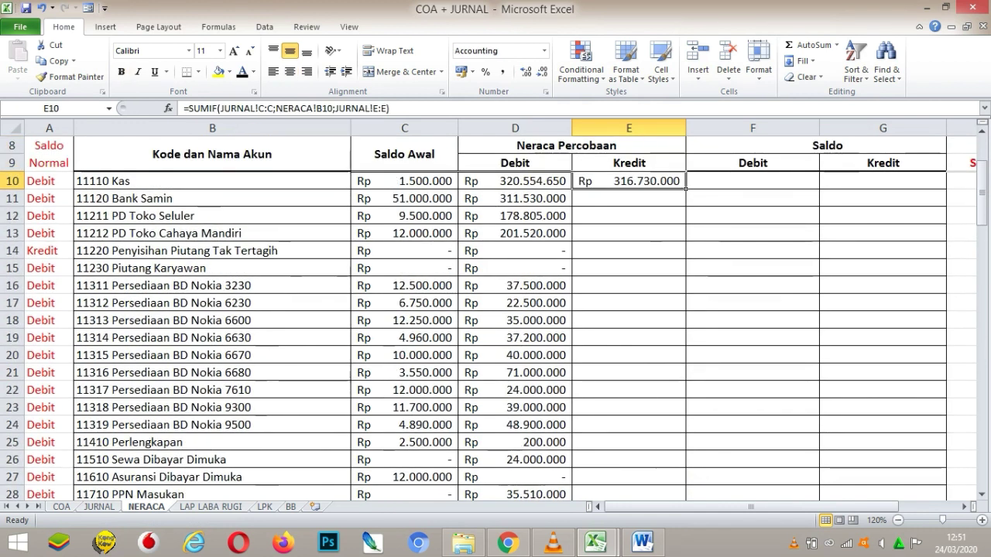
left_click_drag(686, 188, 580, 353)
left_click(580, 353)
Examine the Saldo Awal, Debit and Kredit amounts of the expense and other income accounts in rows 46 to 60.
key("Right")
key("Up")
key("Up")
key("Up")
key("Up")
key("Up")
key("Up")
key("Up")
key("Up")
key("Up")
key("Up")
key("Up")
key("Up")
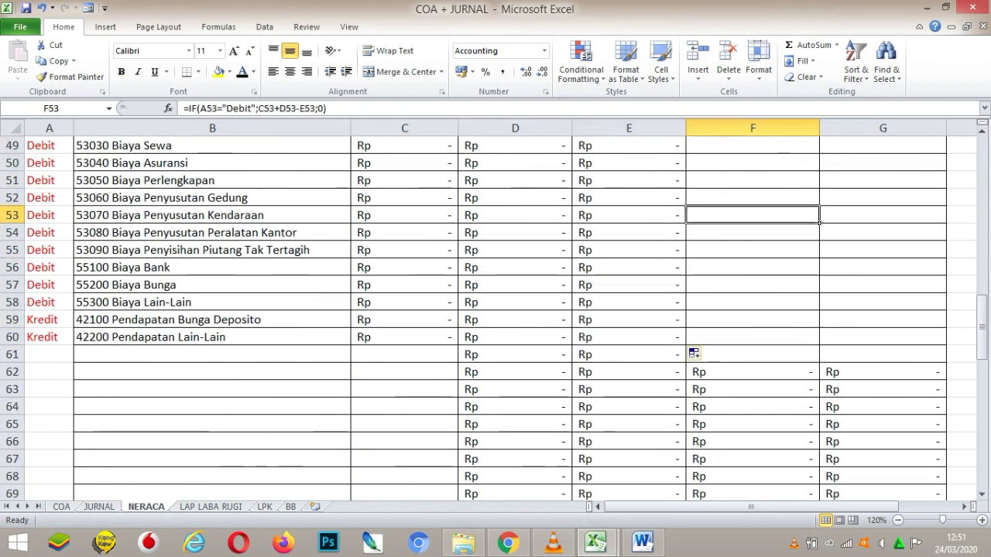
key("Left")
key("shift+Left")
key("shift+Left")
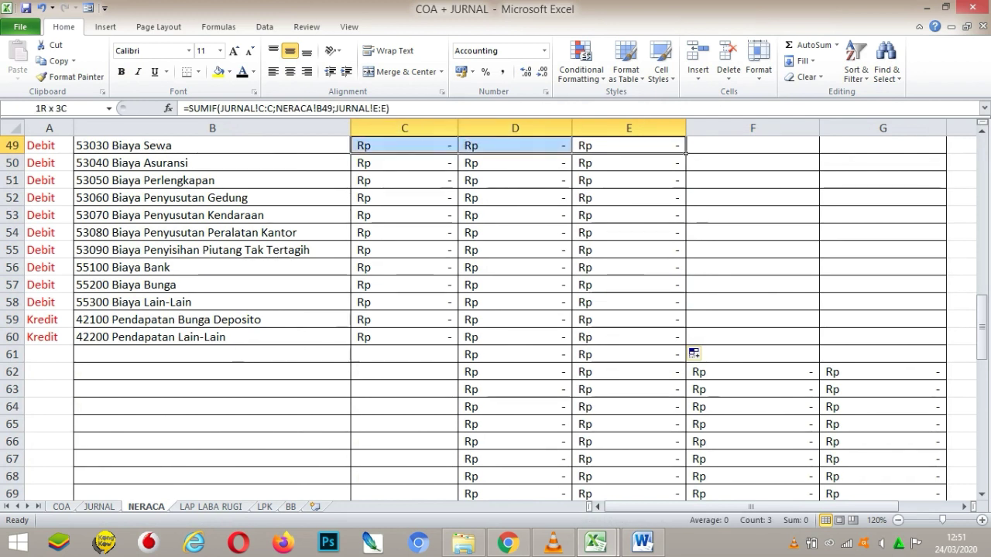
key("shift+Down")
key("shift+Right")
key("shift+Down")
key("shift+Down")
key("shift+Down")
key("shift+Down")
key("shift+Down")
key("shift+Down")
key("shift+Down")
key("shift+Down")
key("shift+Down")
key("shift+Down")
key("Up")
key("Up")
key("Up")
key("Left")
key("Down")
key("Down")
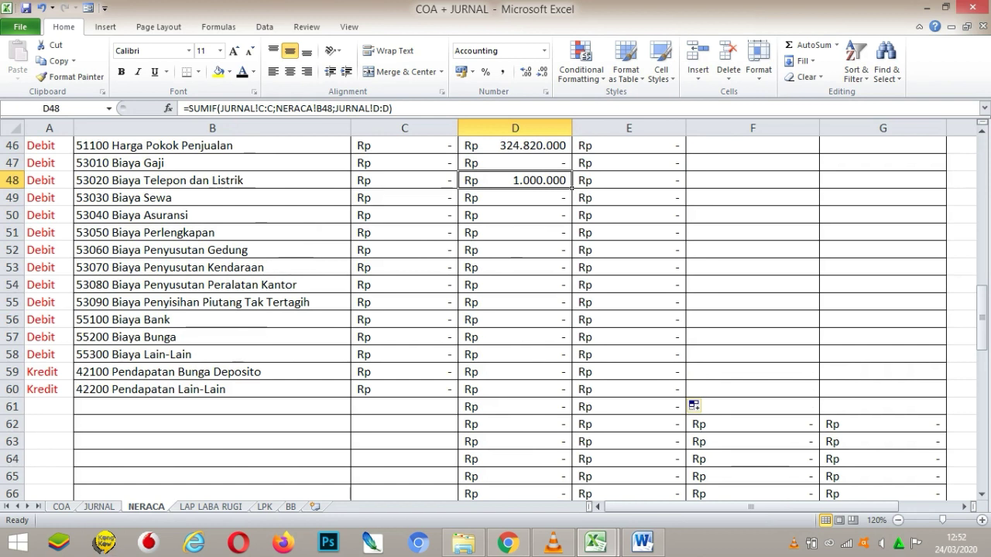
left_click(212, 181)
key("Up")
key("Up")
key("Up")
key("Up")
key("Up")
key("Up")
key("Up")
key("Up")
key("Up")
key("Up")
key("Up")
key("Up")
key("Up")
key("Up")
key("Up")
key("Up")
key("Up")
key("Up")
key("Up")
key("Up")
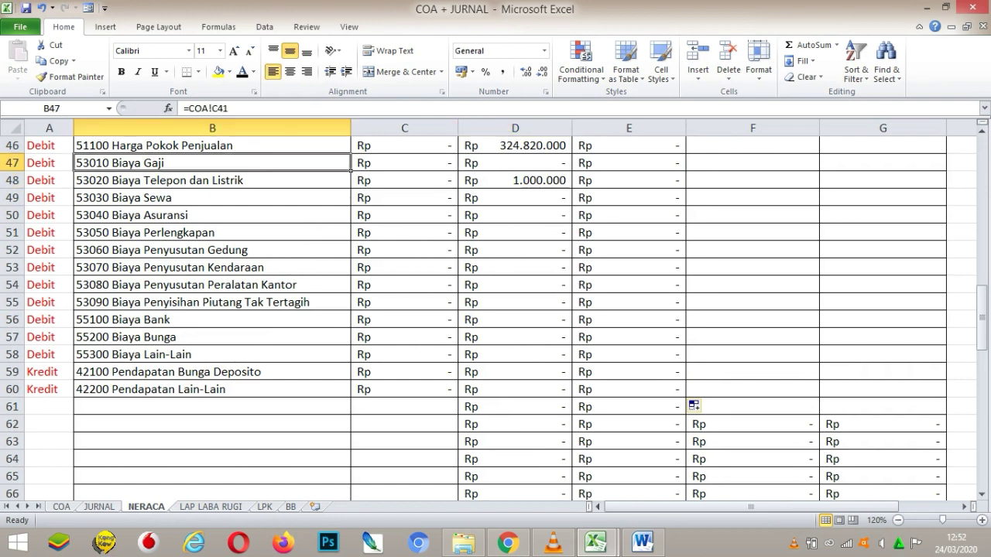
Clear the existing formulas from the Saldo Debit and Kredit cells F10:G60.
key("Up")
key("Up")
key("Up")
key("Up")
key("Up")
key("Up")
key("Up")
key("Up")
key("Up")
key("Down")
key("Down")
key("Down")
key("Down")
key("Down")
key("Down")
key("Down")
key("Down")
key("Right")
key("Right")
key("Right")
key("Right")
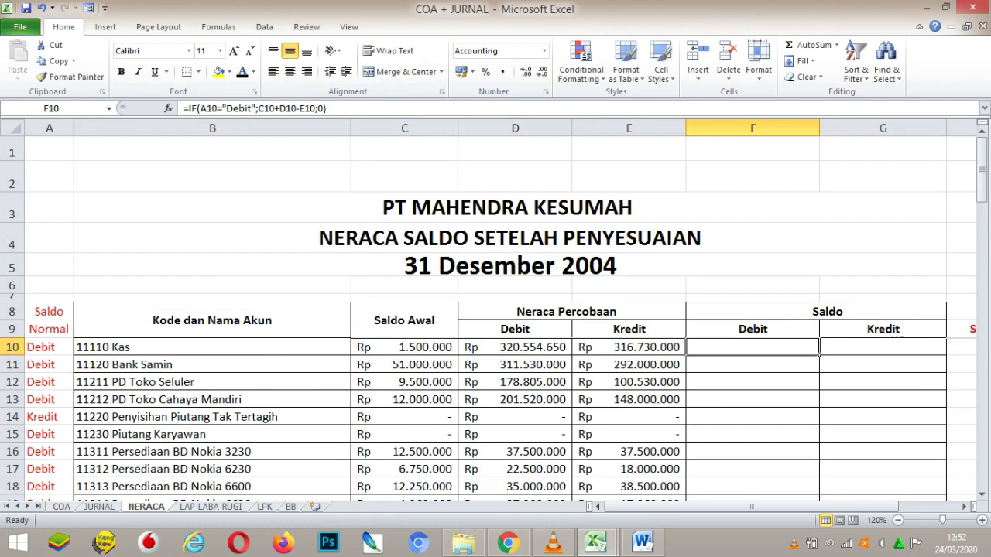
left_click_drag(751, 346, 929, 341)
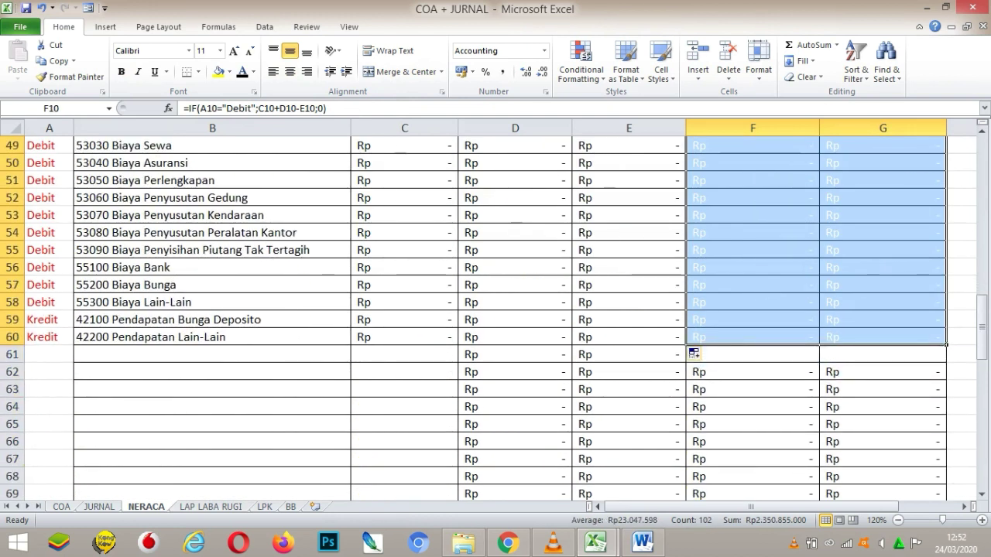
key("Delete")
left_click(753, 323)
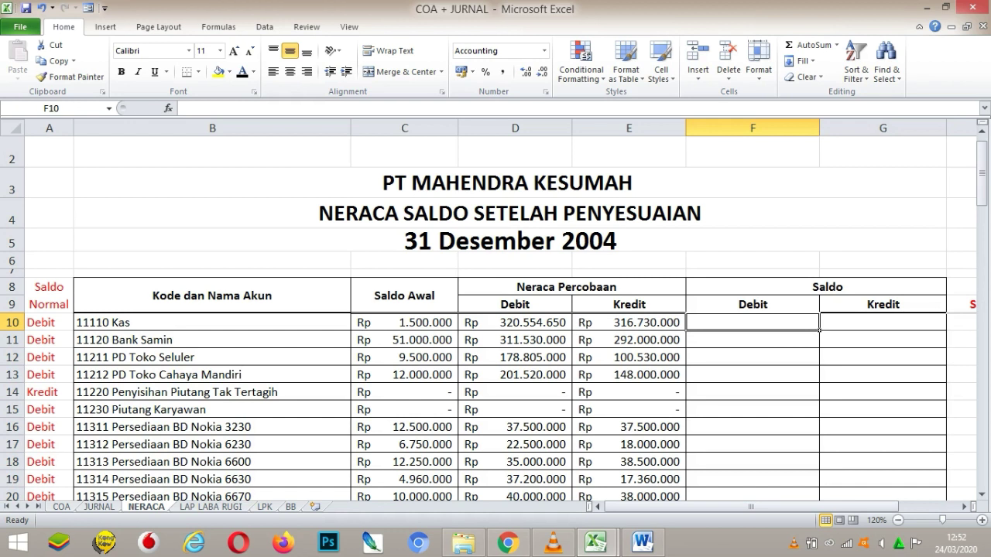
type("=")
key("BackSpace")
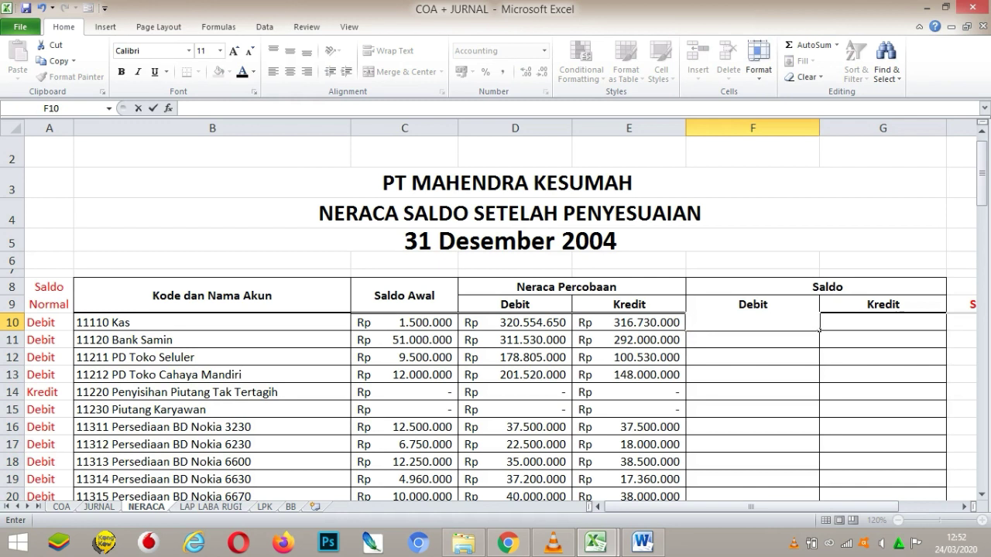
left_click_drag(753, 128, 859, 128)
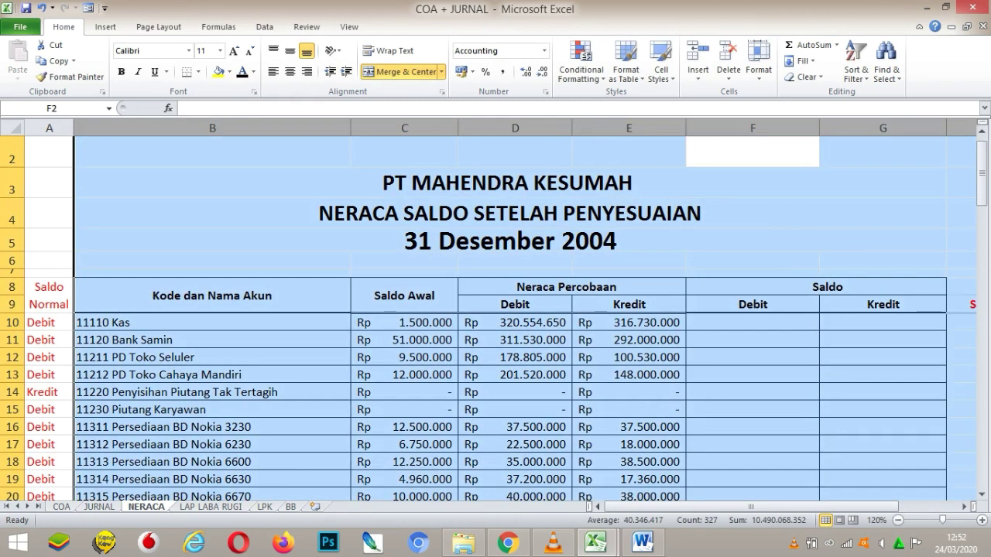
left_click(752, 322)
left_click_drag(752, 322, 929, 484)
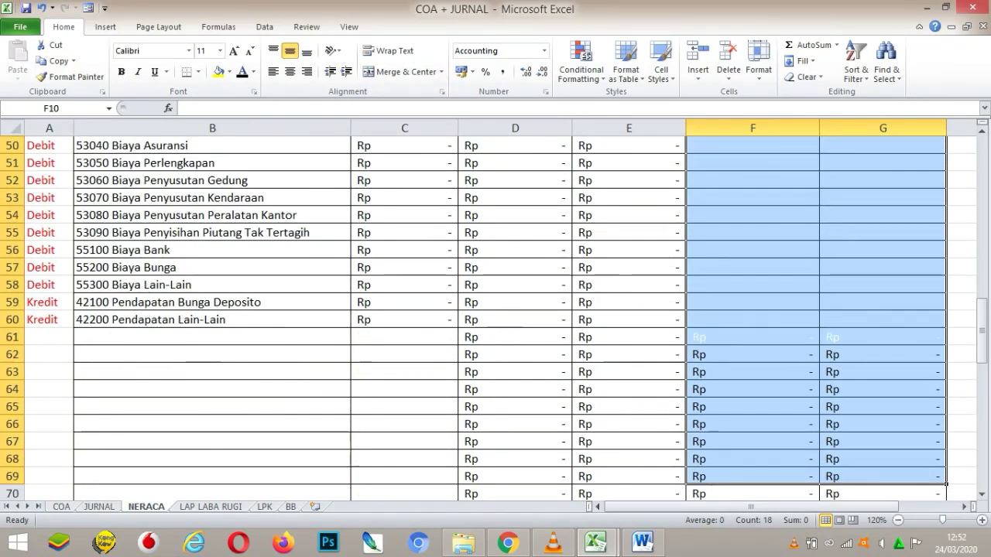
key("Up")
key("Down")
key("Down")
key("Up")
type("=")
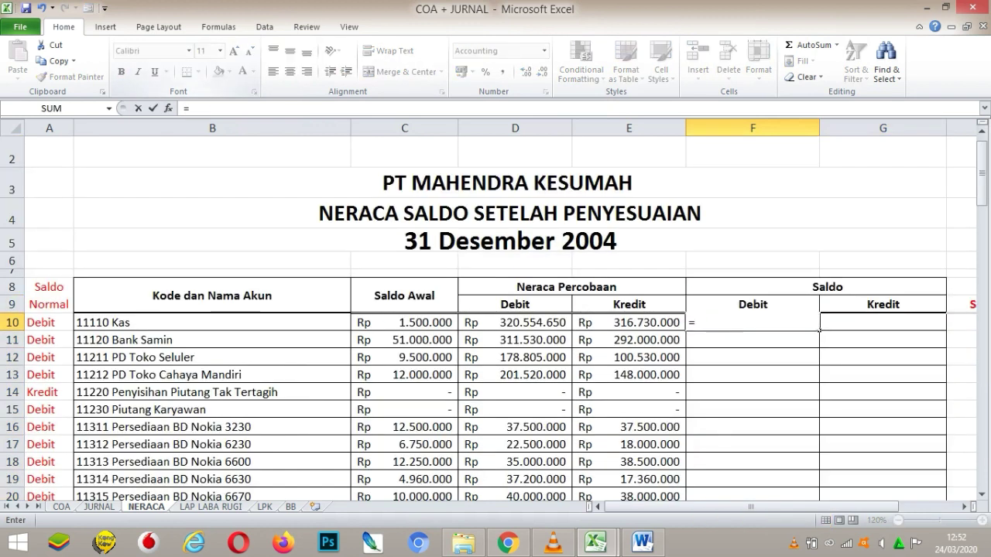
type("ITF")
key("BackSpace")
key("BackSpace")
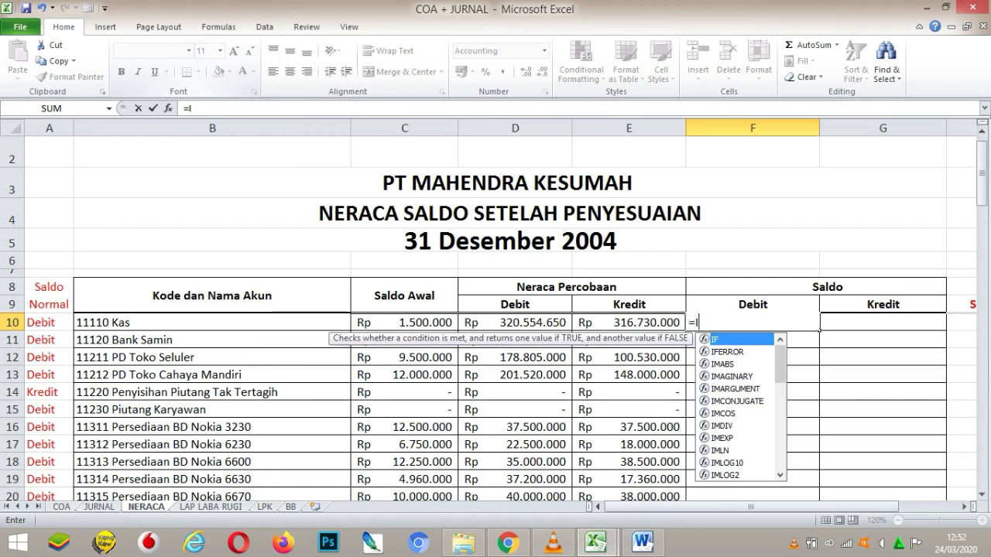
type("F")
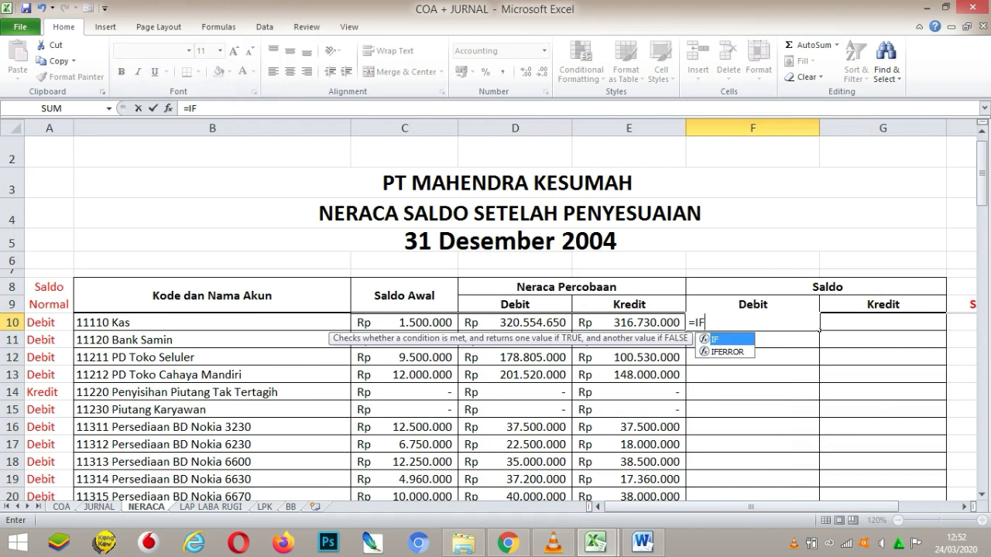
left_click(49, 322)
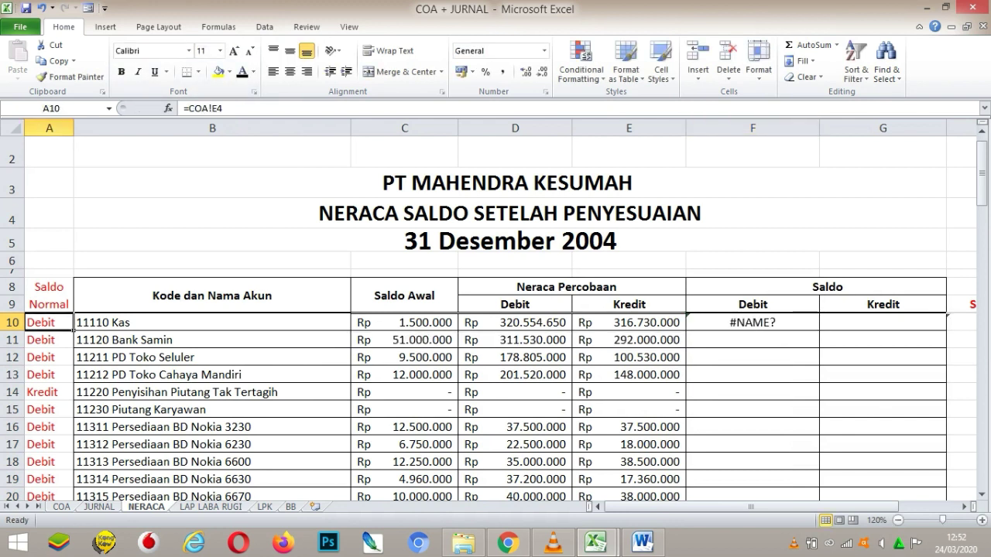
left_click(753, 322)
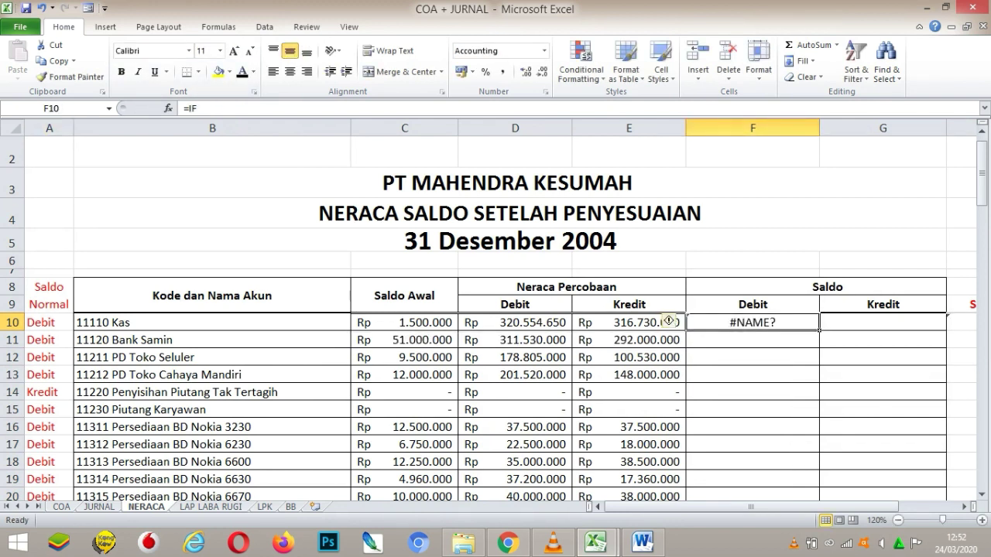
Begin an IF formula in Saldo Debit cell F10 that tests whether A10 equals "Debit".
type("=if(")
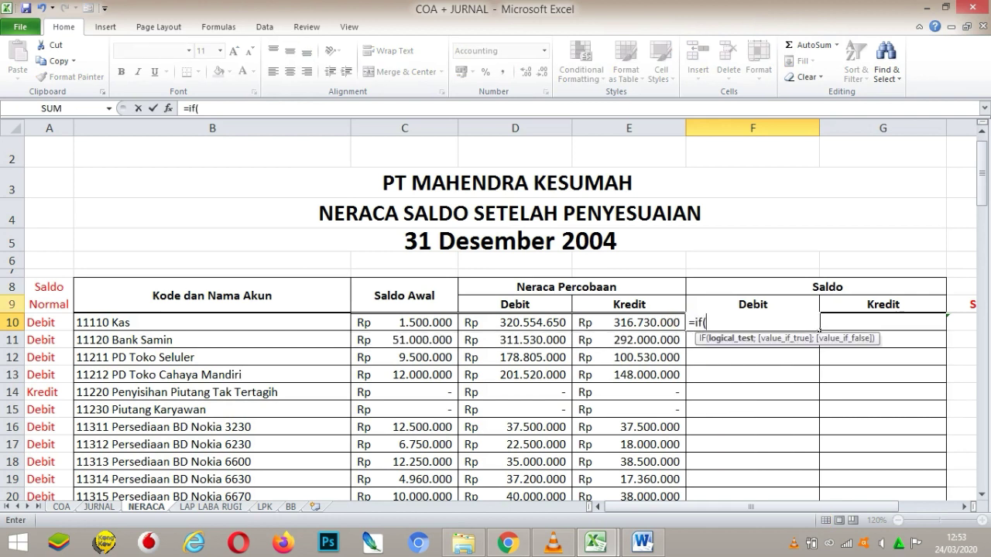
left_click(48, 322)
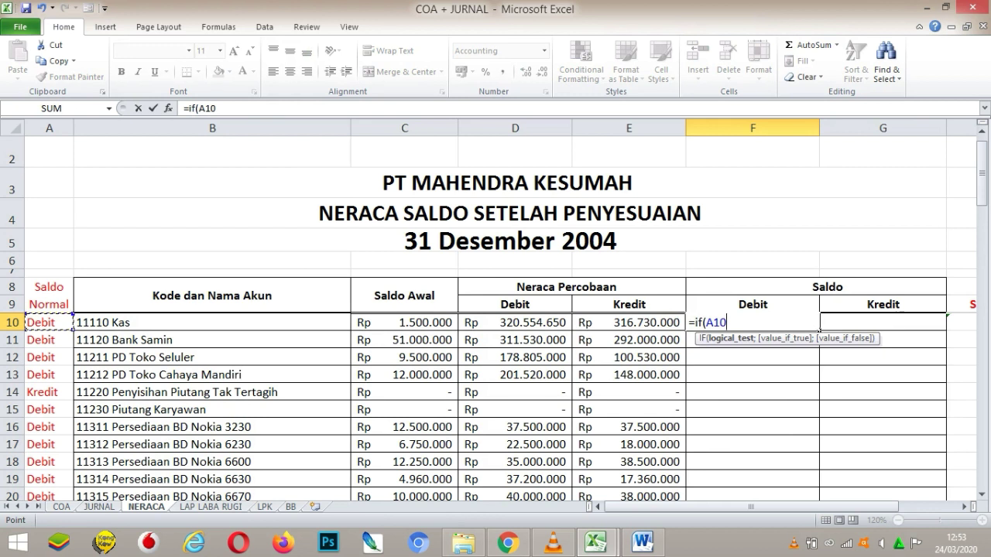
type("=\"De")
key("BackSpace")
type("ebit\"")
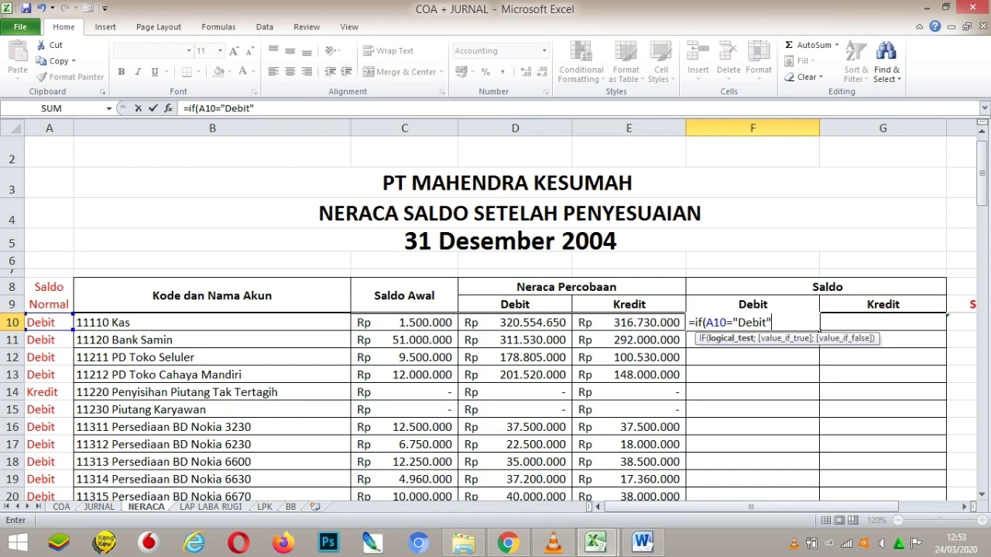
type(";")
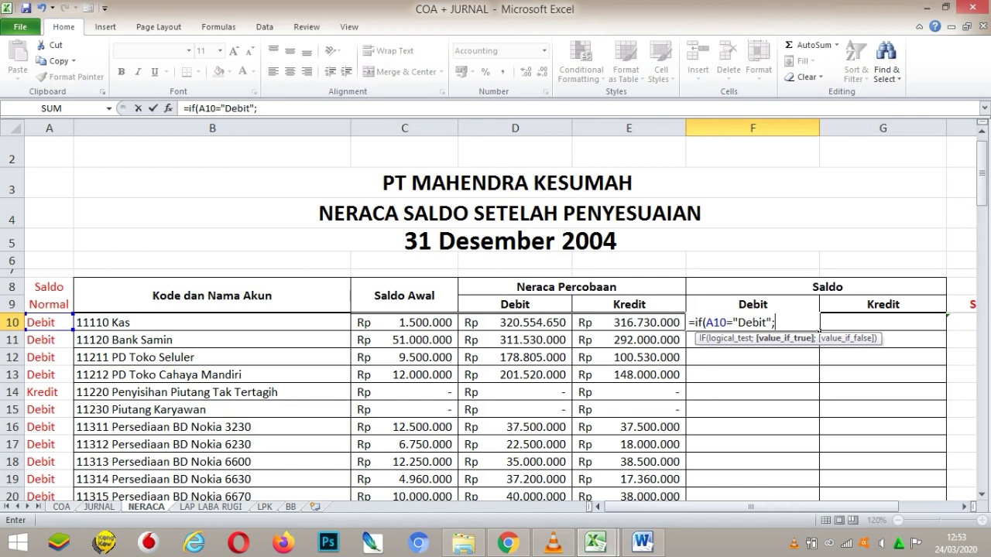
Set the F10 formula's value-if-true to C10+D10-E10 and close the function.
left_click(404, 322)
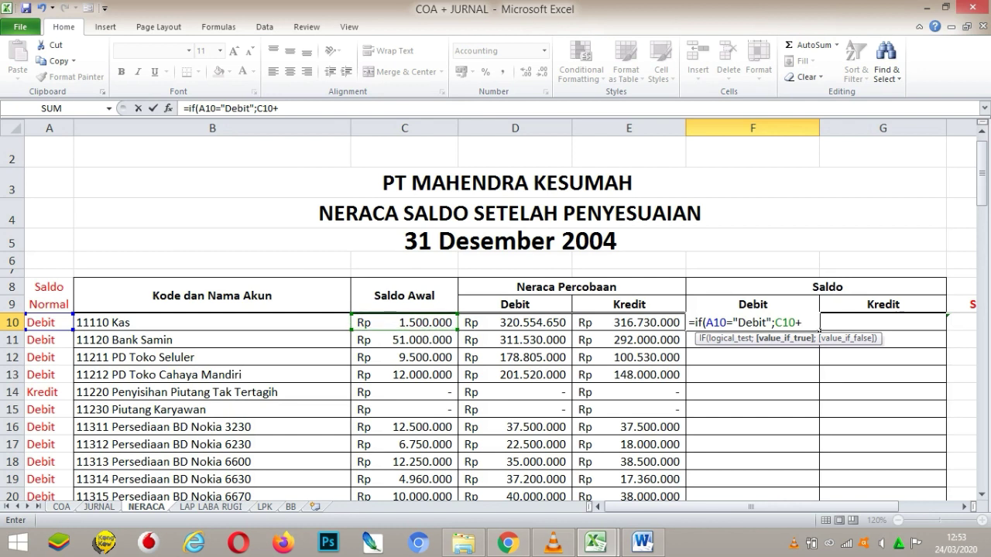
type("+")
left_click(515, 322)
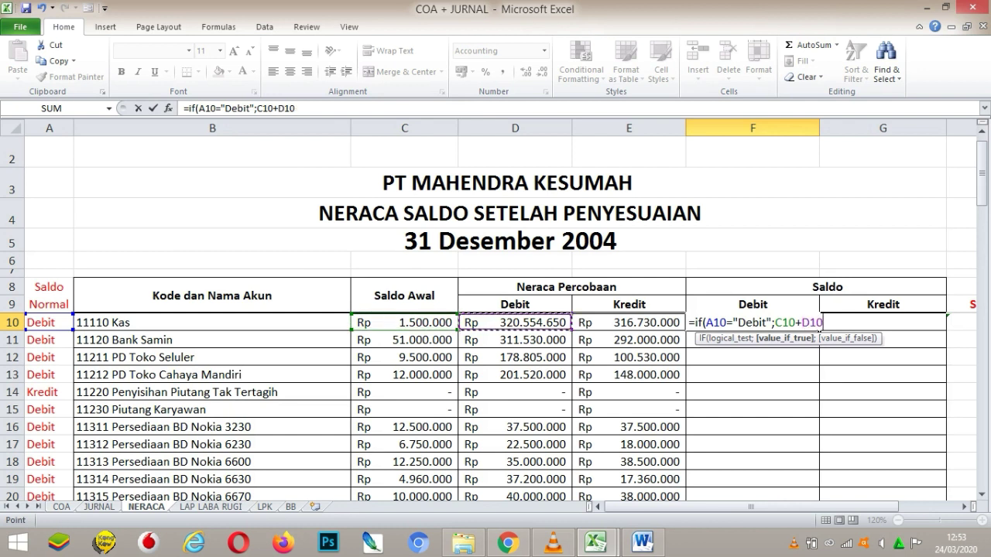
type("-")
key("Left")
type(")")
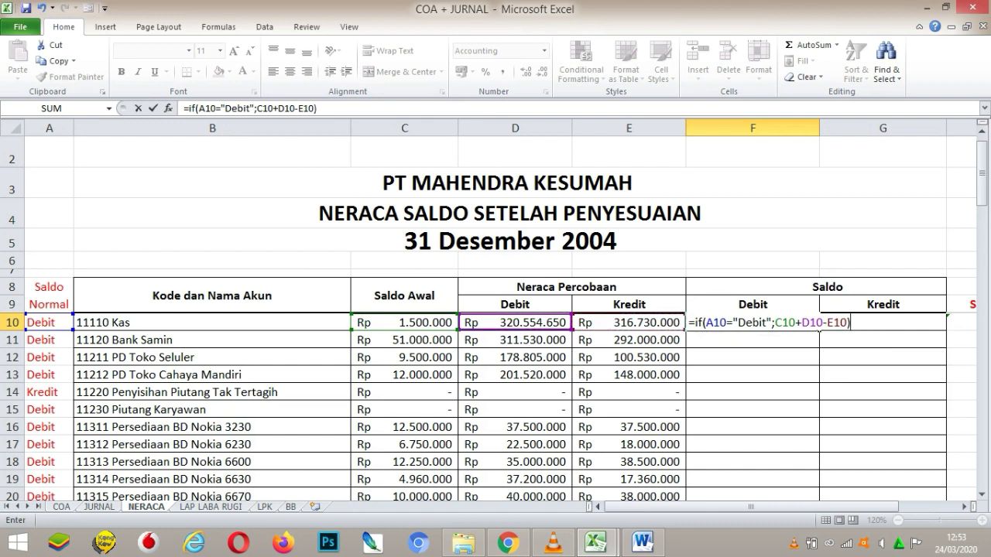
Add 0 as the value-if-false so F10 holds =IF(A10="Debit";C10+D10-E10;0).
key("Left")
key("Right")
key("Up")
key("Down")
key("F2")
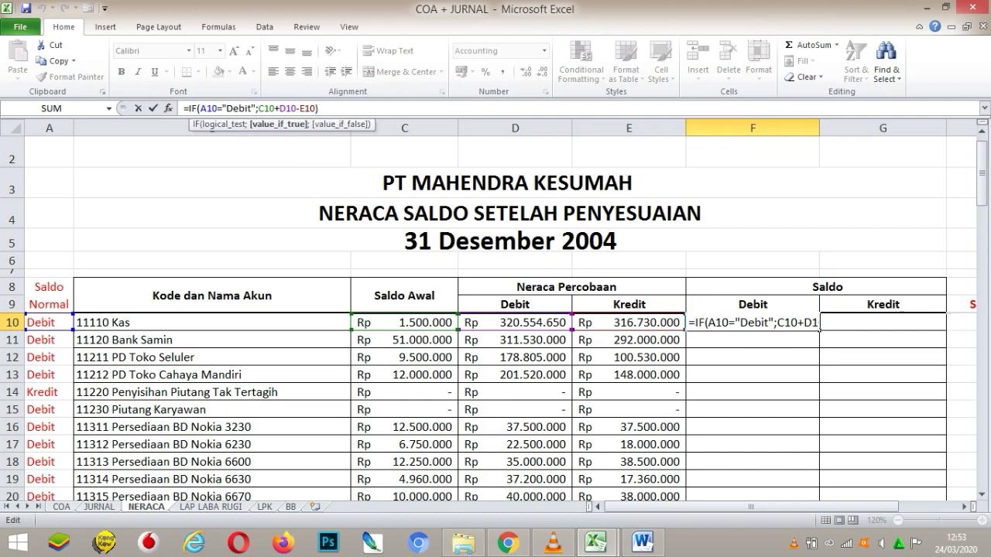
type(";0")
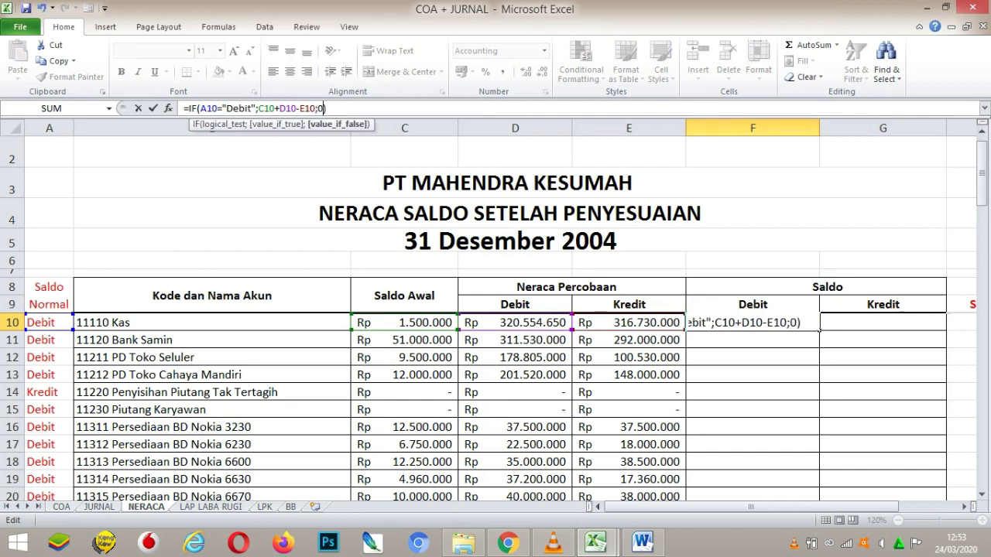
key("Return")
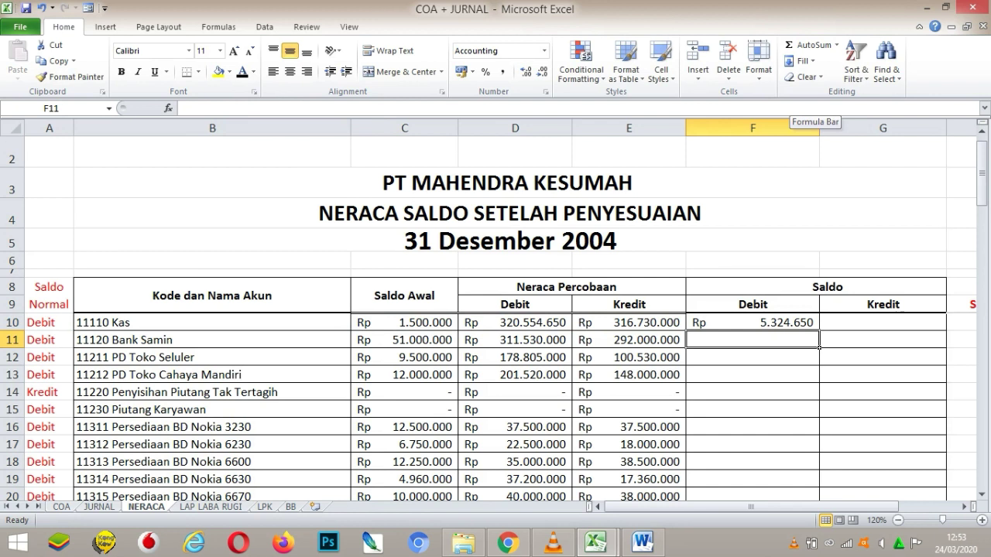
Review the condition and the true and false results of the IF formula in F10.
key("Up")
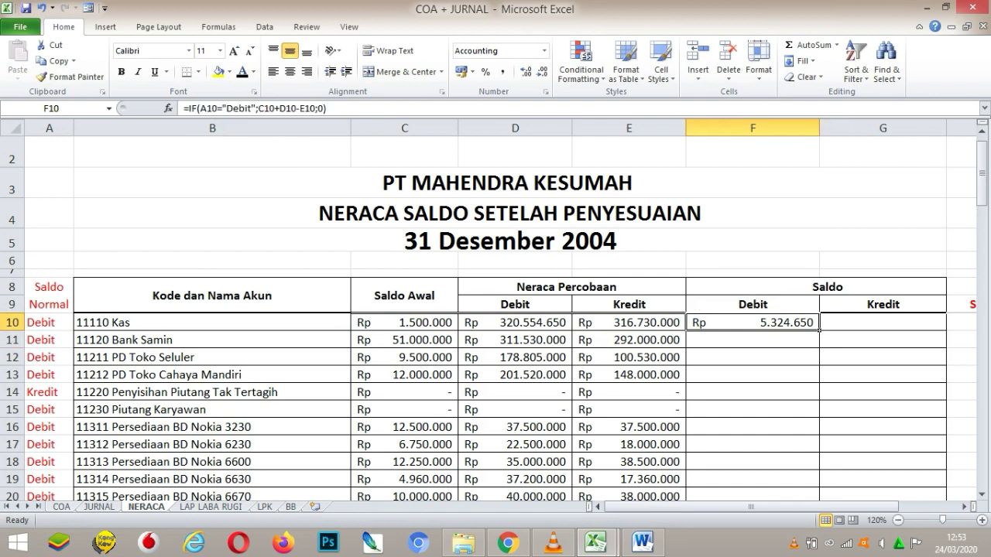
double_click(756, 322)
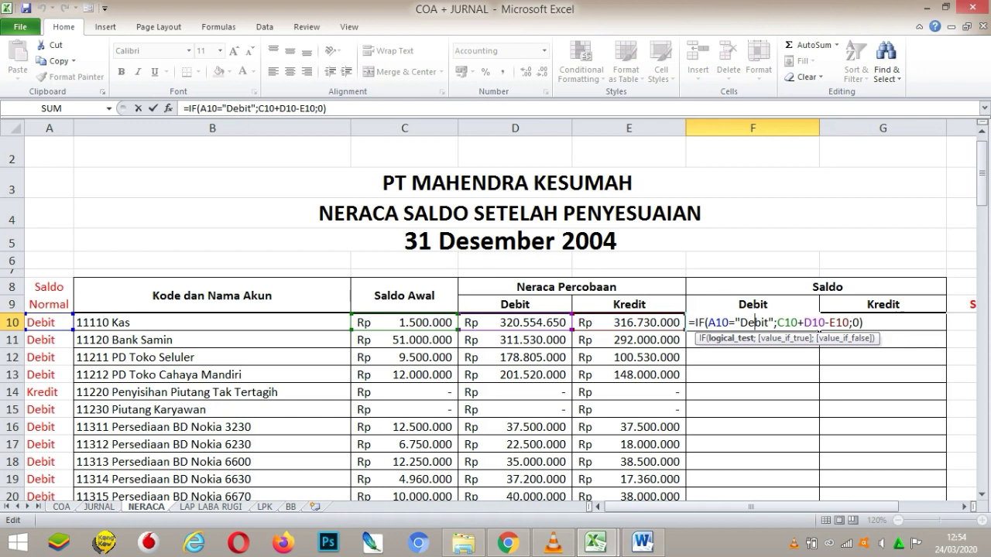
key("Return")
key("Up")
key("Return")
key("Up")
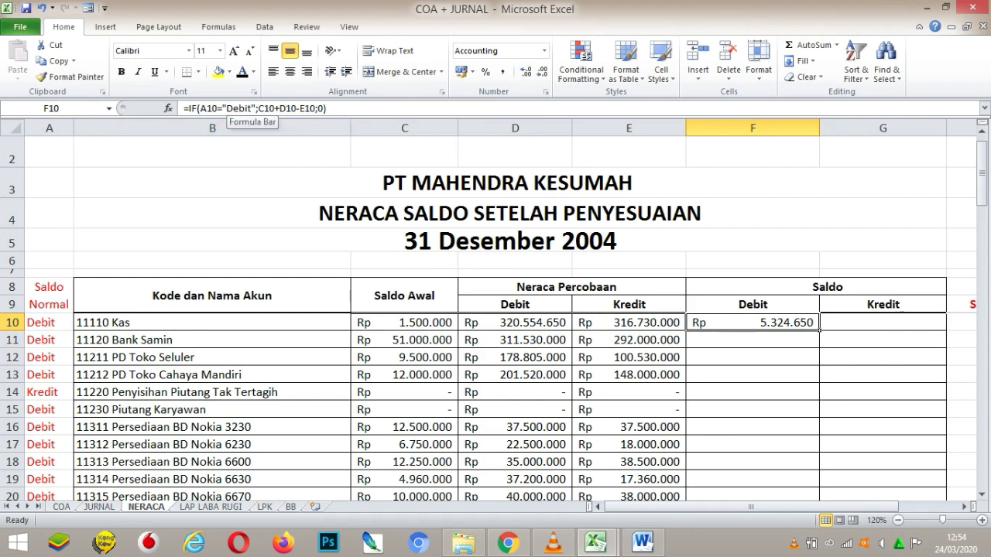
left_click(305, 109)
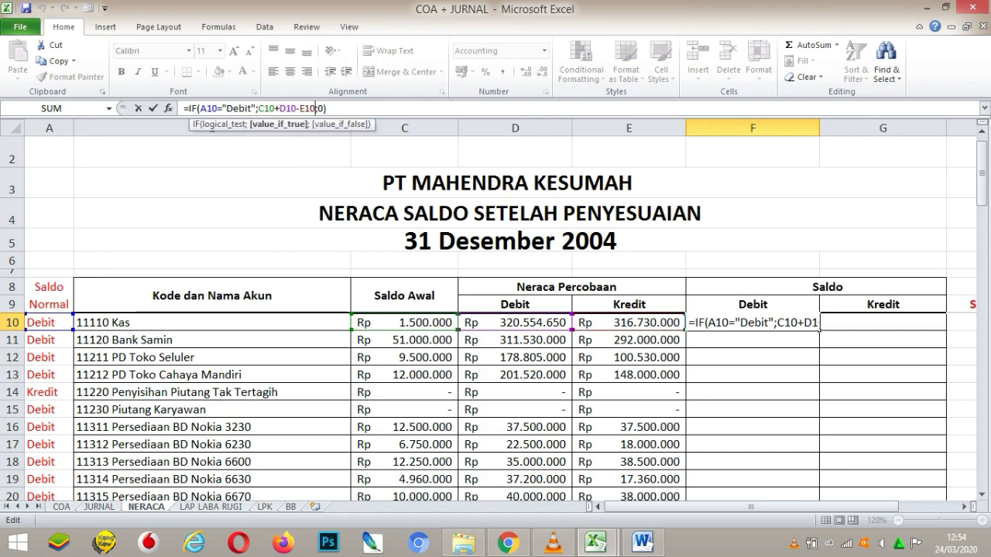
left_click(818, 328)
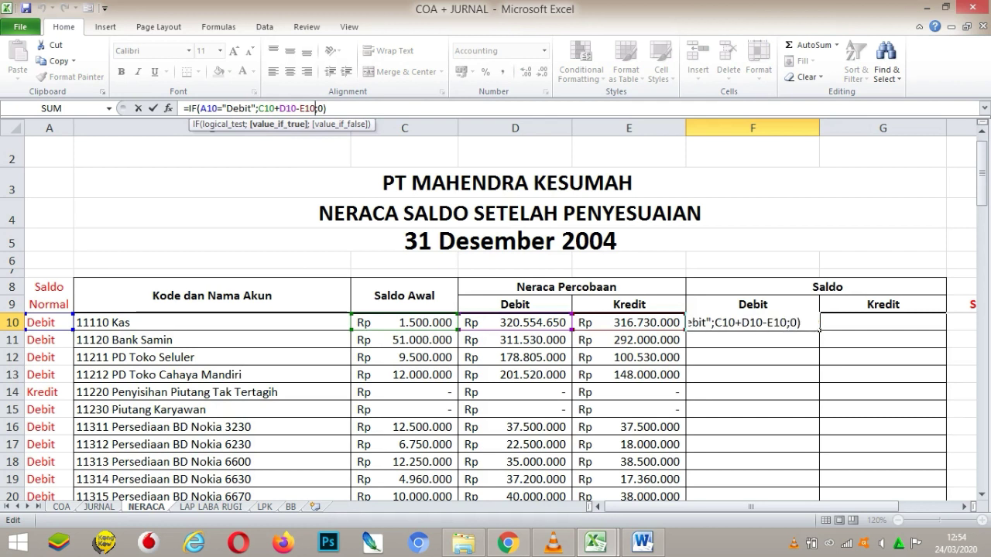
key("Return")
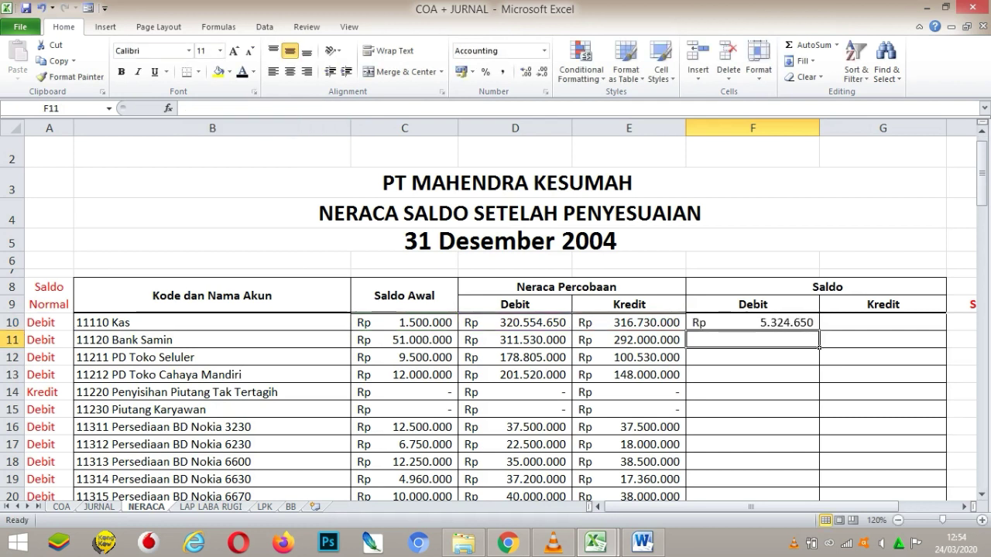
Fill the F10 IF formula down the Saldo Debit column to row 30, 13210 Gedung.
left_click_drag(818, 328, 818, 457)
right_click(793, 537)
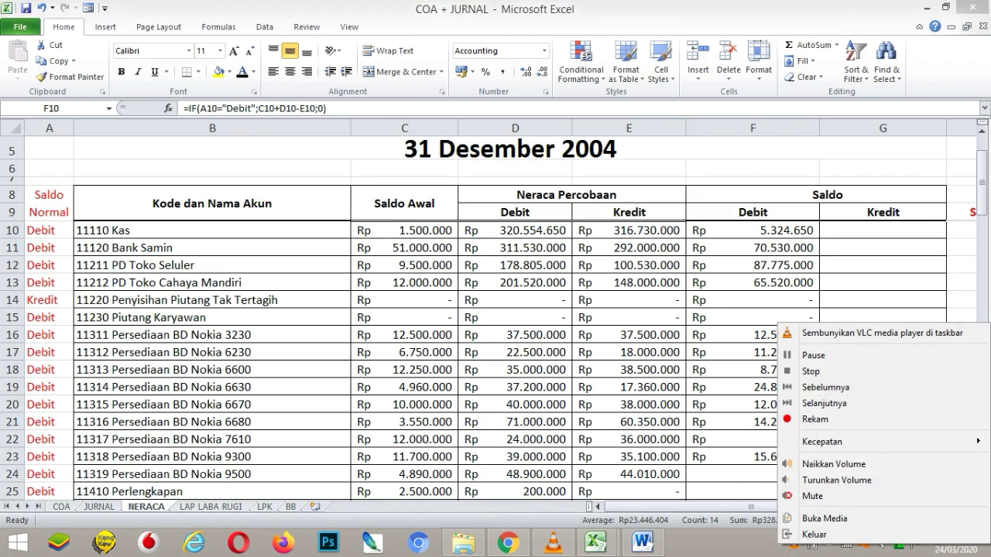
key("Escape")
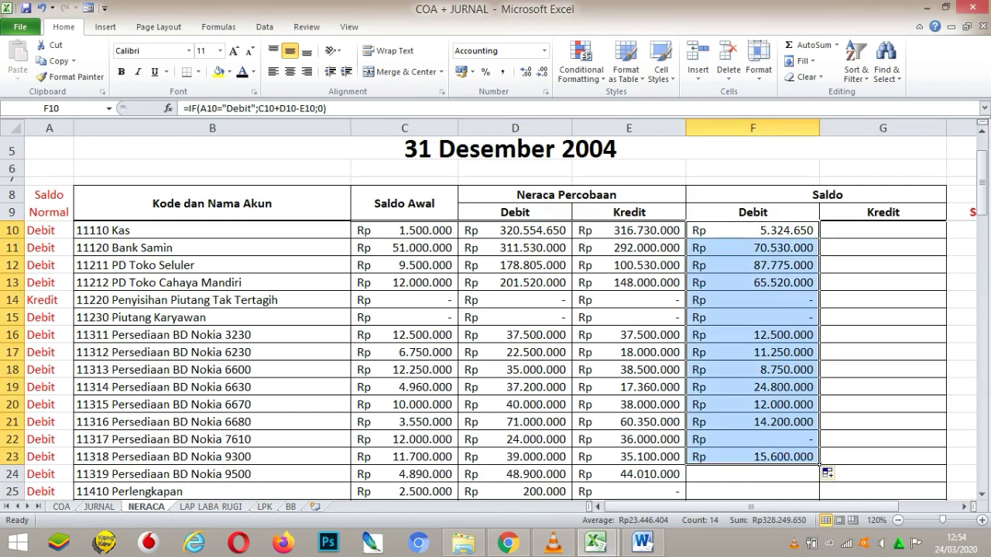
left_click(753, 230)
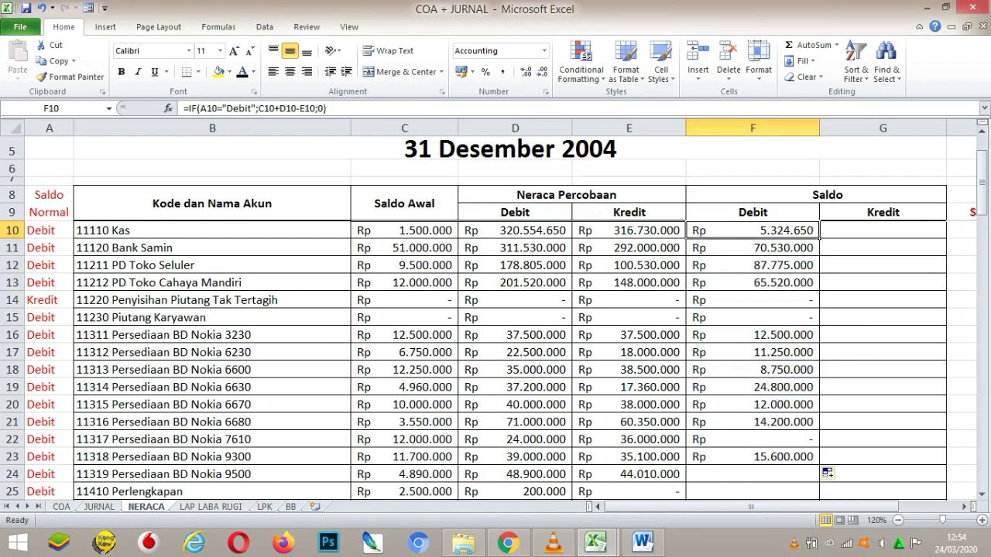
left_click_drag(819, 238, 819, 466)
right_click(750, 520)
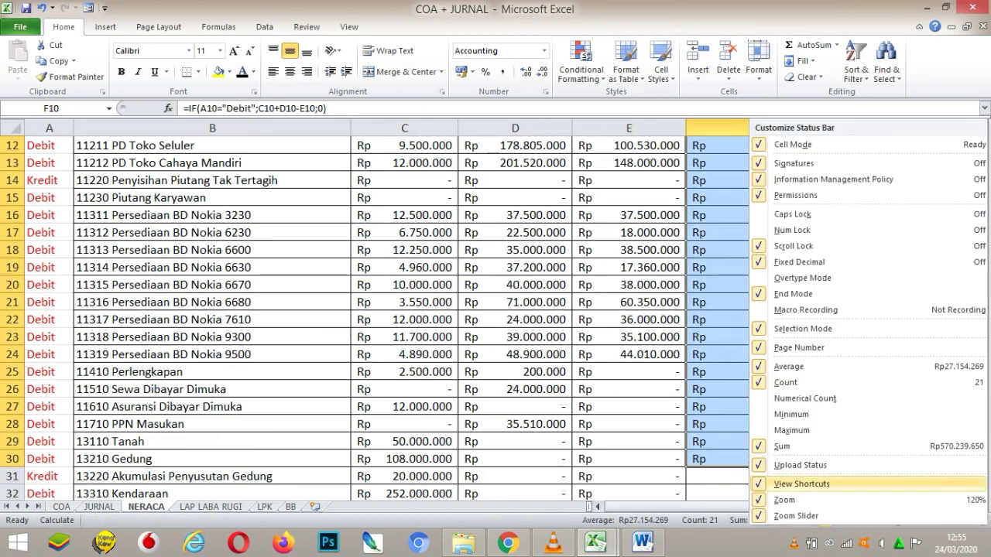
key("Escape")
Examine the filled Saldo Debit formulas and amounts in rows 12 to 30.
left_click(753, 215)
key("Up")
key("Up")
key("Up")
key("Up")
key("Up")
key("Up")
key("Up")
key("Up")
key("Up")
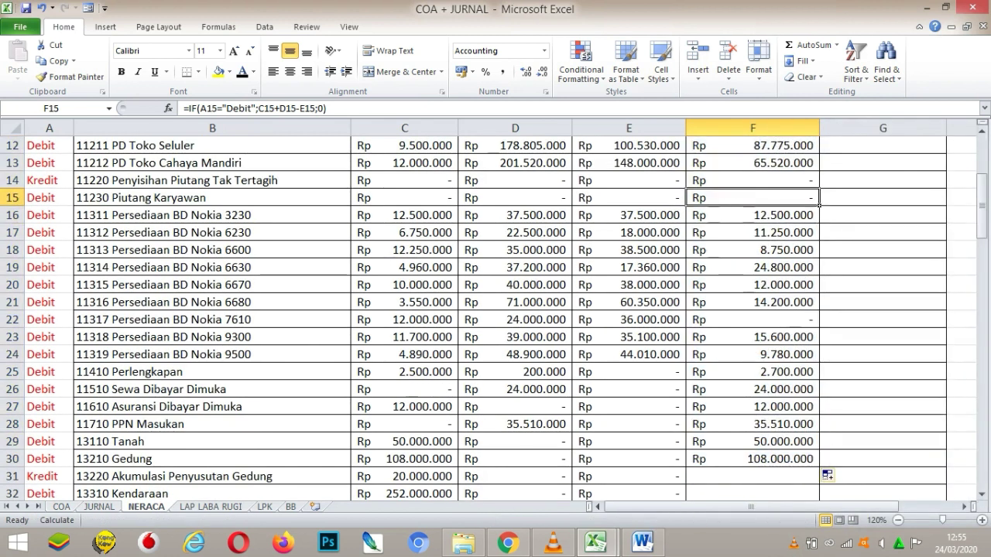
key("Down")
key("Down")
key("Down")
Extend the Saldo Debit formula through row 60 and undo the accidental move of the filled cells.
left_click_drag(819, 198, 820, 347)
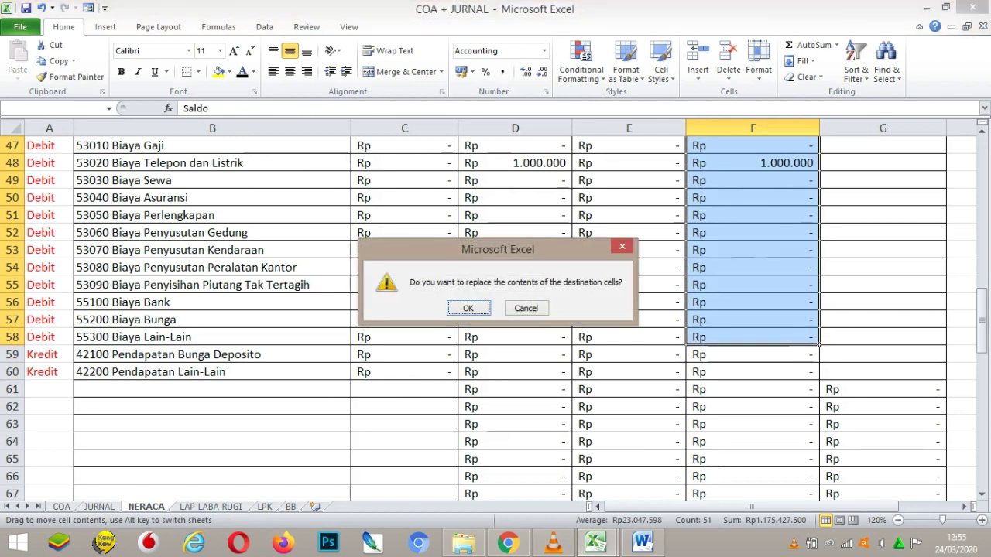
key("Return")
key("Down")
key("Down")
key("Down")
key("Up")
key("Up")
key("Up")
key("Up")
key("Up")
key("Up")
key("Down")
key("Down")
key("ctrl+z")
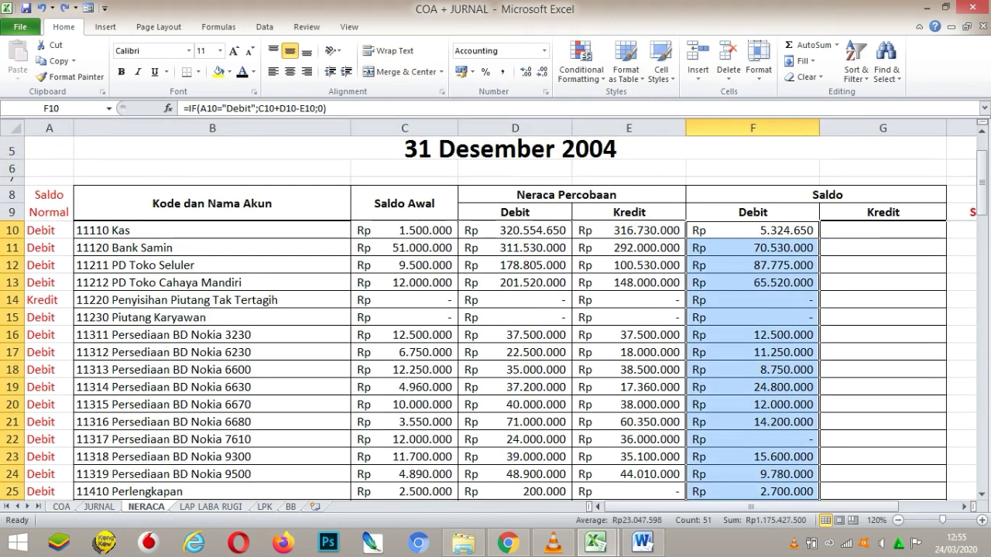
Fill the F10 IF formula down the Saldo Debit column to row 60, 42200 Pendapatan Lain-Lain.
left_click(753, 230)
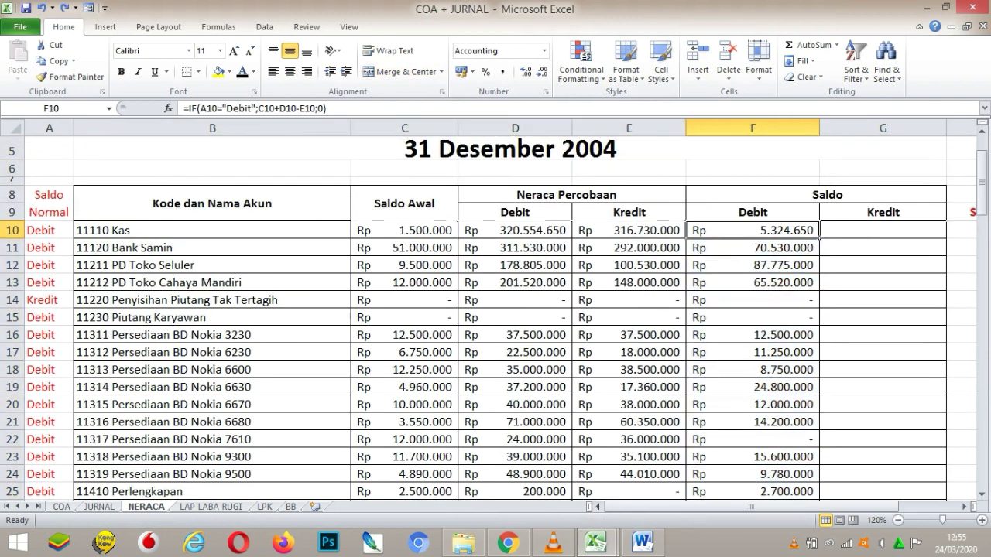
left_click_drag(819, 239, 819, 379)
left_click(752, 354)
Check the Saldo Debit results against each account's normal balance, from the lower accounts up to 11220 Penyisihan Piutang Tak Tertagih.
key("Up")
key("Up")
key("Up")
key("Up")
key("Up")
key("Up")
key("Up")
key("Up")
key("Up")
key("Up")
key("Up")
key("Up")
key("Up")
key("Up")
key("Up")
key("Up")
key("Up")
key("Up")
key("Up")
key("Up")
key("Up")
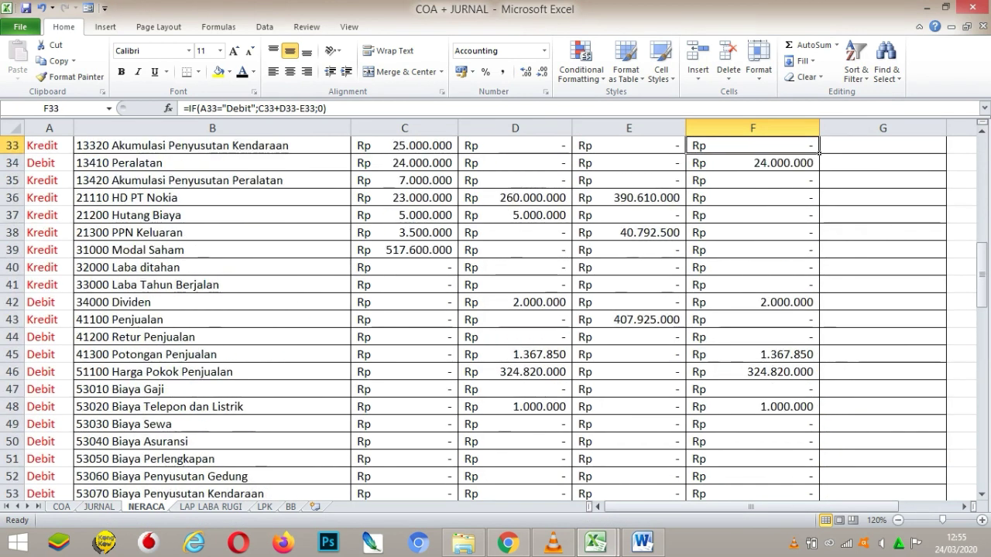
key("Up")
key("Up")
key("Up")
key("Up")
key("Up")
key("Up")
key("Up")
key("Up")
key("Up")
key("Up")
key("Up")
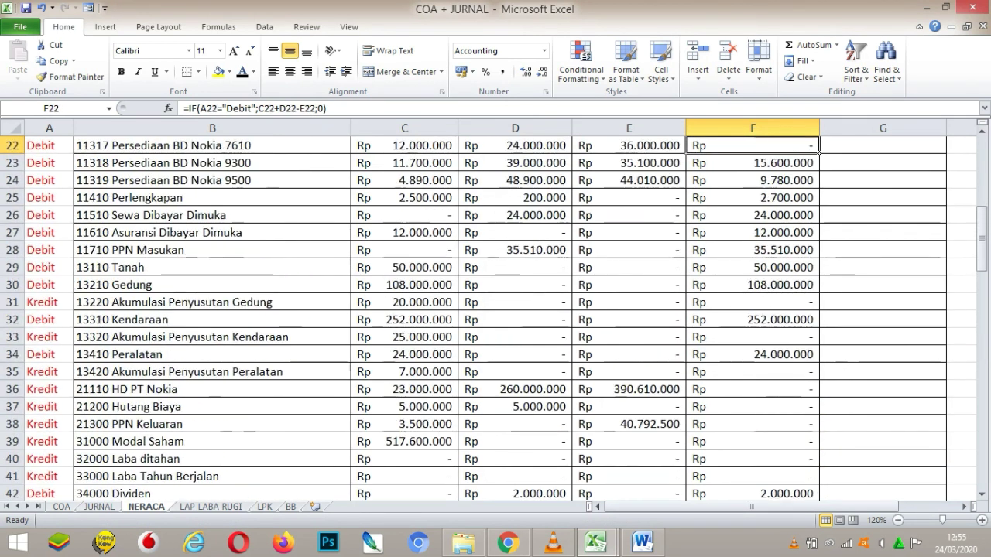
key("Up")
key("Up")
key("Up")
key("Up")
key("Up")
key("Up")
key("Up")
key("Up")
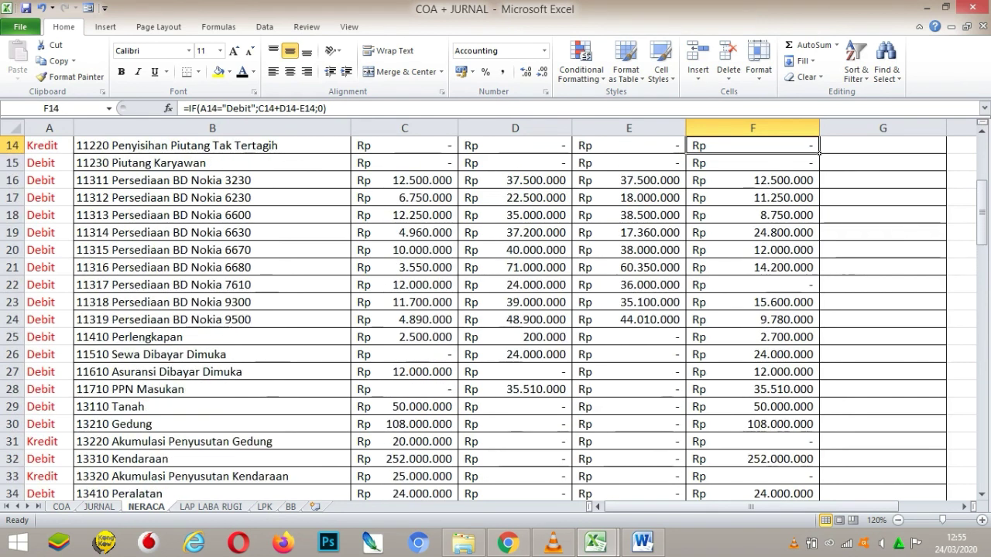
key("Up")
key("Down")
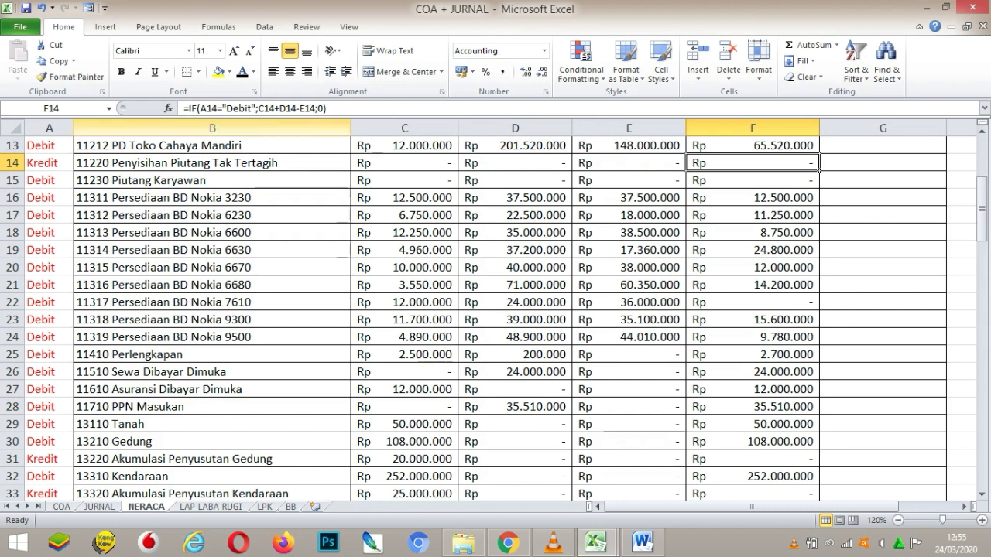
Examine the Saldo Debit formulas and results for the accounts from 11110 Kas to 11230 Piutang Karyawan.
left_click(753, 180)
key("Up")
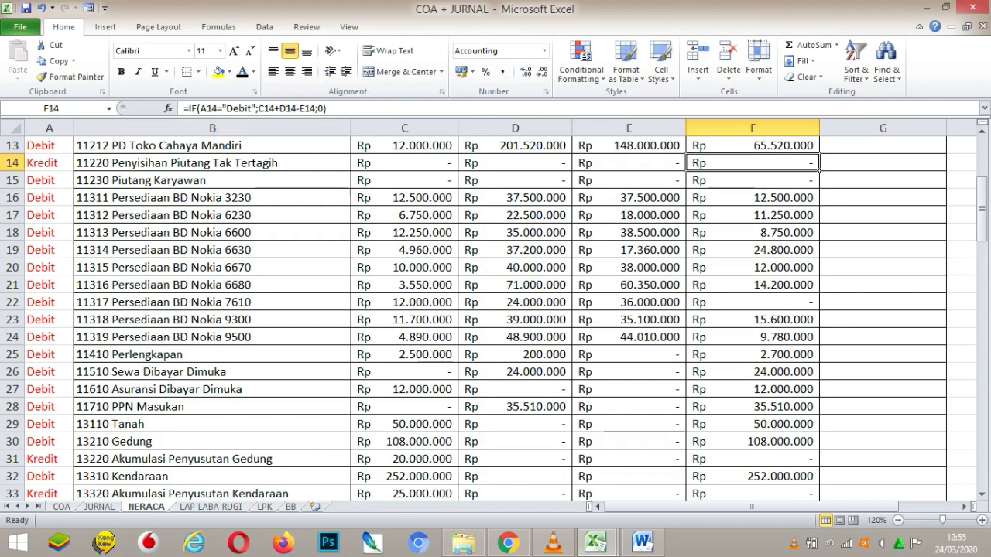
key("Down")
double_click(783, 179)
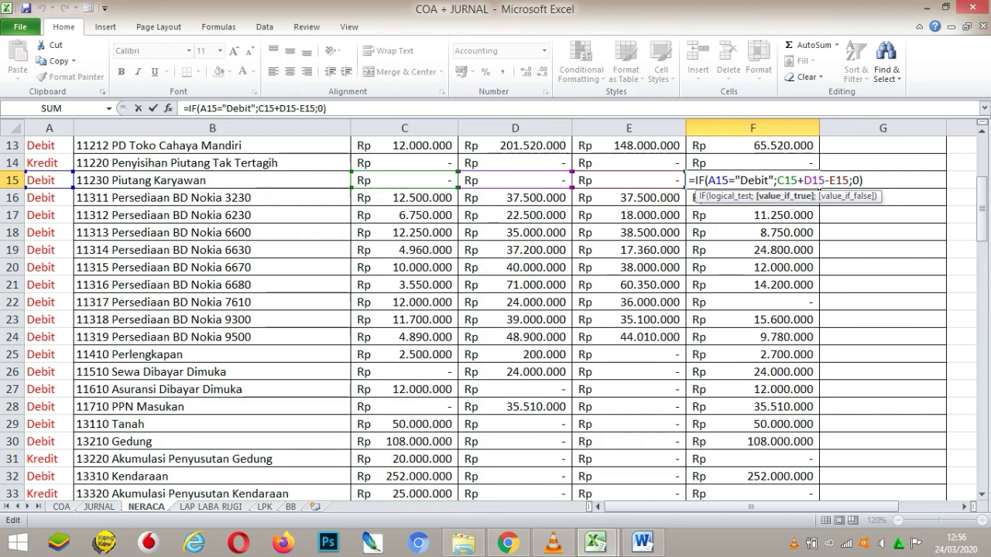
key("Escape")
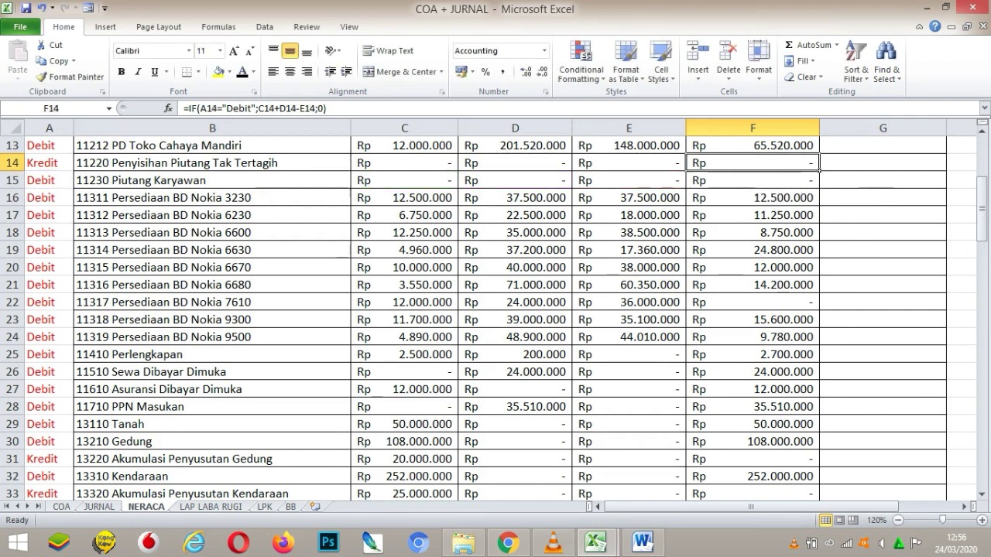
key("Up")
key("Up")
key("Up")
key("Up")
key("Up")
key("Up")
key("Down")
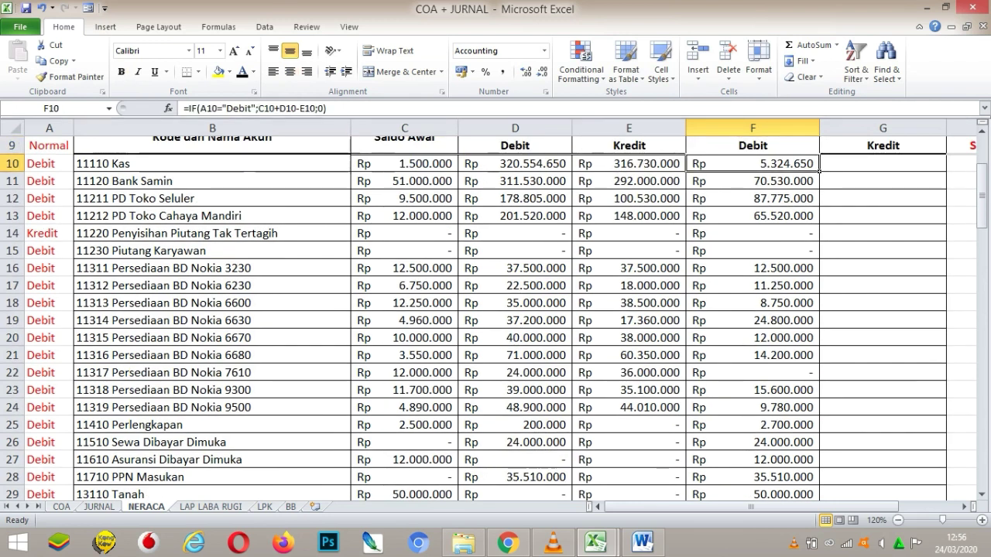
key("Down")
key("Down")
key("Down")
key("Down")
key("Down")
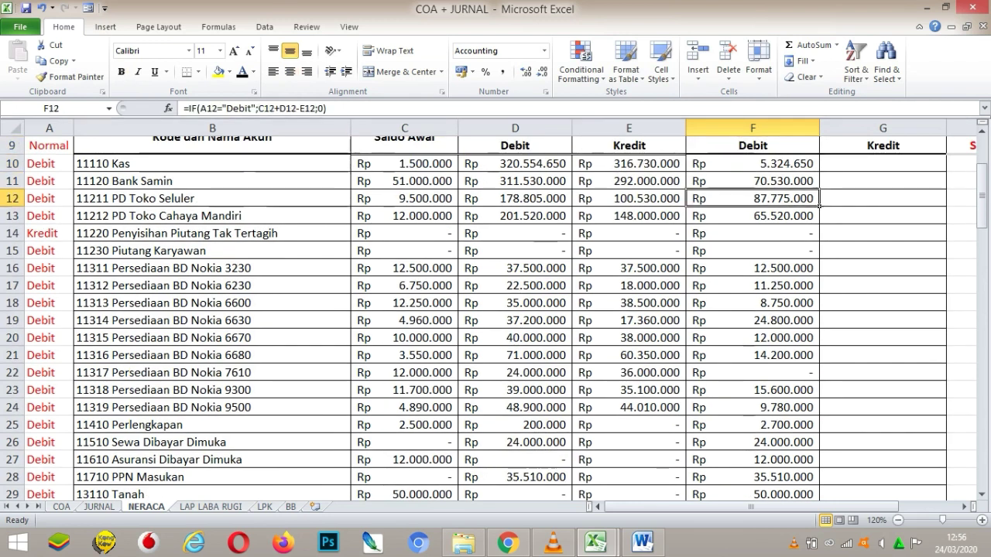
key("Up")
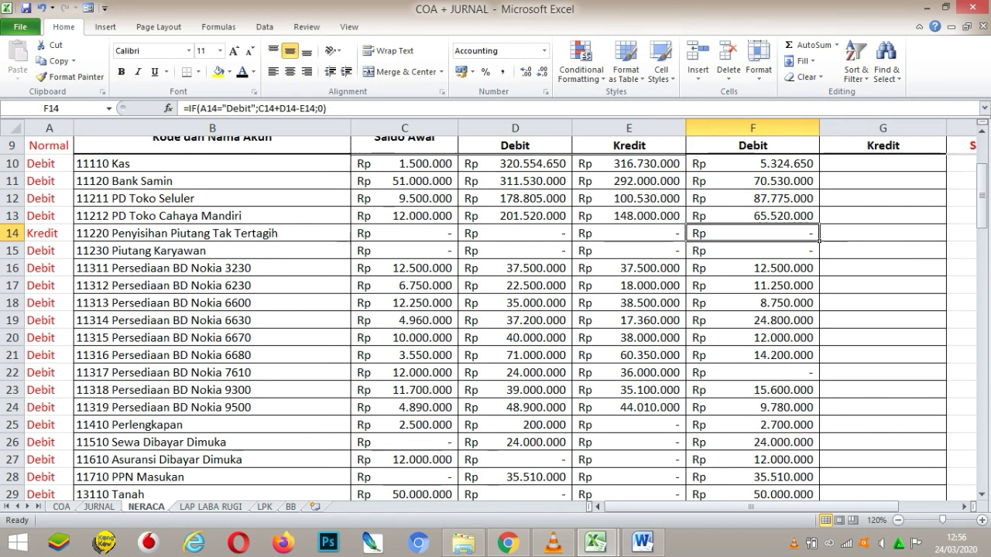
Inspect which cells the Saldo Debit formulas reference for 11220 Penyisihan Piutang Tak Tertagih and 11230 Piutang Karyawan.
double_click(753, 233)
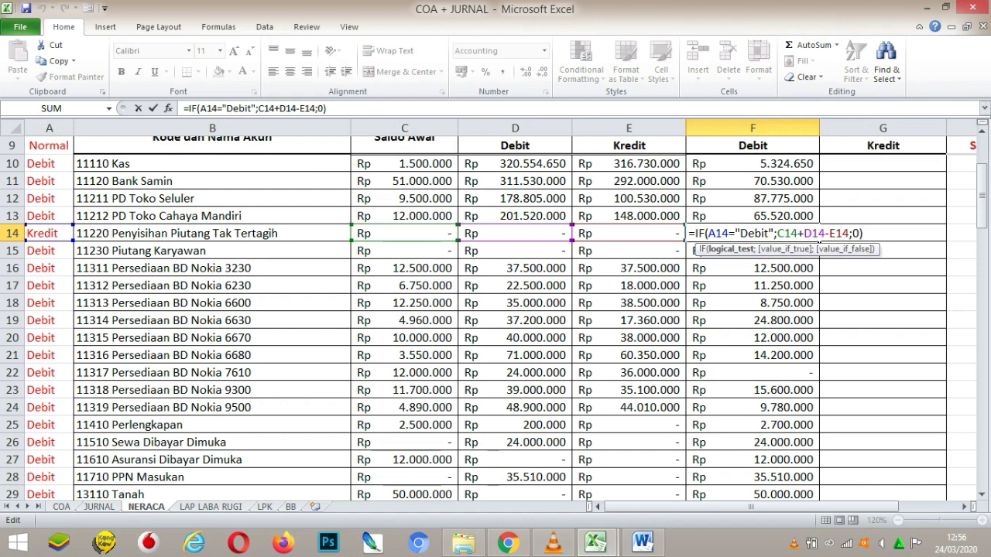
key("Escape")
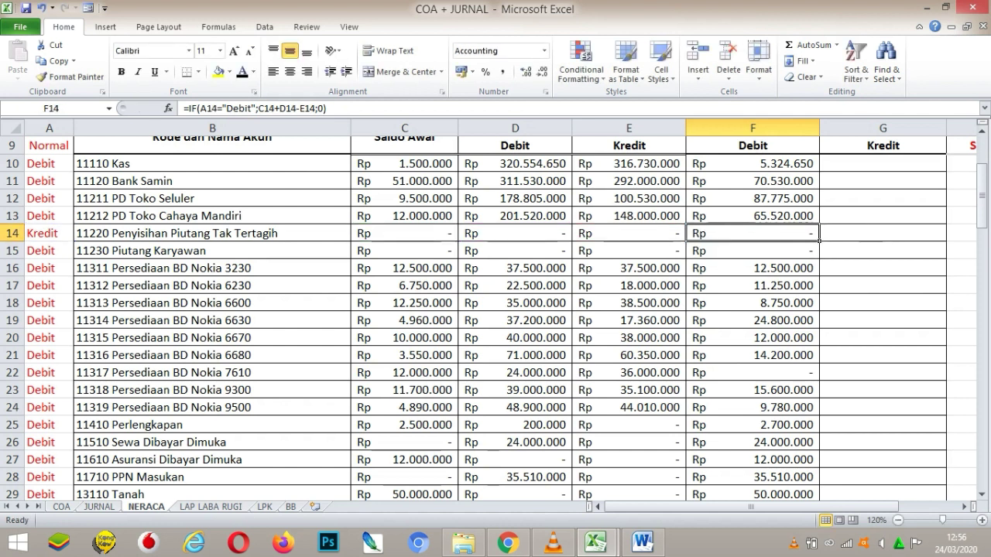
key("Down")
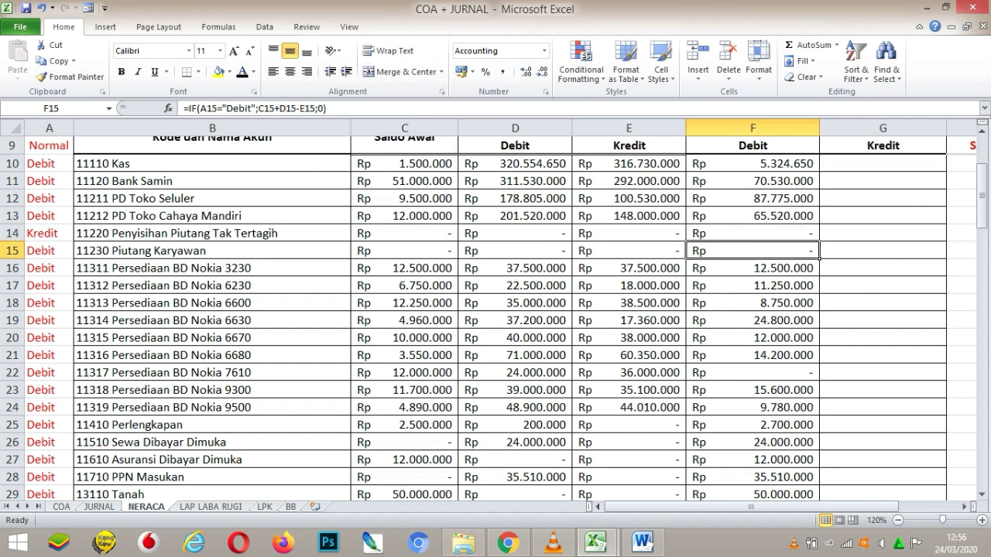
double_click(767, 251)
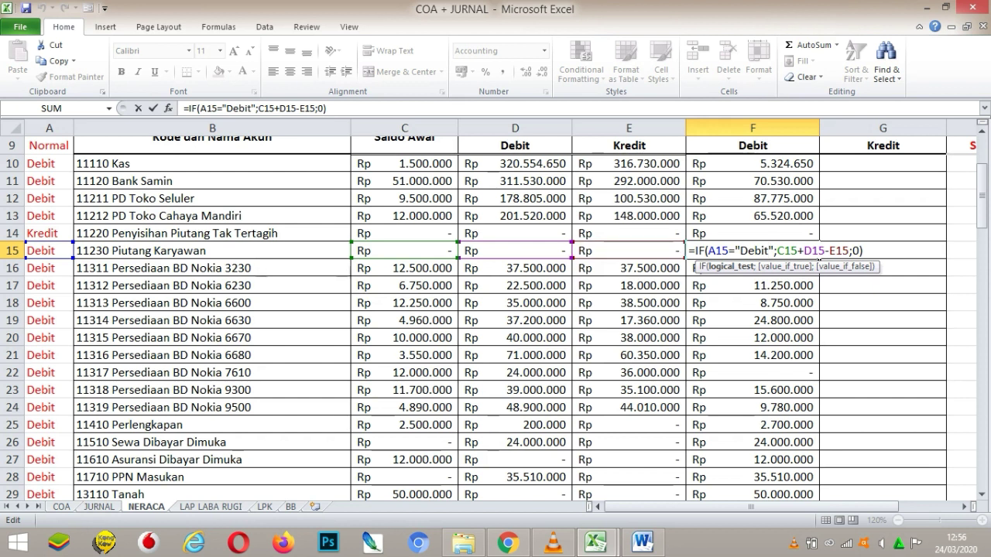
key("Return")
Enter =IF(A10="Kredit";C10+E10-D10;0) in G10 as the Saldo Kredit formula for 11110 Kas.
key("Right")
key("Up")
key("Up")
key("Up")
key("Up")
key("Up")
key("Up")
key("Left")
key("Right")
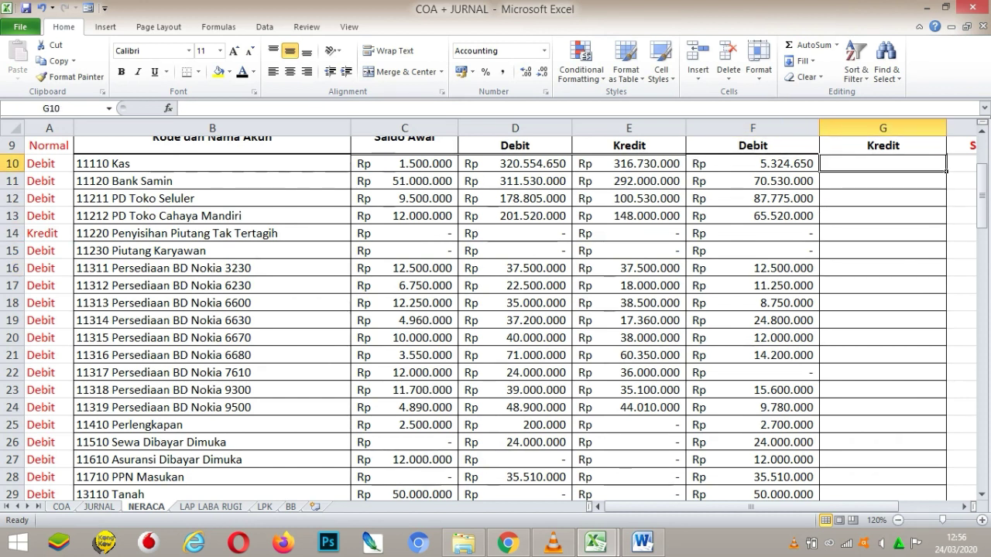
type("=")
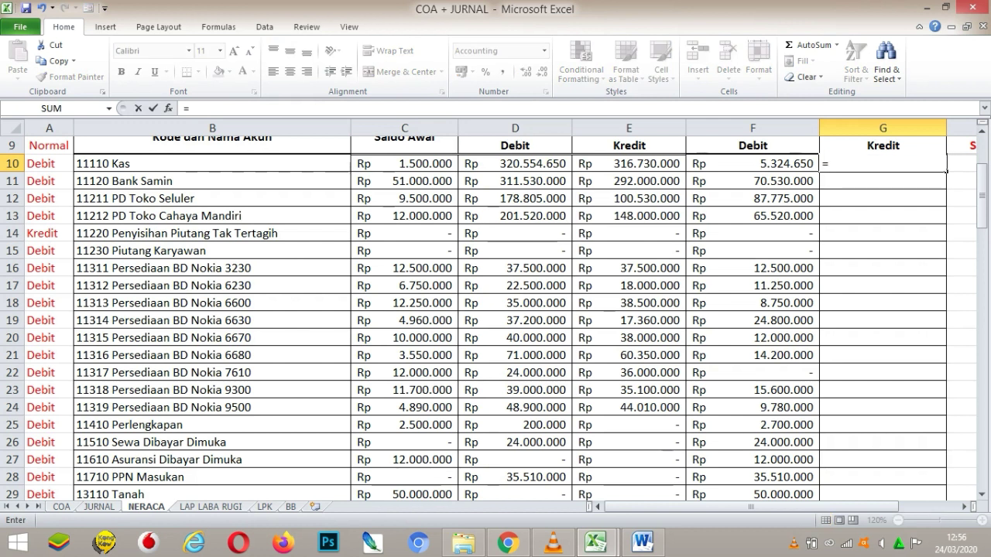
type("IF")
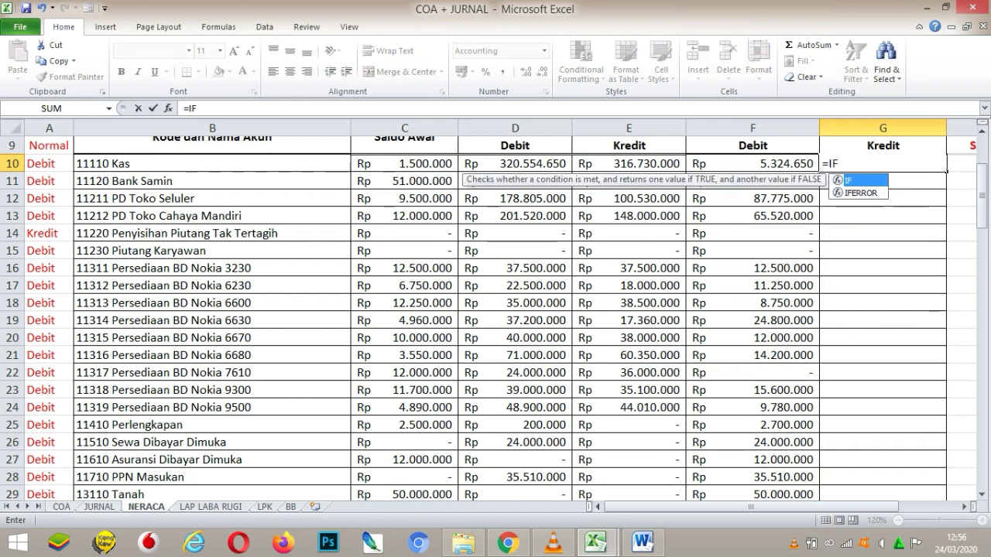
type("(")
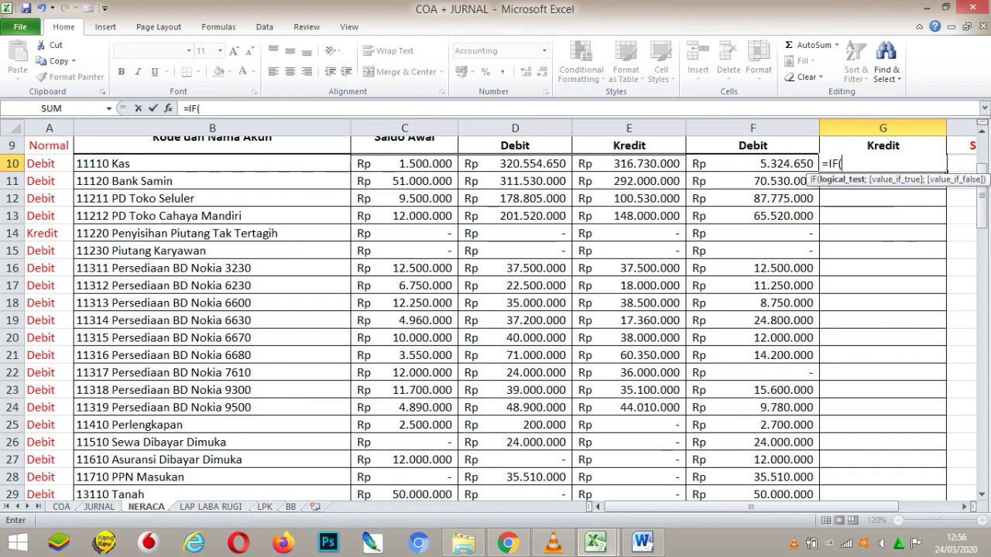
left_click(49, 164)
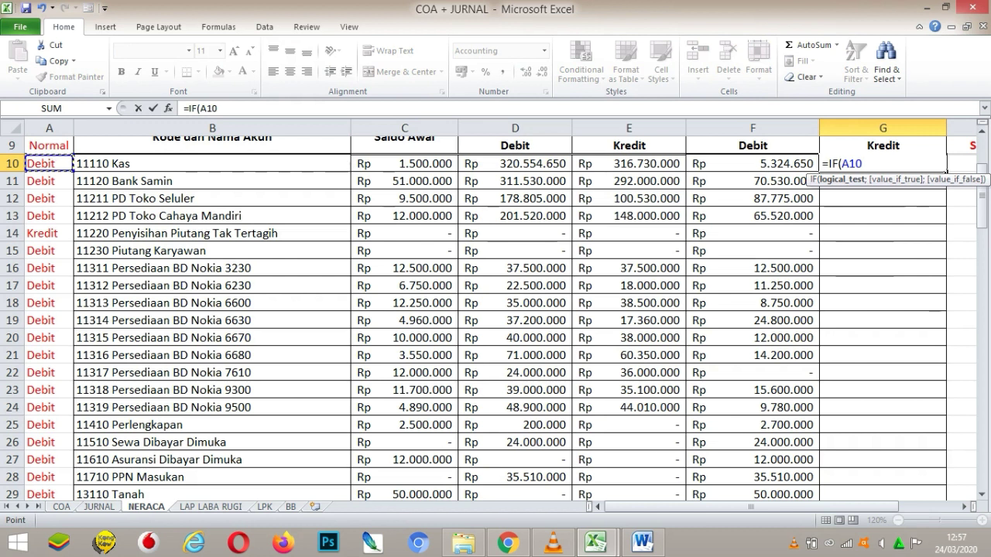
type("=\"Kred")
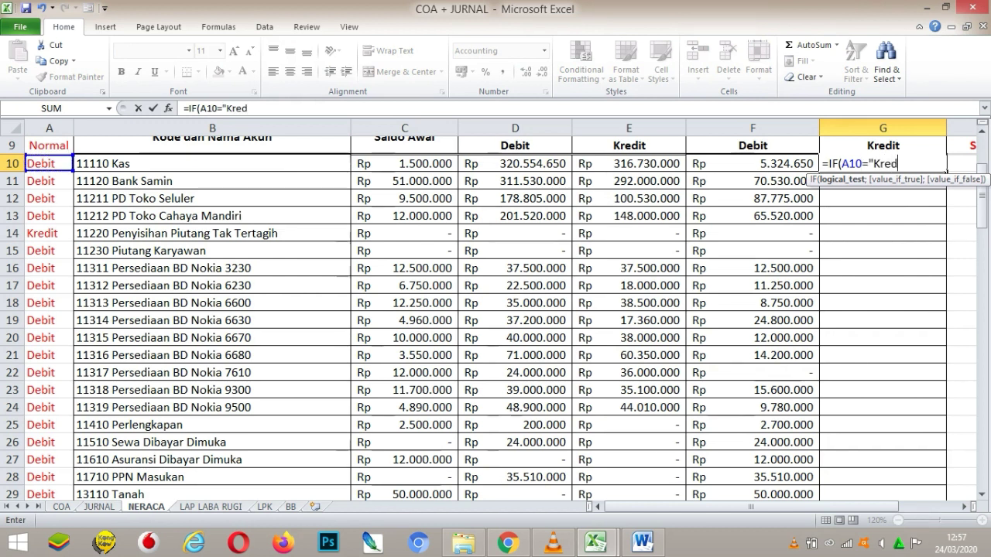
type("it\"")
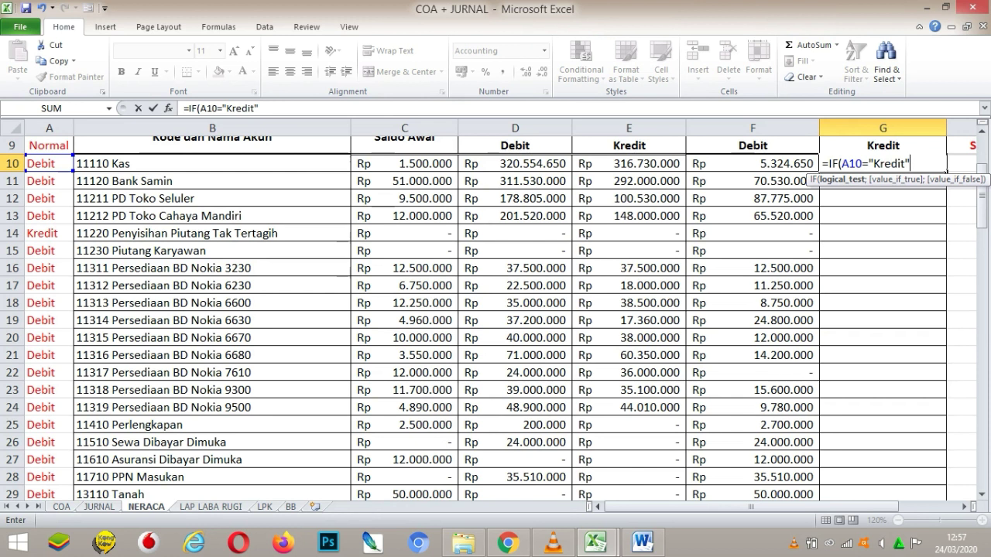
type(";")
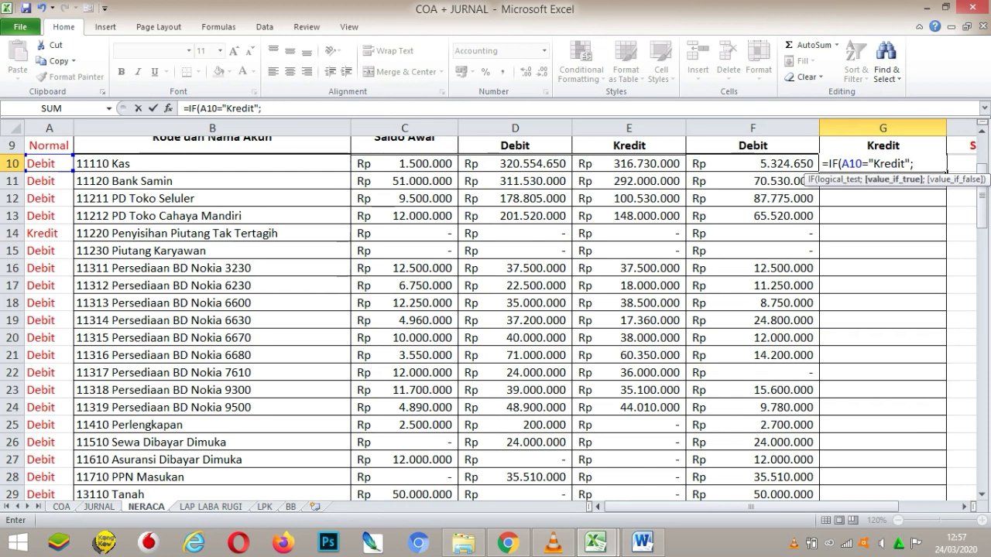
left_click(404, 164)
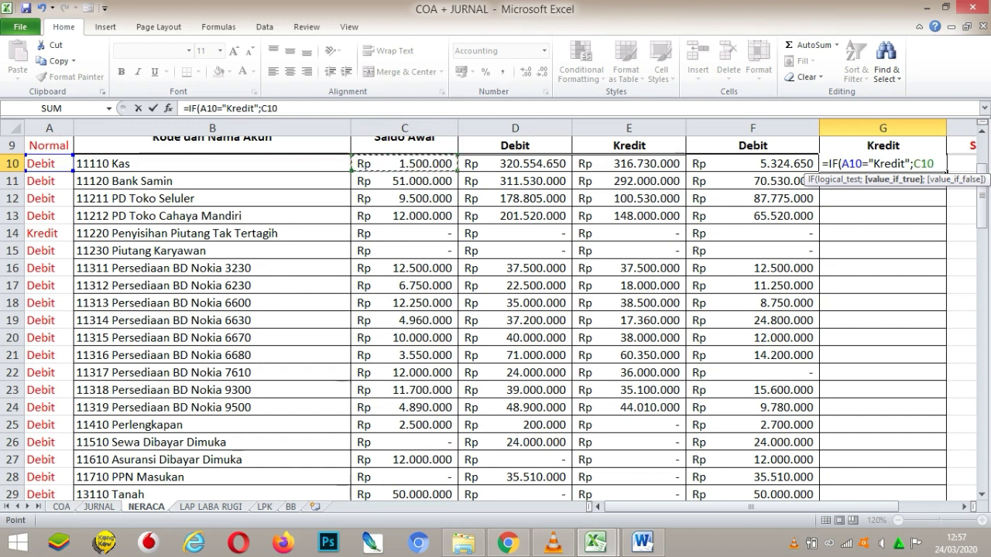
type("+")
left_click(629, 163)
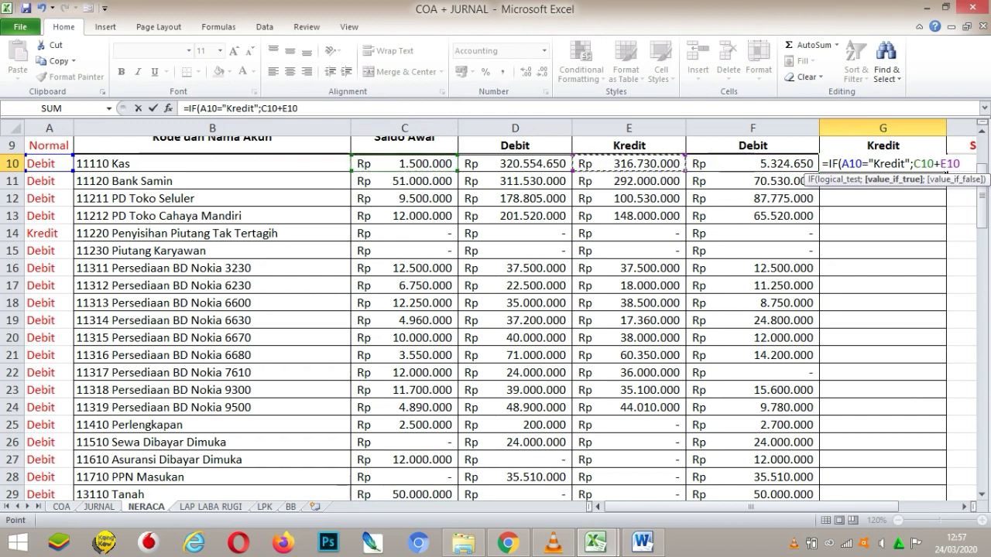
type("-")
left_click(515, 163)
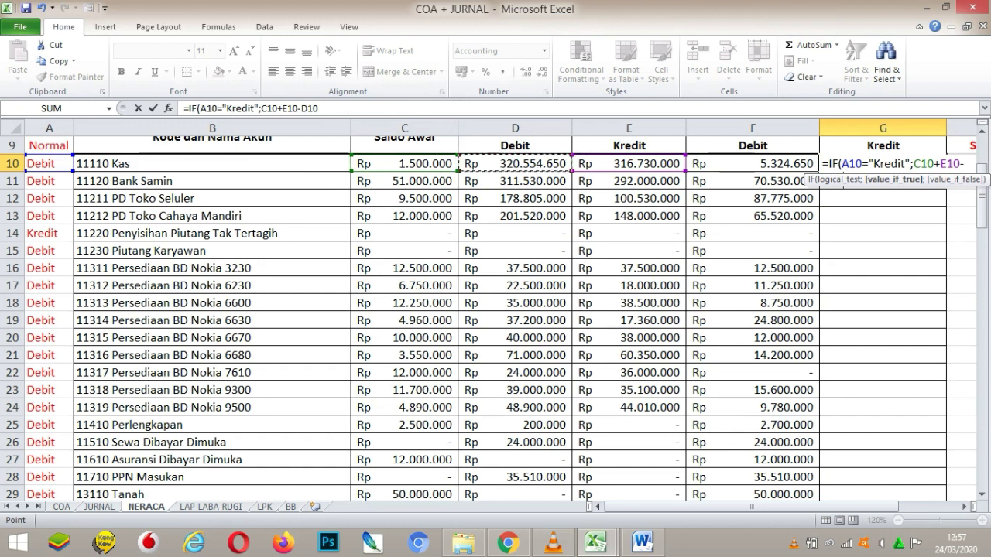
type(";0)")
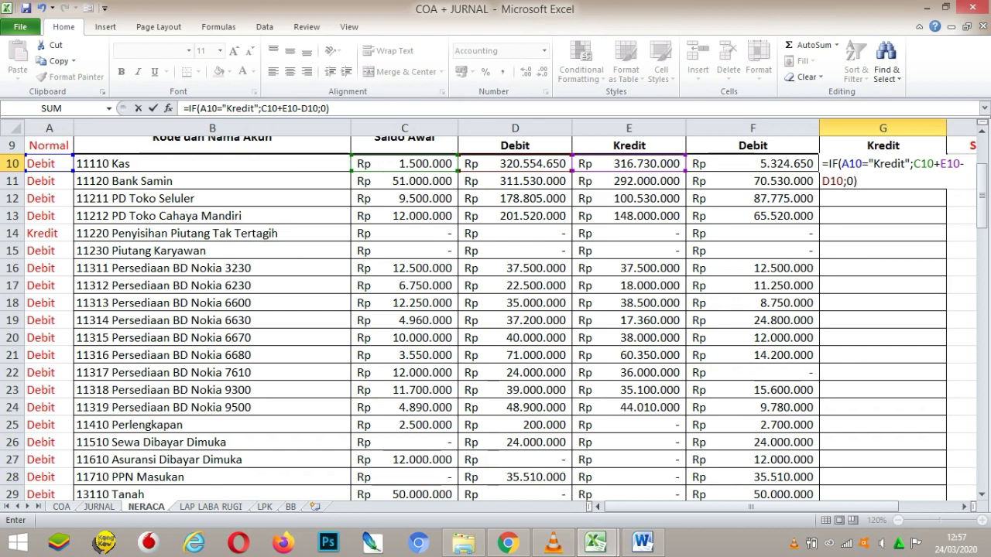
Review the G10 Saldo Kredit formula and its referenced cells against the normal balance of 11110 Kas.
left_click_drag(45, 163, 351, 168)
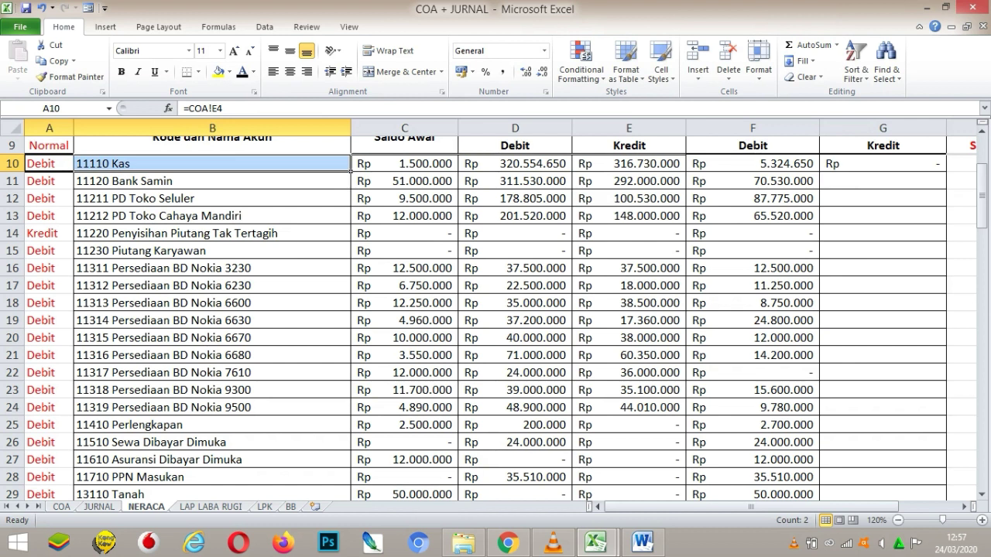
left_click(883, 163)
double_click(868, 163)
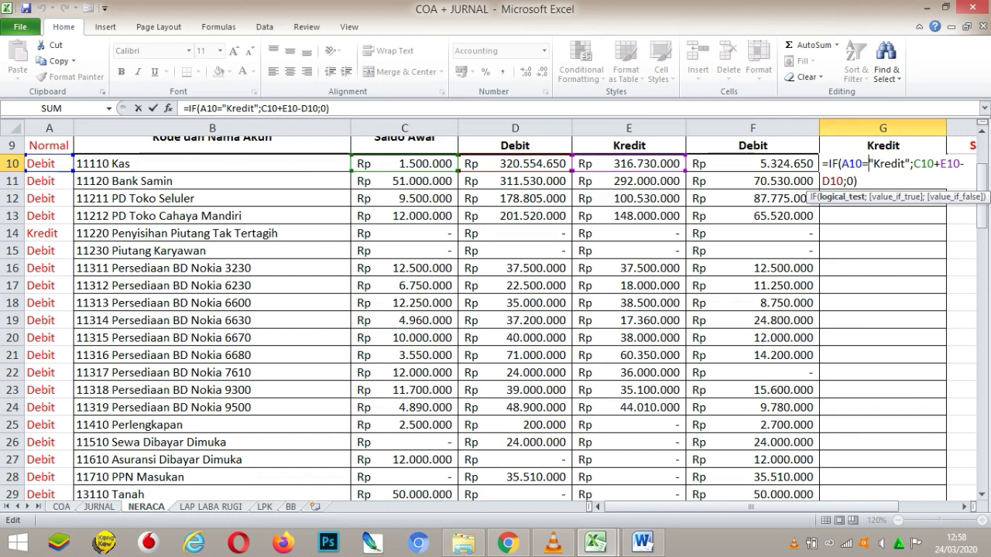
key("Return")
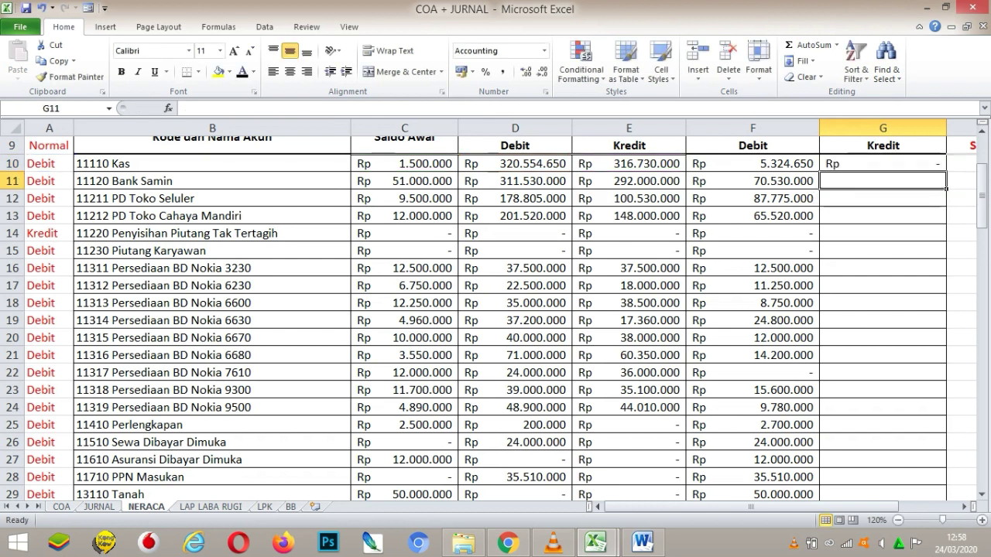
left_click(883, 163)
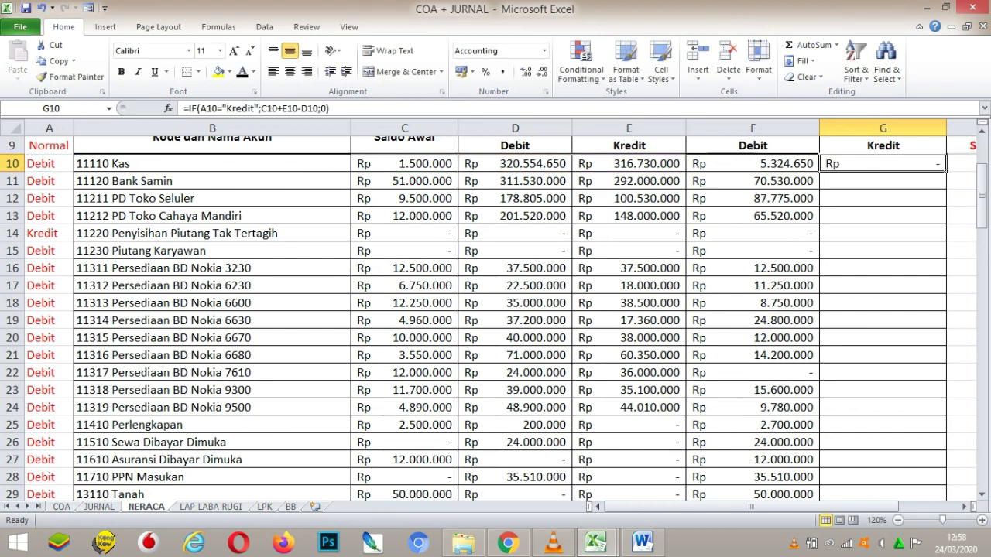
double_click(874, 164)
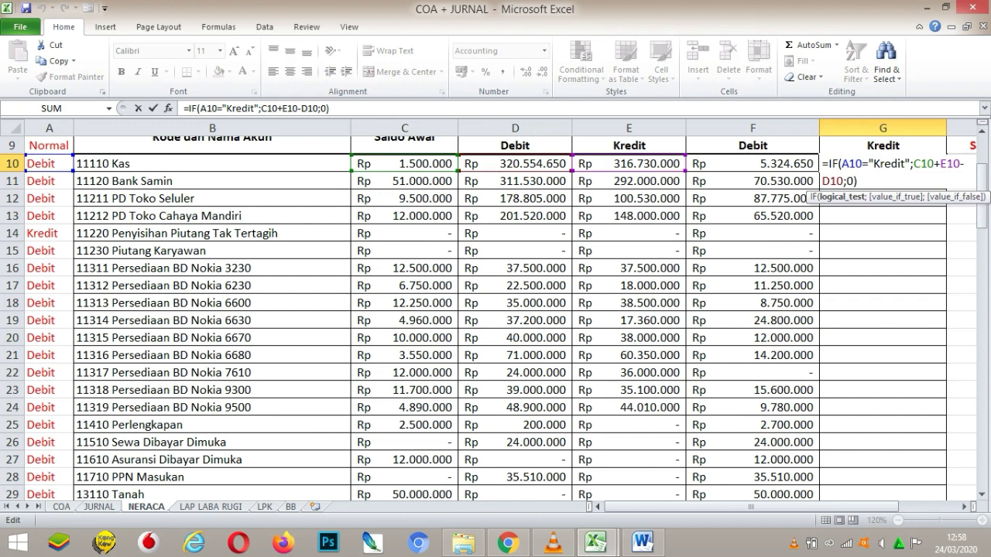
key("Return")
Fill the G10 IF formula down the Saldo Kredit column for the remaining accounts.
left_click(883, 163)
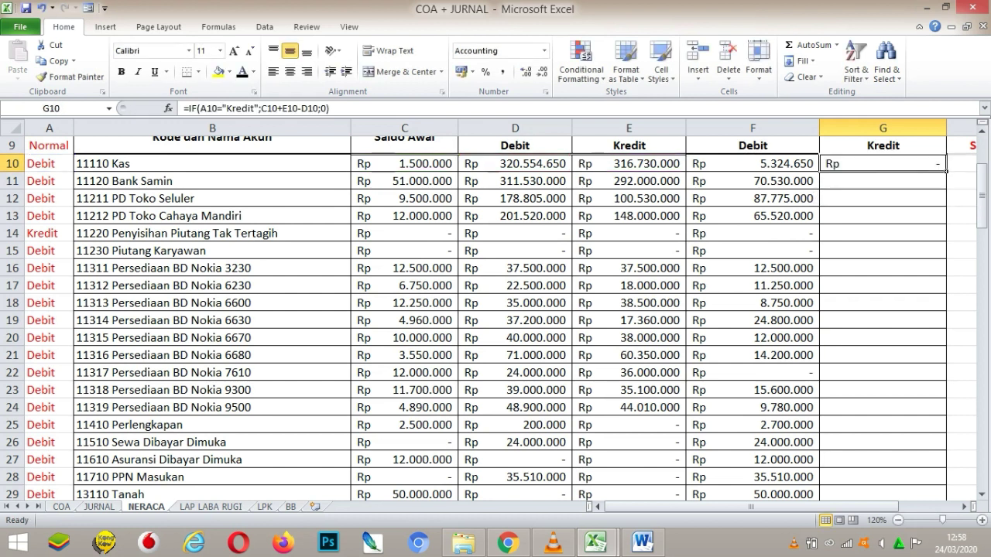
left_click_drag(946, 171, 882, 376)
Review the filled Saldo Kredit results down the account list and back up to 13220 Akumulasi Penyusutan Gedung.
key("Up")
key("Down")
key("Down")
key("Down")
key("Down")
key("Down")
key("Down")
key("Down")
key("Down")
key("Down")
key("Down")
key("Down")
key("Down")
key("Down")
key("Down")
key("Down")
key("Down")
key("Down")
key("Down")
key("Down")
key("Down")
key("Down")
key("Down")
key("Down")
key("Down")
key("Down")
key("Down")
key("Down")
key("Down")
key("Down")
key("Up")
key("Up")
key("Up")
key("Up")
key("Up")
key("Up")
key("Up")
key("Up")
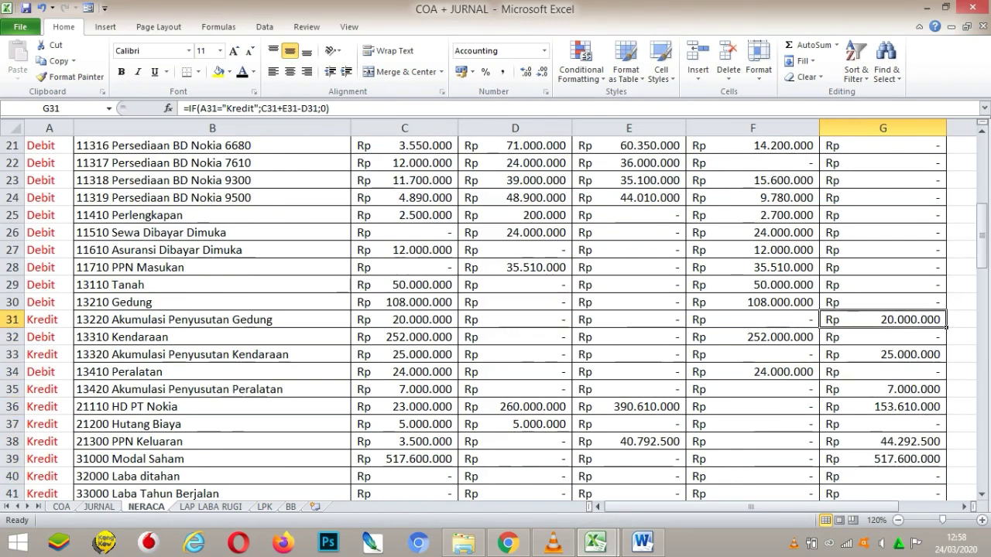
Compare the Saldo Kredit amounts with the normal balances from 13220 Akumulasi Penyusutan Gedung through 21300 PPN Keluaran.
key("Down")
key("Down")
key("Down")
key("Down")
key("Down")
key("Down")
key("Down")
key("Up")
key("Up")
key("Up")
key("Up")
key("Up")
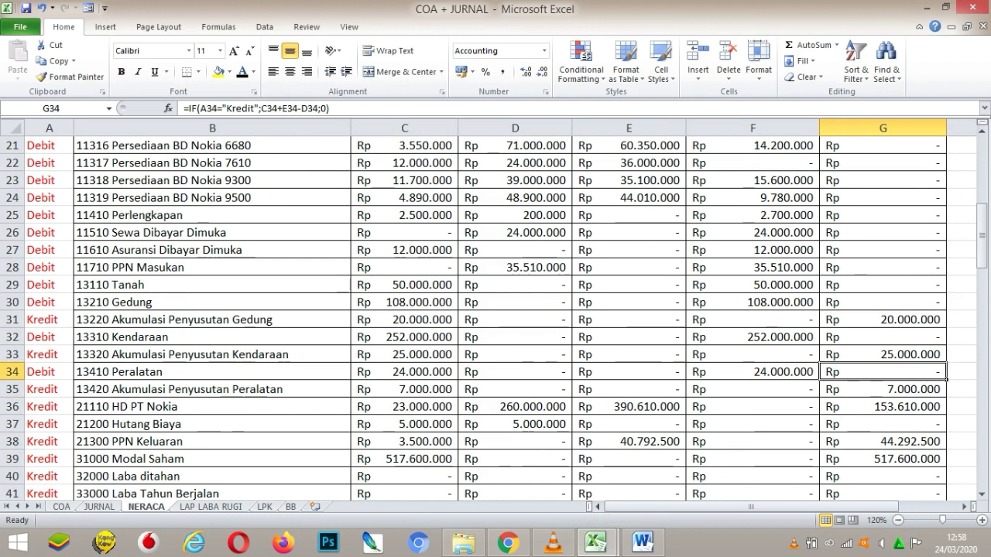
key("Down")
key("Down")
key("Down")
key("Down")
key("Down")
key("Up")
key("Up")
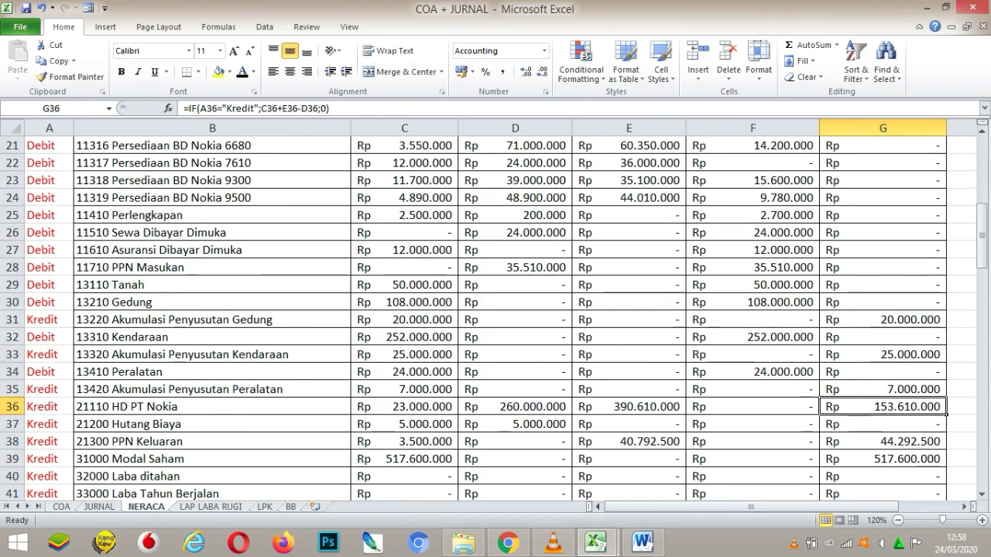
Inspect the Saldo Kredit formulas for 21110 HD PT Nokia and 21200 Hutang Biaya, and check the results through 41200 Retur Penjualan.
double_click(874, 407)
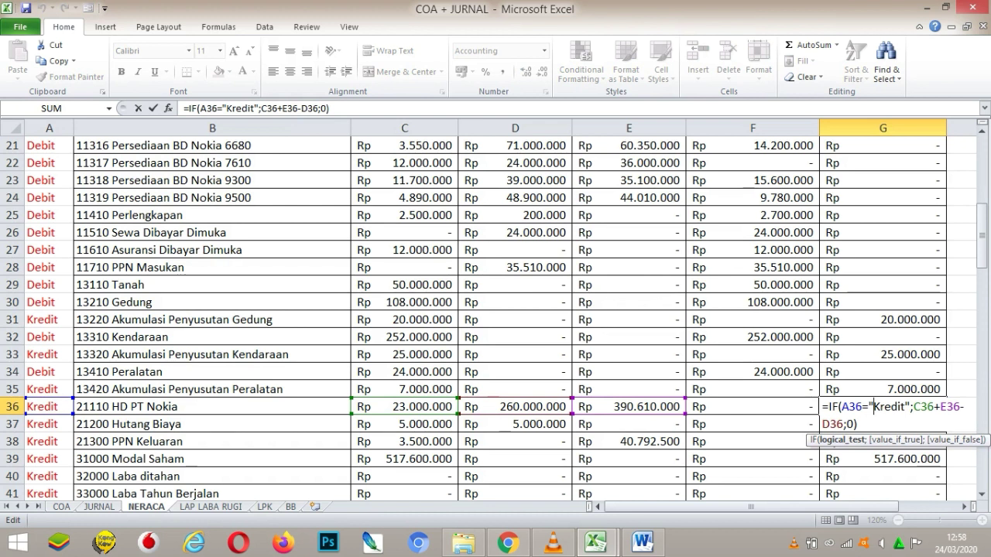
key("Return")
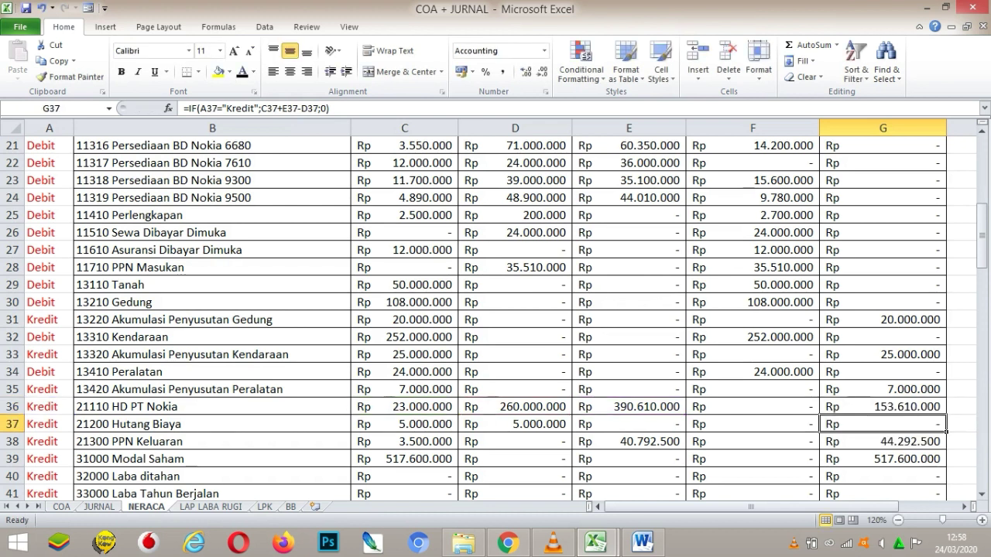
double_click(916, 424)
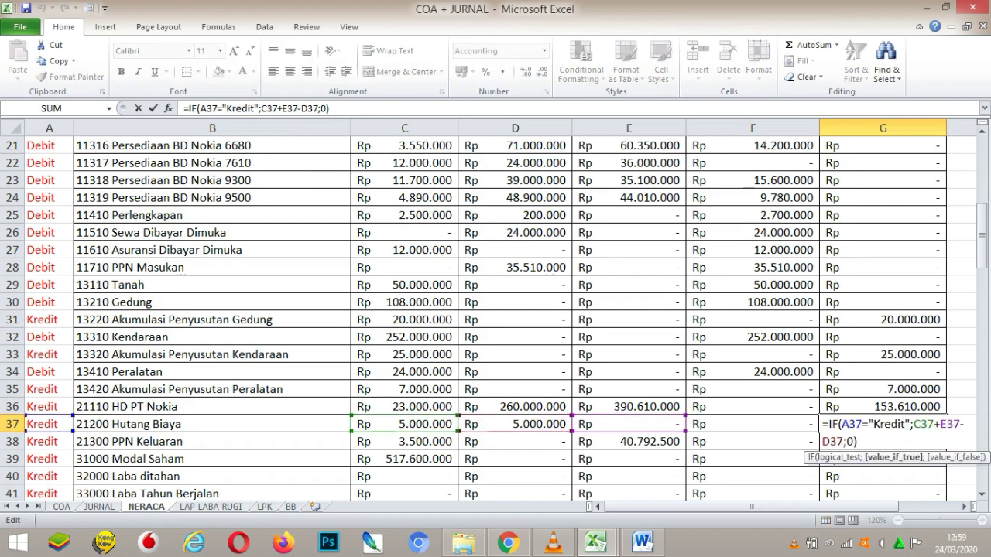
key("Return")
key("Down")
key("Down")
key("Down")
key("Down")
key("Down")
key("Down")
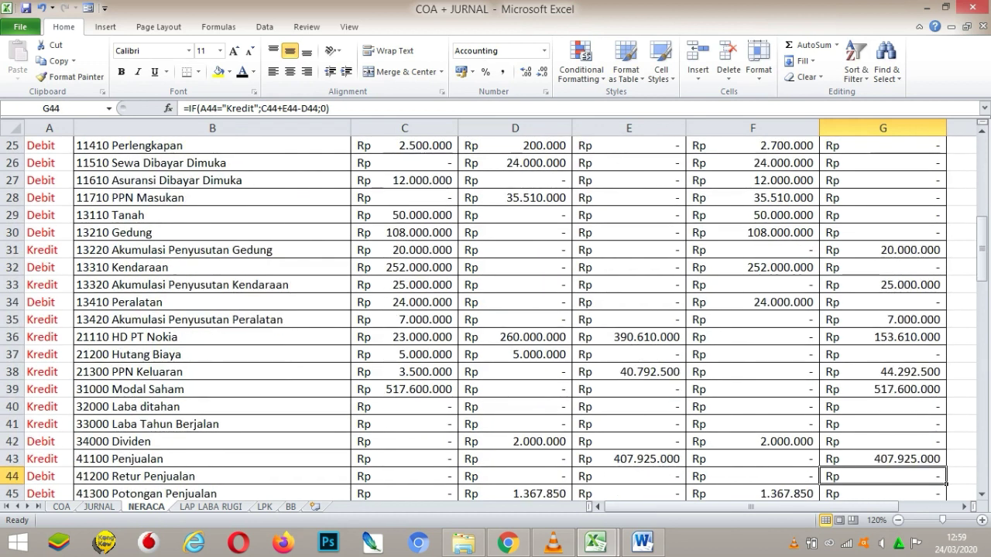
Inspect the Saldo Kredit IF formula for 41200 Retur Penjualan in G44 against its normal balance.
key("Down")
key("Down")
key("Down")
key("Up")
key("Up")
key("Up")
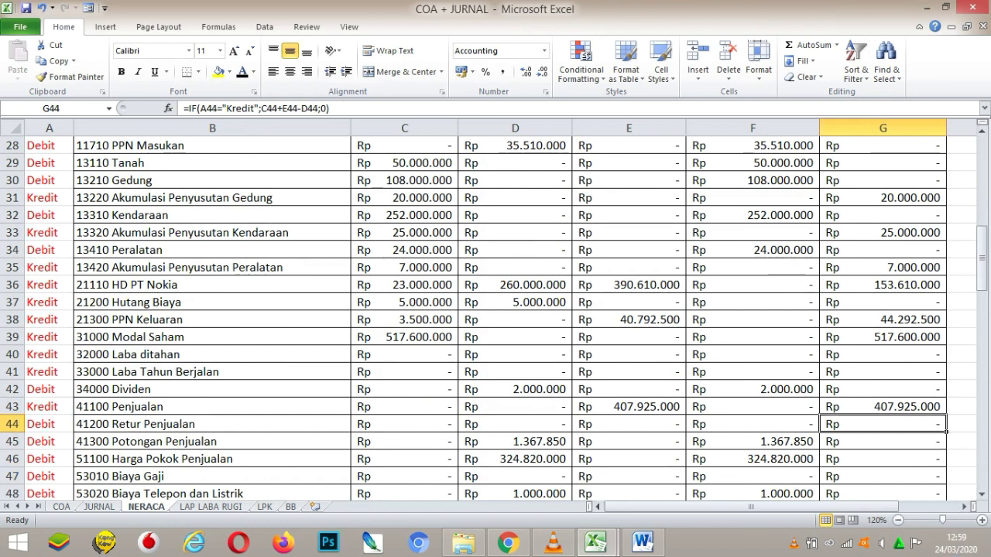
double_click(862, 424)
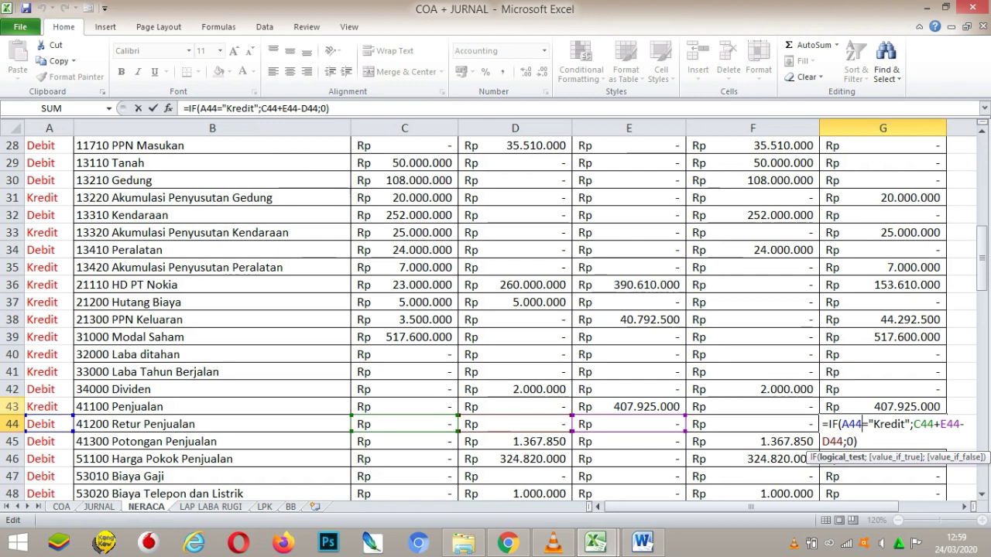
key("Return")
Review the Saldo Kredit column from 41200 Retur Penjualan back up to the trial balance title.
key("Up")
key("Up")
key("Up")
key("Up")
key("Up")
key("Up")
key("Up")
key("Up")
key("Up")
key("Up")
key("Up")
key("Up")
key("Up")
key("Up")
key("Up")
key("Up")
key("Up")
key("Up")
key("Up")
key("Up")
key("Up")
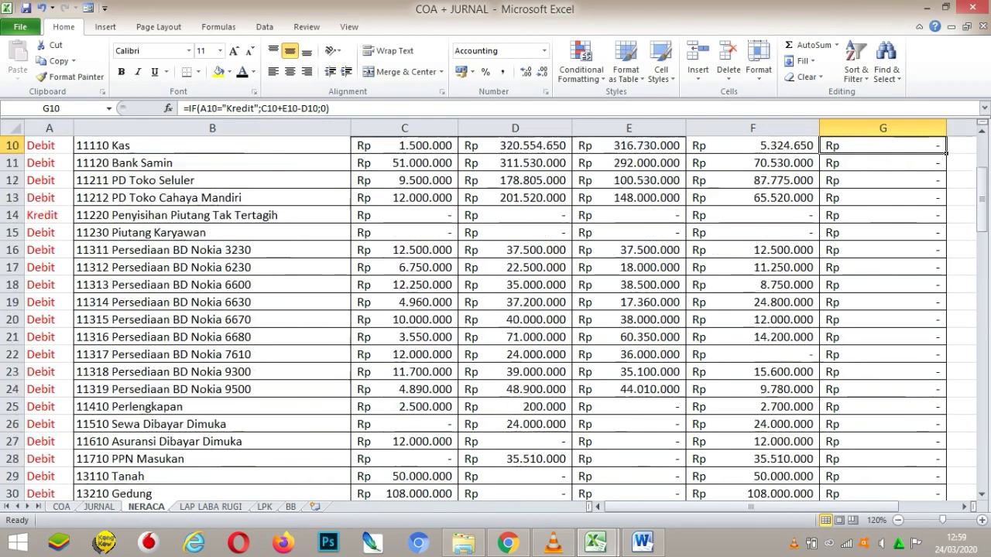
key("Up")
key("Up")
key("Up")
key("Up")
key("Up")
key("Up")
key("Up")
key("Up")
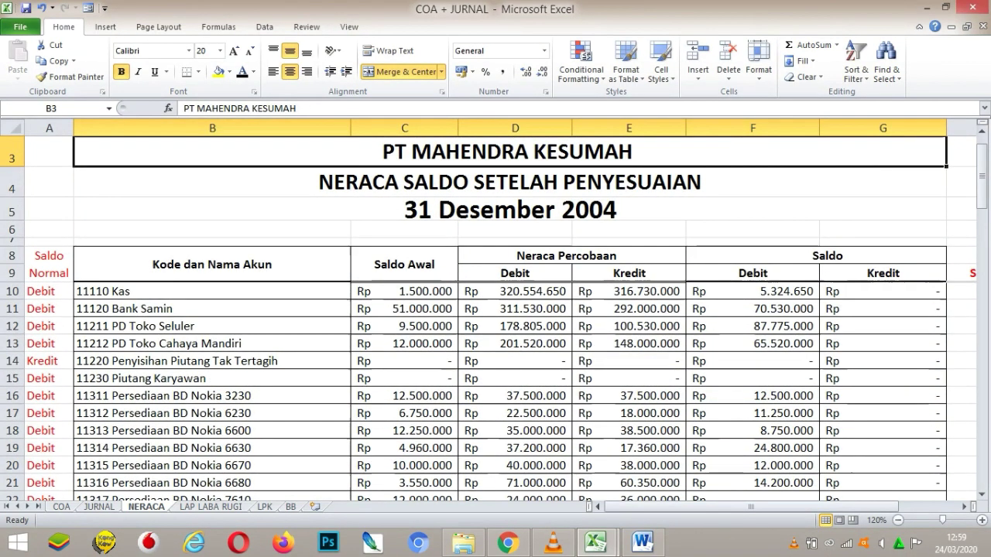
Clear the existing formulas from the Saldo Akhir column, starting at H10 and going down the account rows.
key("Down")
key("Down")
key("Down")
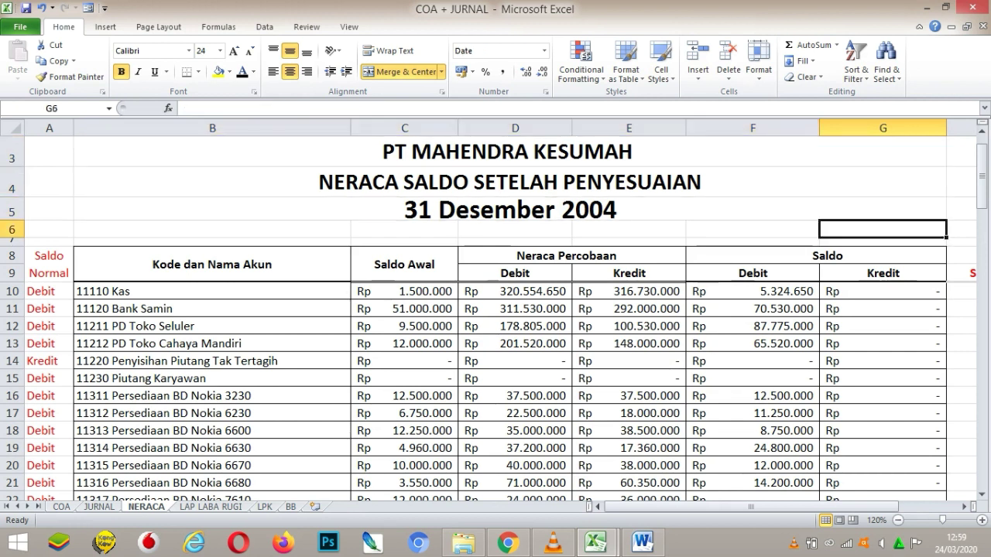
key("Down")
key("Down")
key("Down")
key("Left")
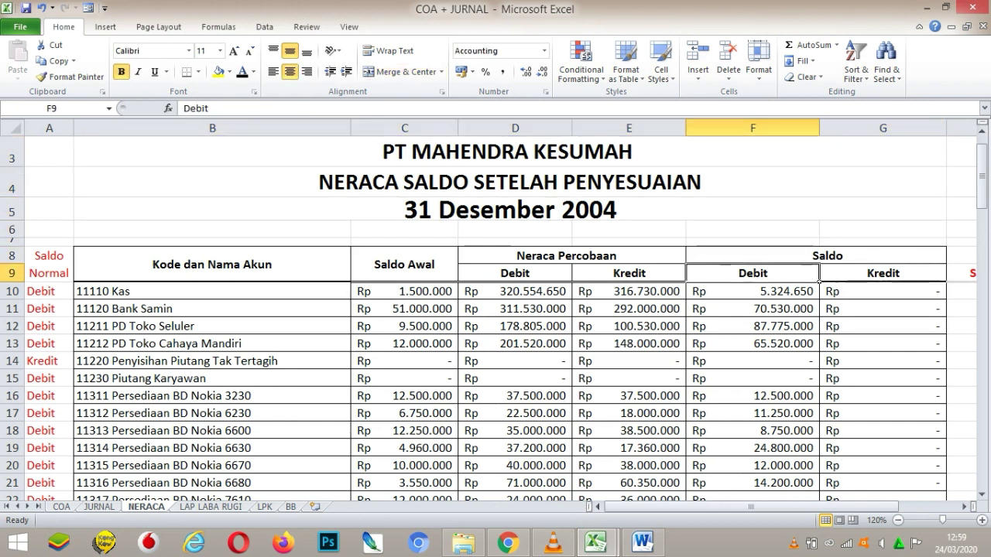
key("Down")
key("Right")
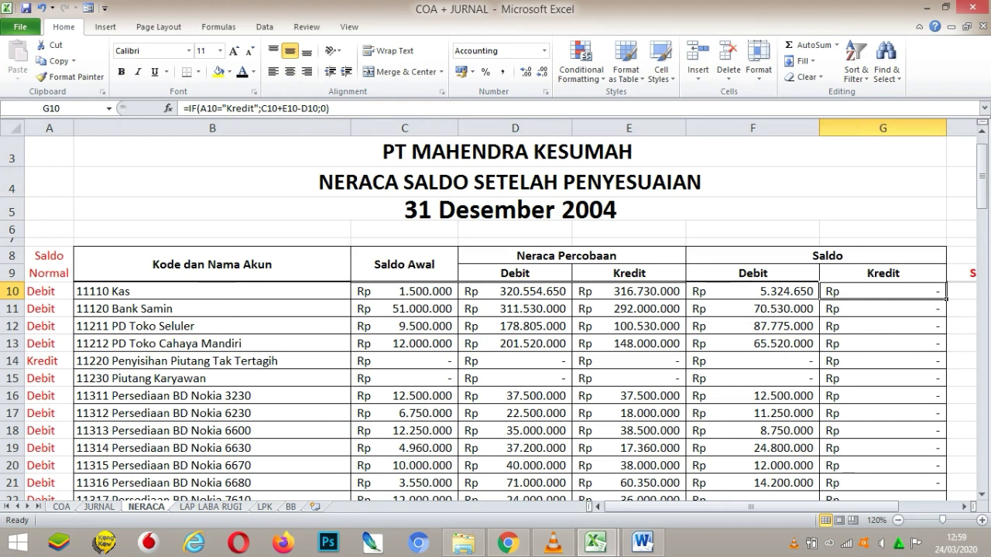
key("Right")
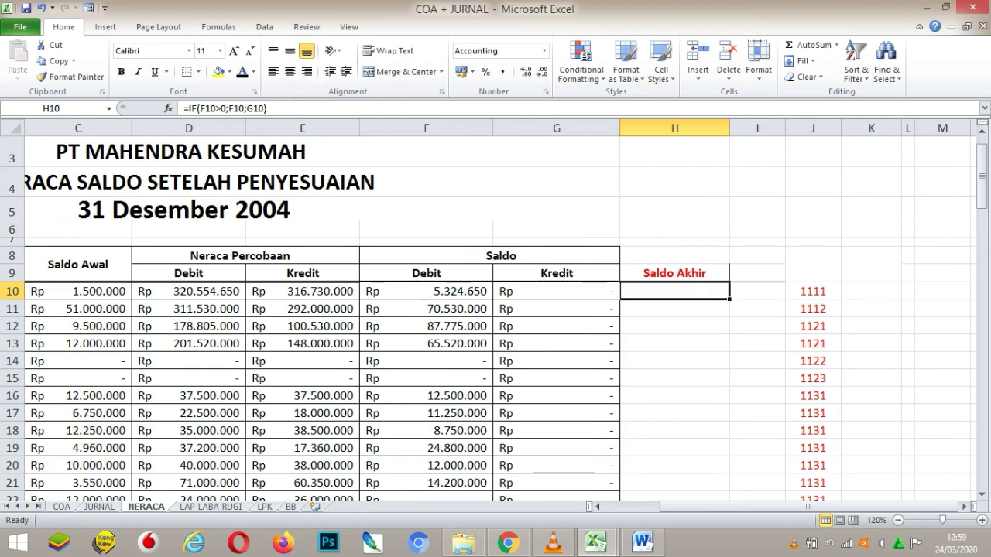
key("F2")
left_click(757, 326)
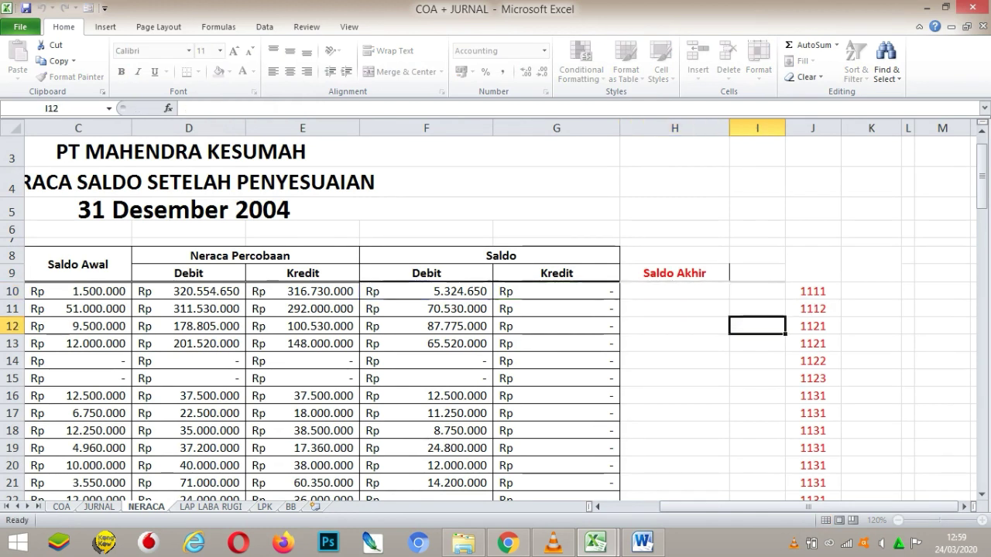
left_click_drag(675, 291, 724, 487)
key("Delete")
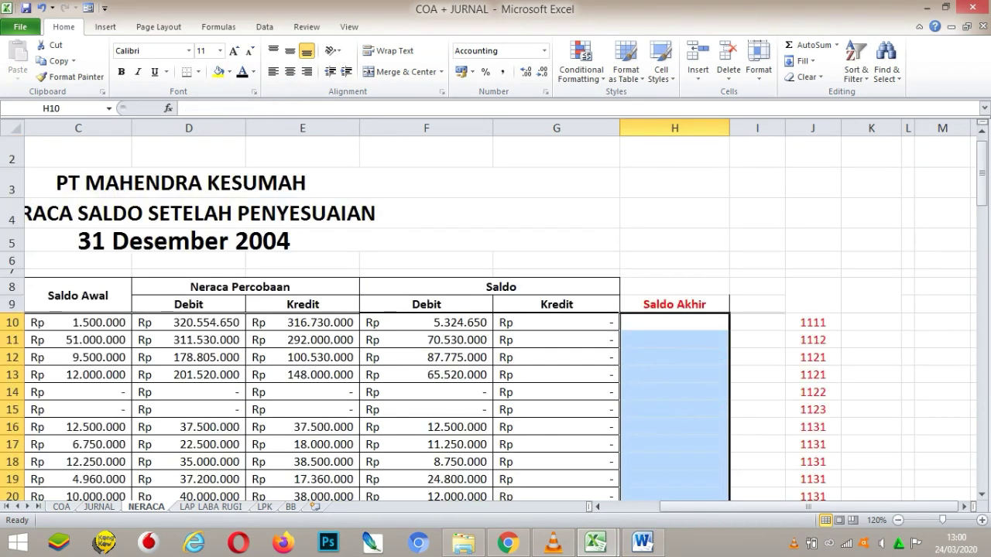
key("Down")
key("Up")
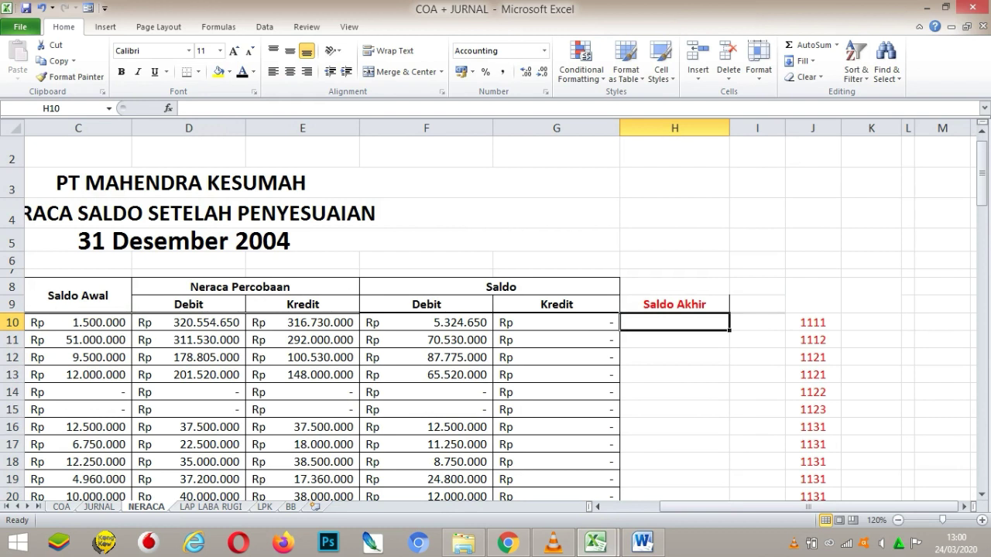
Change the font colour of the whole Saldo Akhir column H from red to black.
type("=")
key("BackSpace")
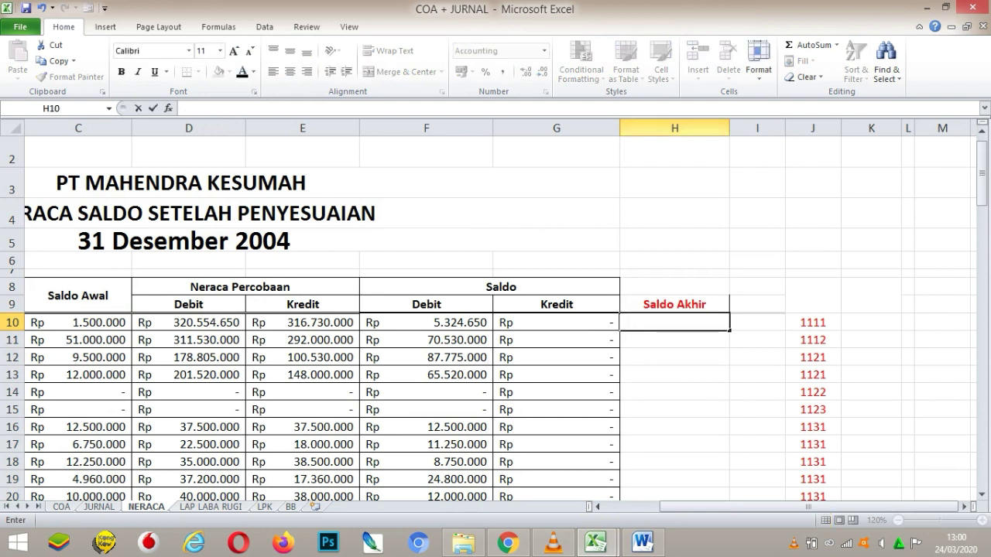
left_click(674, 128)
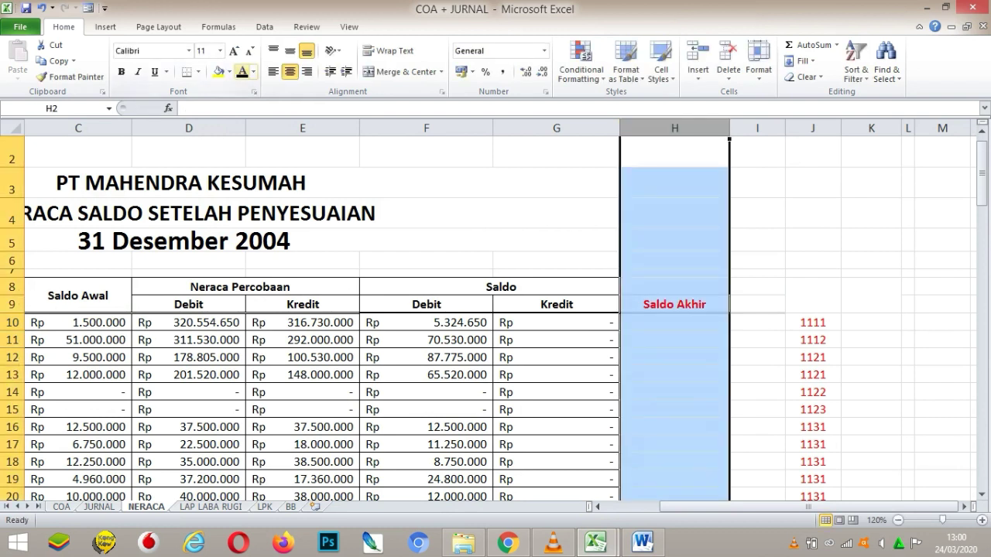
left_click(675, 183)
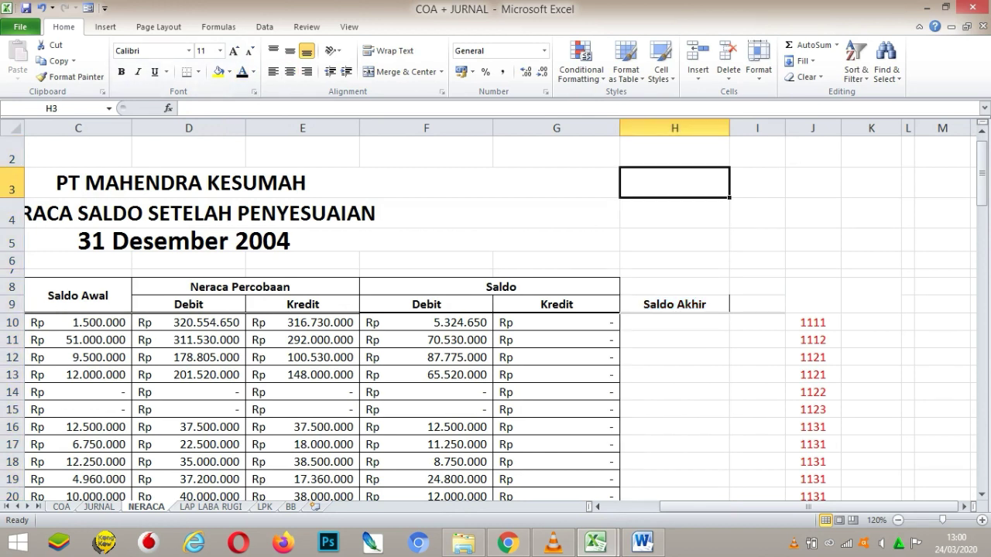
Write the Saldo Akhir formula =IF(F10>0;F10:G10) in H10 for 11110 Kas.
left_click(674, 322)
type("=")
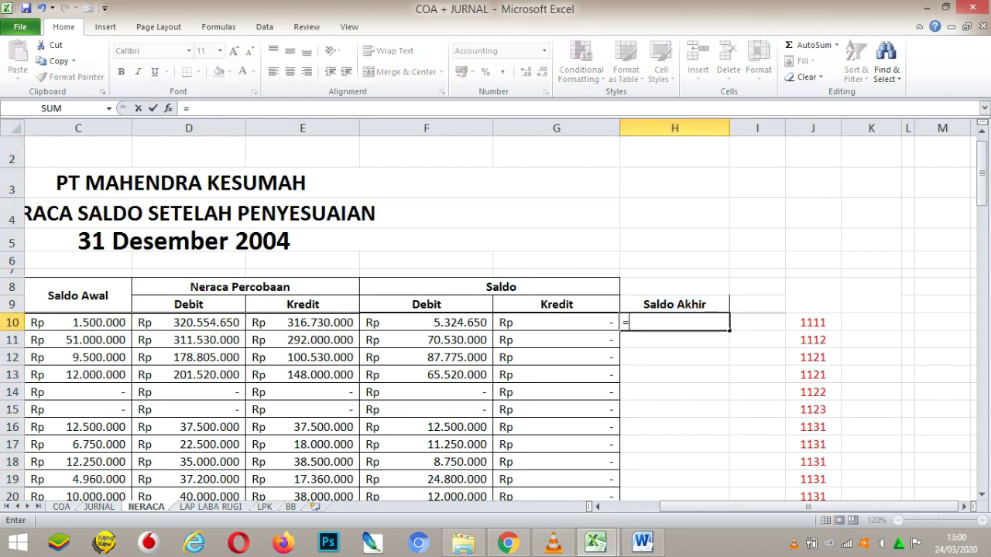
type("IF(")
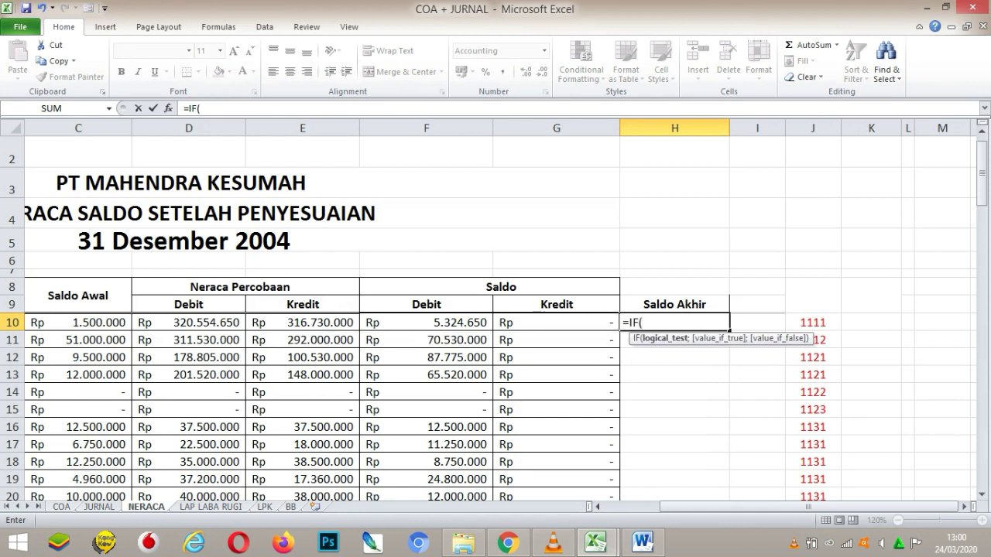
left_click(425, 322)
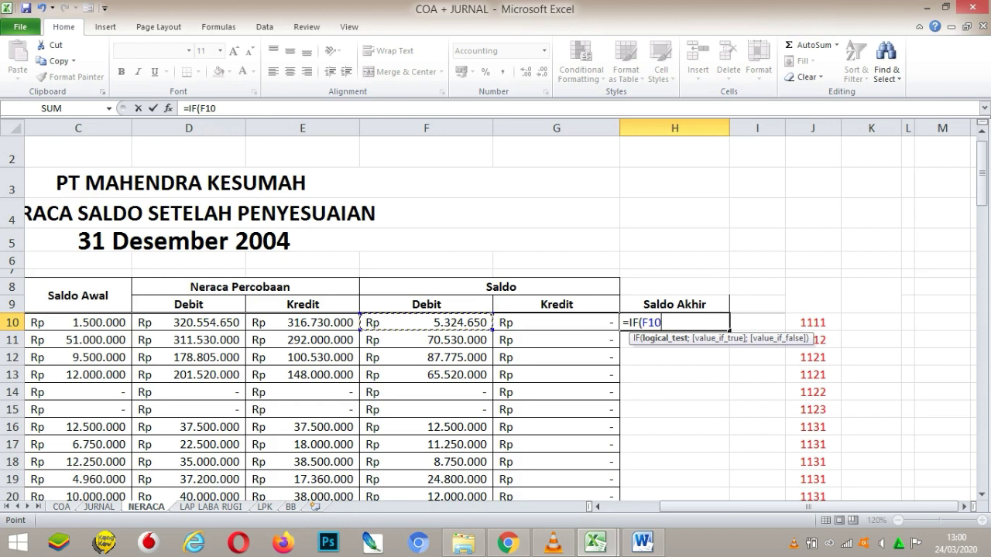
type(">0;")
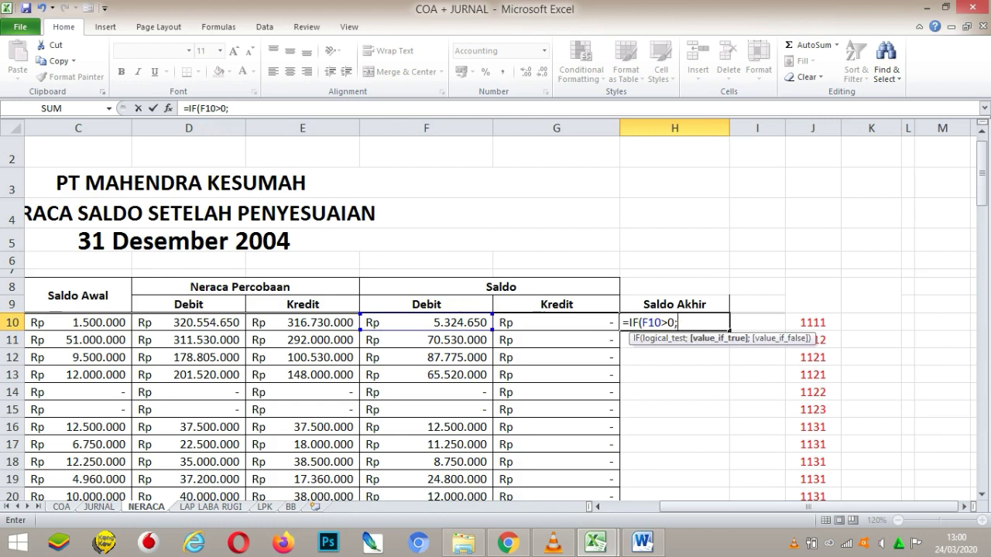
left_click(426, 323)
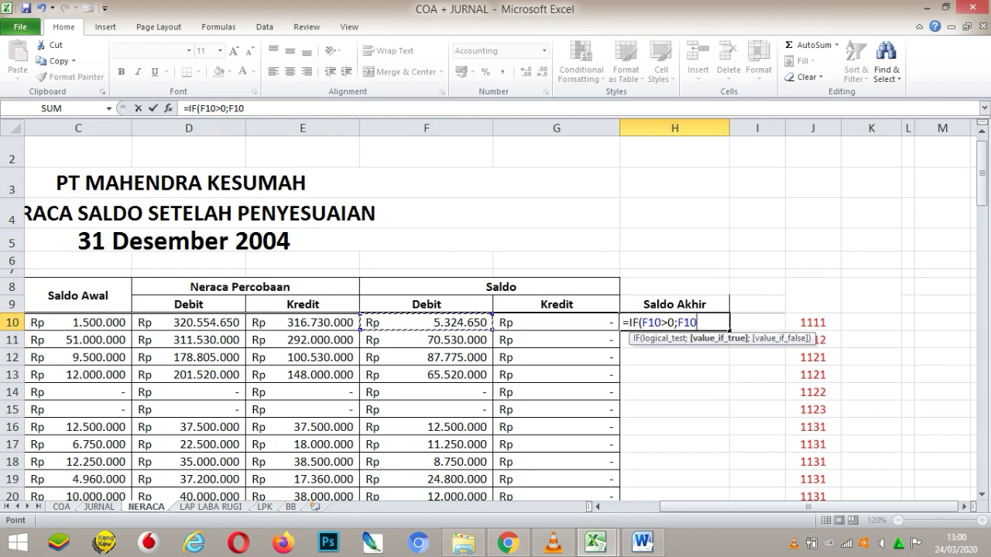
key("F8")
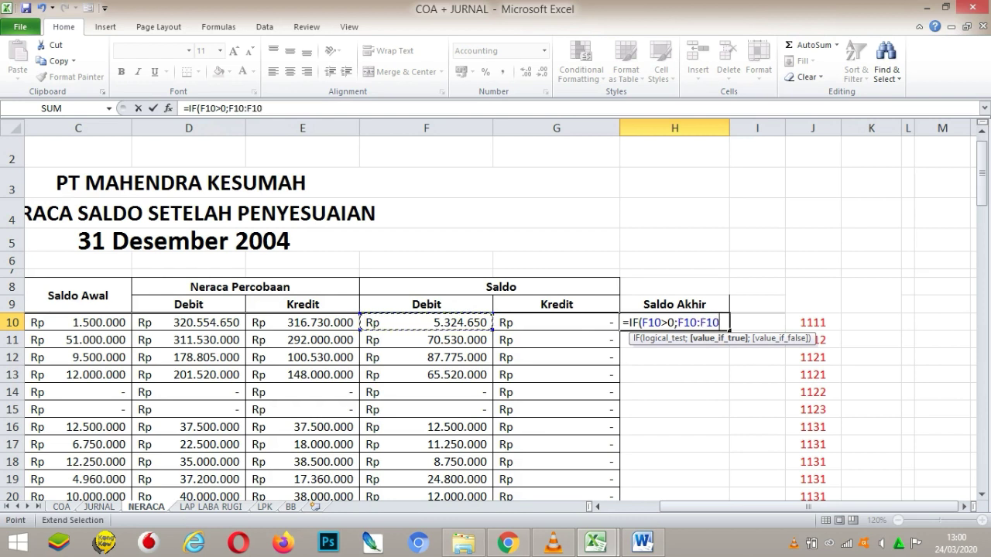
key("Right")
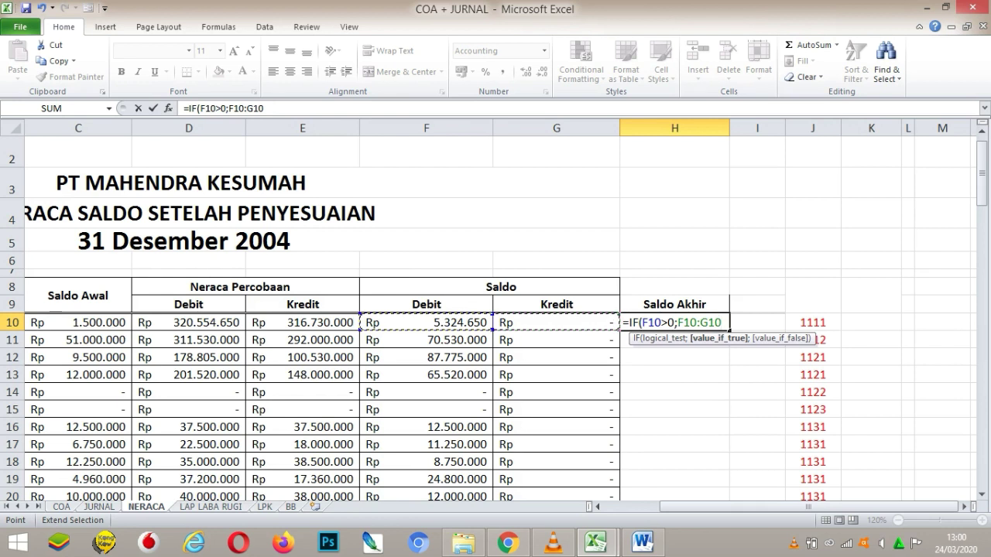
type(")")
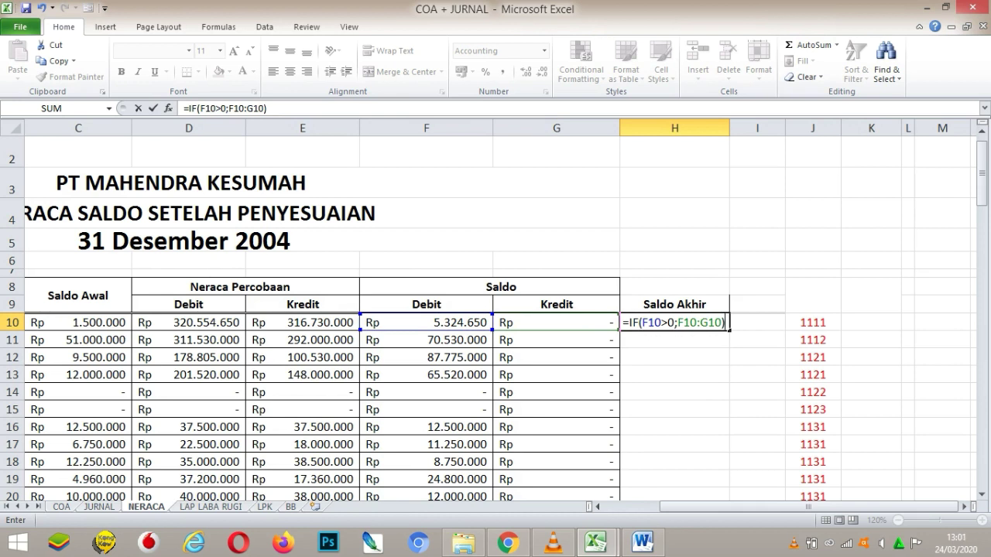
Correct the H10 formula to =IF(F10>0;F10;G10) by separating F10 and G10 with a semicolon, and confirm it.
key("F2")
key("Left")
key("Left")
key("Left")
key("Left")
key("BackSpace")
type(";")
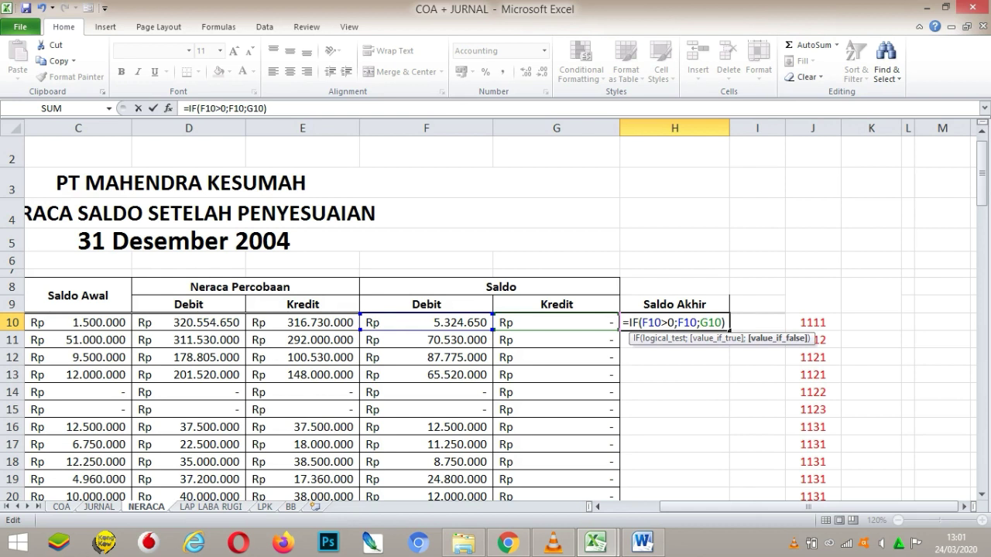
key("Return")
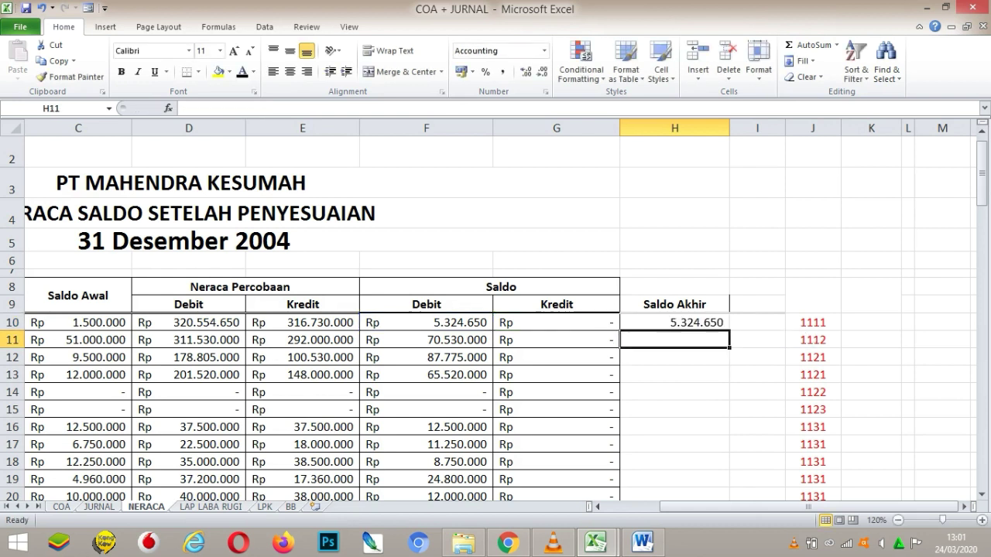
Check the Saldo Akhir formula in H10 against the Saldo Debit and Kredit cells it refers to.
left_click(426, 322)
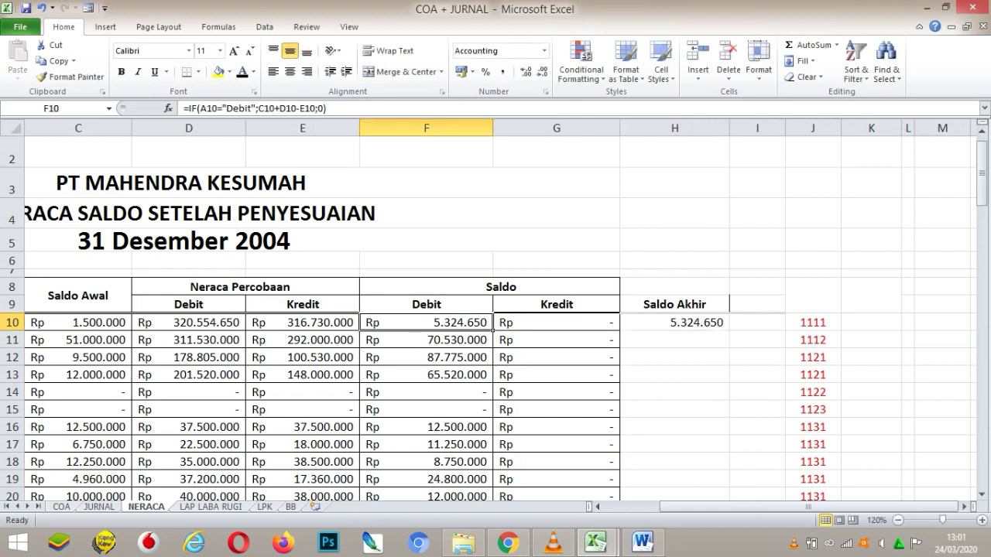
left_click(675, 322)
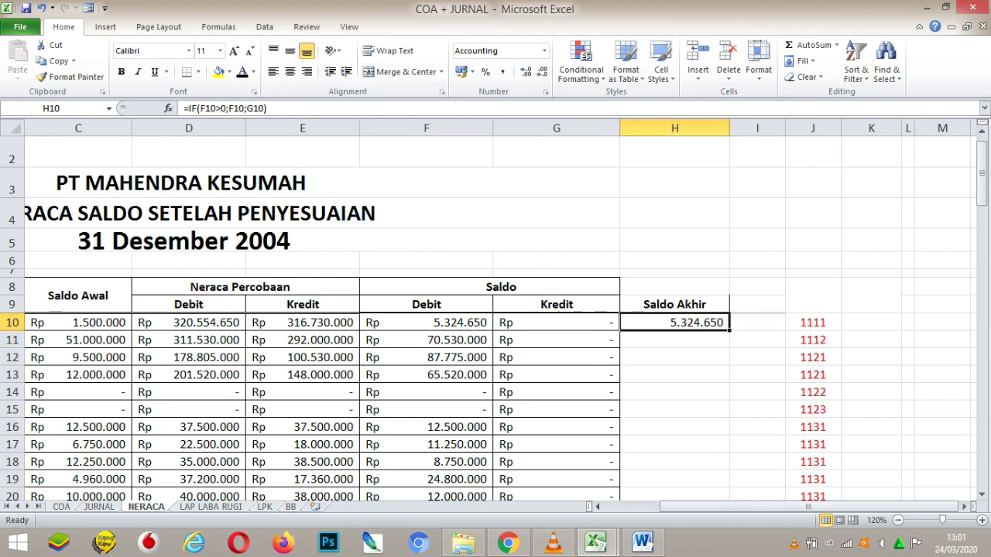
double_click(639, 322)
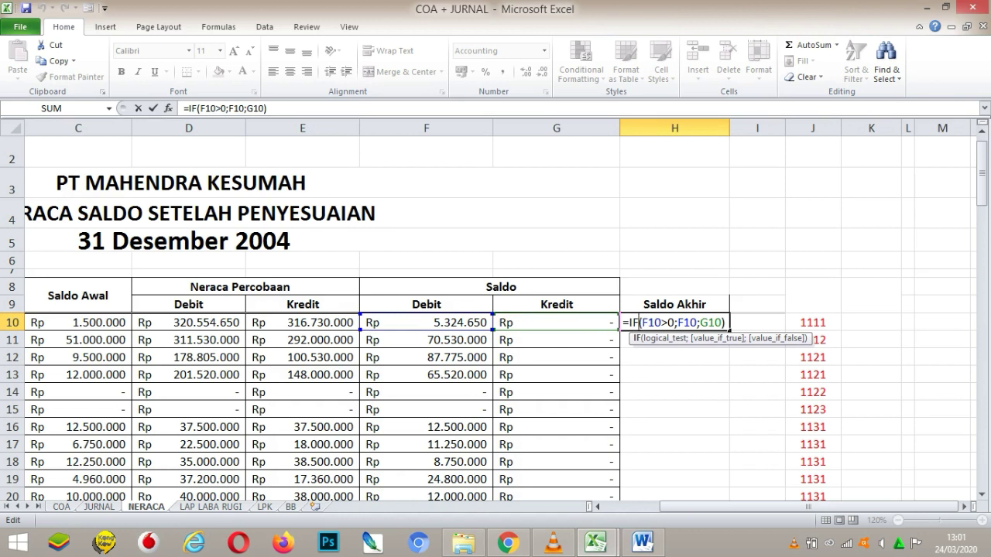
key("Return")
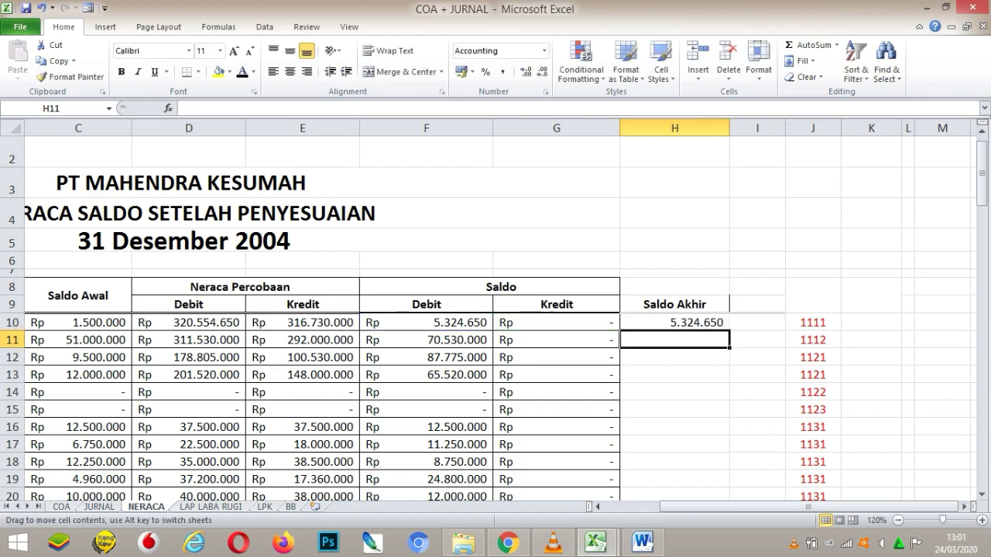
double_click(690, 322)
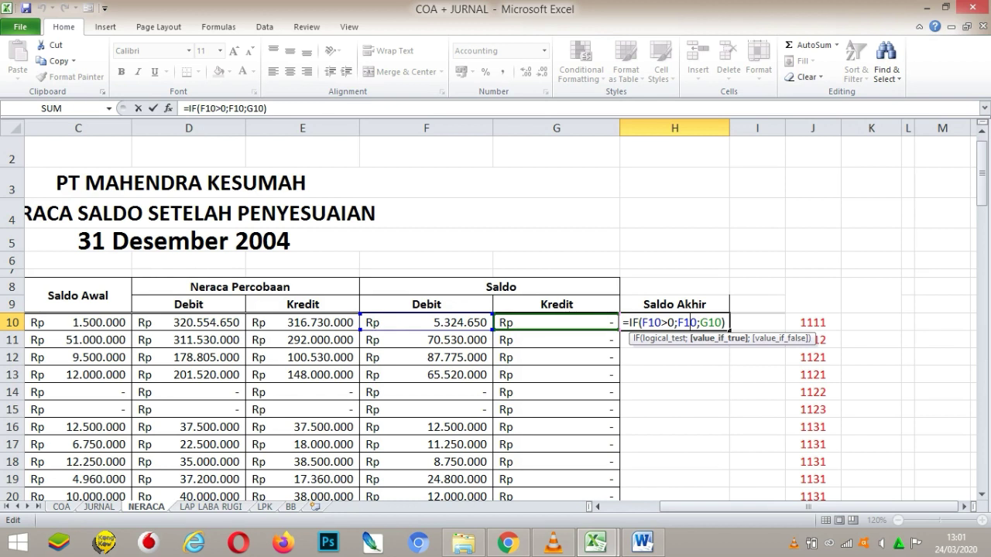
key("Return")
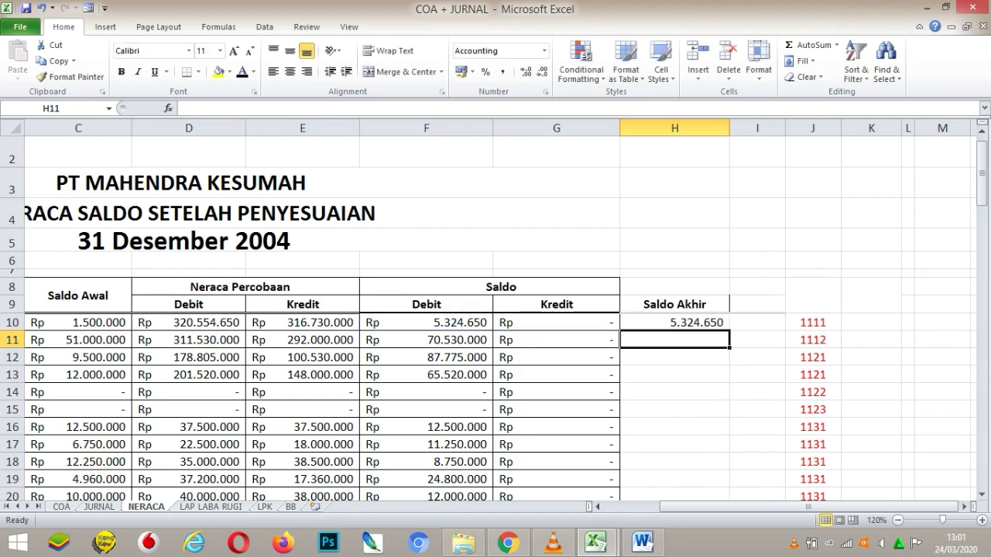
Fill the H10 IF formula down the Saldo Akhir column for the remaining accounts.
key("Up")
left_click_drag(729, 331, 728, 432)
right_click(728, 432)
key("Escape")
left_click(675, 284)
Review the filled Saldo Akhir amounts from the end of the account list back up to row 38.
key("Up")
key("Up")
key("Up")
key("Up")
key("Up")
key("Up")
key("Up")
key("Up")
key("Up")
key("Up")
key("Up")
key("Up")
key("Up")
key("Up")
key("Up")
key("Up")
key("Up")
key("Up")
key("Up")
key("Up")
key("Up")
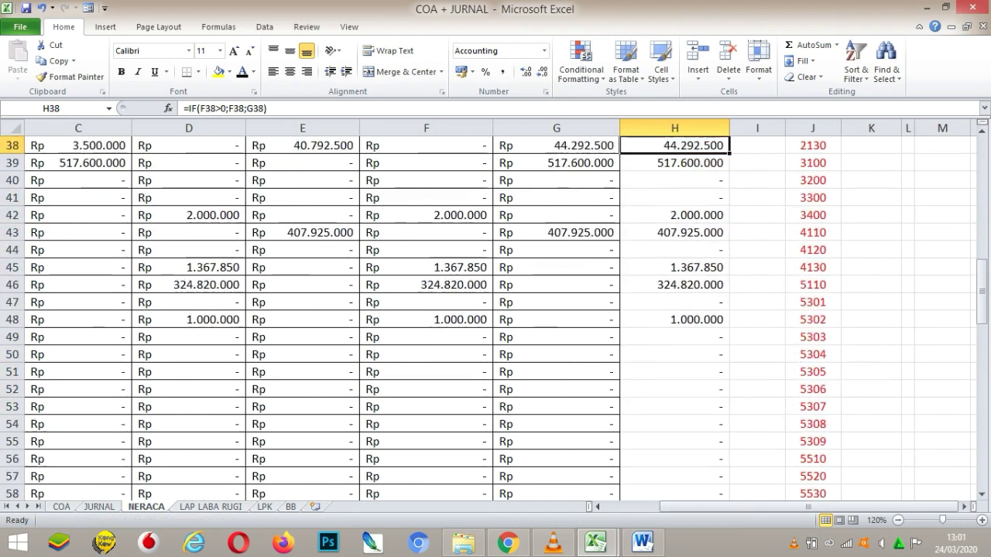
Inspect the Saldo Akhir formula in H31 and compare it with the row's Saldo Debit and Kredit amounts.
key("Down")
key("Down")
key("Down")
key("Down")
key("Down")
key("Down")
key("Down")
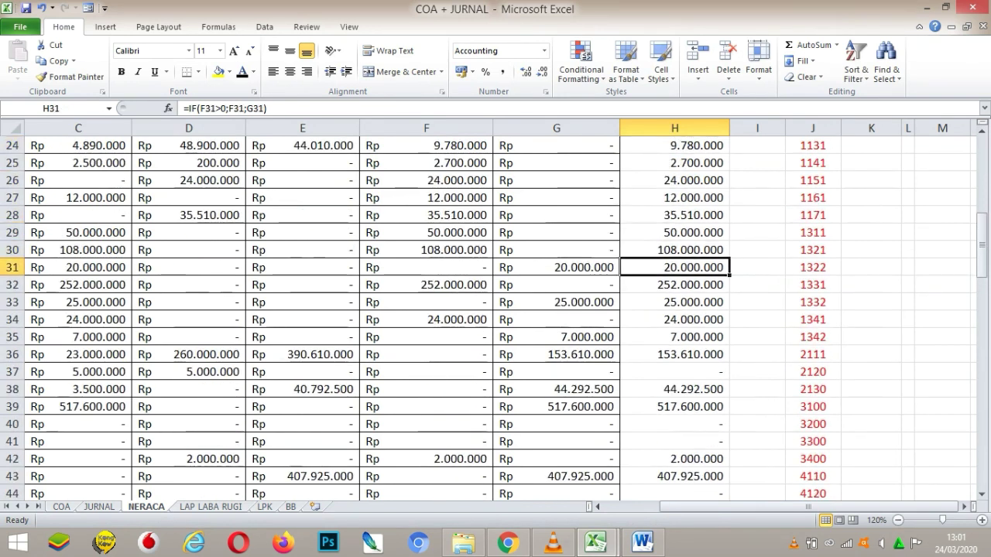
key("F2")
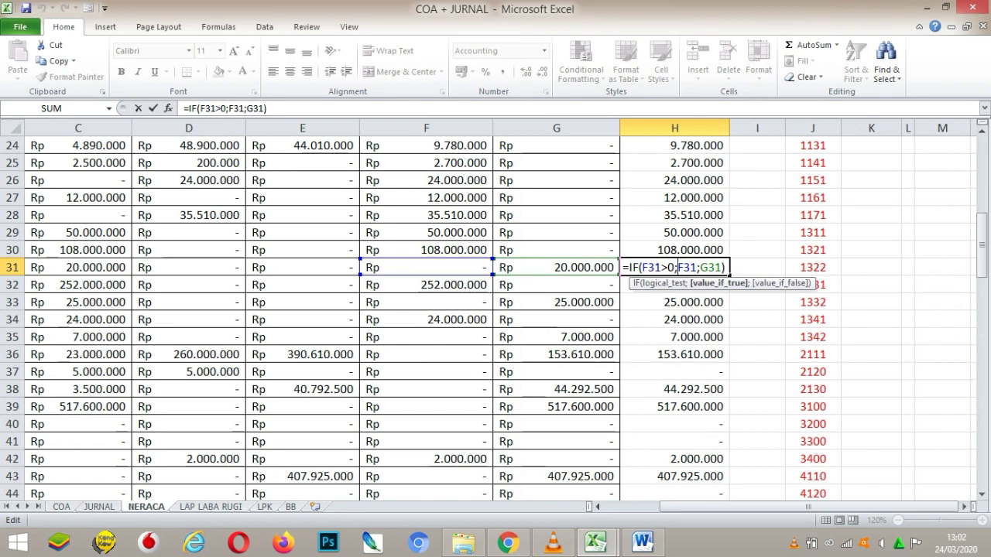
key("Return")
key("Up")
Review the Saldo Akhir results up to the column headers, and view the SUMIF formula in D10.
left_click(674, 145)
key("Up")
key("Up")
key("Up")
key("Up")
key("Up")
key("Up")
key("Up")
key("Up")
key("Up")
key("Up")
key("Up")
key("Up")
key("Up")
key("Up")
key("Left")
key("Left")
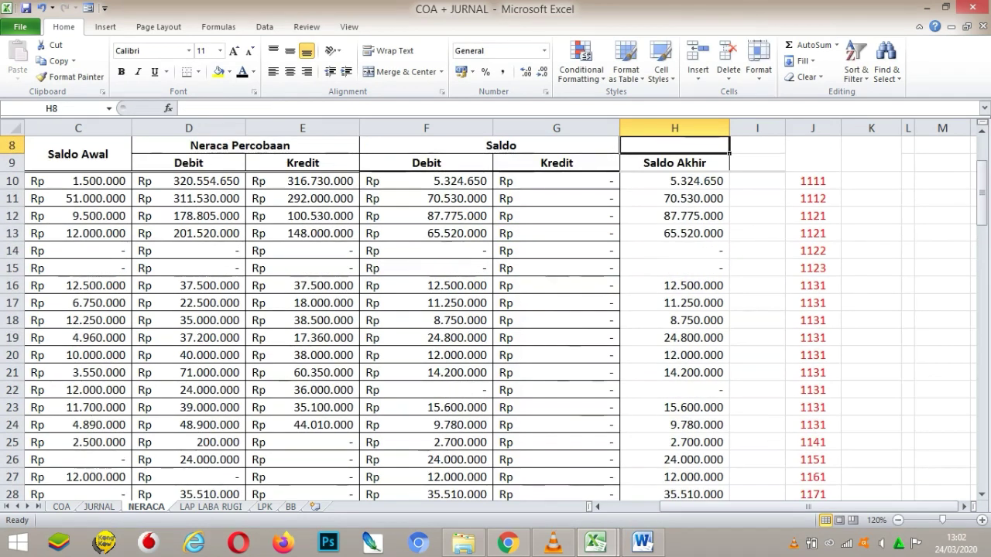
key("Left")
key("Left")
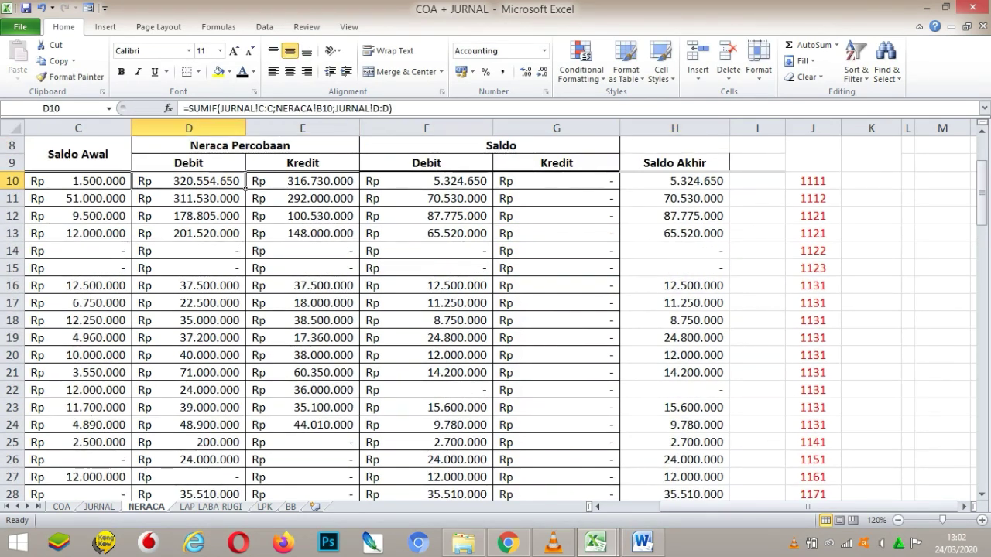
Review the SUMIF results and formulas in the Neraca Percobaan Debit column, from row 10 down past the last account to rows 61–63.
left_click_drag(246, 186, 359, 187)
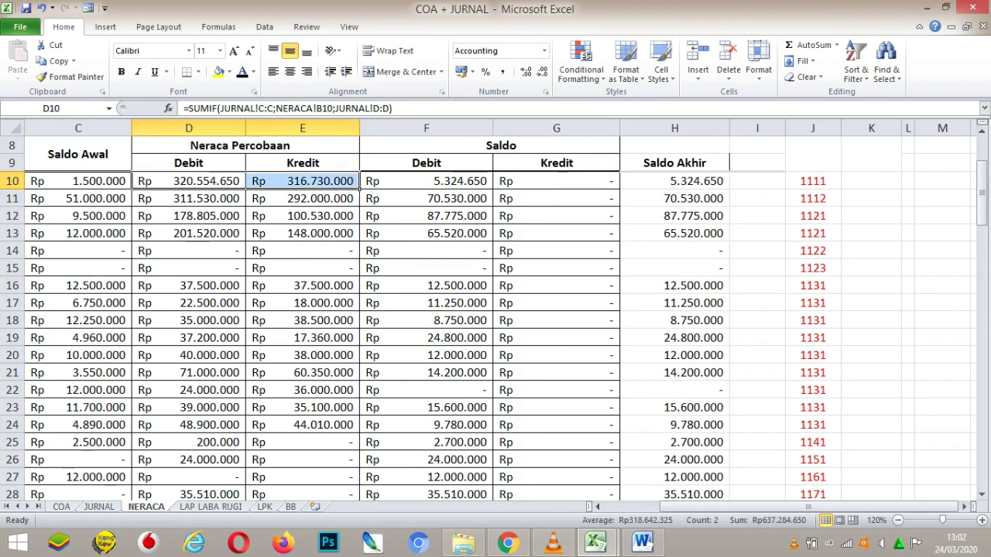
key("Left")
key("Home")
left_click(515, 303)
key("Down")
key("Down")
key("Down")
key("Down")
key("Down")
key("Down")
key("Down")
key("Down")
key("Down")
key("Down")
key("Down")
key("Down")
key("Down")
key("Down")
key("Down")
key("Down")
key("Down")
key("Down")
key("Down")
key("Down")
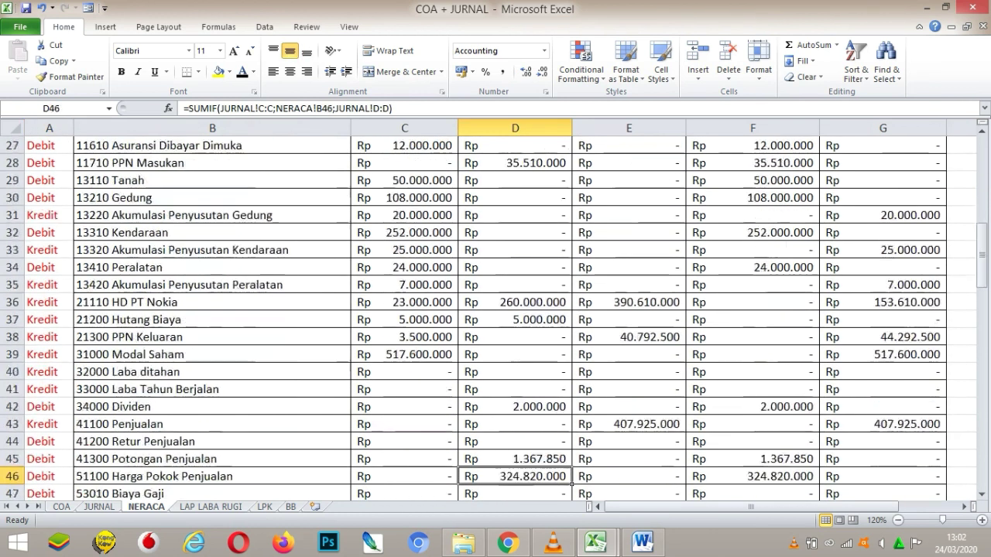
key("Down")
key("Down")
key("Down")
key("Down")
key("Down")
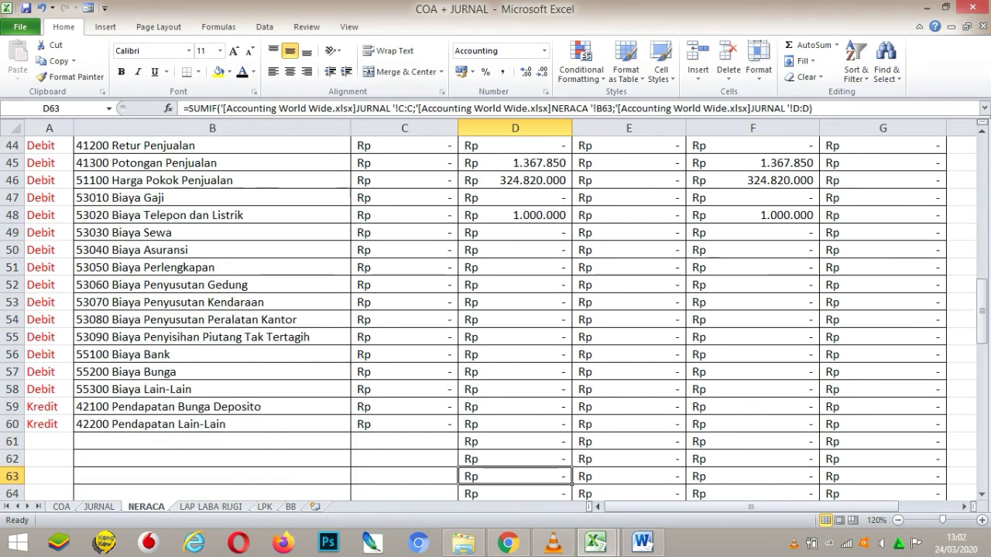
key("Up")
key("Up")
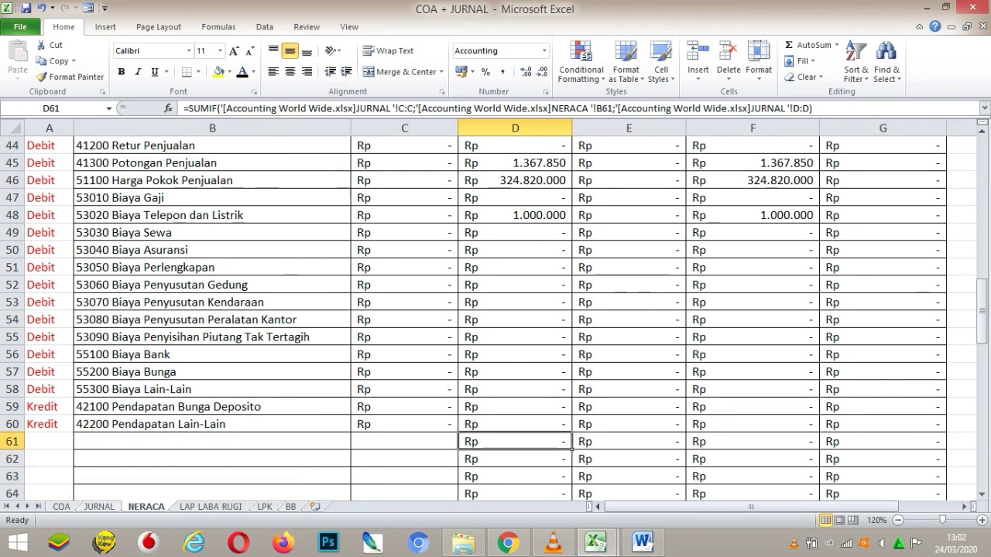
On the JURNAL sheet, start an adjusting entry in row 182 with date 31/12/2004 and No Bukti AJP 1.
key("ctrl+Page_Up")
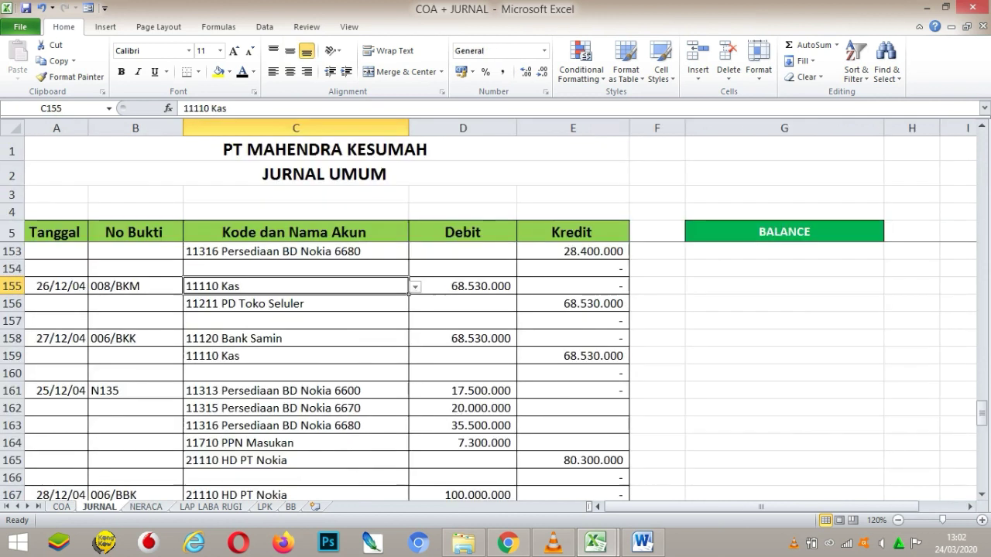
left_click(296, 425)
left_click(296, 443)
key("Down")
key("Down")
key("Down")
key("Down")
key("Down")
key("Down")
key("Down")
key("Down")
key("Down")
key("Down")
key("Down")
key("Down")
key("Down")
key("Down")
key("Down")
key("Down")
key("Down")
key("Down")
key("Down")
key("Down")
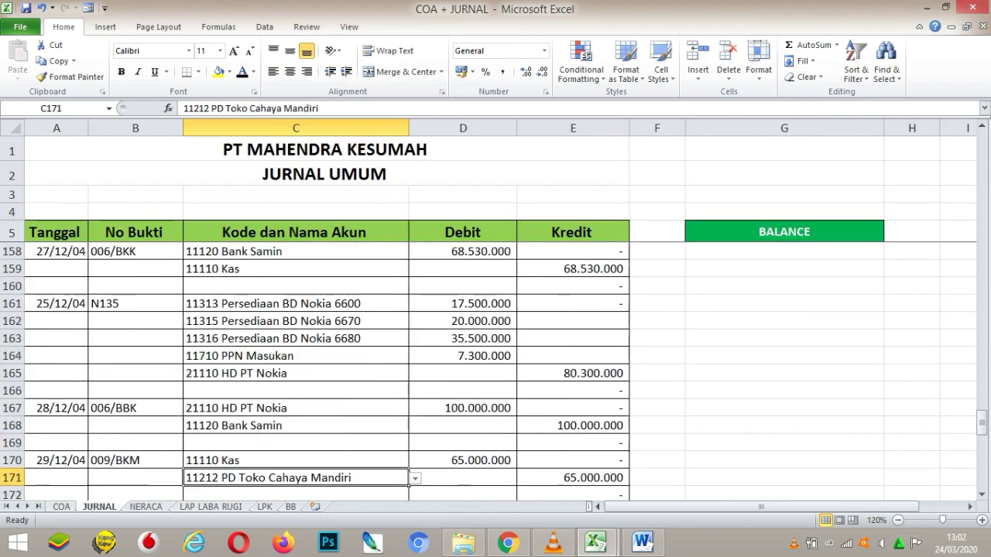
key("Left")
key("Left")
key("Up")
key("Up")
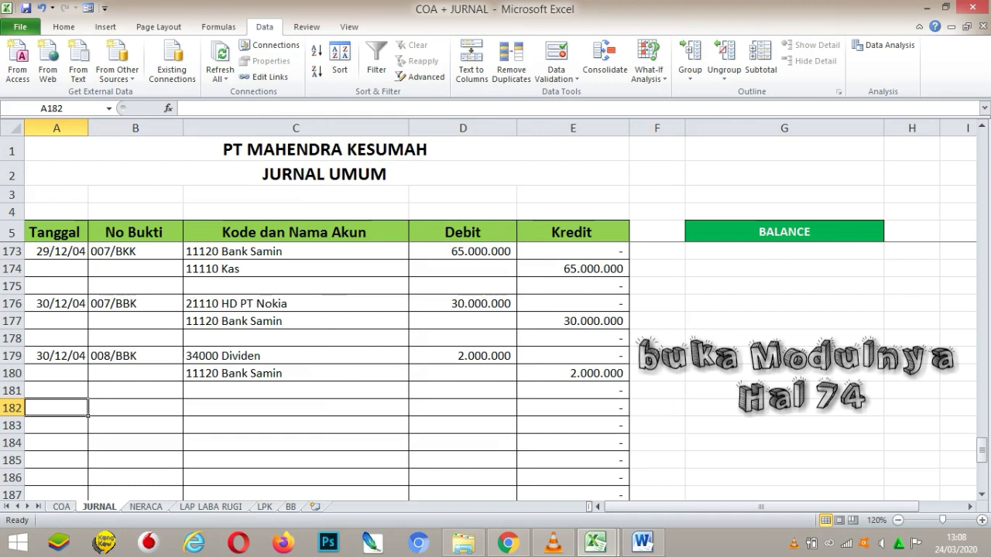
type("31/1")
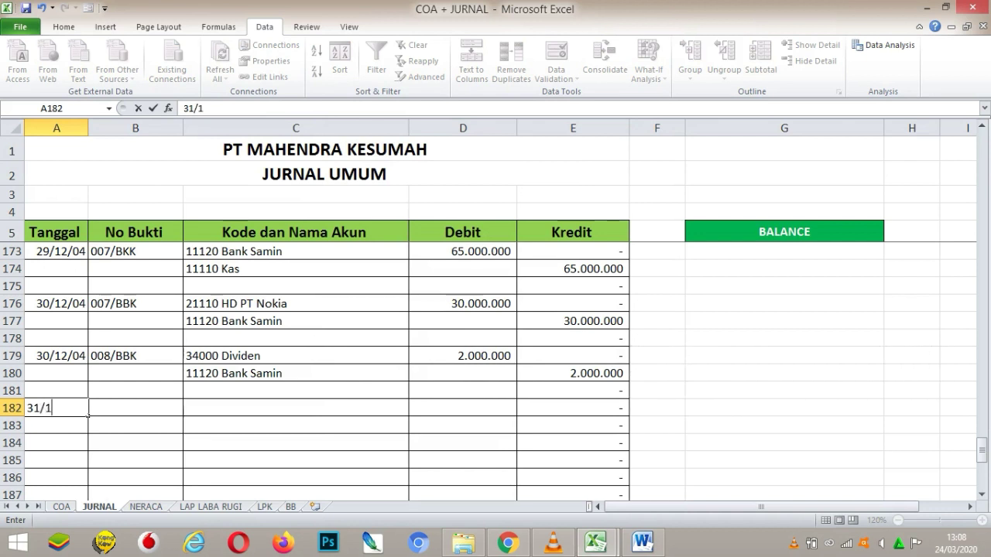
type("2/2004")
key("Tab")
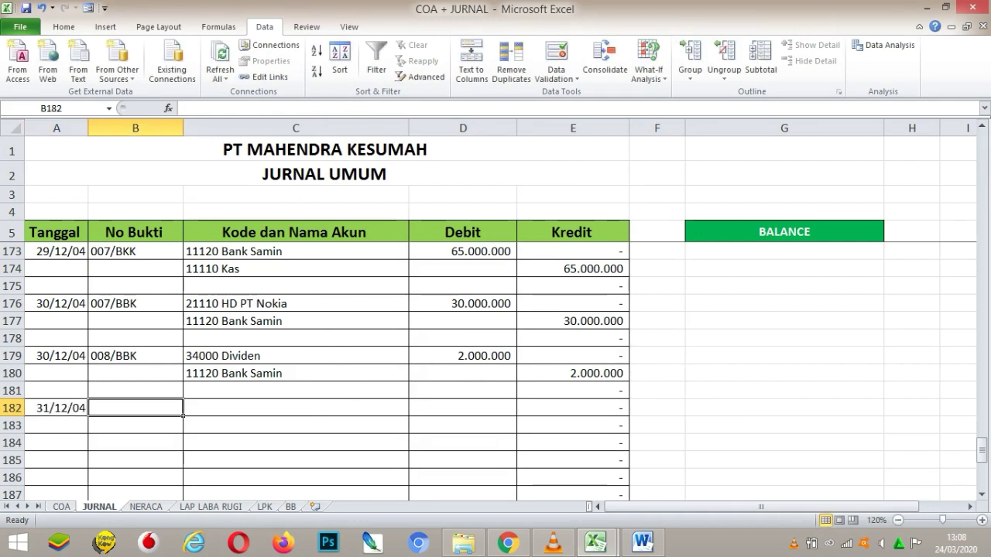
type("ao")
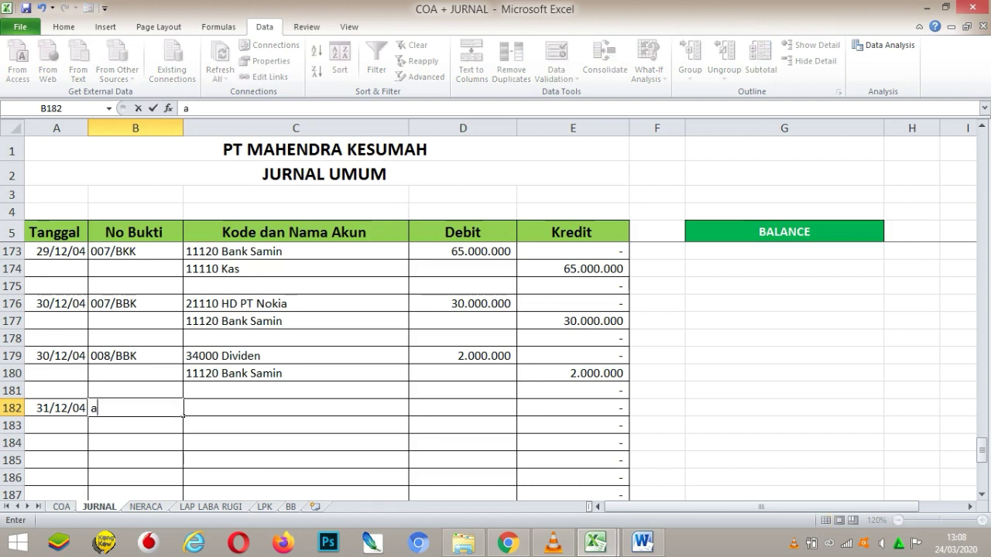
key("BackSpace")
key("BackSpace")
type("AJP 1")
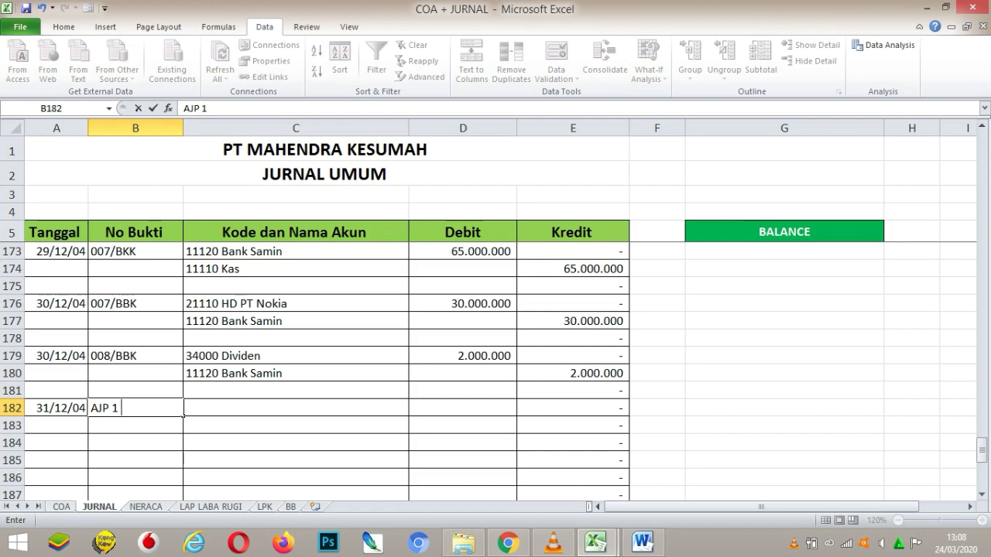
key("Tab")
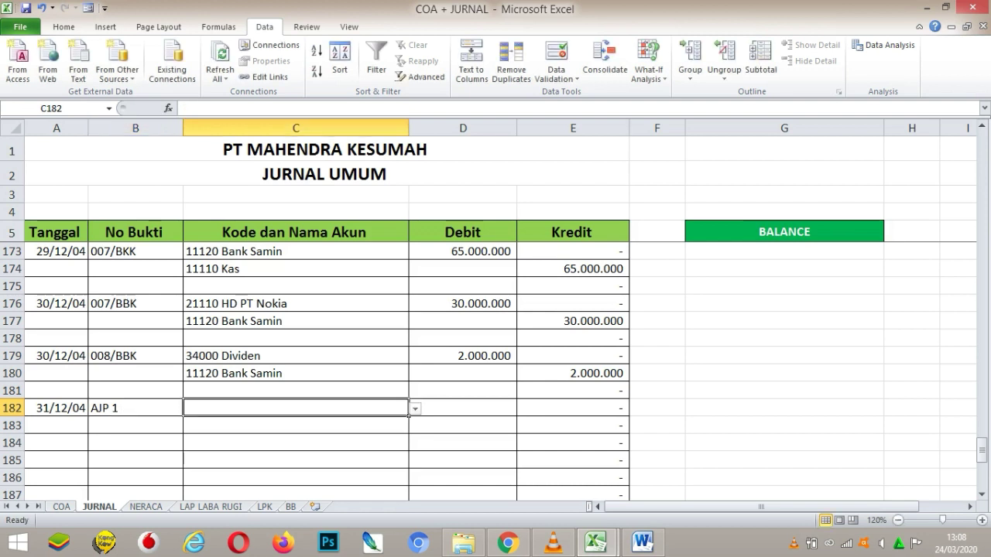
Choose 53010 Biaya Gaji as the account for the AJP 1 entry in C182.
key("alt+Down")
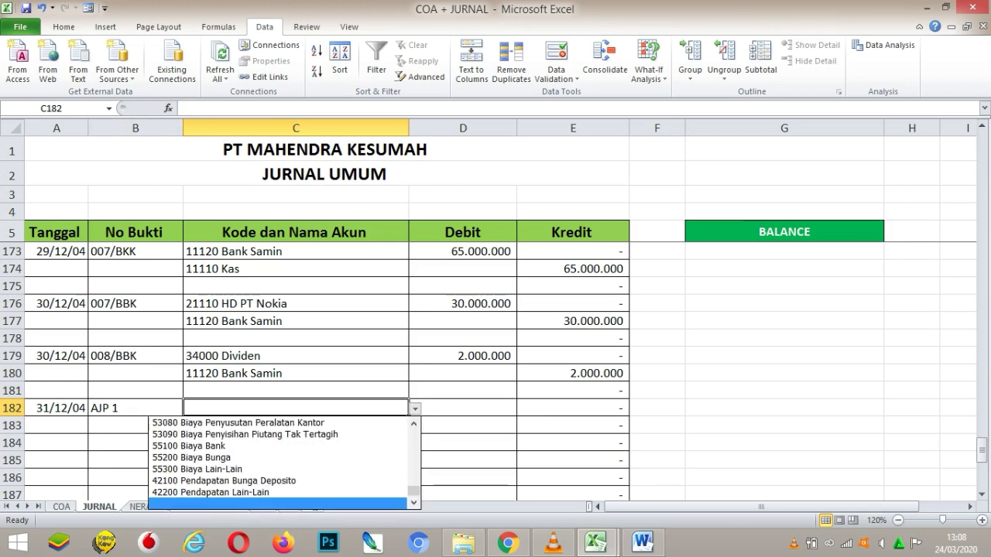
scroll(284, 463, "up", 2)
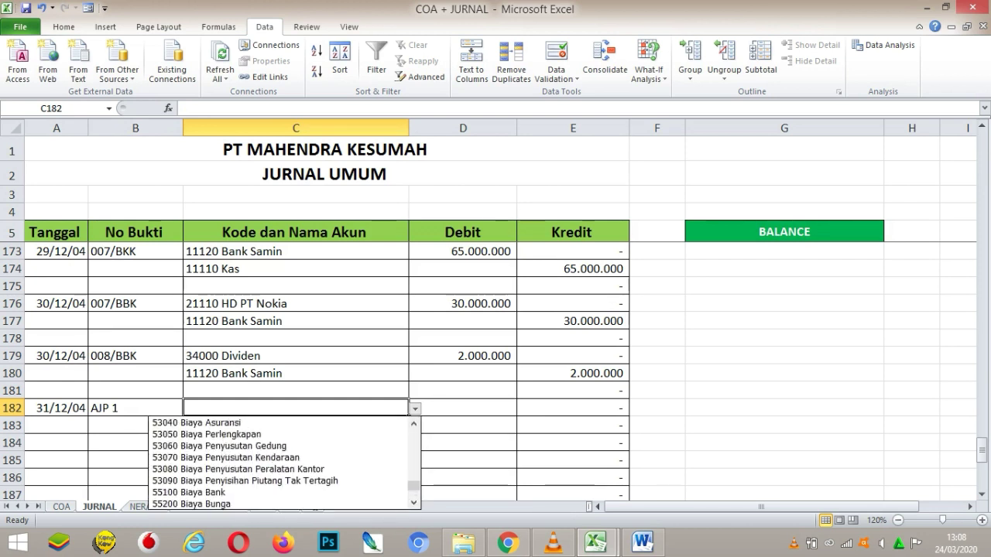
left_click(414, 424)
left_click(414, 424)
left_click(414, 424)
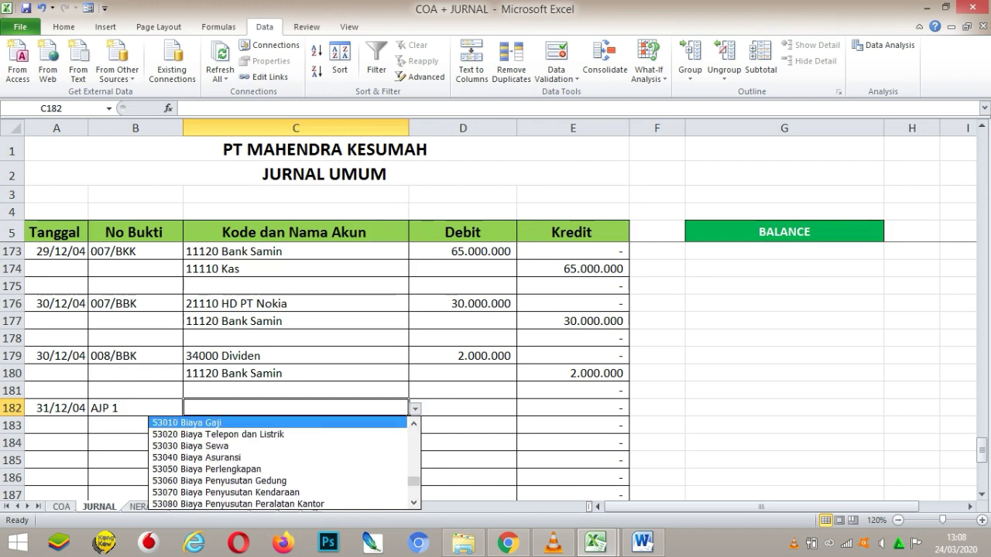
left_click(310, 423)
key("Return")
key("Tab")
key("Tab")
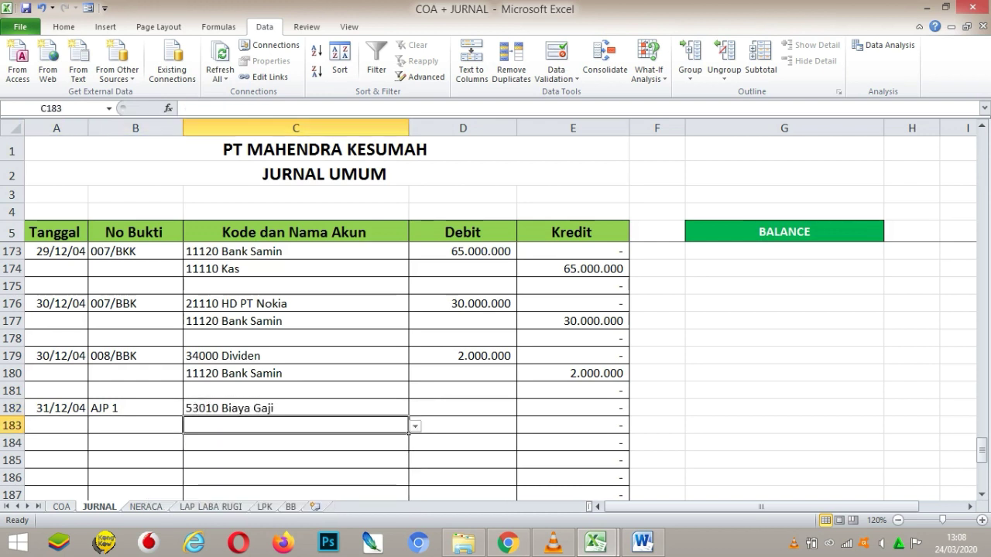
Choose 21200 Hutang Biaya as the AJP 1 counter-account in C183.
key("Tab")
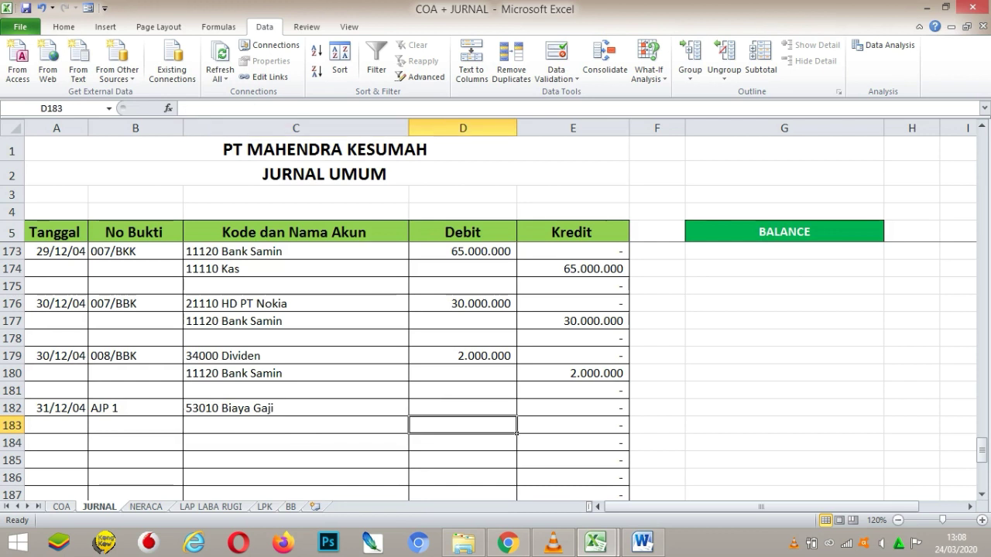
key("shift+Tab")
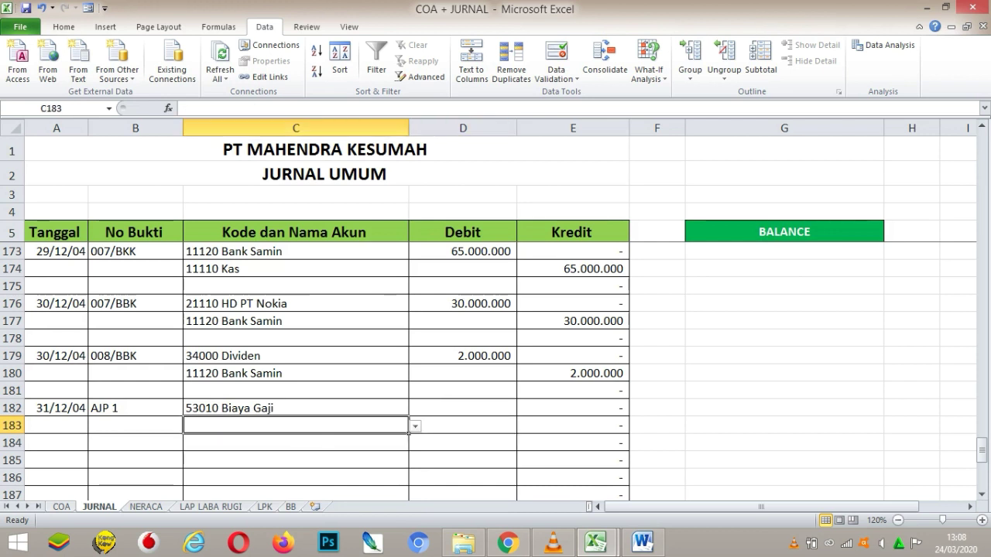
key("alt+Down")
scroll(280, 477, "up", 10)
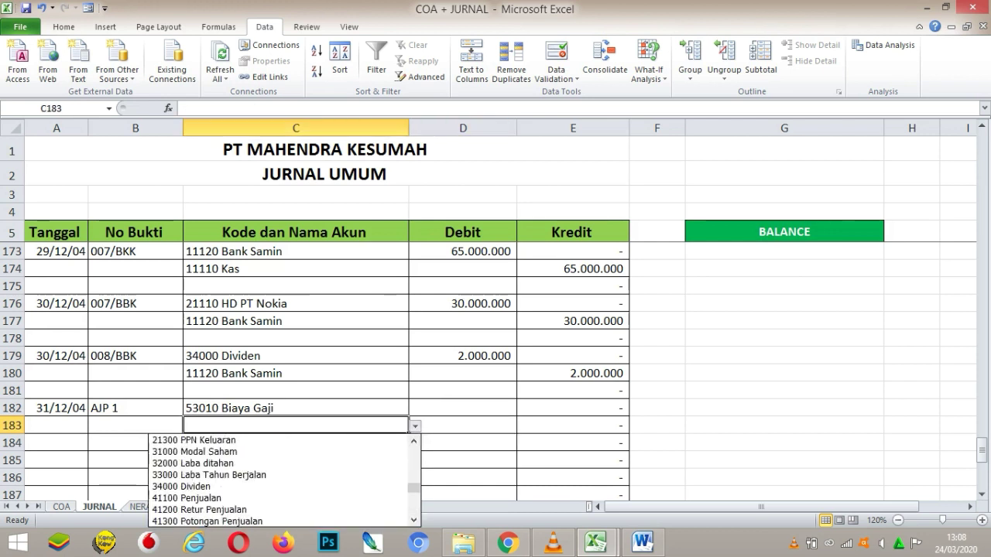
scroll(280, 476, "down", 3)
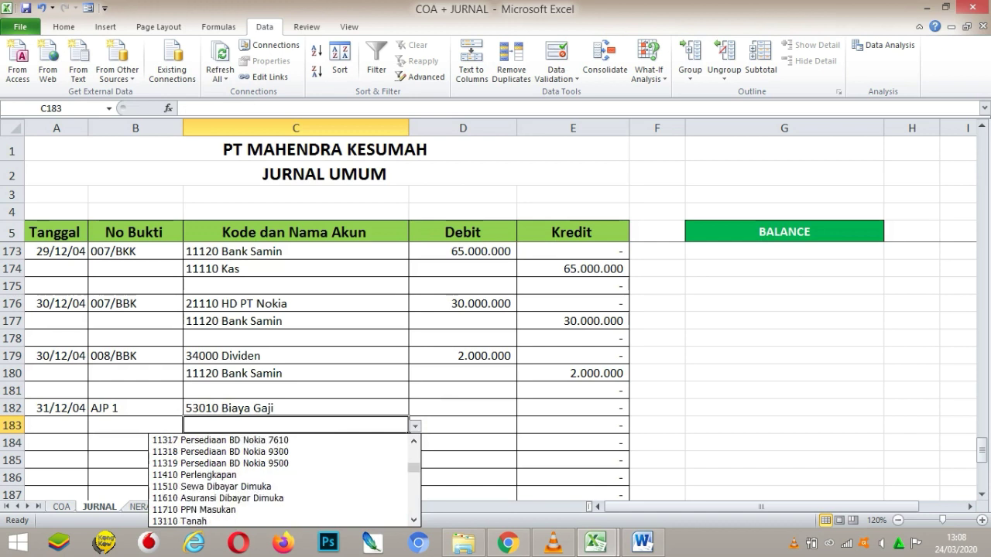
scroll(280, 476, "down", 3)
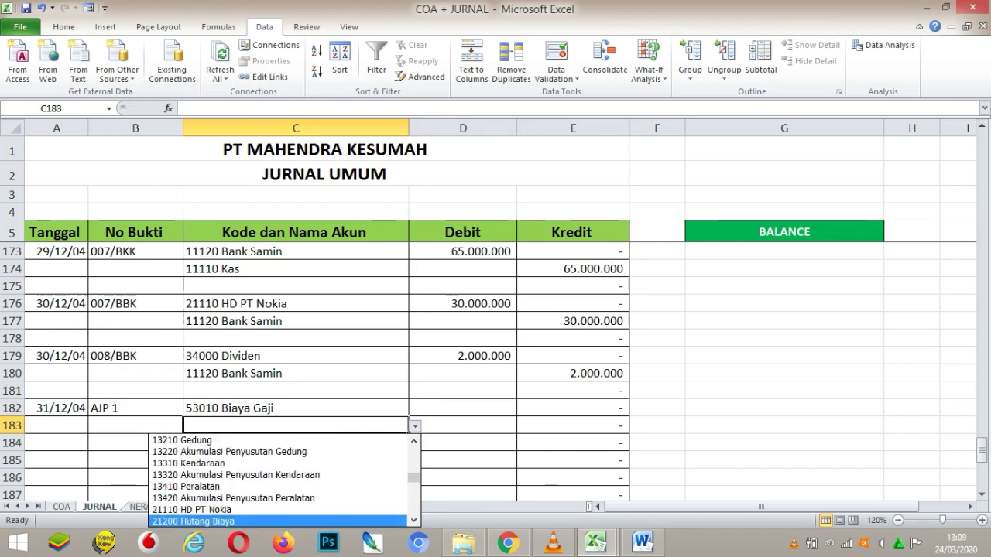
left_click(201, 521)
Enter 5000000 as the Debit amount for Biaya Gaji in D182.
left_click(463, 408)
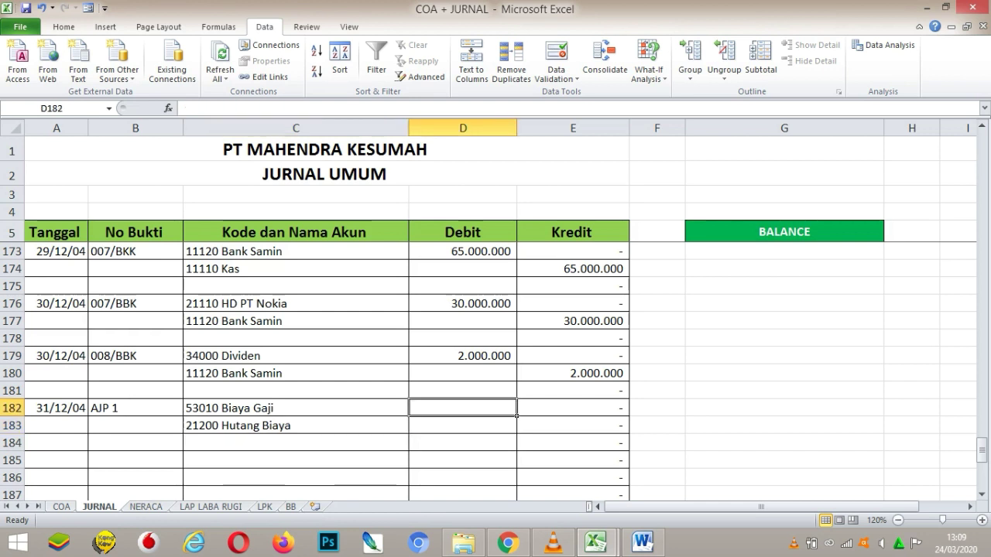
type("5000000")
key("Return")
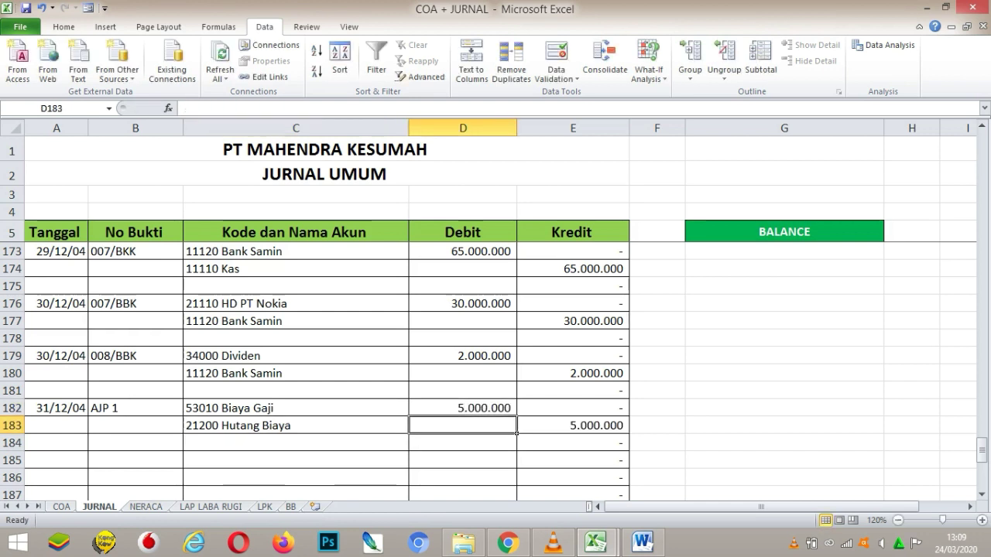
Start the second adjusting entry in row 185 with date 31/12/2004 and No Bukti AJP 2.
left_click(463, 442)
key("Down")
key("Left")
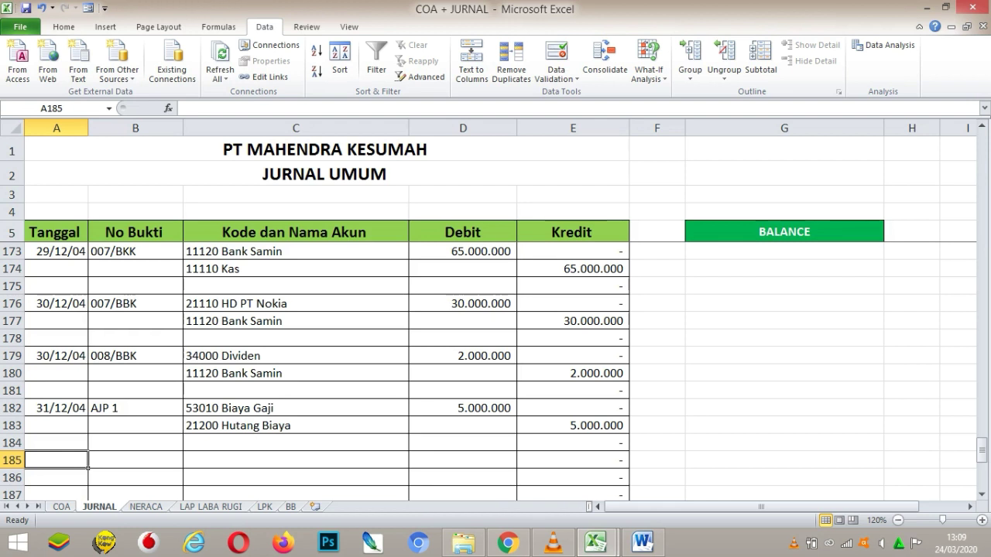
type("31/12/2004")
key("Tab")
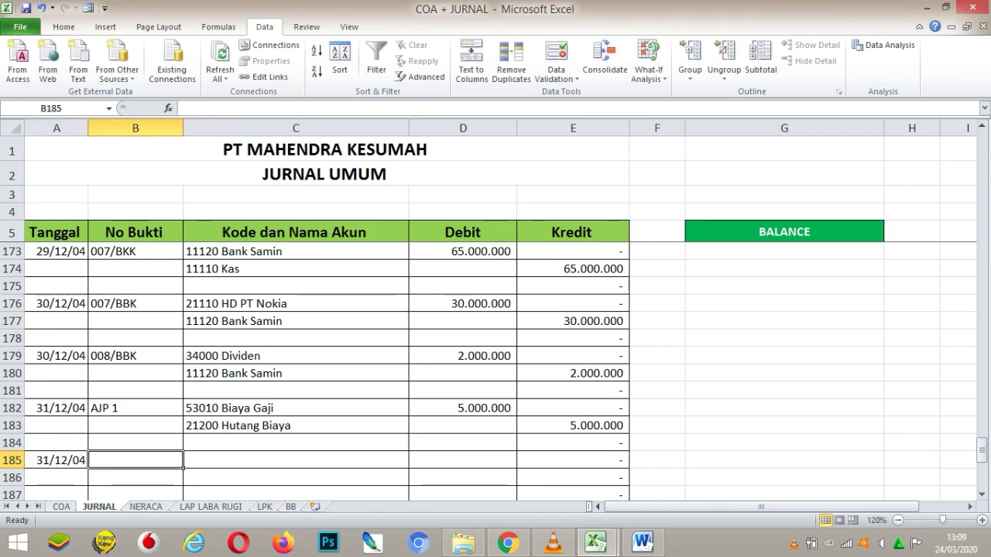
type("AJP 2")
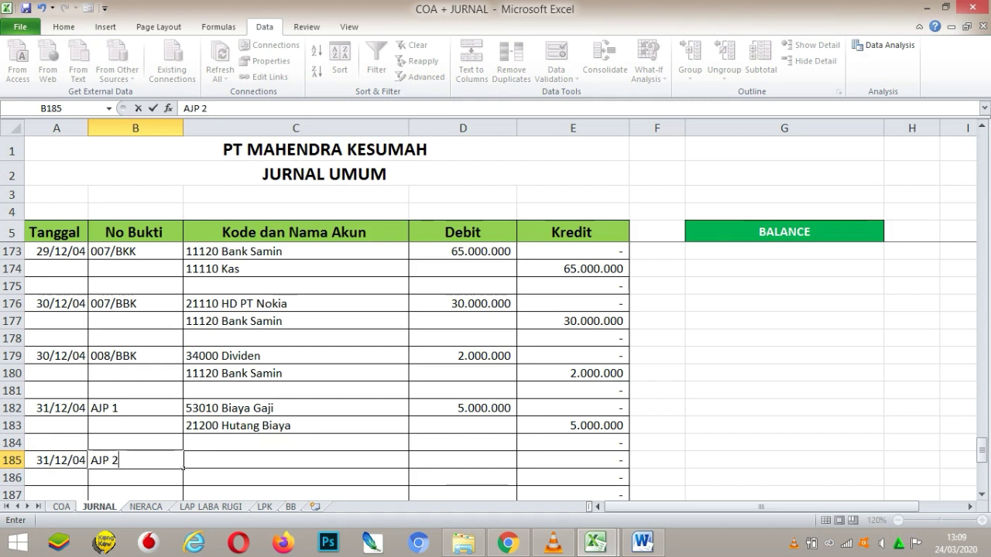
key("Tab")
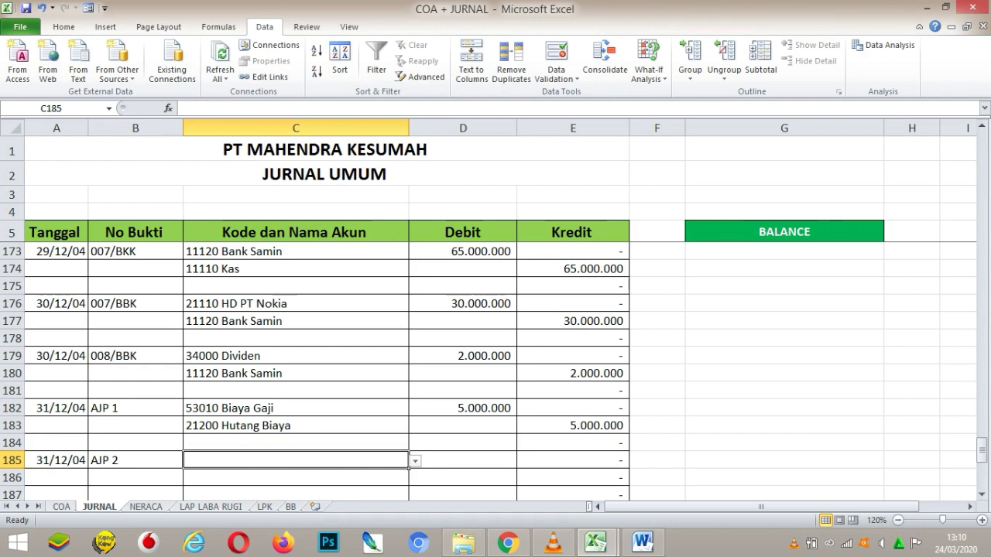
Choose 53060 Biaya Penyusutan Gedung as the account for the AJP 2 entry in C185.
key("alt+Down")
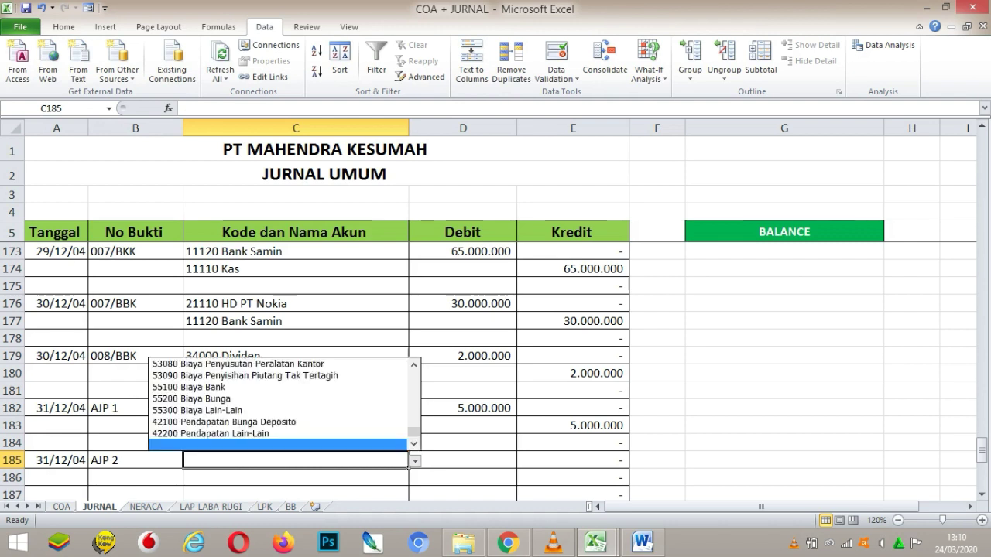
scroll(285, 403, "up", 3)
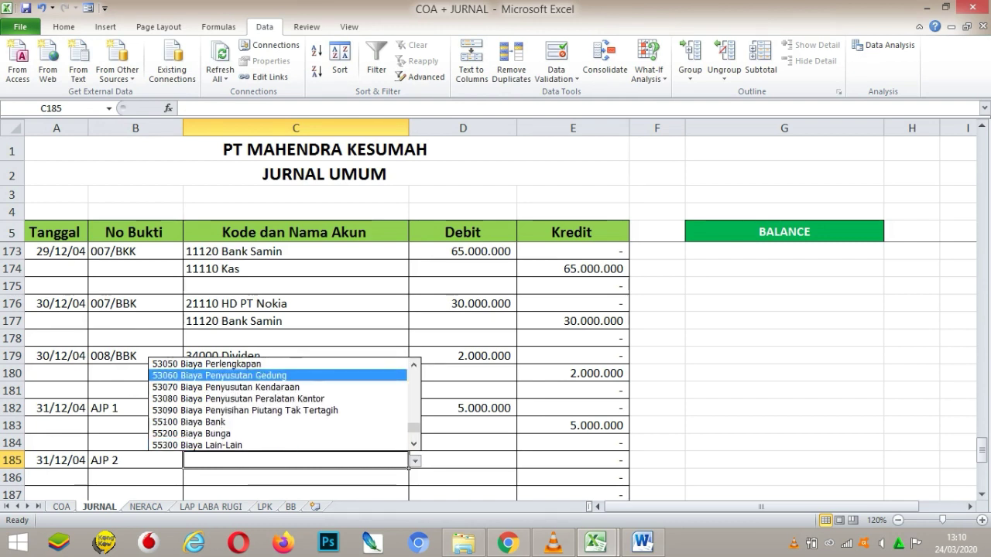
key("Return")
left_click(87, 483)
key("Tab")
key("Tab")
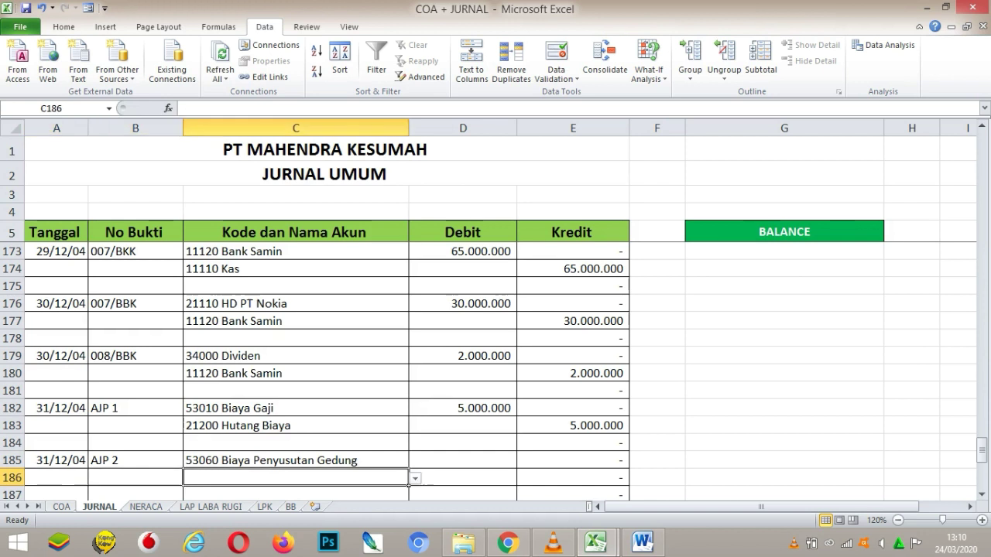
Choose 13220 Akumulasi Penyusutan Gedung as the AJP 2 counter-account in C186, and go to the Debit cell D185.
key("alt+Down")
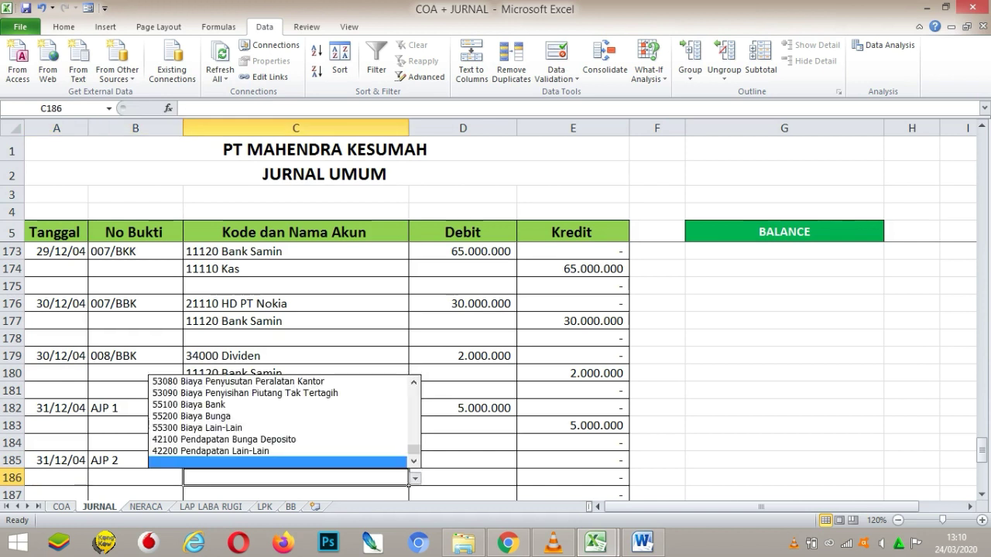
key("Up")
key("Up")
key("Up")
key("Up")
key("Up")
key("Up")
key("Up")
key("Up")
key("Up")
key("Up")
key("Up")
key("Up")
key("Up")
key("Up")
key("Up")
key("Up")
key("Up")
key("Up")
key("Up")
key("Up")
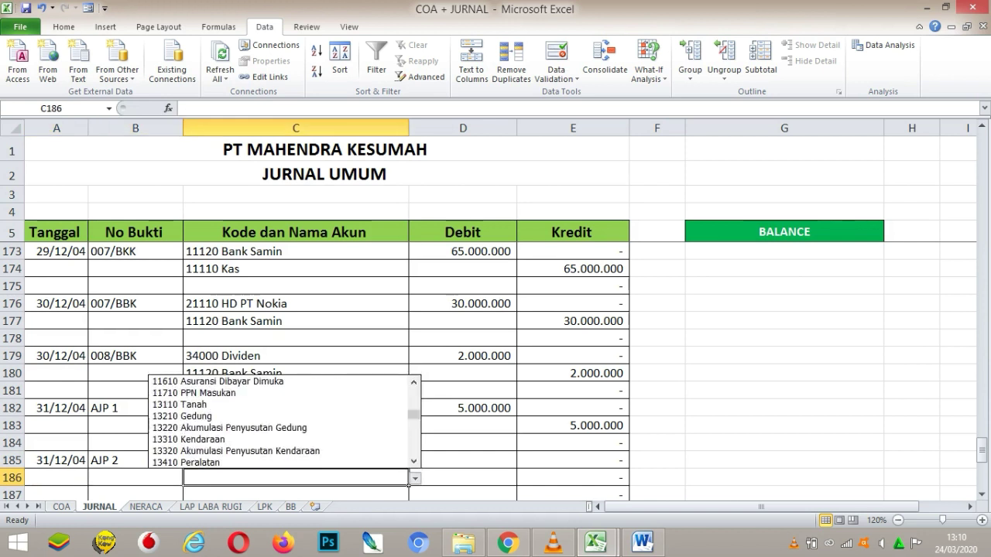
key("Down")
key("Up")
key("Up")
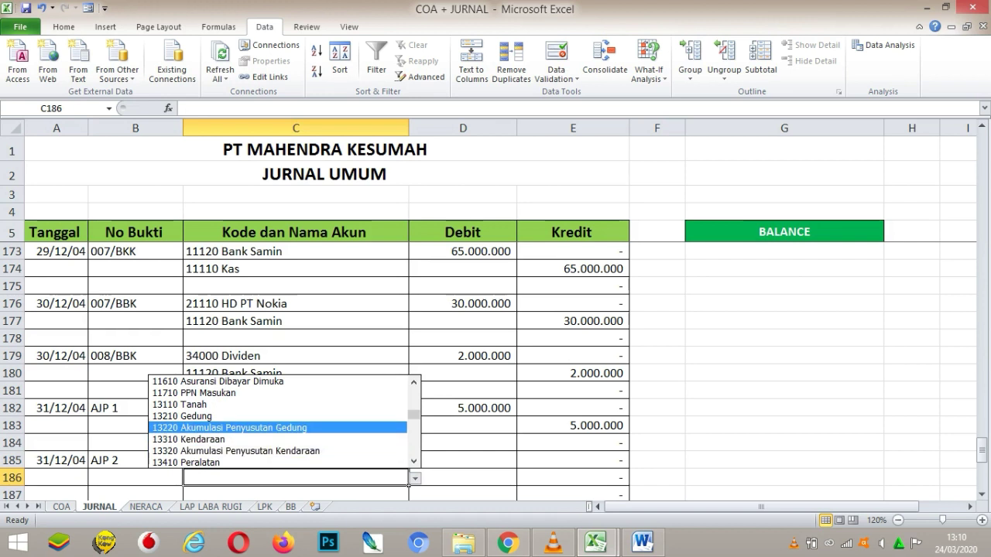
key("Return")
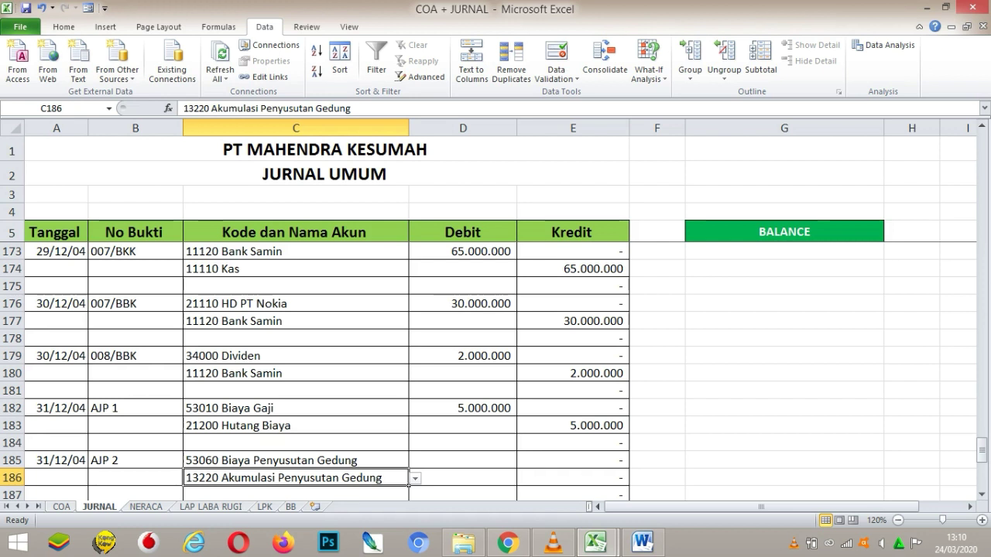
key("Up")
key("Right")
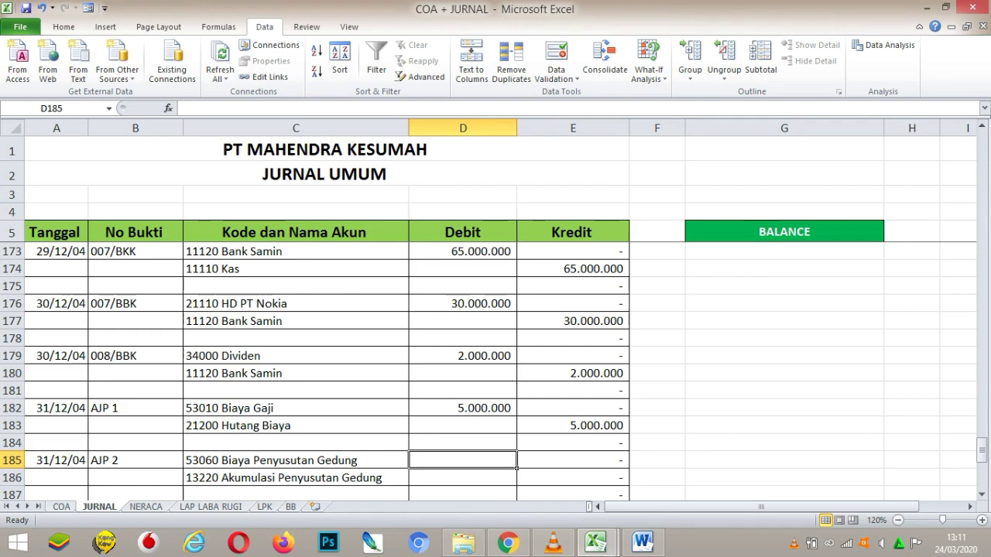
Enter =108000000/9 as the Debit amount for Biaya Penyusutan Gedung in D185.
type("=108000000")
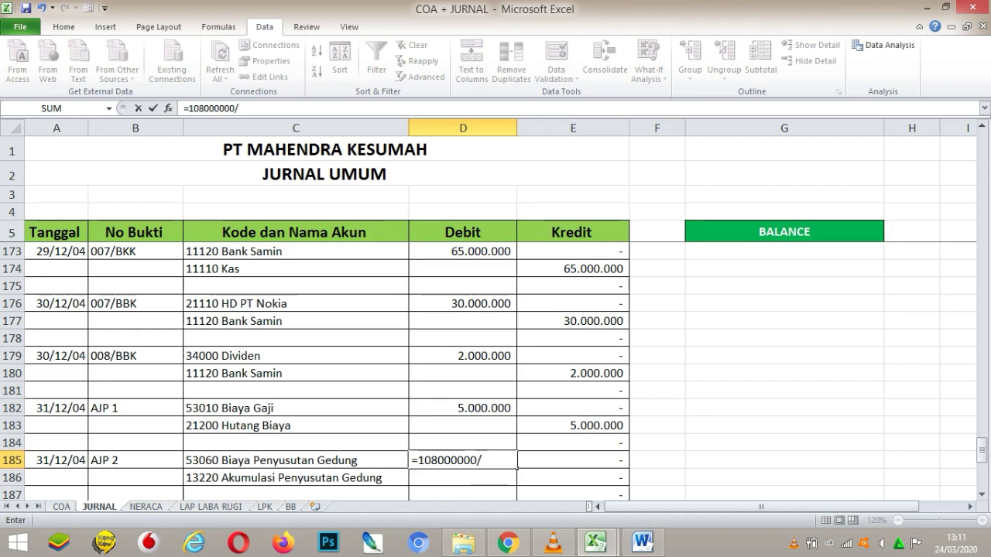
type("/9")
key("Return")
key("Return")
key("Return")
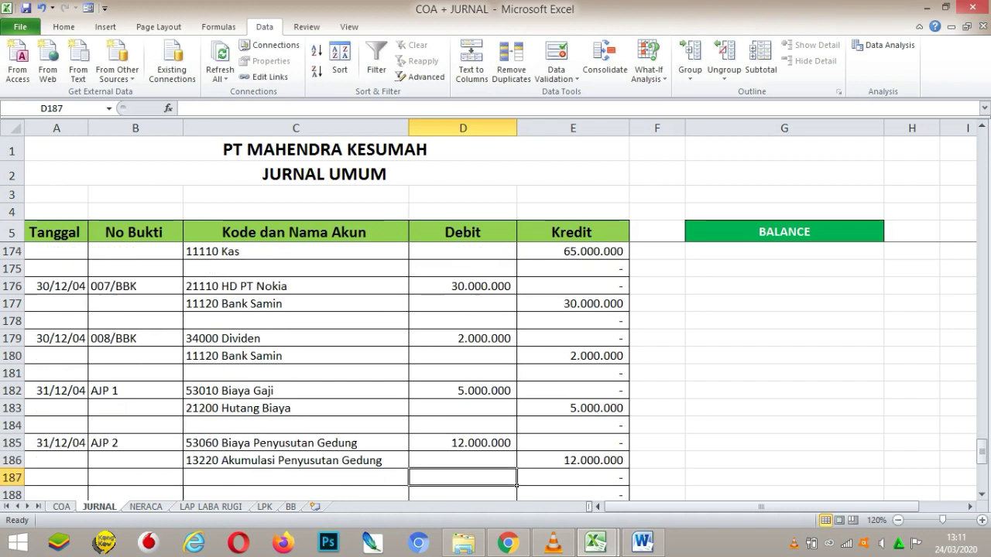
key("Up")
key("Up")
key("Right")
key("Down")
key("Up")
key("Up")
key("Left")
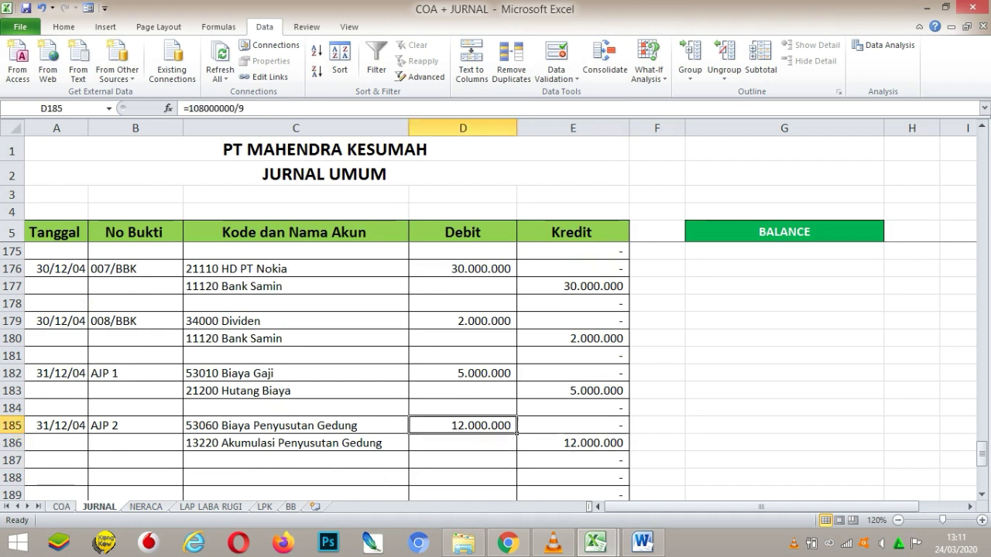
Start the third adjusting entry in row 188 with date 31/12/04 and No Bukti AJP 3.
key("Down")
key("Down")
key("Down")
key("Left")
key("Left")
key("Left")
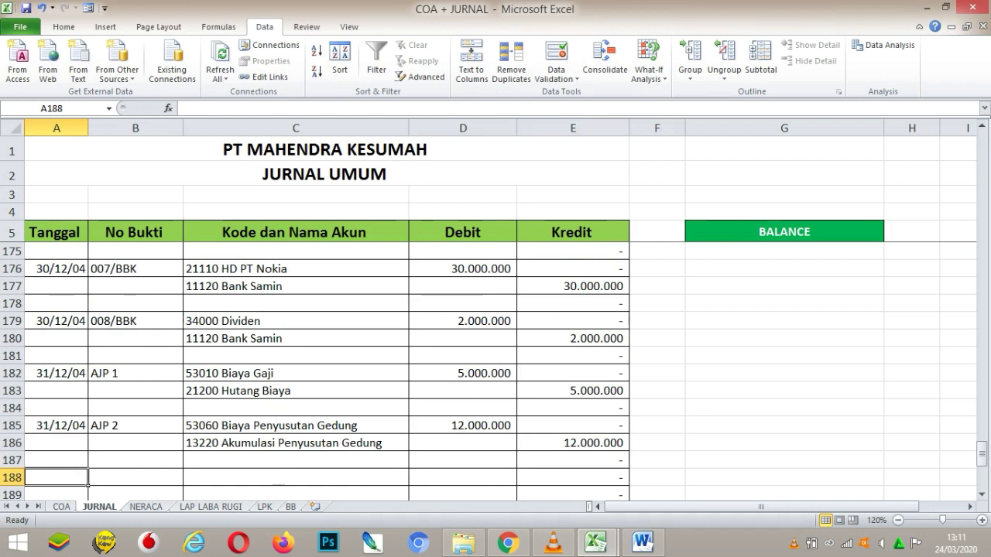
type("31/12")
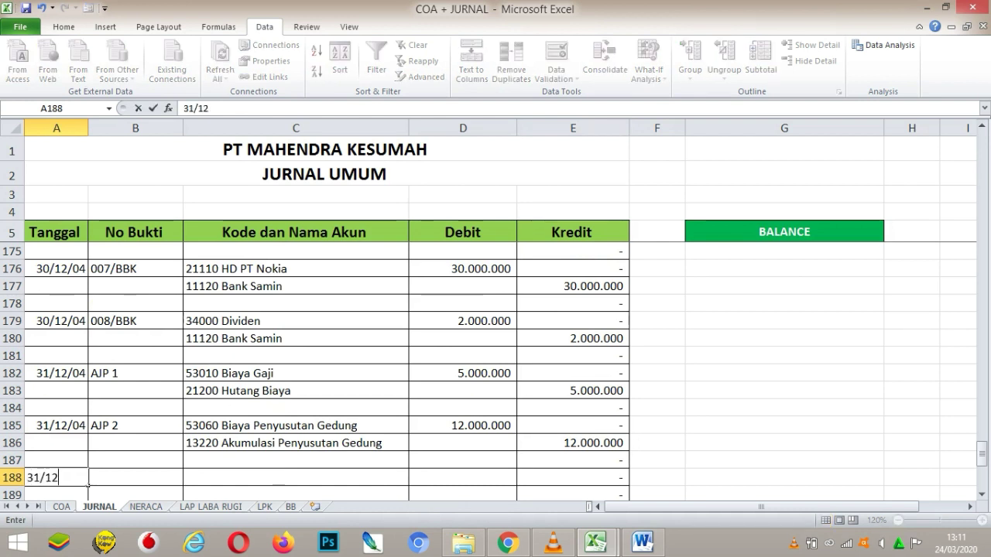
type("/200")
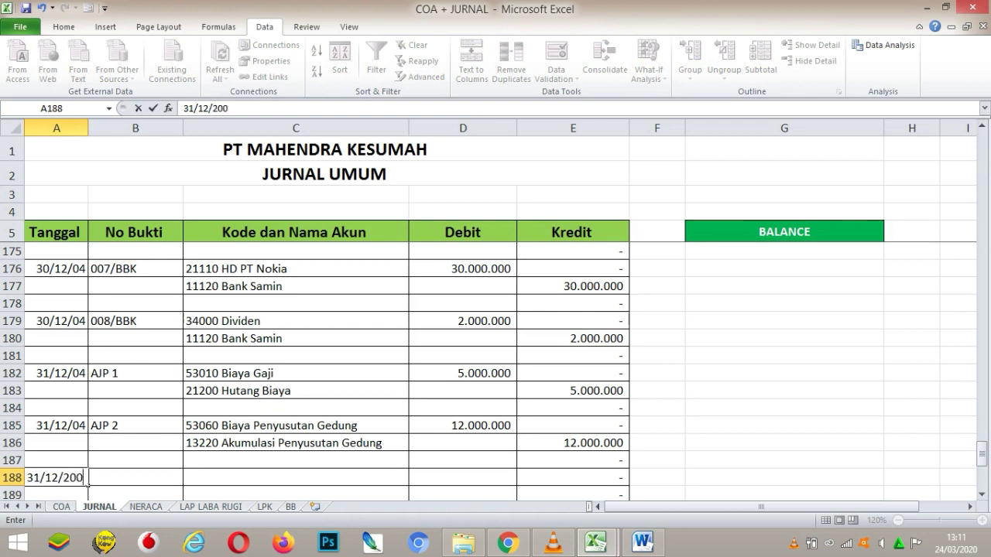
key("BackSpace")
key("BackSpace")
key("BackSpace")
type("04")
key("Tab")
type("AJP 3")
key("Tab")
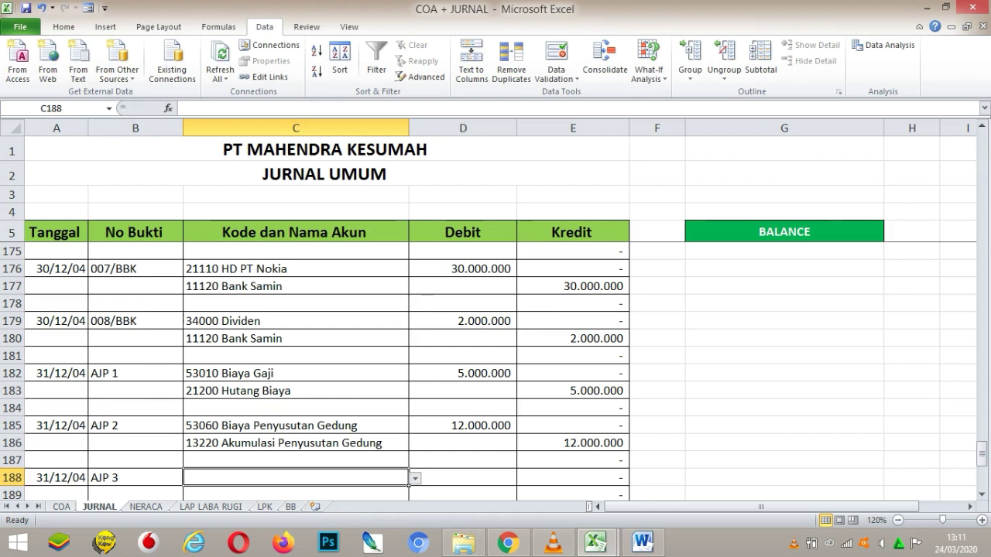
Choose 53070 Biaya Penyusutan Kendaraan as the account for the AJP 3 entry in C188.
key("alt+Down")
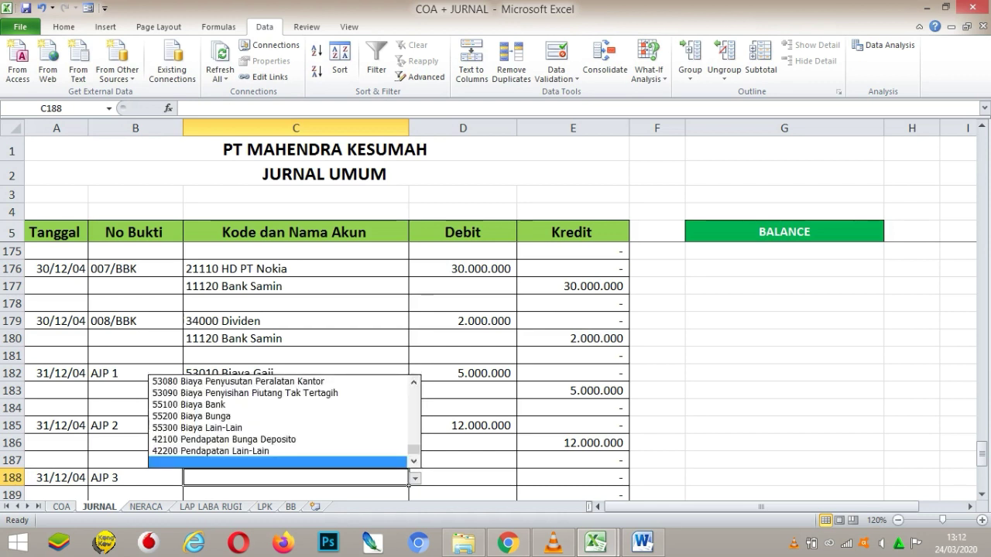
scroll(285, 422, "up", 1)
key("Down")
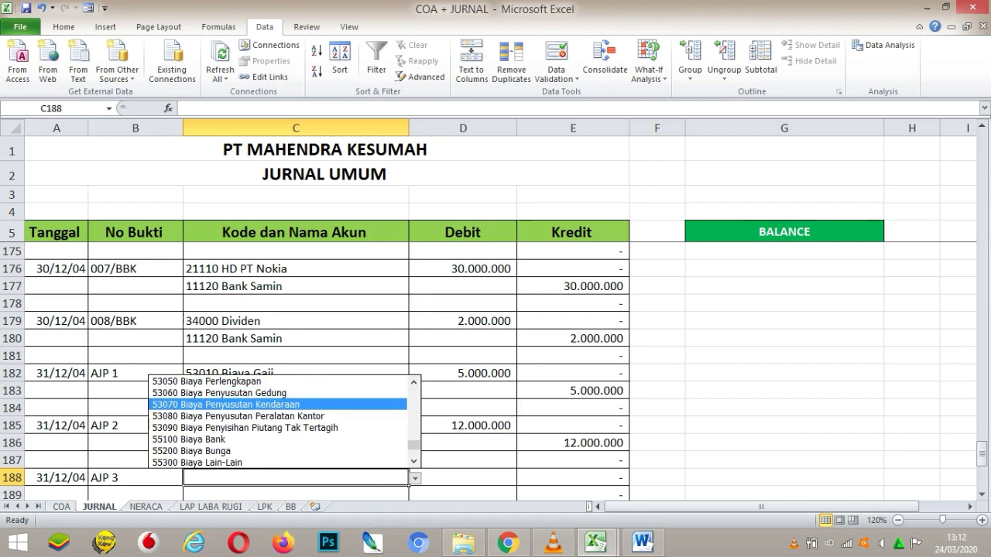
key("Return")
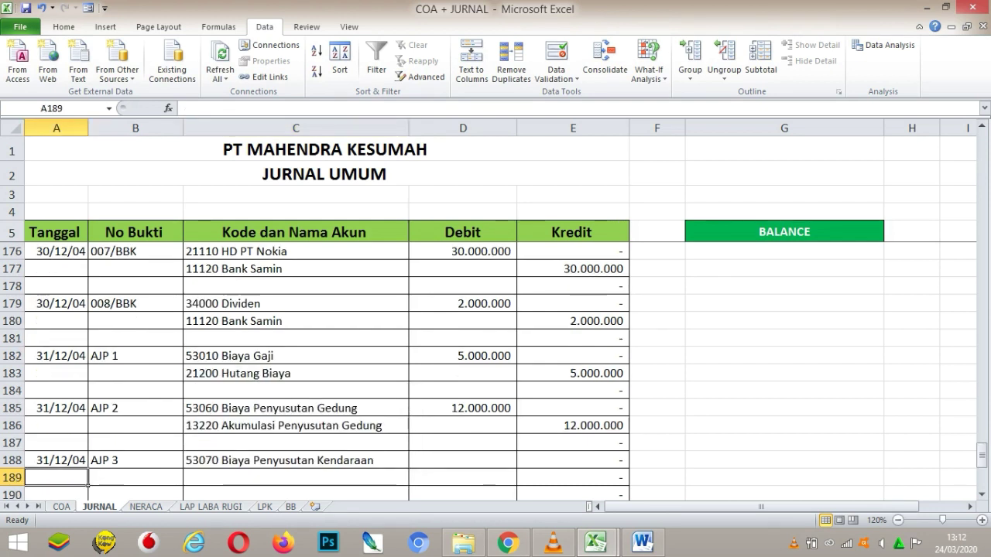
Choose 13320 Akumulasi Penyusutan Kendaraan as the AJP 3 counter-account in C189.
left_click(296, 478)
key("alt+Down")
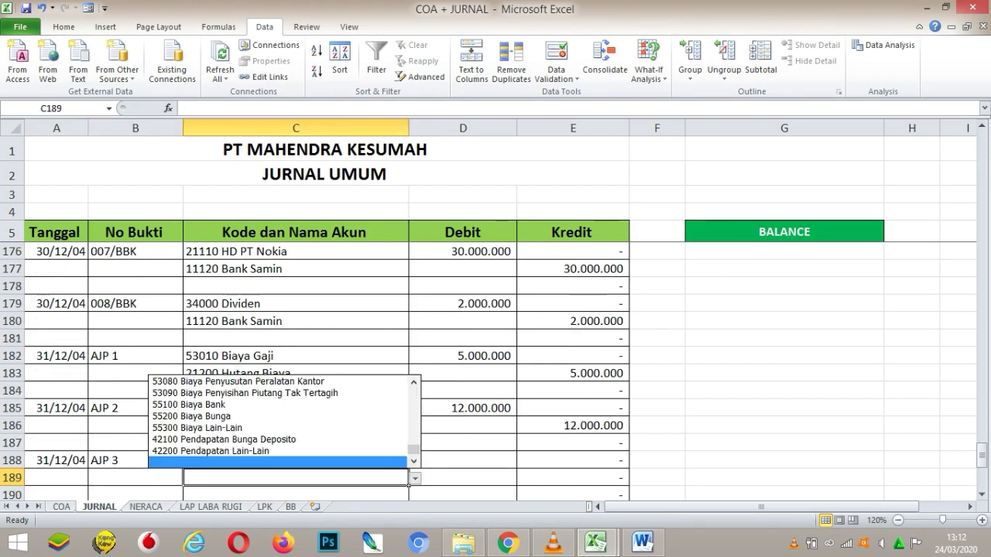
scroll(284, 422, "up", 5)
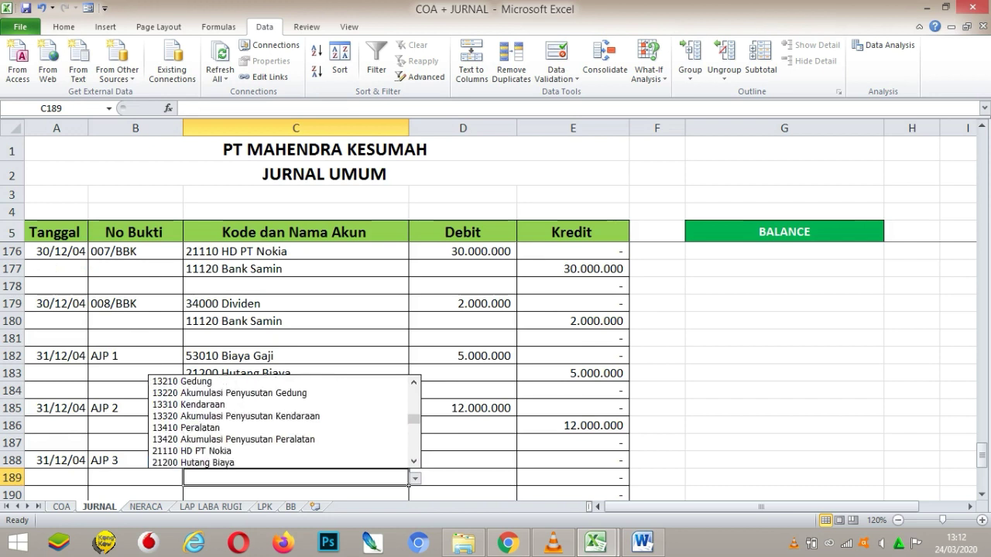
key("Return")
Enter =252000000/21 as the Debit amount for Biaya Penyusutan Kendaraan in D188.
left_click(463, 460)
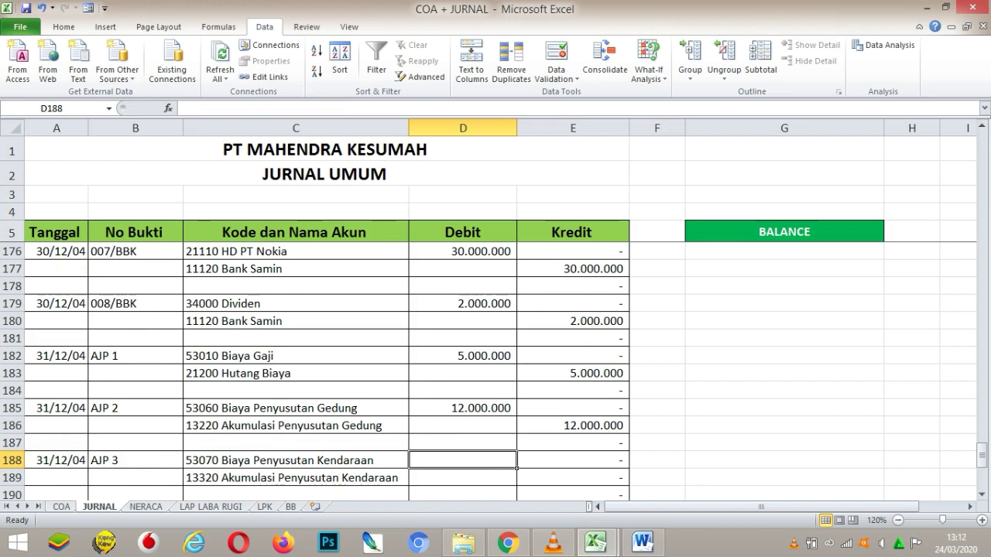
type("=2521")
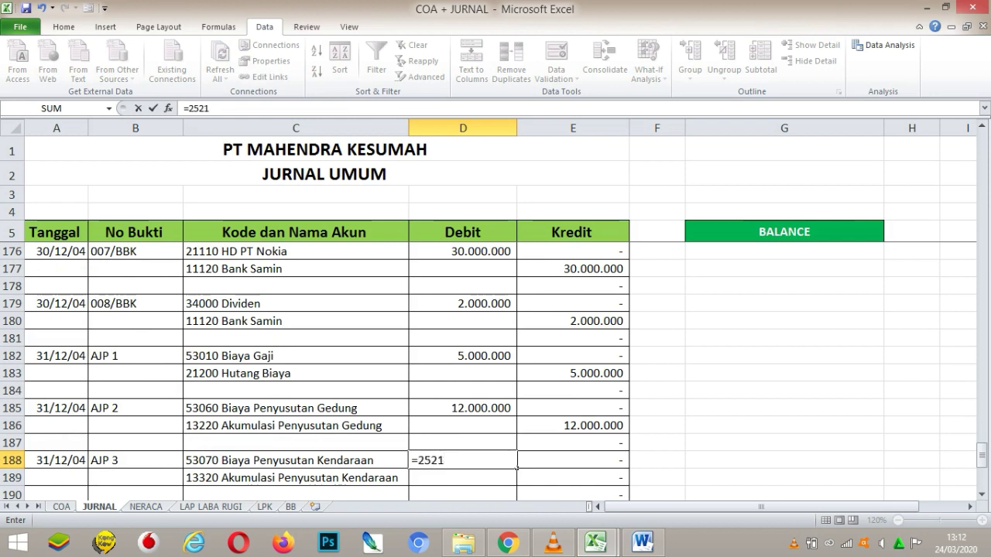
key("BackSpace")
type("0")
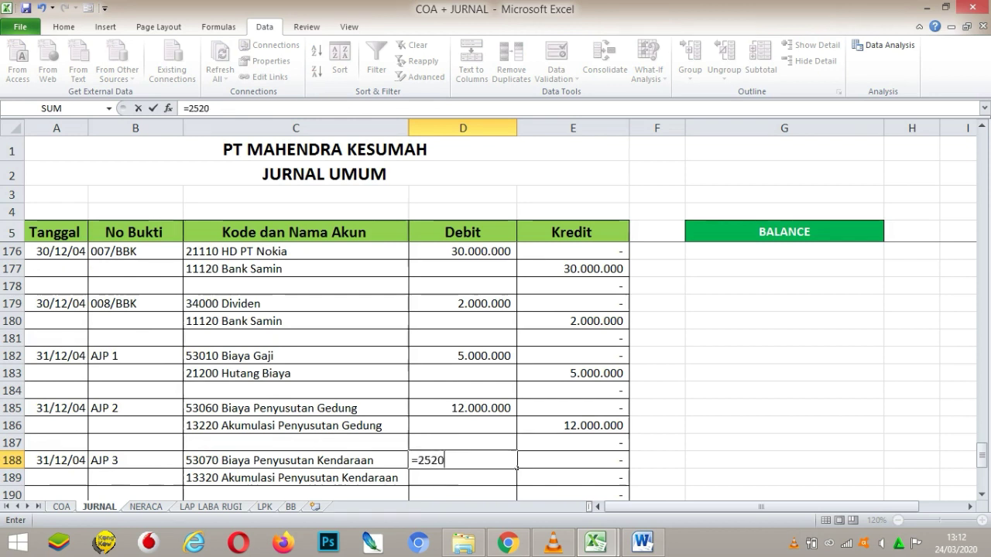
type("00000/")
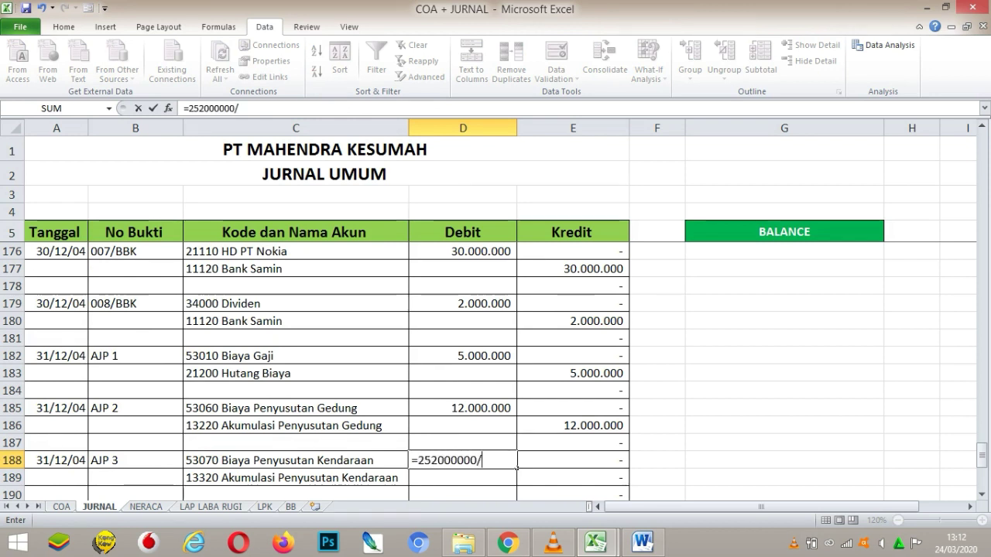
type("21")
Start the fourth adjusting entry in row 191 with date 31/12/2004 and No Bukti AJP 4.
left_click_drag(516, 486, 372, 480)
left_click(85, 480)
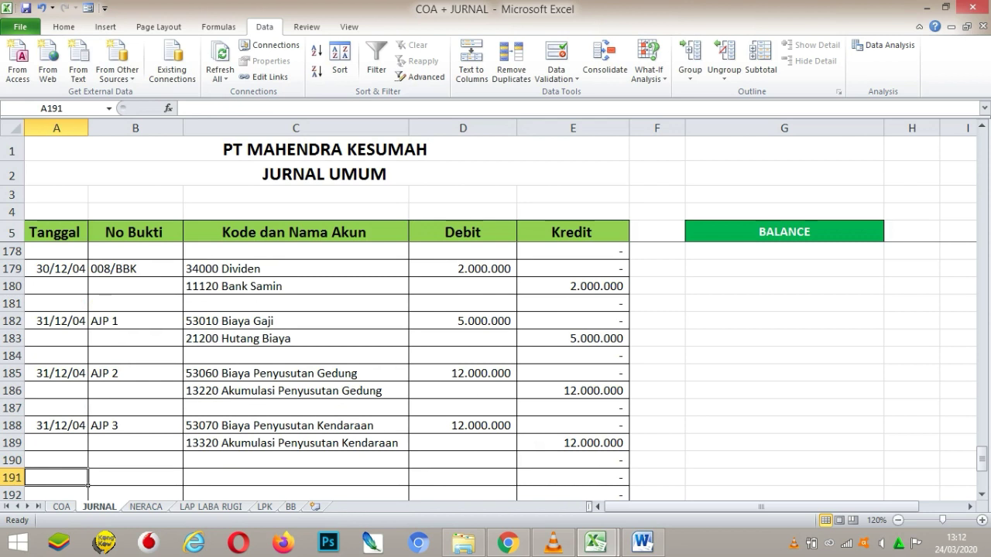
type("31/")
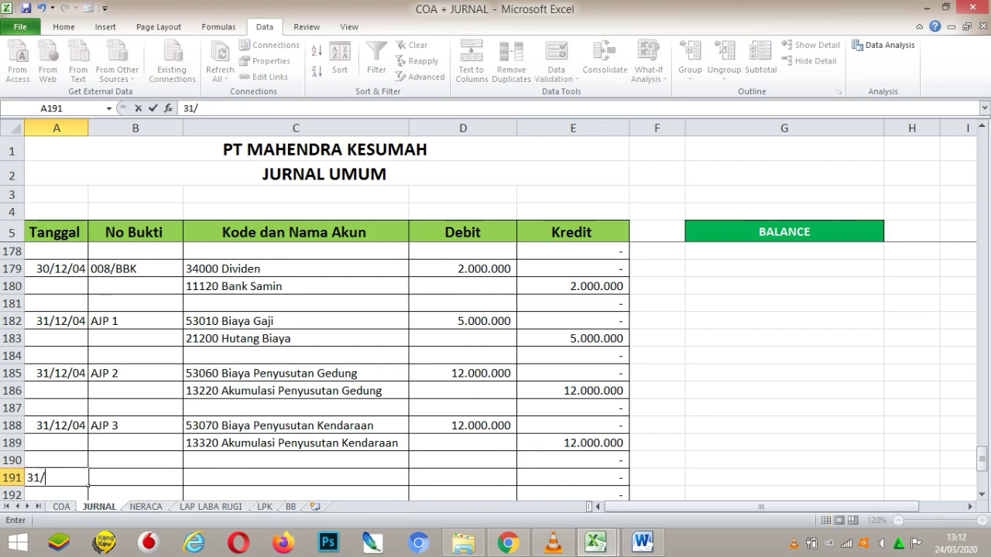
type("12/200")
type("4")
key("Tab")
type("AJP 4")
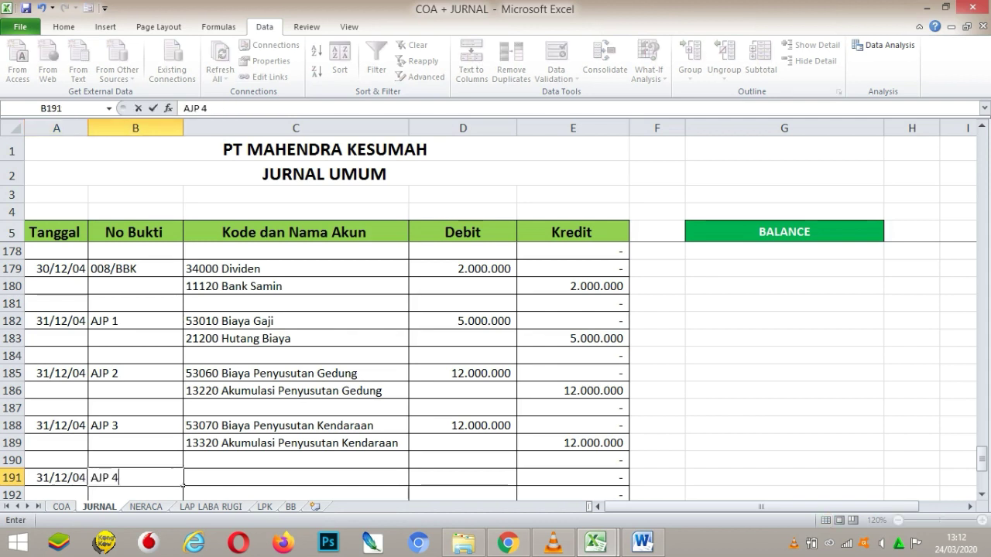
key("Tab")
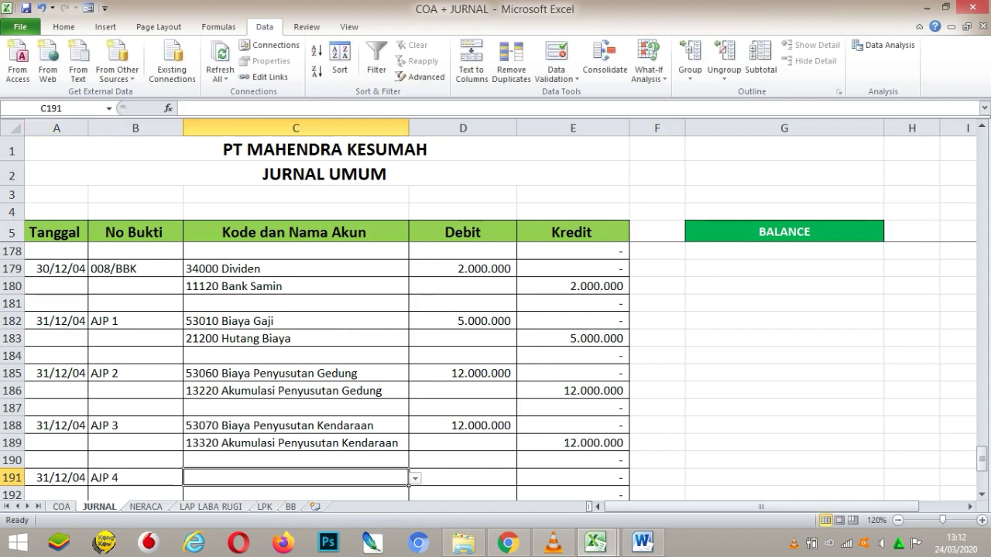
key("alt+Down")
key("Up")
key("Up")
key("Up")
key("Up")
key("Up")
key("Up")
key("Up")
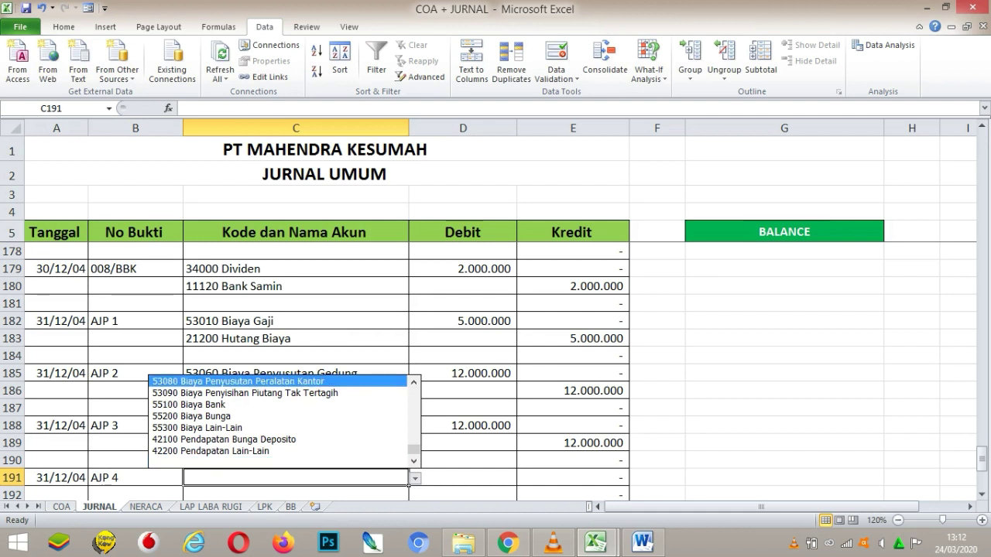
key("Escape")
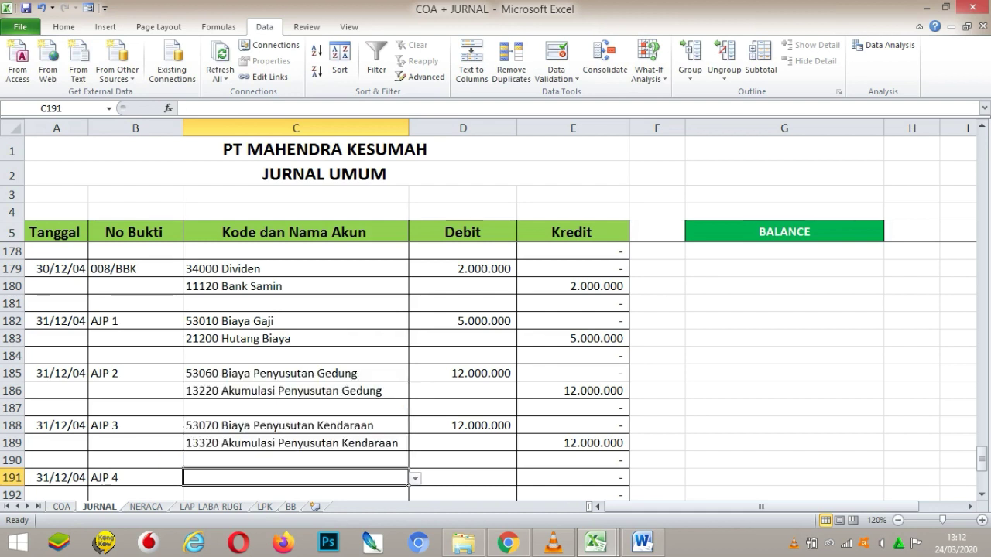
Choose 53080 Biaya Penyusutan Peralatan Kantor as the account for the AJP 4 entry in C191.
key("alt+Down")
key("Up")
key("Up")
key("Up")
key("Up")
key("Up")
key("Up")
key("Up")
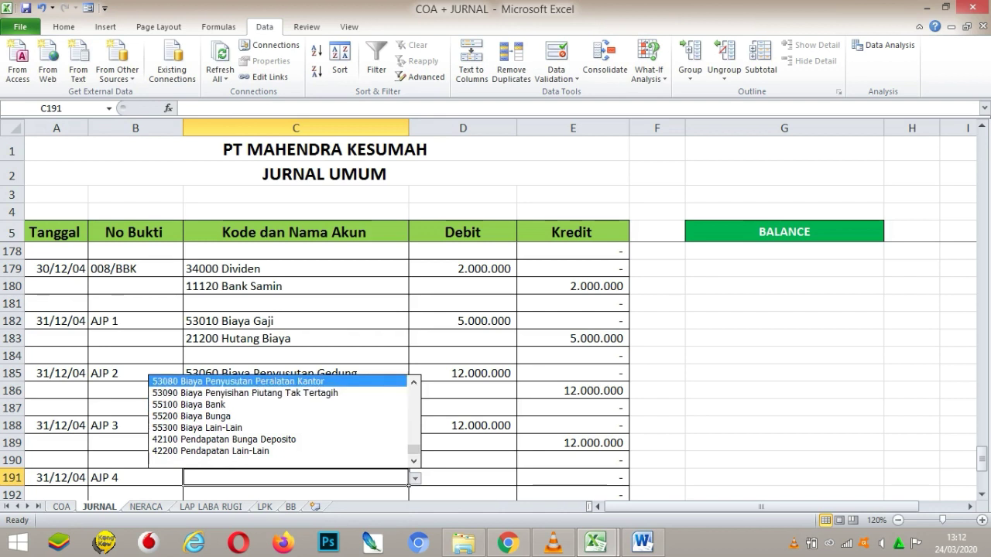
key("Return")
key("Return")
Choose 13420 Akumulasi Penyusutan Peralatan as the AJP 4 counter-account in C192.
left_click(296, 478)
key("alt+Down")
key("Up")
key("Up")
key("Up")
key("Up")
key("Up")
key("Up")
key("Up")
key("Up")
key("Up")
key("Up")
key("Up")
key("Up")
key("Up")
key("Up")
key("Up")
key("Up")
key("Up")
key("Up")
key("Up")
key("Up")
key("Up")
key("Up")
key("Up")
key("Up")
key("Up")
key("Up")
key("Up")
key("Up")
key("Up")
key("Up")
key("Up")
key("Up")
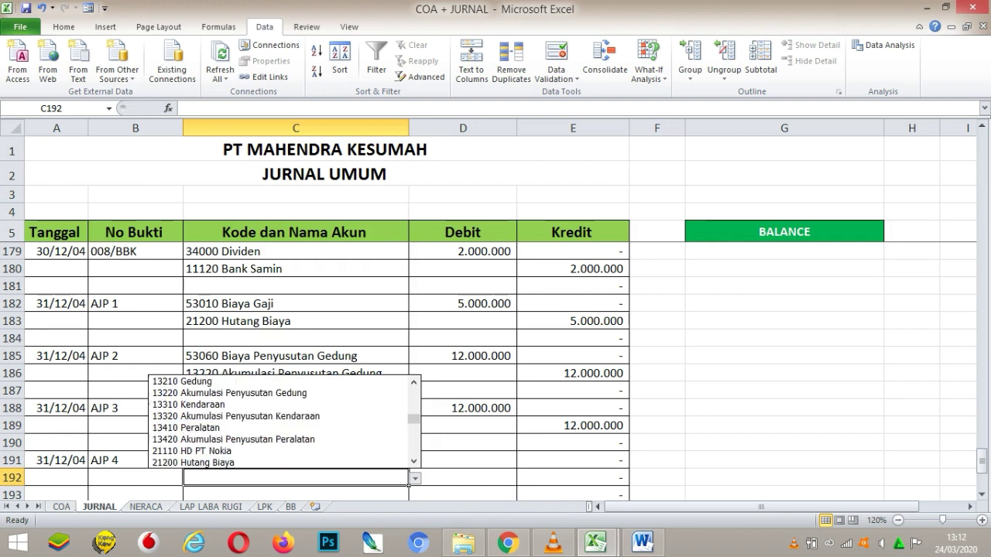
key("Down")
key("Down")
key("Down")
key("Down")
key("Down")
key("Return")
Enter =24000000/4 as the Debit amount in D191, and widen column C slightly to fit the account names.
left_click(462, 460)
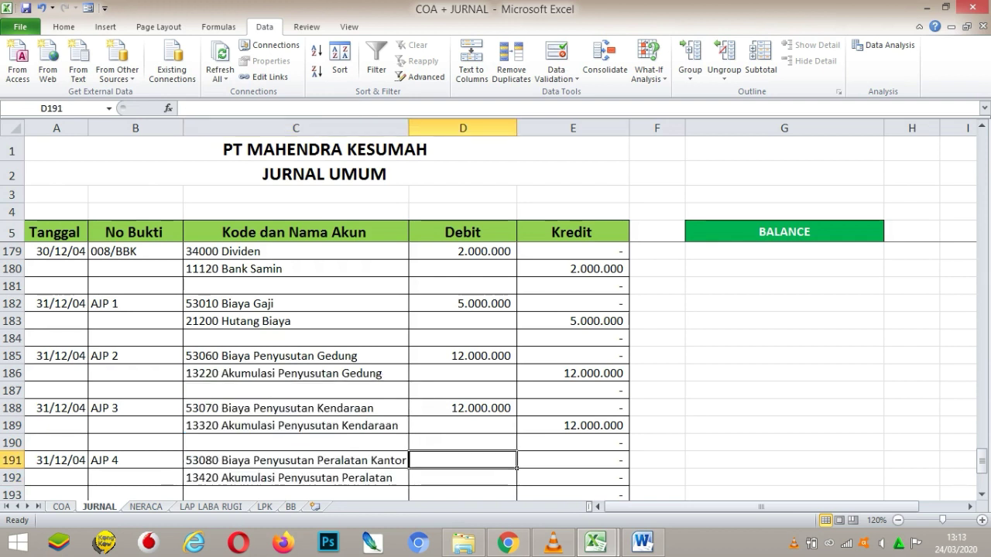
type("=24")
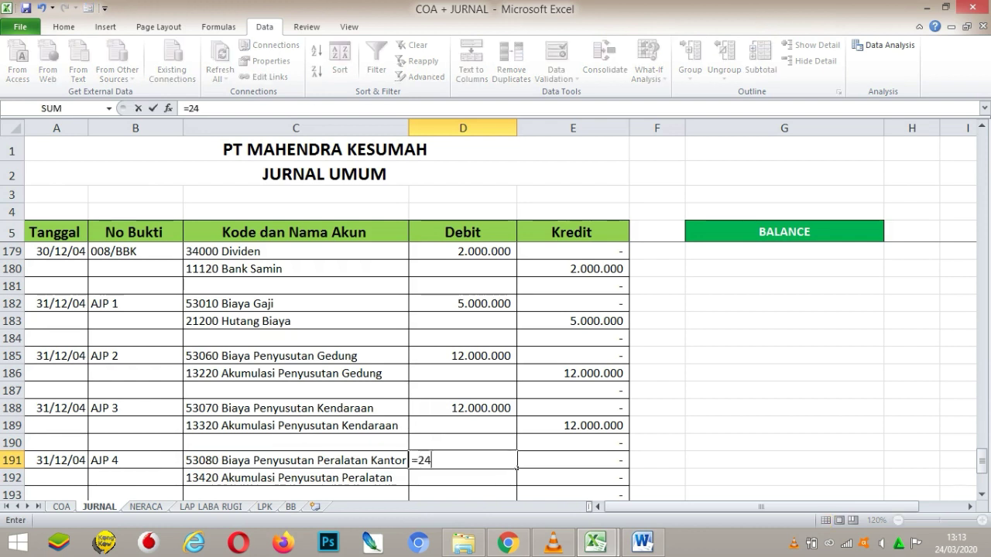
type("000000")
type("/4")
key("Return")
key("Down")
key("Down")
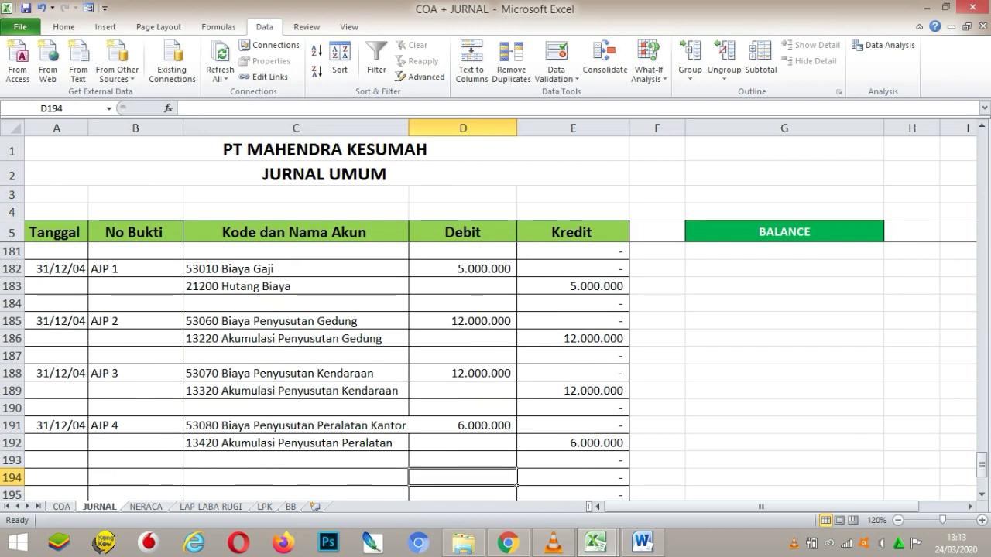
left_click_drag(409, 127, 418, 128)
Enter the date 31/12/2004 in A194 for the fifth adjusting entry, correcting the mistyped year.
key("Left")
key("Left")
key("Left")
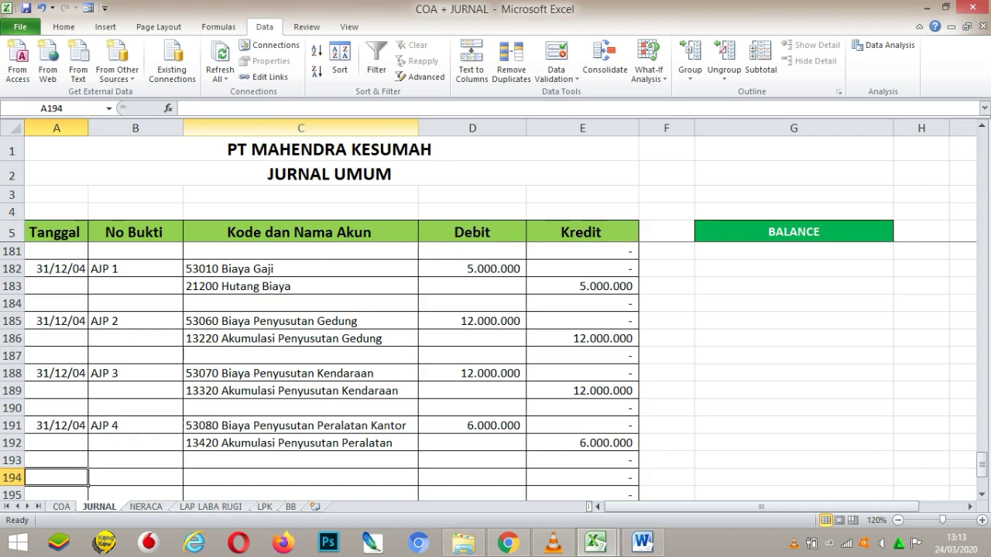
type("3")
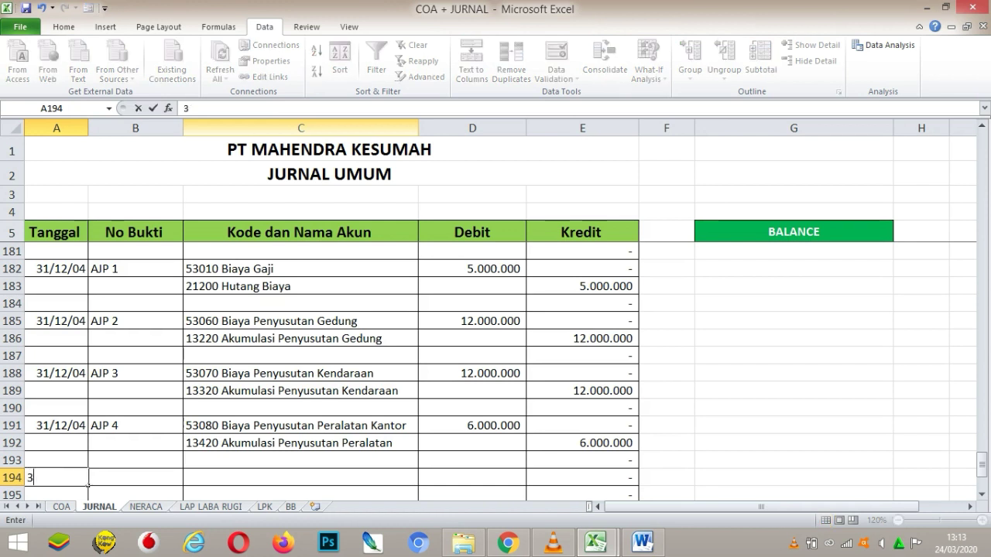
type("1/12/204")
key("Tab")
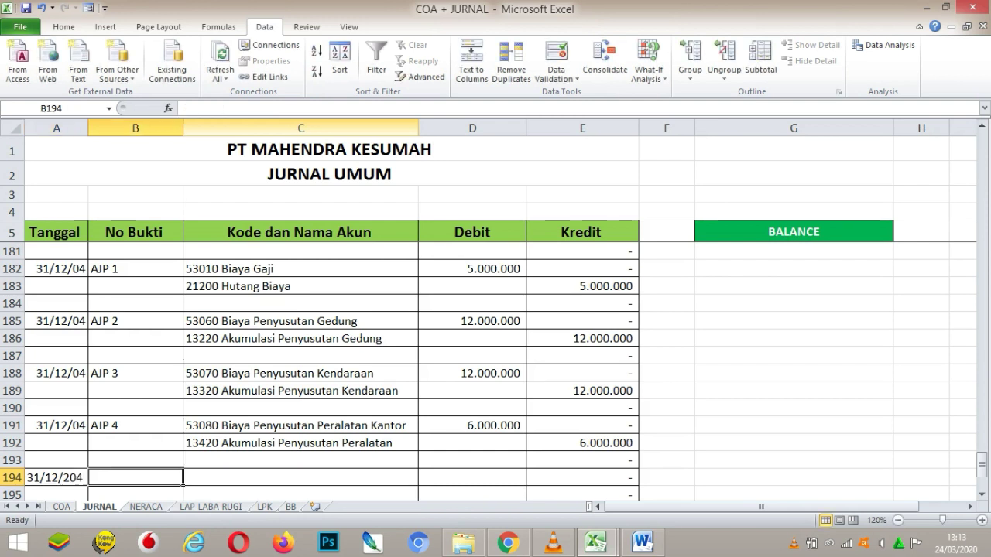
left_click(85, 481)
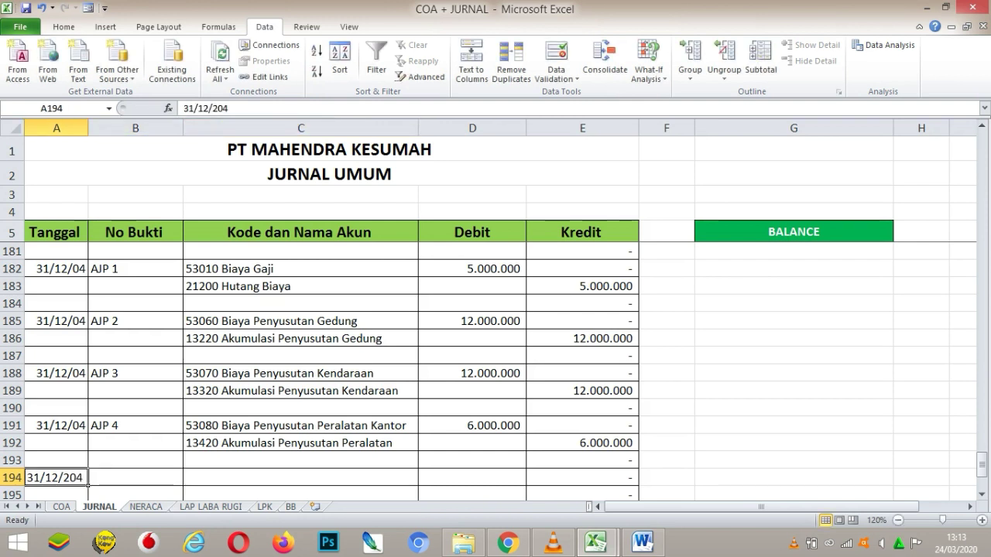
left_click(217, 108)
type("0")
key("Tab")
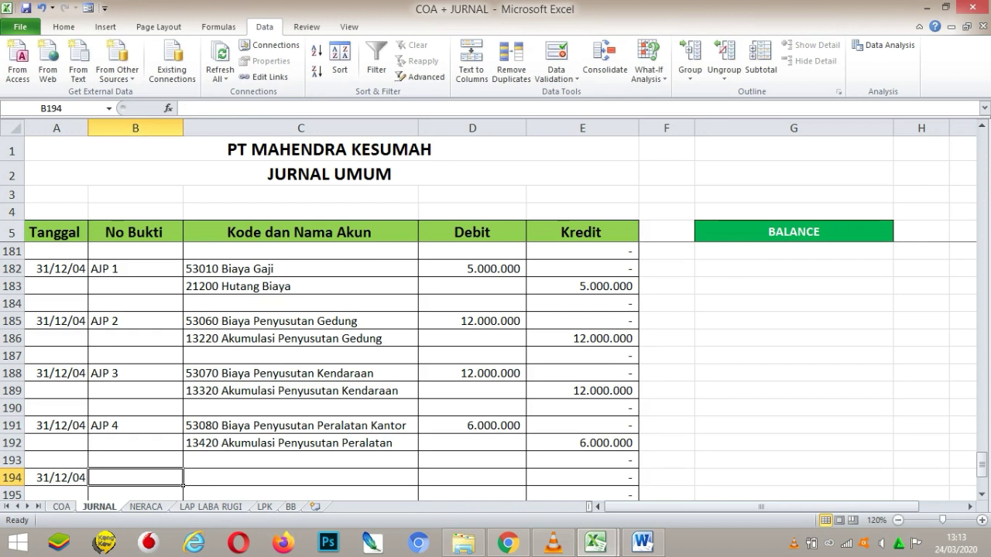
Enter AJP 5 as the No Bukti in B194, and go to the account cell C194.
type("ajp")
key("BackSpace")
key("BackSpace")
key("BackSpace")
type("AJP 5")
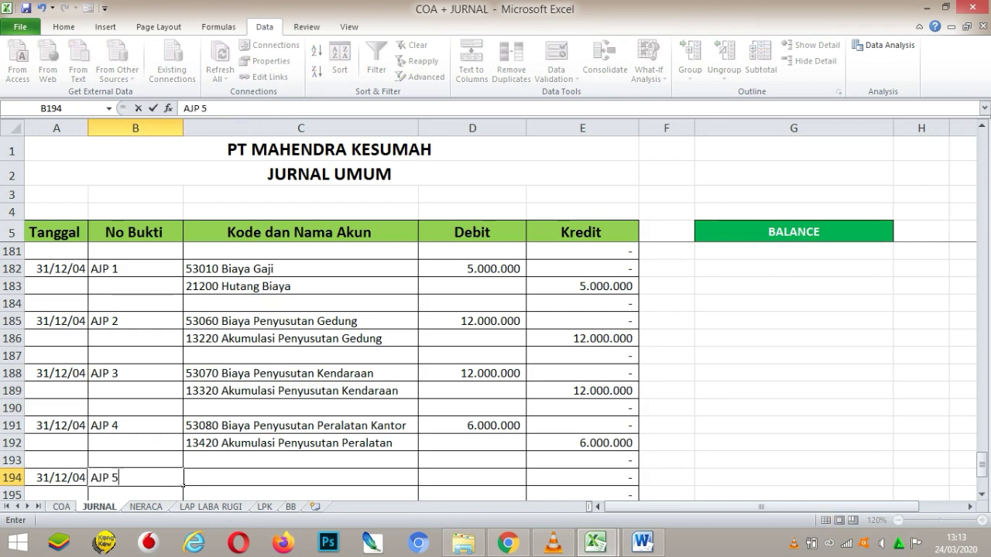
key("Tab")
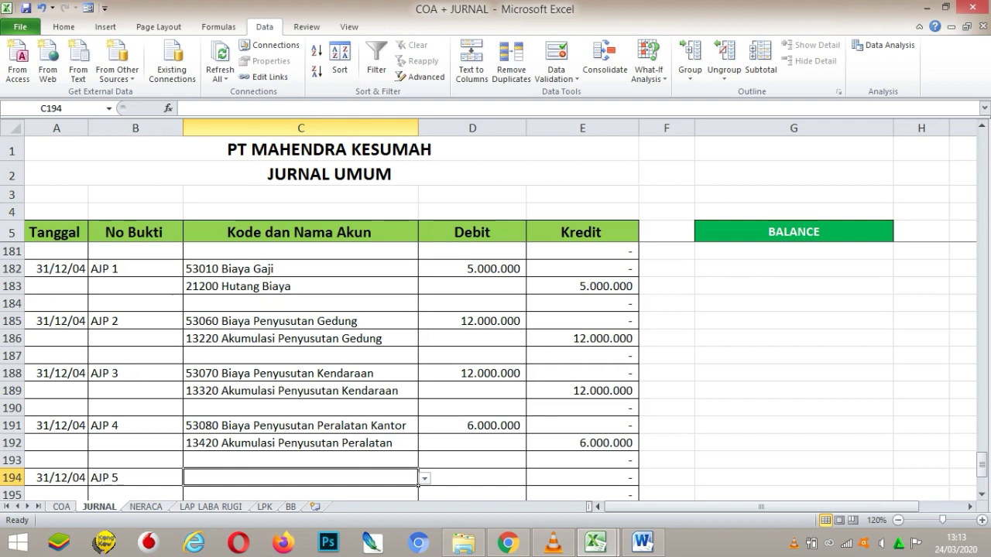
Choose 53040 Biaya Asuransi as the AJP 5 debit account in C194.
left_click(419, 484)
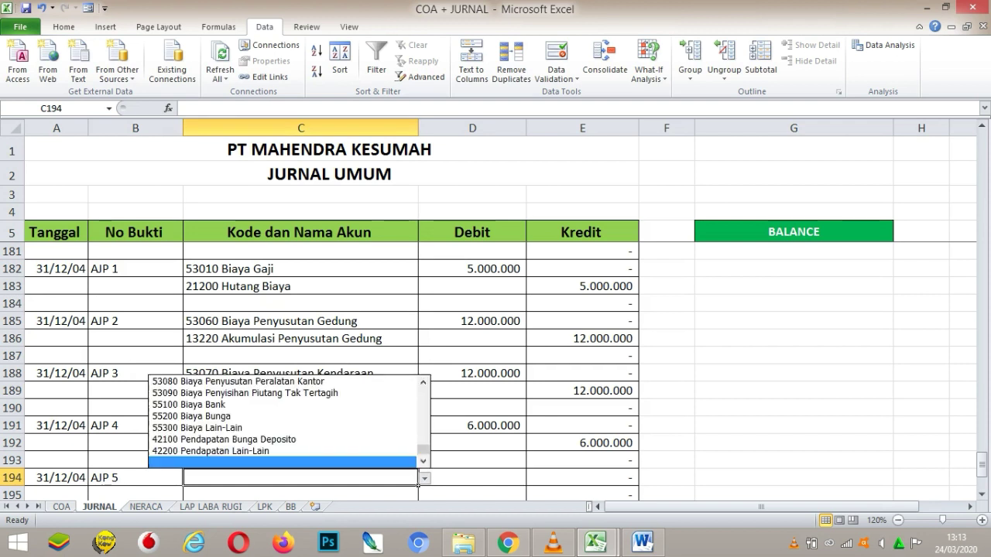
scroll(418, 484, "up", 3)
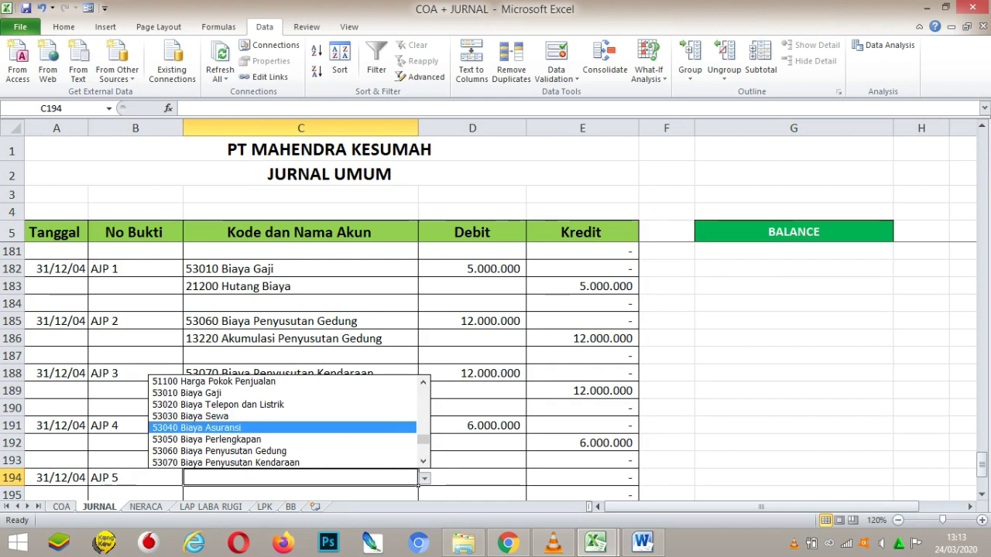
left_click(205, 427)
key("Return")
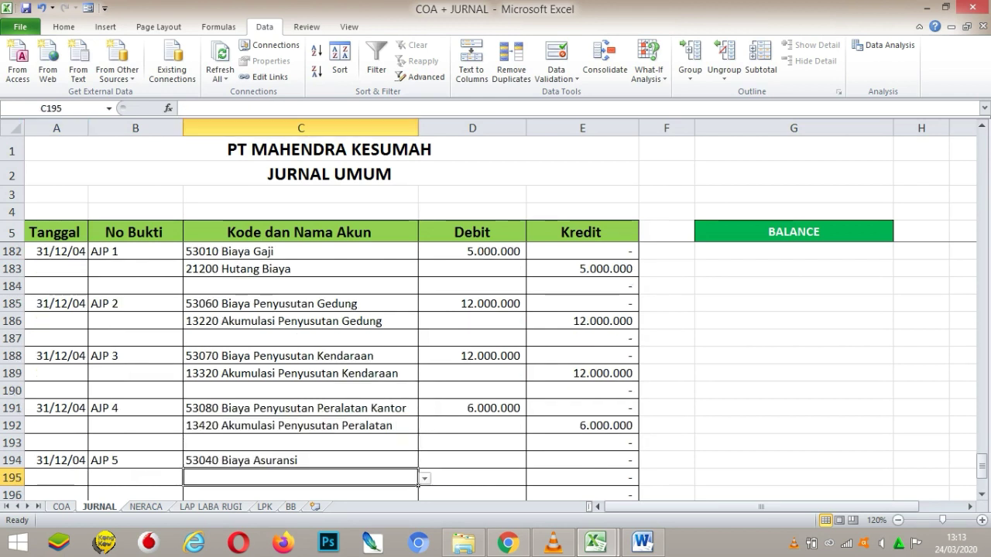
Choose 11610 Asuransi Dibayar Dimuka as the AJP 5 counter-account in C195.
left_click(418, 484)
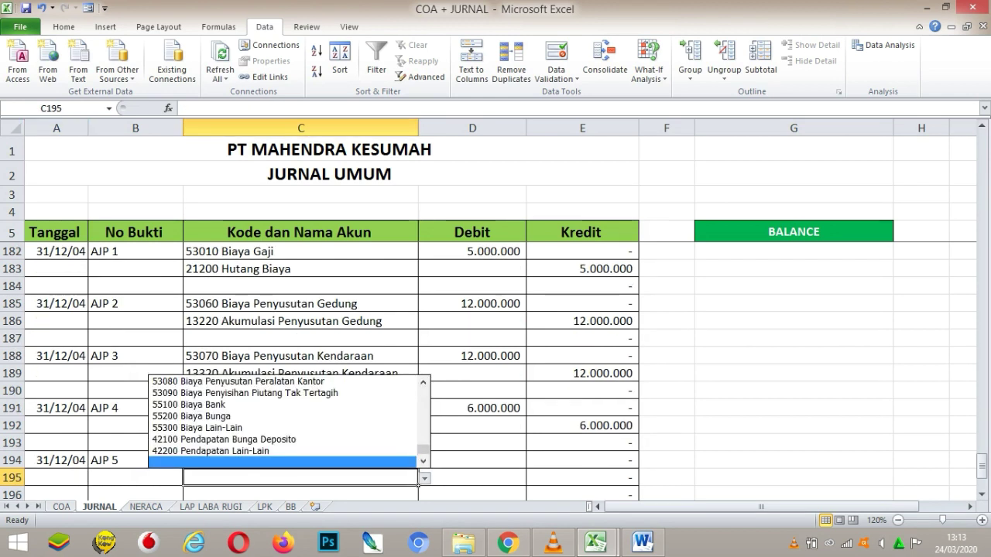
scroll(418, 485, "up", 10)
scroll(419, 485, "up", 3)
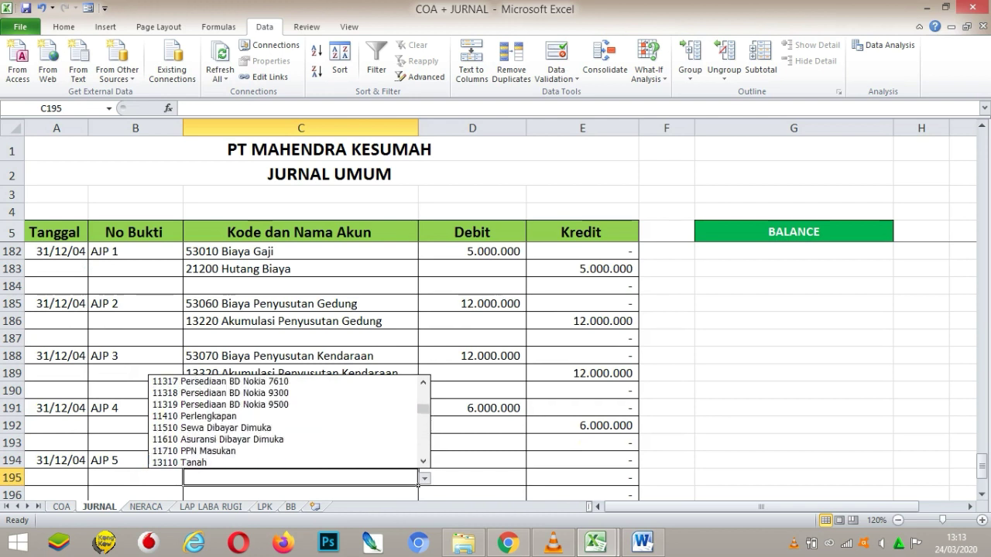
key("Down")
key("Down")
key("Down")
key("Down")
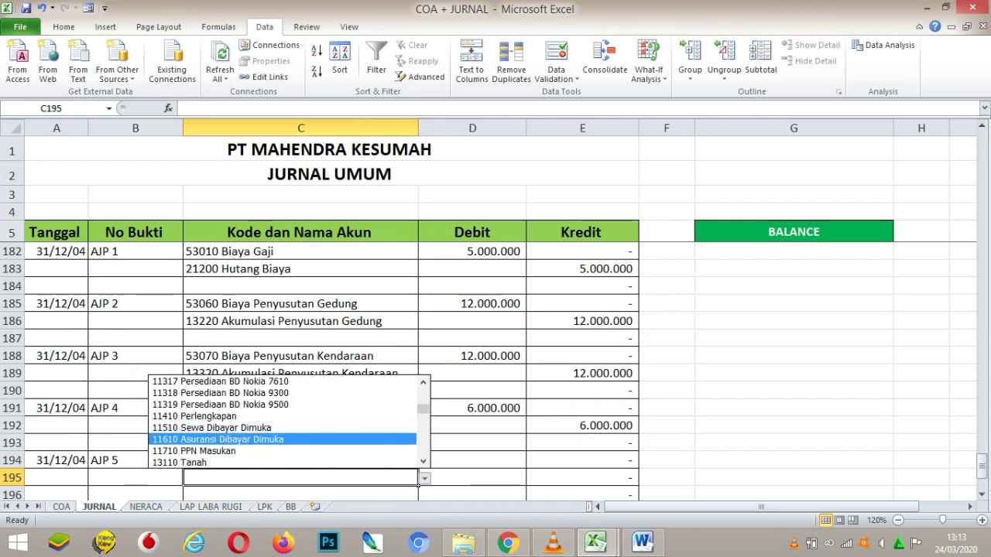
key("Return")
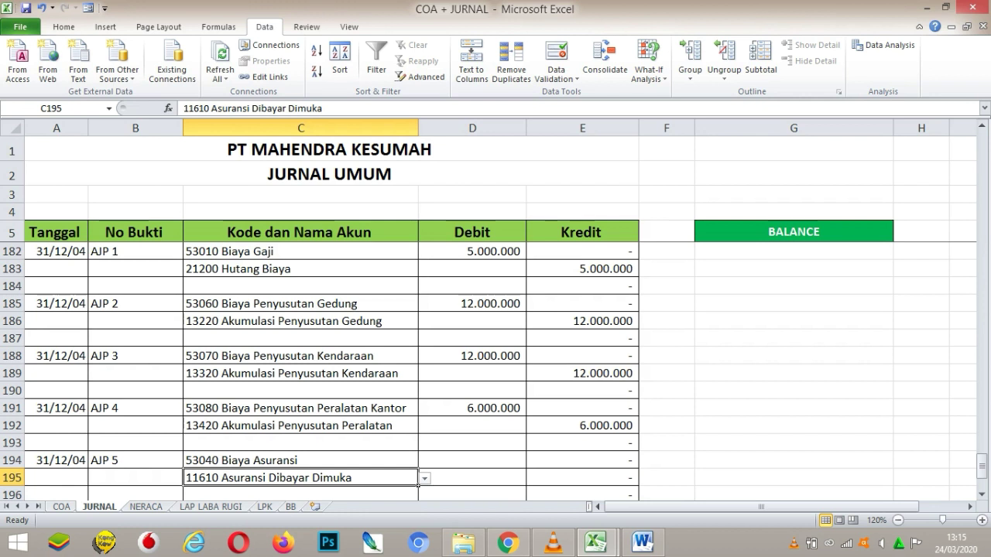
Enter 500000 as the AJP 5 Debit amount in D194.
key("Up")
key("Right")
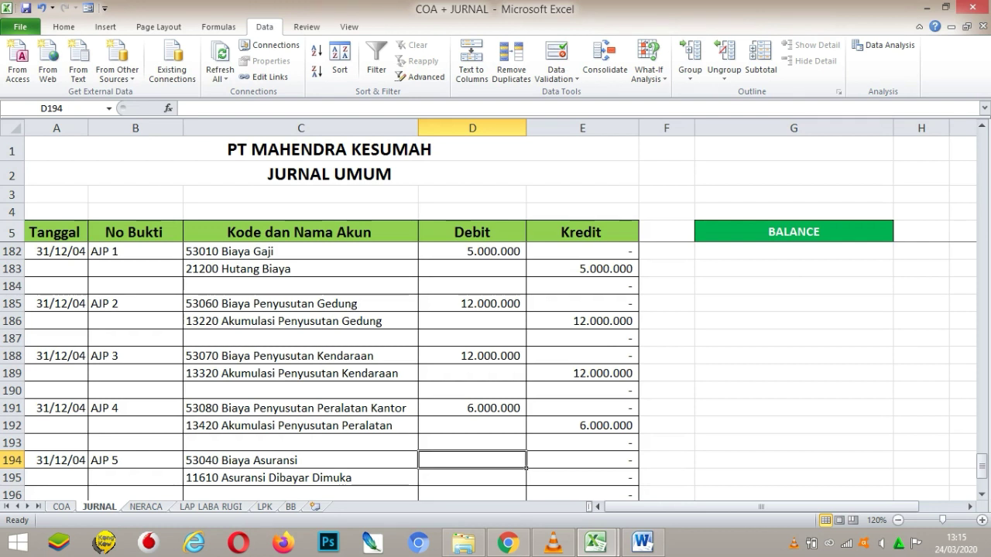
type("500000")
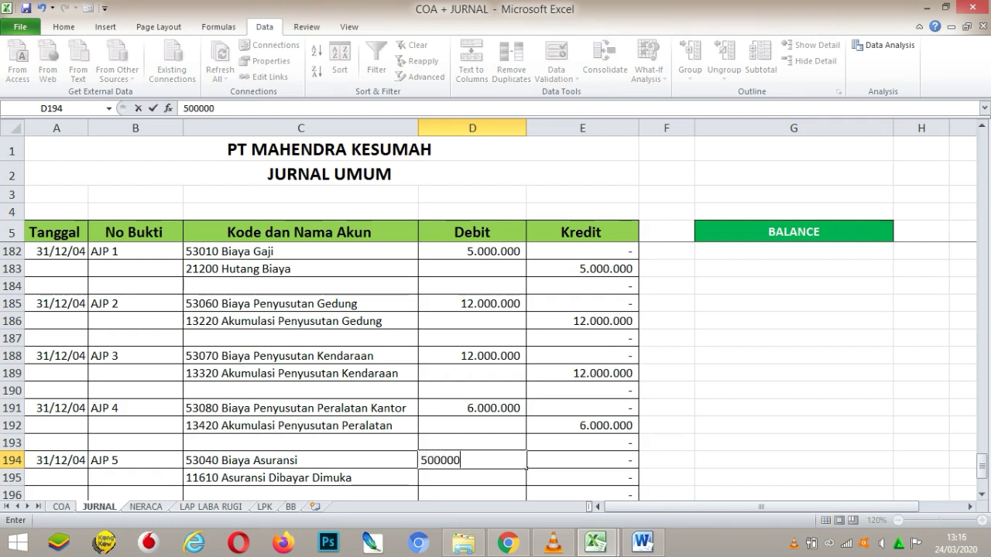
key("Return")
key("Return")
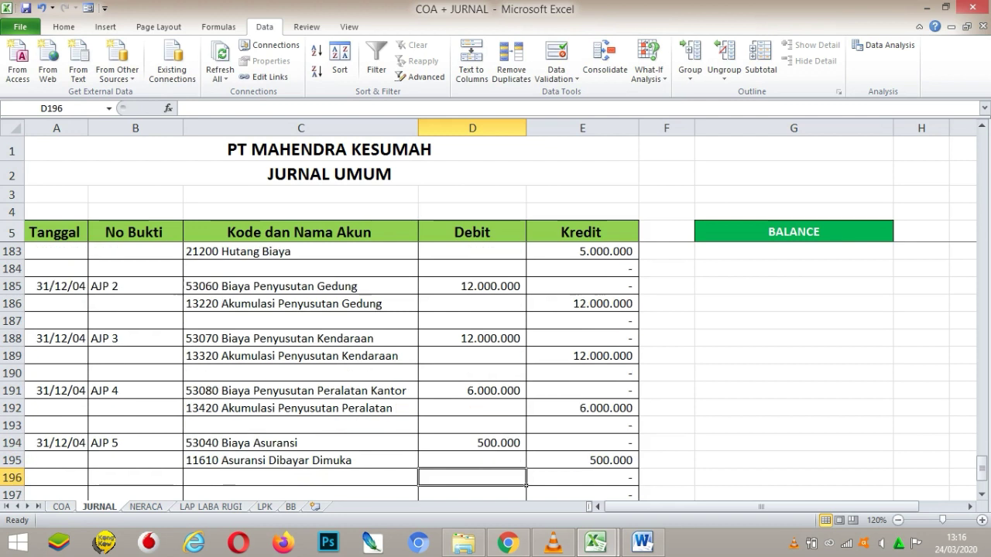
Start the sixth adjusting entry in row 197 with the date 31/12/2004 and the No Bukti AJP 6.
key("Down")
key("Left")
key("Left")
key("Left")
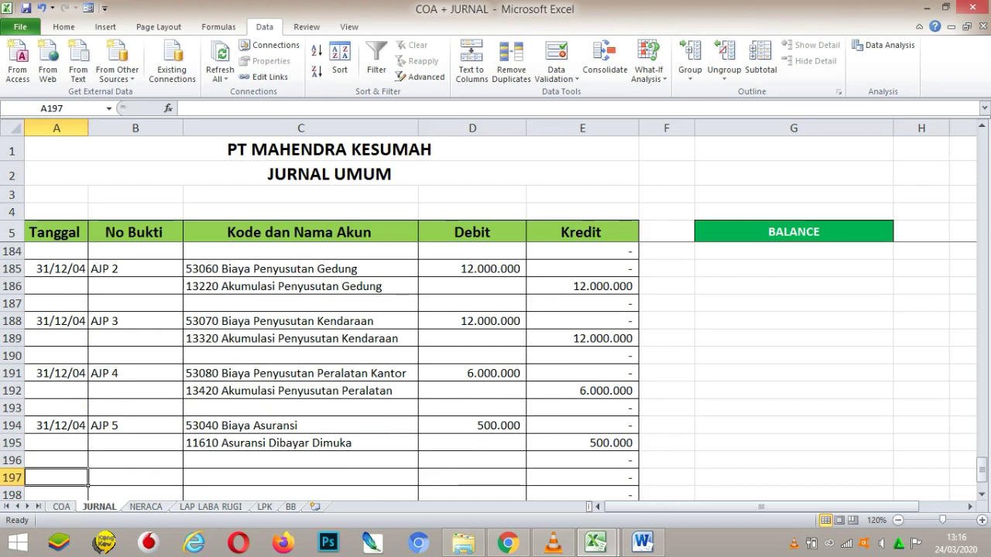
type("31")
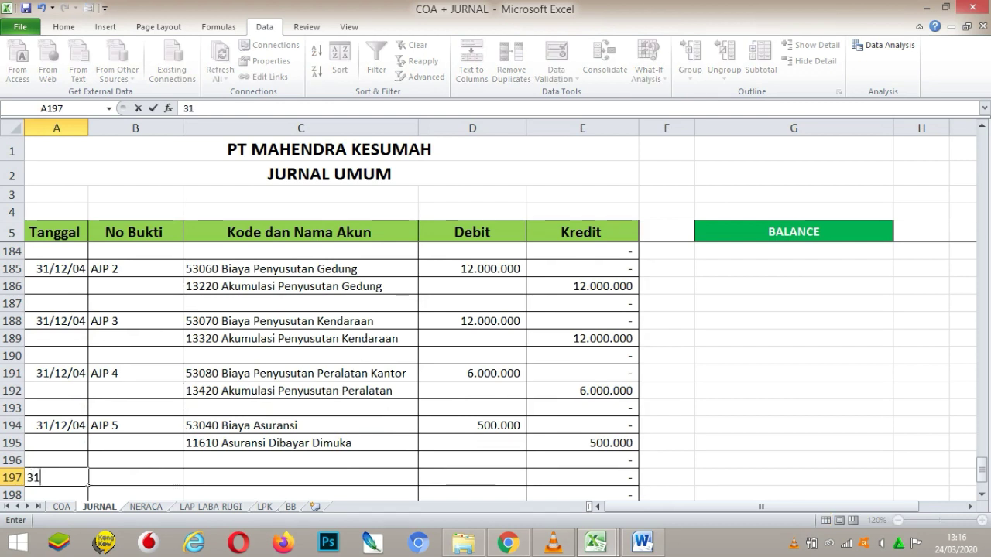
type("/12/2004")
key("Tab")
type("AJP 6")
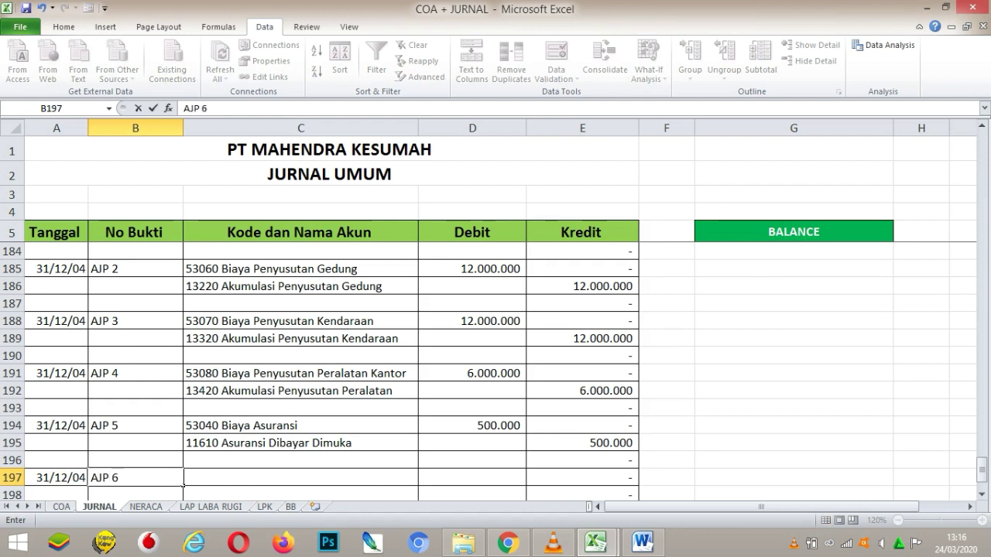
key("Tab")
Choose 53050 Biaya Perlengkapan as the AJP 6 debit account in C197.
left_click(419, 483)
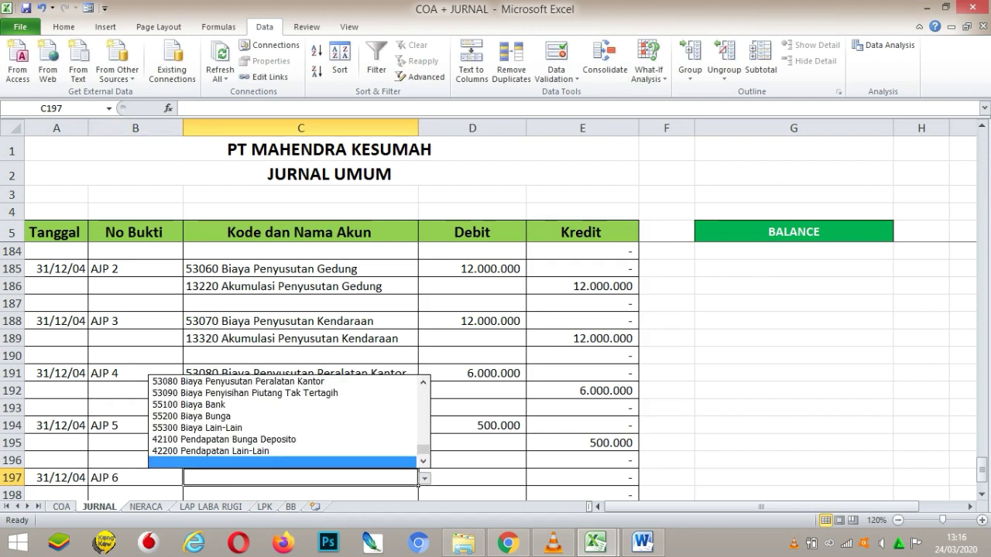
key("Up")
key("Up")
key("Up")
key("Up")
scroll(418, 486, "up", 3)
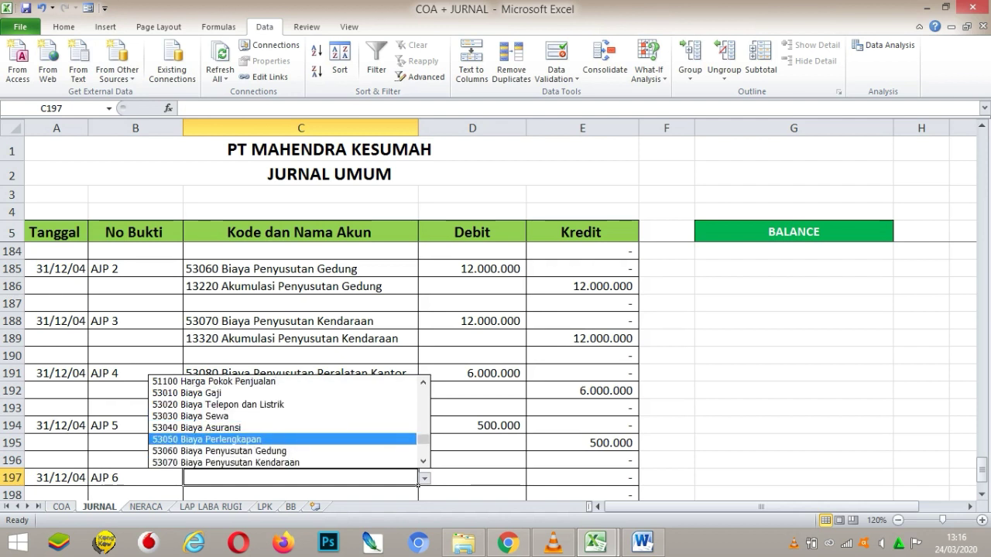
left_click(225, 439)
key("Return")
key("Tab")
key("Tab")
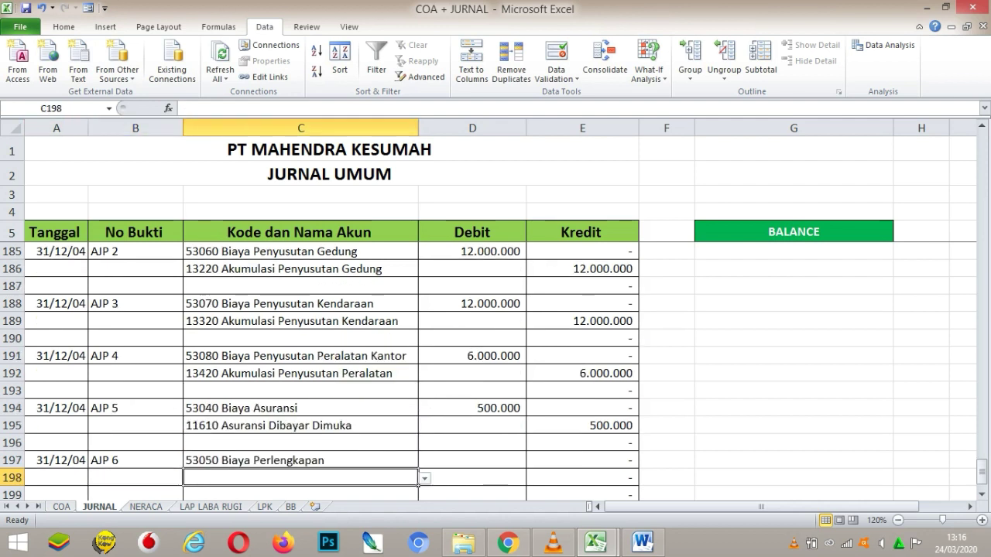
Choose 11410 Perlengkapan as the AJP 6 counter-account in C198, and go to the Debit cell D197.
left_click(418, 483)
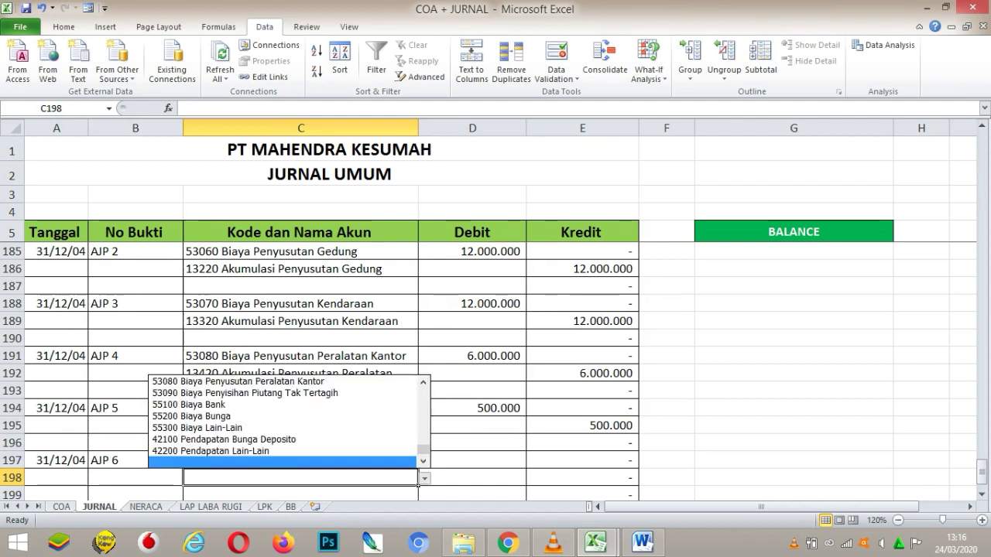
scroll(418, 483, "up", 3)
left_click(418, 483)
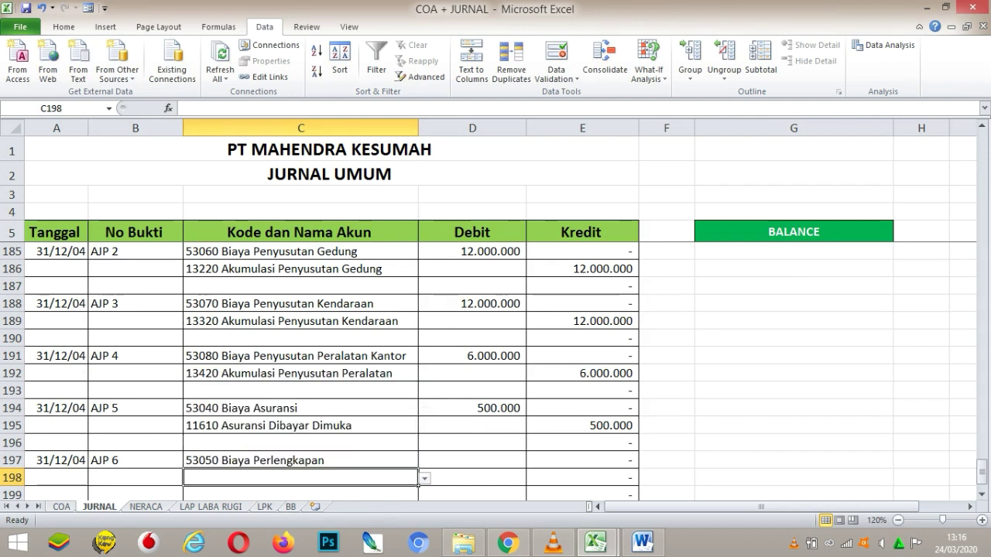
left_click(418, 483)
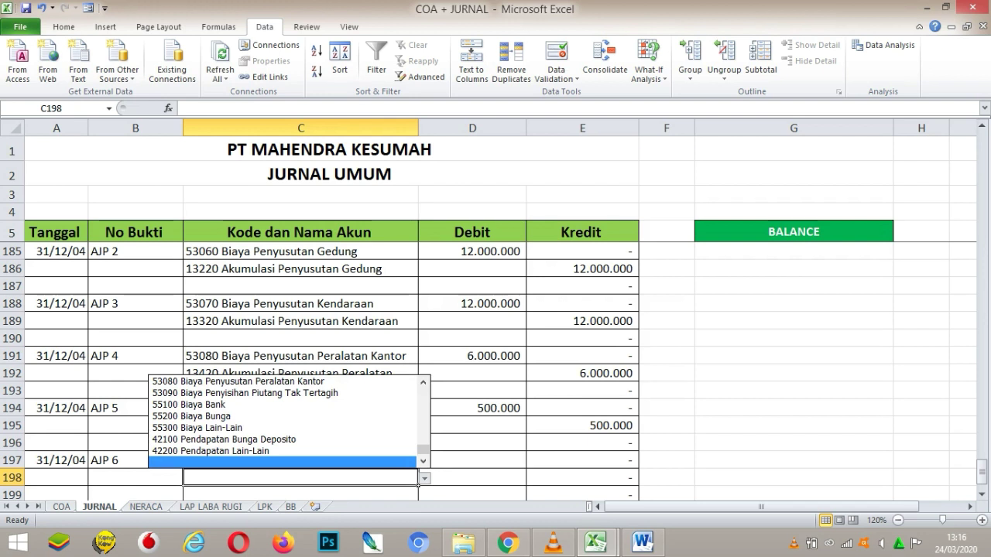
scroll(418, 483, "up", 3)
scroll(418, 485, "up", 3)
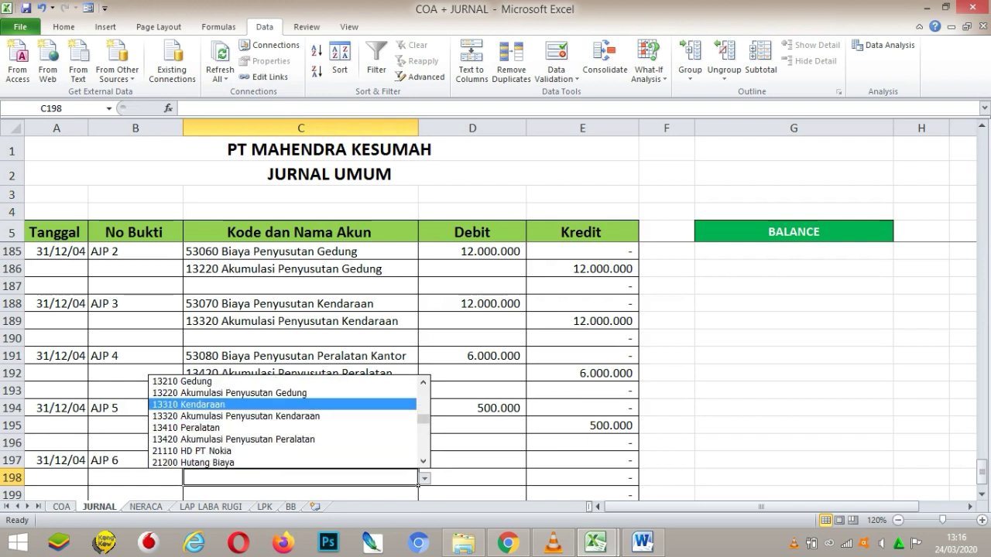
scroll(418, 485, "up", 3)
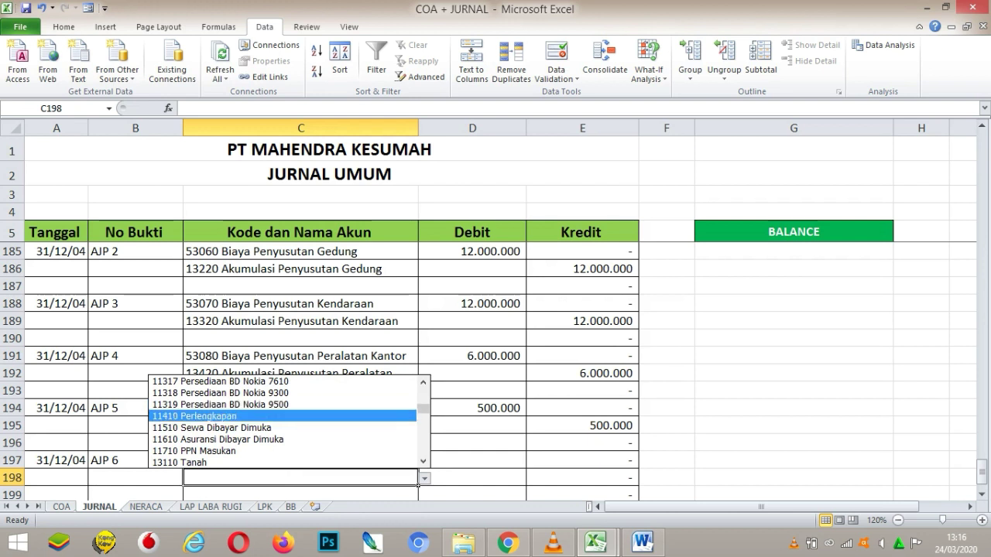
key("Return")
key("Right")
key("Up")
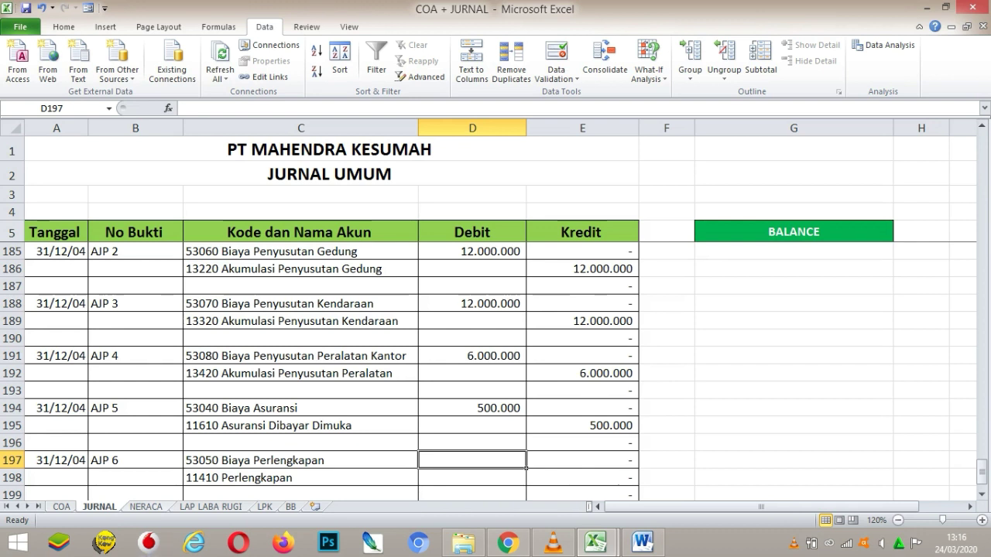
Check the Saldo Akhir of the 11410 Perlengkapan account in row 25 of the NERACA sheet.
key("ctrl+Page_Down")
left_click(212, 302)
left_click(212, 285)
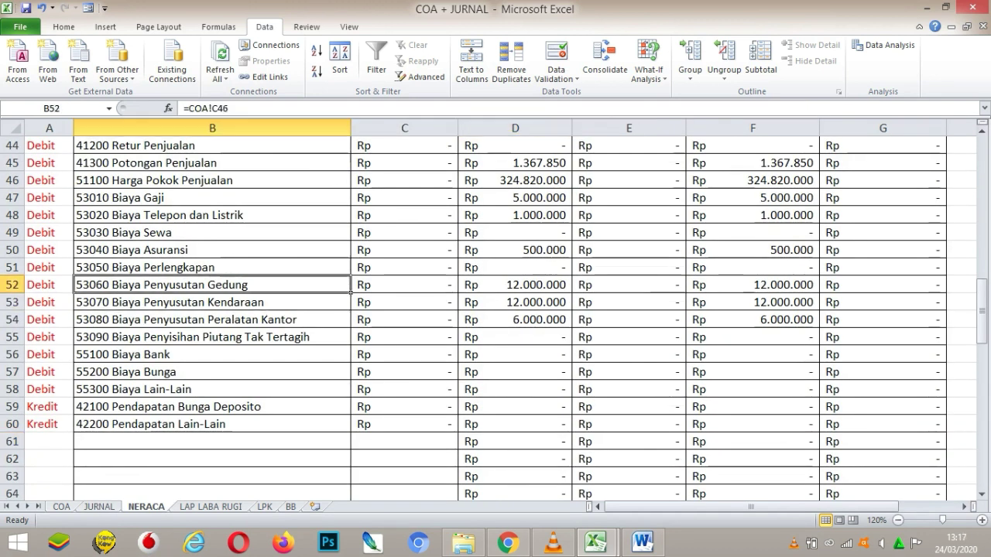
key("Up")
key("Up")
key("Up")
key("Up")
key("Up")
key("Up")
key("Up")
key("Up")
key("Up")
key("Up")
key("Up")
key("Up")
key("Up")
key("Up")
key("Up")
key("Up")
key("Up")
key("Up")
key("Up")
key("Up")
key("Up")
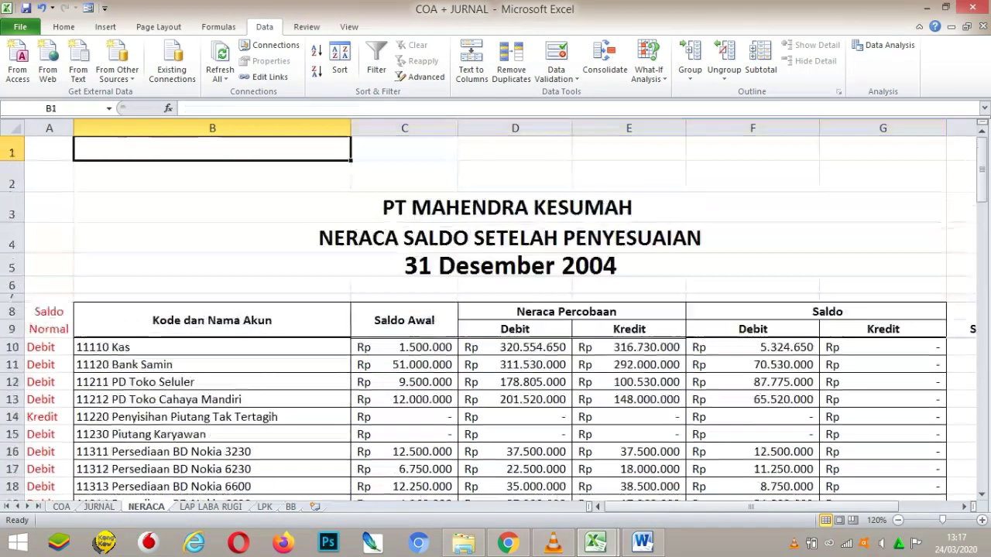
key("Down")
key("Down")
key("Down")
key("Down")
key("Down")
key("Down")
key("Down")
key("Down")
key("Down")
key("Down")
key("Down")
key("Down")
key("Down")
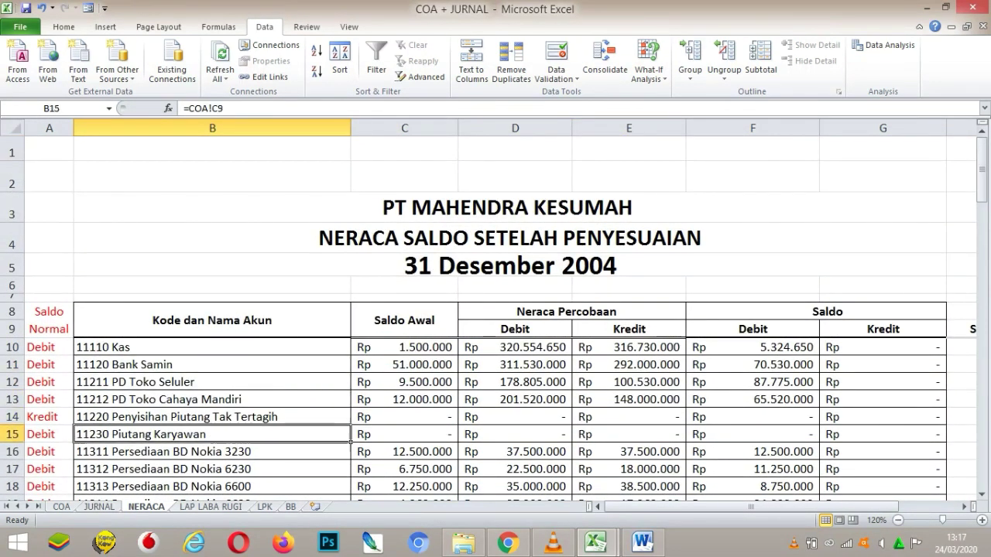
key("Down")
key("Down")
key("Down")
key("Down")
key("Down")
key("Down")
key("Down")
key("Down")
key("Down")
key("Down")
key("Down")
key("Right")
key("Right")
key("Right")
key("Right")
key("Right")
key("Right")
key("Right")
key("Left")
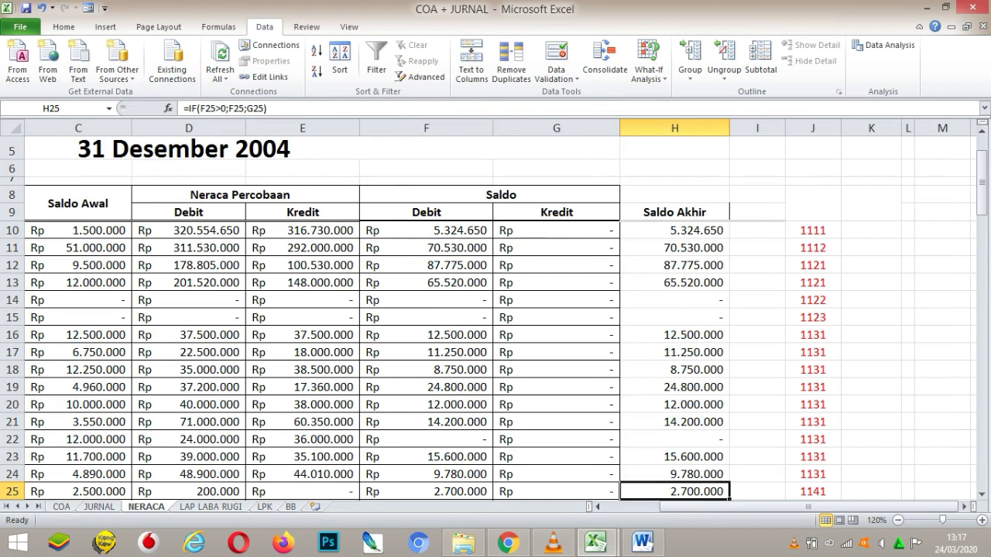
Return to the JURNAL sheet and enter 200000 as the AJP 6 Debit amount in D197.
key("ctrl+Page_Up")
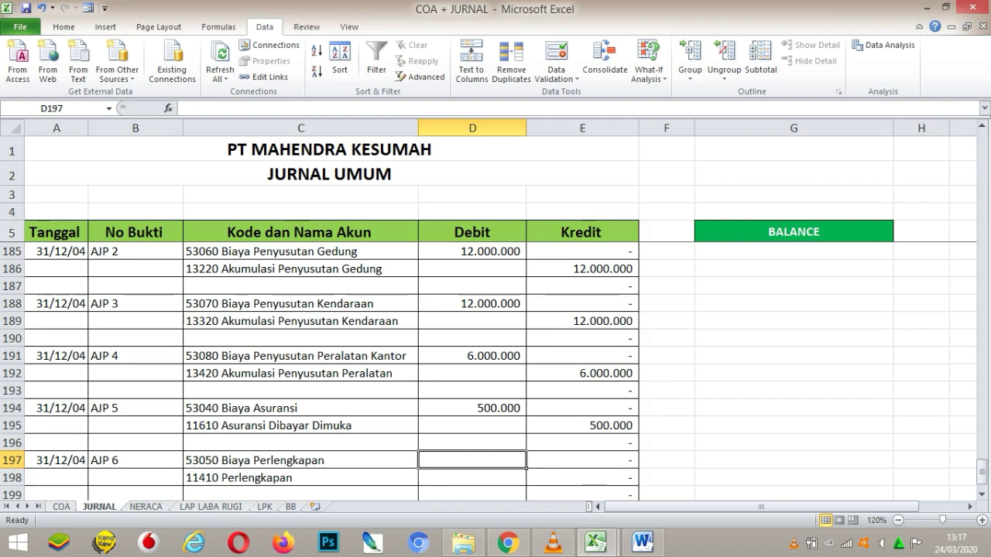
type("200000")
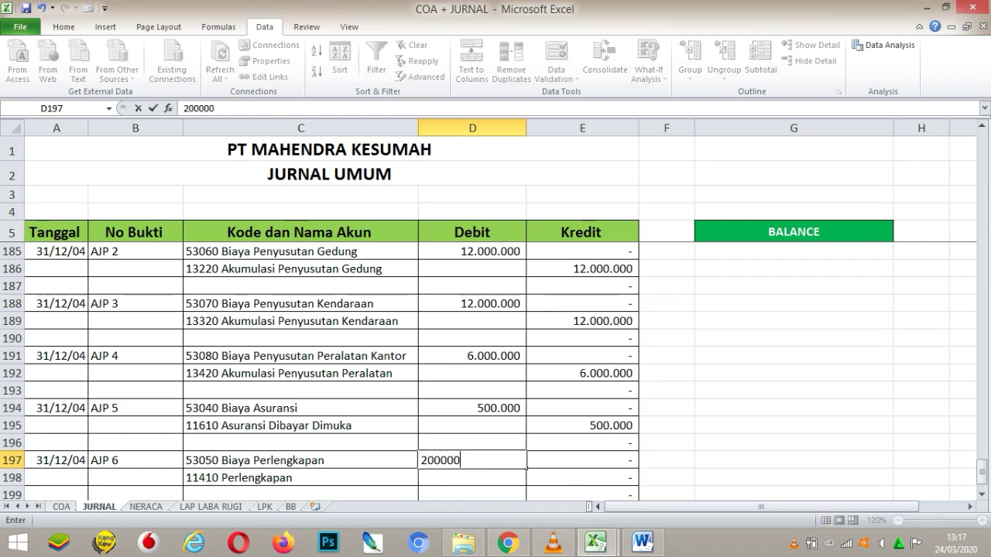
key("Return")
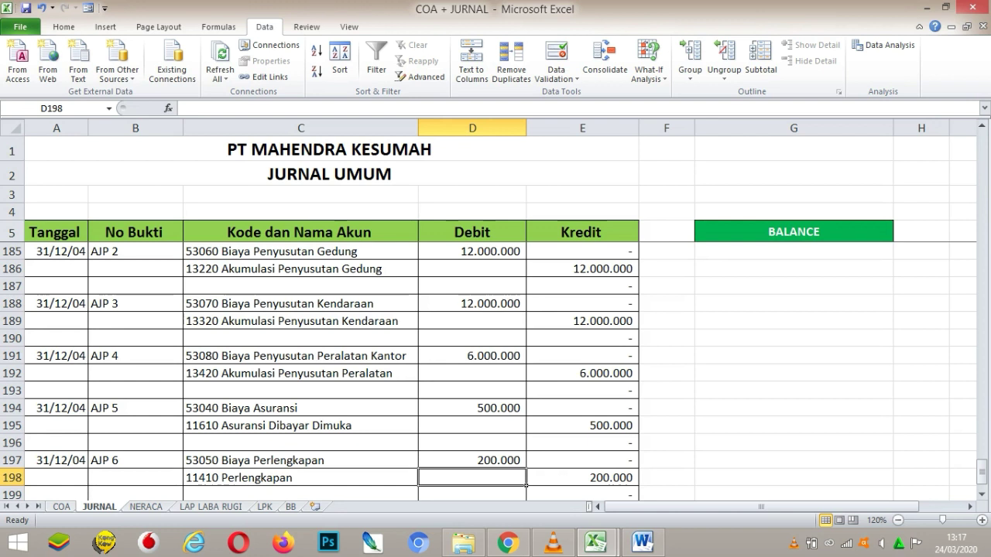
left_click(300, 478)
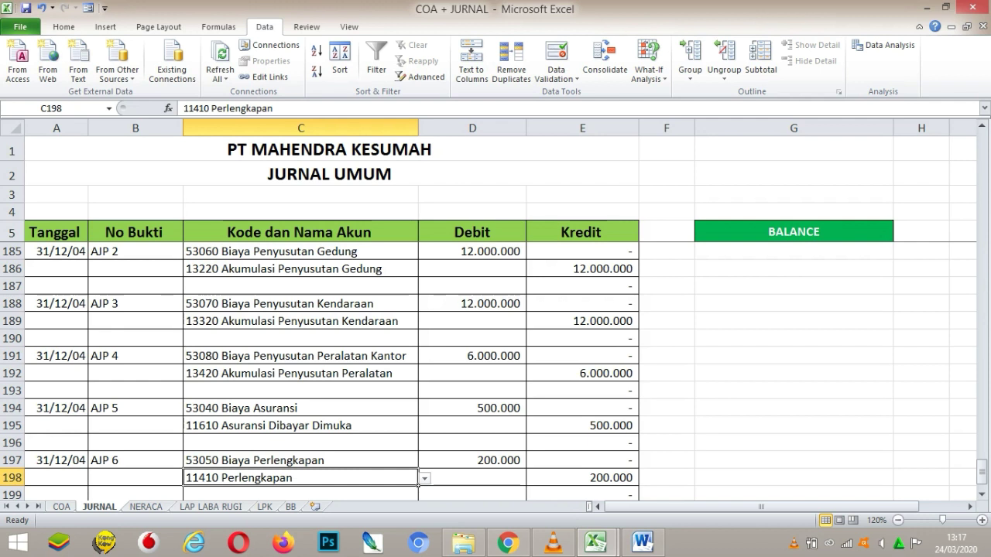
key("Down")
key("Down")
key("Down")
key("Down")
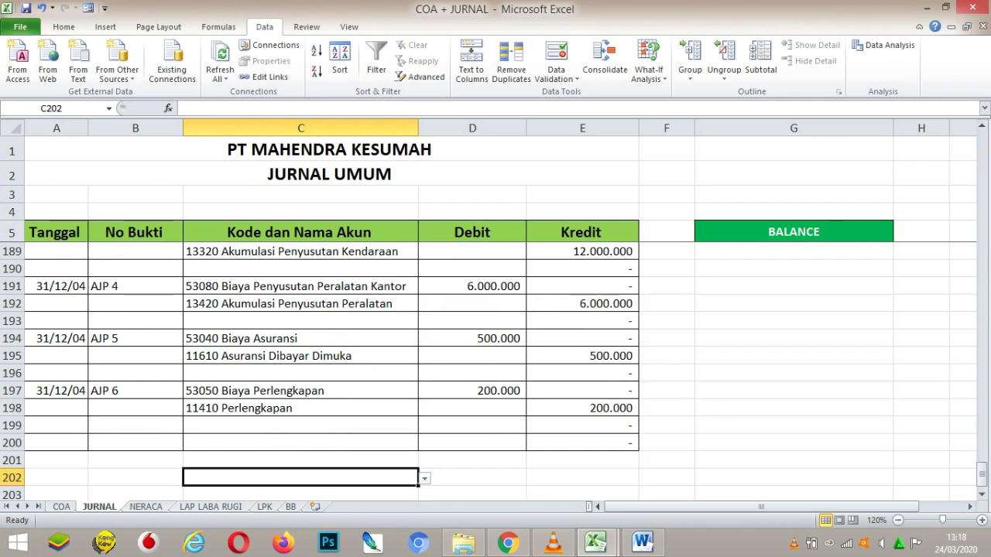
Switch to the NERACA sheet and look through its account rows down to the expense and other-income accounts.
left_click(145, 507)
left_click(189, 421)
key("Left")
key("Left")
key("Left")
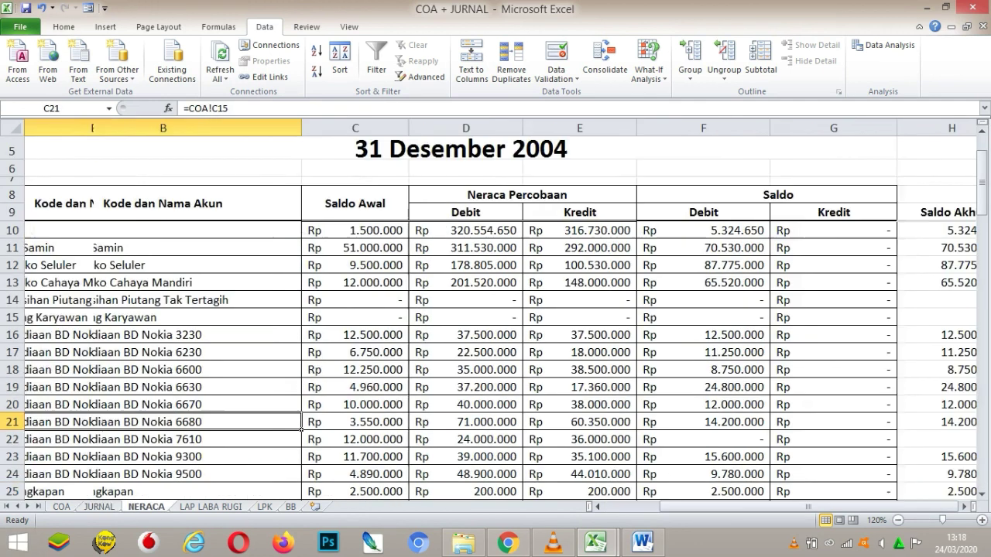
key("Down")
key("Down")
key("Down")
key("Down")
key("Down")
key("Down")
key("Down")
key("Down")
key("Down")
key("Down")
key("Down")
key("Down")
key("Down")
key("Down")
key("Down")
key("Down")
key("Down")
key("Down")
key("Down")
key("Down")
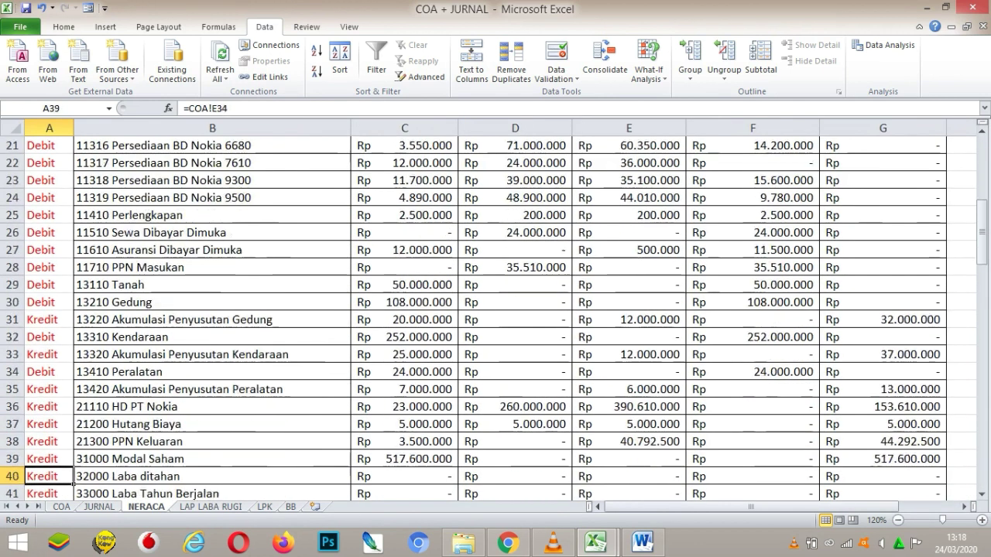
key("Down")
key("Down")
key("Down")
key("Down")
key("Down")
key("Down")
key("Down")
key("Down")
key("Down")
key("Down")
key("Down")
key("Down")
key("Right")
key("Right")
key("Right")
key("Right")
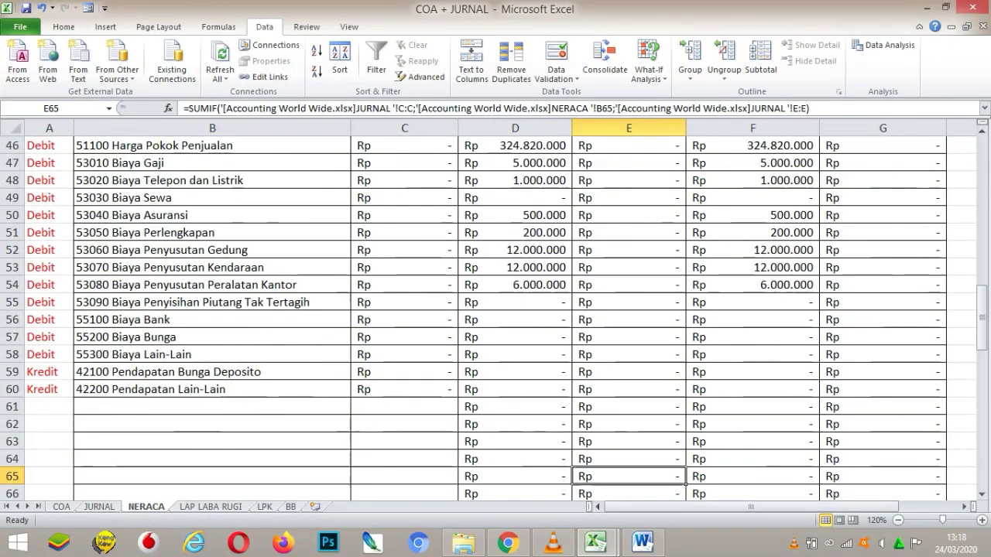
Check the Neraca Percobaan Debit amounts of the three depreciation expense accounts by selecting D52:D54.
key("Up")
key("Up")
key("Up")
key("Up")
key("Up")
key("Up")
key("Up")
key("Up")
key("Up")
key("Up")
key("Up")
key("Up")
key("Left")
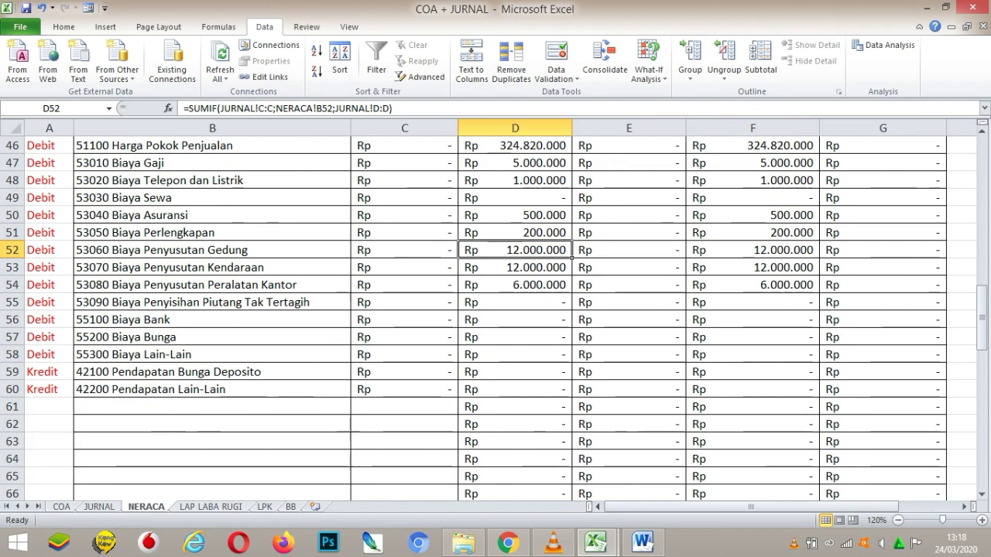
key("shift+Down")
key("shift+Down")
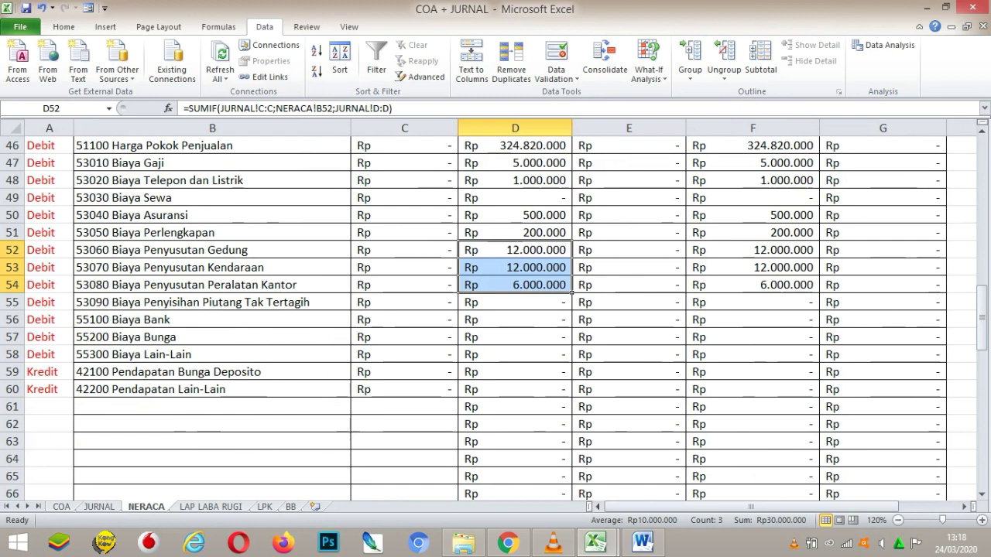
Review the Debit column from 41100 Penjualan down to the insurance, supplies and depreciation expense accounts.
key("Up")
key("Up")
key("Up")
key("Up")
key("Up")
key("Up")
key("Up")
key("Up")
key("Up")
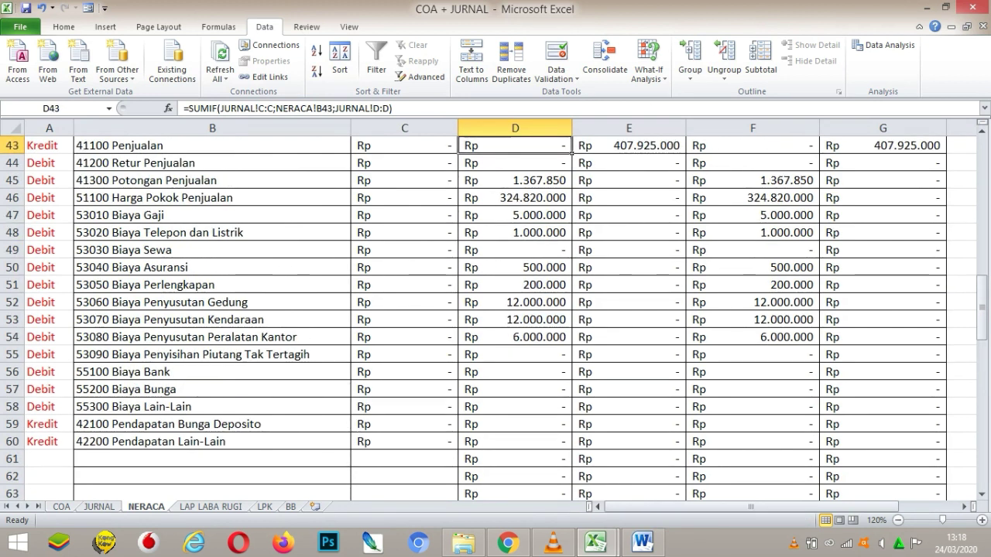
key("Down")
key("Down")
key("Down")
key("Down")
key("Down")
key("Down")
key("Down")
key("Down")
key("Down")
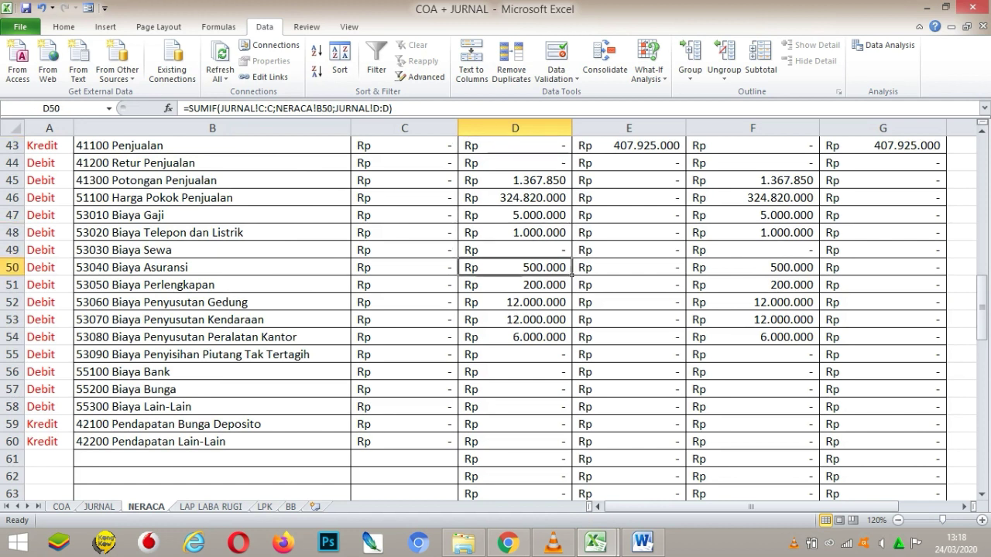
Check the Kredit amounts of the accumulated depreciation accounts in rows 31 to 35 and the liability accounts below them.
key("Up")
key("Up")
key("Up")
key("Up")
key("Up")
key("Up")
key("Up")
key("Up")
key("Up")
key("Up")
key("Up")
key("Up")
key("Up")
key("Up")
key("Up")
key("Up")
key("Up")
key("Up")
key("Up")
key("Up")
key("Up")
key("Up")
key("Up")
key("Up")
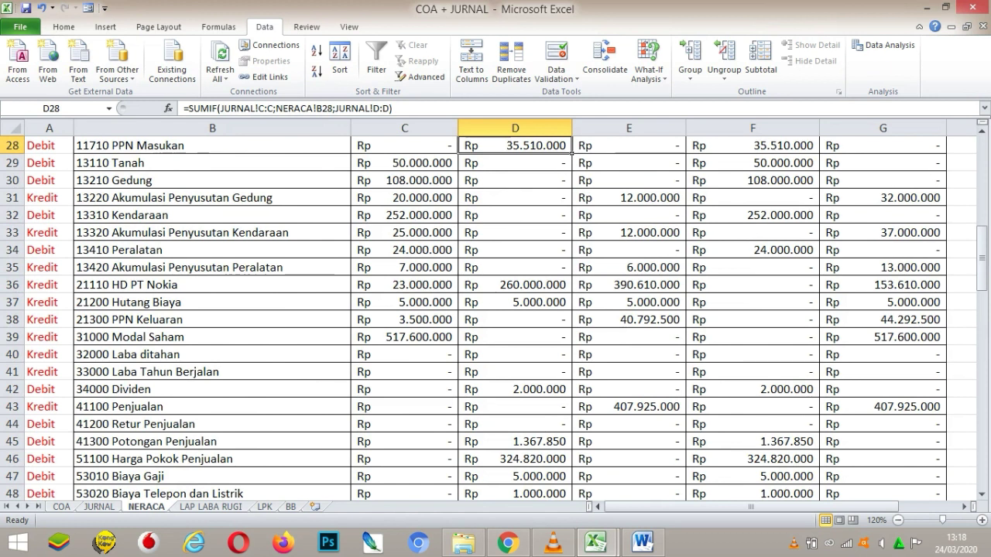
left_click(629, 198)
left_click(629, 233)
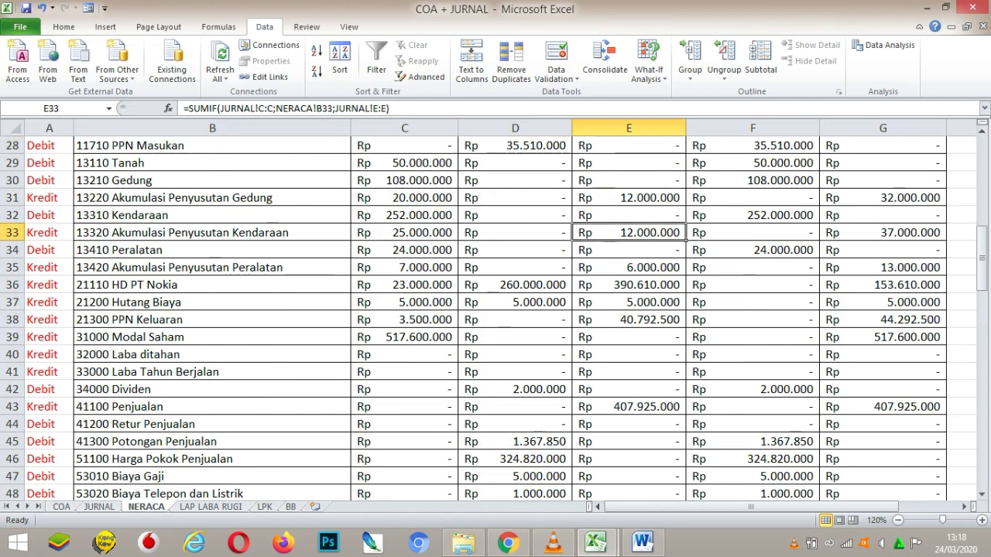
key("Down")
key("Down")
key("Up")
key("Down")
key("Down")
key("Down")
key("Down")
key("Down")
key("Down")
key("Up")
key("Up")
key("Up")
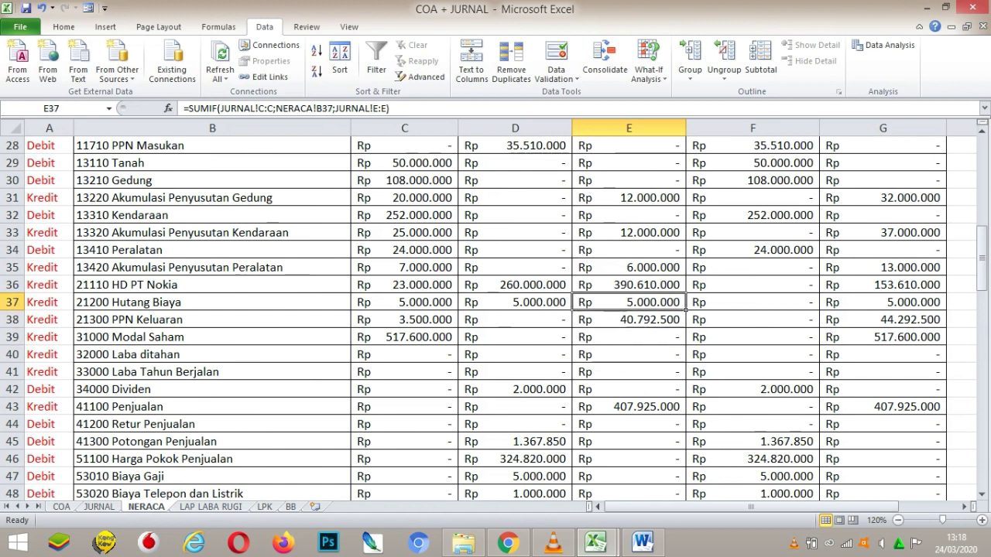
Check the Kredit amounts of 11610 Asuransi Dibayar Dimuka, 11410 Perlengkapan and 11510 Sewa Dibayar Dimuka in column E.
key("Up")
key("Up")
key("Up")
key("Up")
key("Up")
key("Up")
key("Up")
key("Up")
key("Up")
key("Up")
key("Up")
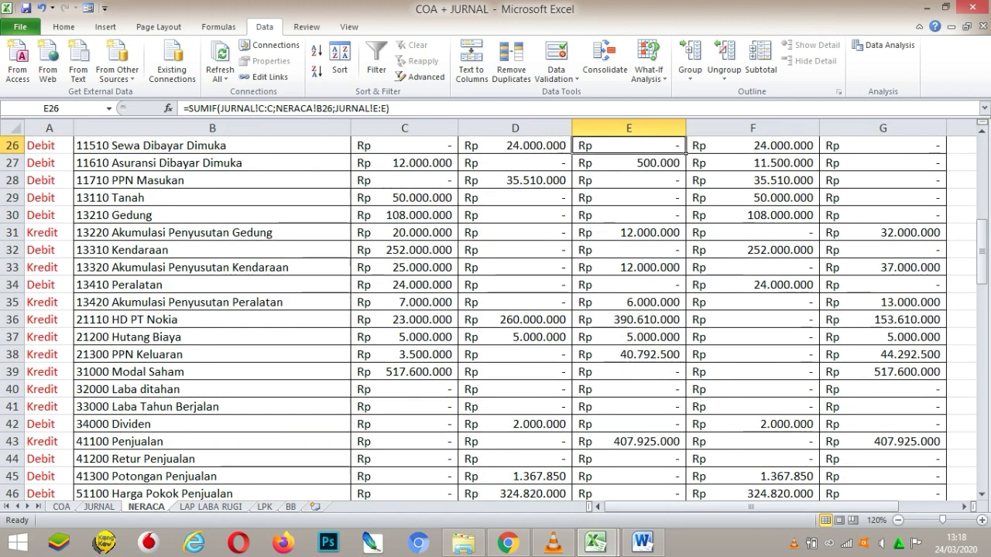
key("Up")
key("Up")
key("Up")
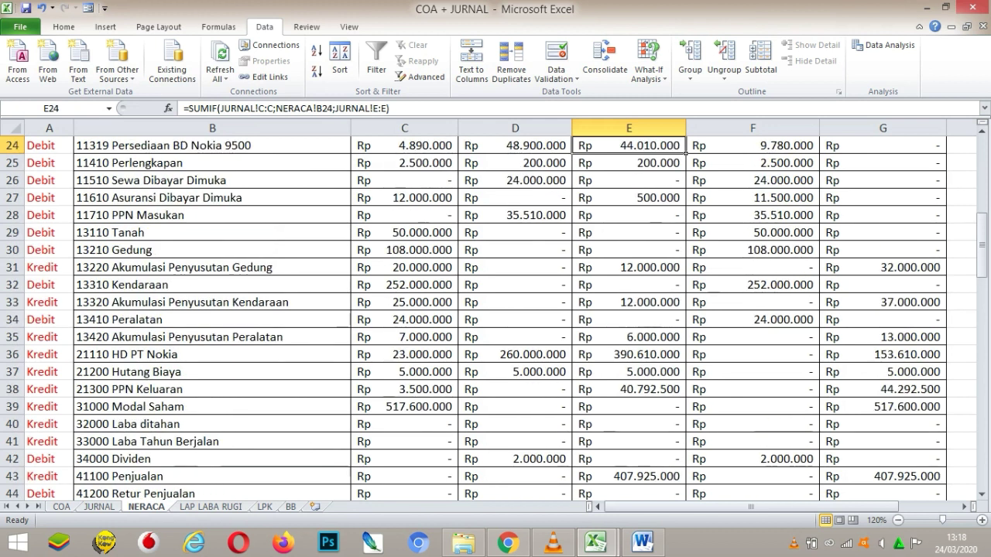
key("Up")
key("Down")
key("Down")
key("Down")
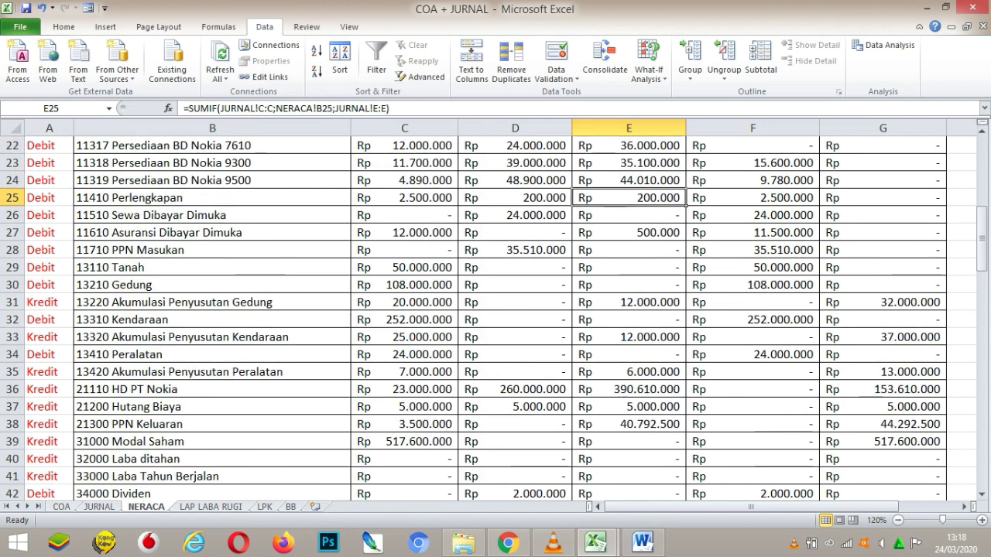
key("Down")
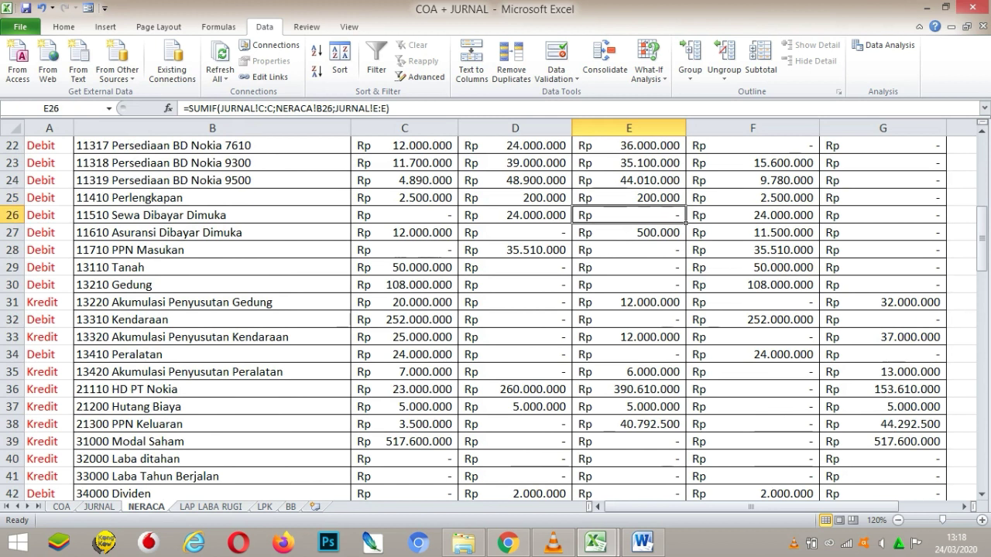
Review the Saldo Debit balances in column F from 11510 Sewa Dibayar Dimuka up to the table header.
key("Right")
key("Up")
key("Up")
key("Up")
key("Up")
key("Up")
key("Up")
key("Up")
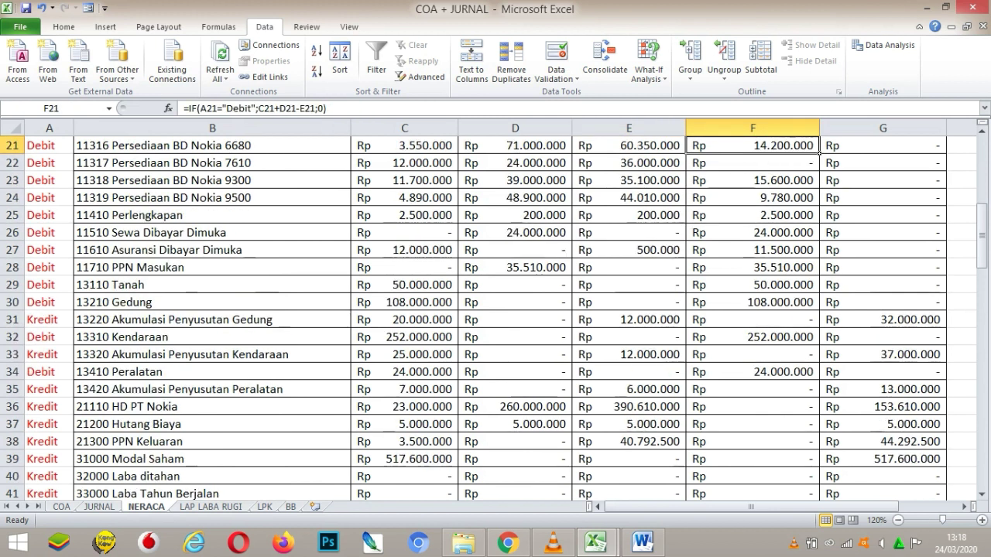
key("Up")
key("Up")
key("Up")
key("Up")
key("Up")
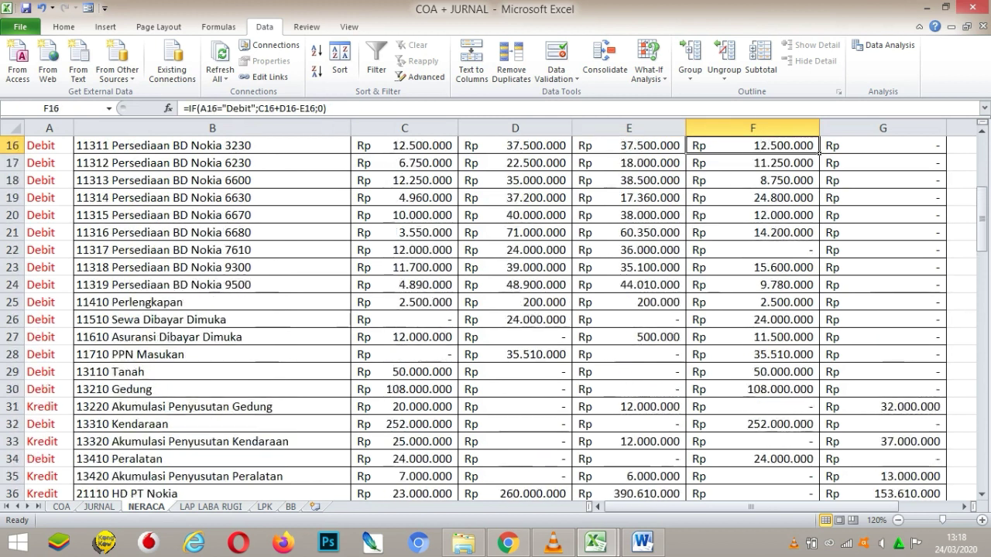
key("Up")
key("Up")
key("Up")
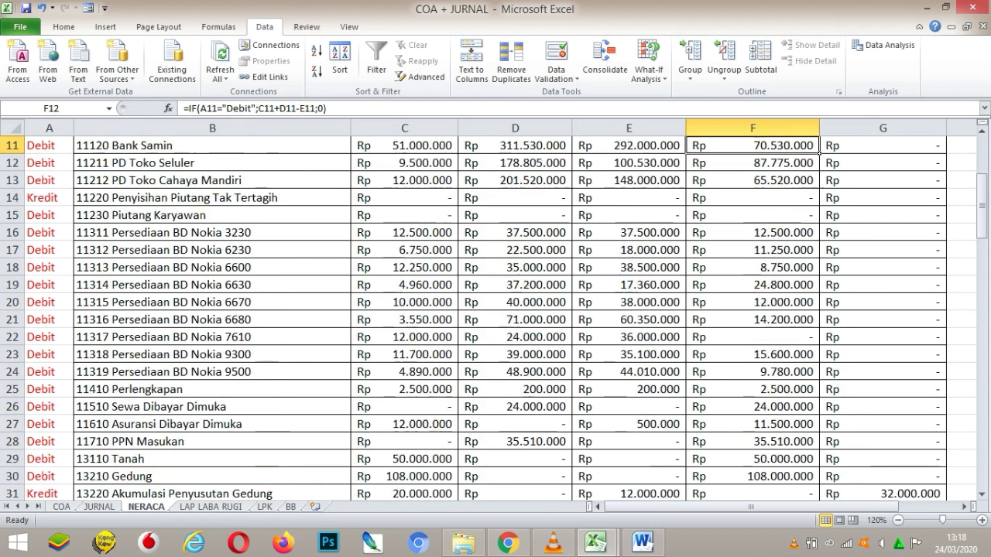
key("Up")
key("Up")
key("Up")
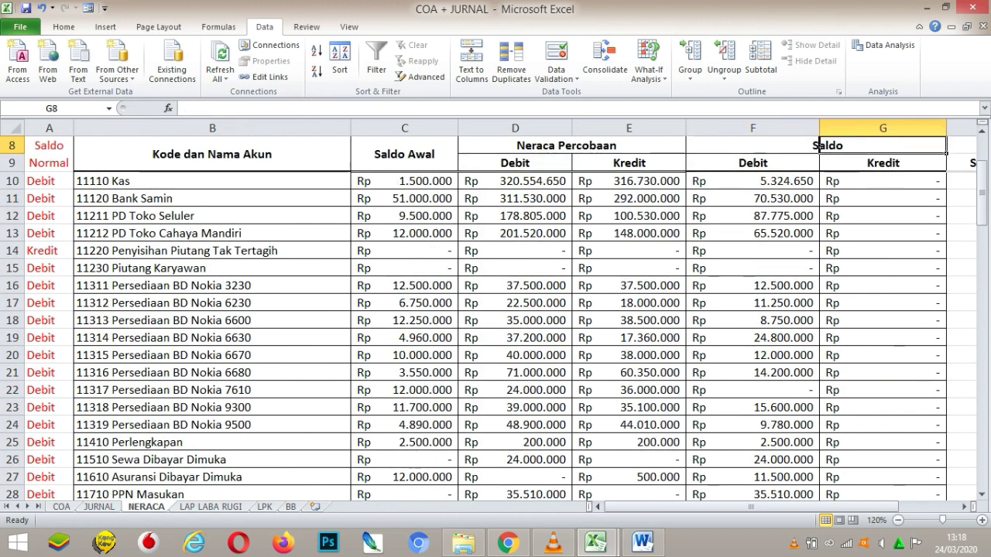
Inspect the Saldo Akhir formula in H10 and compare the Kredit cells E26, E24 and E13.
key("Right")
key("Right")
key("Down")
key("Down")
key("Left")
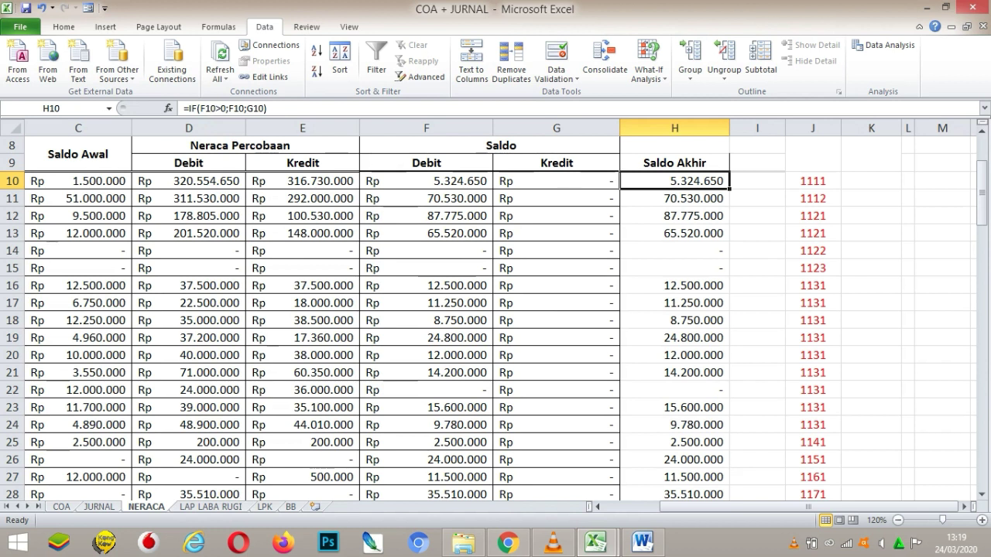
left_click(302, 459)
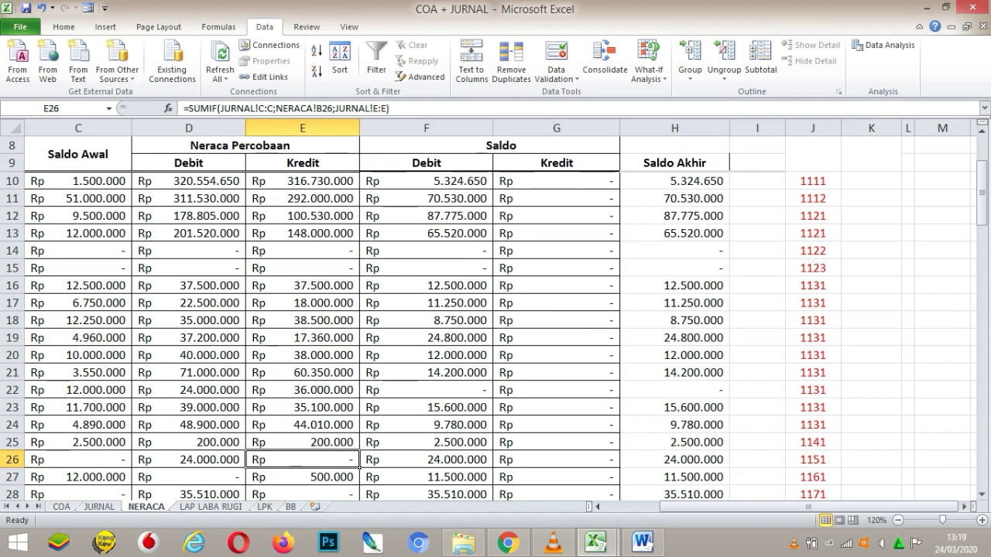
left_click(302, 425)
left_click(302, 233)
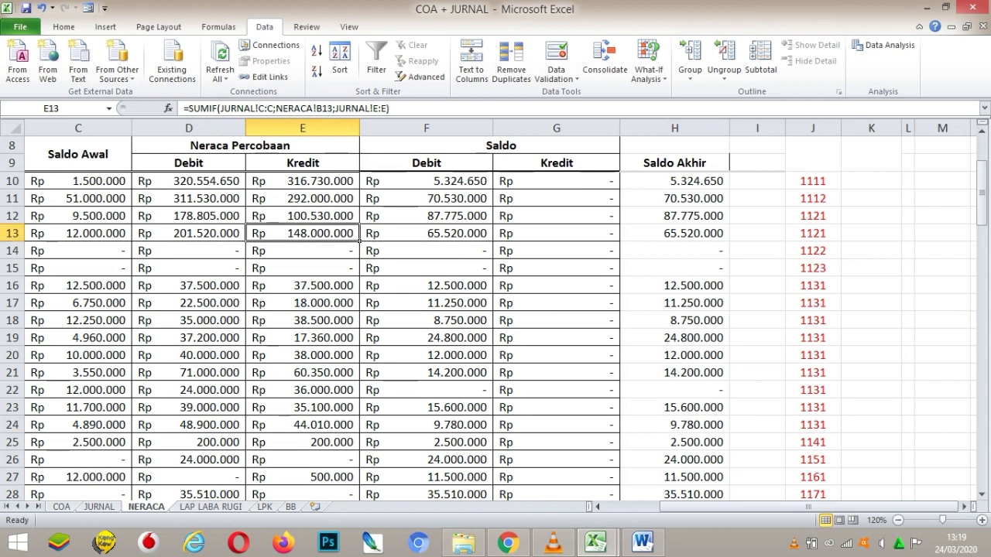
left_click(674, 181)
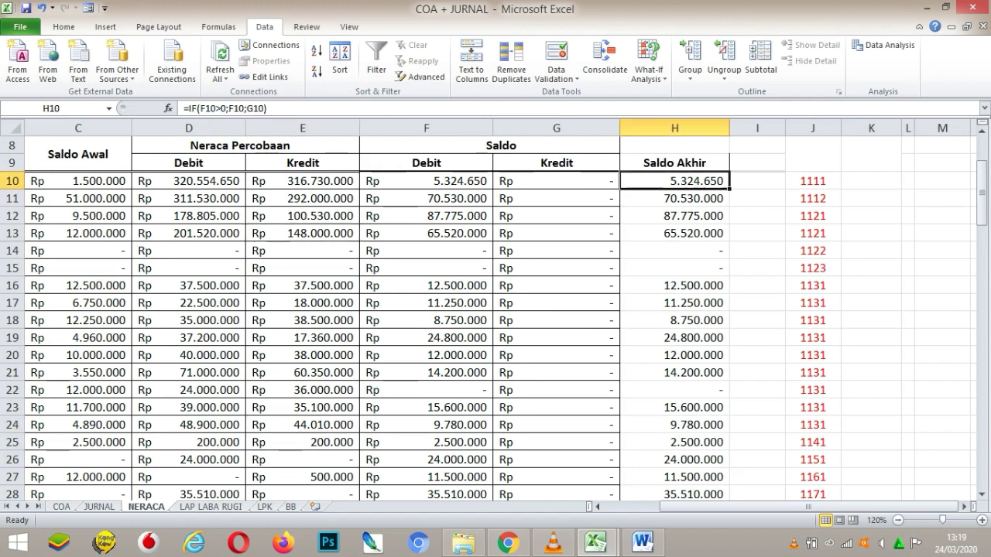
Review the Saldo Akhir values in column H of NERACA from row 10 down past the last account.
key("Down")
key("Down")
key("Down")
key("Down")
key("Down")
key("Down")
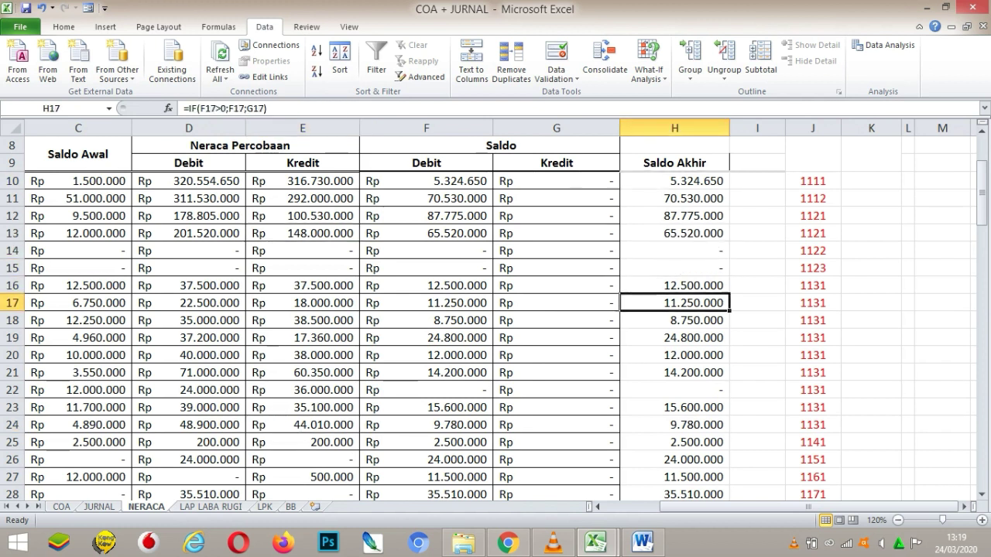
key("Down")
key("Down")
key("Down")
key("Down")
key("Down")
key("Down")
key("Down")
key("Down")
key("Down")
key("Down")
key("Down")
key("Down")
key("Down")
key("Down")
key("Down")
key("Down")
key("Down")
key("Down")
key("Down")
key("Down")
key("Down")
key("Down")
key("Down")
key("Down")
key("Down")
key("Down")
key("Down")
key("Down")
key("Down")
key("Down")
key("Down")
key("Down")
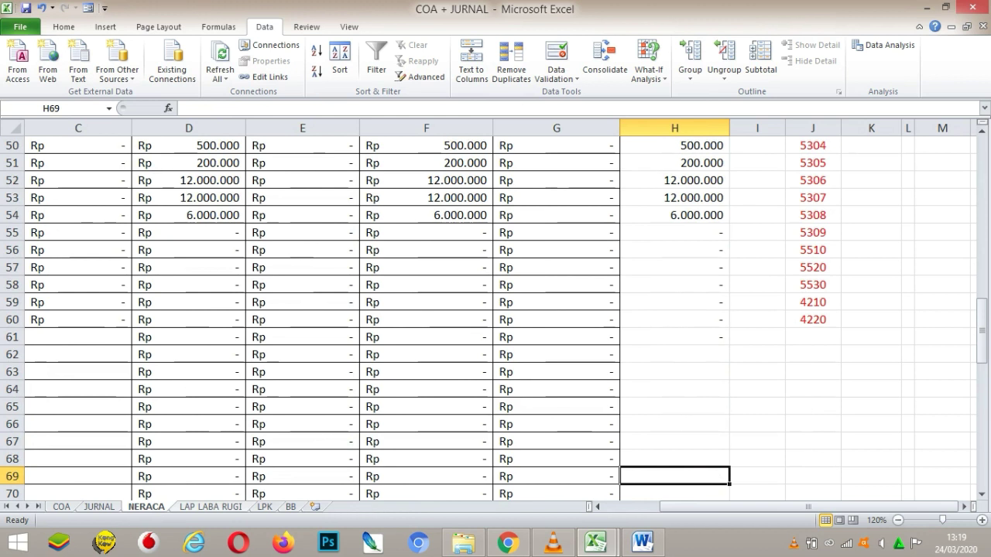
Switch to the LAP LABA RUGI sheet and examine the Laporan Laba Rugi heading rows in A1 to A3.
key("ctrl+Page_Down")
key("ctrl+Page_Down")
key("ctrl+Page_Up")
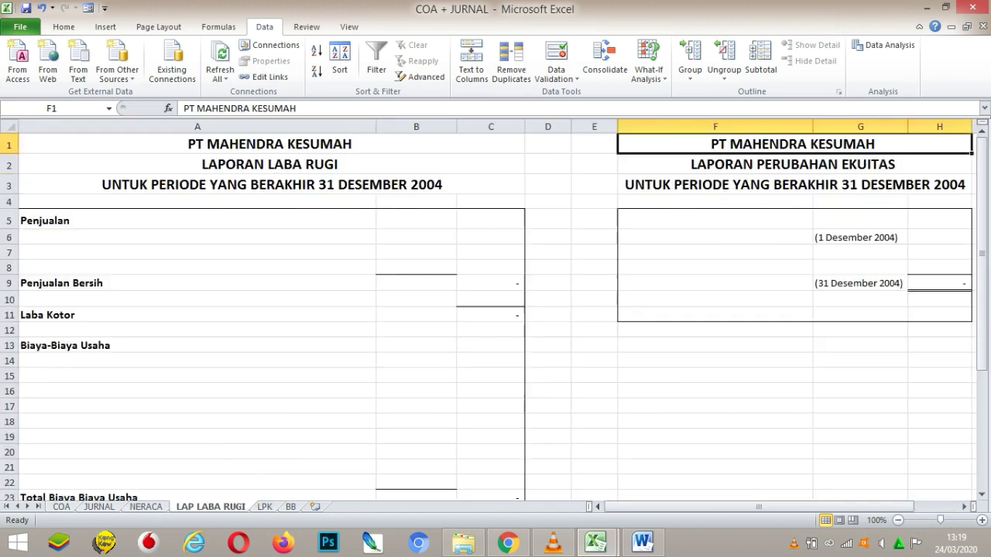
left_click(193, 361)
key("Up")
key("Up")
key("Up")
key("Up")
key("Up")
key("Up")
key("Up")
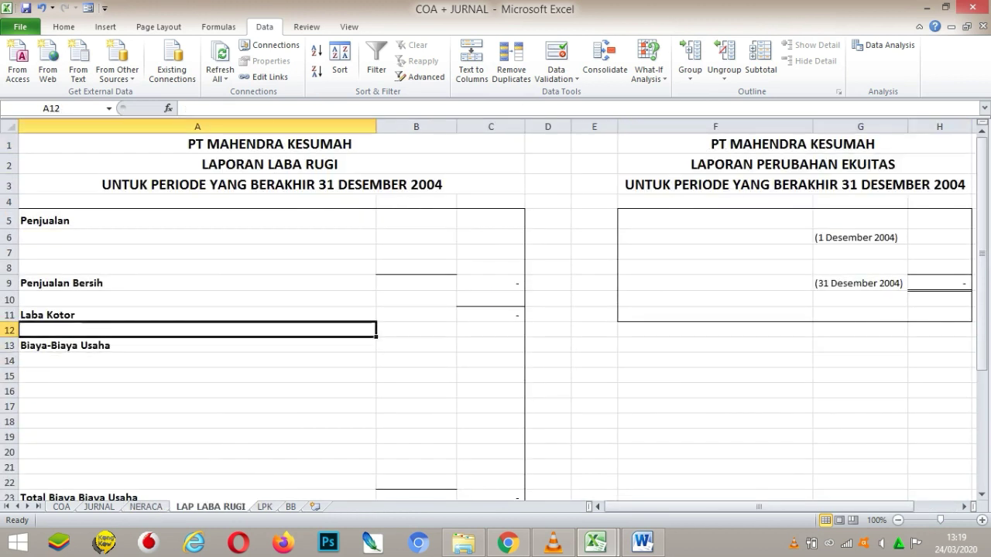
key("Up")
key("Up")
key("Up")
key("Up")
key("Up")
key("Up")
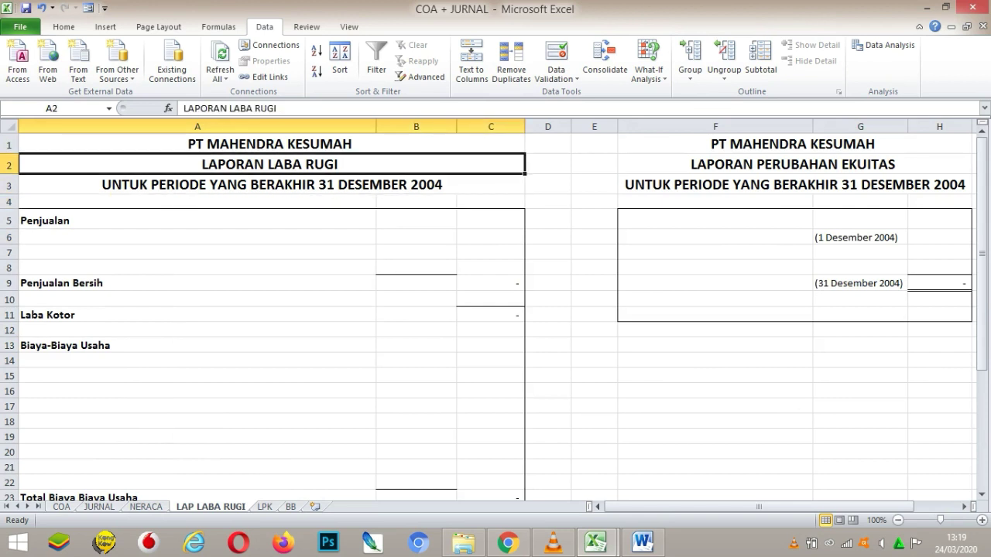
key("Down")
key("Down")
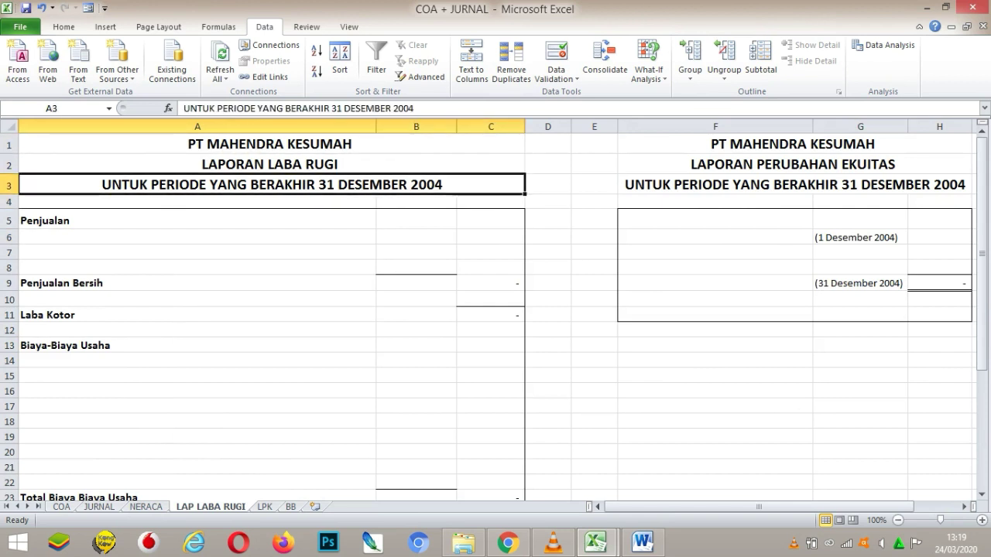
Examine the Laporan Perubahan Ekuitas heading and period lines beside the income statement.
key("Down")
key("Right")
key("Right")
key("Right")
key("Right")
key("Up")
key("Right")
key("Up")
key("Up")
key("Down")
key("Left")
key("Left")
key("Left")
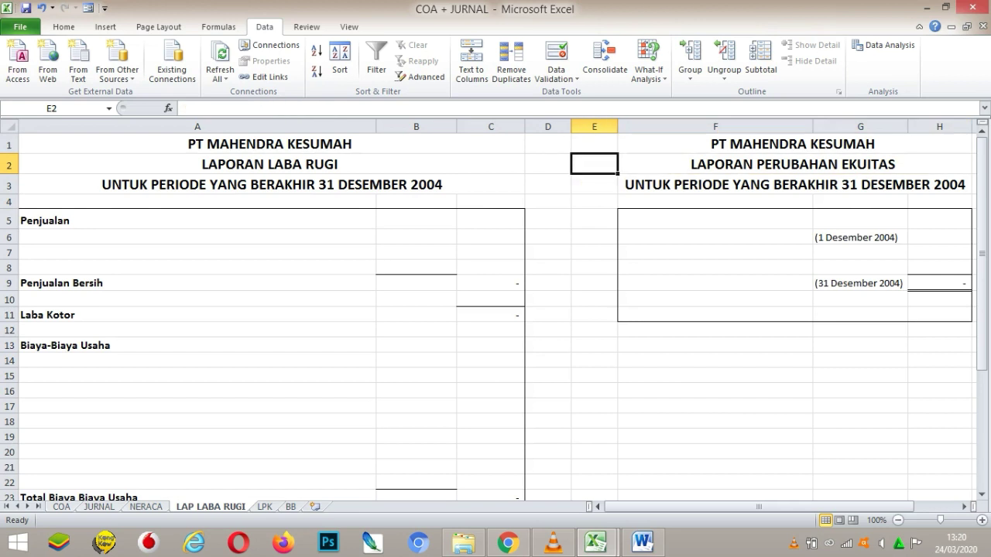
key("Right")
key("Right")
key("Right")
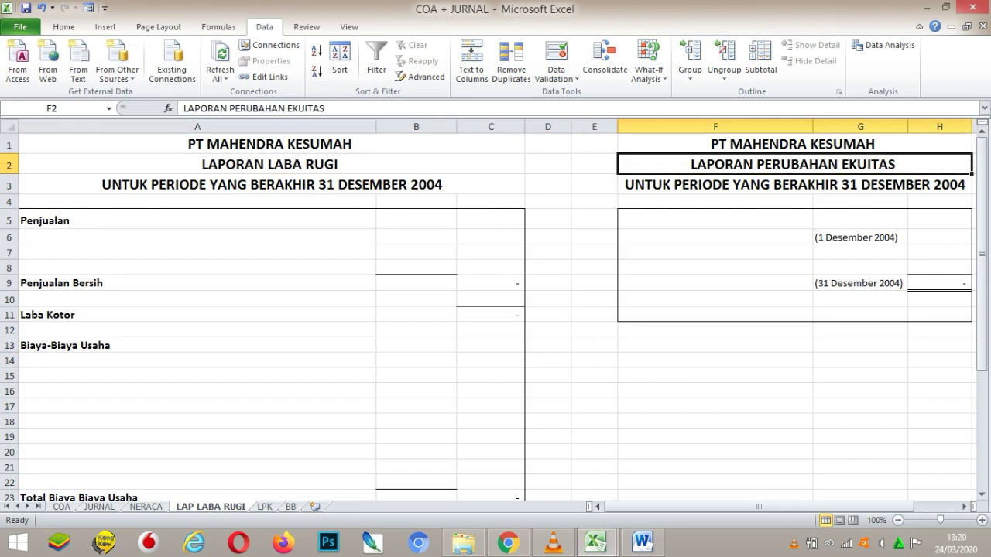
key("Down")
key("Down")
key("Down")
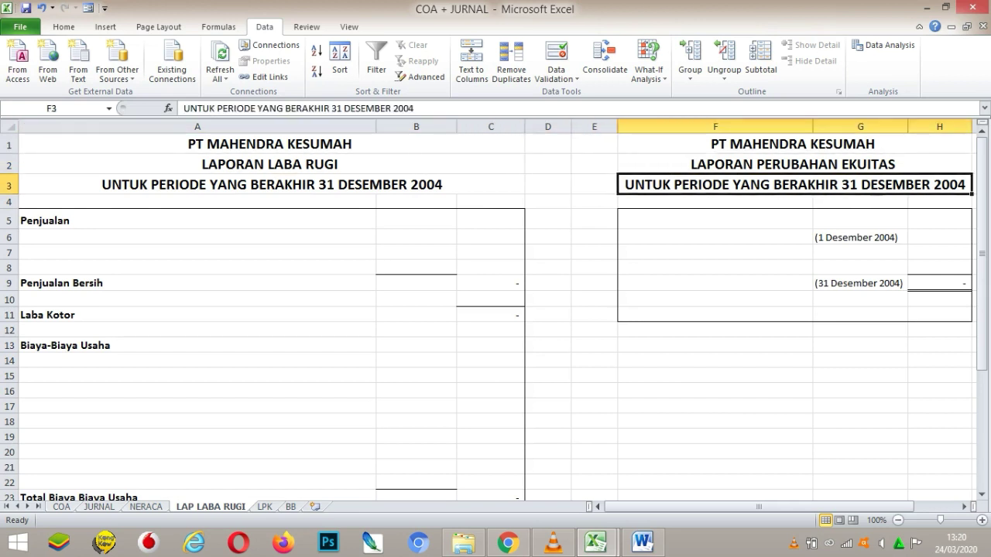
key("Down")
key("Down")
Examine the Laporan Laba Rugi template in columns A to C from Penjualan through Laba Bersih.
key("Left")
key("Left")
key("Left")
key("Left")
key("Left")
key("Up")
key("Up")
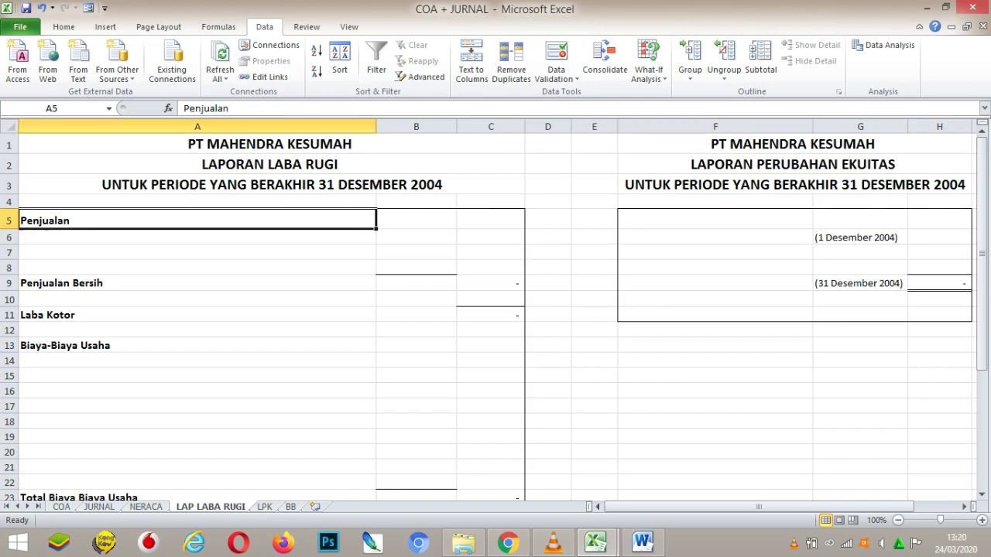
key("shift+Down")
key("shift+Down")
key("shift+Right")
key("shift+Right")
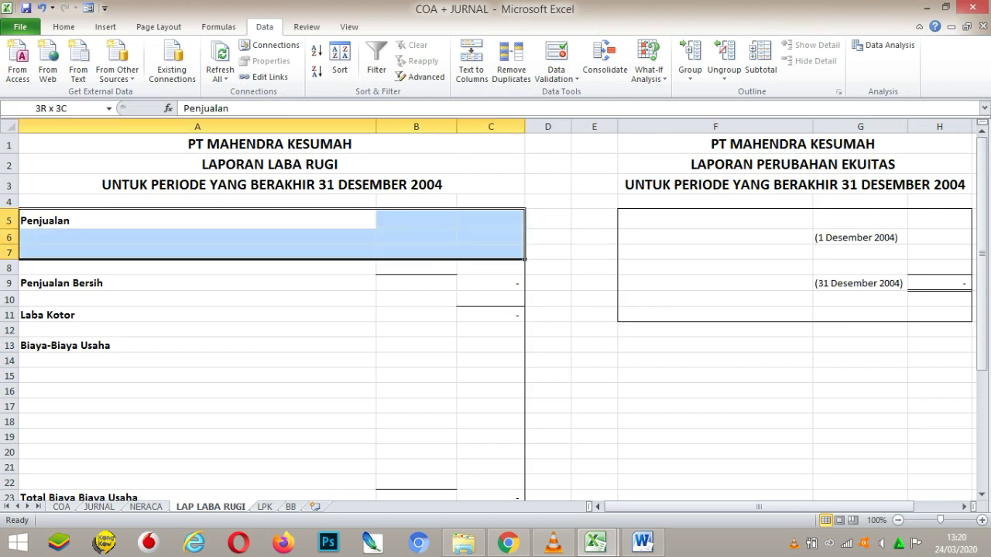
key("shift+Down")
key("shift+Down")
key("shift+Down")
key("shift+Down")
key("shift+Down")
key("shift+Down")
key("shift+Down")
key("shift+Down")
key("shift+Down")
key("shift+Down")
key("shift+Down")
key("shift+Down")
key("shift+Down")
key("shift+Down")
key("shift+Down")
key("shift+Down")
key("shift+Down")
key("shift+Down")
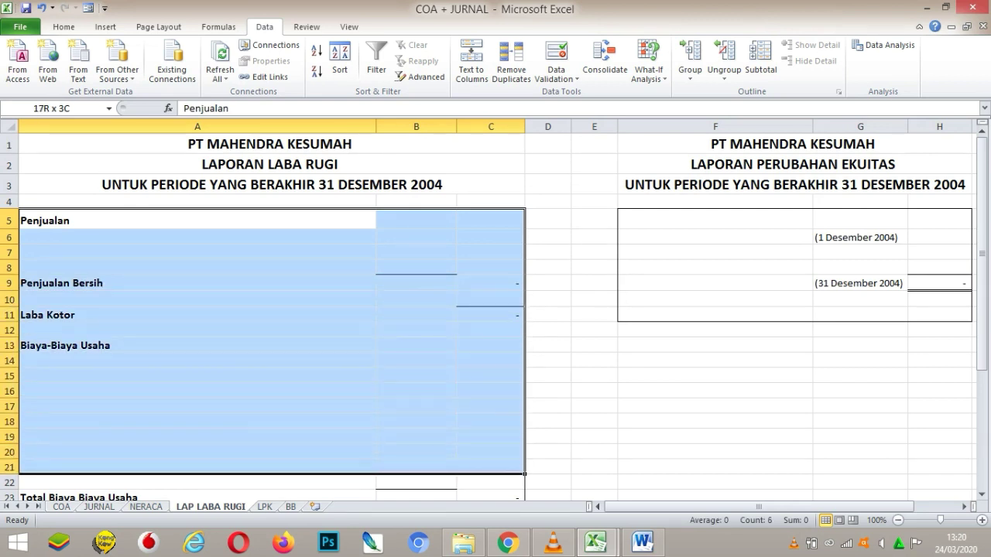
key("shift+Down")
key("shift+Down")
key("shift+Down")
key("shift+Down")
key("shift+Down")
key("shift+Down")
key("shift+Down")
key("shift+Down")
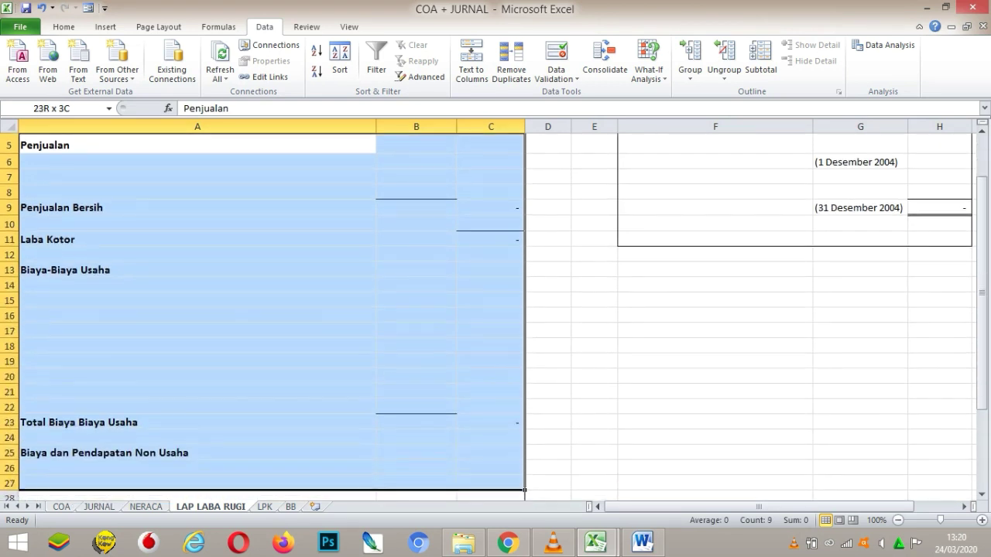
key("shift+Down")
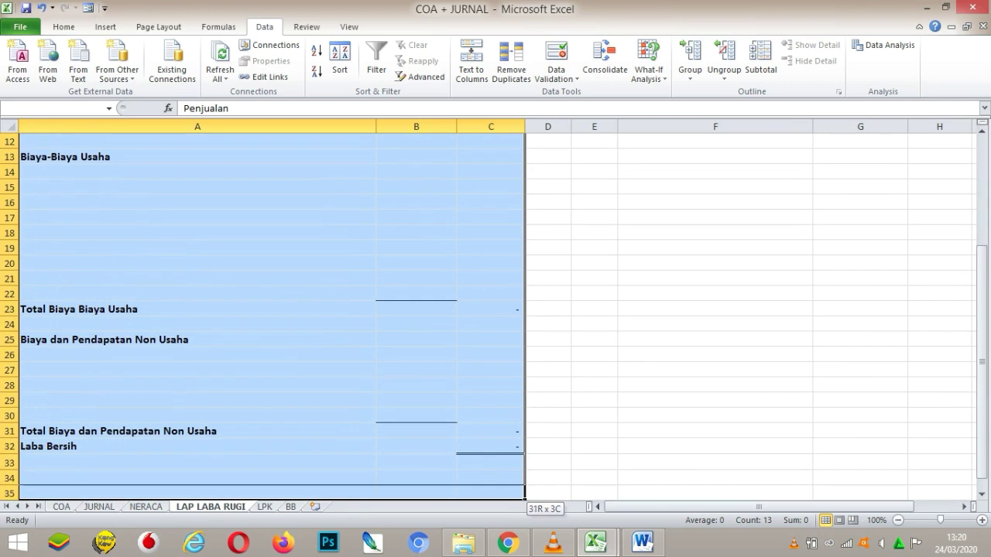
key("Up")
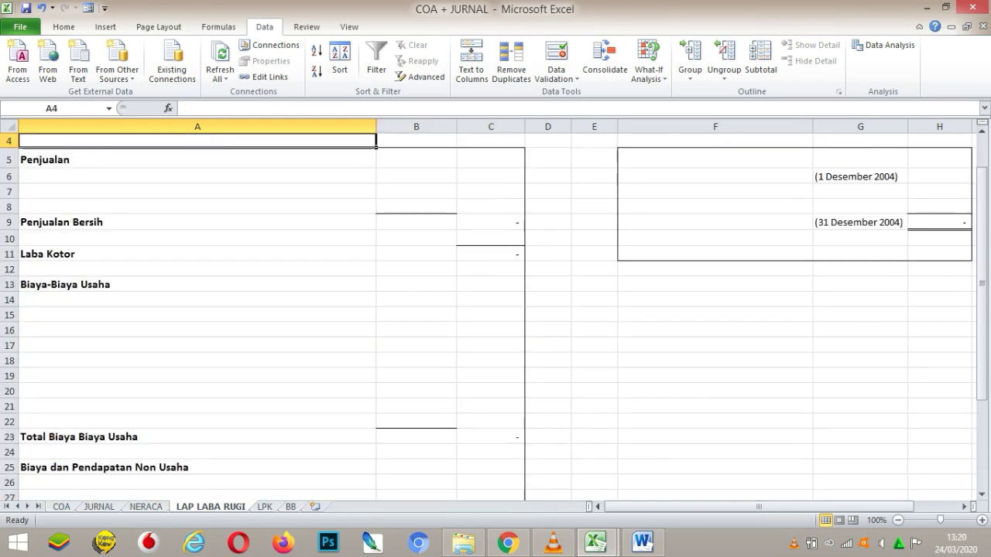
key("Up")
Link cell A6 under Penjualan to the 41100 Penjualan account name with the formula =NERACA!B43.
key("Down")
key("Down")
key("Down")
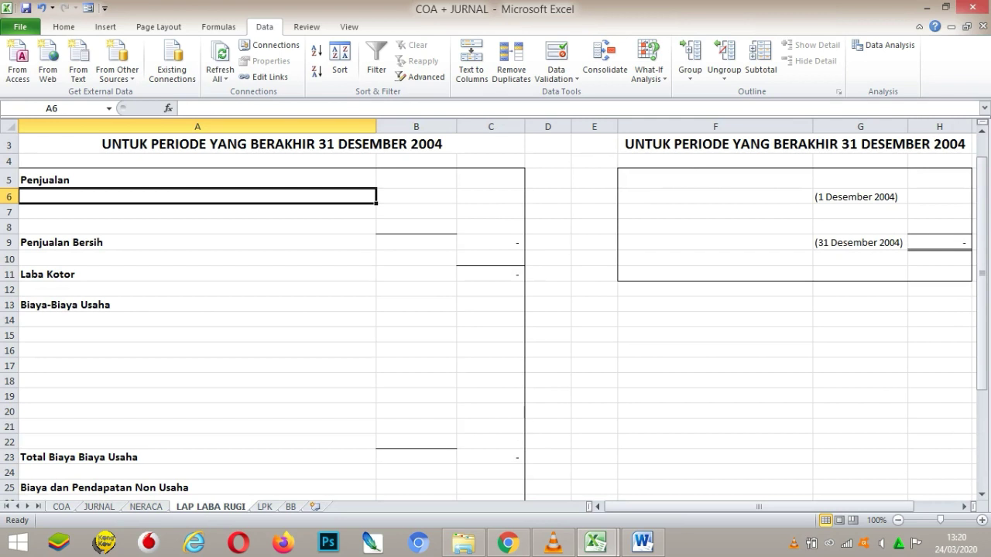
type("=")
key("ctrl+Page_Up")
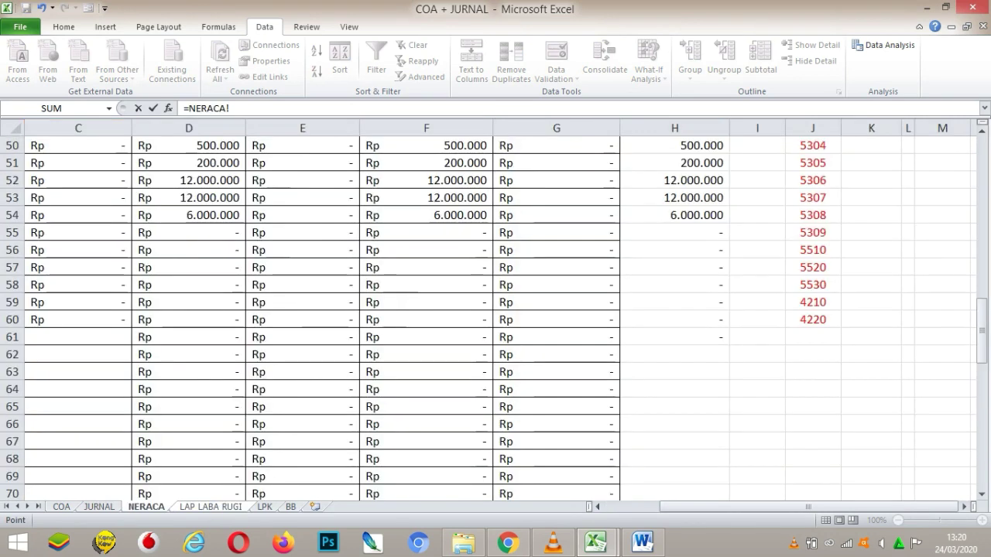
key("Left")
key("Left")
key("Left")
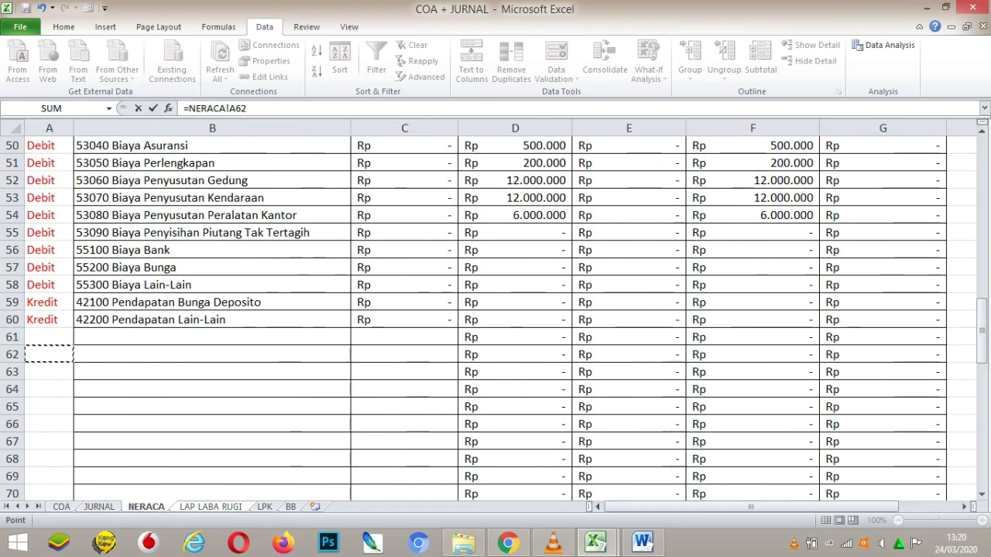
key("Right")
key("Up")
key("Up")
key("Up")
key("Up")
key("Up")
key("Up")
key("Up")
key("Up")
key("Up")
key("Up")
key("Up")
key("Up")
key("Up")
key("Up")
key("Up")
key("Up")
key("Up")
key("Up")
key("Up")
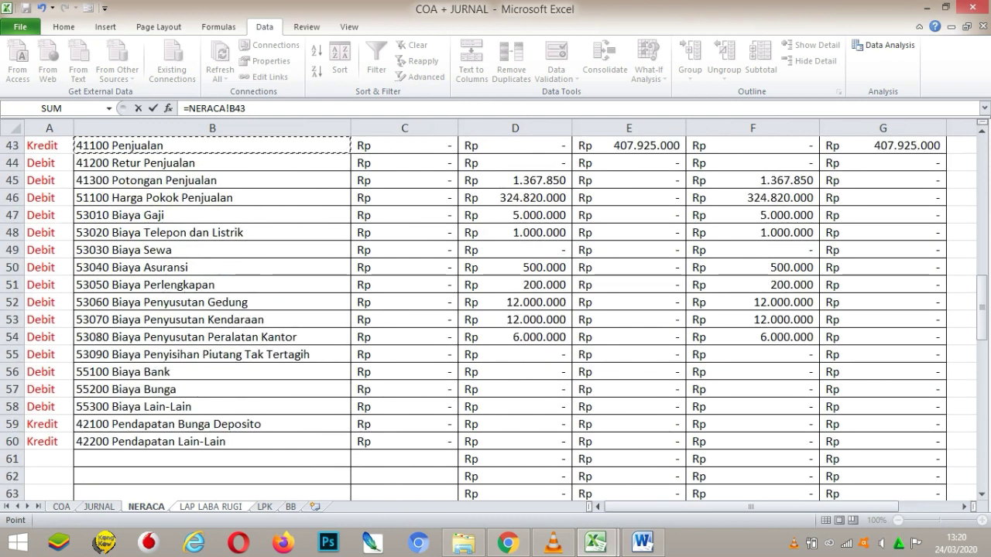
key("Return")
Fill the account name reference in A6 down through A8 to bring in the two accounts that follow it in NERACA.
left_click(198, 196)
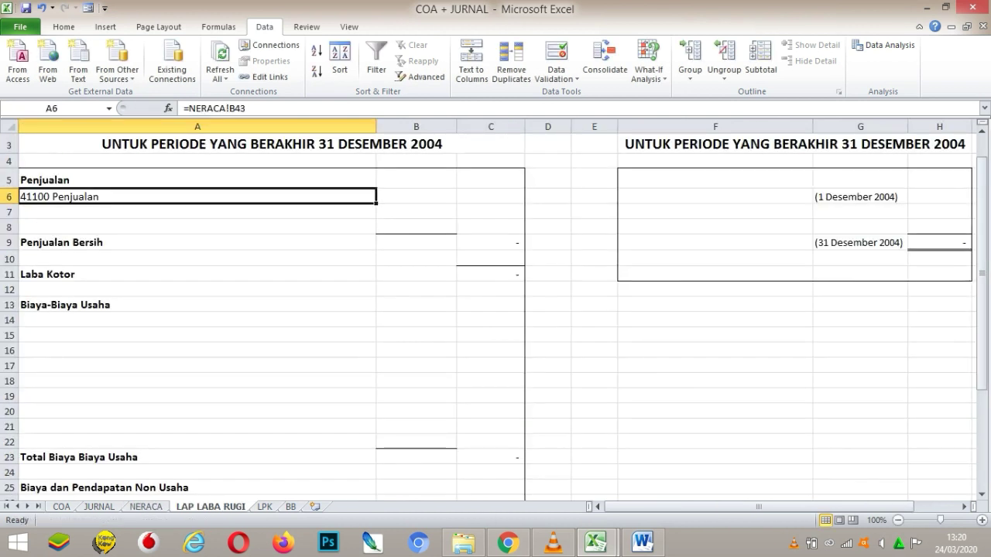
left_click_drag(377, 203, 377, 234)
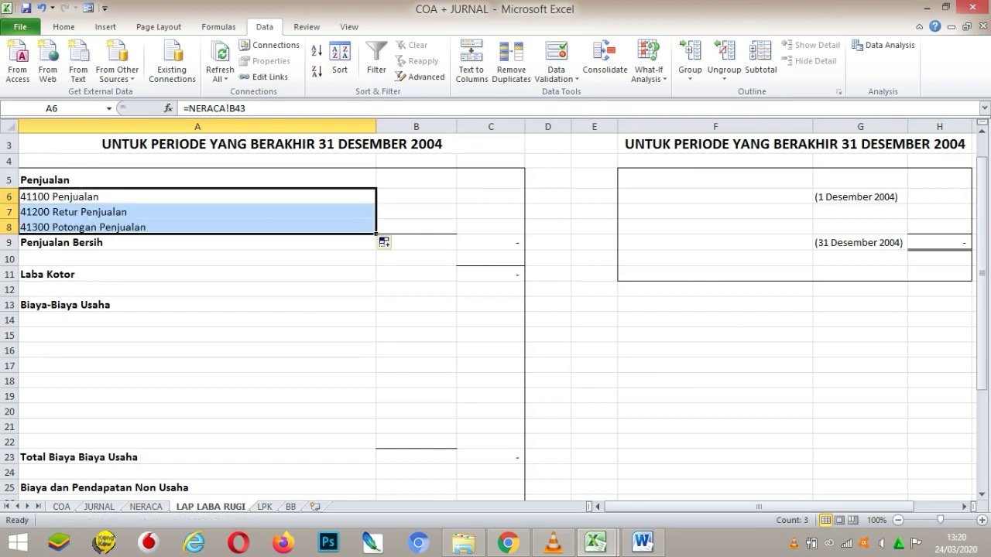
left_click(198, 259)
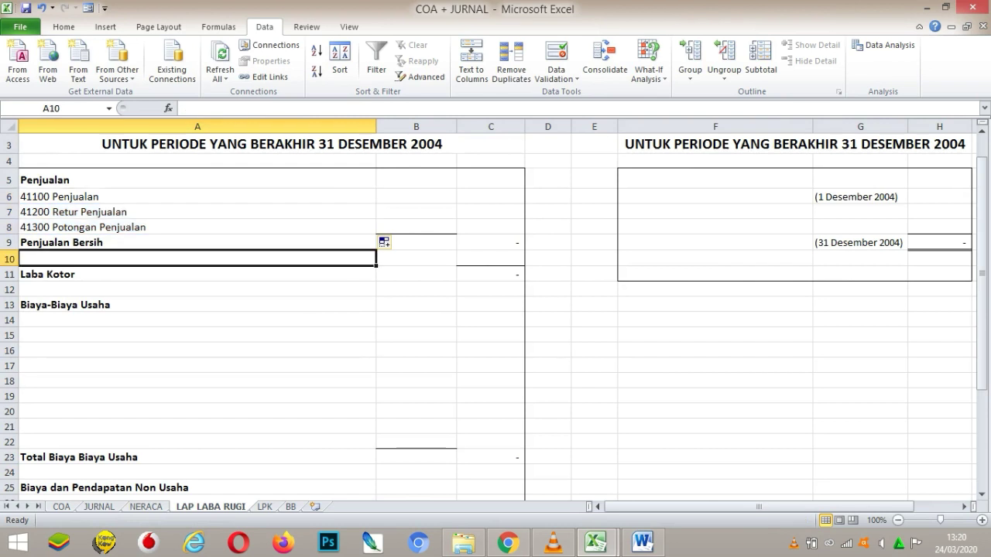
left_click(197, 274)
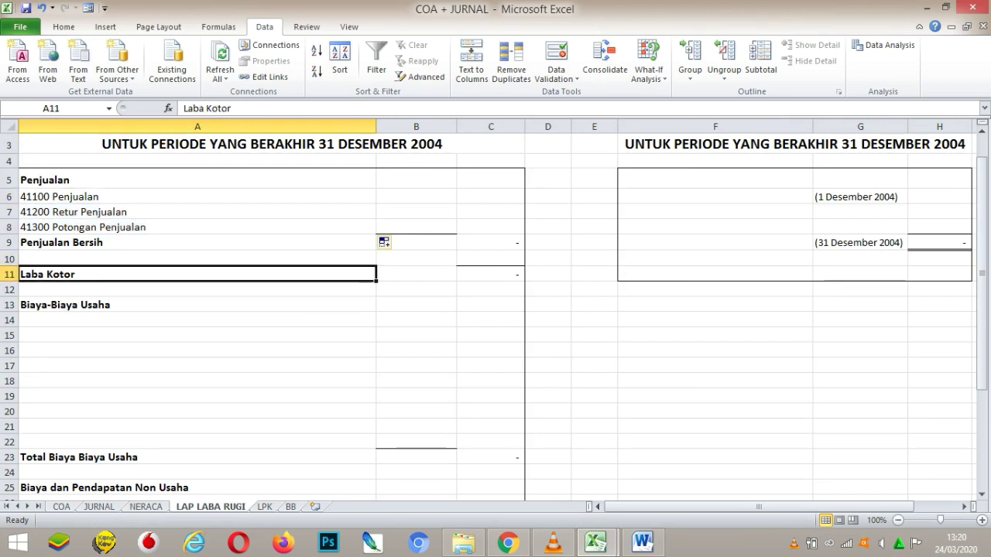
Link cell A10 of the income statement to NERACA cell B46, the 51100 Harga Pokok Penjualan account name.
left_click(198, 258)
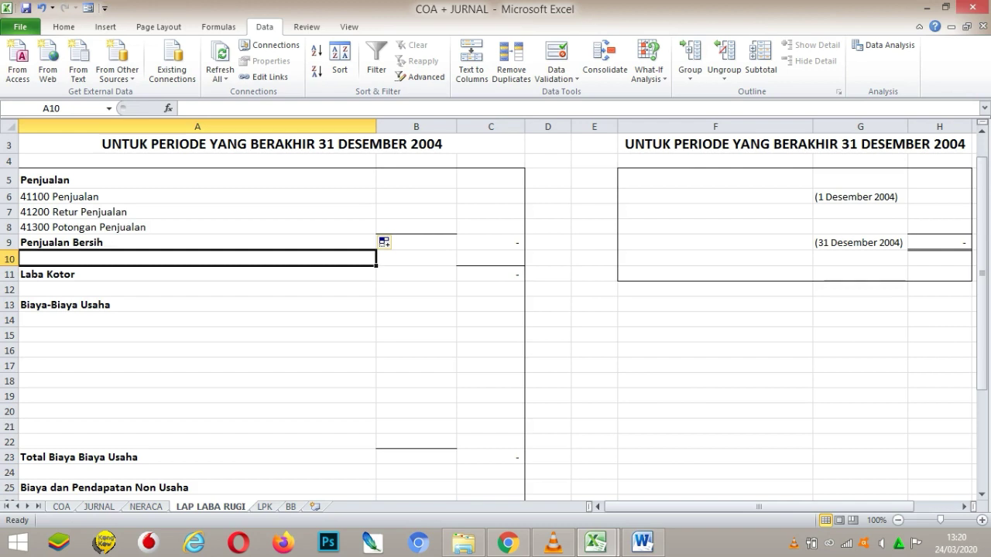
type("=")
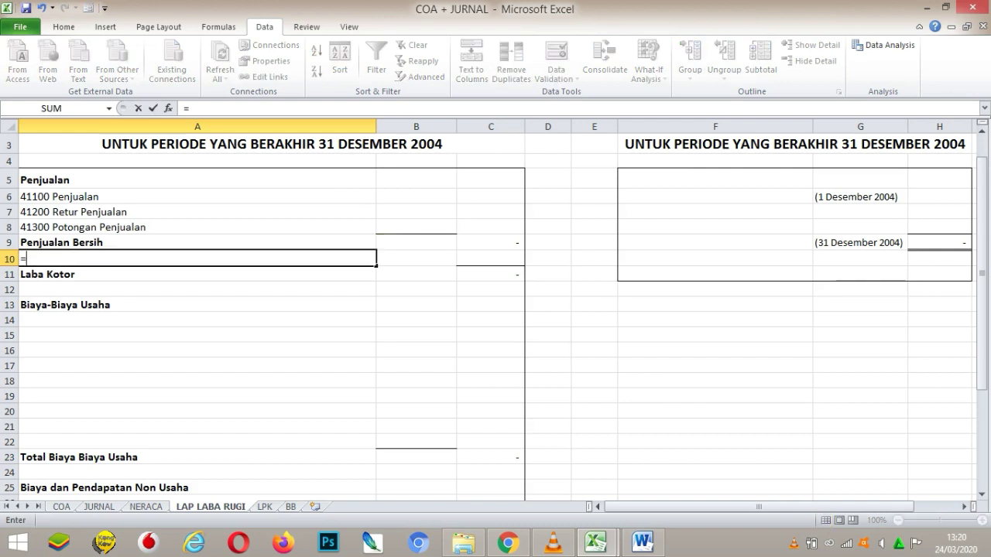
left_click(146, 506)
left_click(212, 197)
key("Return")
Link cell A14 to NERACA cell B47 and fill the formula down through A22 to list the operating expense accounts.
key("Down")
key("Down")
key("Down")
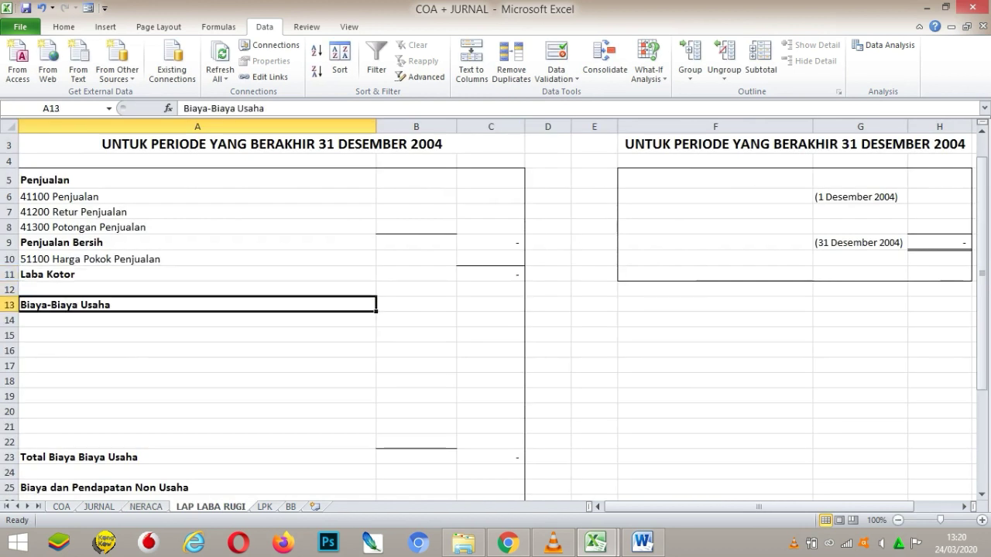
type("=")
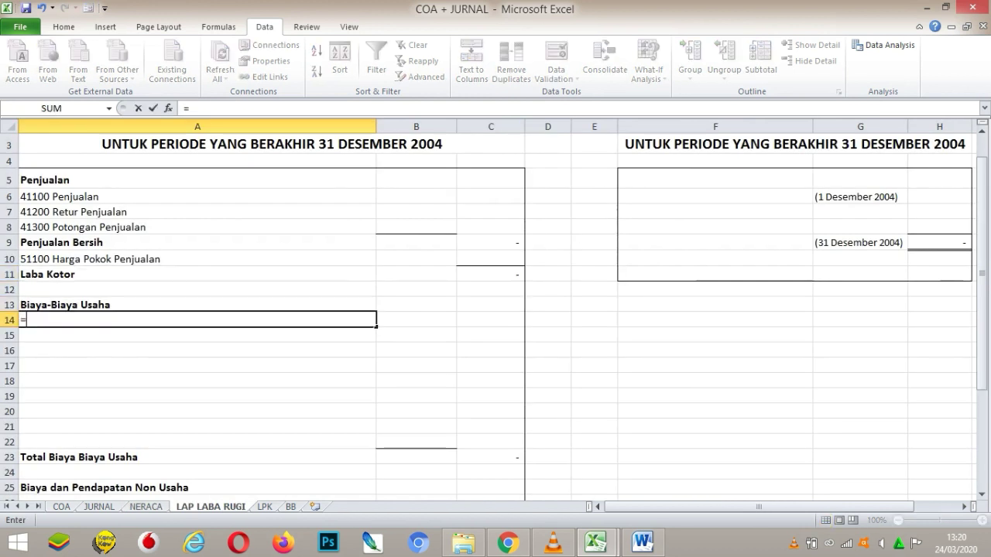
left_click(145, 506)
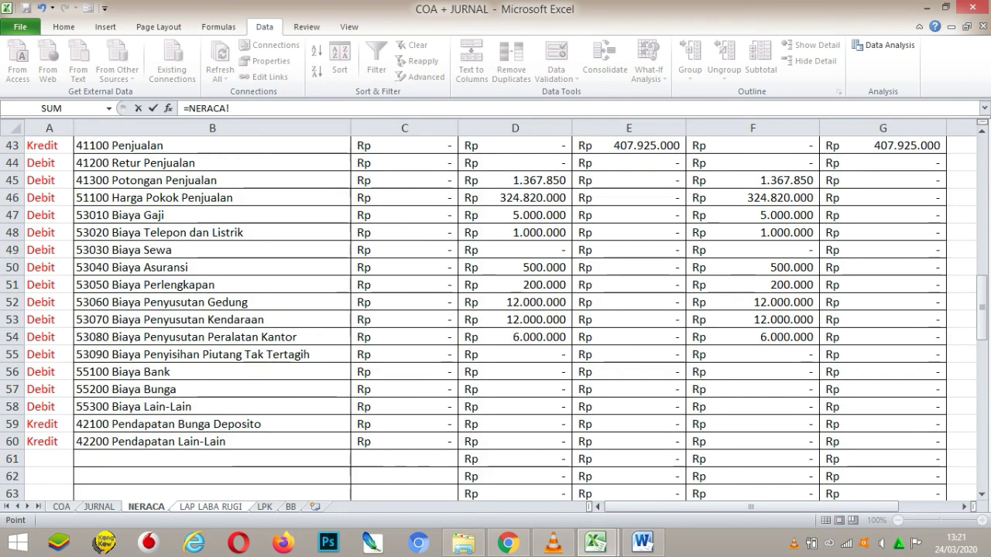
left_click(212, 214)
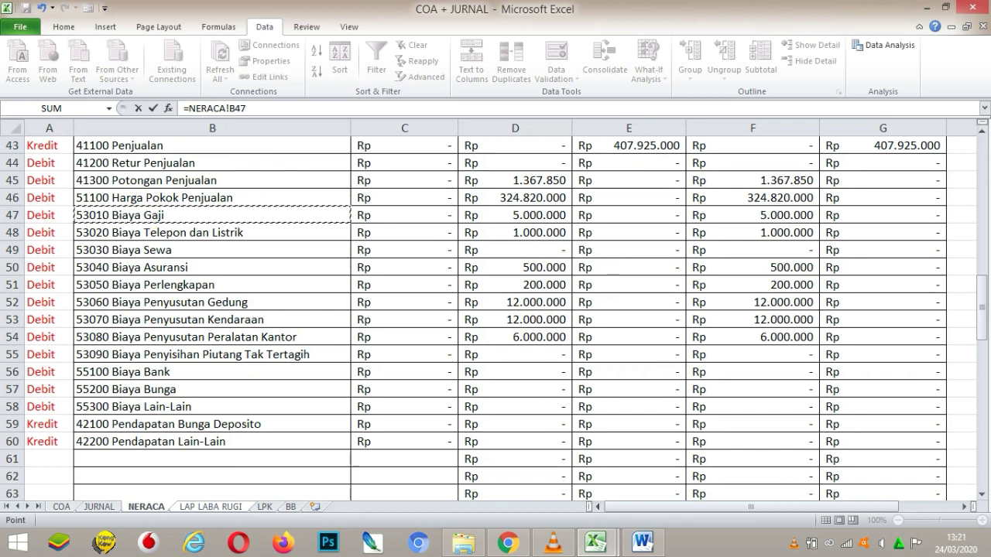
key("Return")
left_click(198, 320)
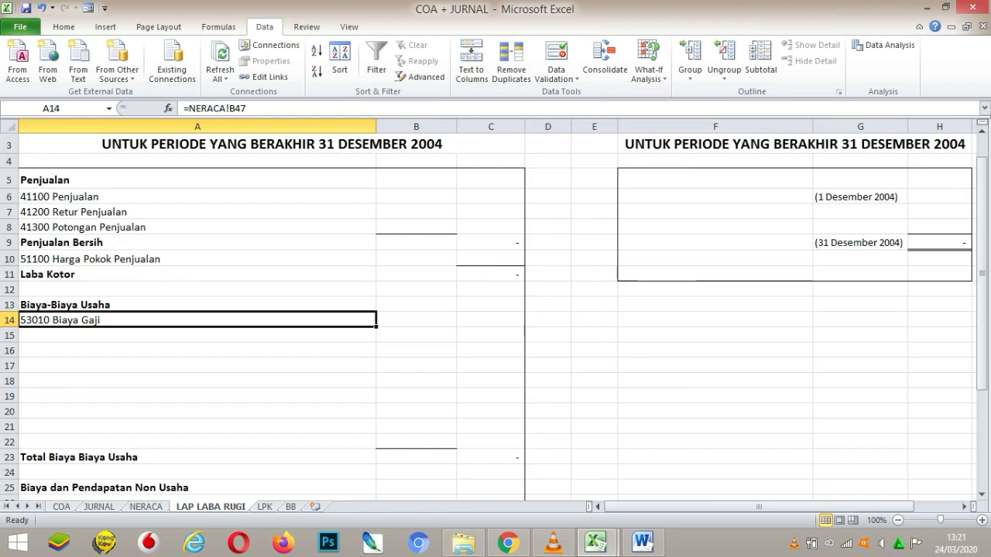
left_click_drag(376, 327, 376, 448)
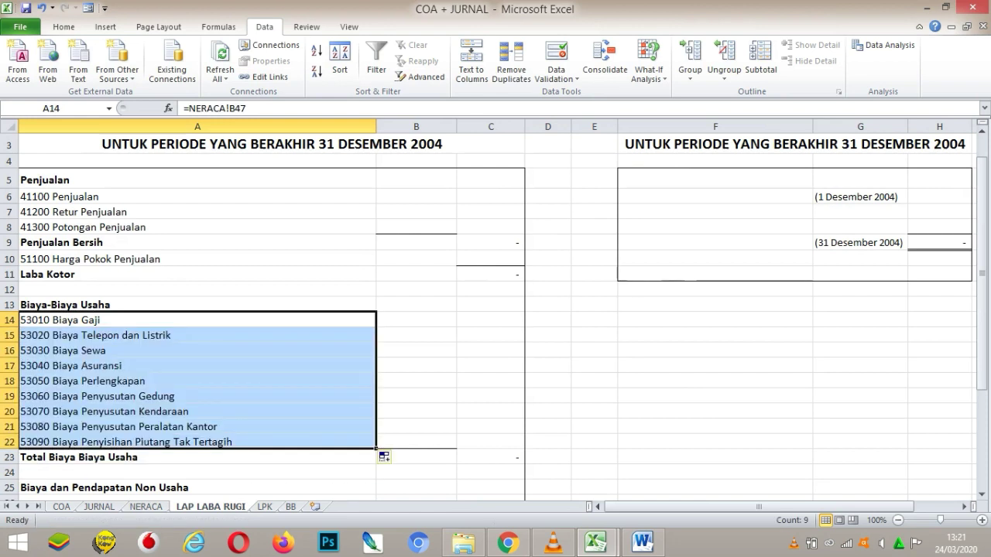
Link cell A26 to NERACA cell B56 and fill the formula down through A30 to list the non-operating accounts.
key("Down")
key("Down")
key("Down")
key("Down")
key("Down")
key("Down")
key("Down")
key("Down")
key("Down")
key("Down")
key("Down")
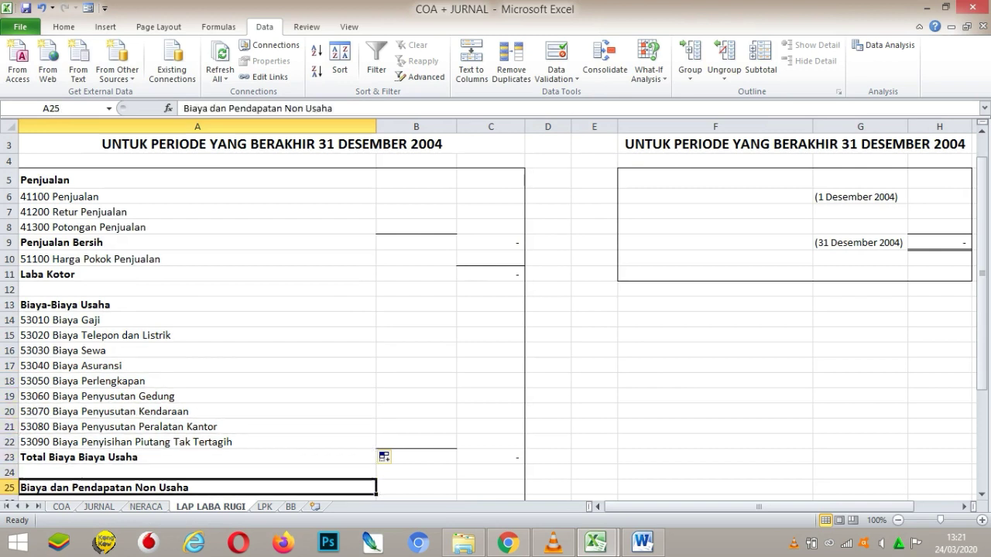
key("Down")
key("Down")
key("Up")
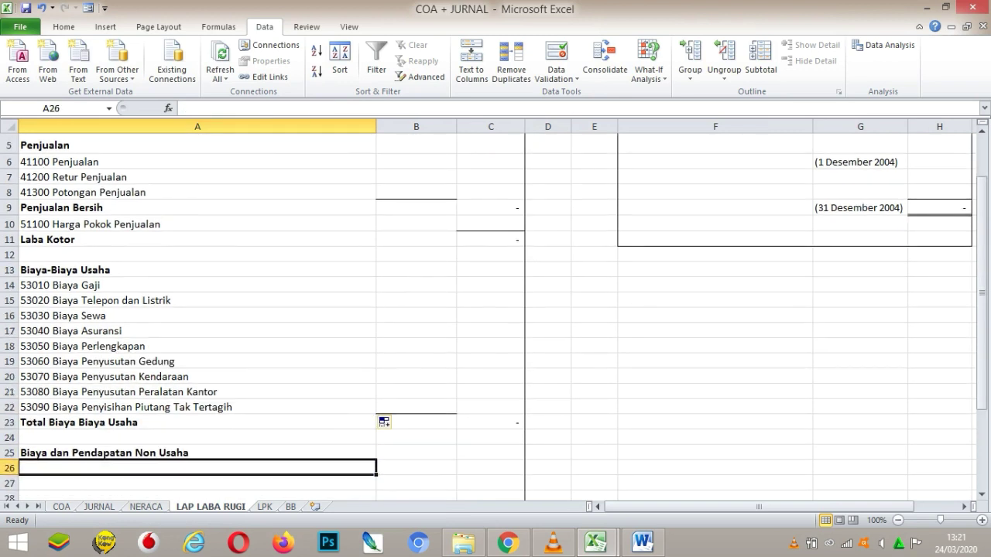
type("=")
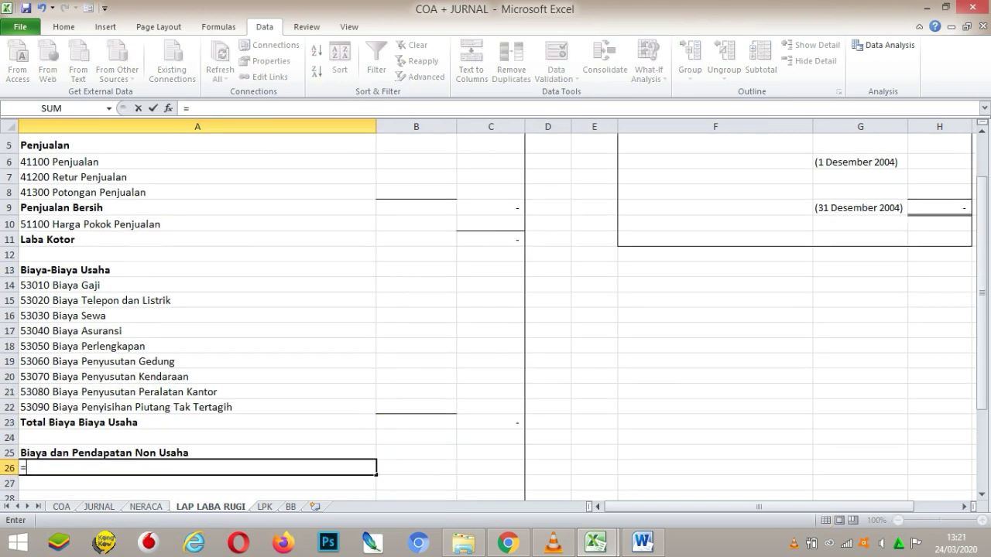
key("ctrl+Page_Up")
left_click(212, 372)
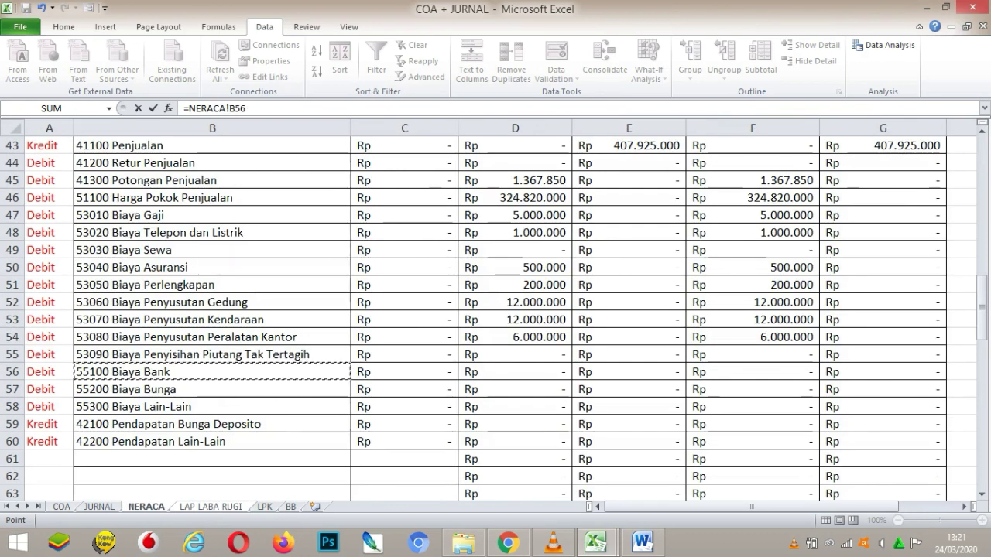
key("Return")
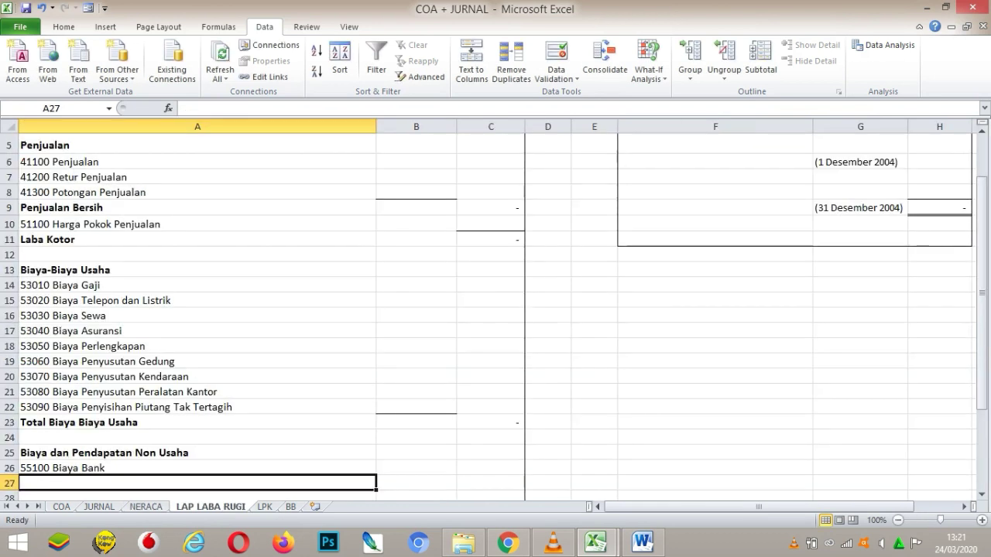
key("Up")
left_click_drag(377, 474, 376, 405)
Link the Penjualan amount in cell B6 to NERACA cell H43 and fill the formula down through B8.
left_click(416, 339)
key("Up")
key("Up")
key("Up")
key("Up")
key("Up")
key("Up")
key("Up")
key("Up")
key("Up")
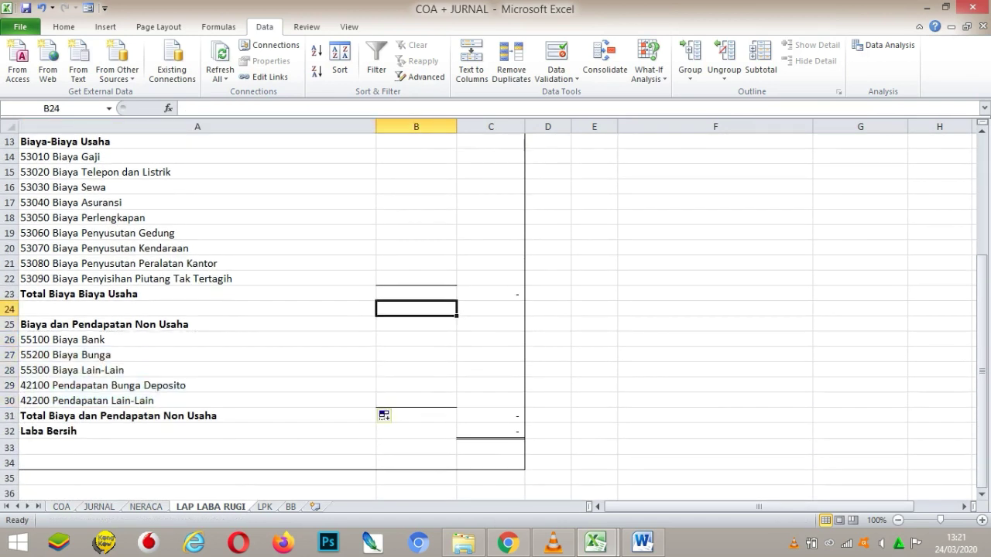
key("ctrl+Home")
key("Up")
key("Right")
key("Down")
key("Down")
key("Down")
key("Down")
key("Down")
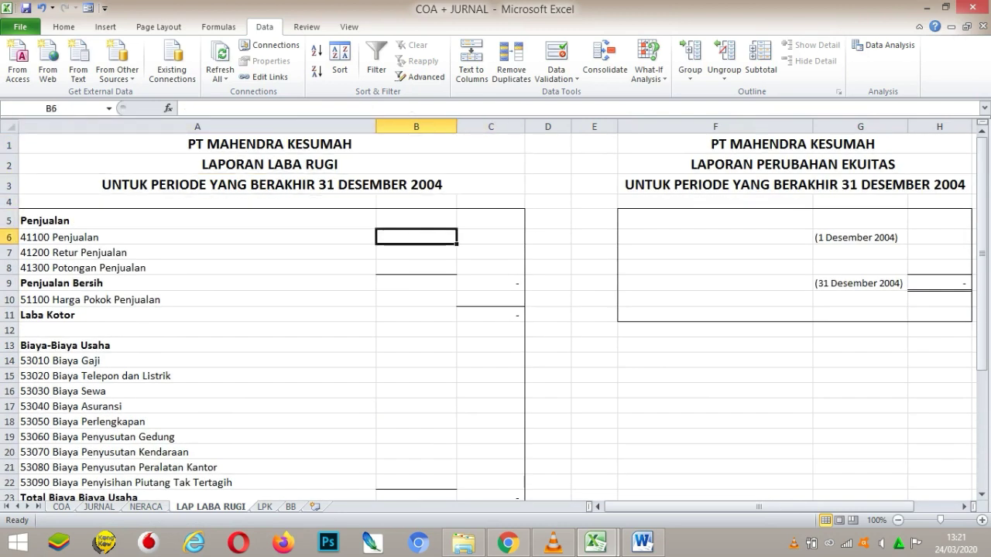
type("=")
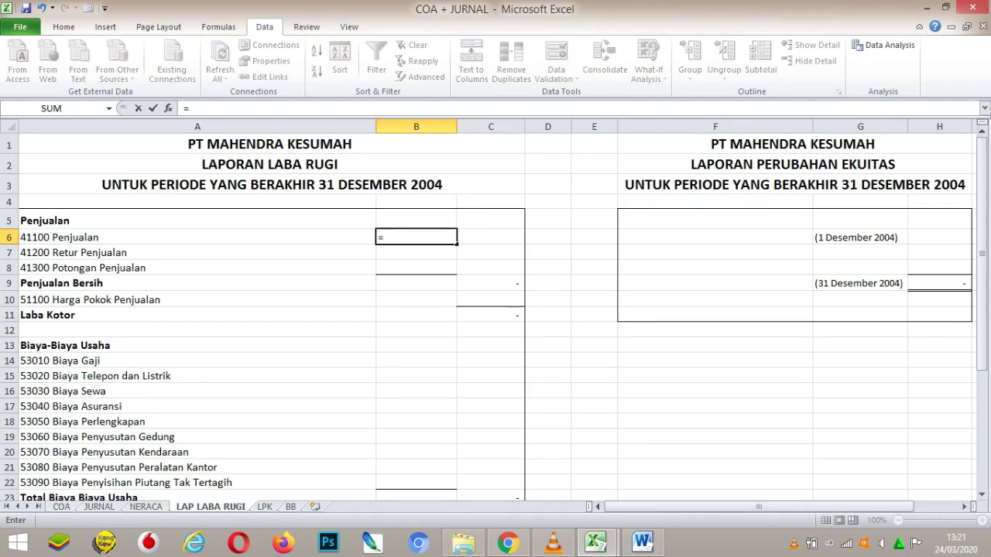
key("ctrl+Page_Up")
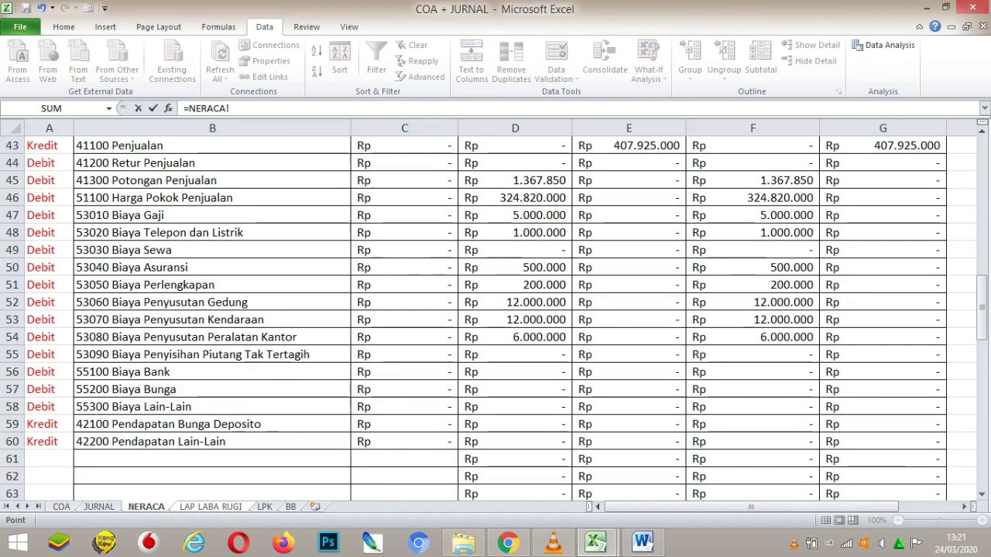
key("Right")
key("Right")
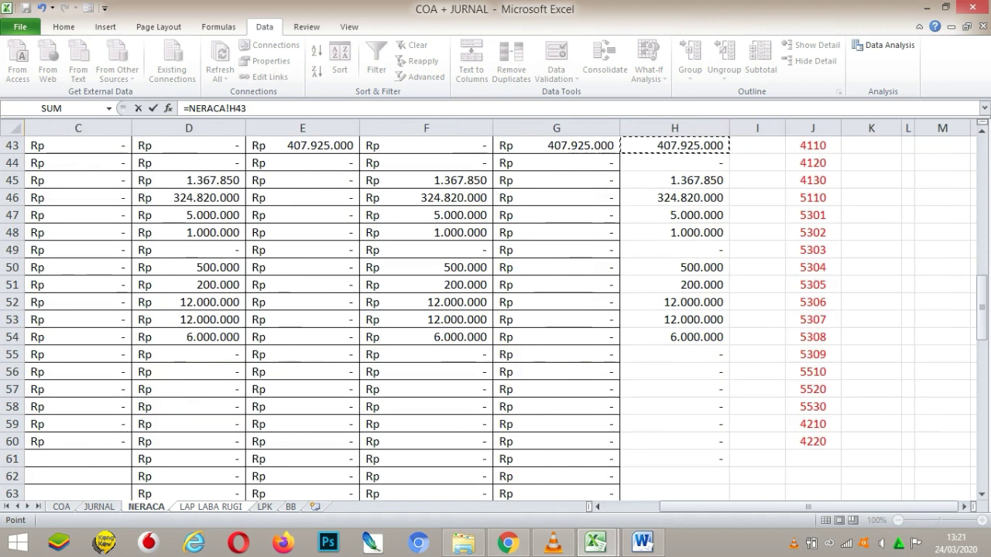
mouse_move(982, 307)
left_mouse_down()
mouse_move(982, 190)
mouse_move(982, 295)
left_mouse_up()
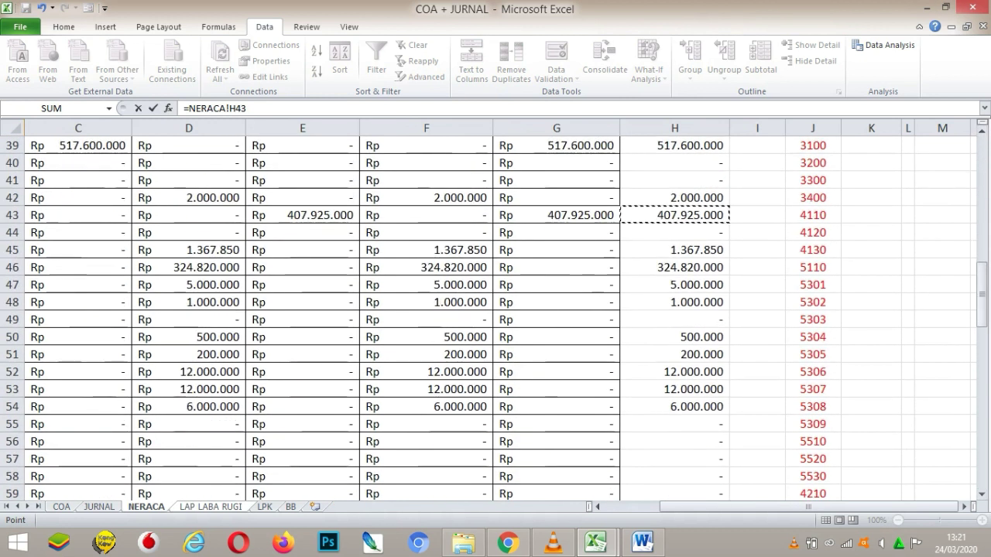
key("Return")
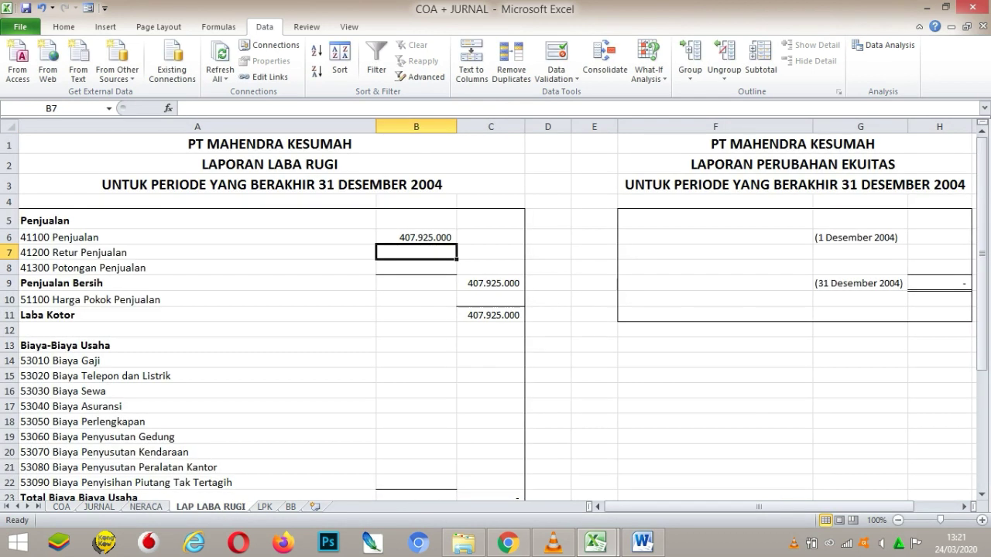
left_click(417, 237)
left_click_drag(456, 244, 457, 272)
Replace the Penjualan Bersih formula in cell C9 with a SUM of B6:B8.
left_click(495, 284)
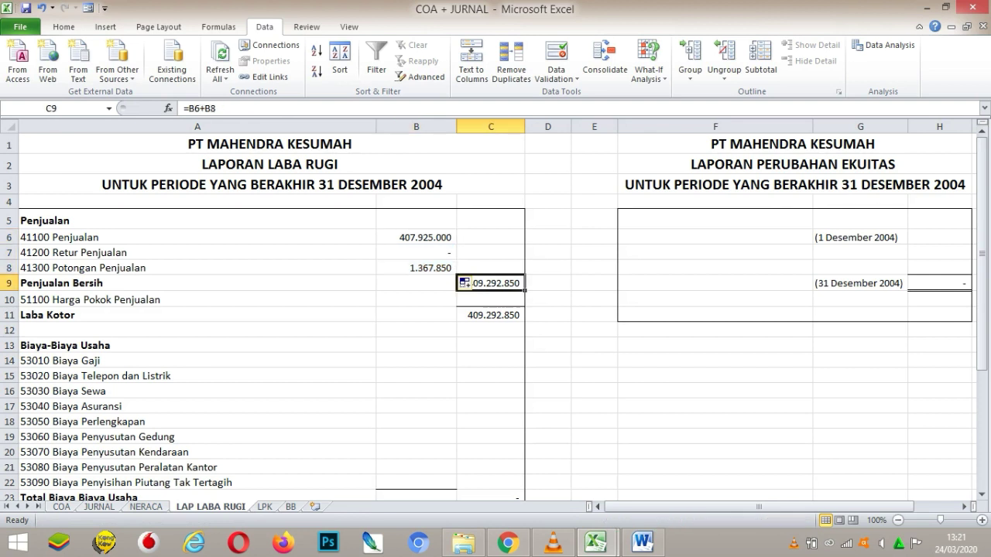
key("F2")
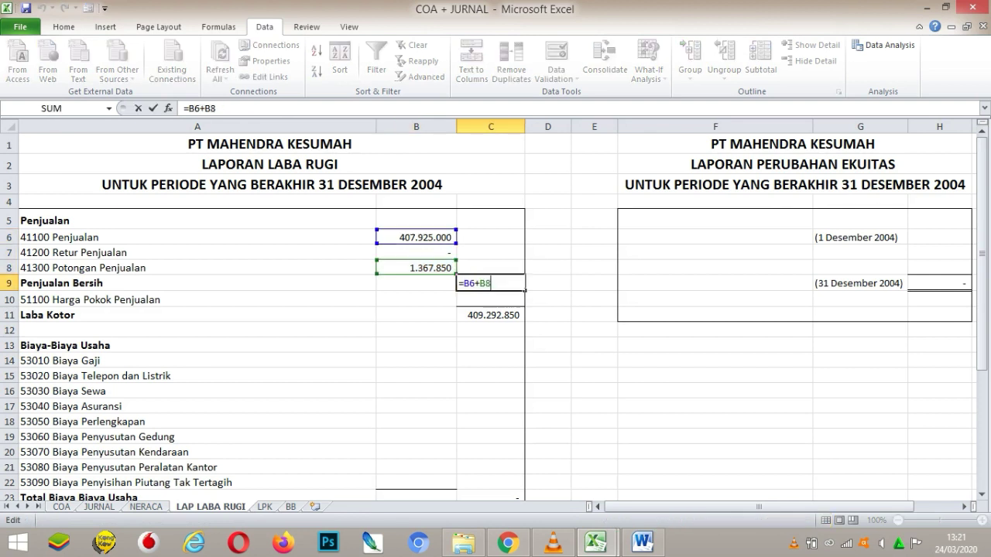
key("BackSpace")
key("BackSpace")
key("BackSpace")
key("BackSpace")
key("BackSpace")
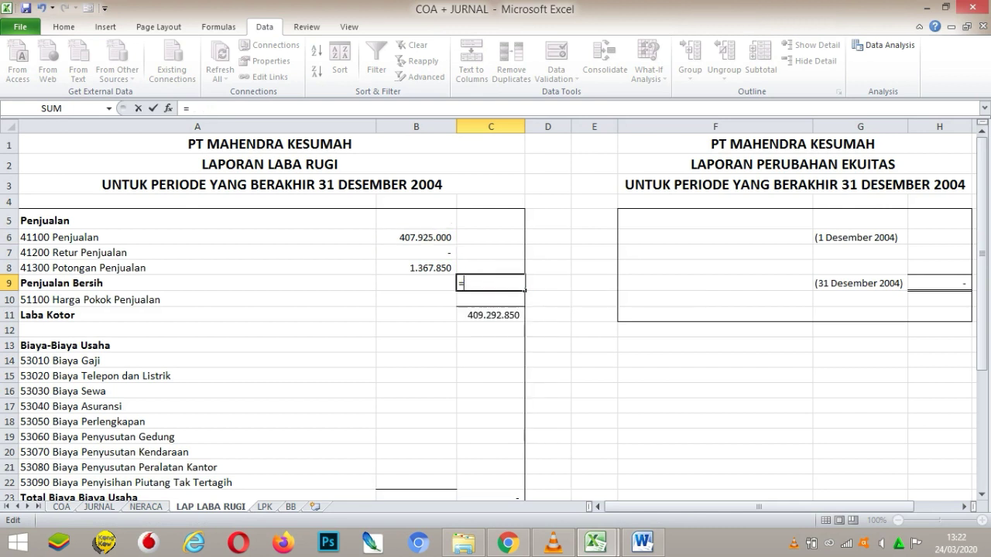
type("sun")
key("BackSpace")
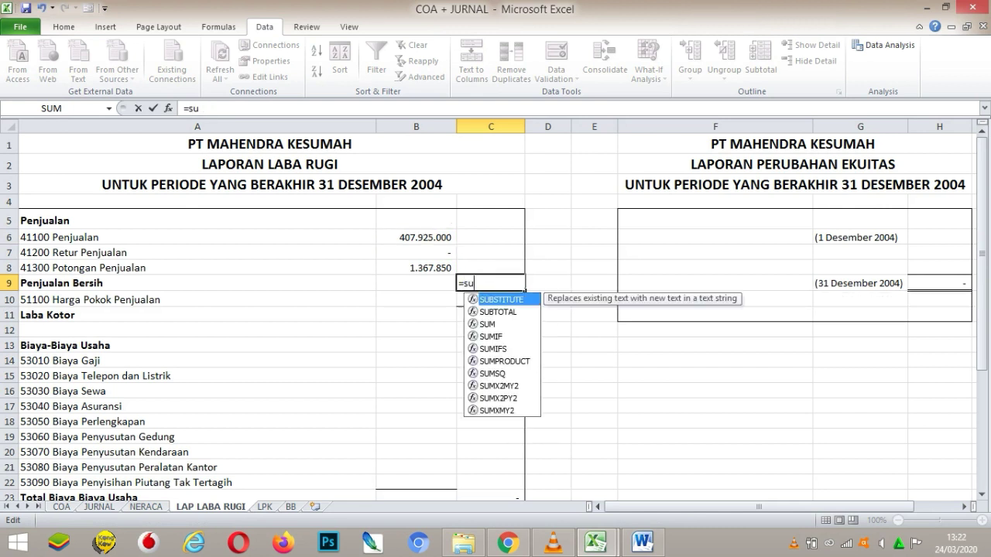
type("m")
key("BackSpace")
type("m")
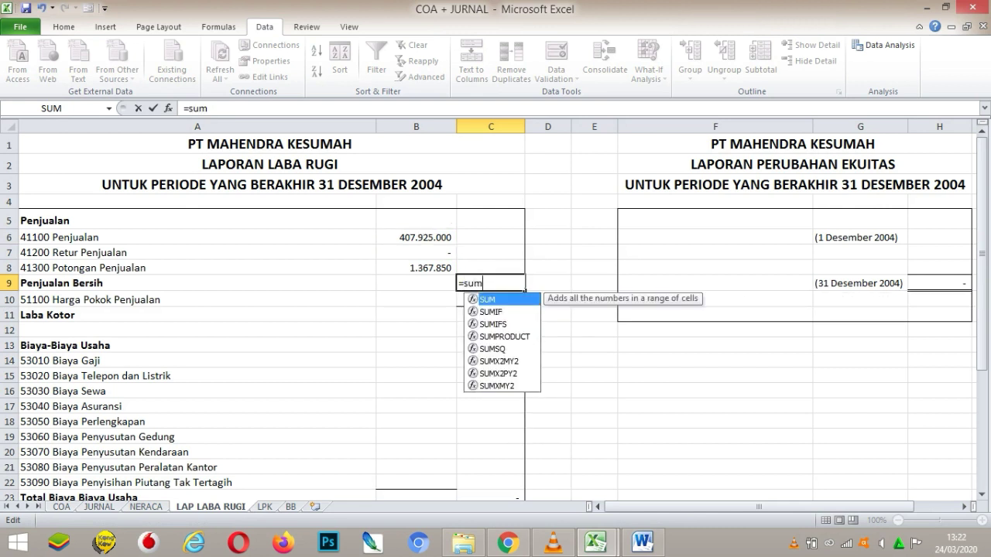
type("(")
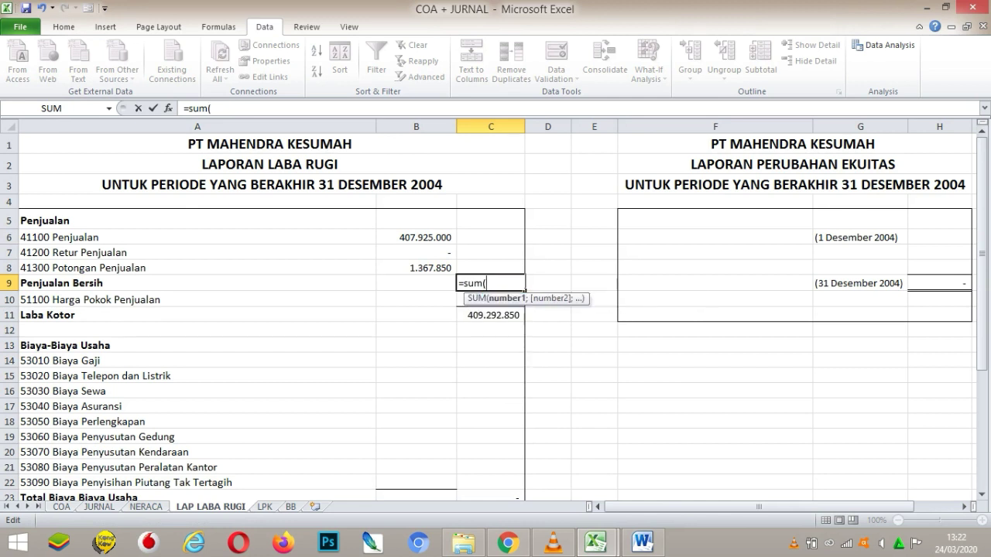
key("Up")
key("Left")
key("F8")
key("Up")
key("Up")
key("Up")
key("Up")
key("Down")
key("Down")
key("Down")
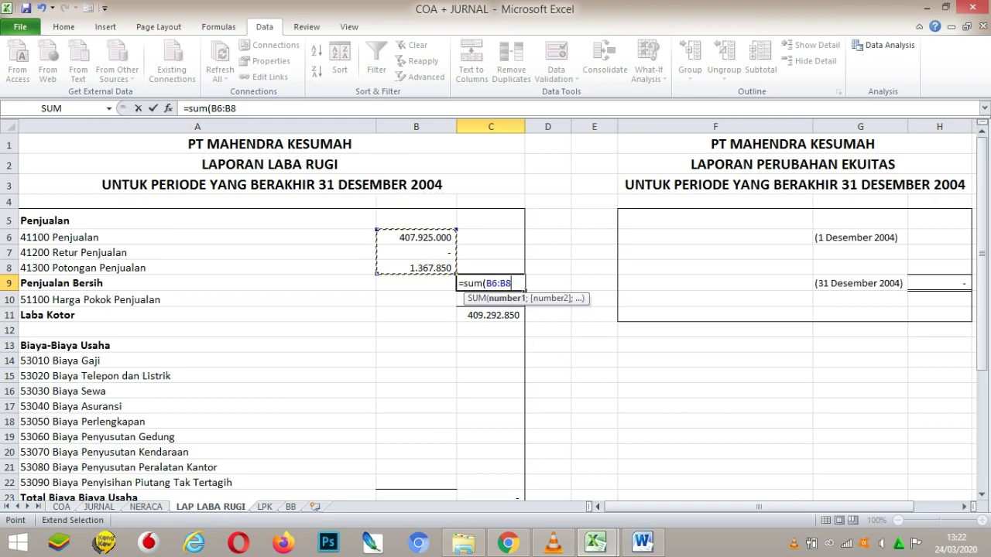
key("Return")
Link the Harga Pokok Penjualan amount in cell C10 to NERACA cell H46.
left_click(416, 267)
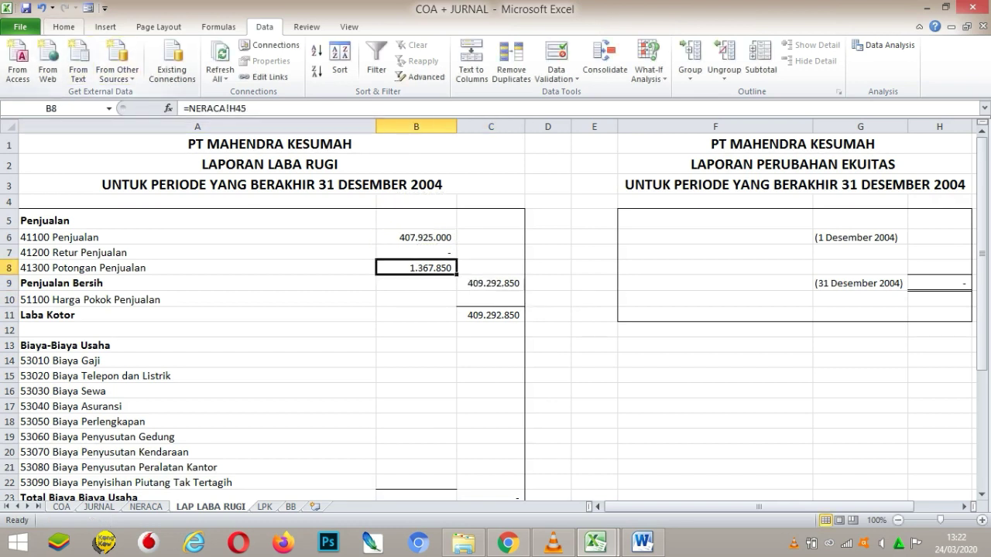
left_click(63, 26)
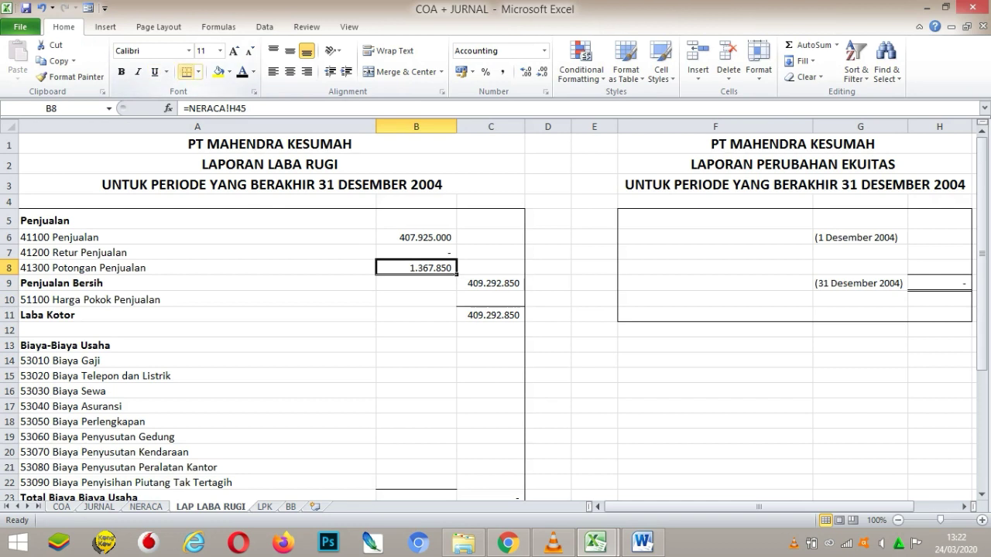
key("Down")
key("Down")
key("Right")
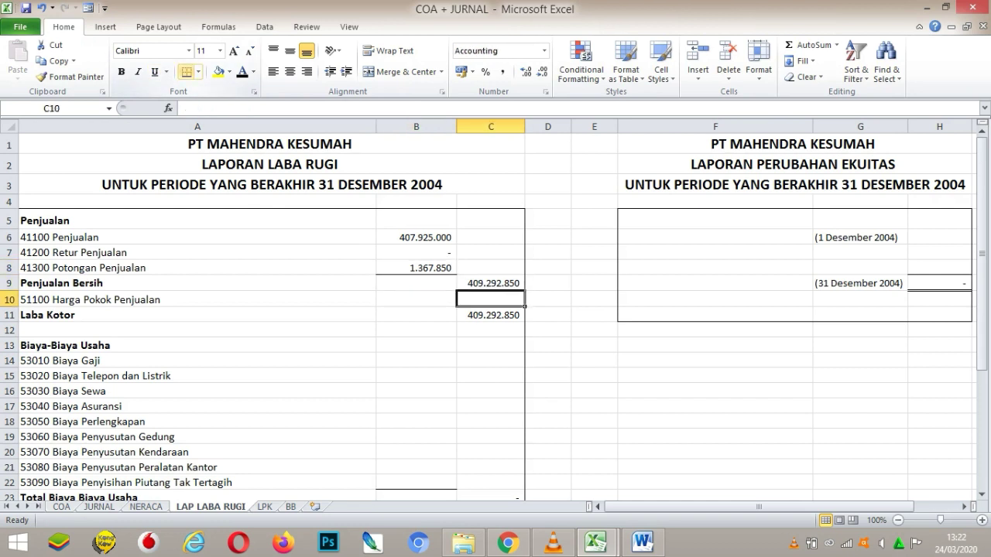
type("=")
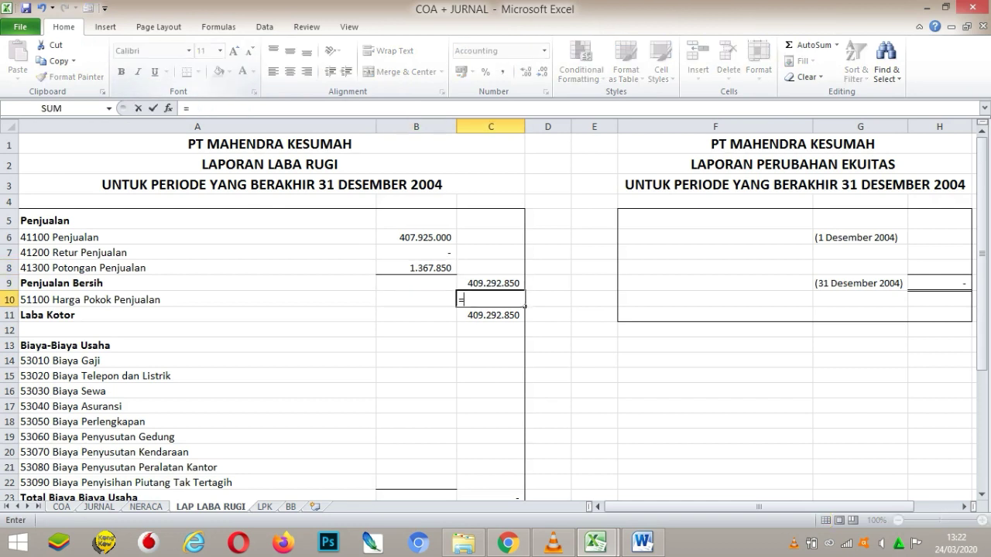
key("ctrl+Page_Up")
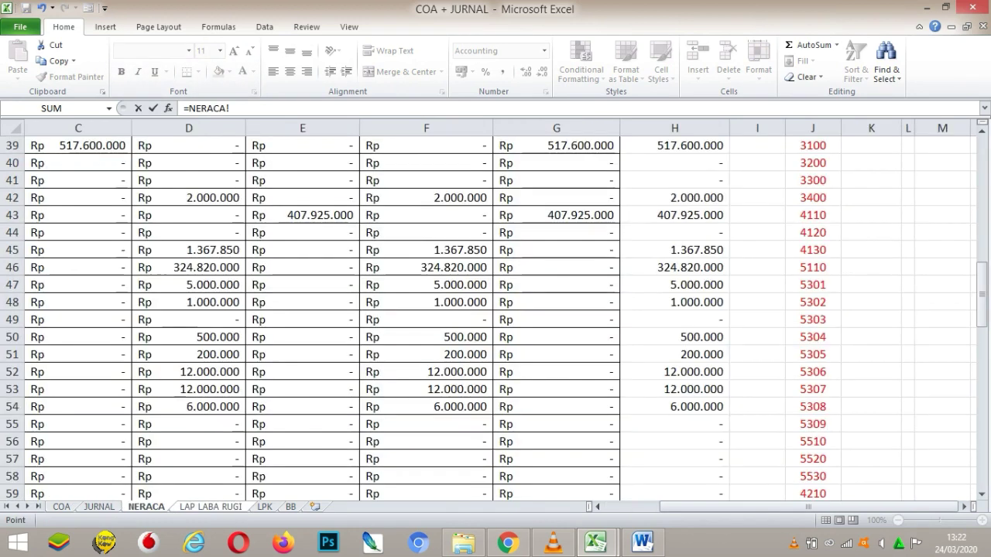
left_click(675, 267)
key("Left")
key("Right")
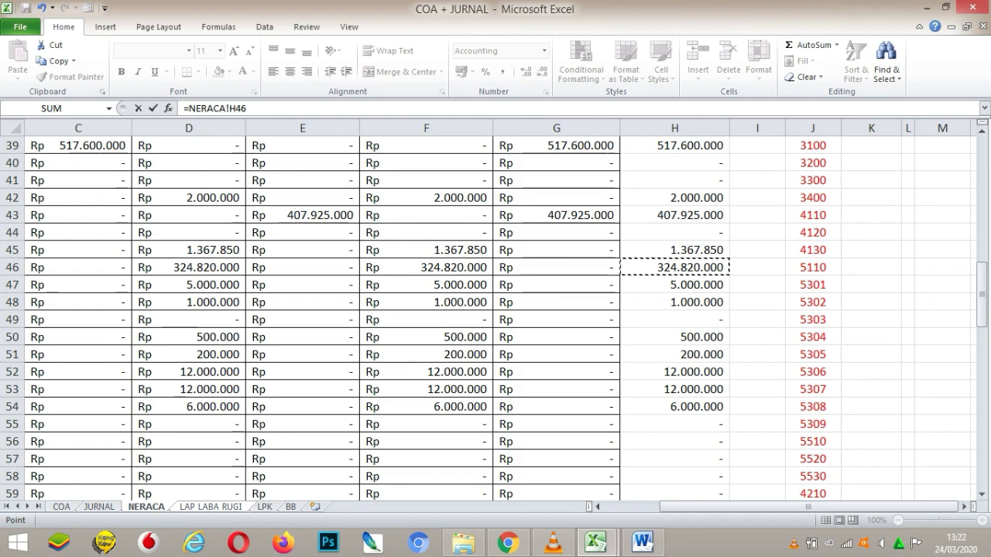
left_click_drag(864, 506, 806, 507)
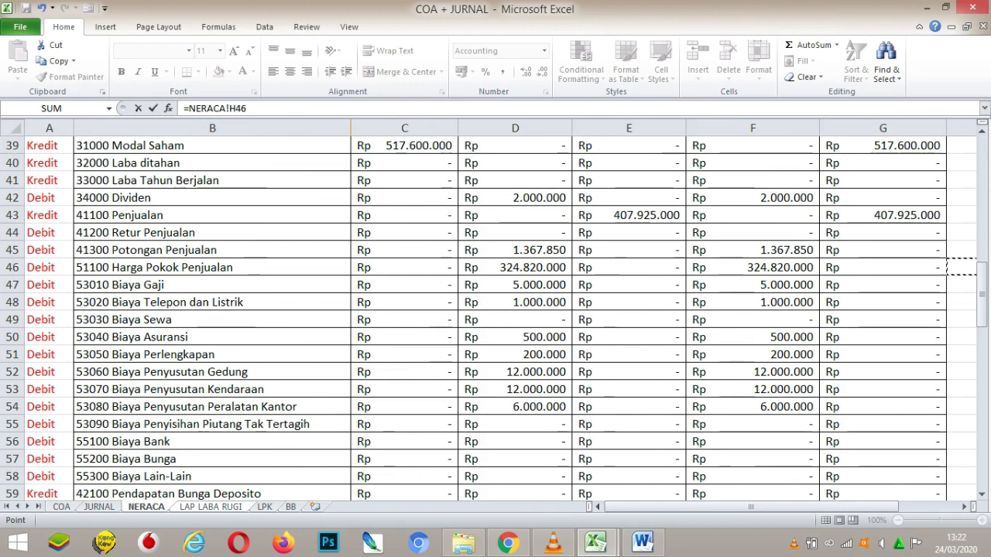
key("Return")
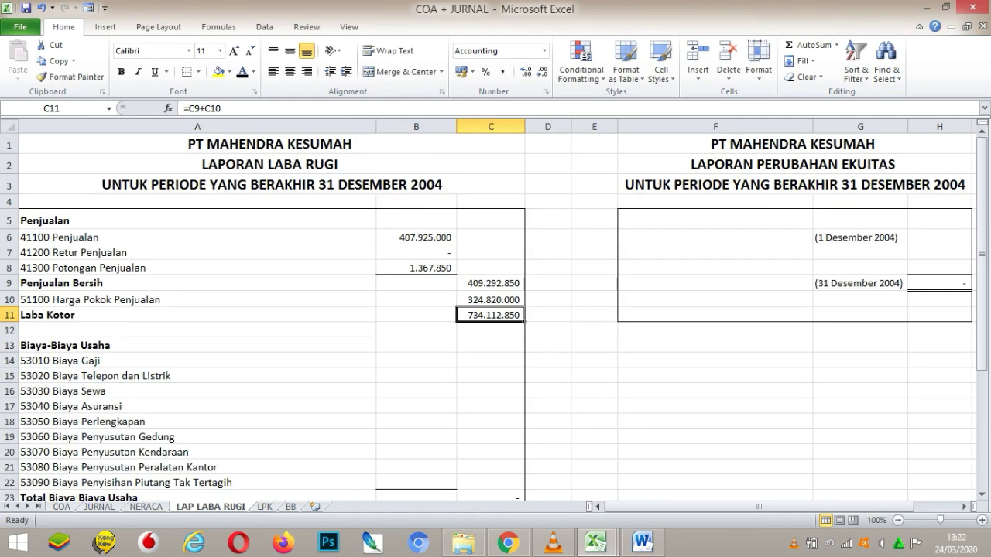
Make the Harga Pokok Penjualan amount in cell C10 negative by changing its formula to =-NERACA!H46.
left_click(491, 300)
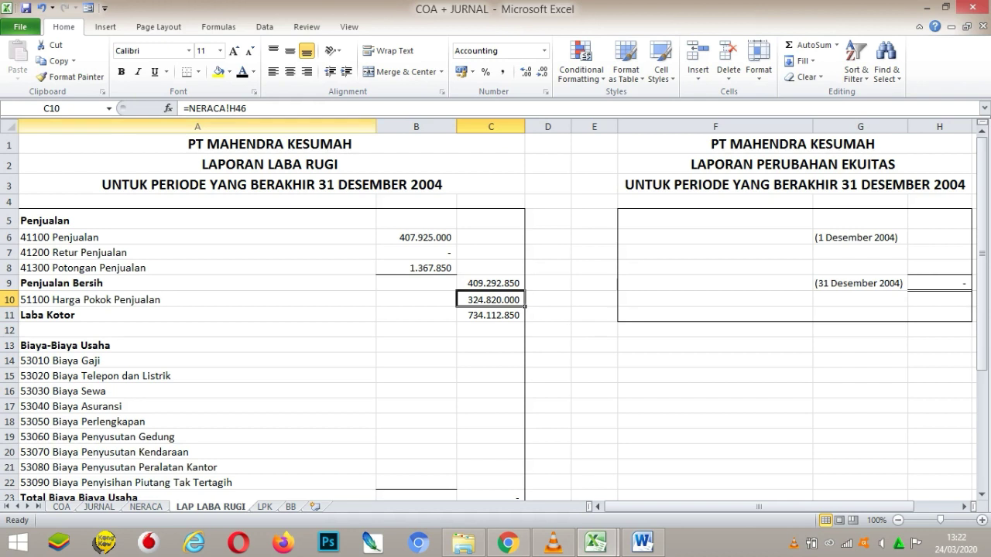
key("F2")
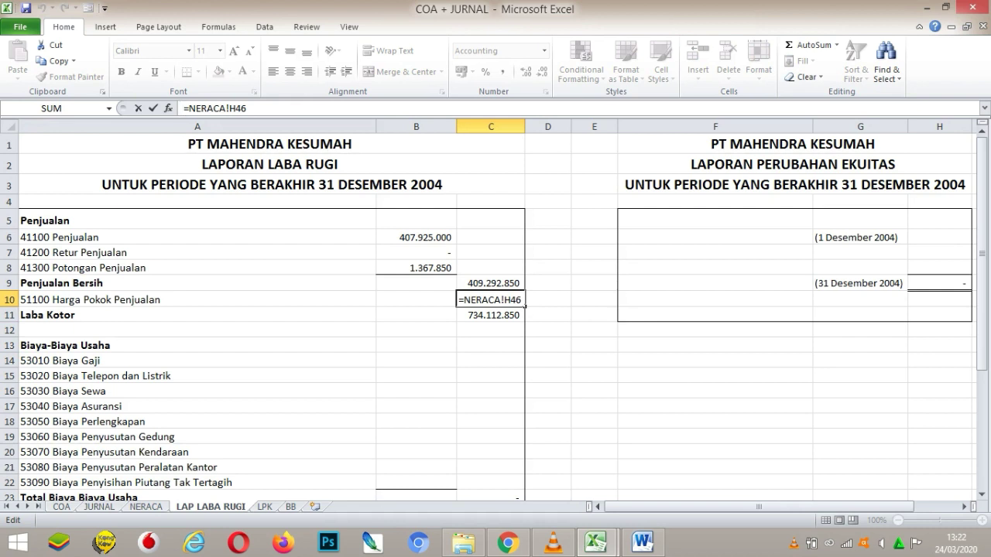
key("Return")
left_click(490, 300)
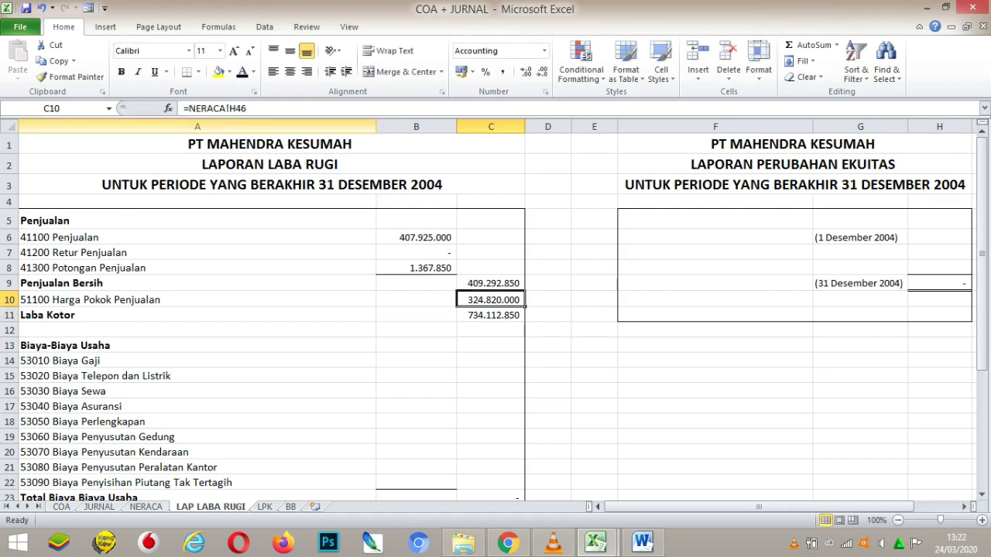
mouse_move(152, 58)
left_mouse_down()
mouse_move(246, 147)
mouse_move(180, 54)
left_mouse_up()
key("F2")
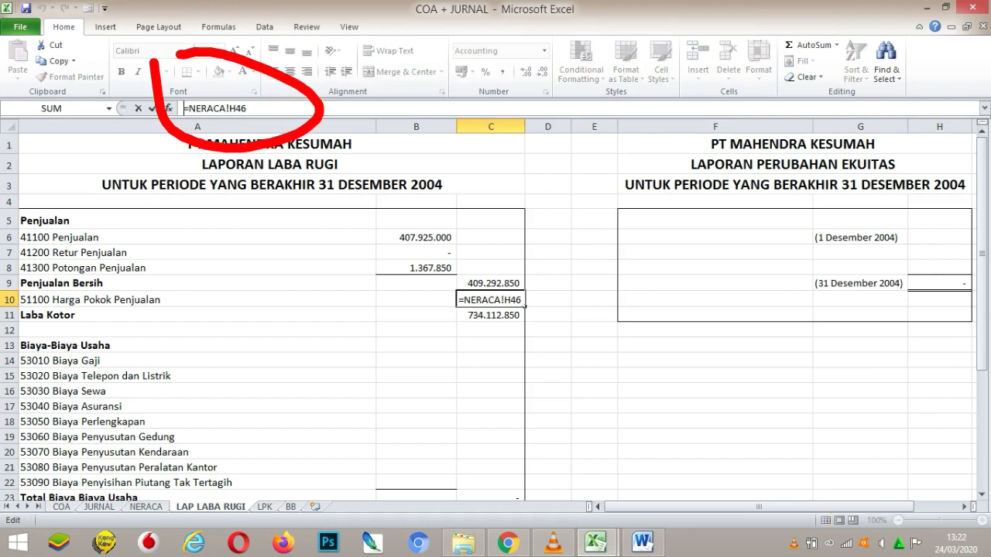
key("Home")
type("-")
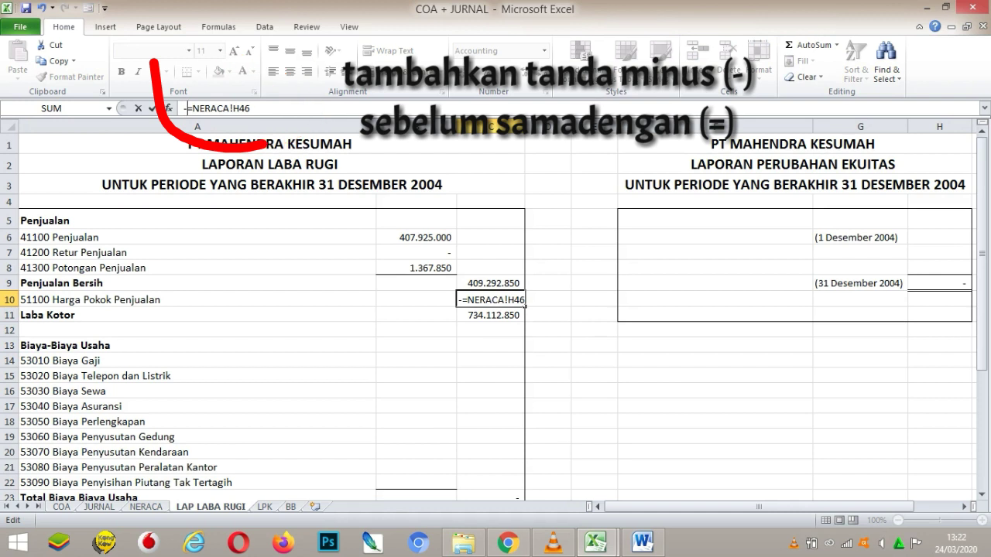
key("Return")
key("Return")
left_click(491, 300)
left_click(491, 314)
left_click(491, 299)
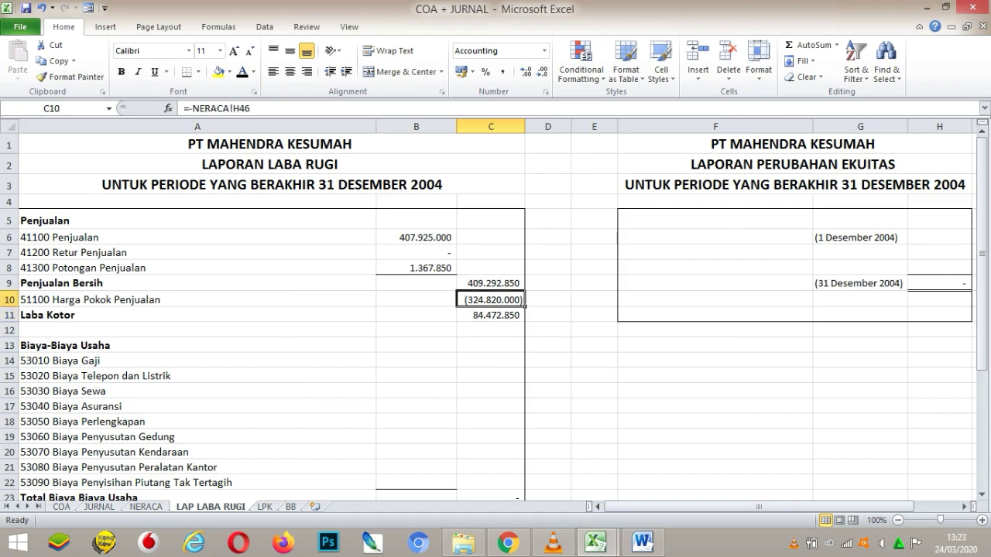
Replace the Laba Kotor formula in cell C11 with =SUM(C9+C10).
left_click(491, 283)
left_click(491, 314)
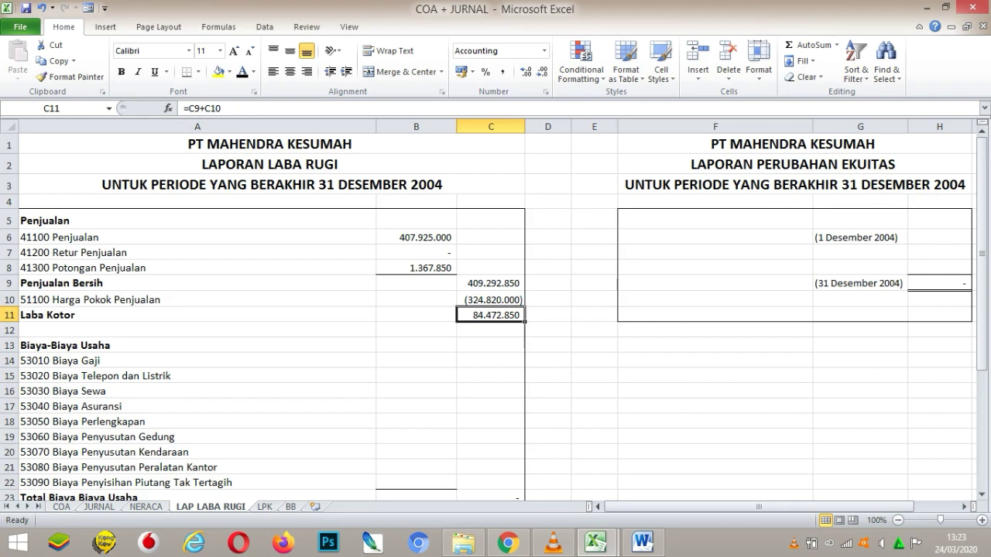
type("=SEN")
key("BackSpace")
key("BackSpace")
type("UM(")
key("Up")
key("Up")
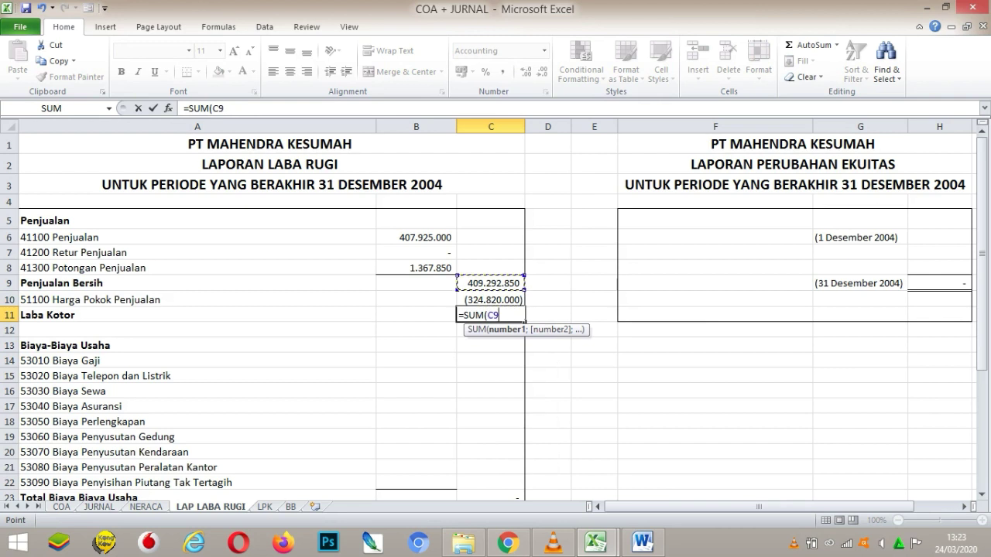
type("+")
key("Up")
key("Return")
key("Up")
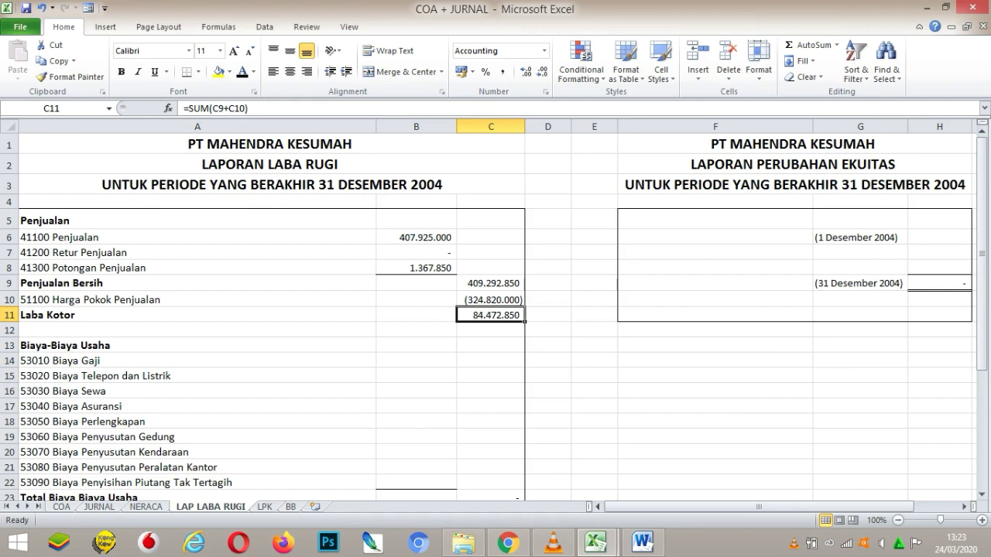
Examine the Laba Kotor formula in cell C11 and the Harga Pokok Penjualan formula in cell C10.
left_click(490, 483)
left_click(491, 315)
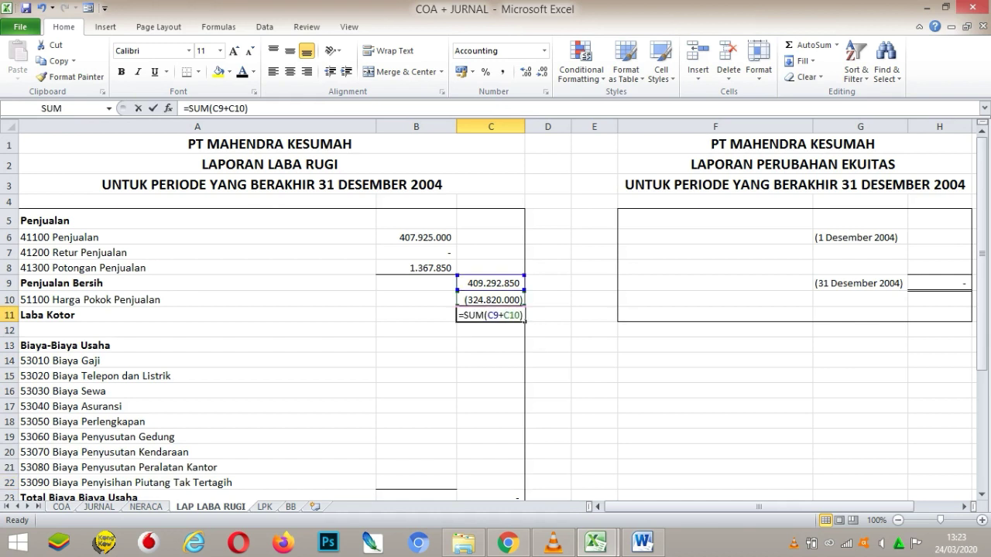
double_click(502, 315)
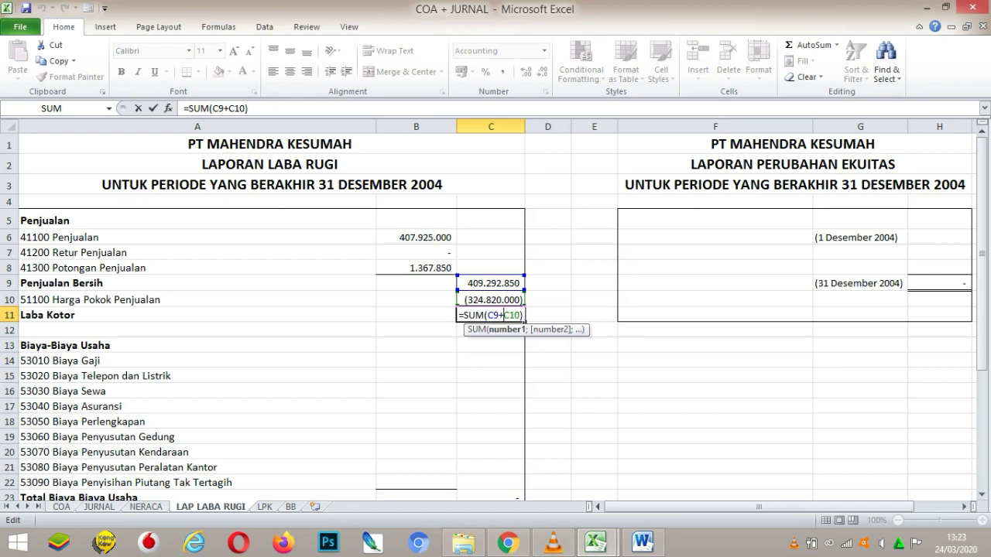
key("Return")
key("Up")
key("Up")
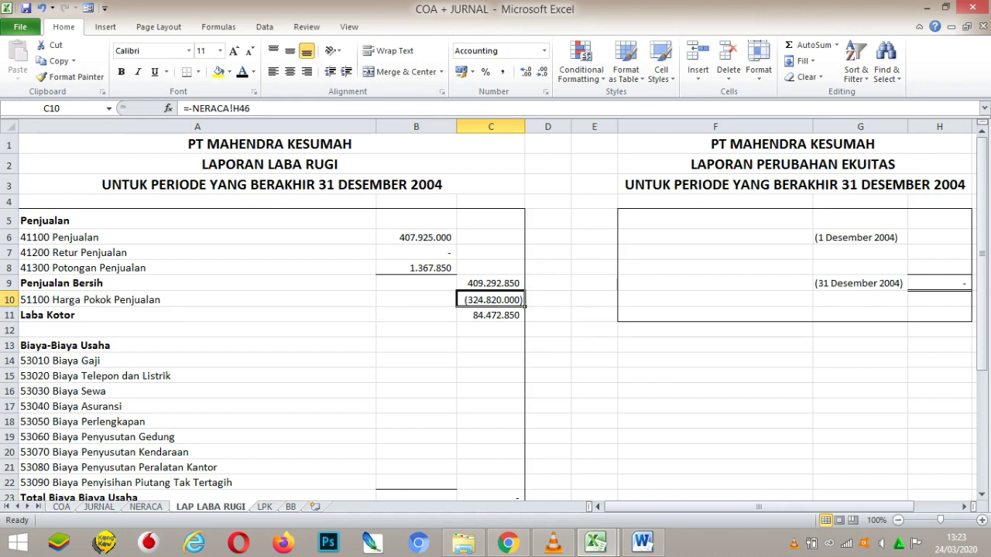
left_click(9, 300)
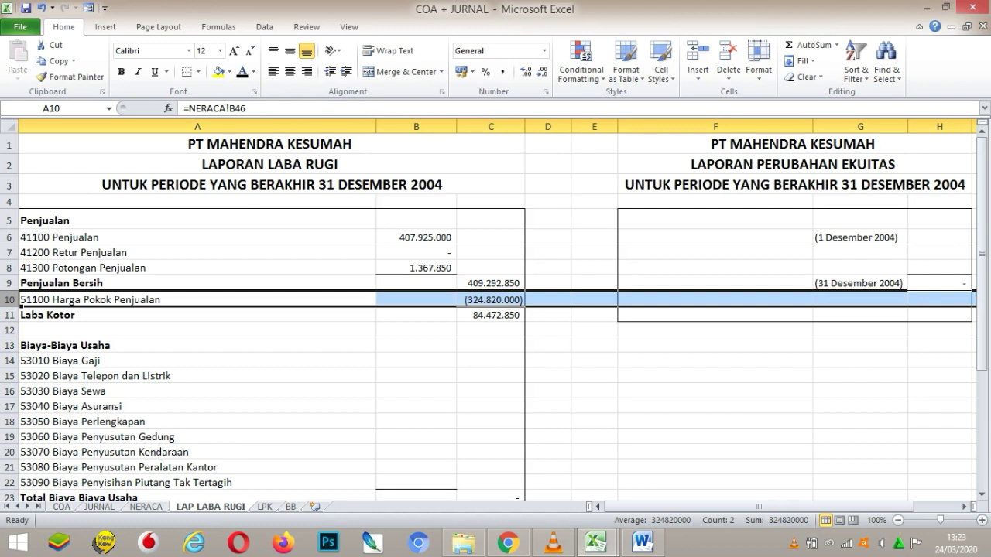
left_click(491, 299)
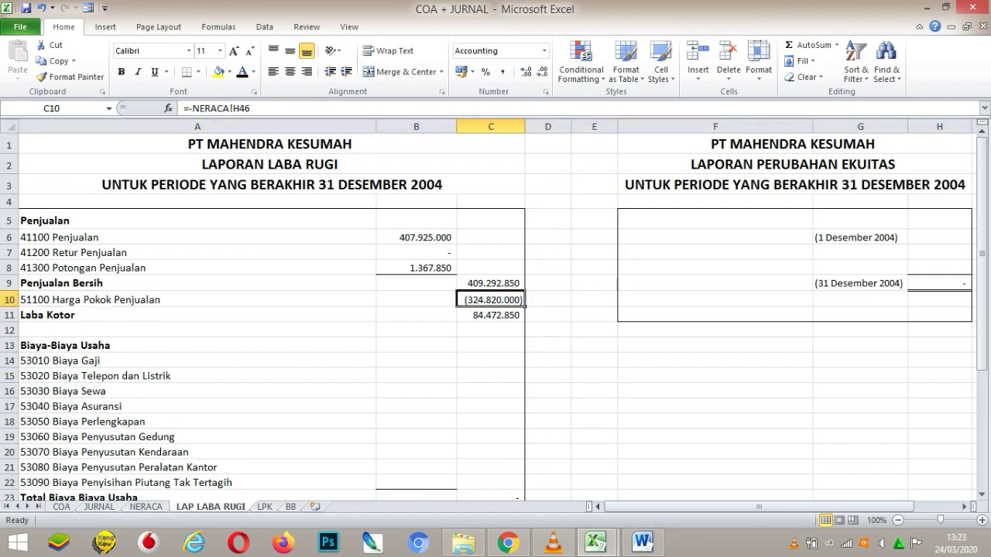
left_click(490, 316)
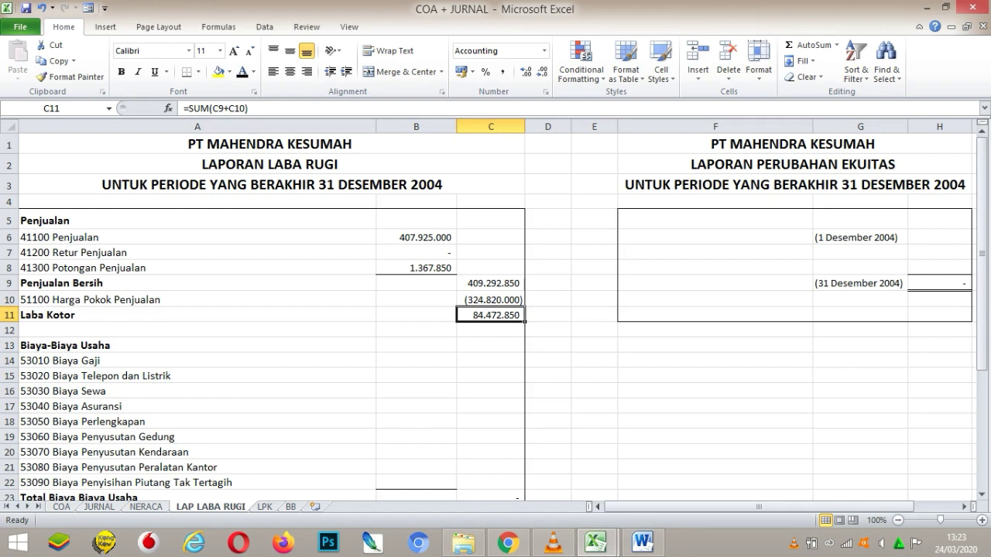
double_click(490, 316)
key("Return")
left_click(490, 300)
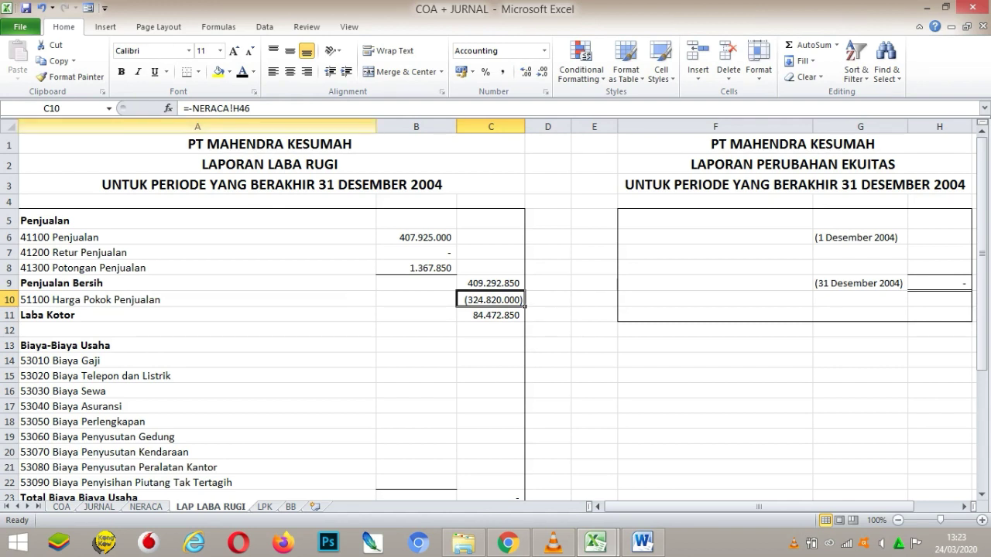
Remove the minus sign from the Harga Pokok Penjualan formula in cell C10, leaving =NERACA!H46.
left_click(192, 109)
left_click_drag(193, 109, 198, 109)
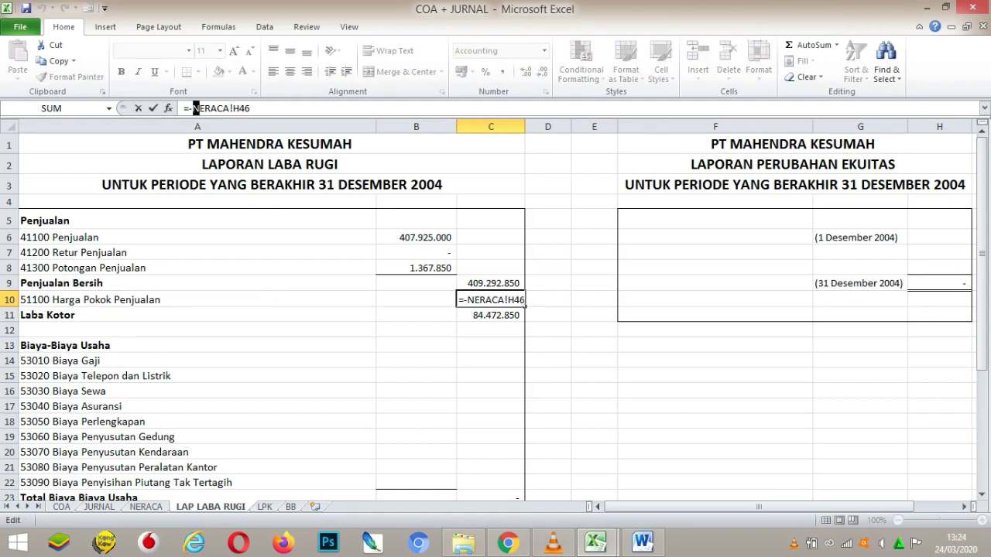
left_click(192, 108)
key("BackSpace")
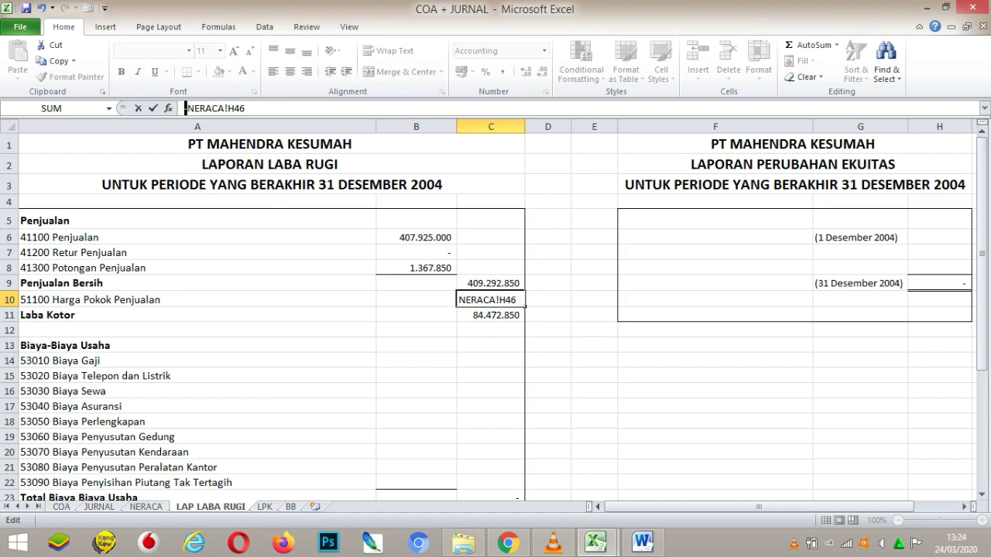
key("BackSpace")
type("=")
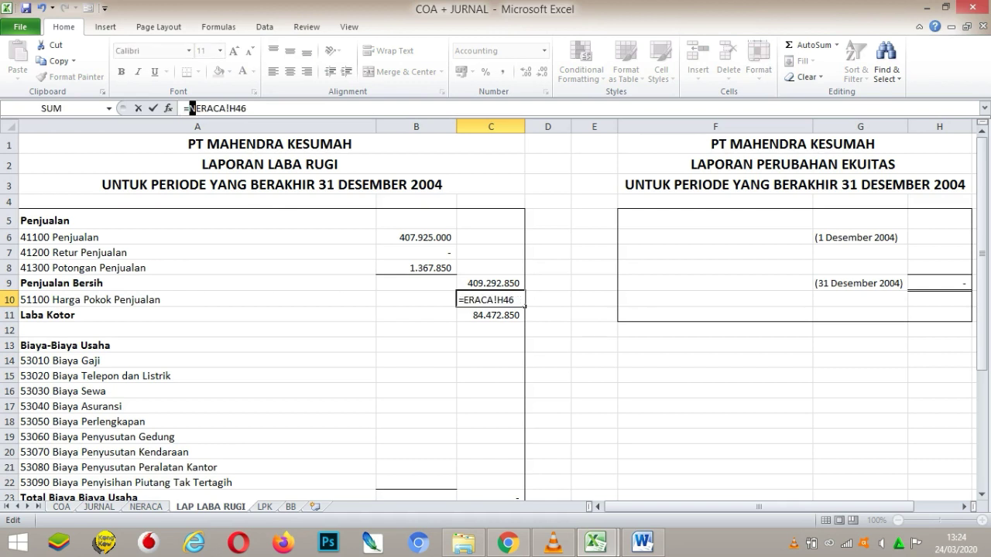
key("Return")
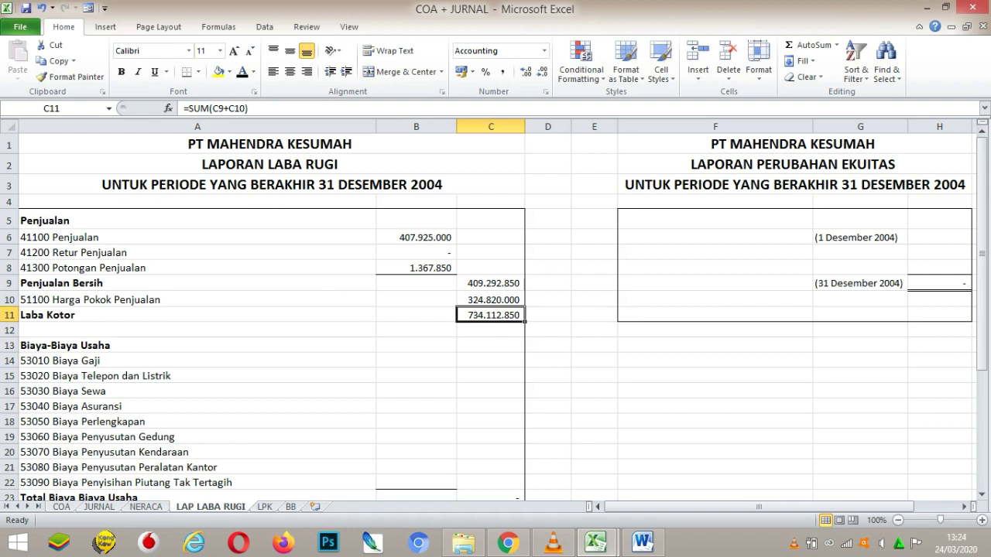
Calculate Laba Kotor in cell C11 by subtraction with the formula =C9-C10.
type("=")
key("Up")
key("Up")
type("-")
key("Up")
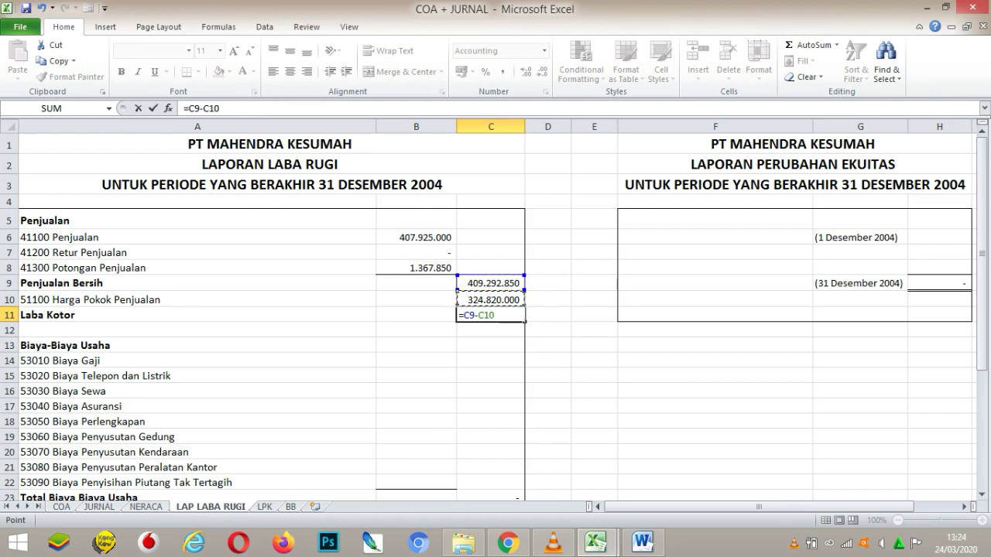
key("Return")
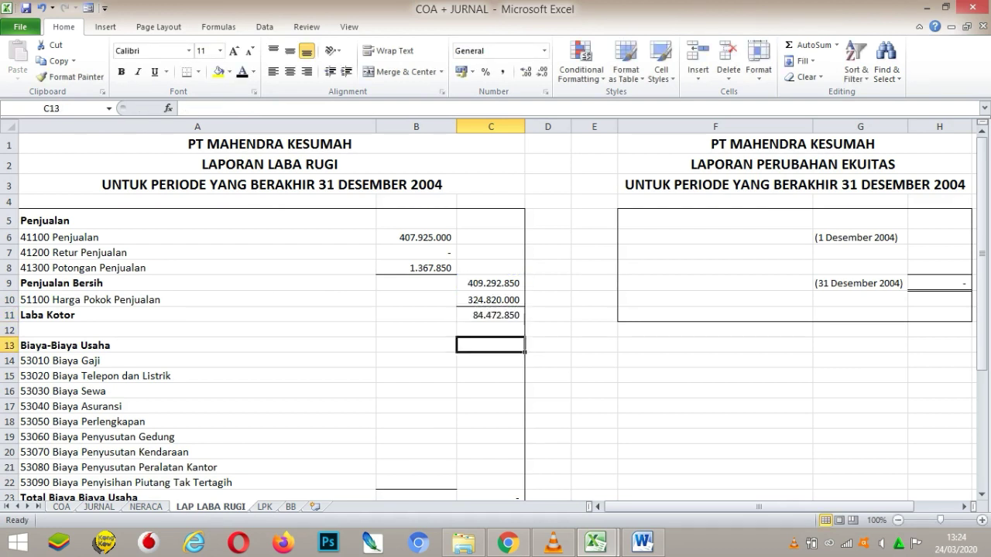
Add a minus sign to the Harga Pokok Penjualan link in cell C10 to make its amount negative.
key("Up")
key("Up")
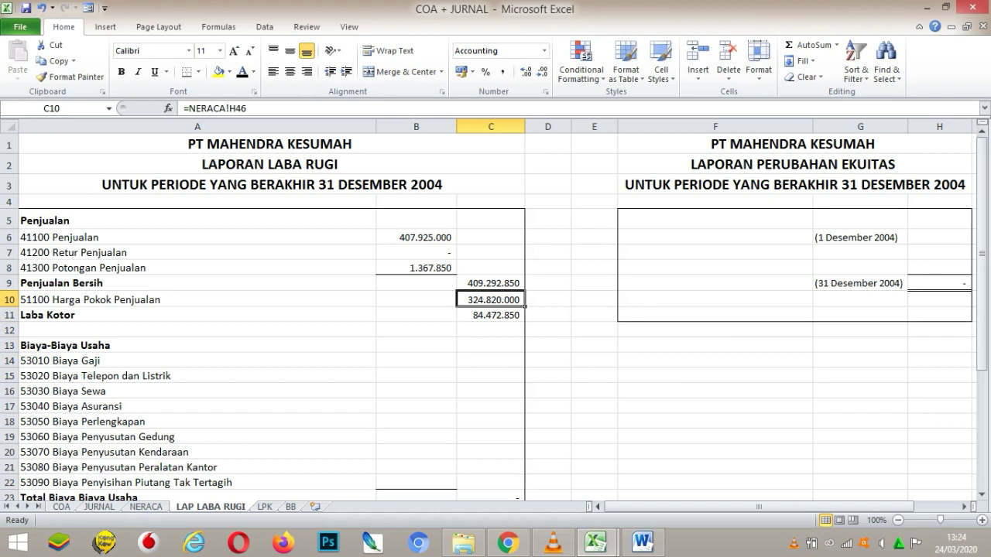
key("F2")
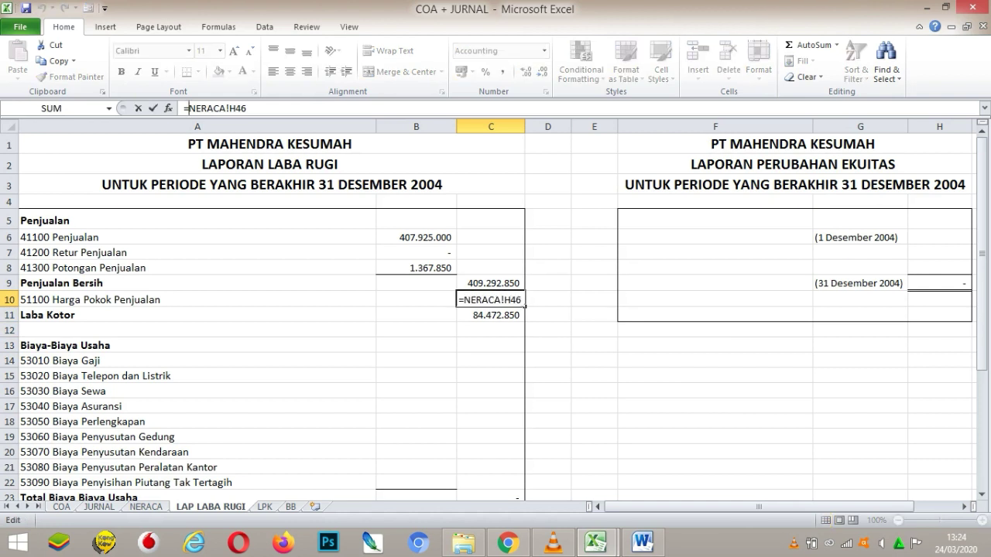
type("-")
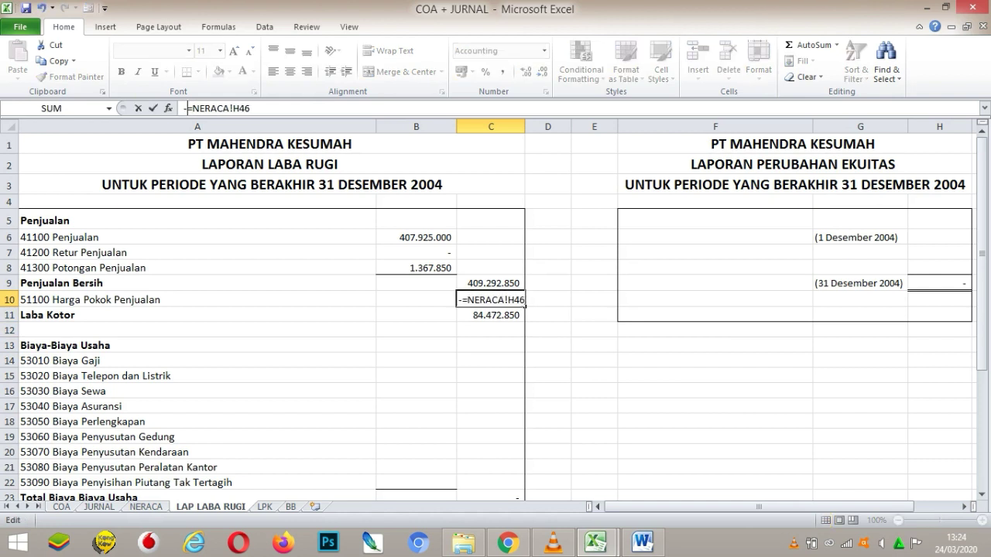
key("Return")
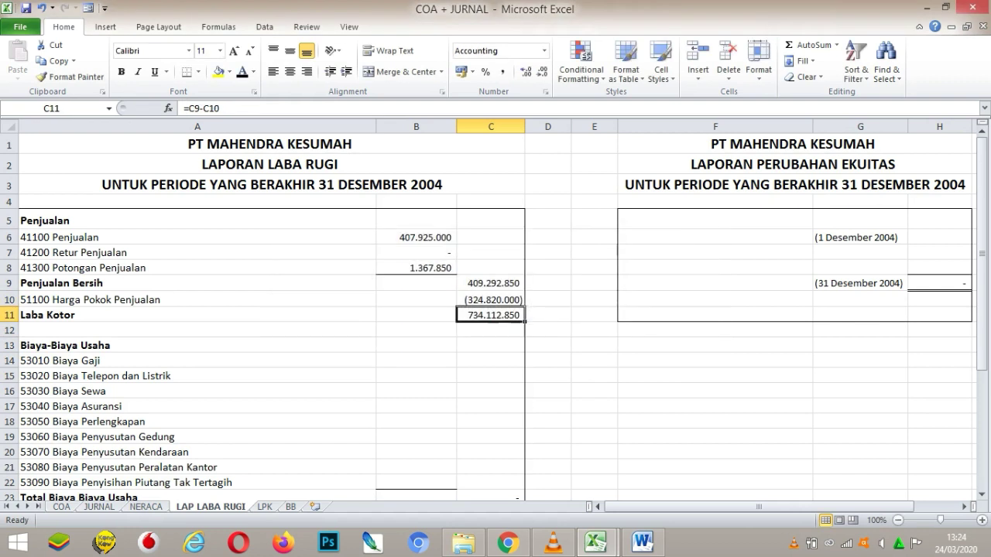
Clear the subtraction formula in Laba Kotor cell C11 and enter =SUM(C9+C10).
key("F2")
key("Left")
key("Left")
key("Left")
key("BackSpace")
key("BackSpace")
key("BackSpace")
key("BackSpace")
key("Delete")
key("Delete")
key("Delete")
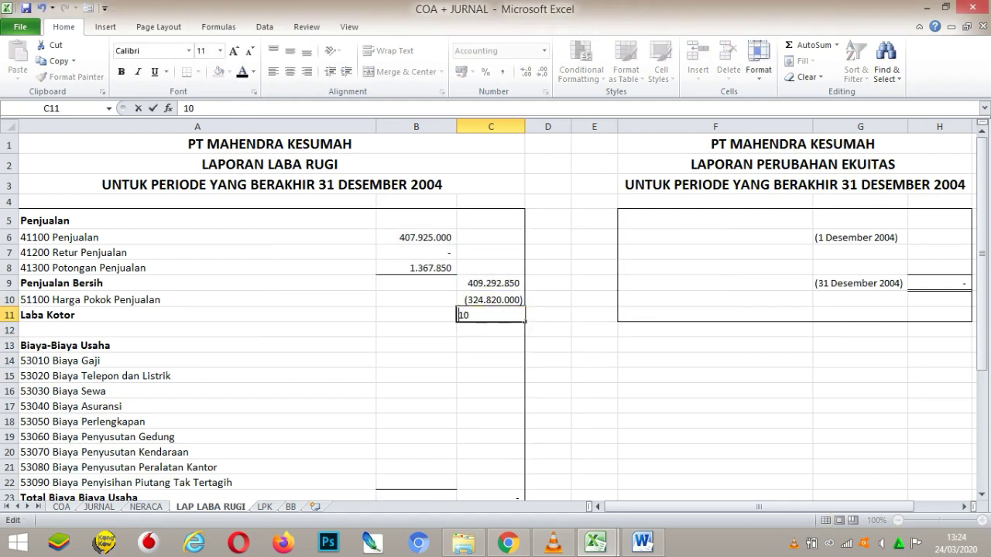
type("=")
key("BackSpace")
type("=SU")
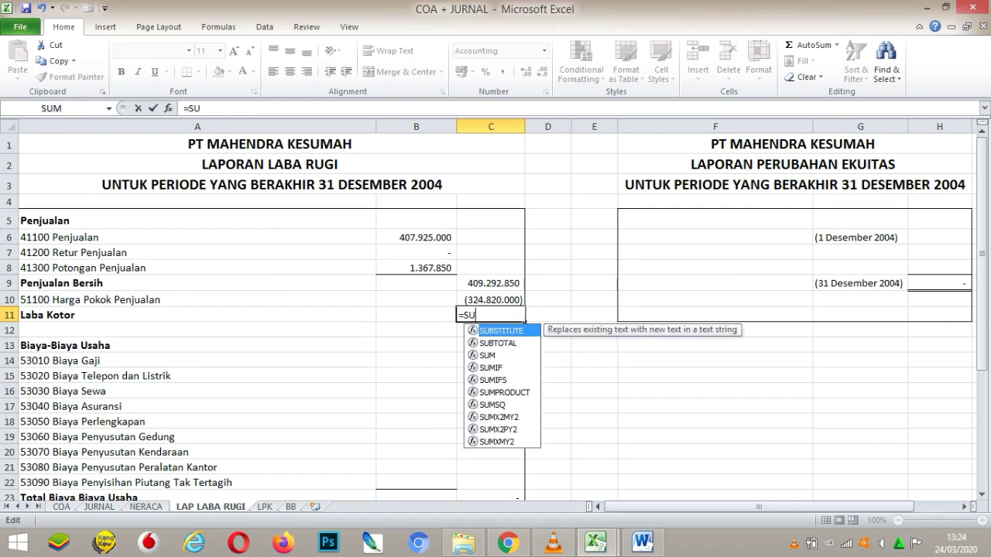
type("M")
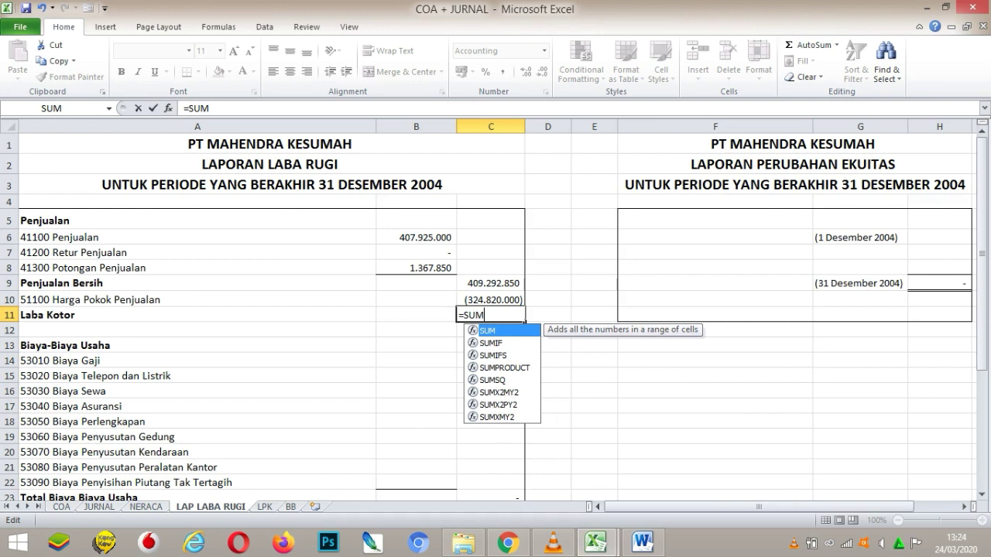
type("(C9+")
key("Up")
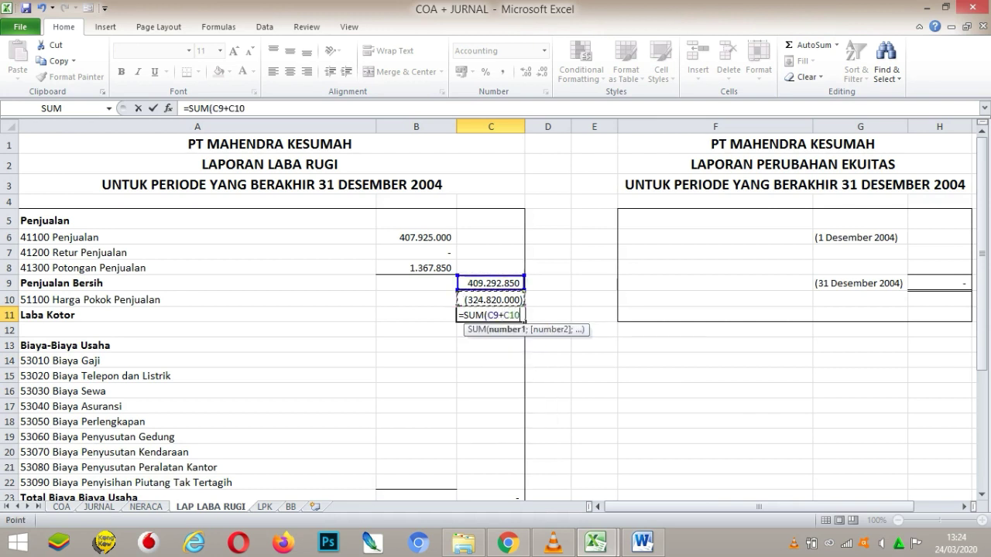
type(")")
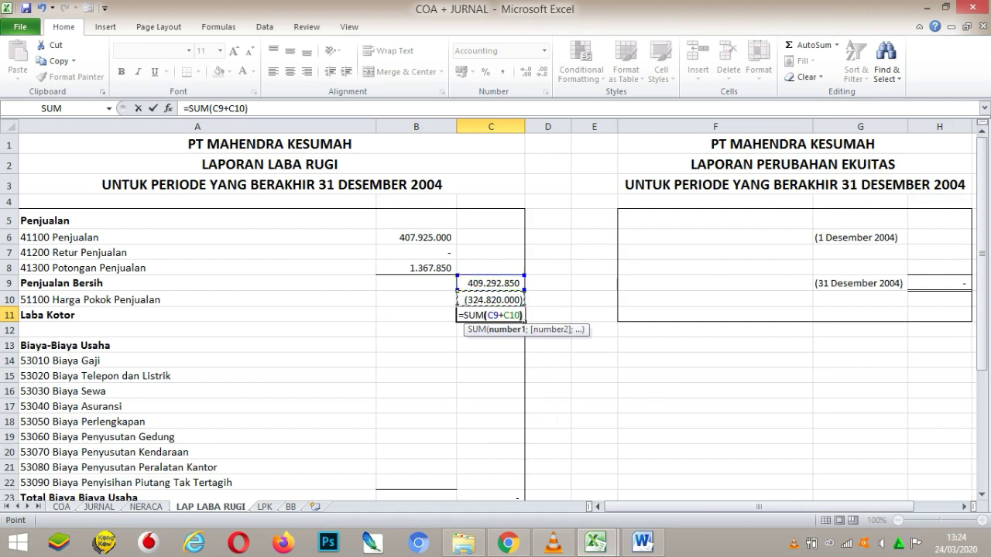
key("Return")
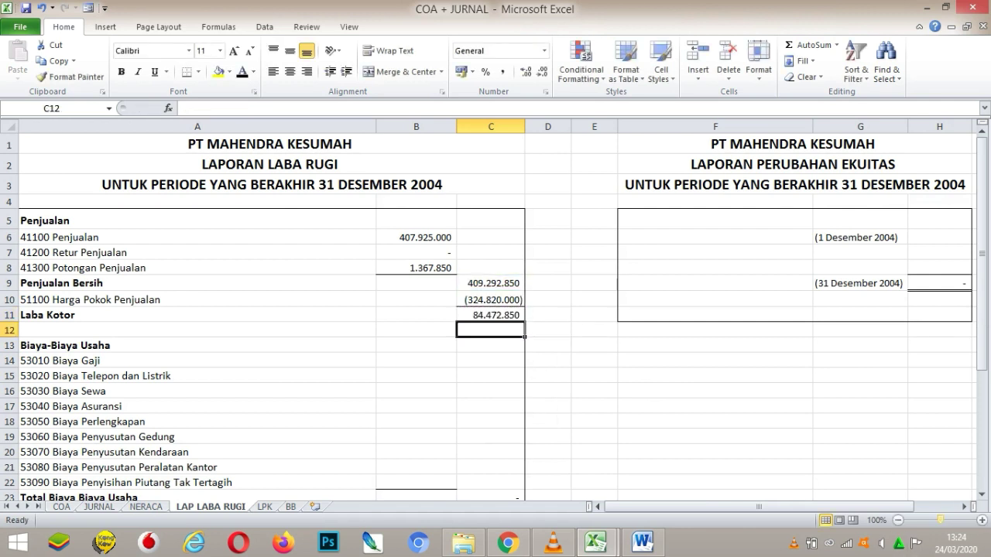
Link the 53010 Biaya Gaji amount in B14 to NERACA cell H47 and fill the formula down to B22.
left_click(982, 521)
left_click(982, 520)
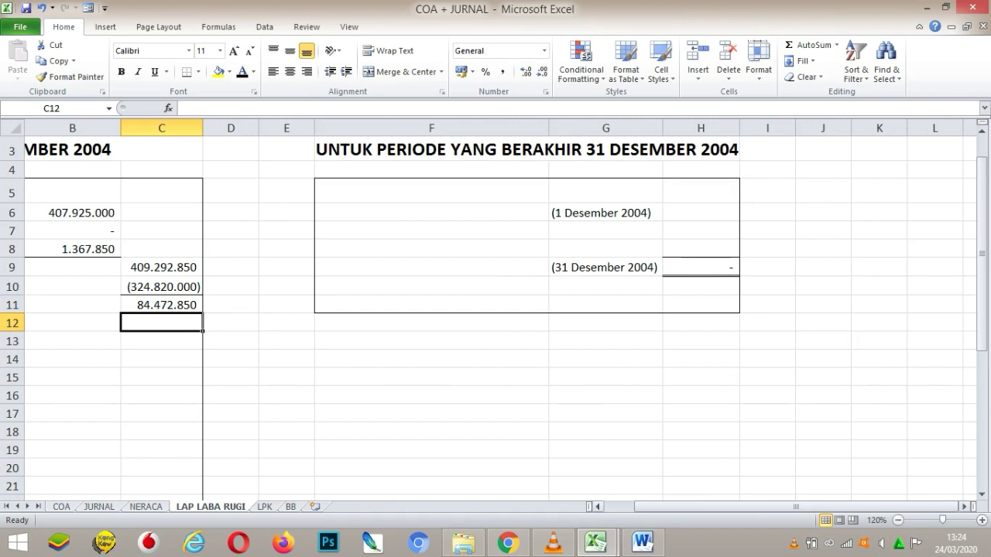
left_click(598, 507)
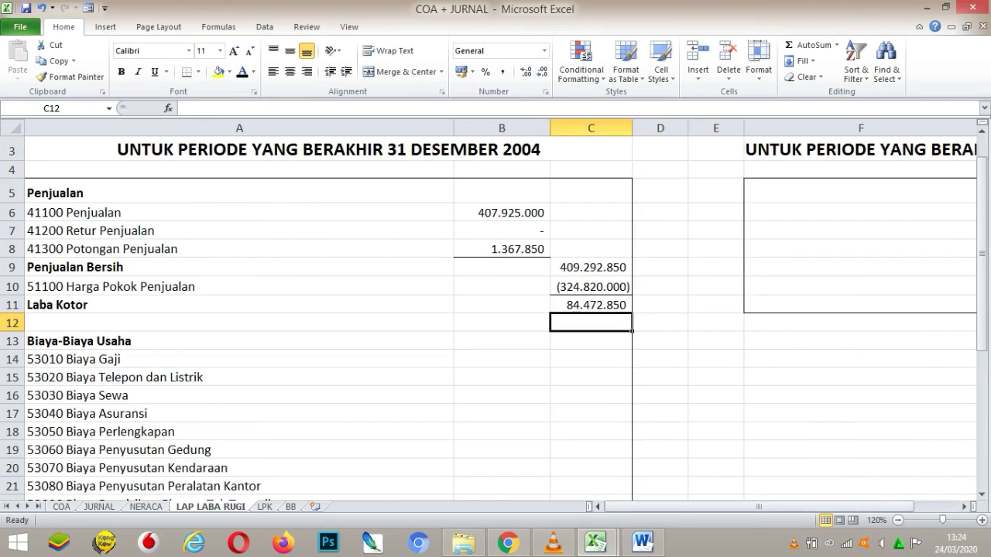
left_click(502, 358)
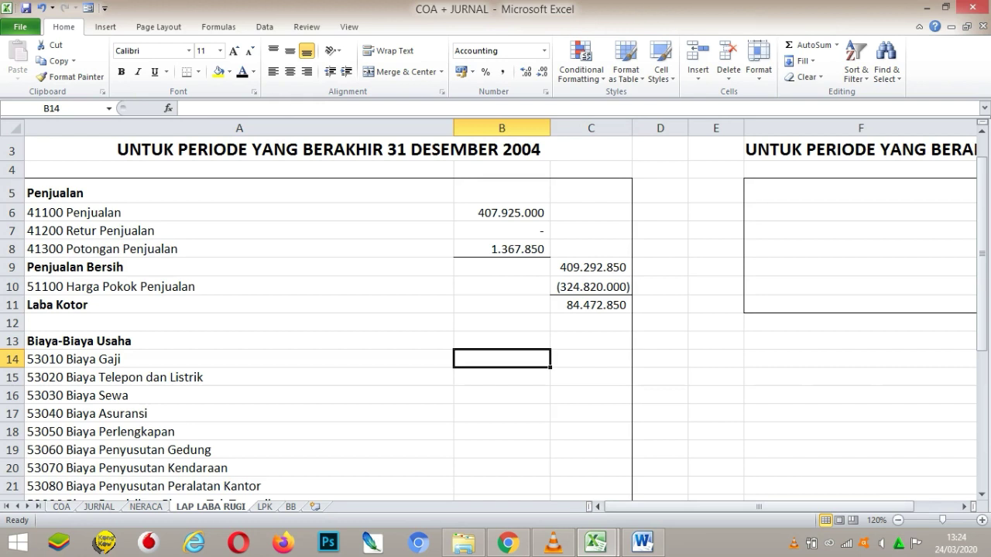
type("=")
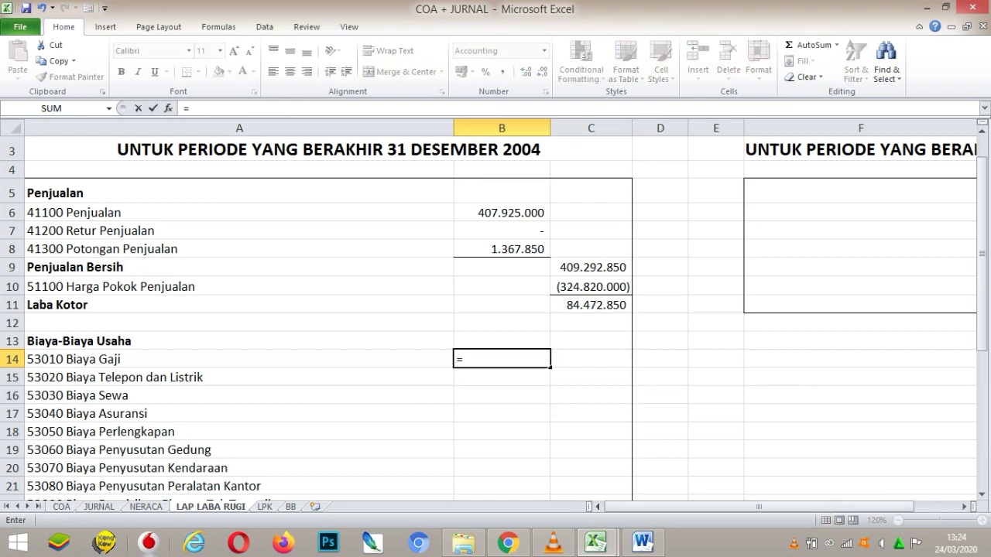
left_click(146, 507)
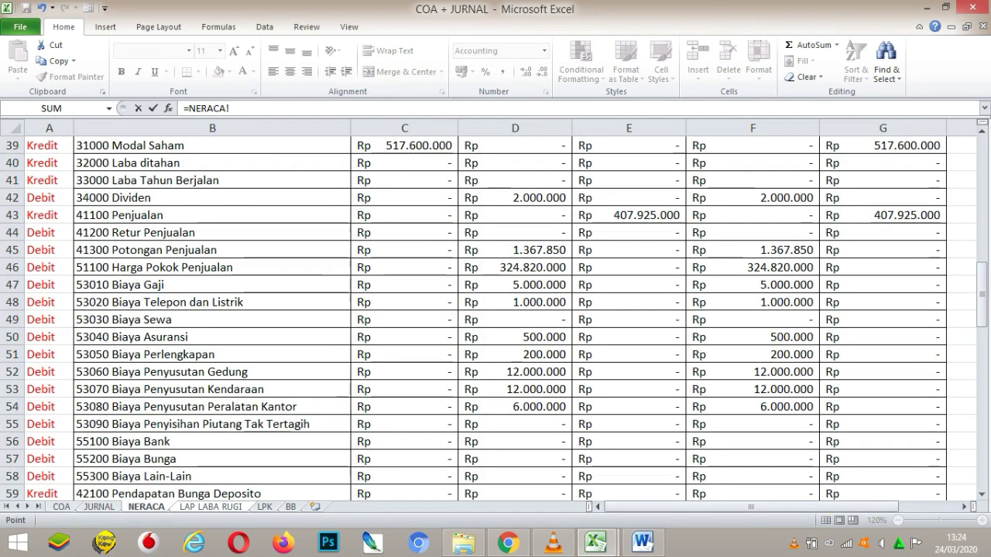
key("Right")
key("Right")
key("Right")
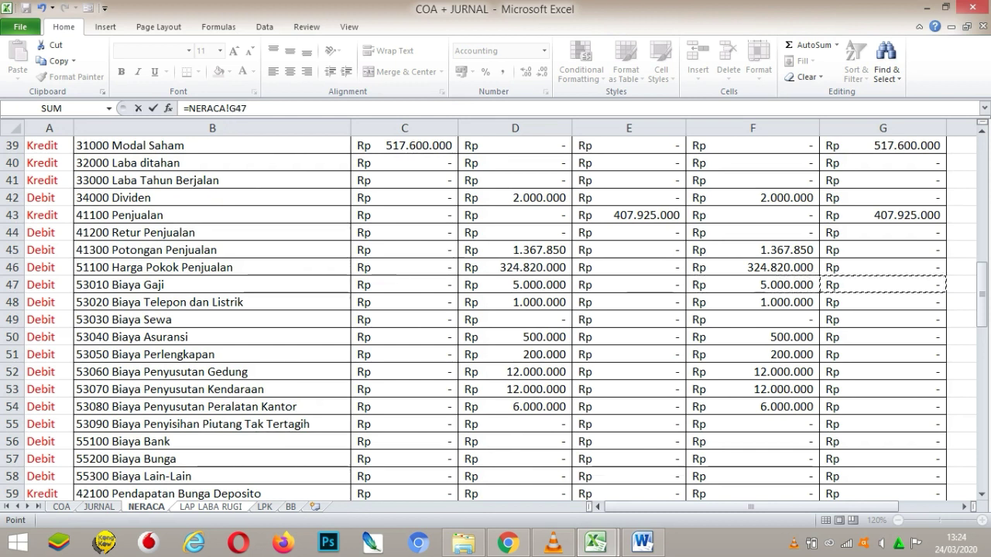
key("Return")
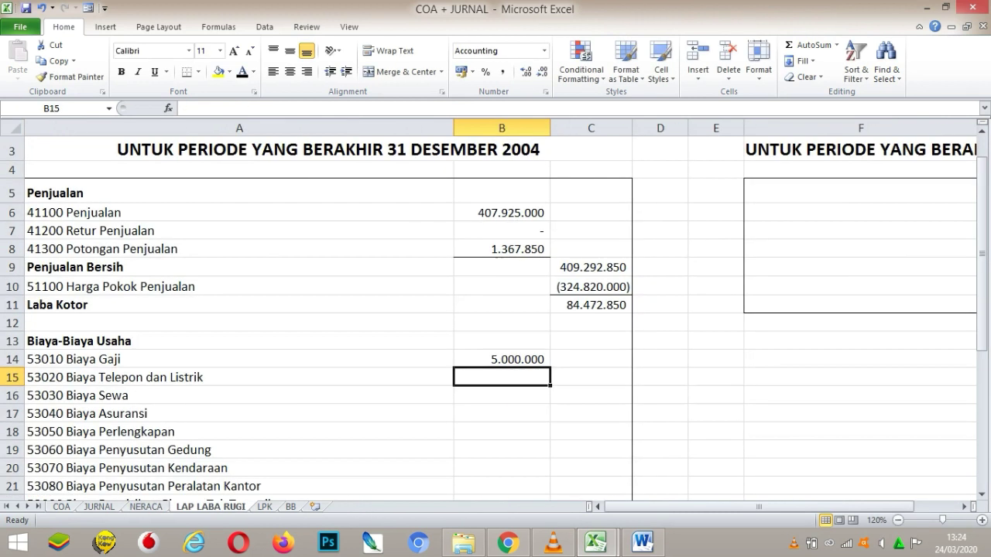
left_click(502, 358)
left_click_drag(550, 367, 542, 443)
Inspect the formula behind Total Biaya Biaya Usaha in cell C23.
left_click(591, 456)
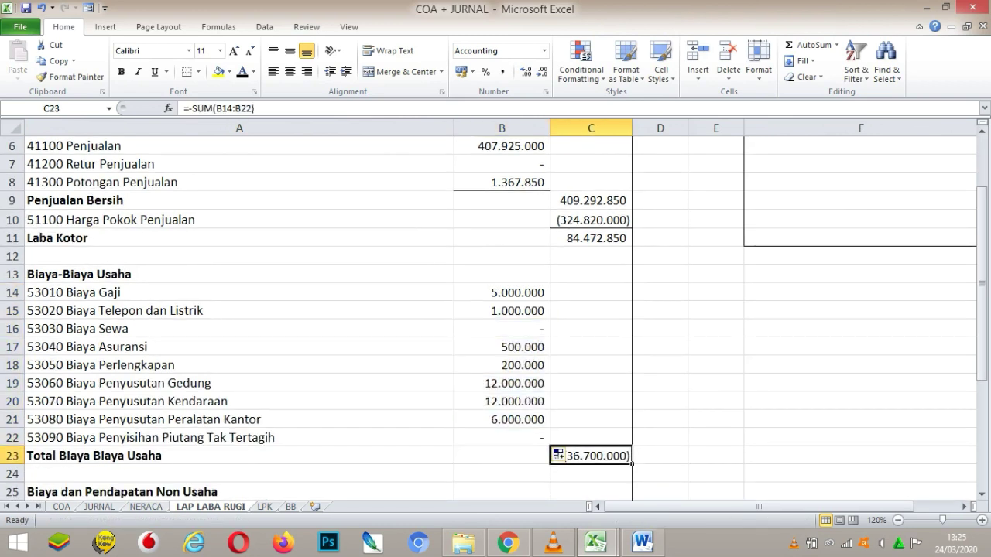
key("F2")
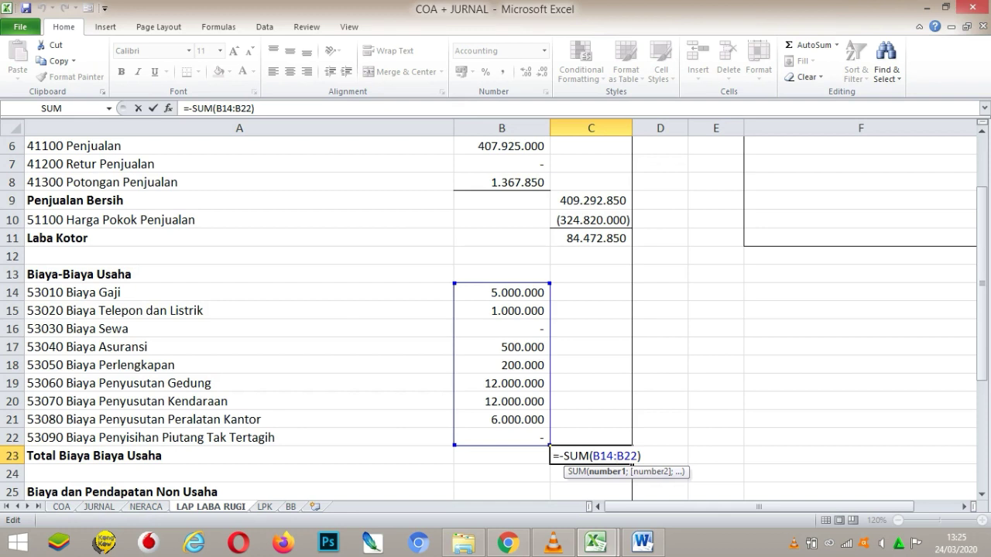
key("Return")
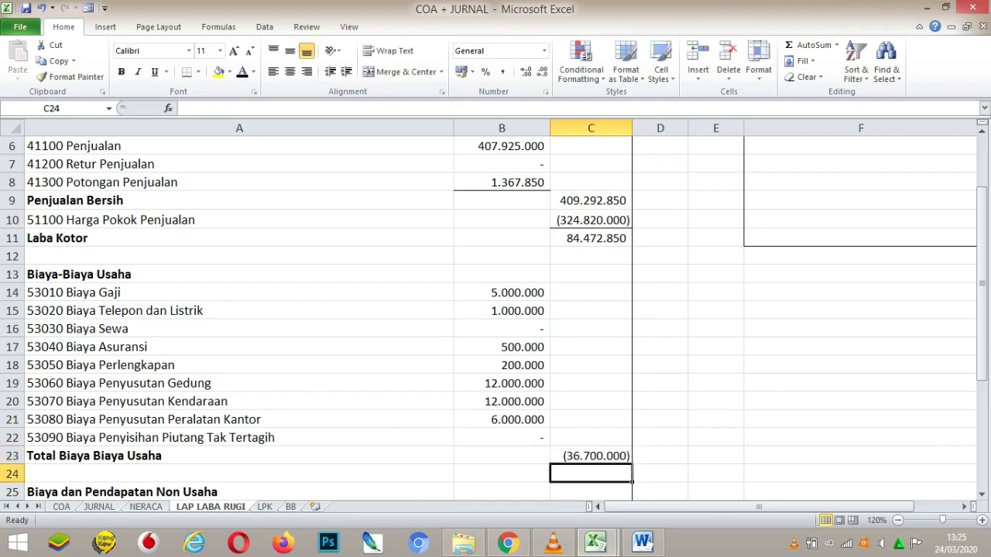
key("Up")
double_click(579, 456)
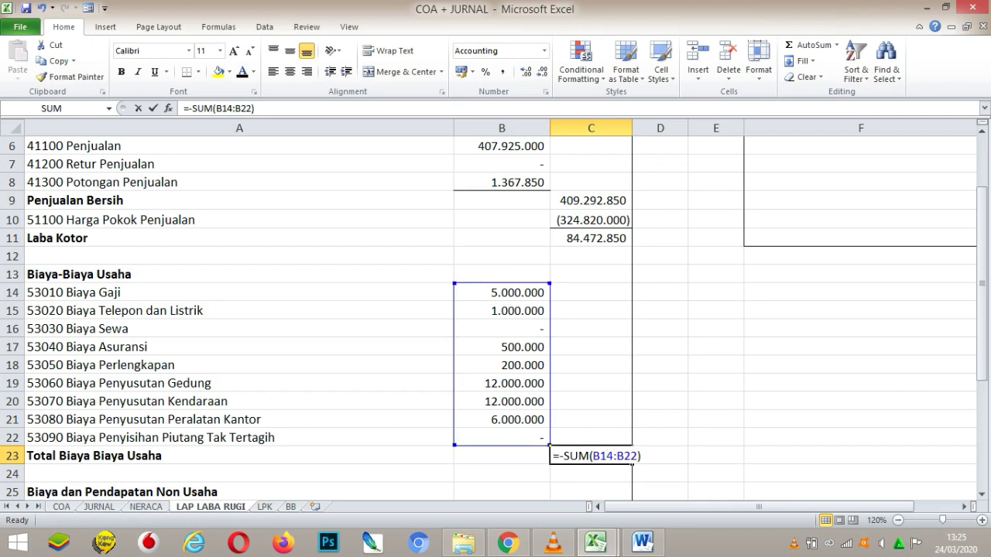
left_click(557, 456)
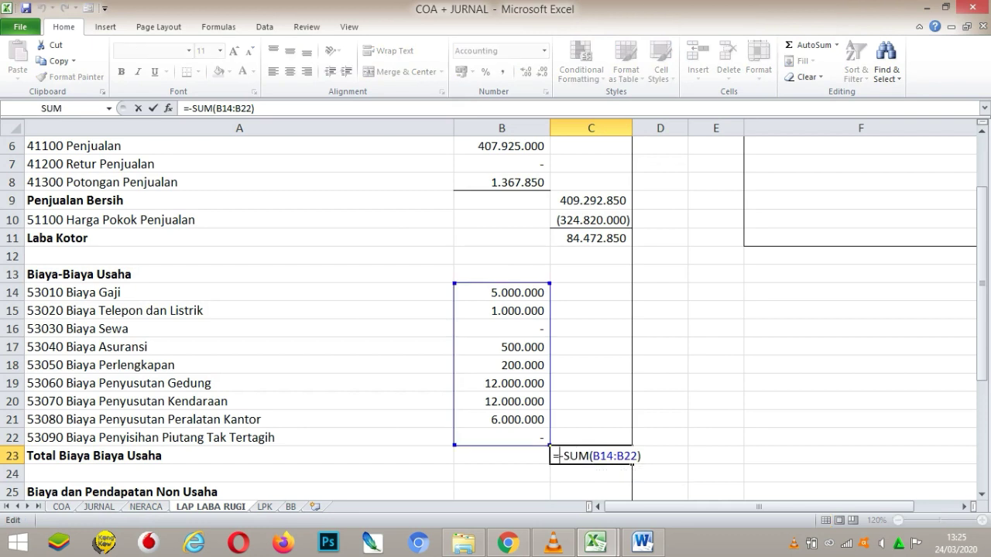
key("Return")
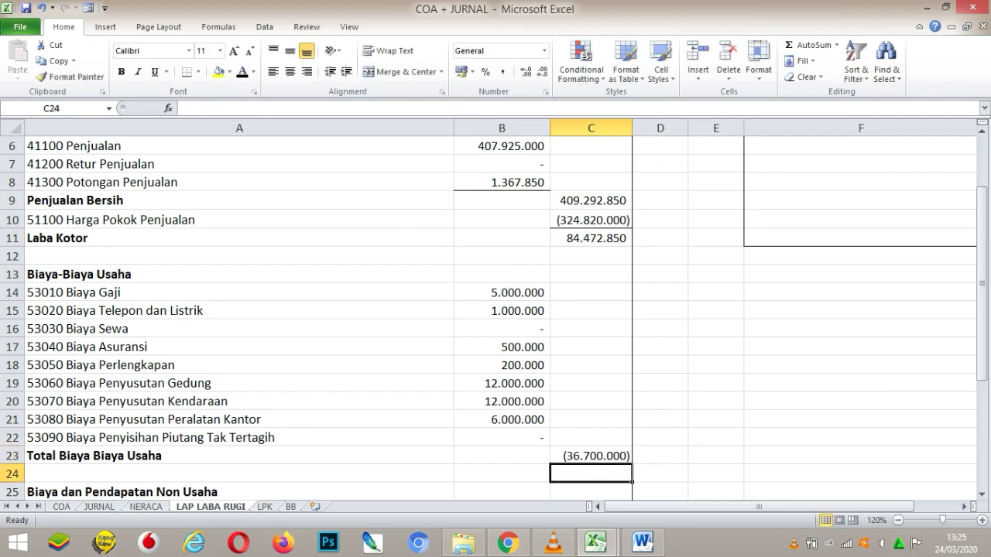
Add a bottom border to cell B22, under the last Biaya-Biaya Usaha amount.
key("Up")
key("Up")
key("Left")
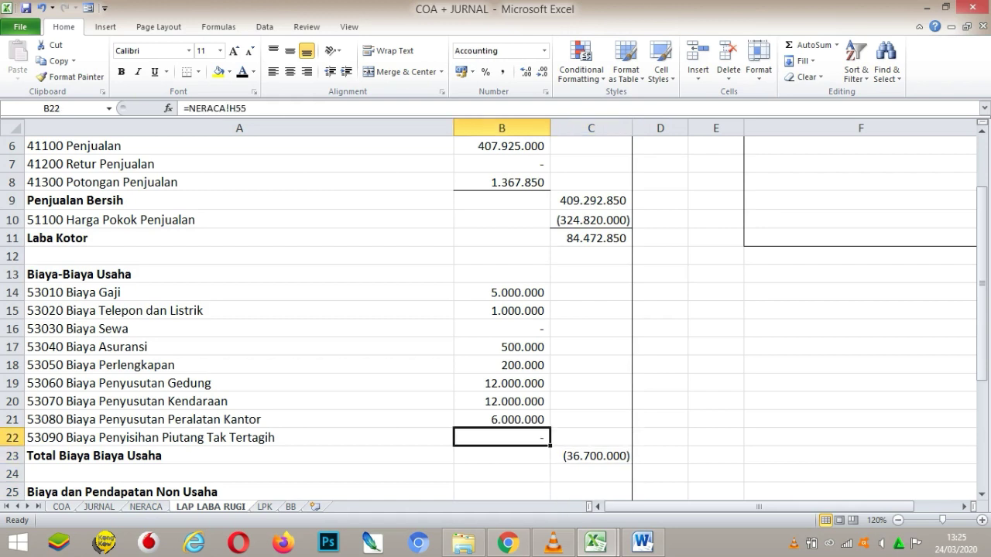
left_click(186, 71)
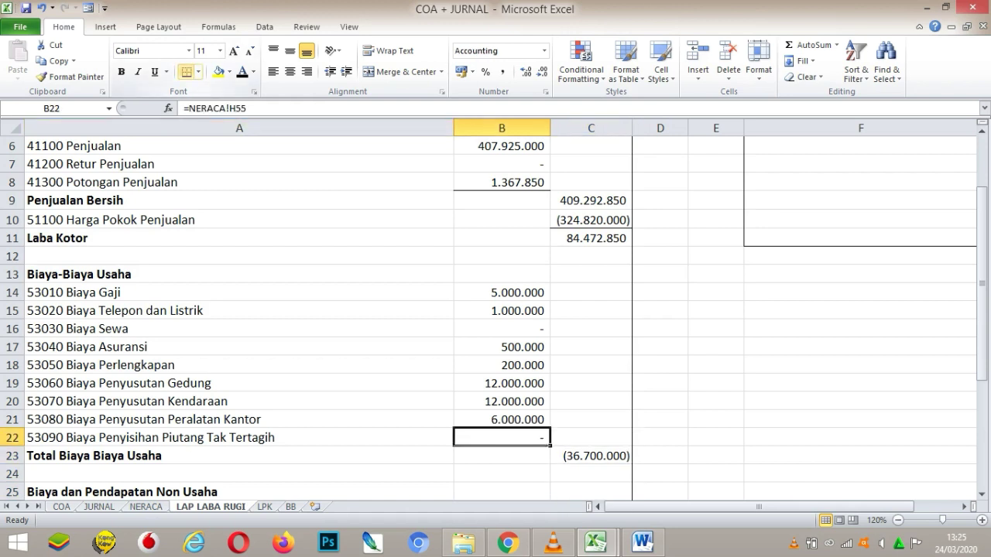
Link the 55100 Biaya Bank amount in B26 to NERACA cell H56 and fill the formula down to B30.
key("Down")
key("Down")
key("Down")
key("Down")
key("Down")
key("Up")
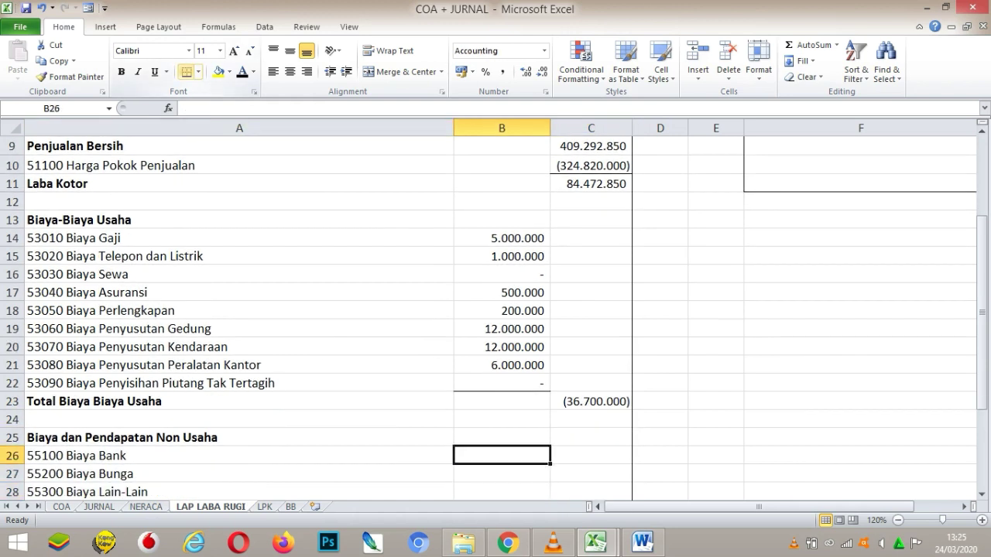
type("=")
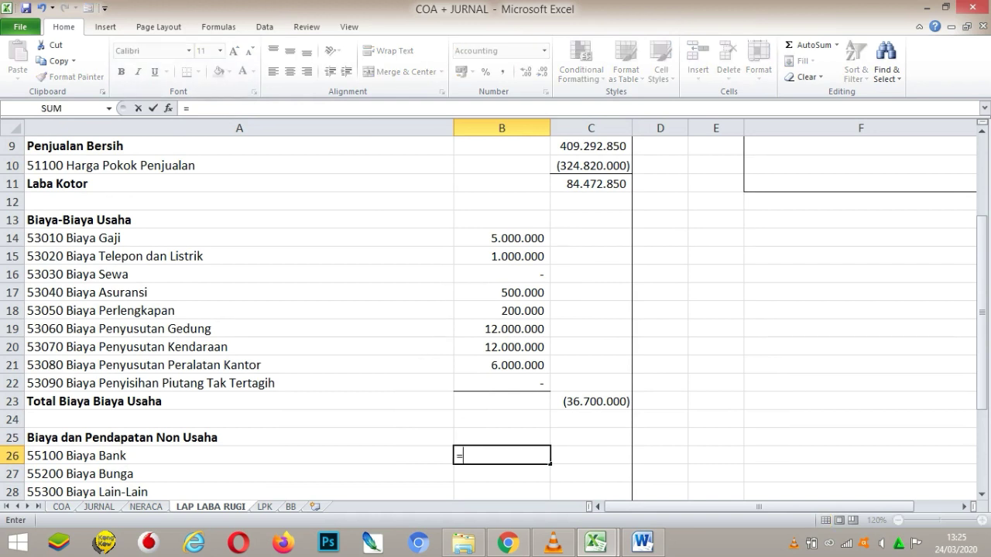
key("ctrl+Page_Up")
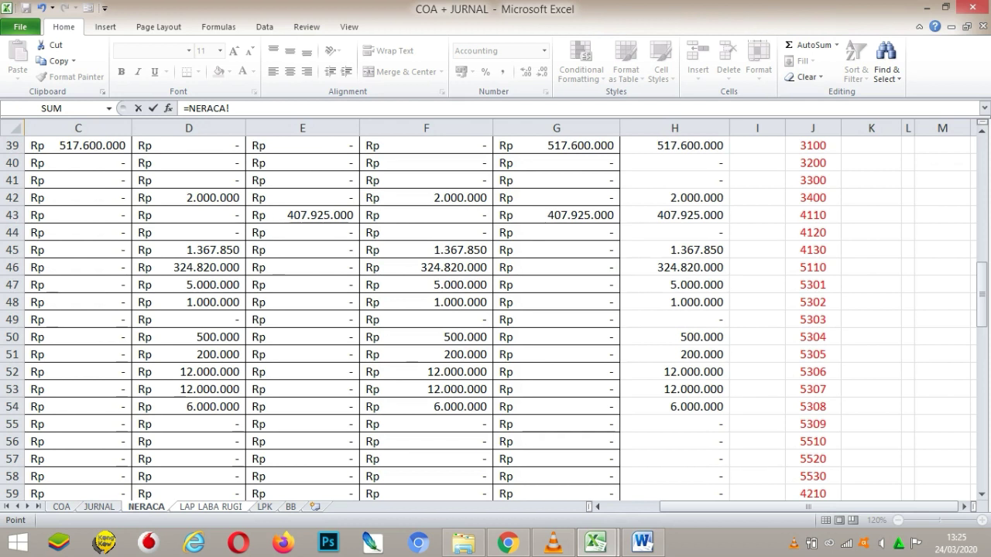
key("Left")
key("Left")
key("Left")
key("Left")
key("Left")
key("Left")
key("Left")
key("Left")
key("Right")
key("Right")
key("Down")
key("Left")
key("Right")
key("Right")
key("Right")
key("Right")
key("Right")
key("Right")
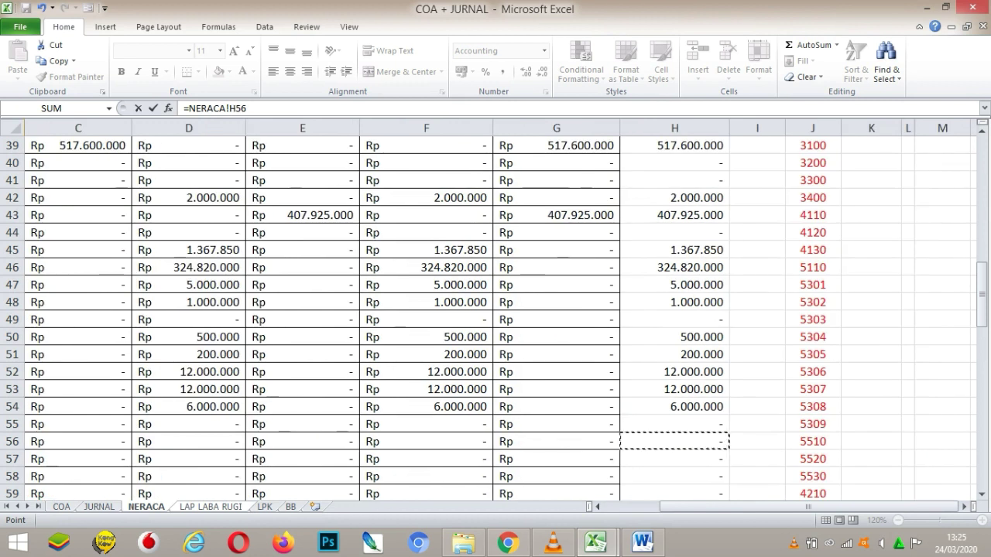
key("Return")
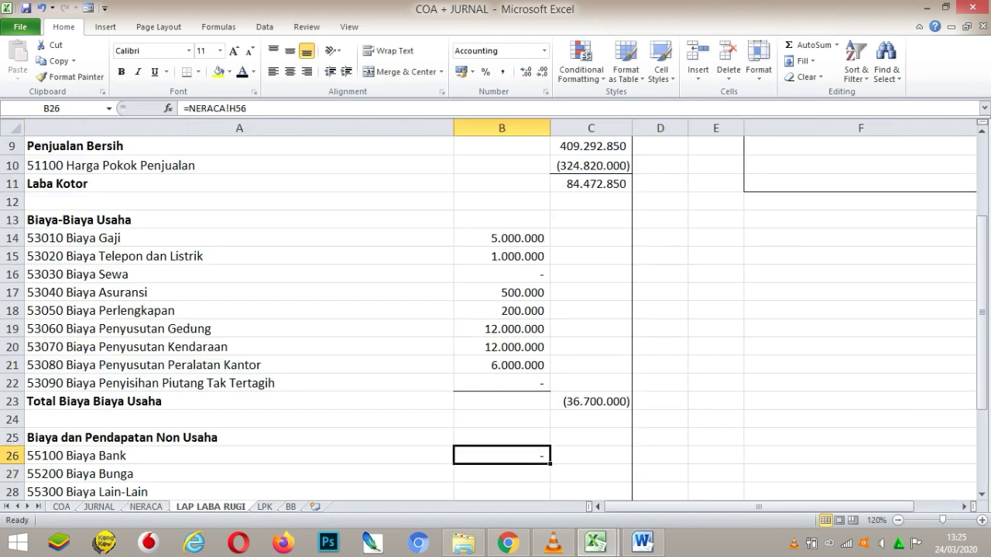
mouse_move(550, 463)
left_mouse_down()
mouse_move(548, 496)
mouse_move(550, 463)
left_mouse_up()
Clear the existing formulas in Laba Bersih cell C32 and Total Biaya dan Pendapatan Non Usaha cell C31.
left_click(591, 490)
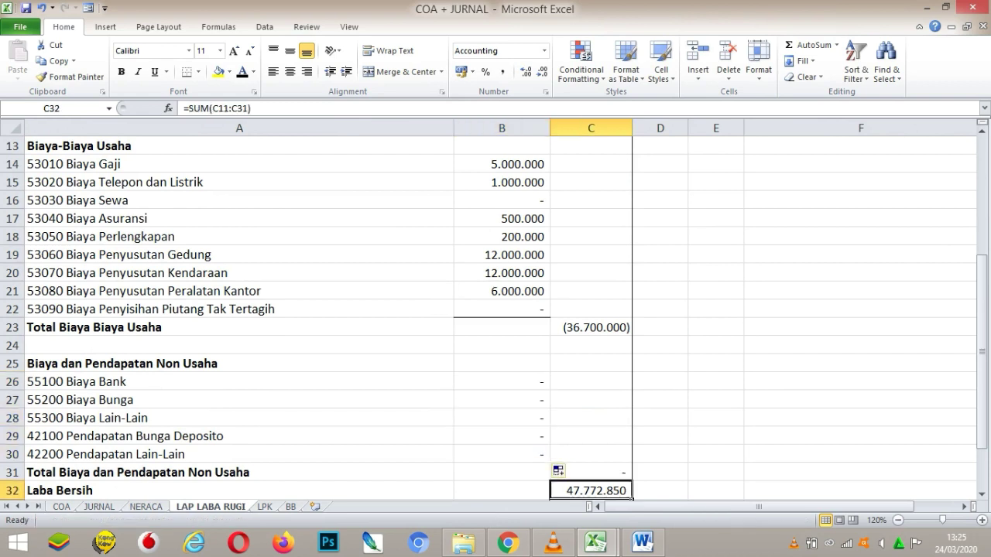
double_click(591, 490)
key("Up")
key("Up")
key("Down")
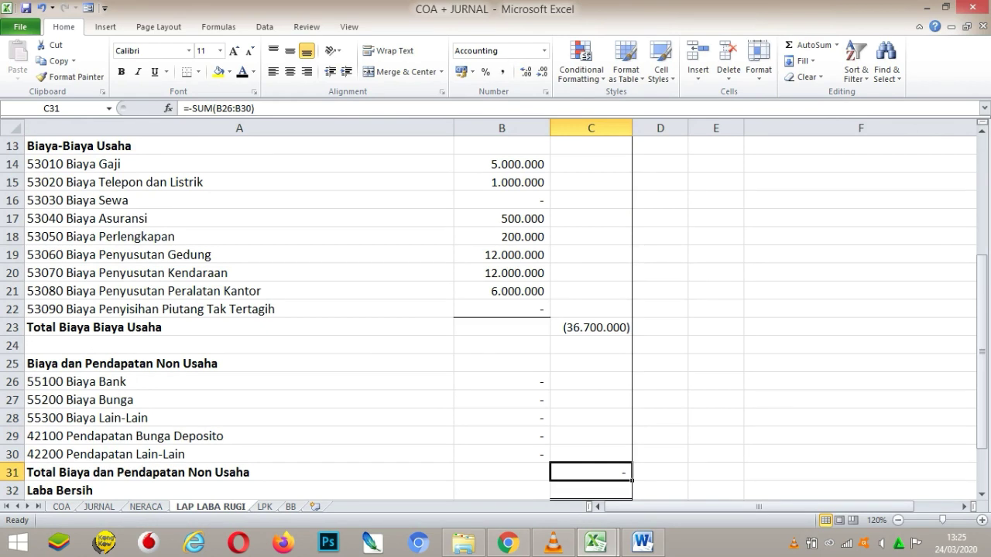
type("=")
key("BackSpace")
key("Return")
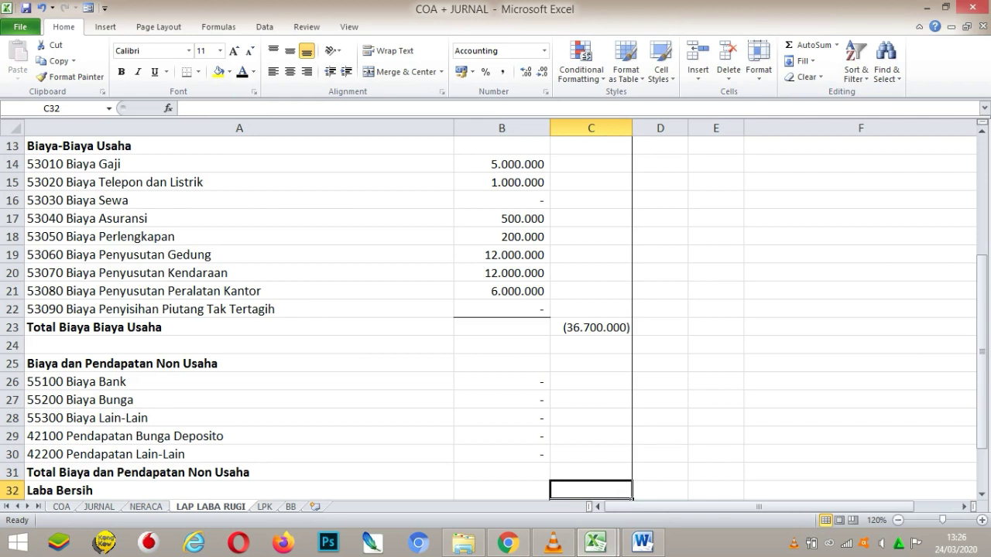
Calculate Laba Bersih in cell C32 with the formula =SUM(C11:C31).
type("=")
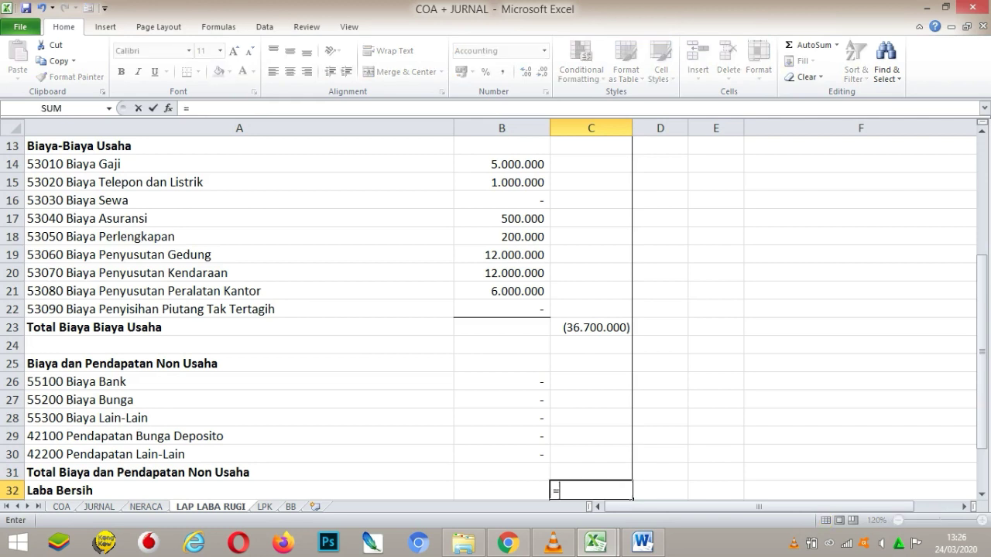
type("SUM(")
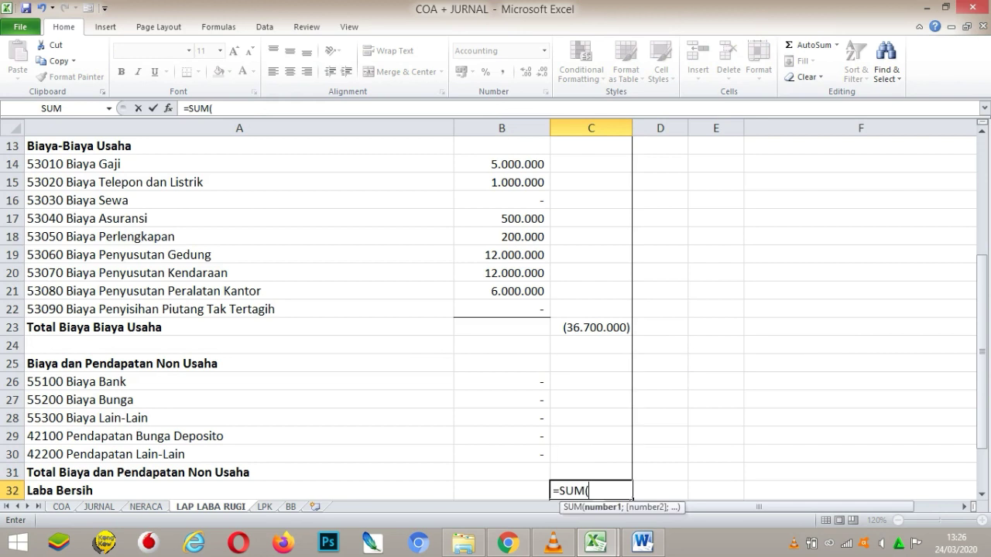
key("Up")
key("F8")
key("Up")
key("Up")
key("Up")
key("Up")
key("Up")
key("Up")
key("Up")
key("Up")
key("Up")
key("Up")
key("Up")
key("Up")
key("Up")
key("Up")
key("Up")
key("Up")
key("Up")
key("Up")
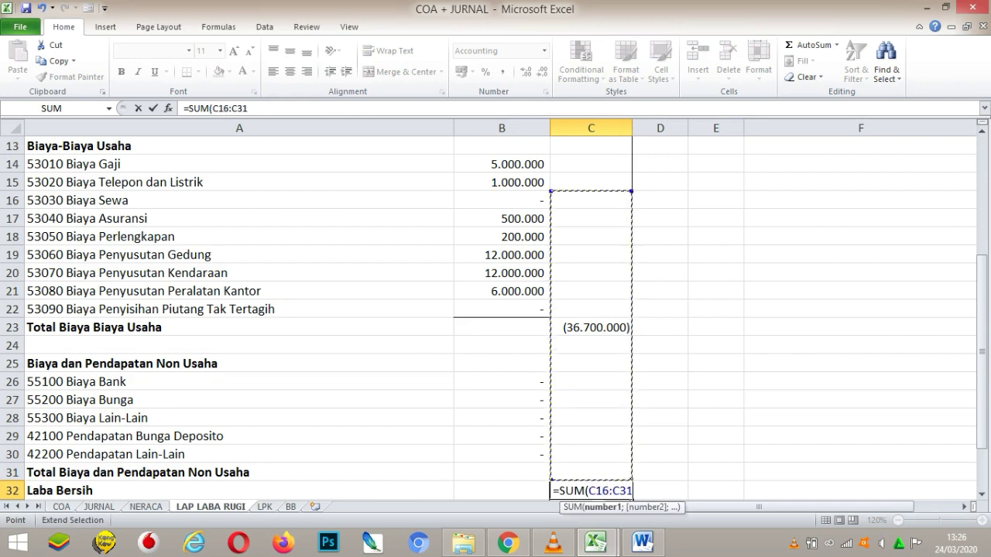
key("Up")
key("Up")
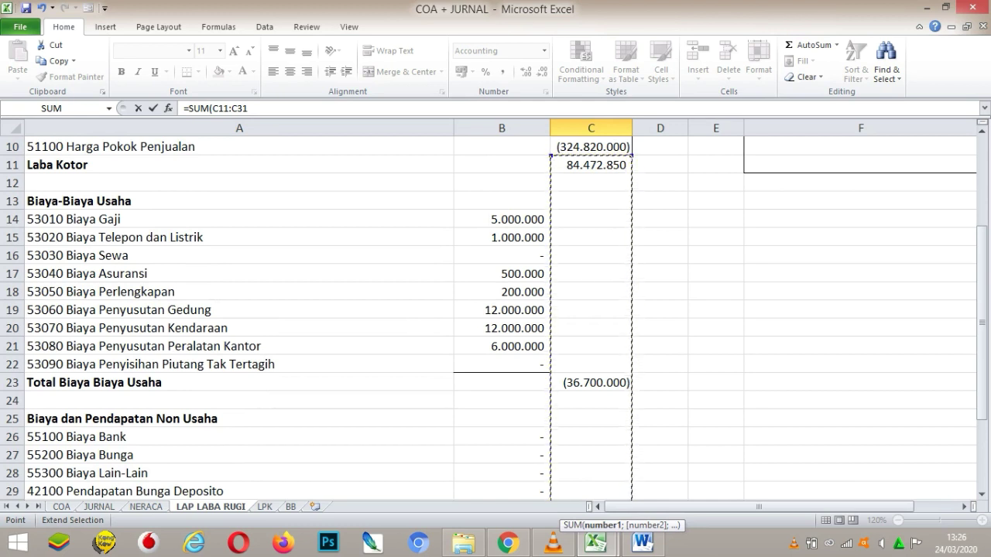
key("Return")
key("Down")
key("Up")
key("Up")
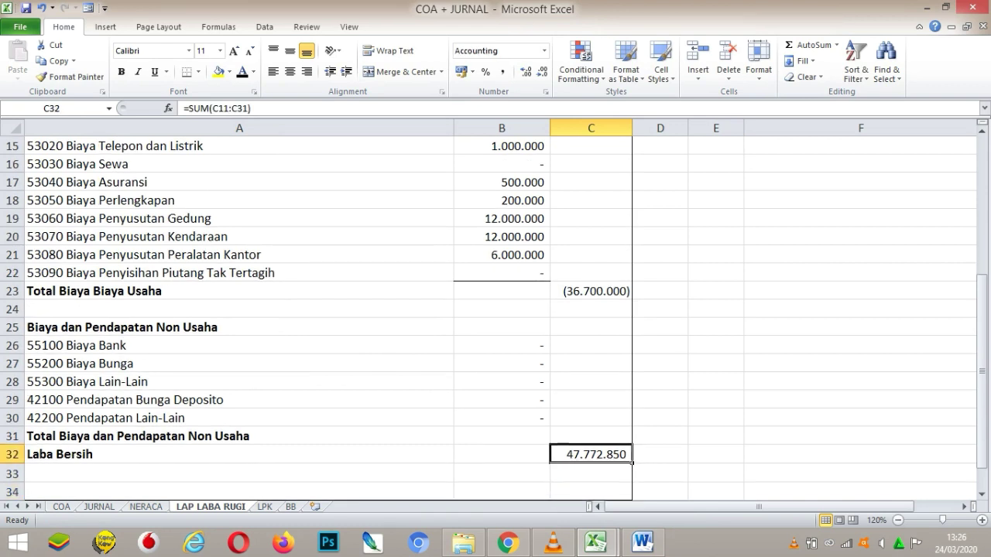
Add a bottom border to cell C31, directly above the Laba Bersih amount.
key("Up")
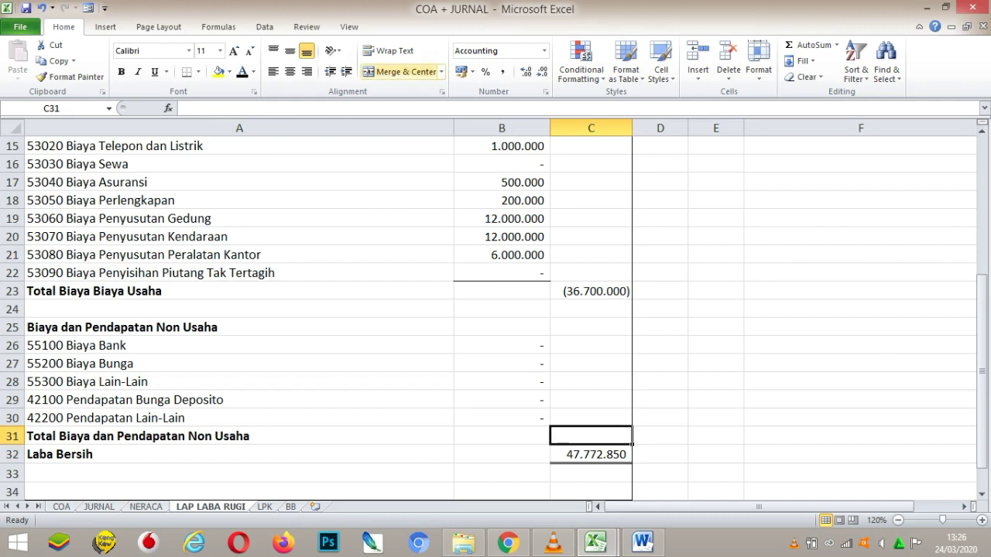
key("Down")
key("Down")
key("Down")
key("Down")
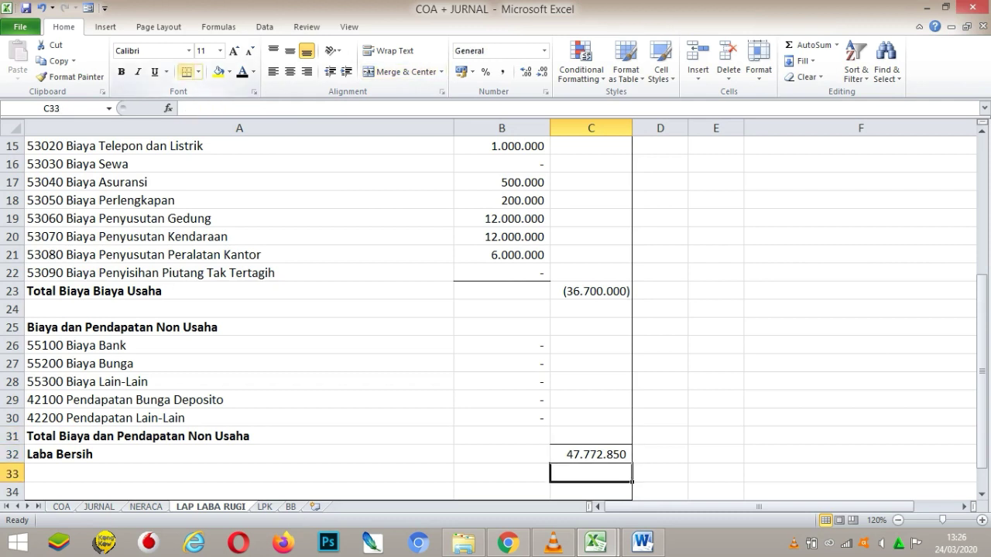
Review the income statement from its title rows down to the Laba Bersih amount in C32.
key("Up")
key("Up")
key("Up")
key("Up")
key("Up")
key("Up")
key("Up")
key("Up")
key("Up")
key("Up")
key("Up")
key("Up")
key("Up")
key("Up")
key("Up")
key("Up")
key("Up")
key("Up")
key("Up")
key("Up")
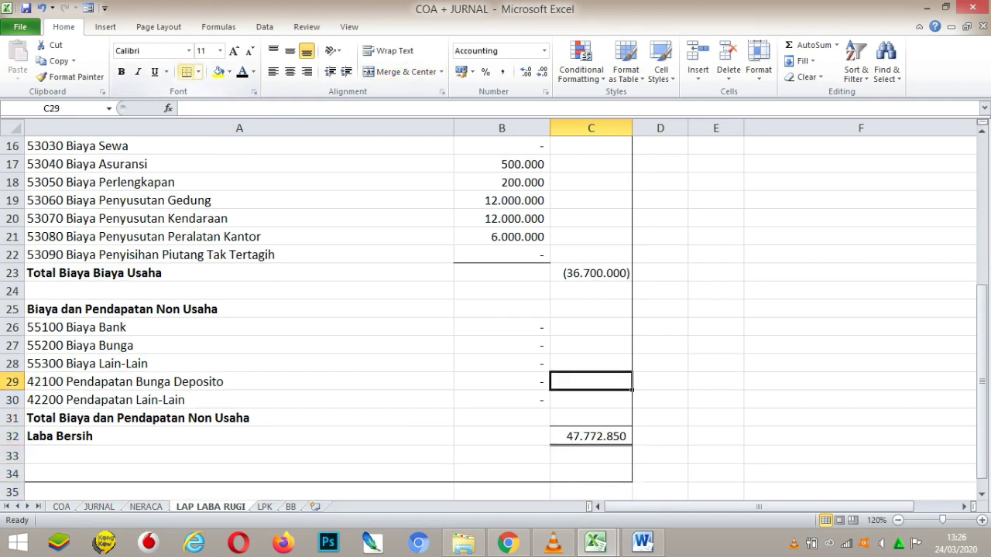
key("Up")
key("Up")
key("Up")
key("Up")
key("Down")
key("Down")
key("Down")
key("Down")
key("Down")
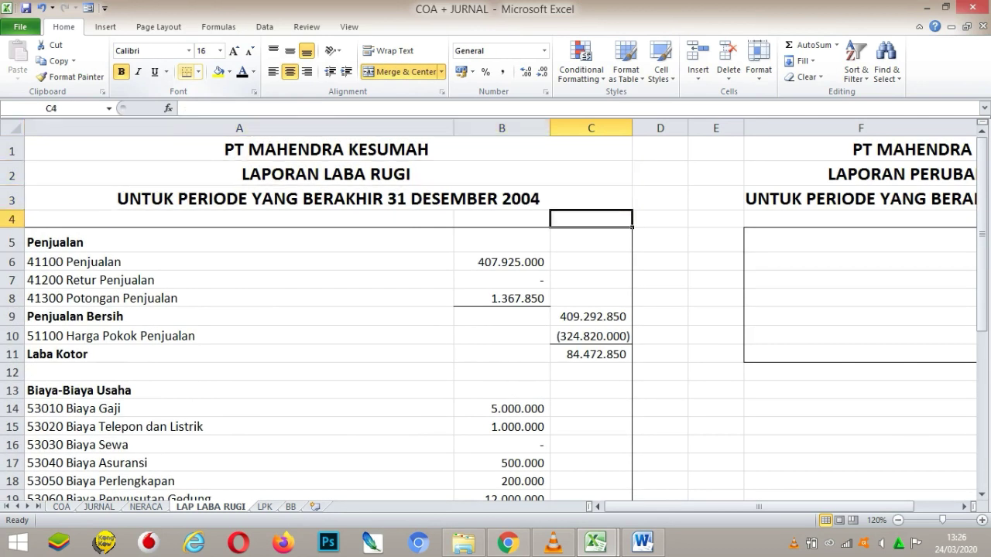
key("Down")
key("Down")
key("Down")
key("Down")
key("Down")
key("Down")
key("Down")
key("Down")
key("Down")
key("Down")
key("Down")
key("Down")
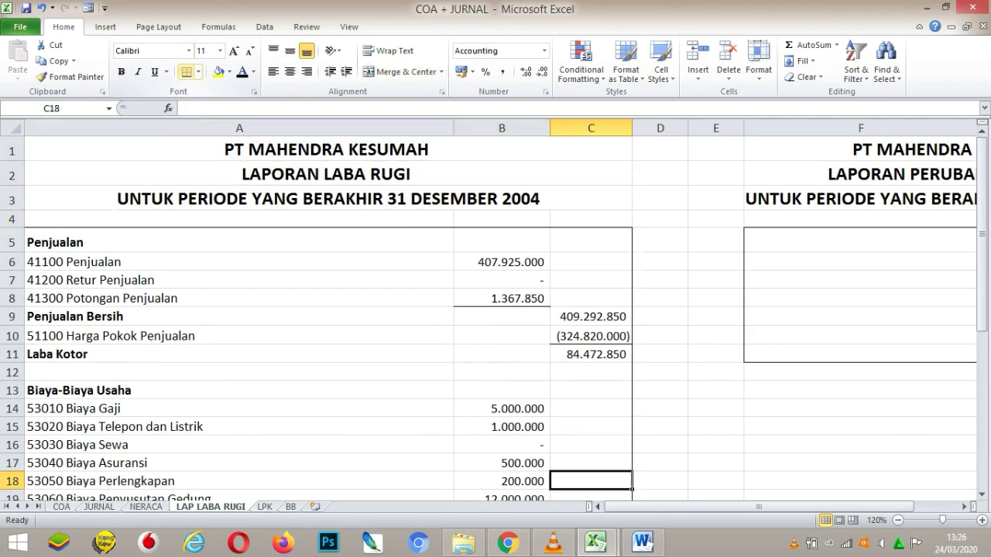
key("Down")
key("Down")
key("Down")
key("Down")
key("Down")
key("Down")
key("Down")
key("Down")
key("Down")
key("Down")
key("Down")
key("Down")
key("Down")
key("Down")
key("Down")
key("Down")
key("Down")
key("Down")
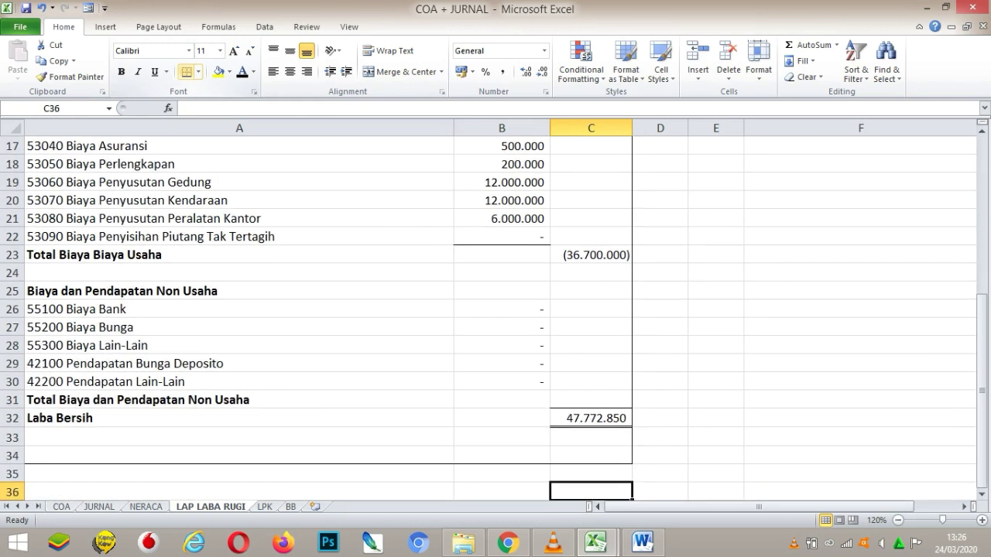
key("Up")
key("Up")
key("Up")
key("Up")
key("Up")
key("Down")
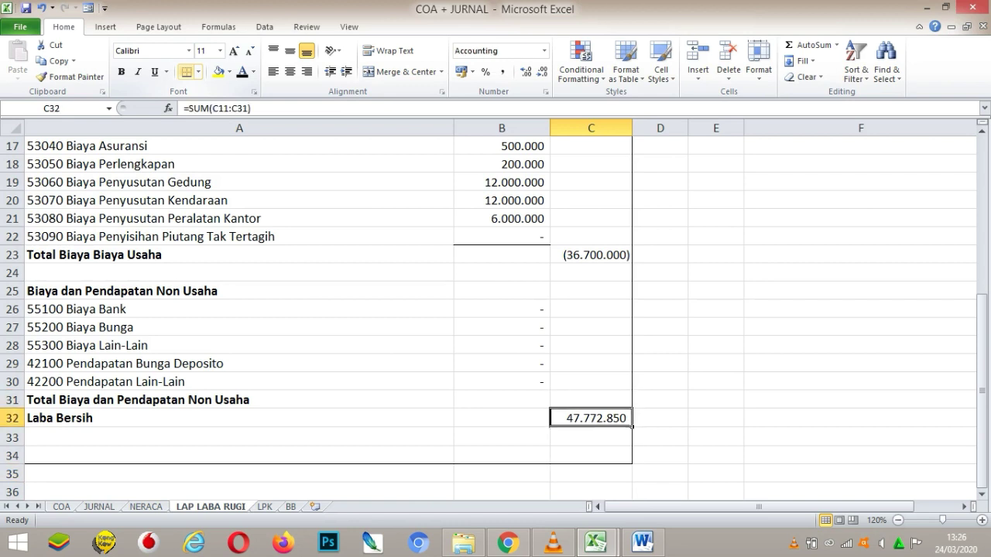
Examine the Total Biaya Biaya Usaha formula in C23 and the Biaya-Biaya Usaha amounts listed above it.
left_click(591, 255)
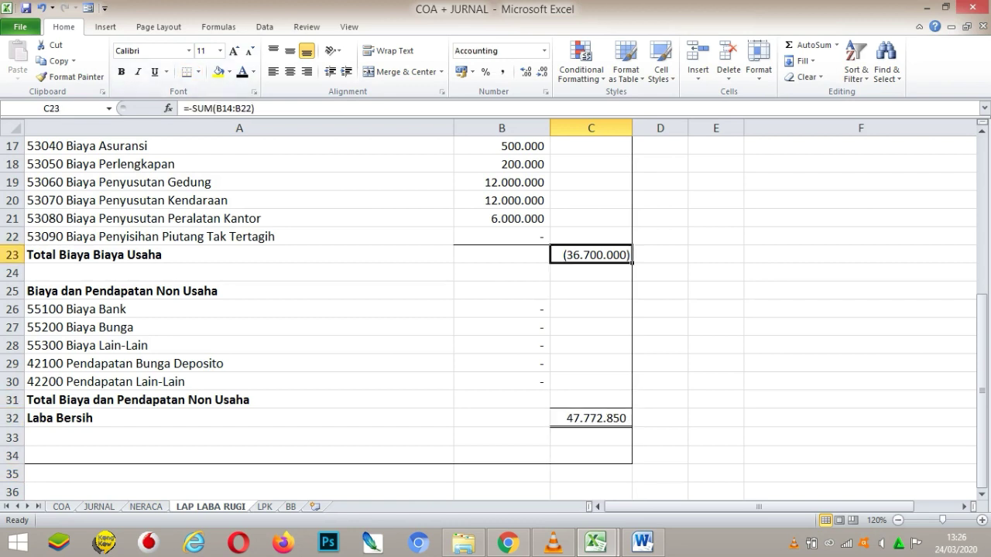
left_click_drag(591, 255, 155, 164)
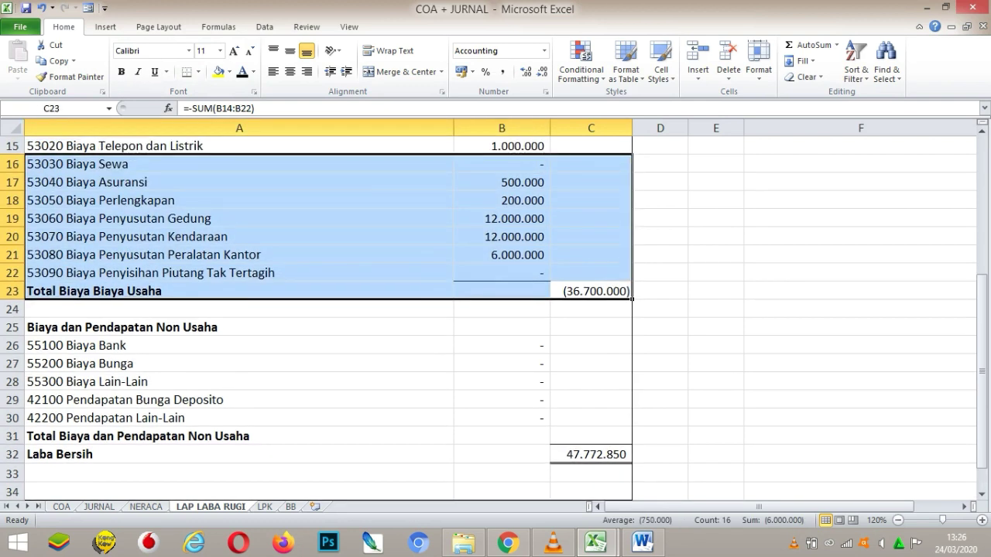
left_click(591, 291)
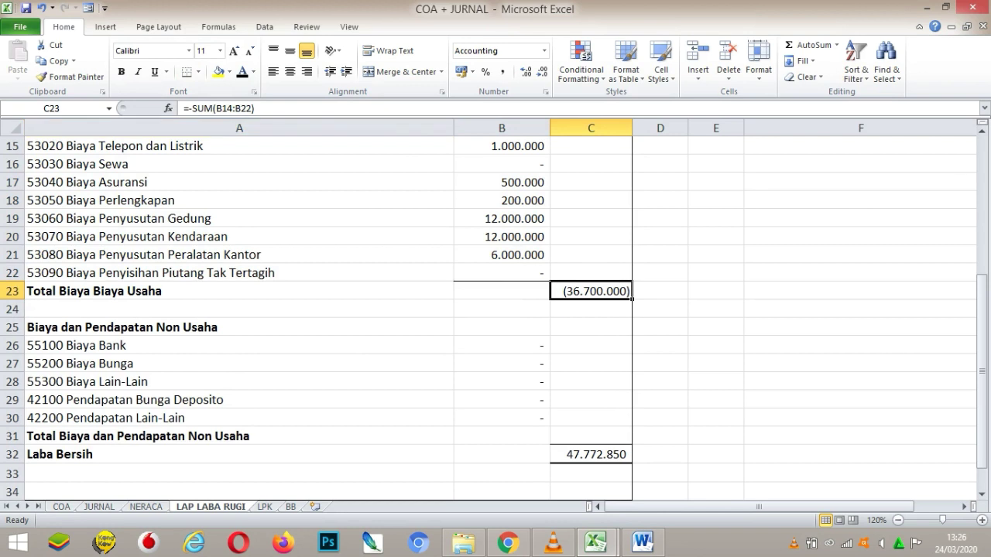
key("Down")
key("Down")
key("Up")
key("Up")
key("Up")
key("Up")
key("Up")
key("Up")
key("Up")
key("Up")
key("Up")
key("Up")
key("Up")
key("Up")
key("Up")
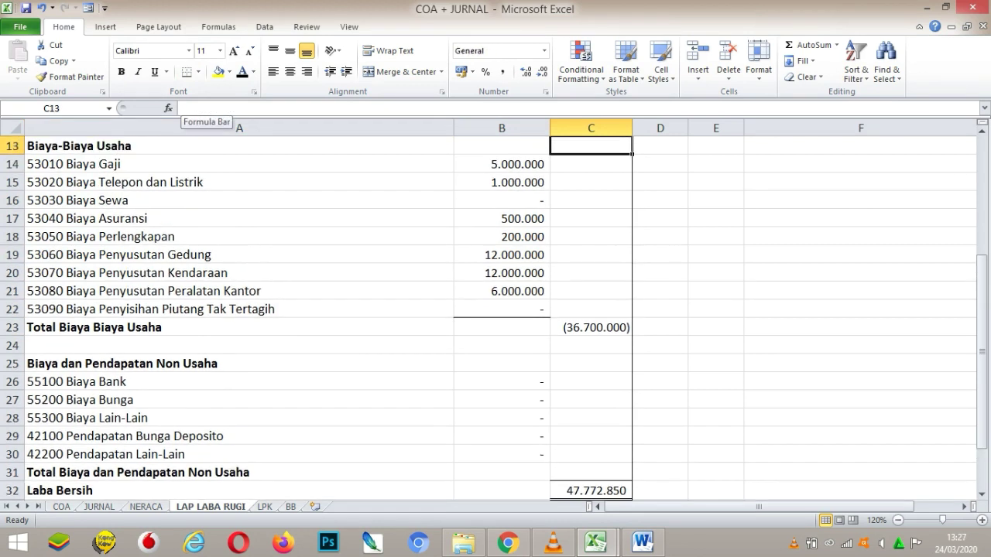
key("Down")
key("Down")
key("Down")
key("Down")
key("Down")
key("Down")
key("Down")
key("Down")
key("Down")
key("Down")
key("Down")
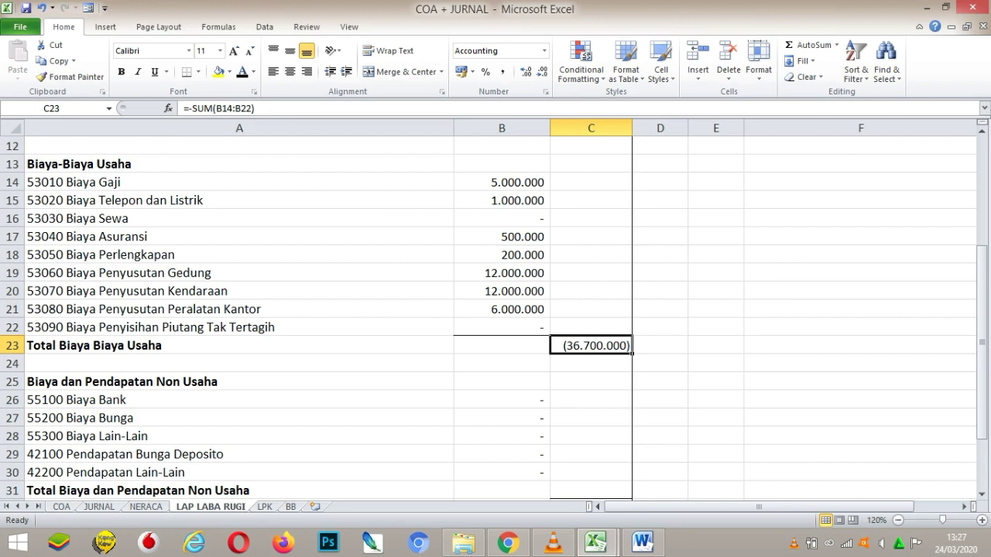
Review the income statement below C23 through the Laba Bersih row, and back up to its title rows.
left_click(590, 364)
key("Down")
key("Down")
key("Down")
key("Down")
key("Down")
key("Down")
key("Down")
key("Down")
key("Down")
key("Down")
key("Down")
key("Down")
key("Down")
key("Down")
key("Down")
key("Down")
key("Down")
key("Up")
key("Up")
key("Up")
key("Up")
key("Up")
key("Up")
key("Up")
key("Up")
key("Up")
key("Up")
key("Up")
key("Up")
key("Up")
key("Up")
key("Up")
key("Up")
key("Up")
key("Up")
key("Up")
key("Up")
key("Up")
Examine the heading rows and layout of the LAPORAN PERUBAHAN EKUITAS beside the income statement.
key("Right")
key("Right")
key("Right")
key("Right")
key("Right")
key("Down")
key("Down")
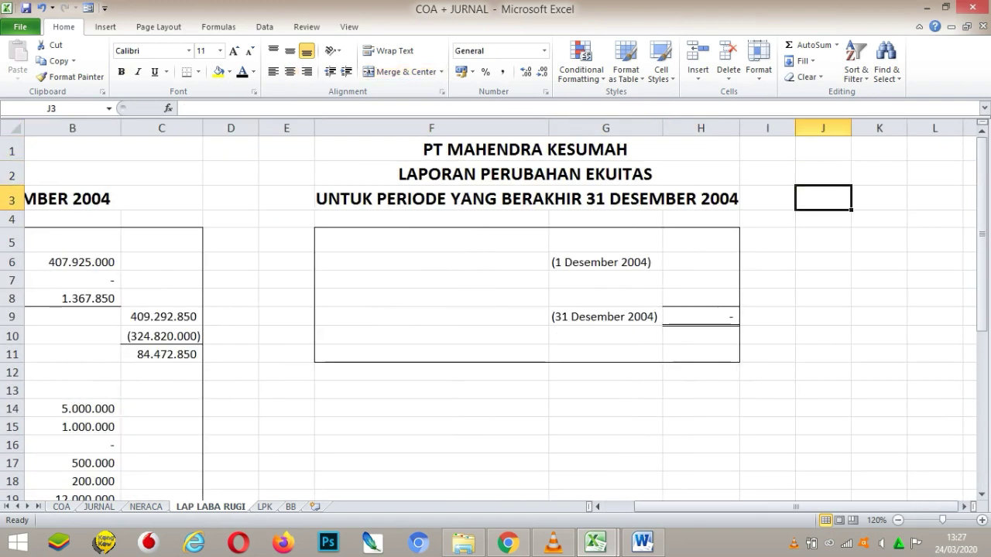
key("Left")
key("Left")
key("Up")
key("Down")
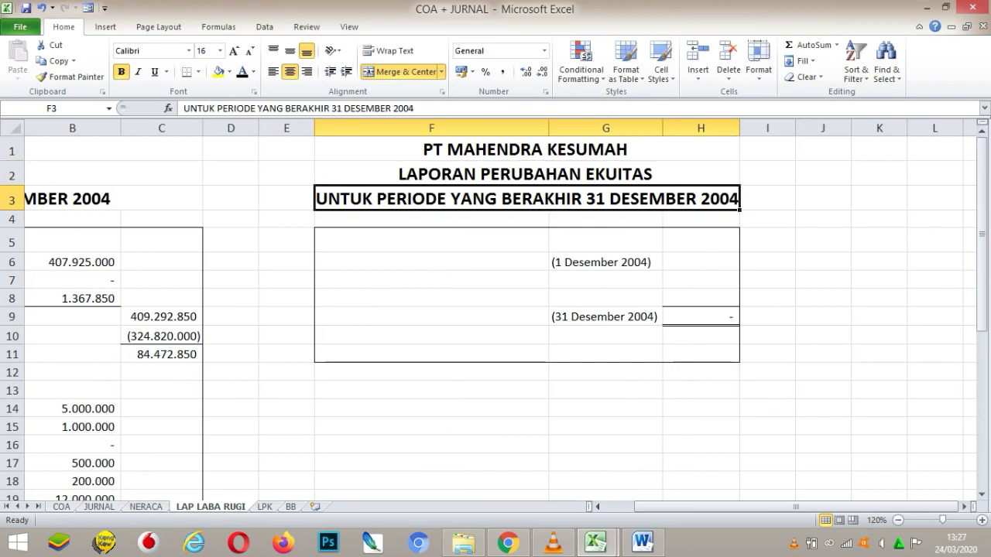
Link cell F6 of the equity statement to the 31000 Modal Saham account name with the formula =NERACA!B39.
key("Down")
key("Down")
key("Down")
key("Left")
key("Left")
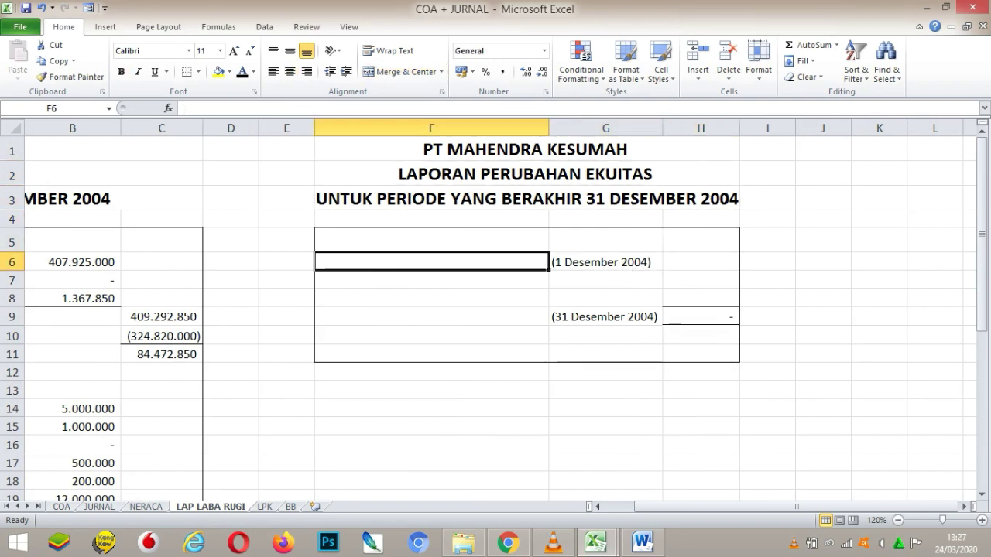
type("=")
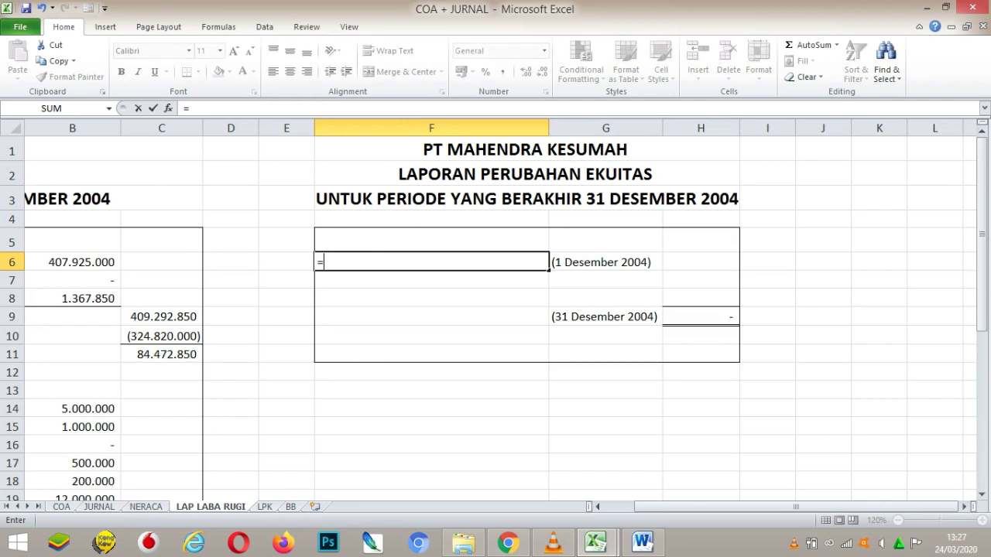
key("ctrl+Page_Up")
key("Up")
key("Left")
key("Left")
key("Left")
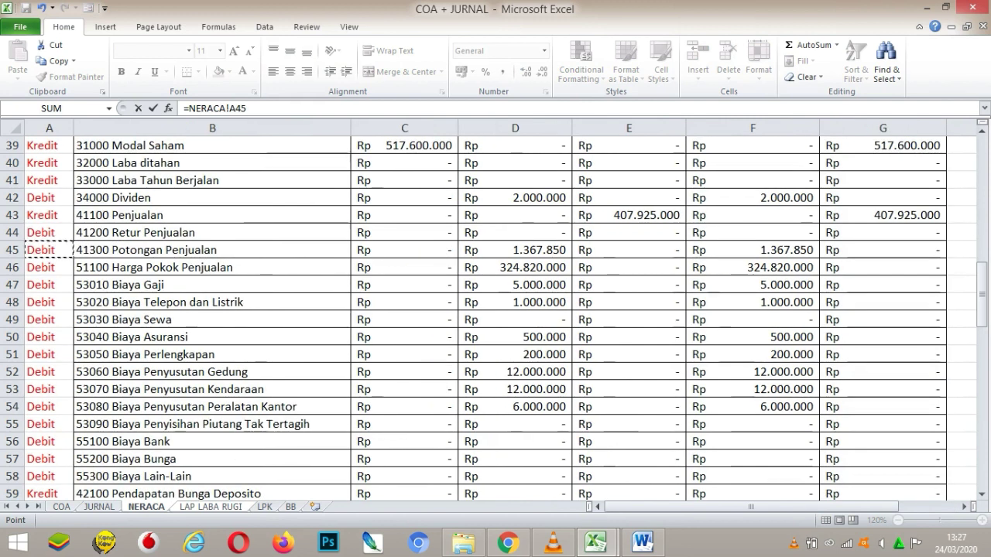
key("Right")
key("Up")
key("Up")
key("Up")
key("Up")
key("Up")
key("Up")
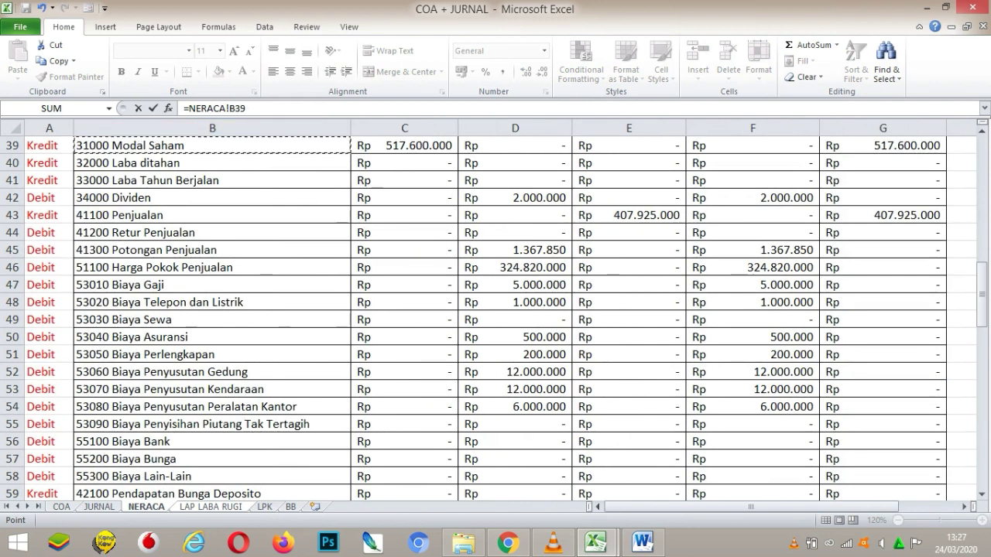
key("Return")
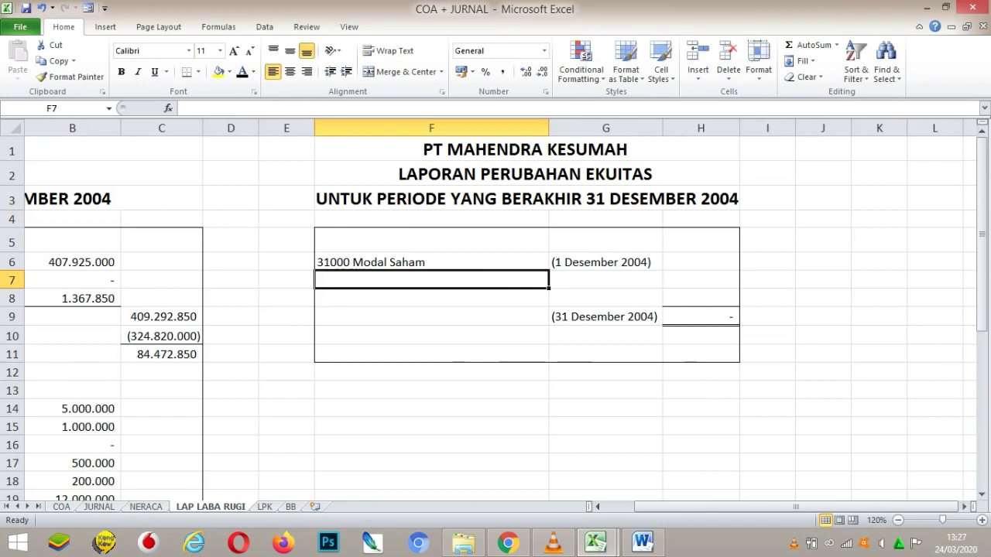
Link cell F7 to the Laba Bersih label in cell A32 of the income statement.
type("=")
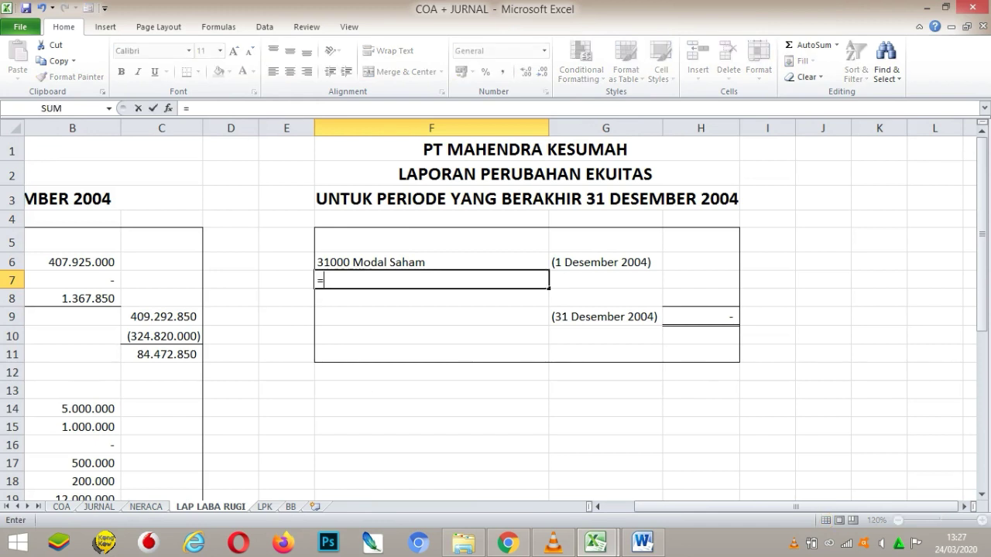
left_click(162, 498)
key("Down")
key("Down")
key("Down")
key("Down")
key("Down")
key("Down")
key("Down")
key("Down")
key("Down")
key("Down")
key("Down")
key("Down")
key("Down")
key("Down")
key("Left")
key("Left")
key("Return")
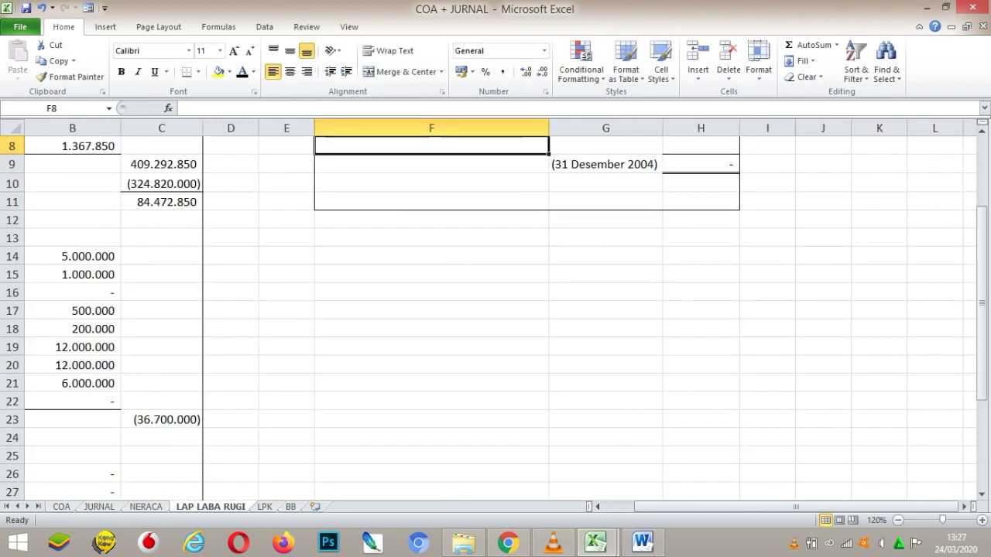
Link cell F8 to the 34000 Dividen account name in NERACA cell B42.
type("=")
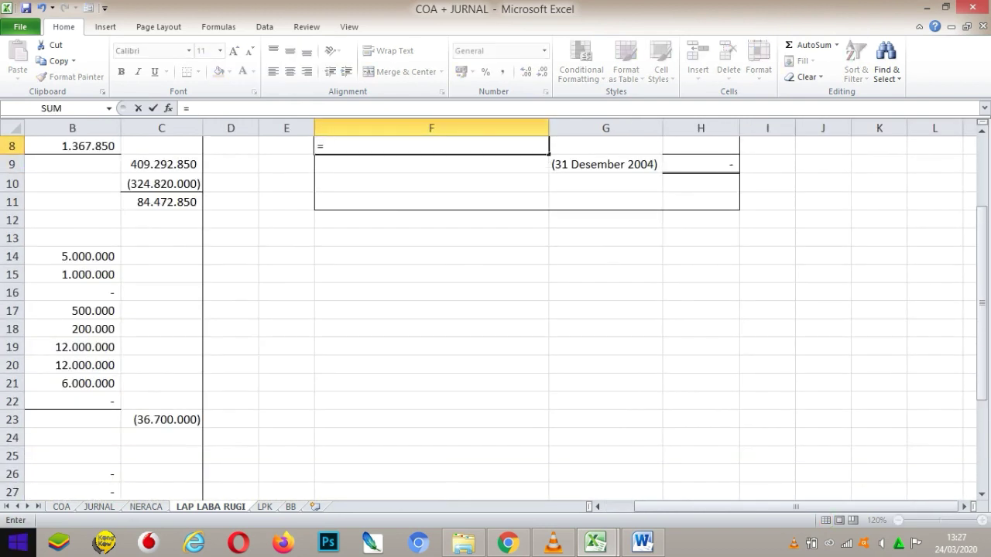
key("ctrl+Page_Up")
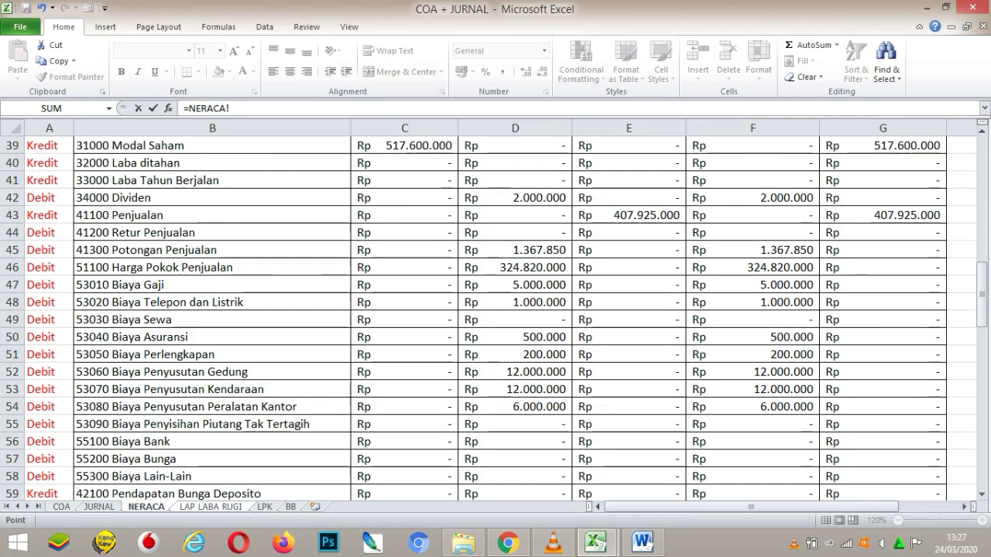
left_click(116, 198)
key("Return")
Link the closing-capital label in F9 to the 31000 Modal Saham account name with the formula =NERACA!B39.
left_click(432, 183)
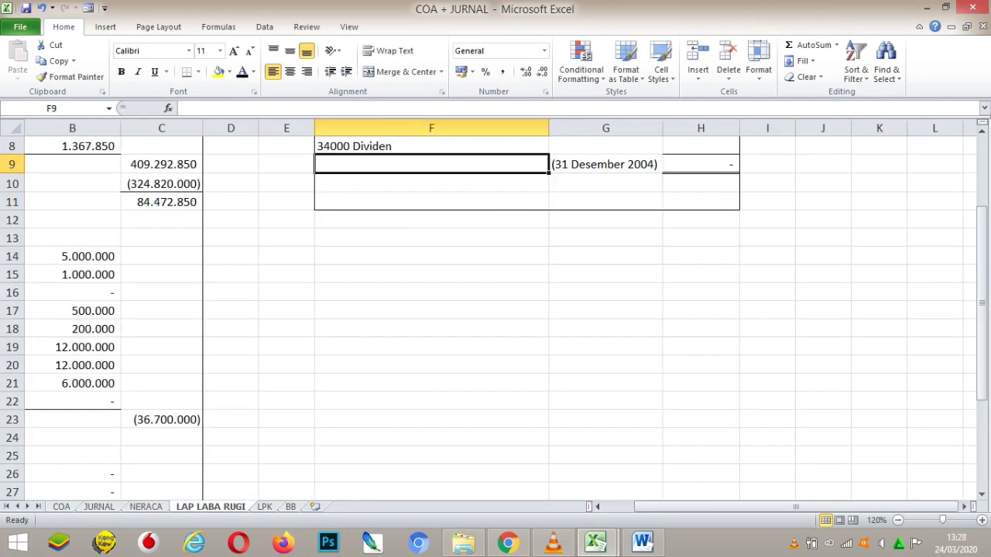
left_click(431, 164)
type("=")
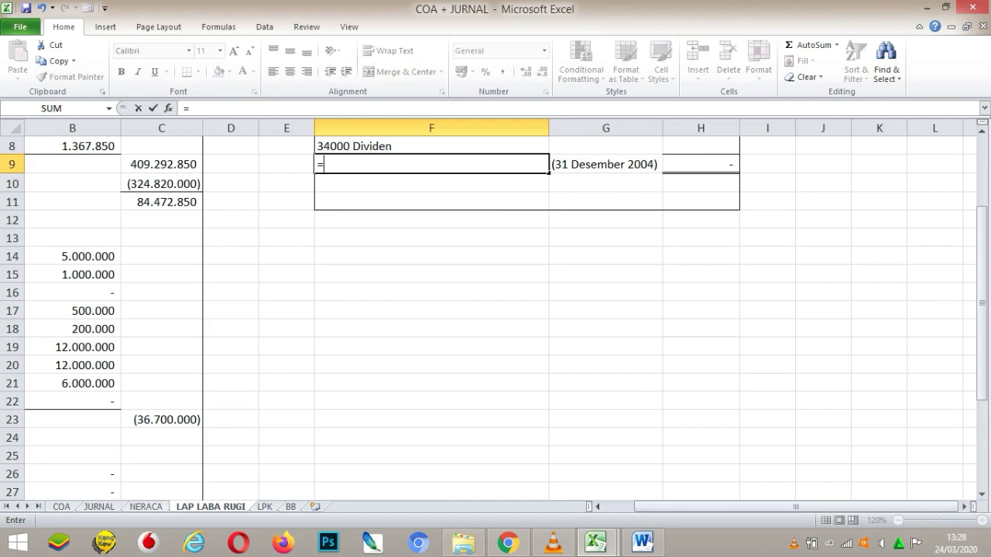
left_click(145, 506)
left_click(213, 144)
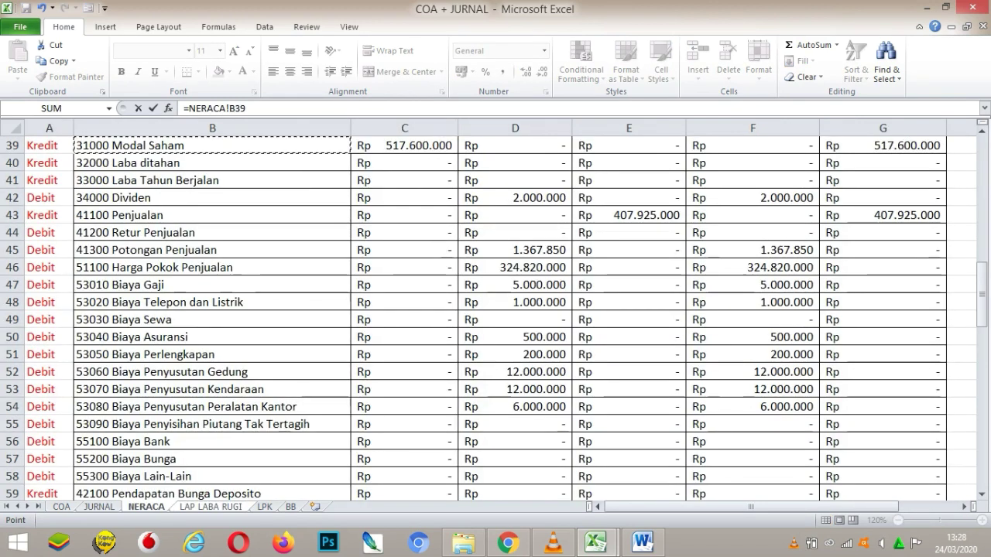
key("Return")
Link the 1 Desember 2004 Modal Saham amount in H6 with =NERACA!H39, and auto-fit the width of column H.
key("Up")
key("Up")
key("Up")
key("Up")
key("Up")
key("Up")
key("Right")
key("Right")
key("Right")
key("Down")
key("Left")
key("Left")
key("Down")
key("Right")
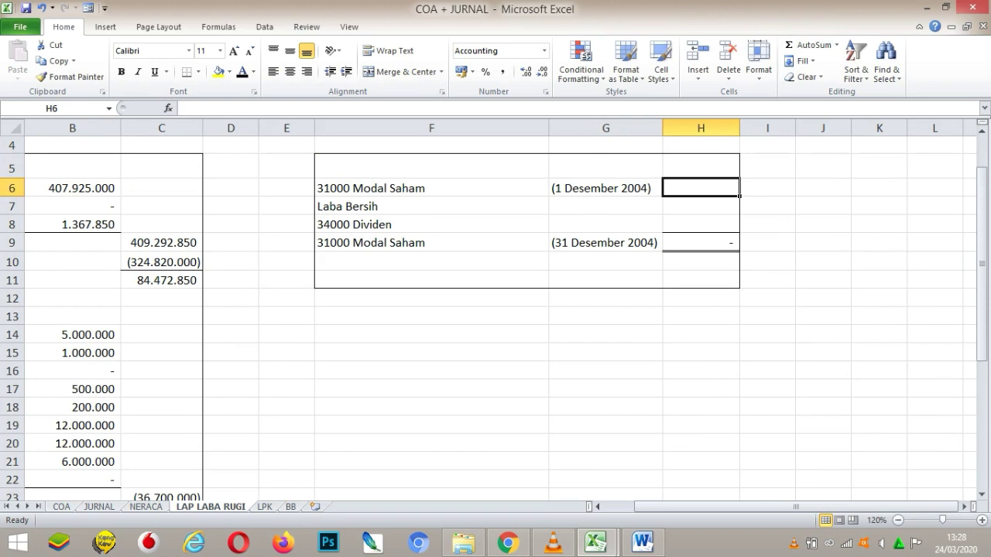
type("=")
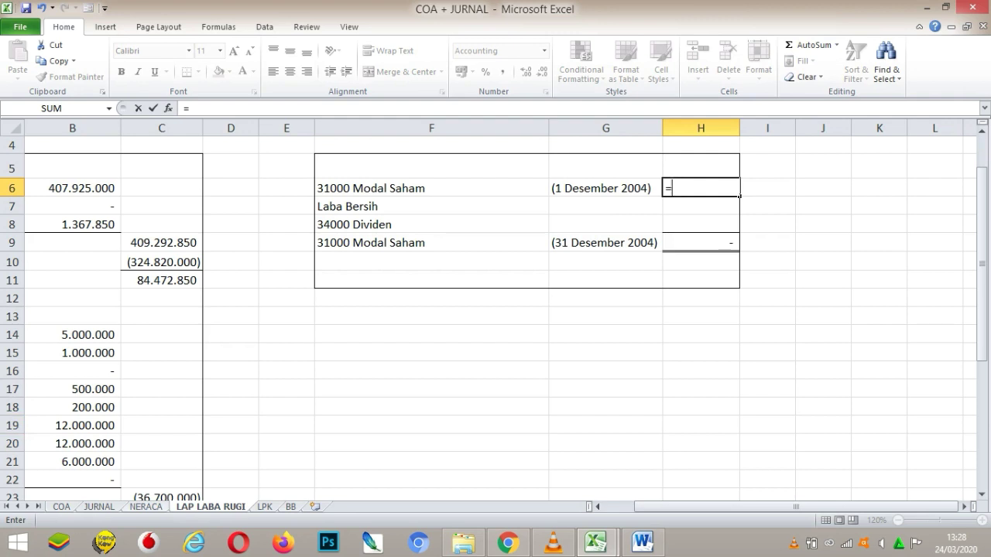
key("ctrl+Page_Up")
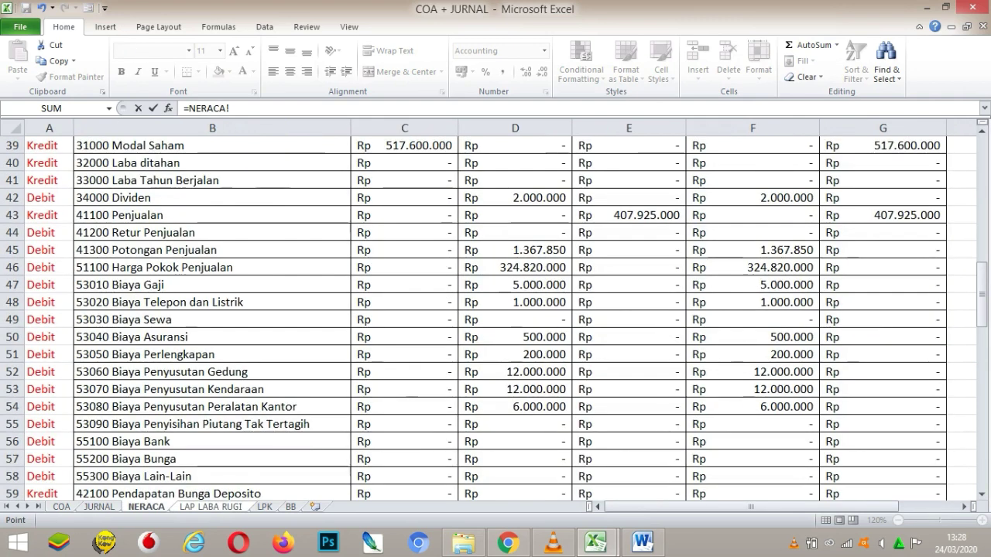
left_click(961, 146)
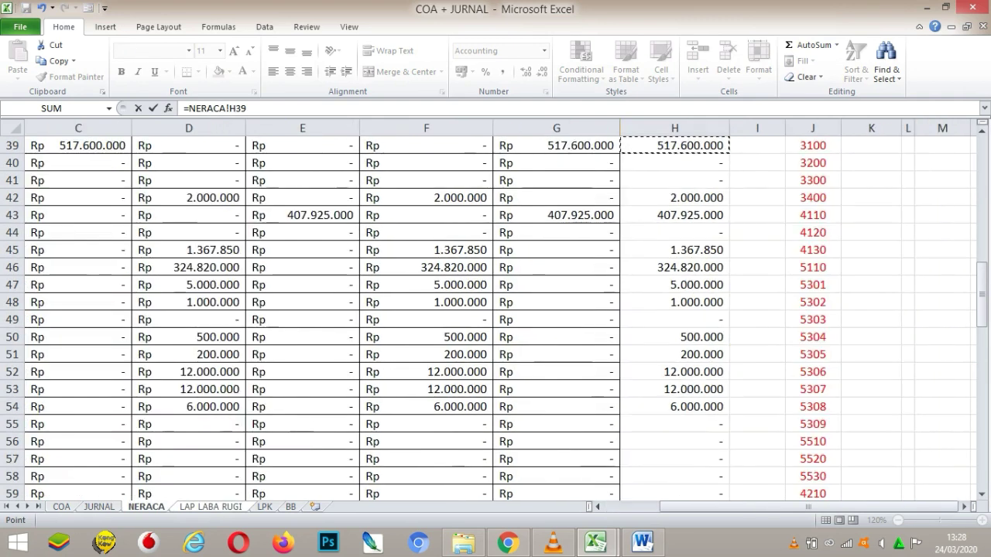
key("Return")
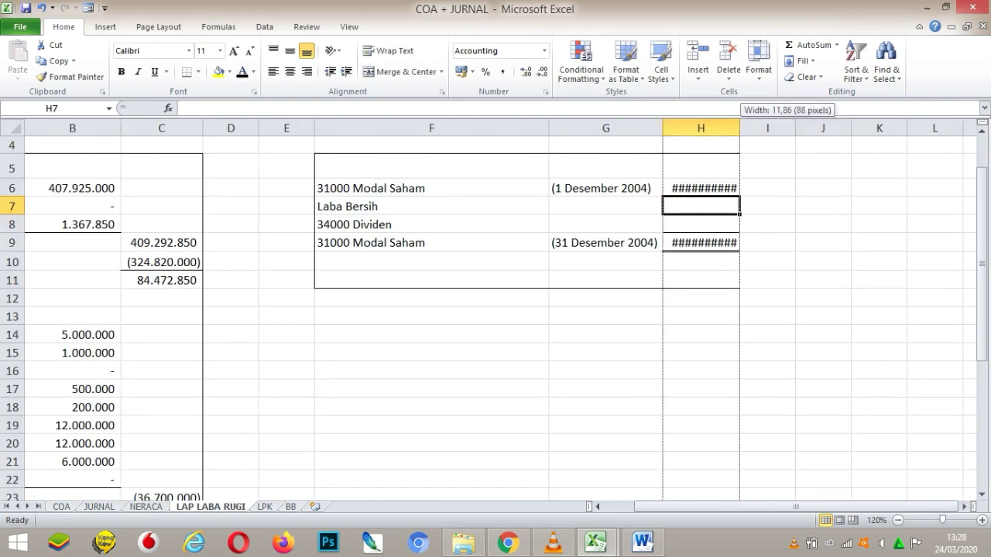
double_click(740, 128)
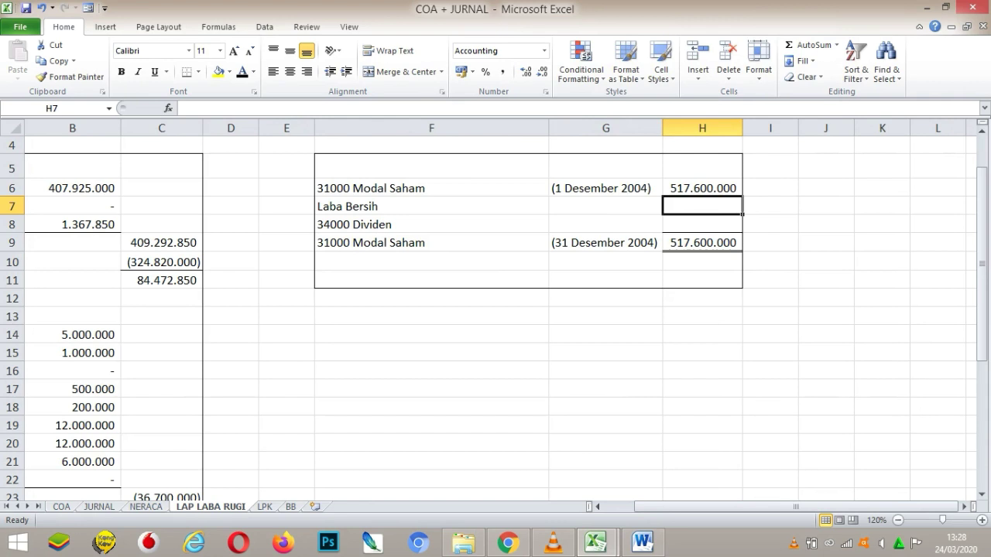
Link the Laba Bersih amount in H7 to cell C32 of the income statement with the formula =C32.
type("=")
left_click(161, 426)
key("Down")
key("Down")
key("Down")
key("Down")
key("Down")
key("Down")
key("Down")
key("Down")
key("Down")
key("Down")
key("Down")
key("Down")
key("Down")
key("Down")
key("Down")
key("Down")
key("Down")
key("Down")
key("Down")
key("Down")
key("Down")
key("Up")
key("Up")
key("Up")
key("Up")
key("Up")
key("Up")
key("Up")
key("Up")
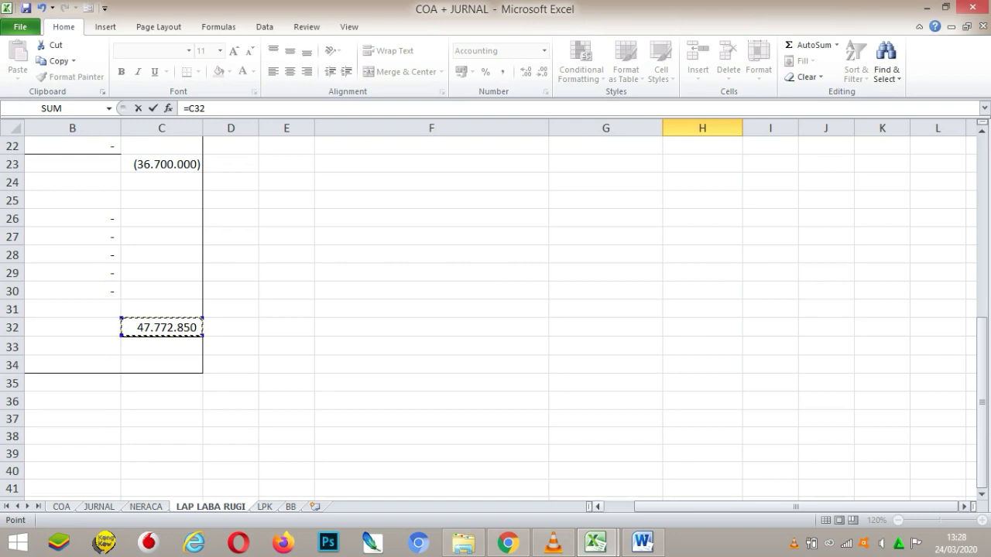
left_click(598, 508)
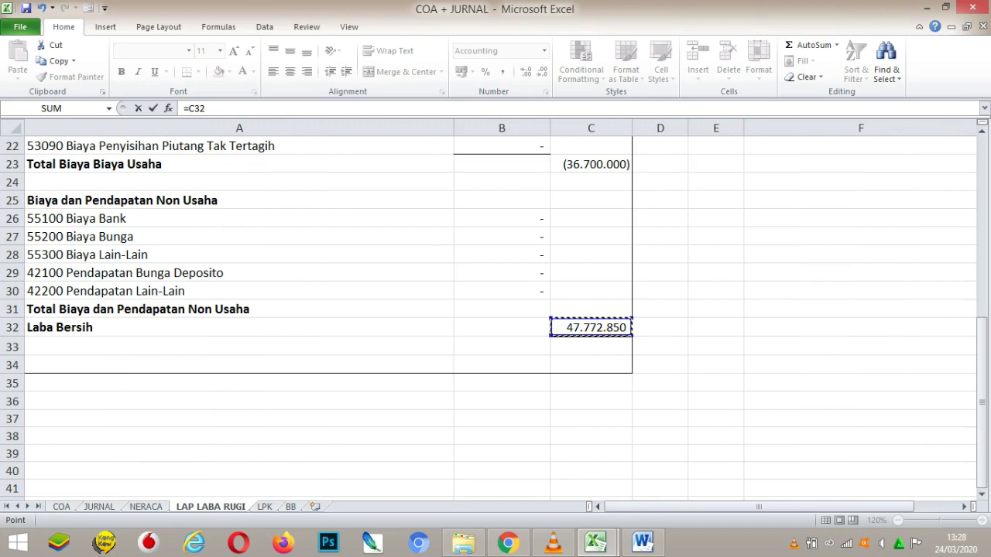
key("Escape")
key("Left")
key("Up")
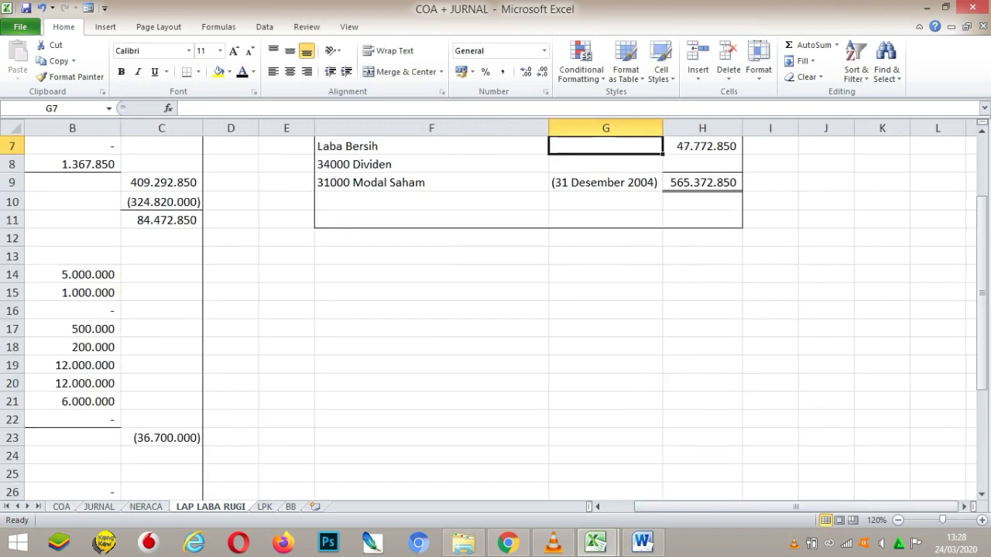
Link the 34000 Dividen amount in H8 to the NERACA sheet with the formula =NERACA!H42.
key("Up")
key("Down")
key("Down")
key("Right")
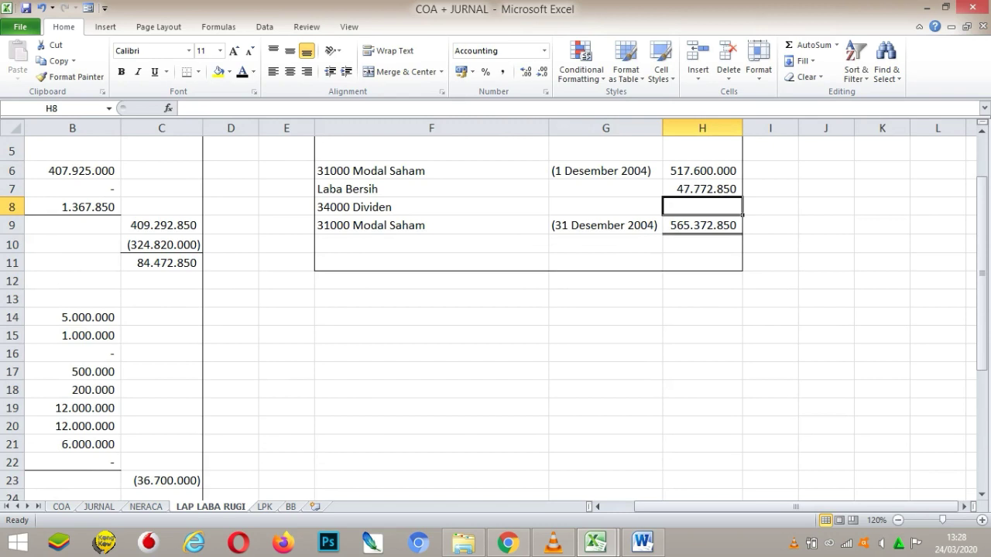
type("=")
key("ctrl+Page_Up")
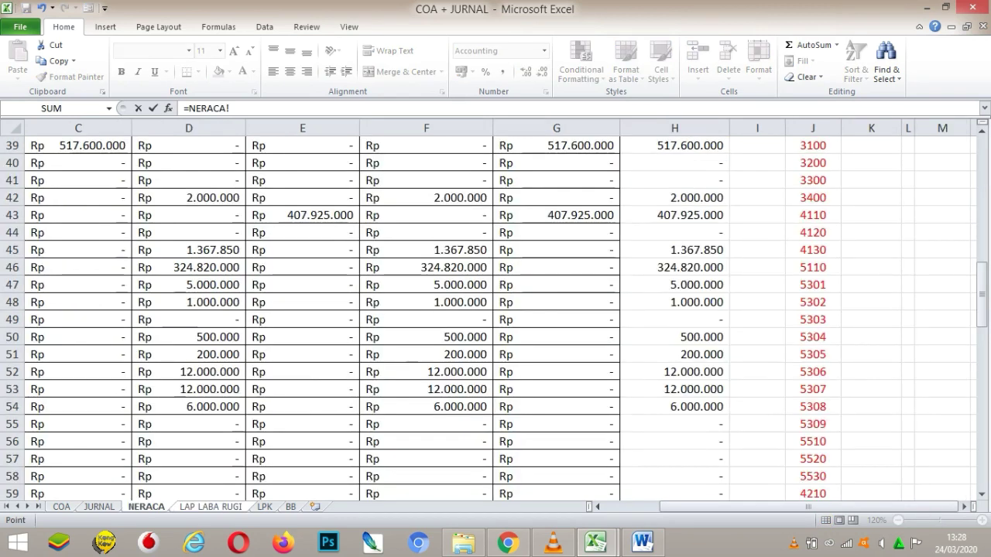
left_click(675, 197)
key("Return")
Make the dividend amount in H8 negative by changing its formula to -NERACA!H42, accepting the proposed formula correction.
left_click(702, 207)
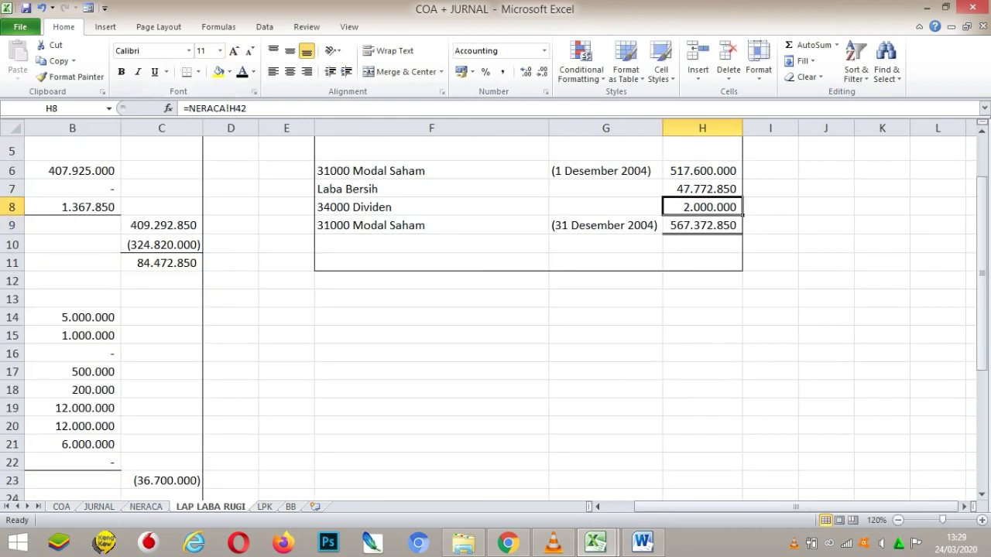
key("F2")
type("-")
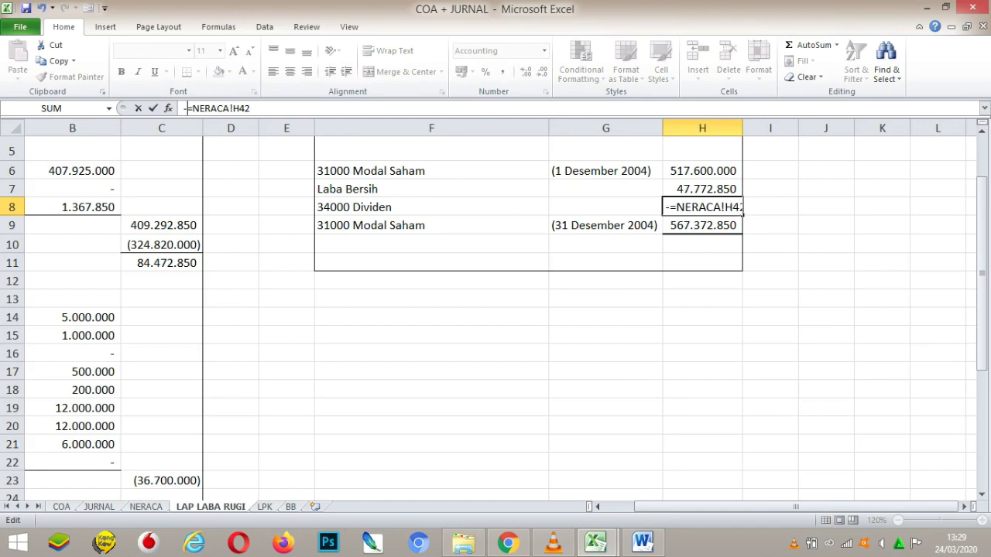
key("Return")
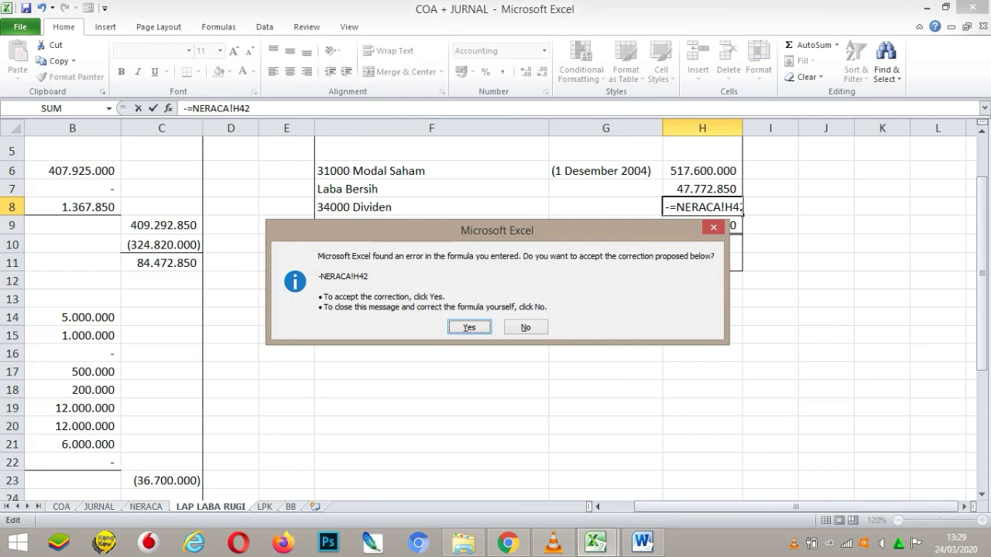
key("Return")
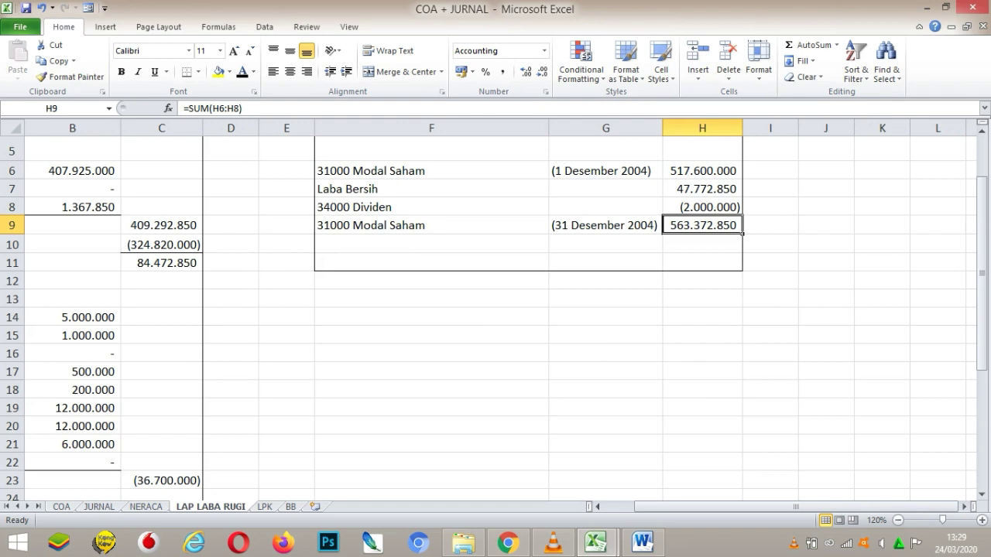
Check the closing-capital sum formula in H9 and review the Laporan Perubahan Ekuitas up to its heading.
double_click(709, 225)
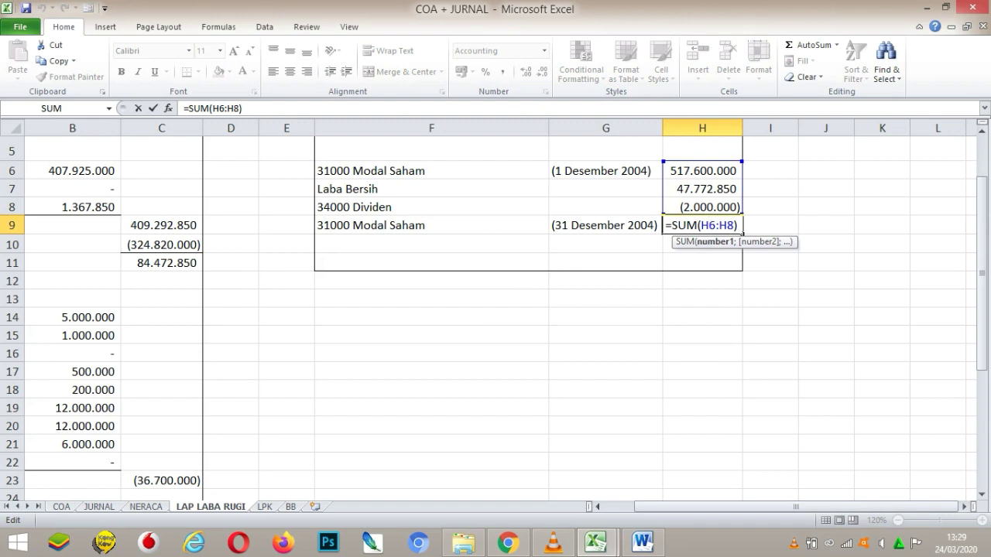
key("Return")
key("Up")
key("Up")
key("Up")
key("Up")
key("Up")
key("Up")
key("Up")
key("Up")
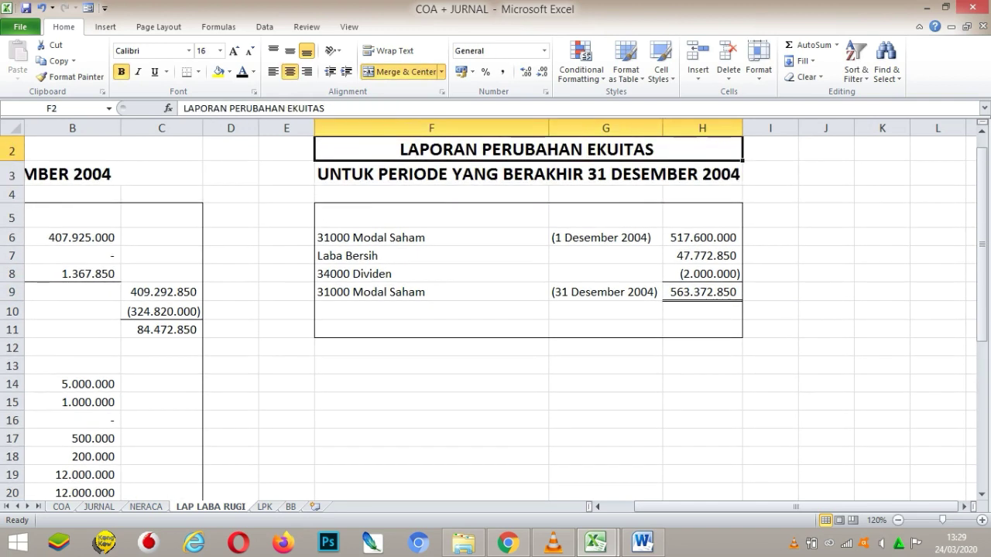
key("Up")
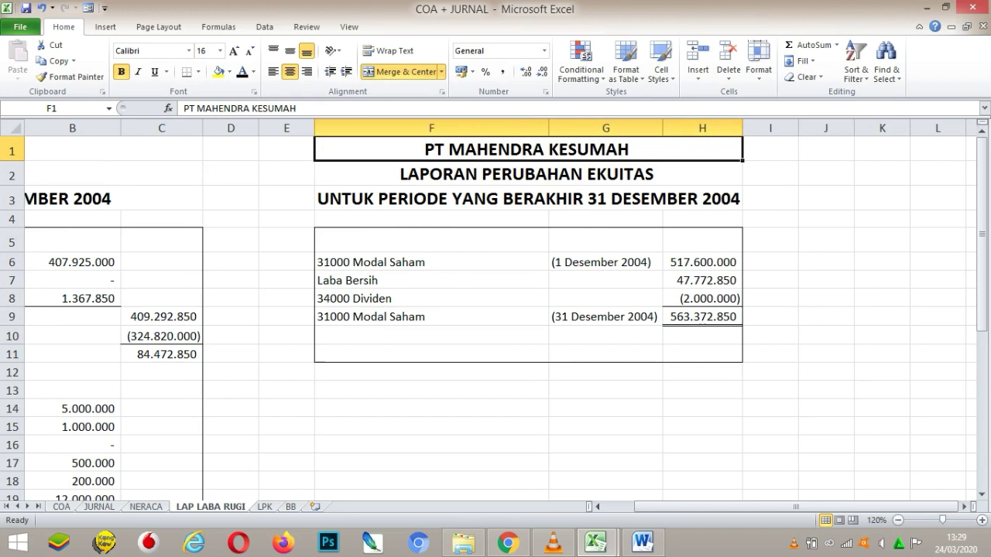
Review the income statement from its heading through the sales, expense and non-operating sections down to Laba Bersih.
left_click(605, 299)
key("Left")
key("Left")
key("Left")
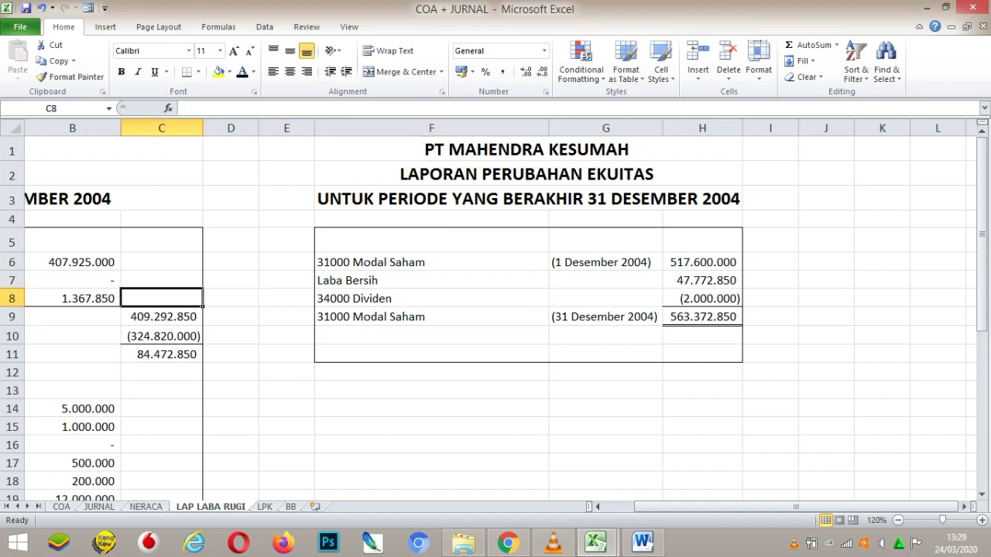
key("Left")
key("Left")
key("Left")
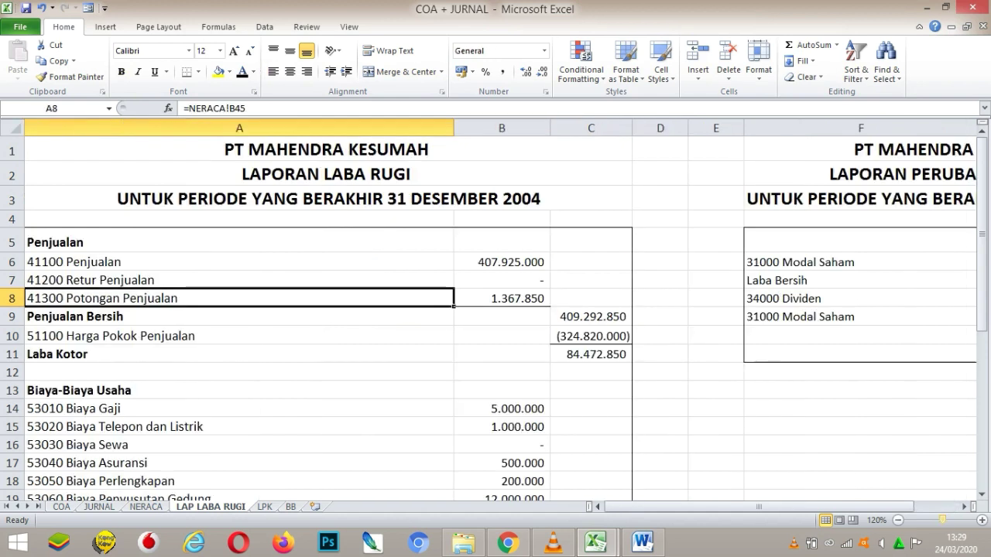
left_click(898, 520)
left_click(899, 521)
left_click(898, 521)
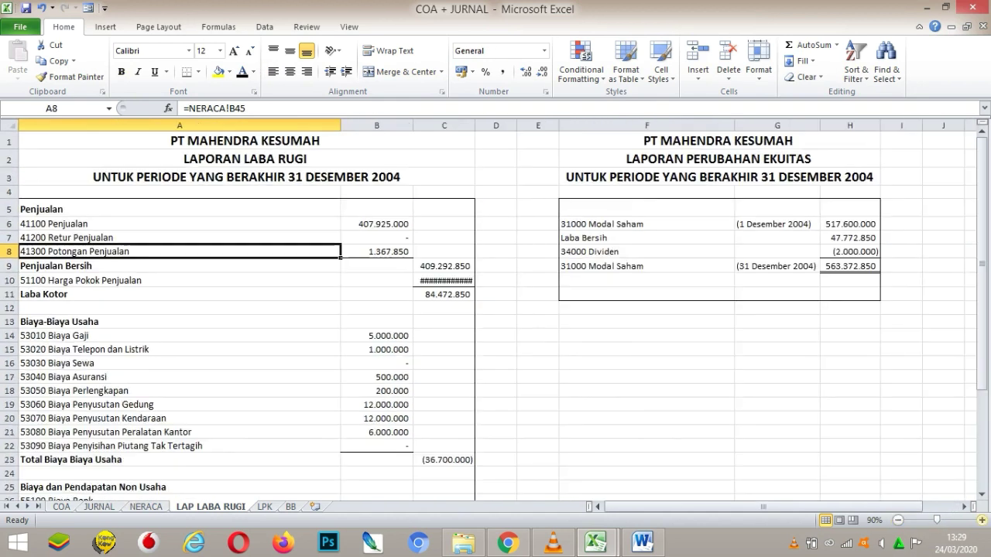
left_click(977, 520)
left_click(977, 520)
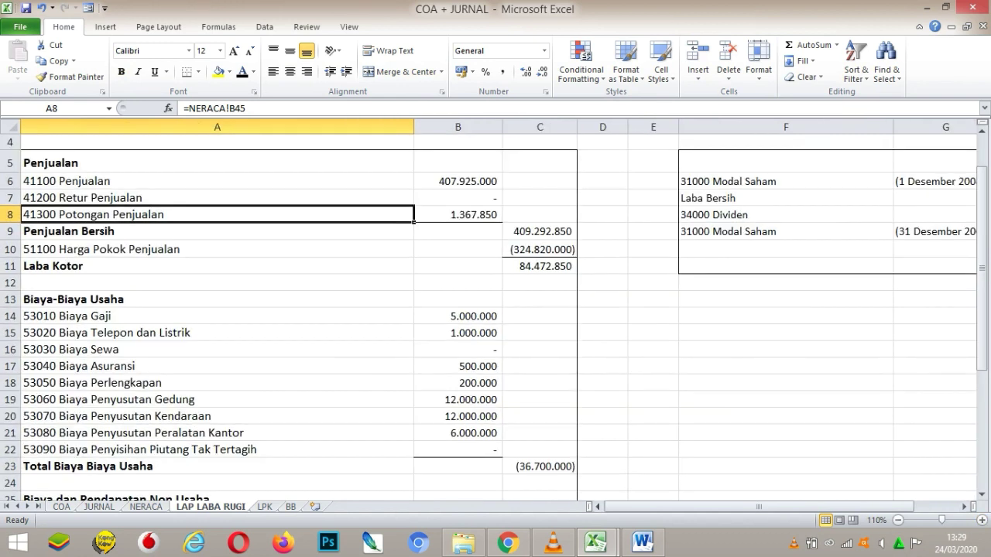
left_click(443, 209)
key("Left")
key("Left")
key("Up")
key("Up")
key("Up")
key("Up")
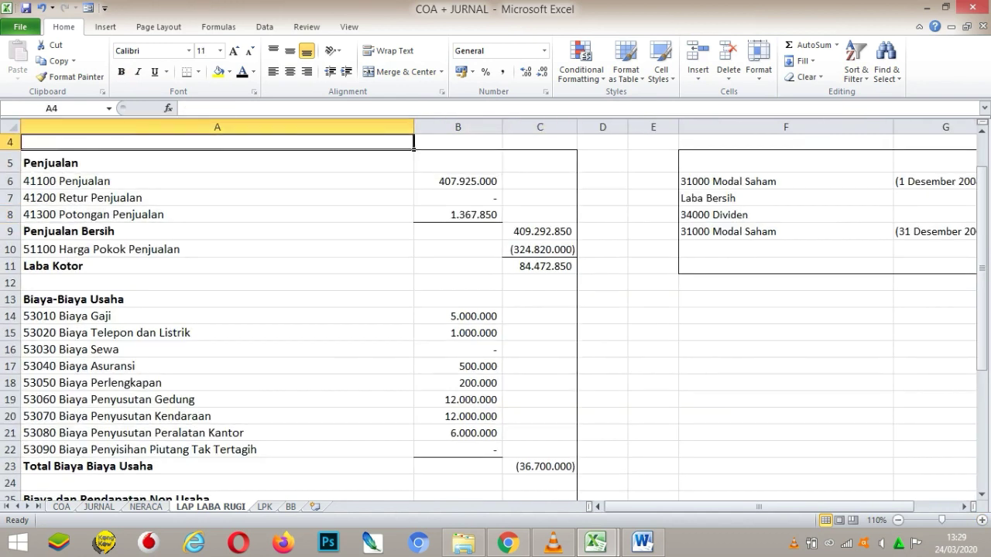
key("Down")
key("Up")
key("Down")
key("Down")
key("Down")
key("Down")
key("Down")
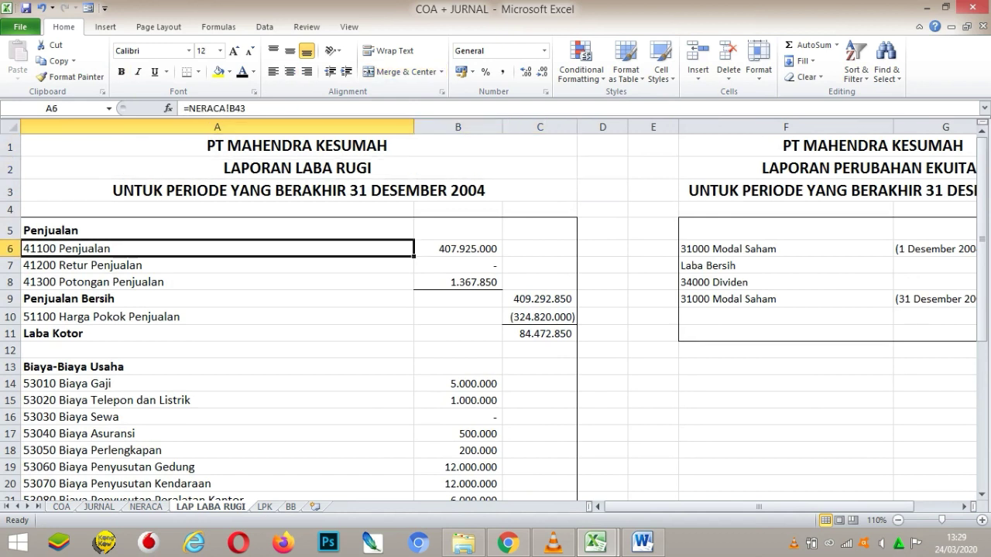
key("Down")
key("Down")
key("Down")
key("Down")
key("Down")
key("Down")
key("Down")
key("Down")
key("Down")
key("Down")
key("Down")
key("Down")
key("Down")
key("Down")
key("Down")
key("Down")
key("Down")
key("Down")
key("Down")
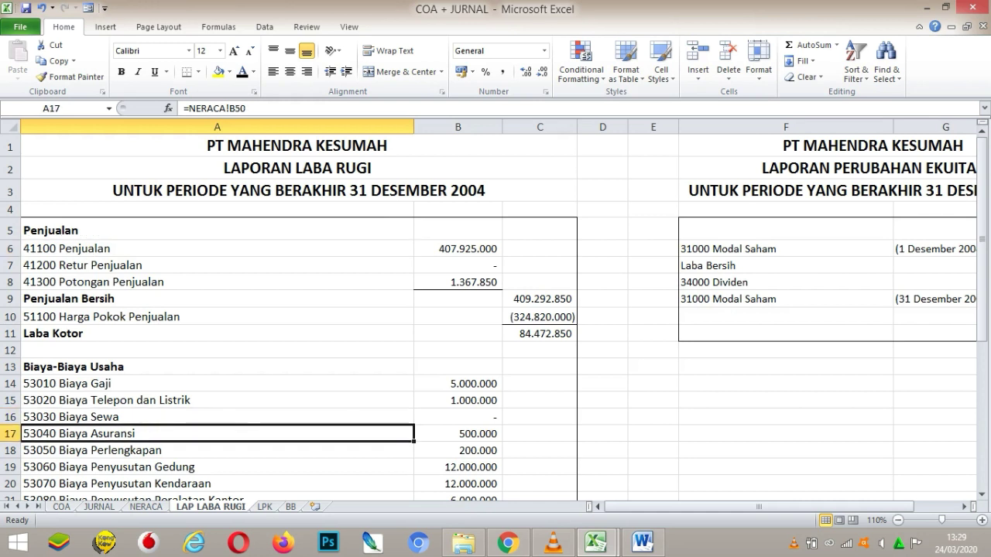
key("Down")
key("Down")
key("Down")
key("Down")
key("Down")
key("Down")
key("Down")
key("Down")
key("Down")
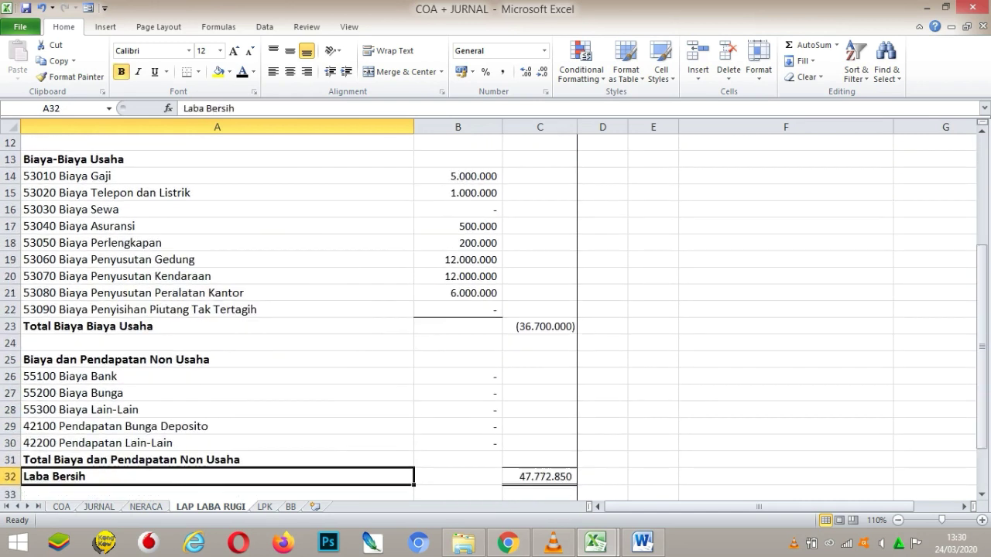
key("Up")
key("Up")
key("Up")
key("Up")
key("Up")
key("Up")
key("Up")
key("Up")
key("Up")
key("Up")
key("Up")
key("Up")
key("Up")
key("Up")
key("Up")
key("Up")
key("Up")
key("Up")
key("Up")
key("Up")
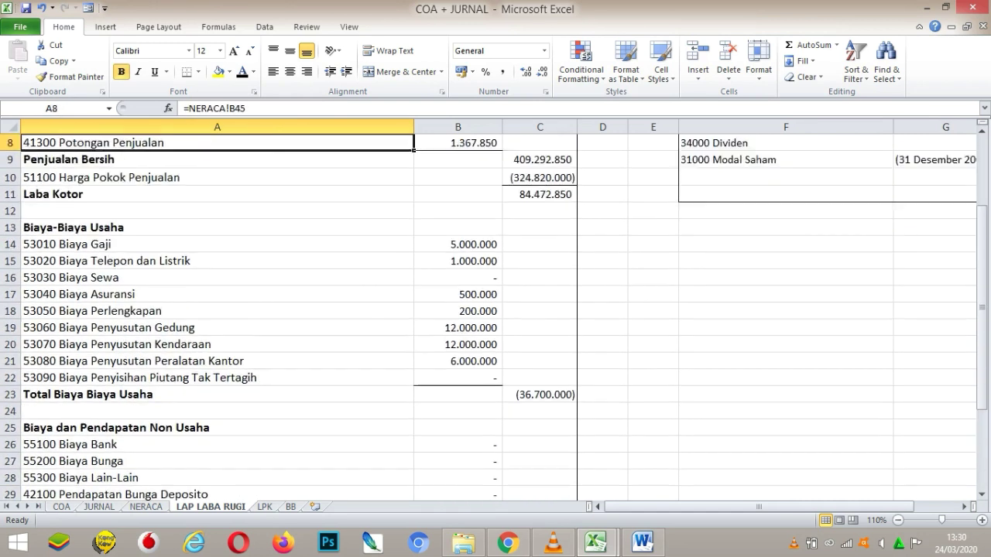
Switch to the LPK sheet and examine the Laporan Posisi Keuangan layout from its heading down to the ASET LANCAR section.
key("ctrl+Page_Down")
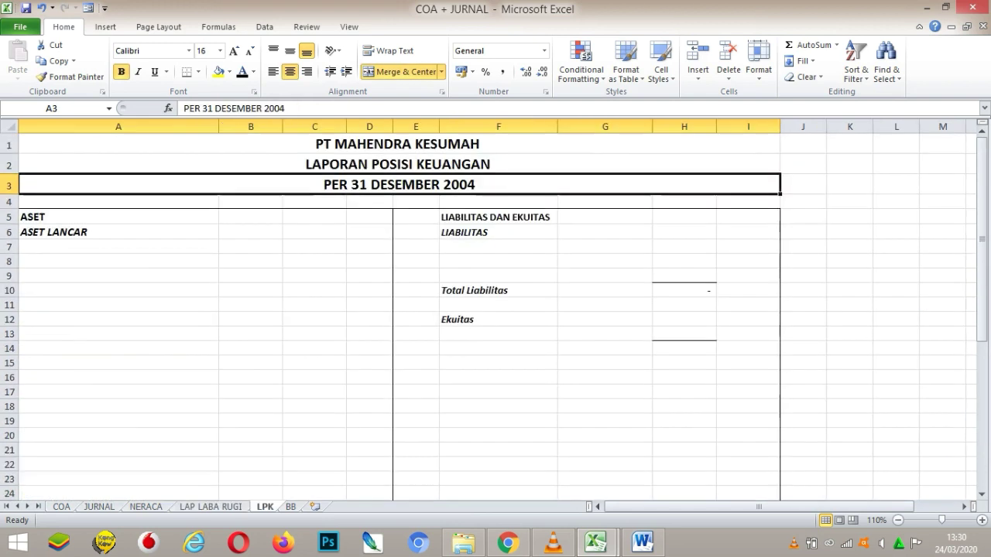
left_click(369, 217)
key("Up")
key("Up")
key("Up")
key("Up")
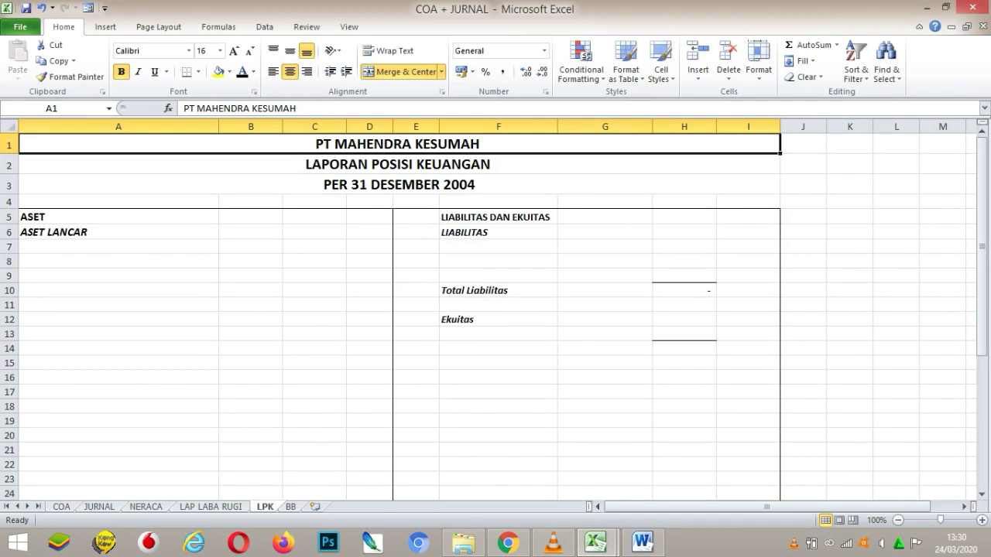
key("Down")
key("Down")
key("Down")
key("Down")
key("Down")
key("Down")
key("Down")
key("Down")
key("Down")
key("Down")
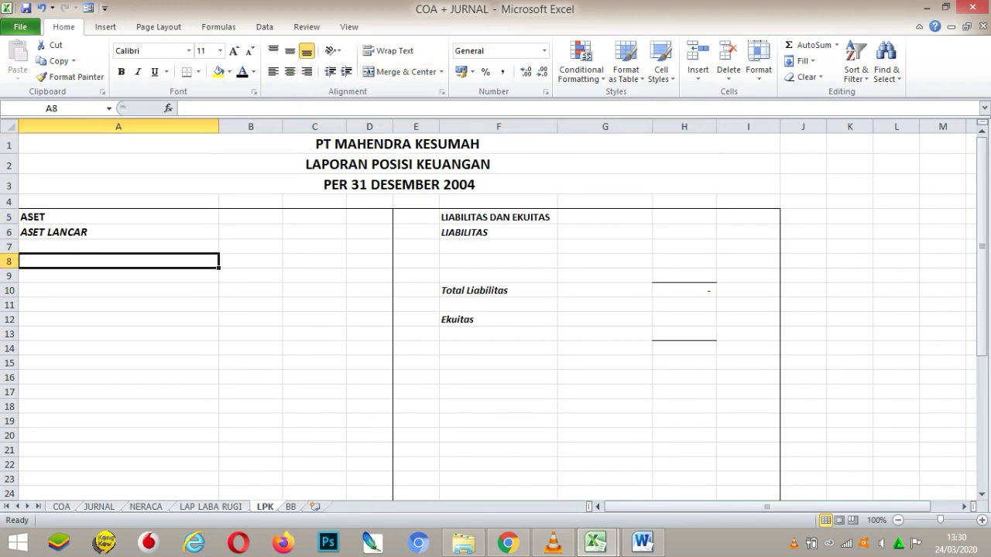
Examine the Laporan Posisi Keuangan rows from ASET LANCAR through Total Aset Lancar to the ASET TETAP section.
key("Down")
key("Down")
key("Down")
key("Down")
key("Down")
key("Down")
key("Down")
key("Down")
key("Down")
key("Down")
key("Down")
key("Down")
key("Down")
key("Down")
key("Down")
key("Down")
key("Down")
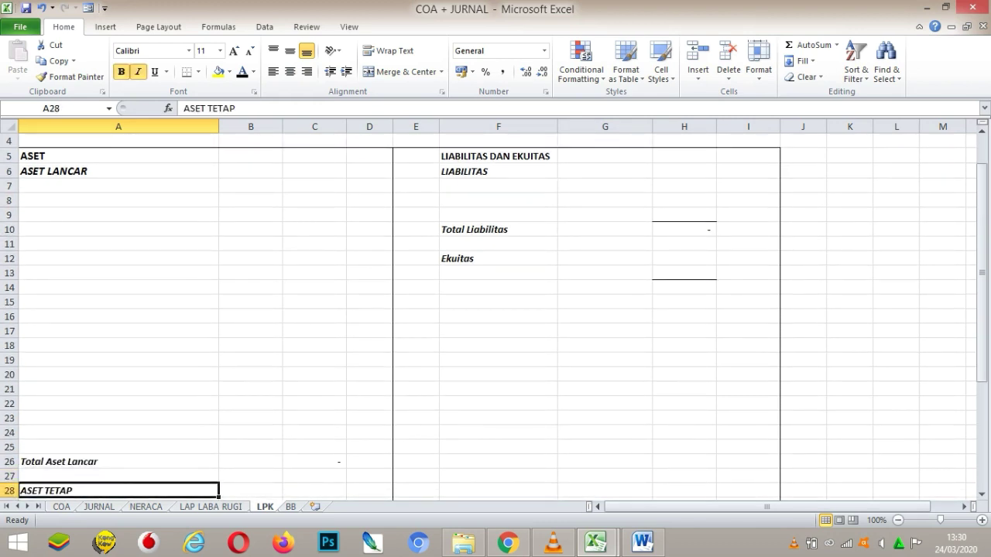
key("Down")
key("Down")
key("Down")
key("Down")
key("Down")
key("Up")
key("Up")
key("Up")
key("Up")
key("Up")
key("Up")
key("Up")
key("Up")
key("Up")
key("Up")
key("Up")
key("Up")
key("Up")
key("Up")
key("Up")
key("Up")
key("Up")
key("Up")
key("Up")
key("Up")
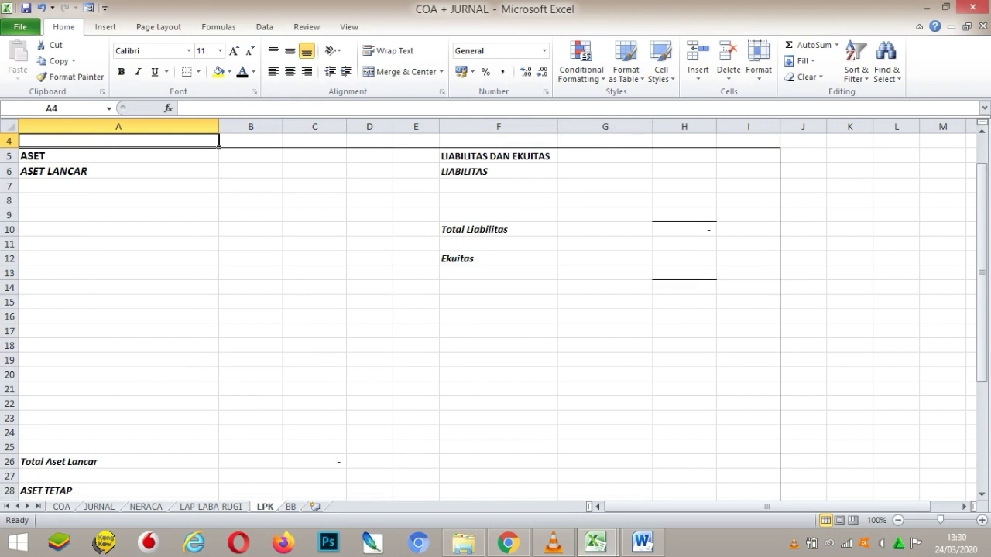
Link A7 under ASET LANCAR to the Kas account name with =NERACA!B10 and fill the formula down through A25.
key("Down")
key("Down")
key("Down")
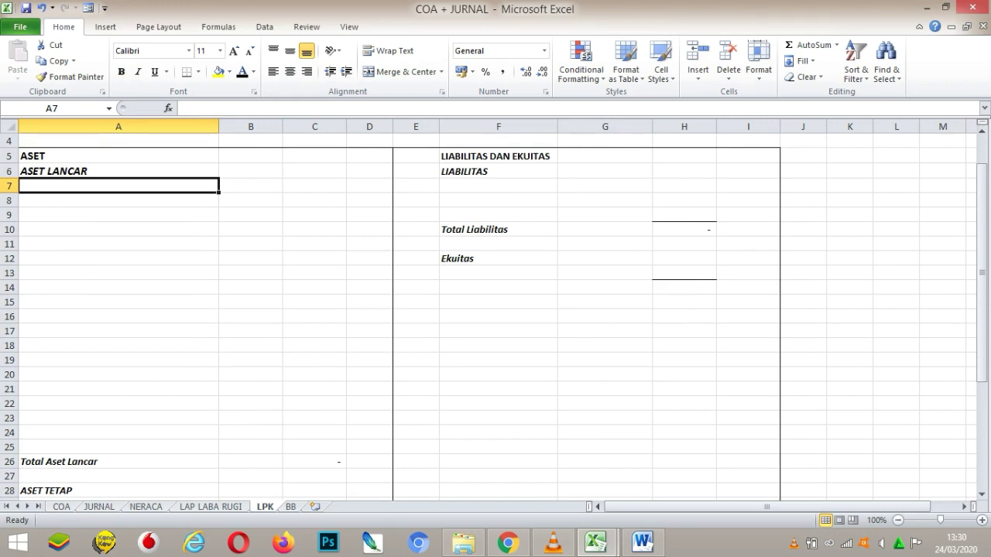
type("=")
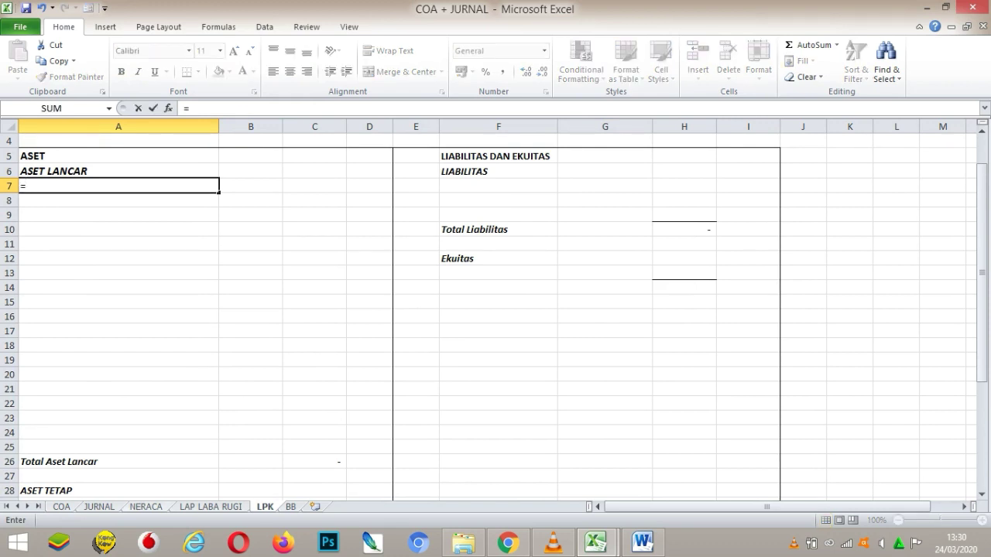
key("ctrl+Page_Up")
key("ctrl+Page_Up")
left_click(302, 250)
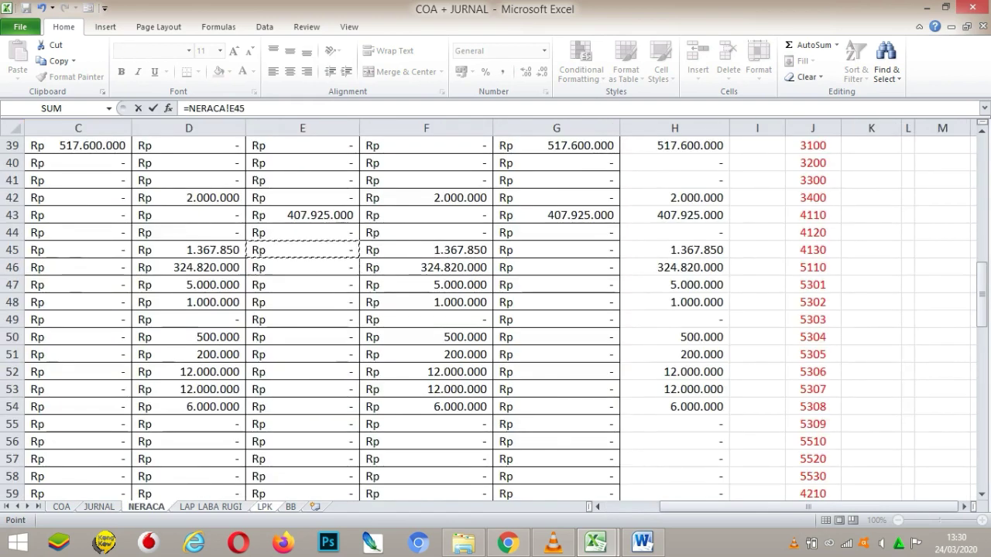
key("Up")
key("Up")
key("Up")
key("Up")
key("Up")
key("Up")
key("Up")
key("Up")
key("Up")
key("Up")
key("Up")
key("Up")
key("Up")
key("Up")
key("Up")
key("Up")
key("Up")
key("Up")
key("Up")
key("Up")
key("Left")
key("Left")
key("Left")
key("Left")
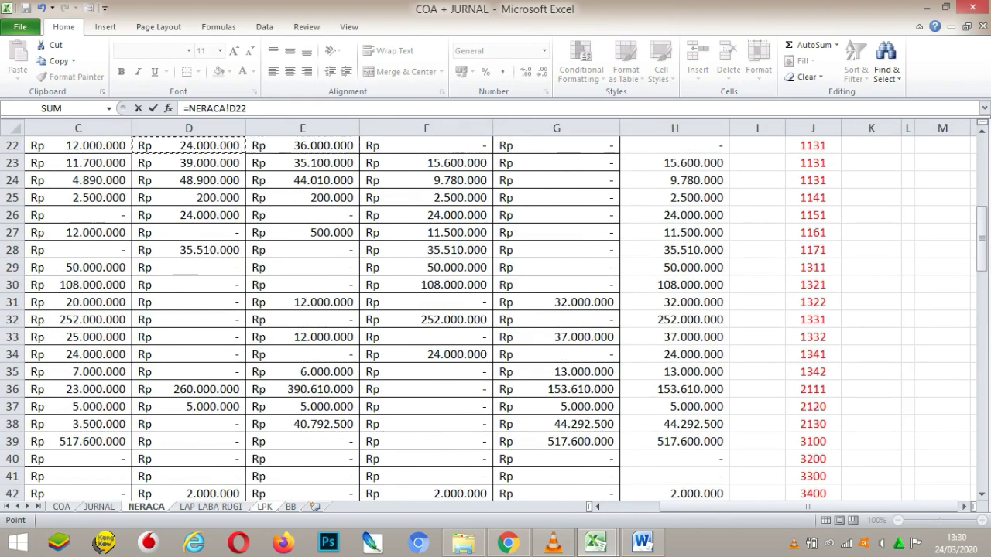
key("Up")
key("Up")
key("Up")
key("Up")
key("Up")
key("Up")
key("Up")
key("Up")
key("Up")
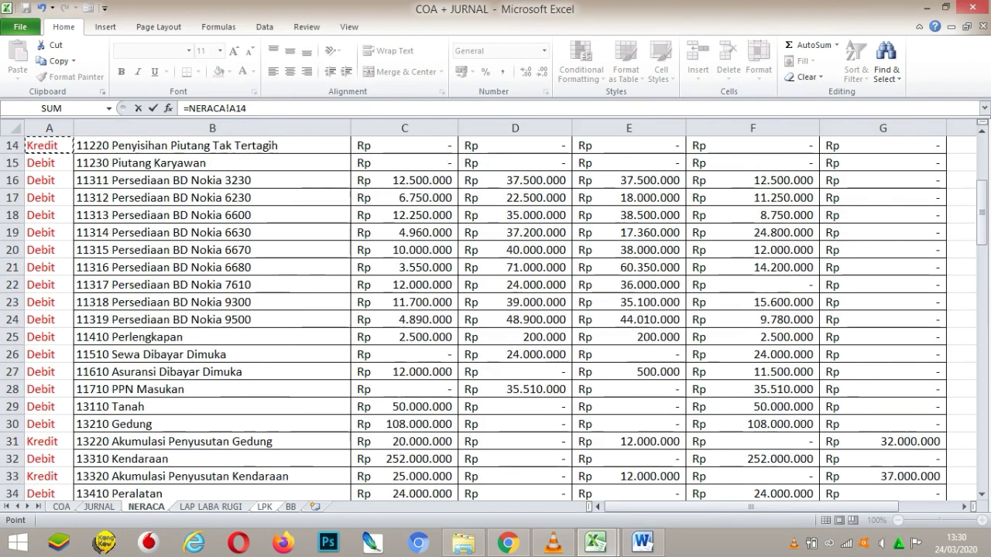
key("Right")
key("Up")
key("Up")
key("Up")
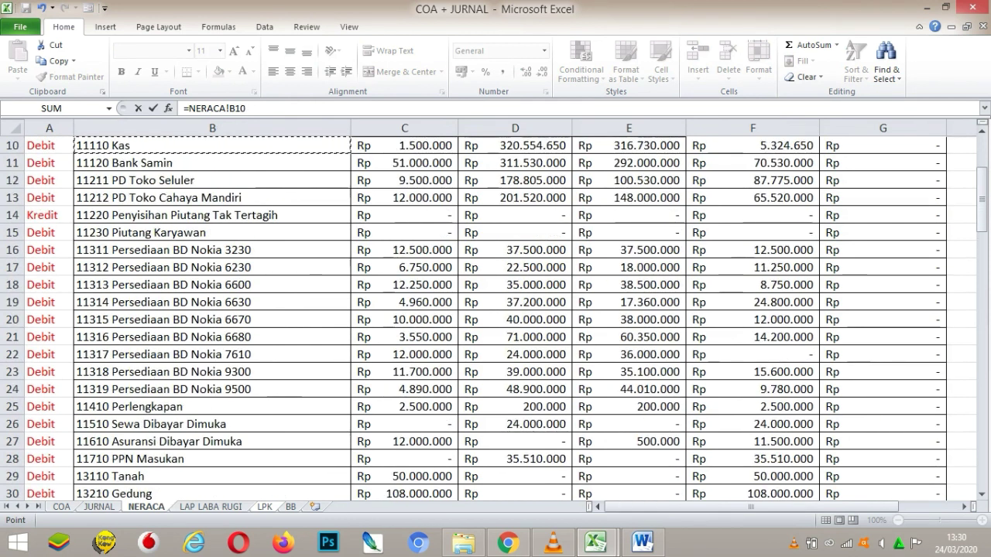
key("Return")
key("Up")
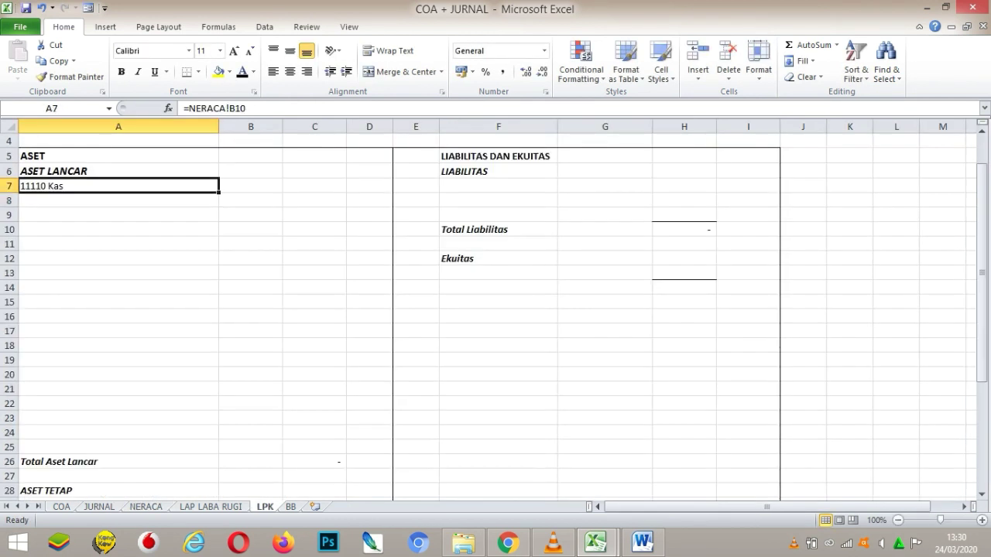
left_click_drag(218, 192, 218, 452)
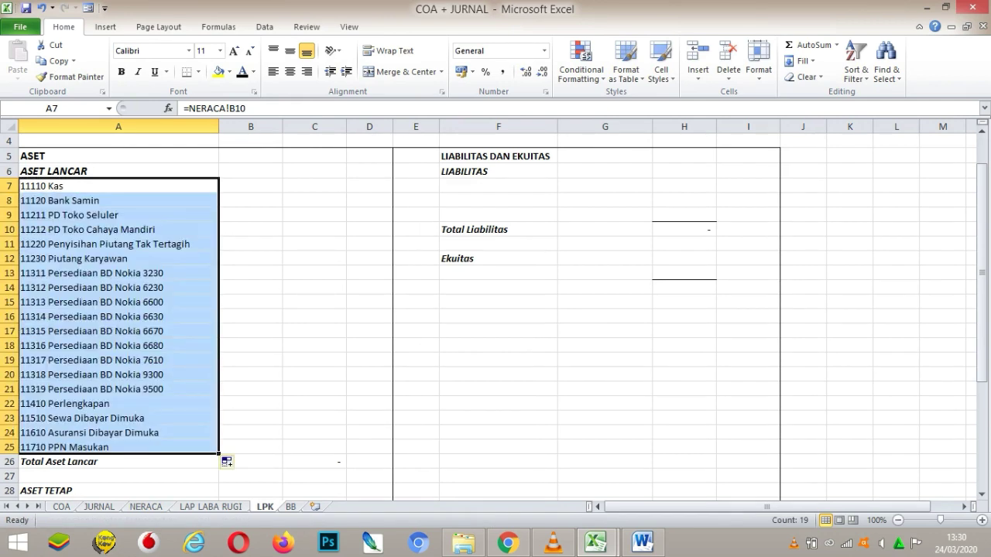
Link A29 under ASET TETAP to the Tanah account name with =NERACA!B29 and fill the formula down through A35.
key("Down")
key("Down")
key("Down")
key("Down")
key("Down")
key("Down")
key("Down")
key("Down")
key("Down")
key("Down")
key("Down")
key("Down")
key("Down")
key("Down")
key("Down")
key("Down")
key("Down")
key("Down")
key("Down")
key("Down")
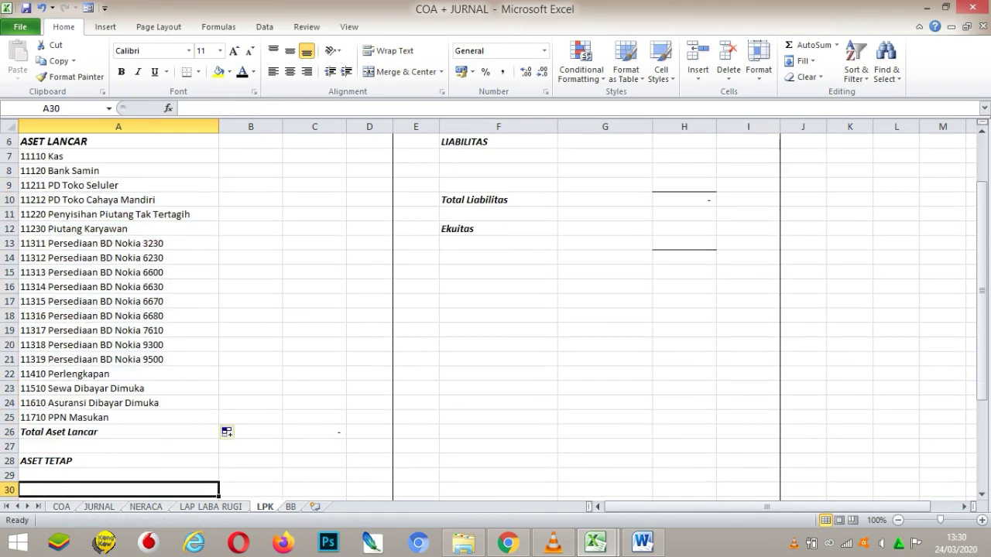
key("Down")
key("Up")
key("Up")
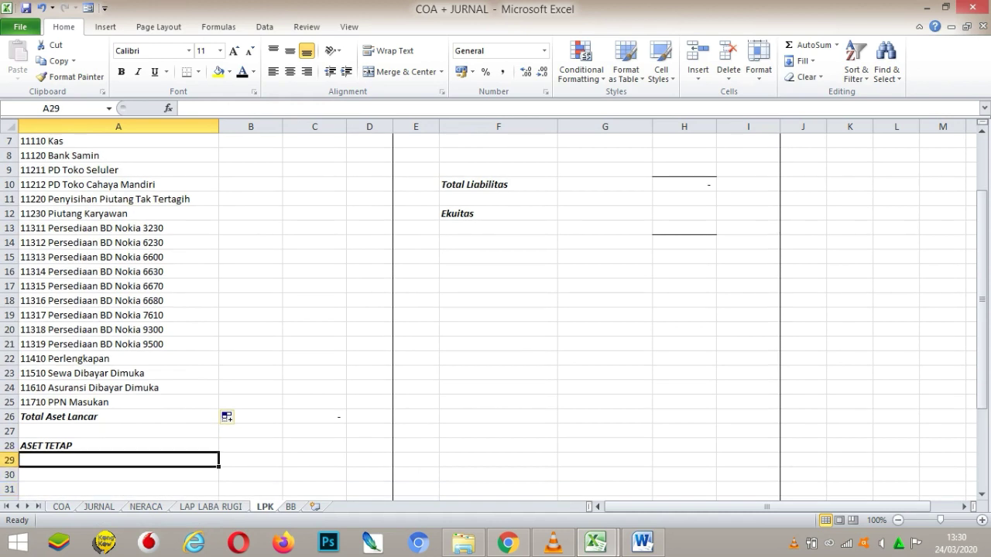
type("=")
left_click(146, 507)
left_click(212, 476)
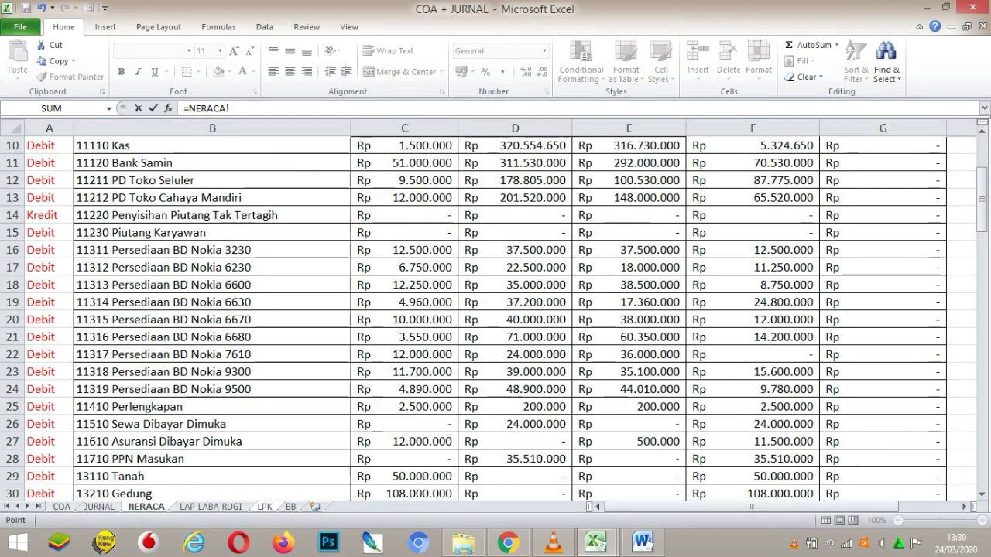
key("Return")
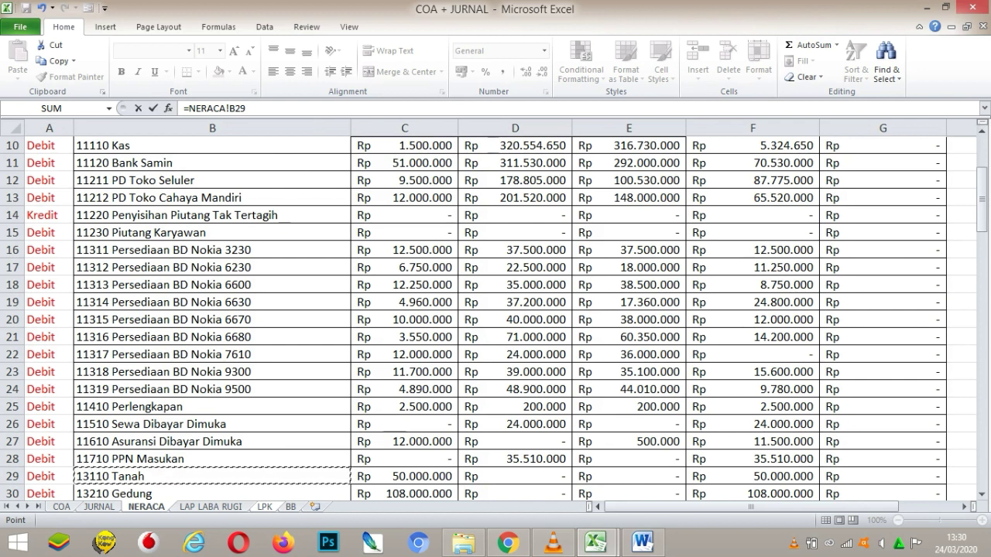
left_click(118, 460)
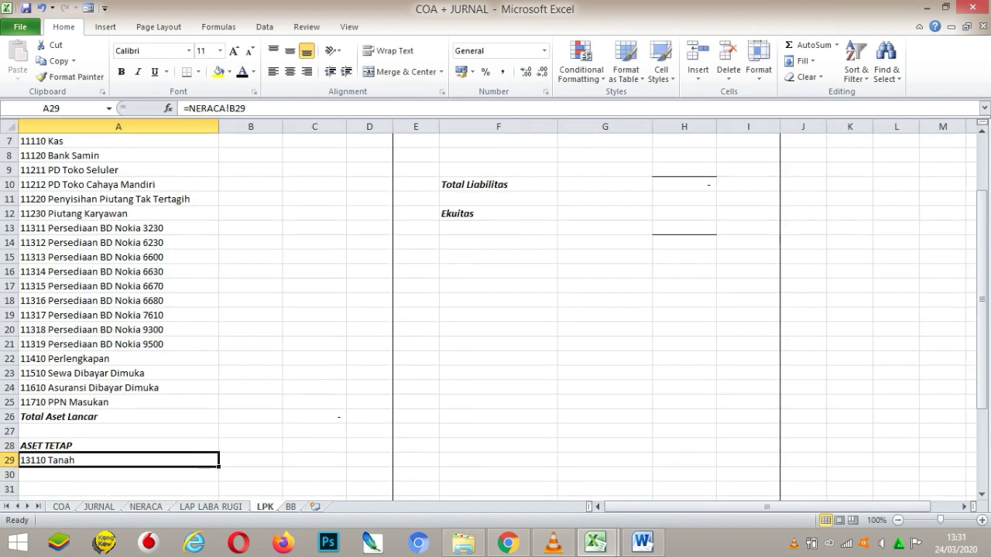
left_click_drag(218, 467, 218, 408)
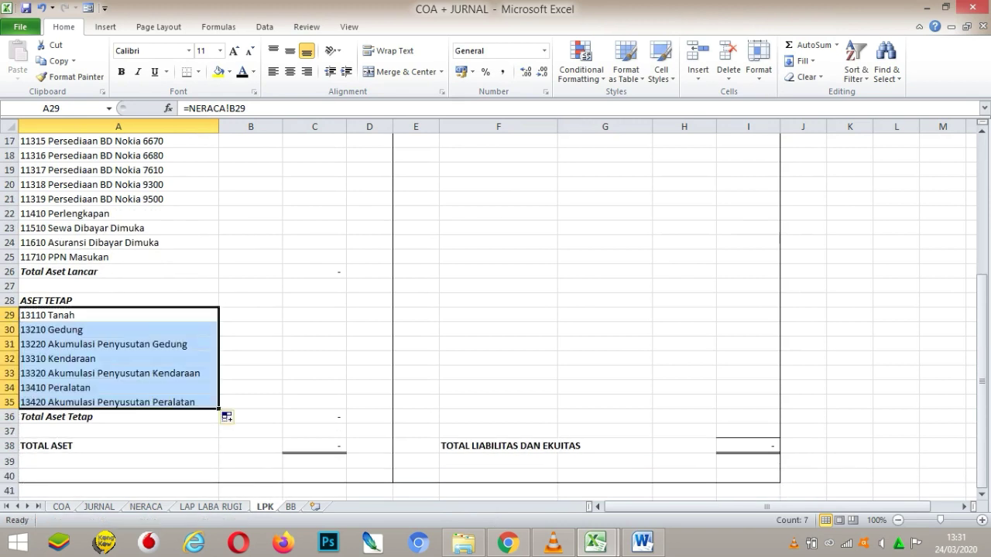
Link B7 on the LPK sheet to the Kas ending balance with =NERACA!H10 and fill the formula down through B25.
left_click(250, 388)
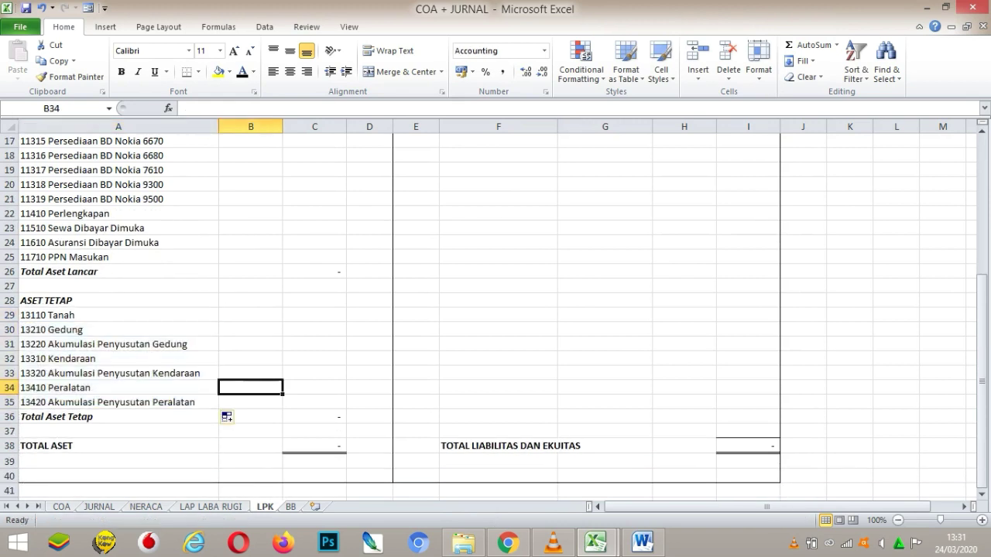
key("Up")
key("Up")
key("Up")
key("Up")
key("Up")
key("Up")
key("Up")
key("Up")
key("Up")
key("Up")
key("Up")
key("Up")
key("Up")
key("Up")
key("Up")
key("Up")
key("Up")
key("Up")
key("Up")
key("Up")
key("Up")
key("Up")
key("Up")
key("Up")
key("Up")
key("Up")
key("Up")
key("Up")
key("Up")
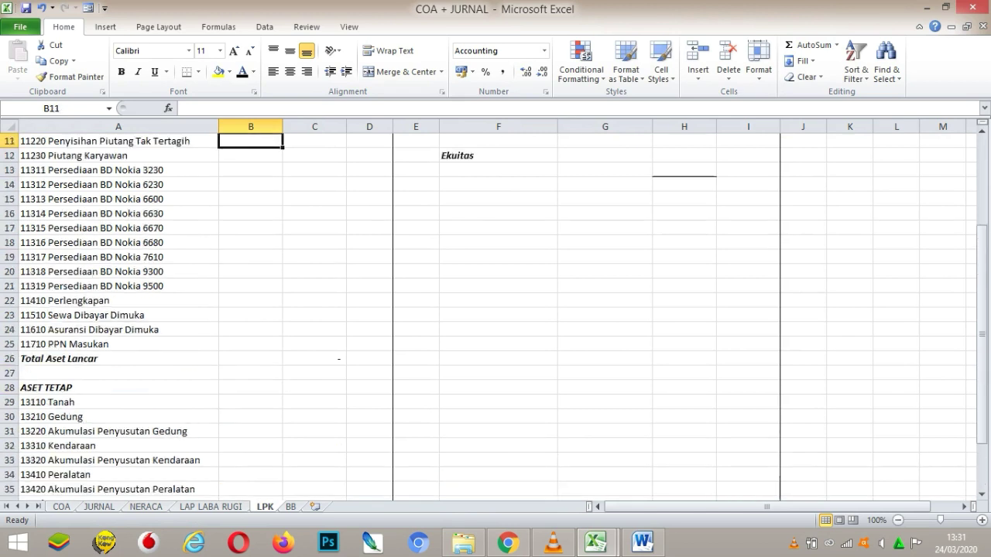
key("Down")
key("Down")
key("Down")
key("Down")
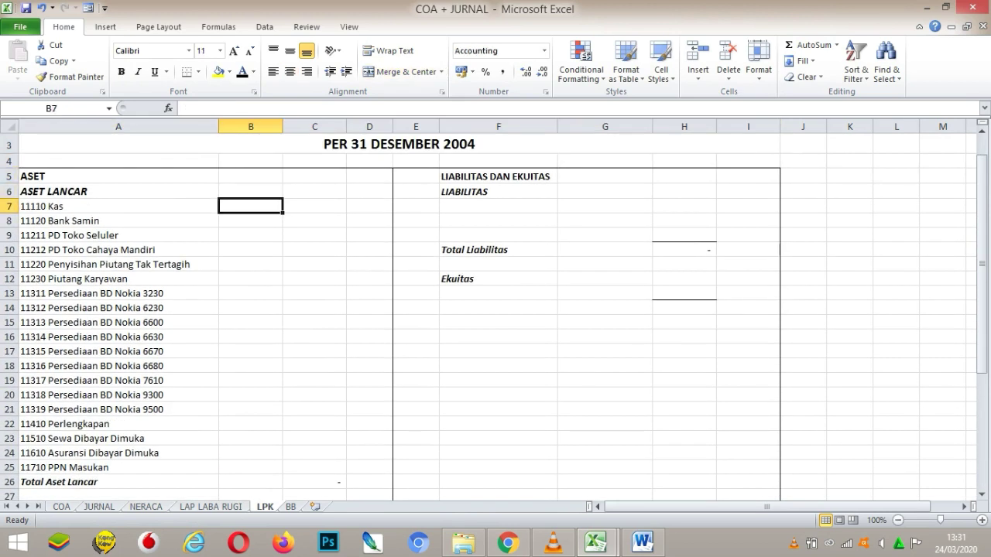
type("=")
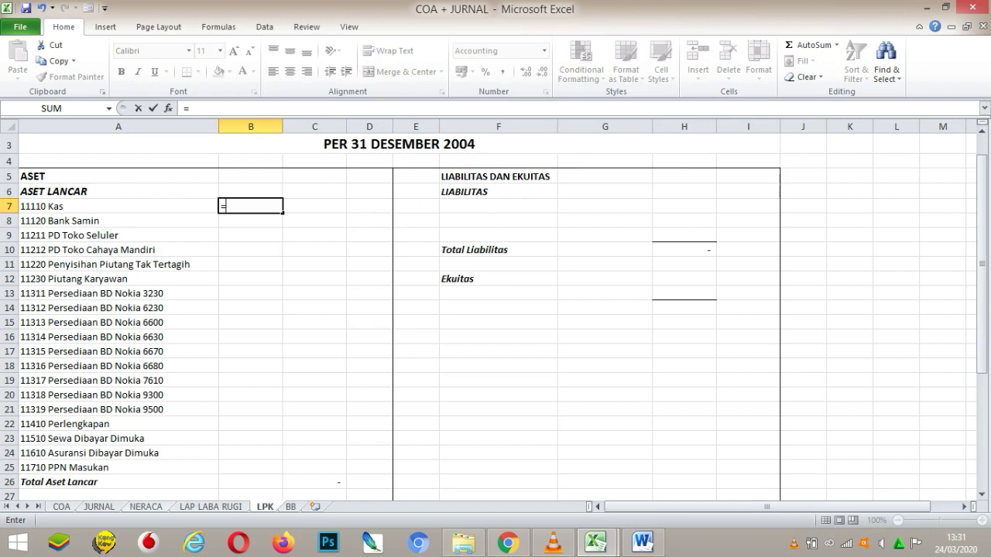
key("ctrl+Page_Up")
key("ctrl+Page_Up")
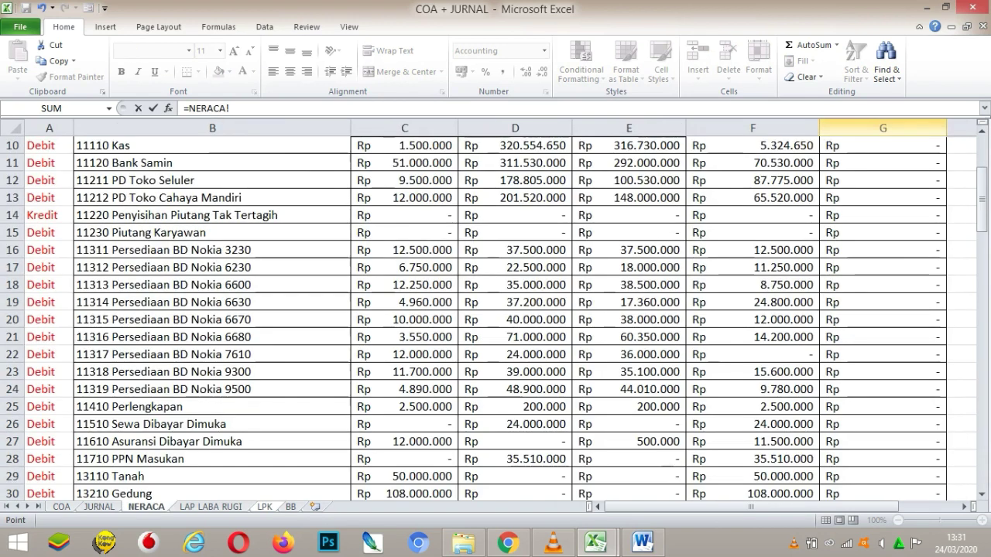
key("Up")
key("Right")
key("Right")
key("Right")
key("Right")
key("Right")
key("Right")
key("Down")
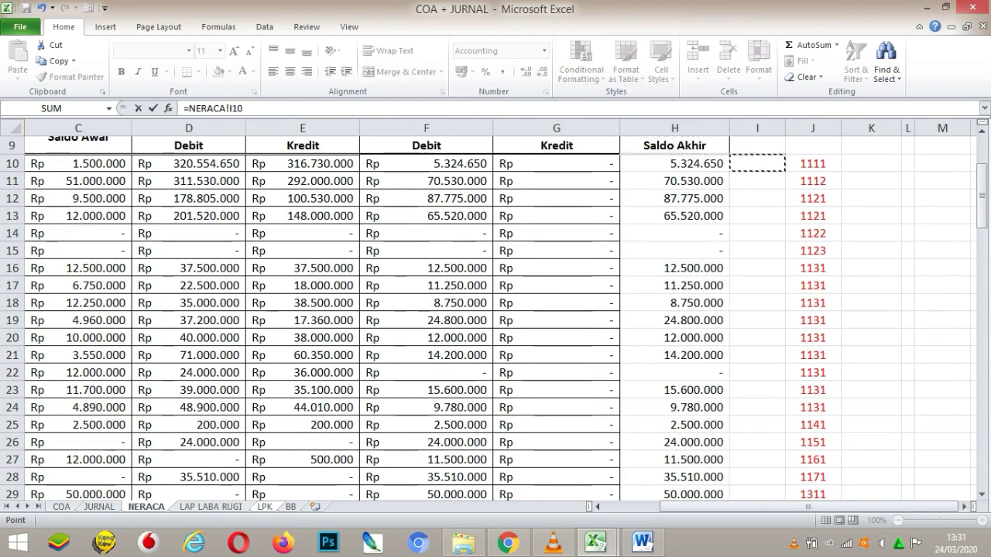
key("Return")
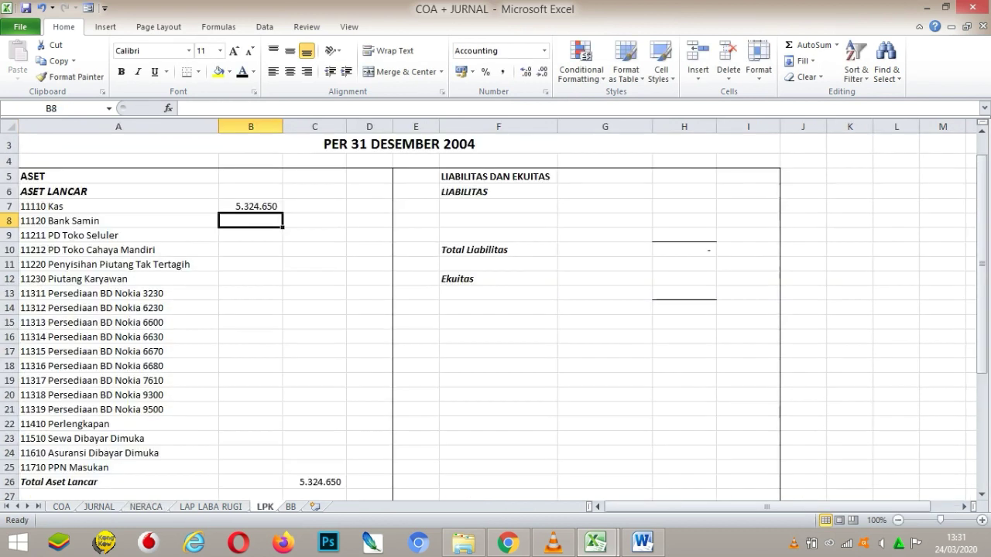
left_click(250, 206)
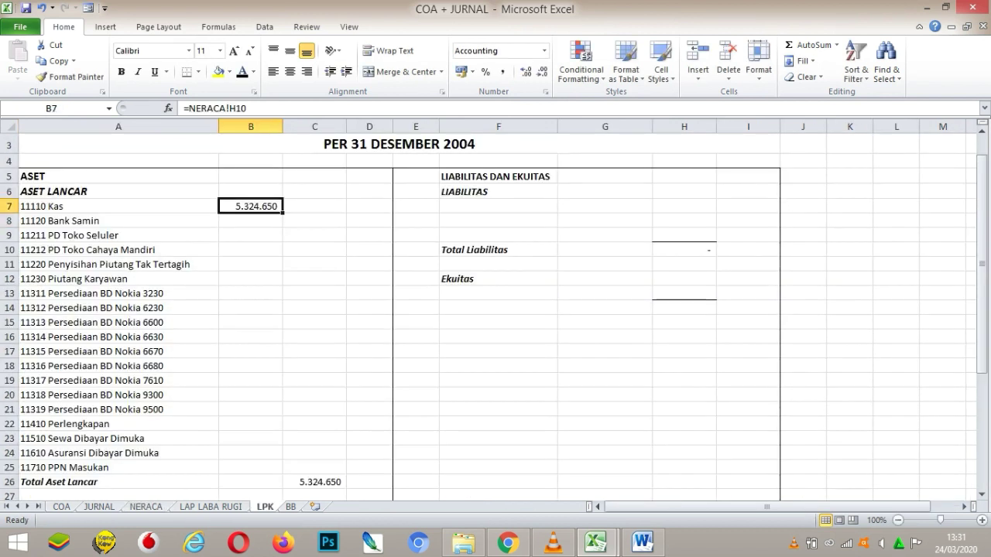
left_click_drag(283, 213, 271, 469)
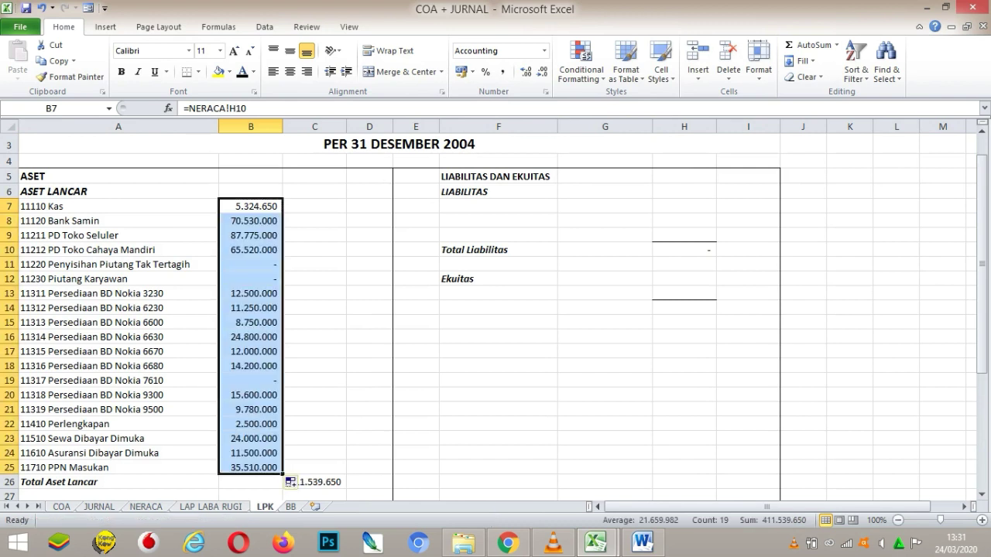
Add a bottom border to the PPN Masukan balance in B25, above the Total Aset Lancar row.
left_click(325, 482)
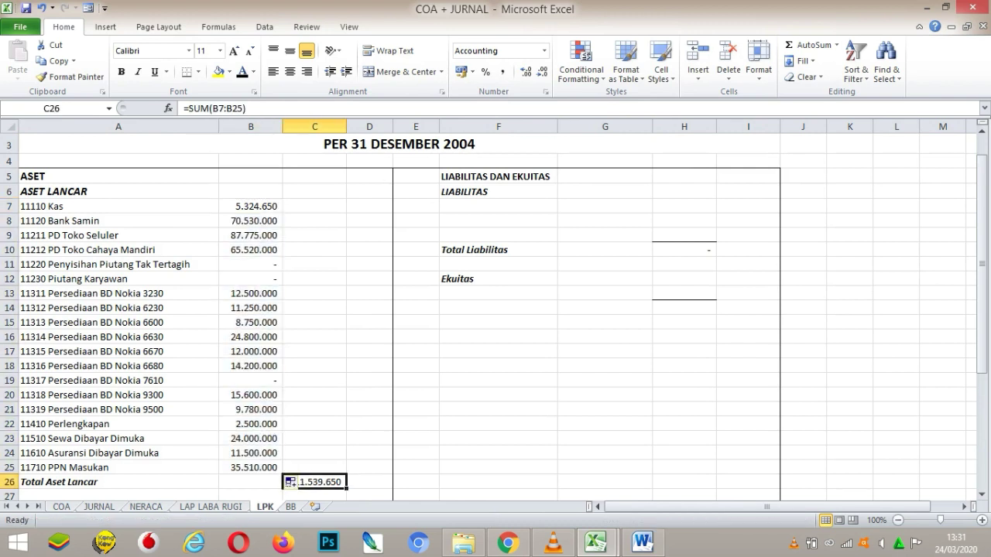
left_click(250, 468)
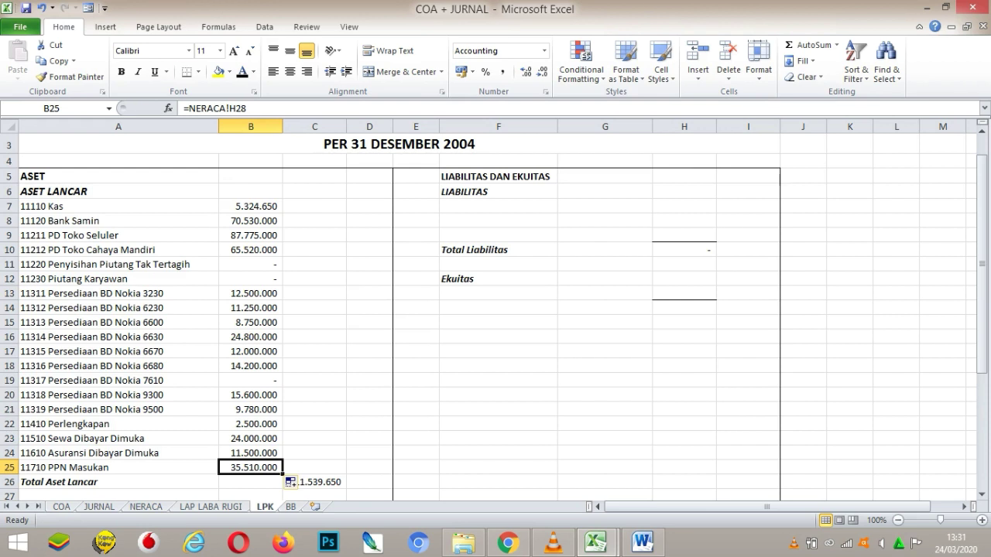
left_click(186, 71)
Calculate Total Aset Lancar in C26 with =SUM(B7:B25).
left_click(315, 482)
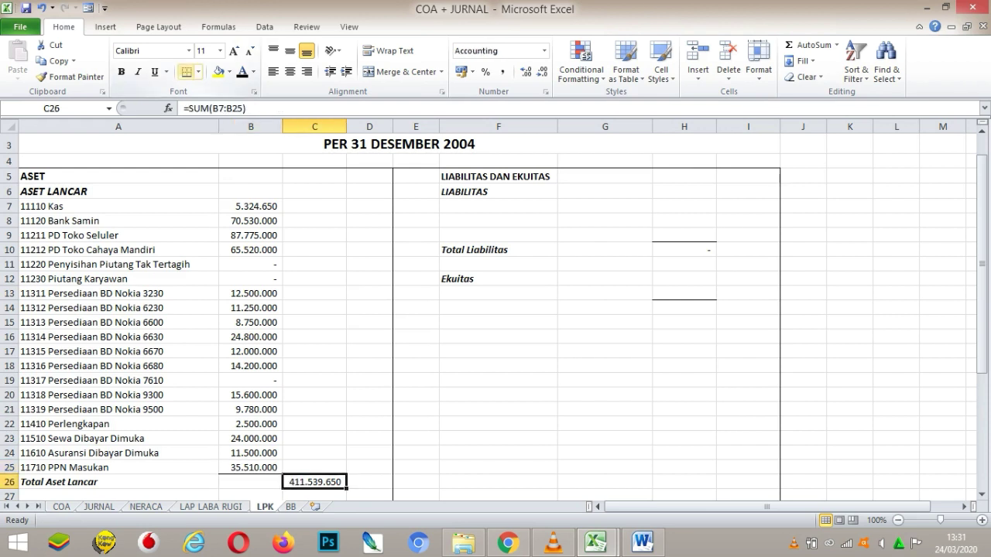
type("=sum(")
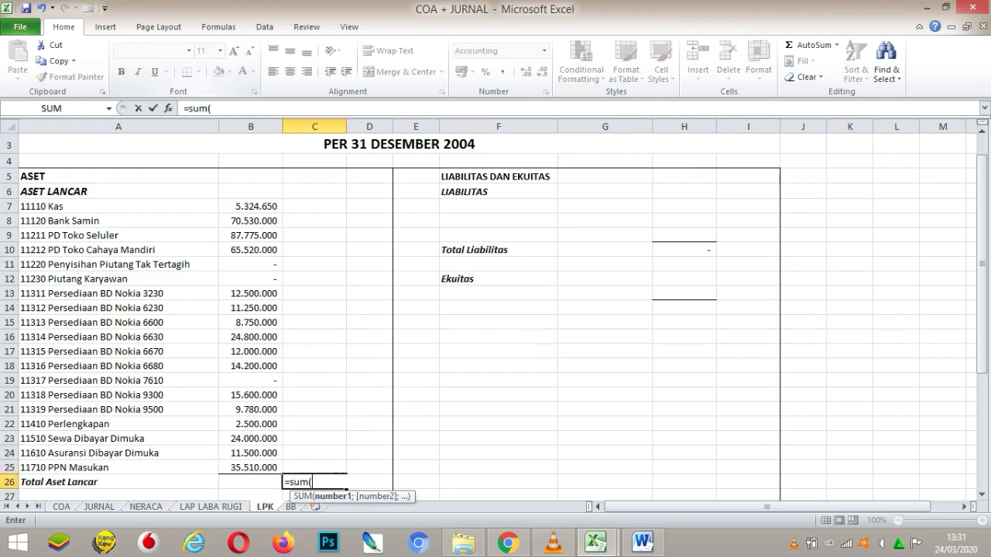
key("Left")
key("Up")
key("F8")
key("Up")
key("Up")
key("Up")
key("Up")
key("Up")
key("Up")
key("Up")
key("Up")
key("Up")
key("Up")
key("Up")
key("Up")
key("Up")
key("Up")
key("Up")
key("Up")
key("Up")
key("Up")
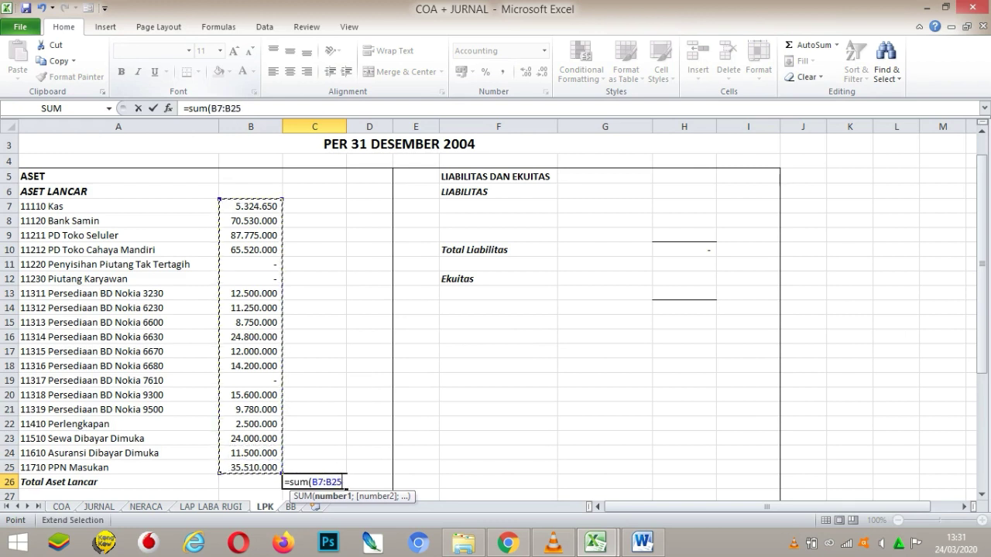
type(")")
key("Return")
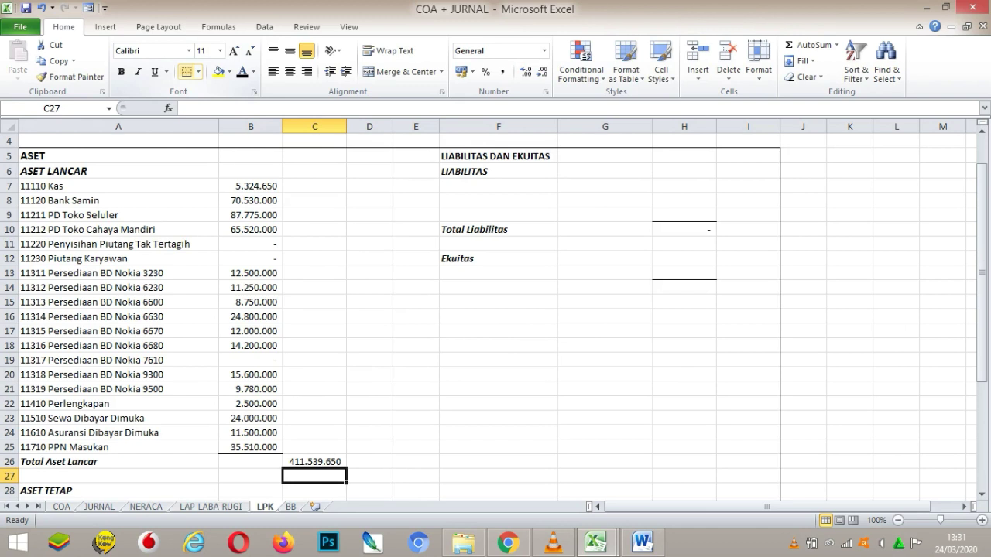
Link B29 to the Tanah ending balance with =NERACA!H29 and fill the formula down through B35.
key("Down")
key("Down")
key("Down")
key("Down")
key("Left")
key("Left")
key("Up")
key("Up")
key("Right")
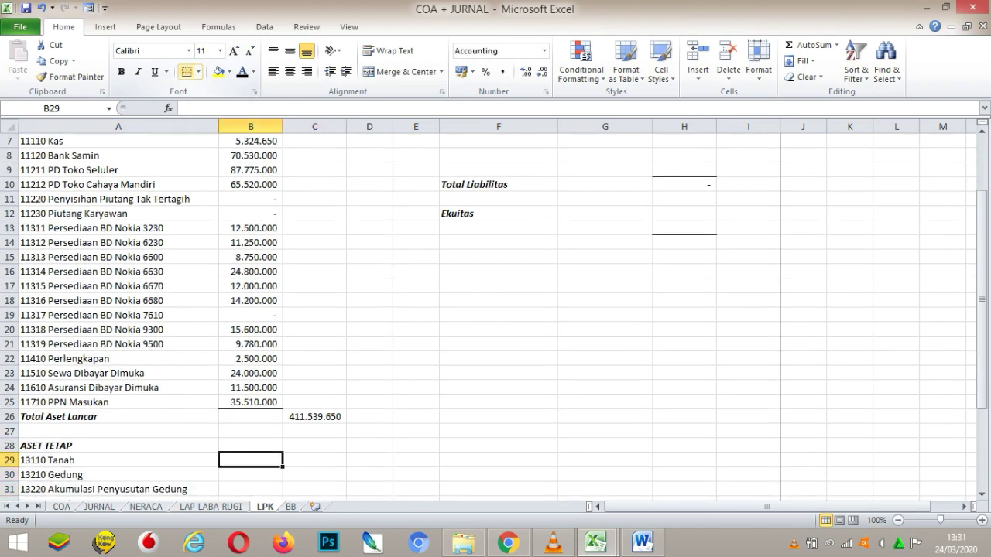
type("=")
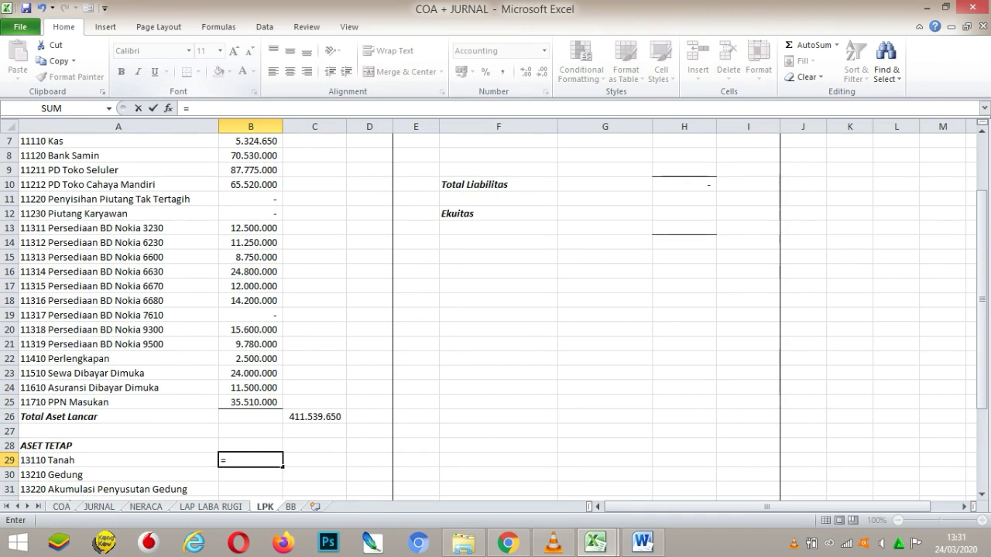
key("ctrl+Page_Up")
key("ctrl+Page_Up")
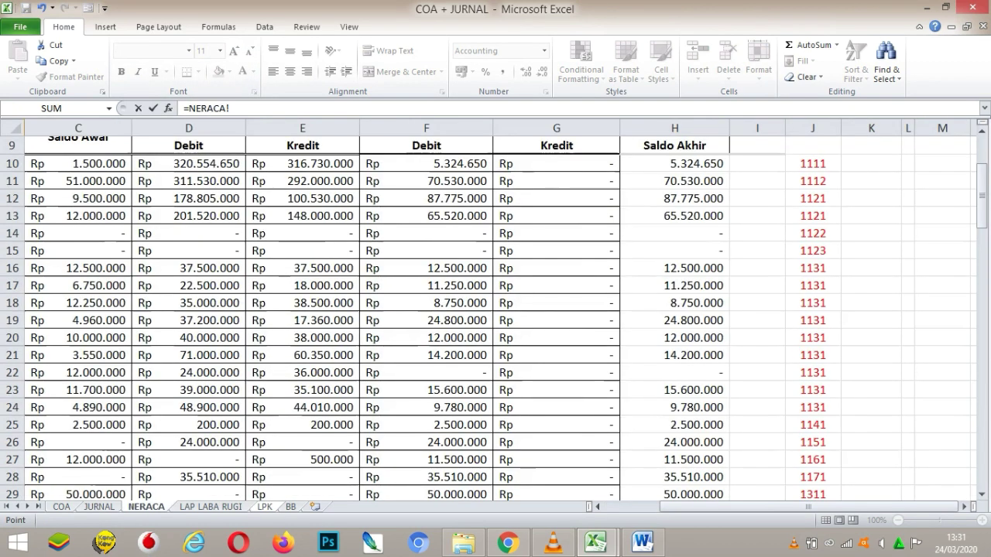
key("Left")
key("Left")
key("Left")
key("Left")
key("Left")
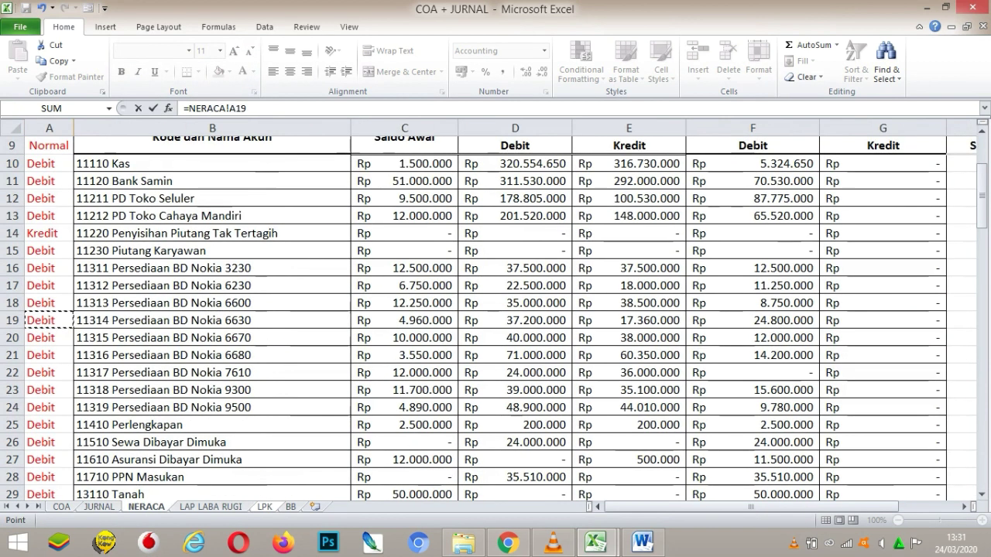
key("Down")
key("Down")
key("Down")
key("Down")
key("Down")
key("Down")
key("Down")
key("Down")
key("Down")
key("Right")
key("Right")
key("Right")
key("Right")
key("Right")
key("Right")
key("Right")
key("Return")
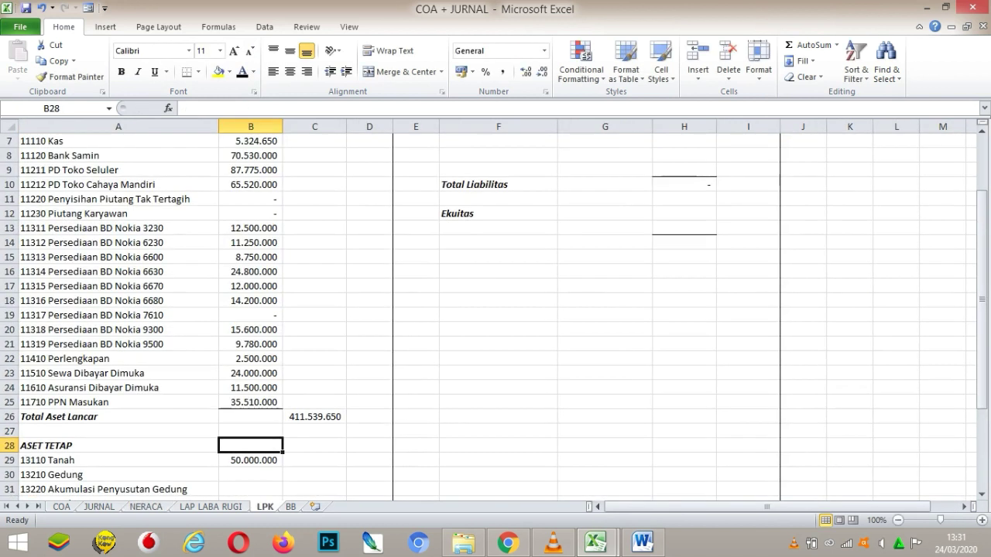
left_click(250, 460)
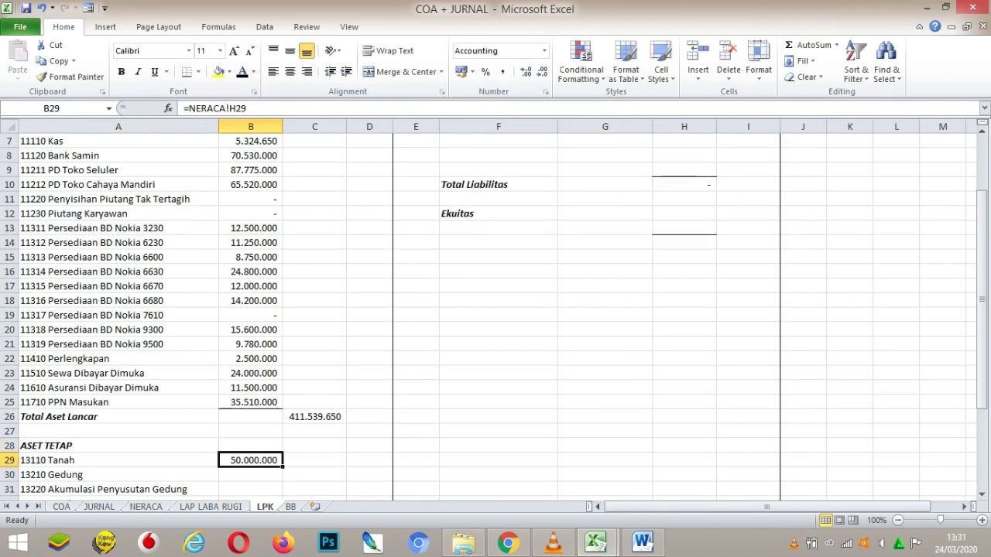
mouse_move(284, 467)
left_mouse_down()
mouse_move(284, 507)
mouse_move(284, 465)
left_mouse_up()
left_click(314, 475)
Make the accumulated depreciation of Gedung in B31 and Kendaraan in B33 negative by adding a minus sign to their NERACA links.
left_click(251, 402)
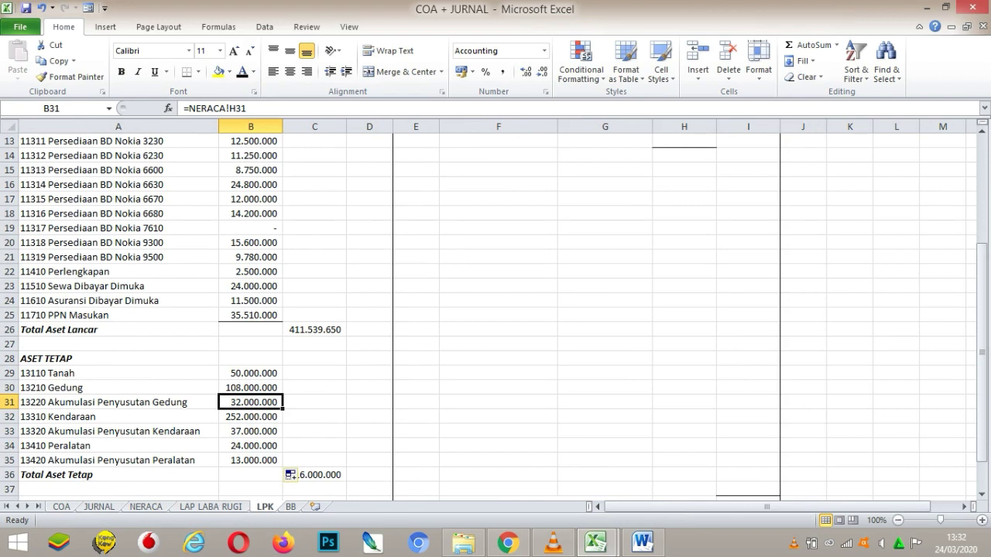
key("F2")
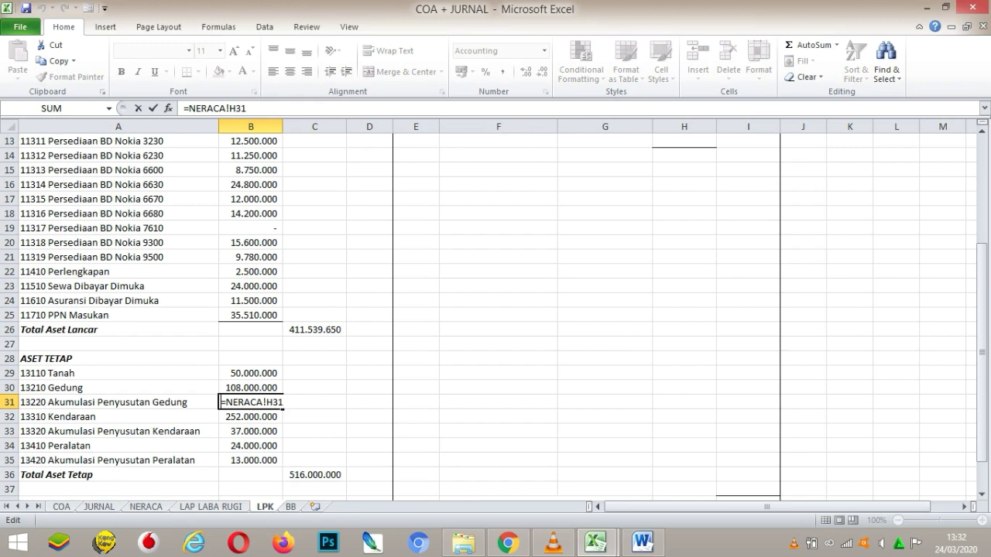
key("Return")
key("Return")
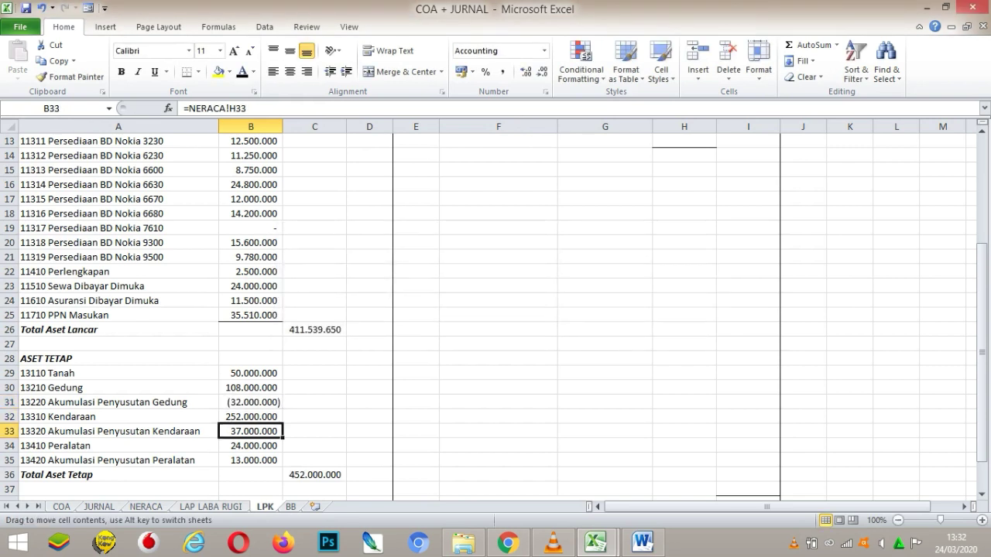
key("F2")
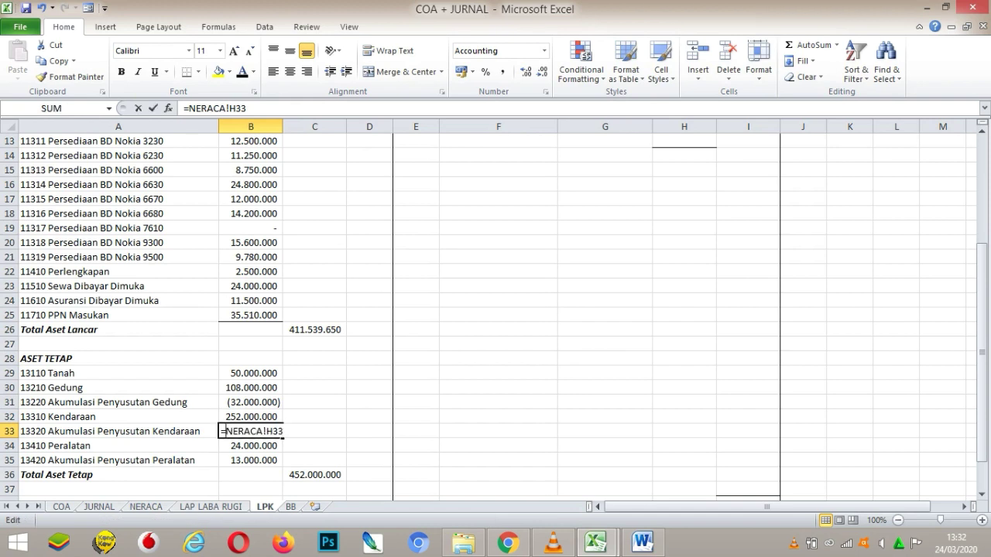
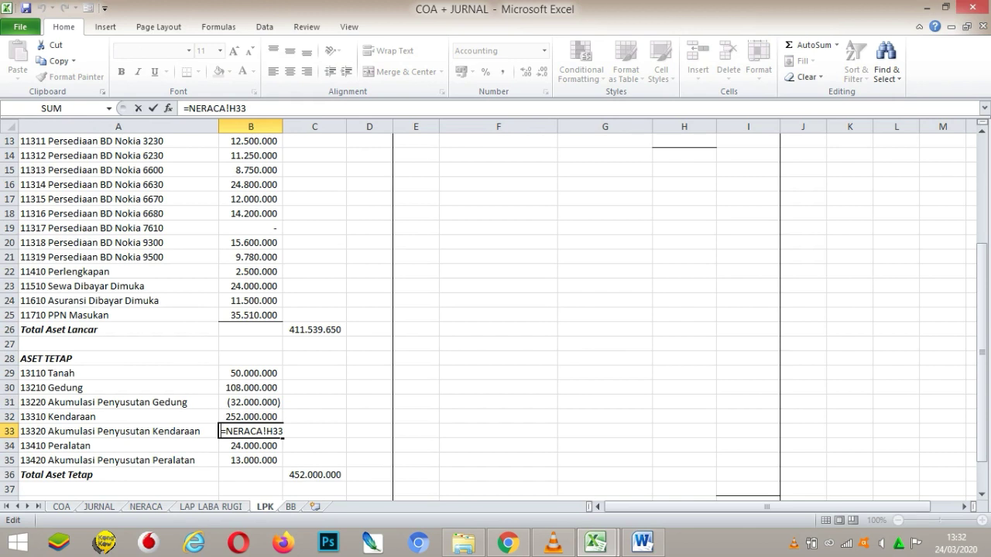
type("-")
key("Return")
key("Return")
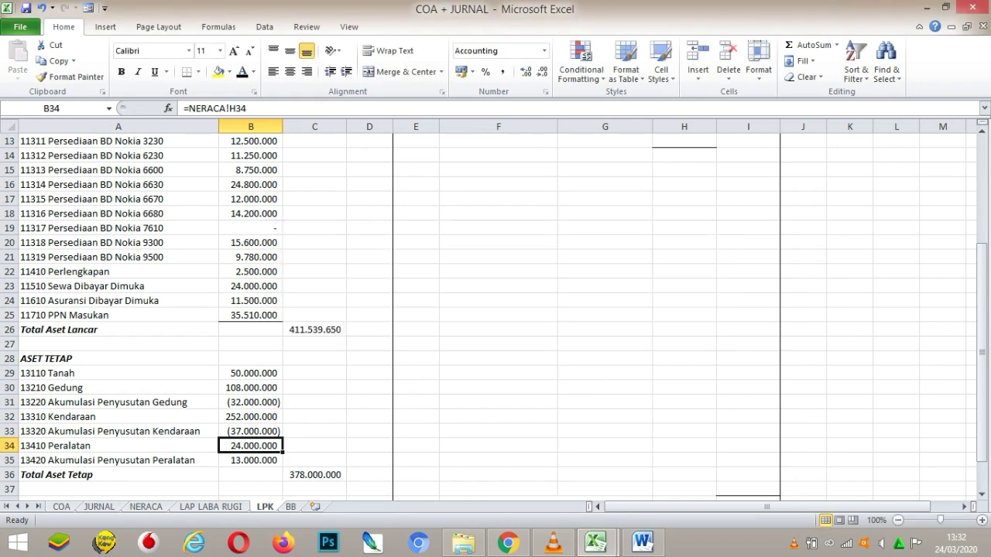
Make the accumulated depreciation of Peralatan in B35 negative with =-NERACA!H35.
left_click(249, 460)
key("F2")
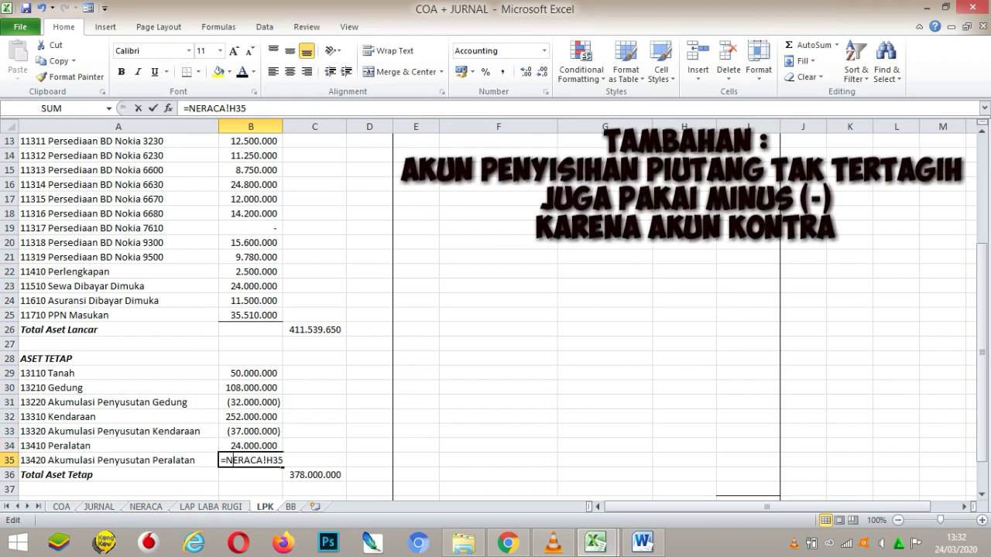
type("-")
key("Return")
key("Return")
key("Down")
key("Down")
key("Down")
key("Down")
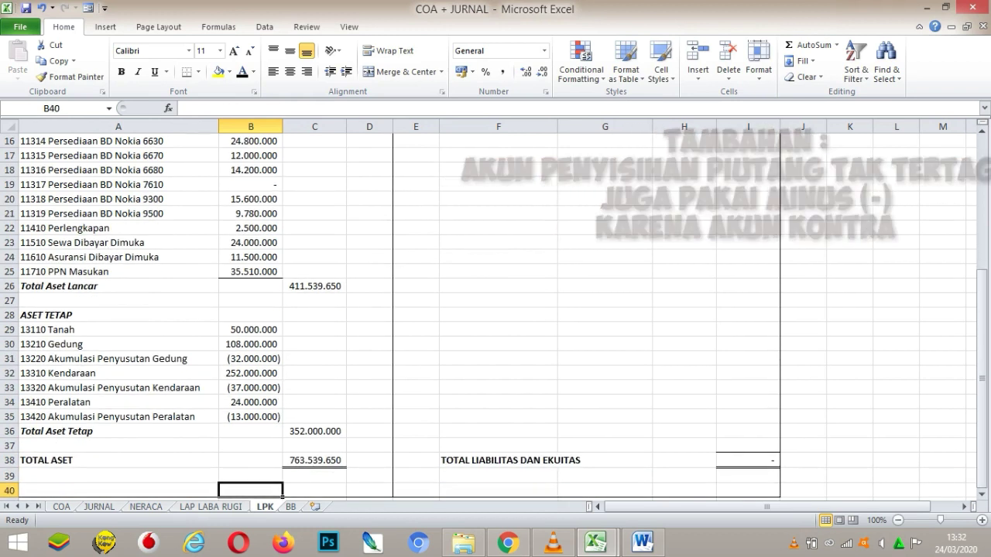
Add a bottom border to B35 and calculate Total Aset Tetap in C36 with =SUM(B29:B35).
left_click(315, 432)
left_click(250, 416)
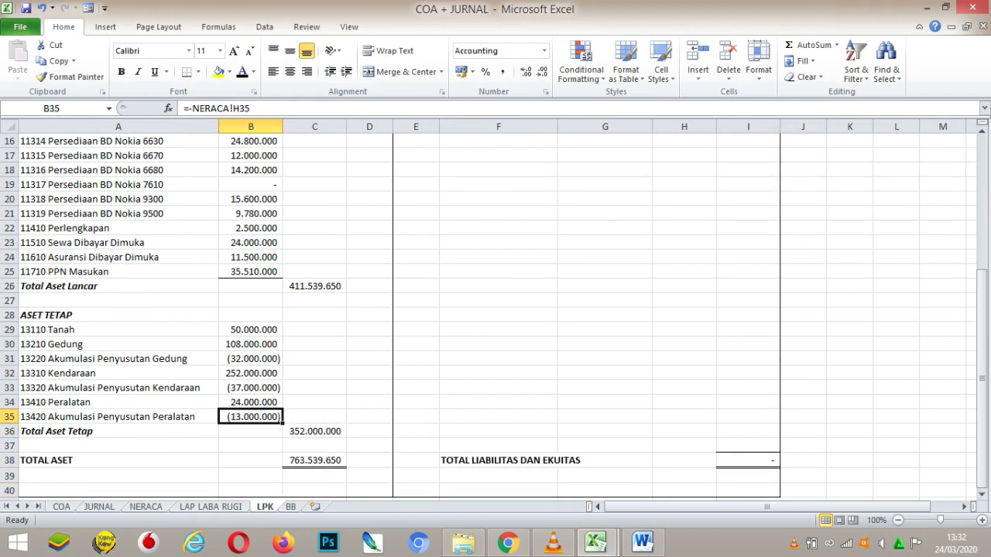
key("Right")
key("Down")
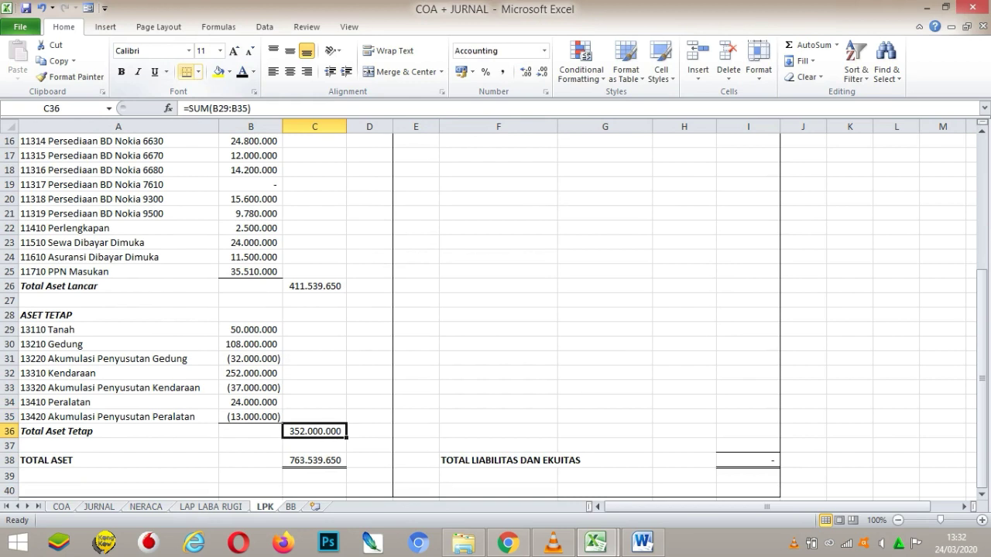
type("=sy")
key("BackSpace")
type("u")
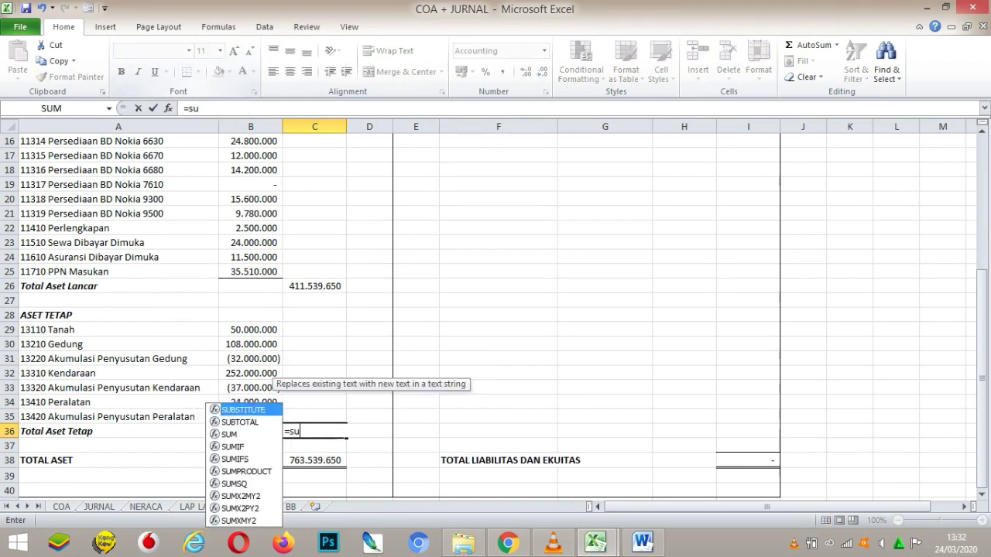
type("m(")
key("Up")
key("Left")
key("F8")
key("Up")
key("Up")
key("Up")
key("Up")
key("Up")
key("Up")
key("Return")
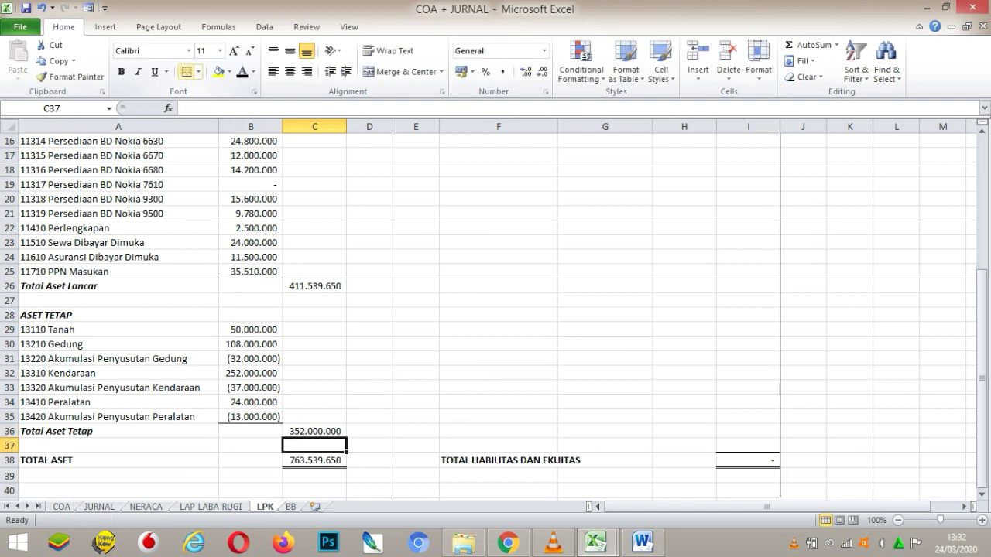
Calculate TOTAL ASET in C38 with =SUM(C26:C36).
left_click(314, 460)
type("=")
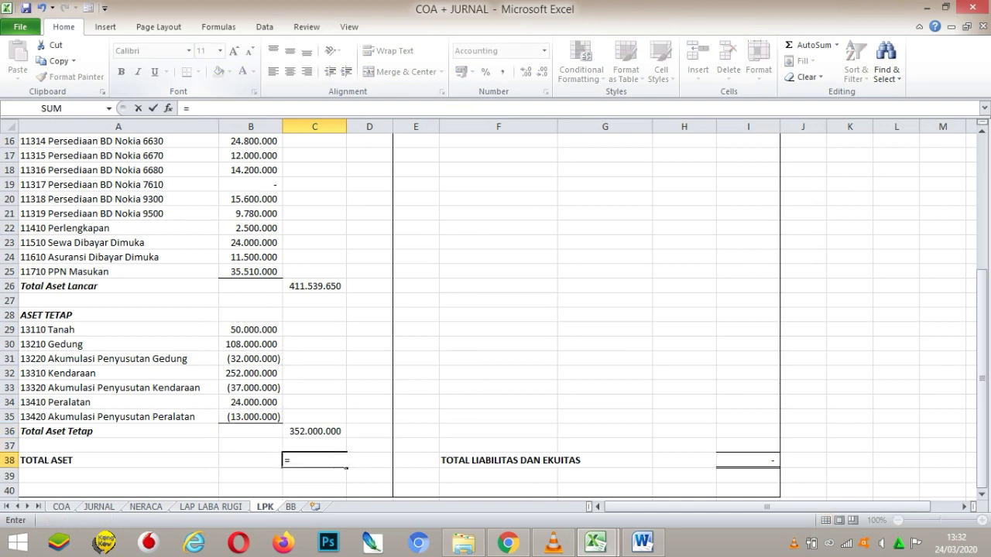
type("SUN")
key("BackSpace")
type("M(")
key("Up")
key("Up")
key("F8")
key("Up")
key("Up")
key("Up")
key("Up")
key("Up")
key("Up")
key("Up")
key("Up")
key("Up")
key("Up")
key("Return")
key("Up")
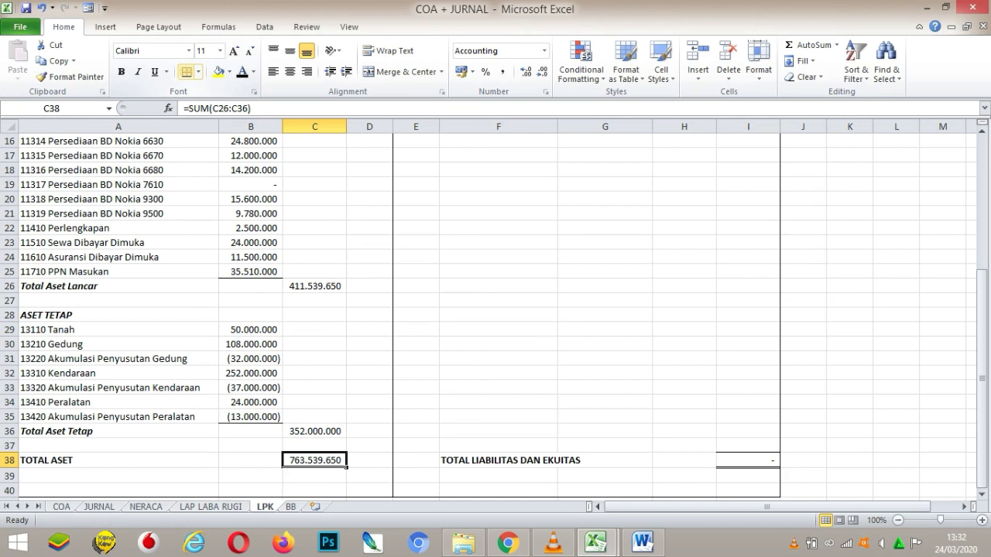
Link F7 under LIABILITAS to the HD PT Nokia account name with =NERACA!B36 and fill the formula down through F9.
key("Up")
key("Up")
key("Up")
key("Up")
key("Up")
key("Up")
key("Up")
key("Up")
key("Up")
key("Up")
key("Up")
key("Up")
key("Up")
key("Up")
key("Up")
key("Up")
key("Up")
key("Up")
key("Up")
key("Up")
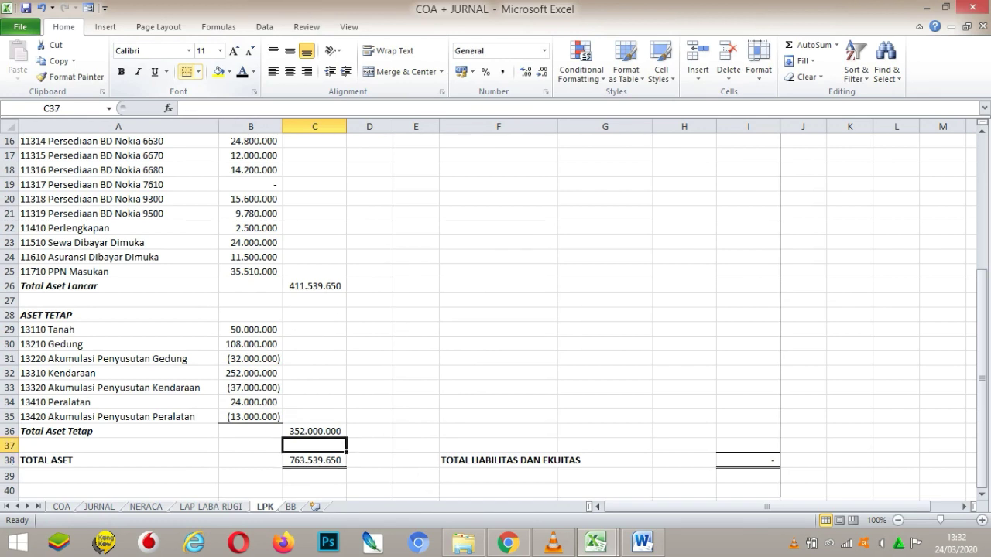
key("Right")
key("Right")
key("Right")
key("Down")
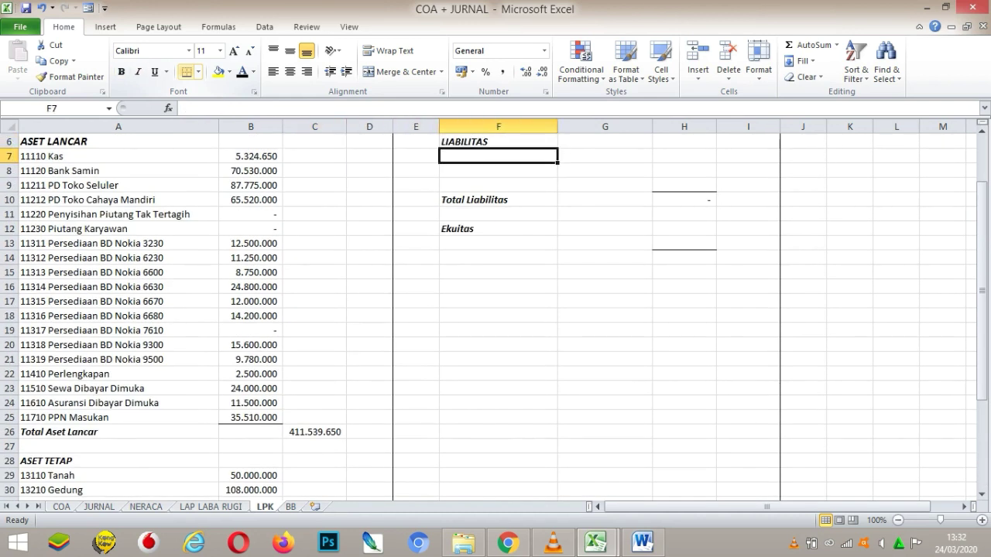
type("=")
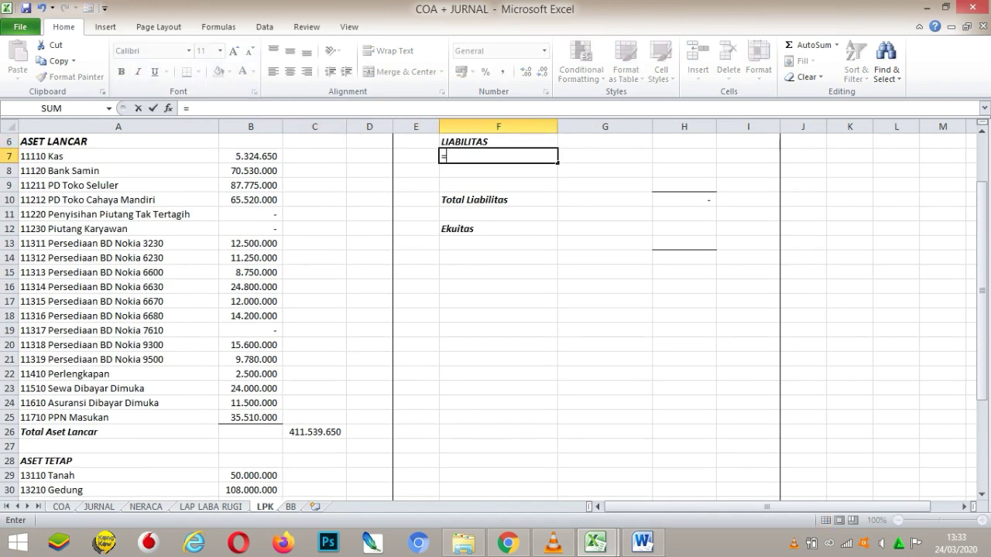
key("ctrl+Page_Up")
key("ctrl+Page_Up")
key("Down")
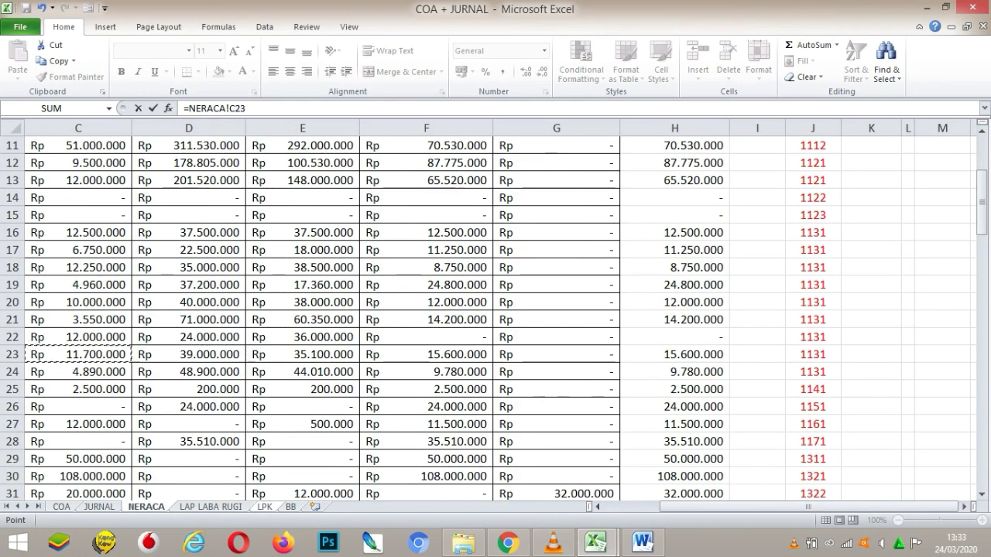
key("Left")
key("Down")
key("Down")
key("Down")
key("Down")
key("Down")
key("Down")
key("Down")
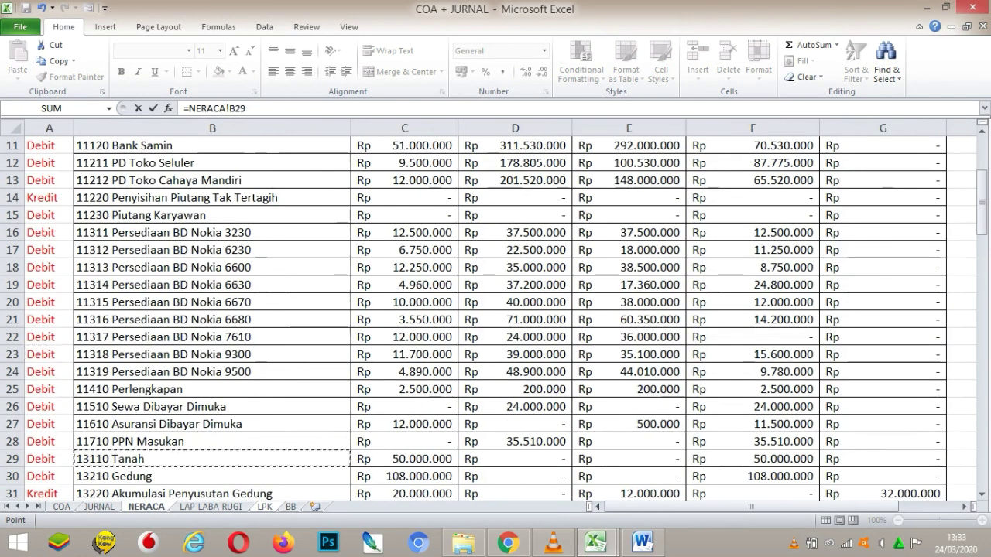
key("Down")
key("Down")
key("Down")
key("Down")
key("Down")
key("Down")
key("Down")
key("Down")
key("Down")
key("Up")
key("Up")
key("Up")
key("Return")
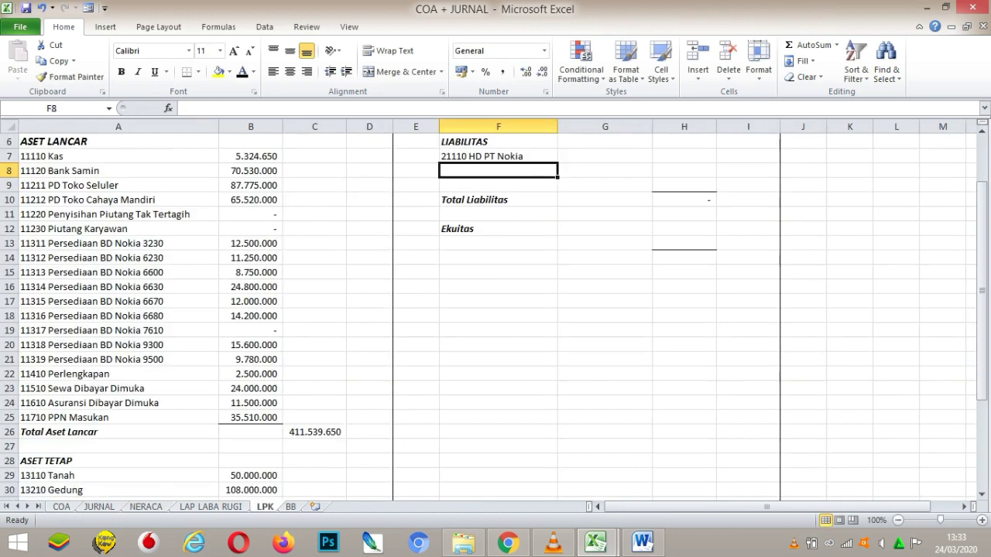
left_click(498, 156)
left_click_drag(557, 162, 557, 191)
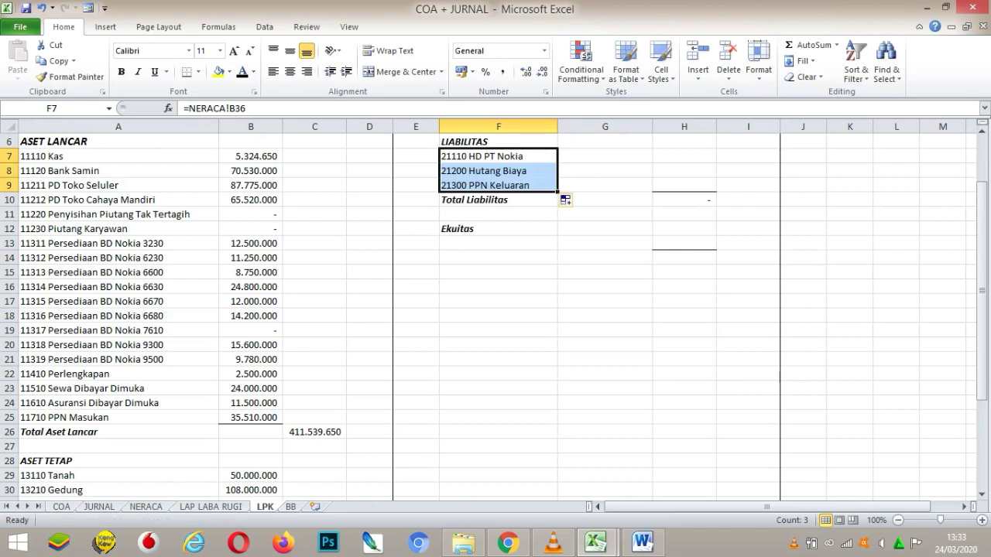
Link F13 under Ekuitas to the ending 31000 Modal Saham account name on the LAP LABA RUGI sheet.
left_click(498, 242)
type("=")
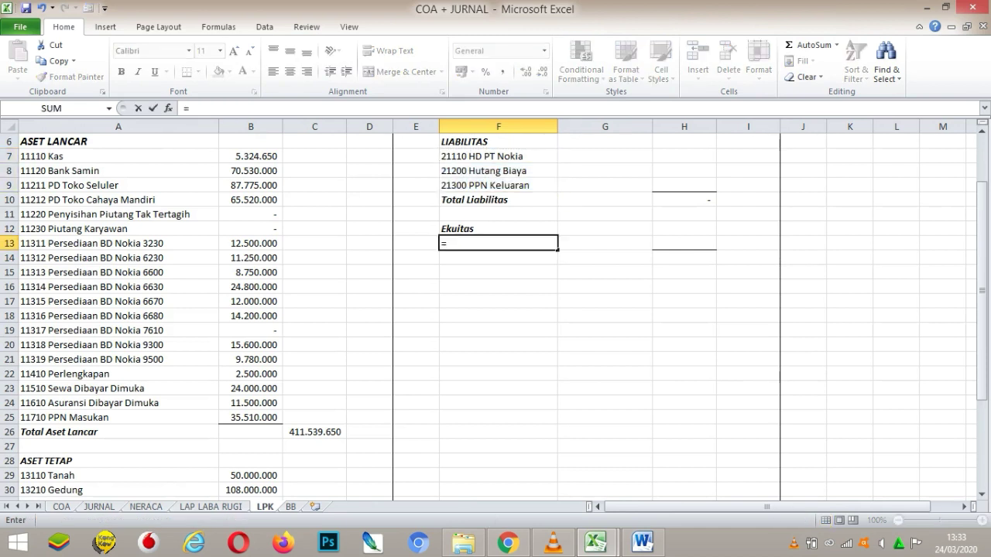
key("ctrl+Page_Up")
left_click(774, 299)
key("Return")
key("Right")
key("Up")
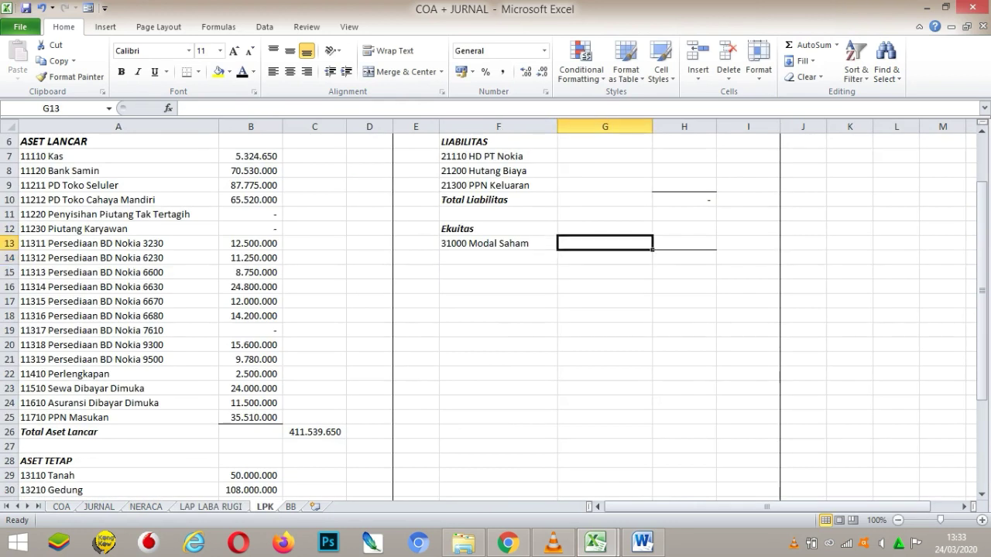
Link H7 to the HD PT Nokia ending balance with =NERACA!H36 and fill the formula down through H9.
left_click(684, 170)
key("Up")
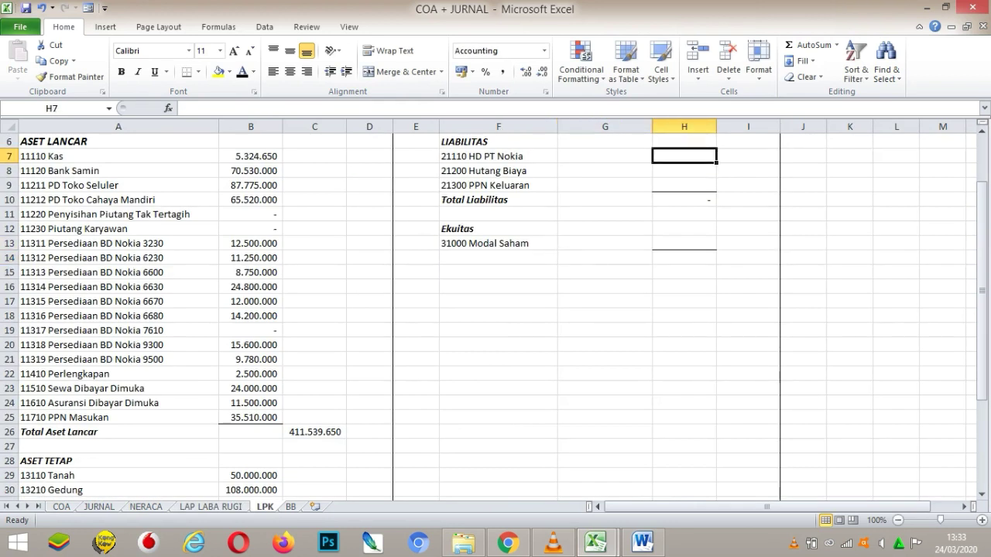
type("=")
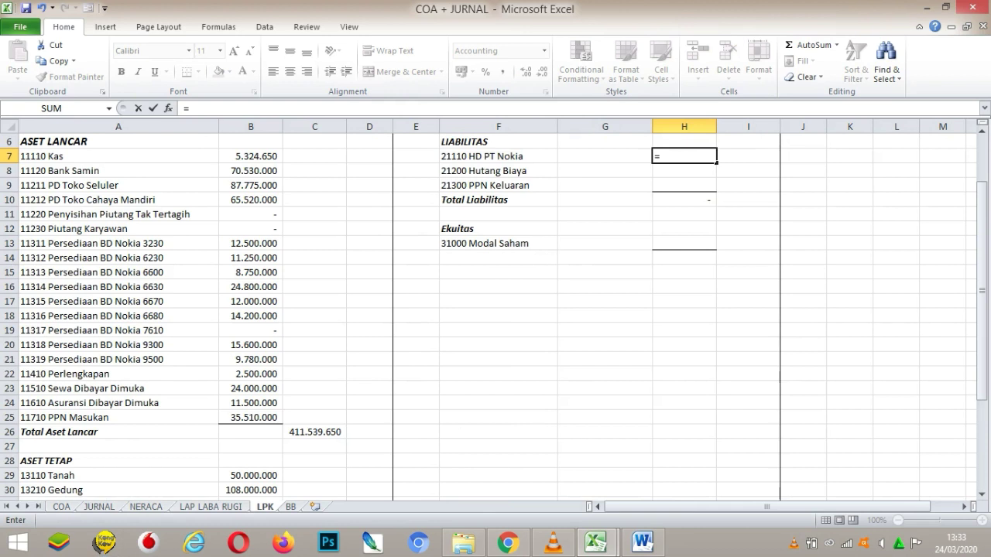
left_click(146, 507)
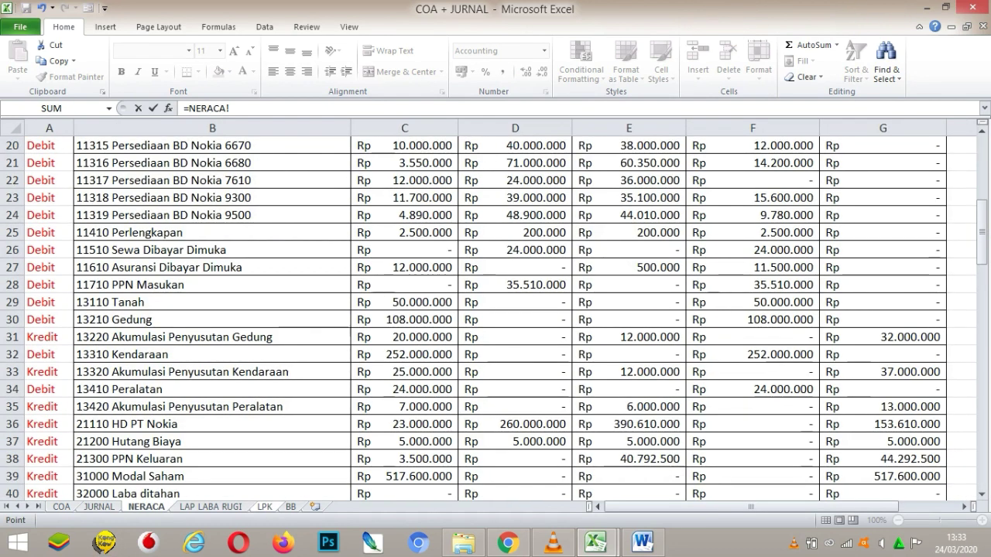
left_click(883, 425)
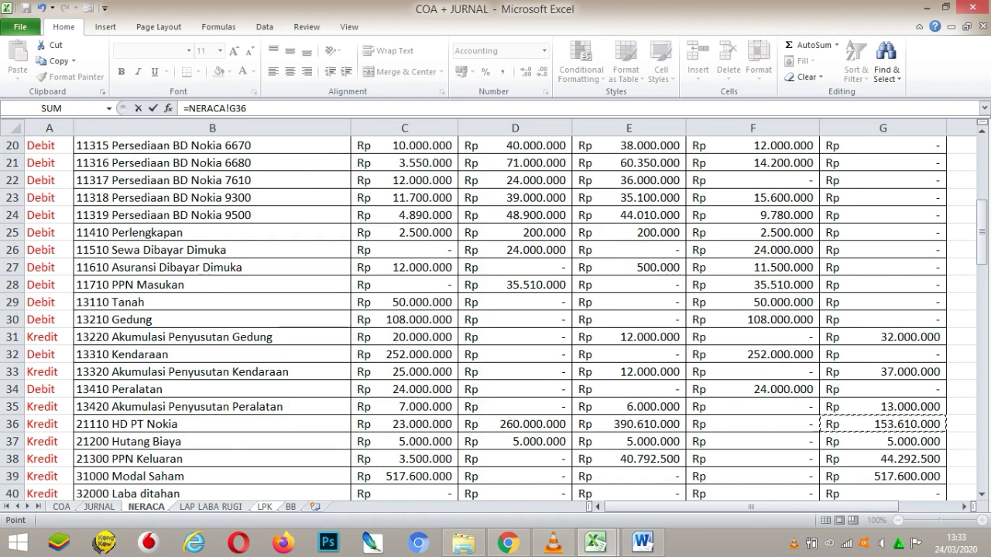
key("Right")
key("Right")
key("Left")
key("Return")
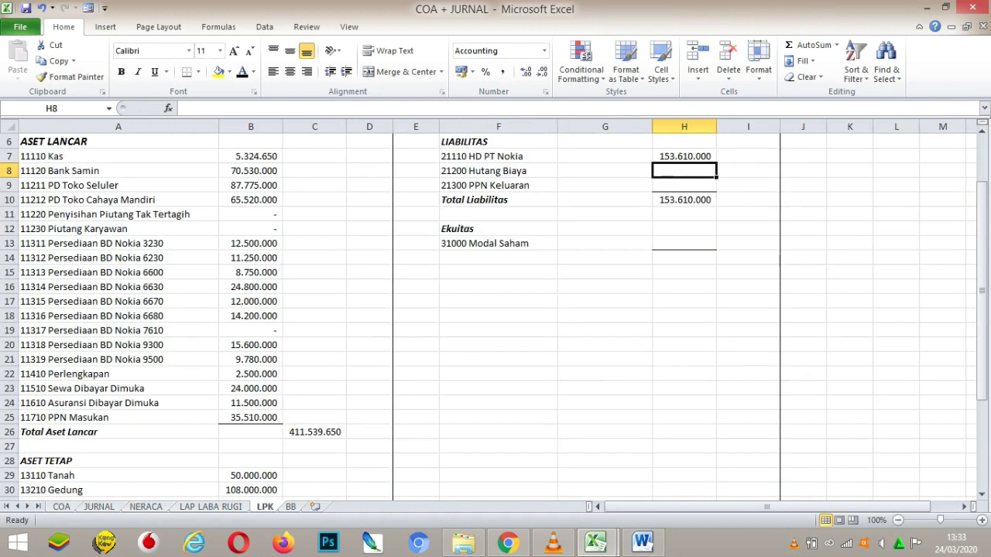
left_click(684, 155)
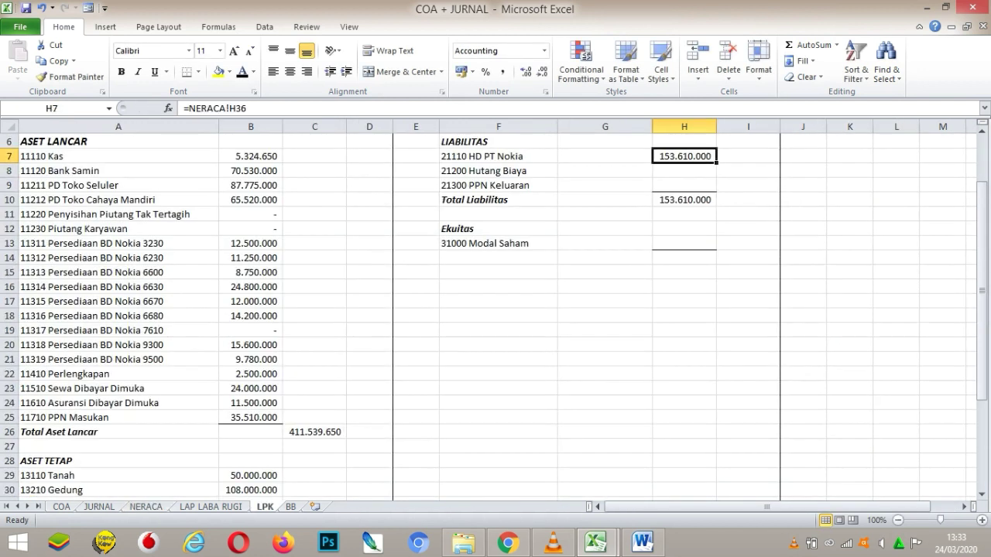
left_click_drag(716, 163, 716, 188)
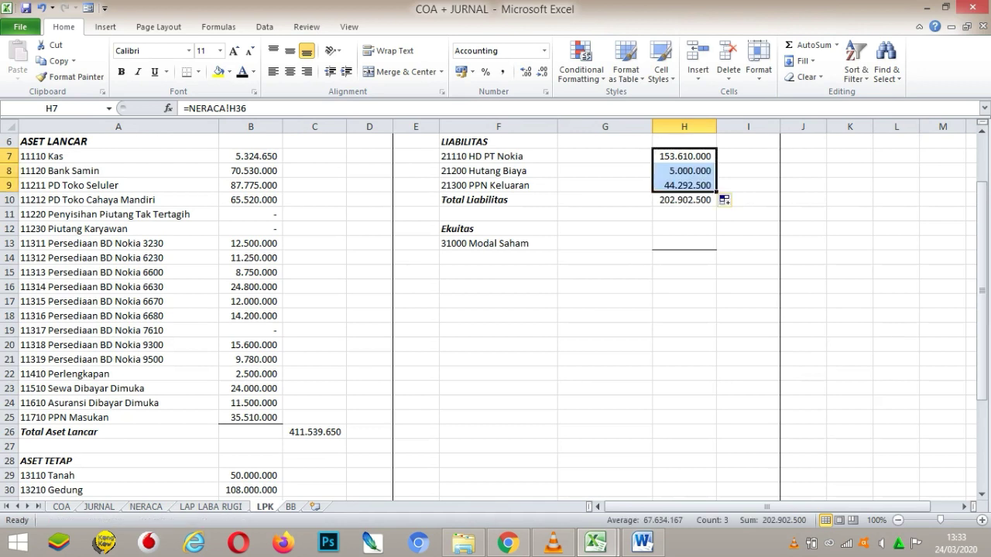
Link the Modal Saham amount in H13 to the 31 Desember 2004 equity balance with ='LAP LABA RUGI'!H9.
left_click(683, 242)
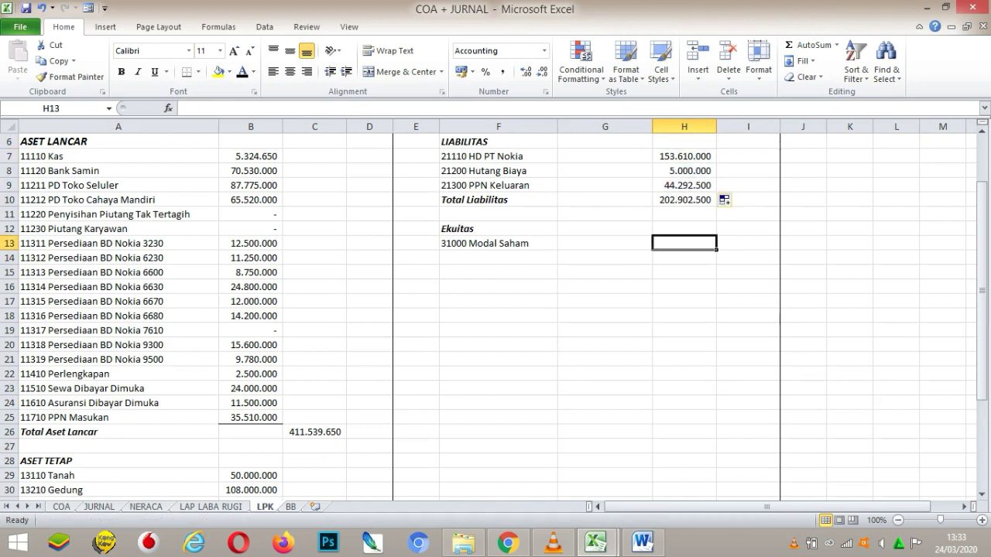
type("=")
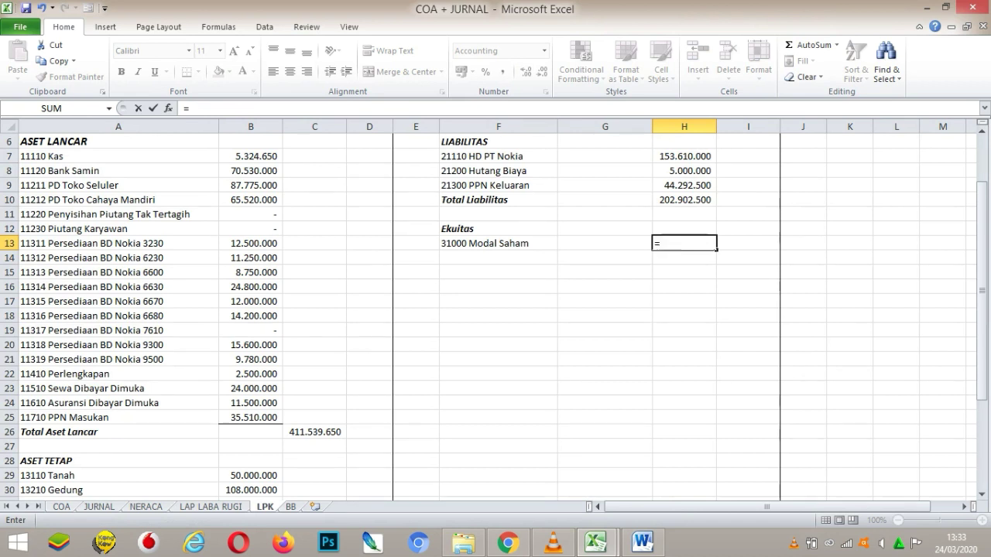
key("ctrl+Page_Up")
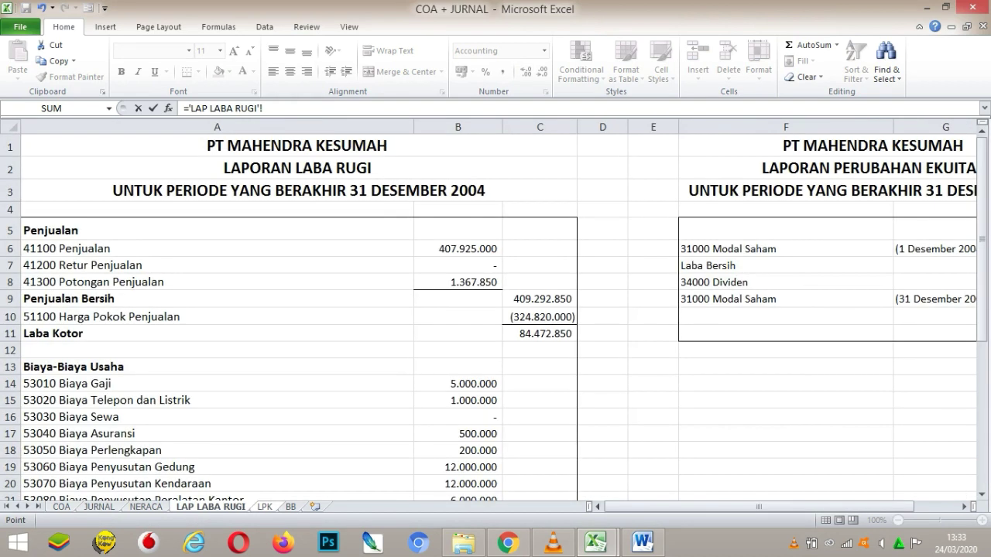
key("Down")
key("Right")
key("Right")
key("Down")
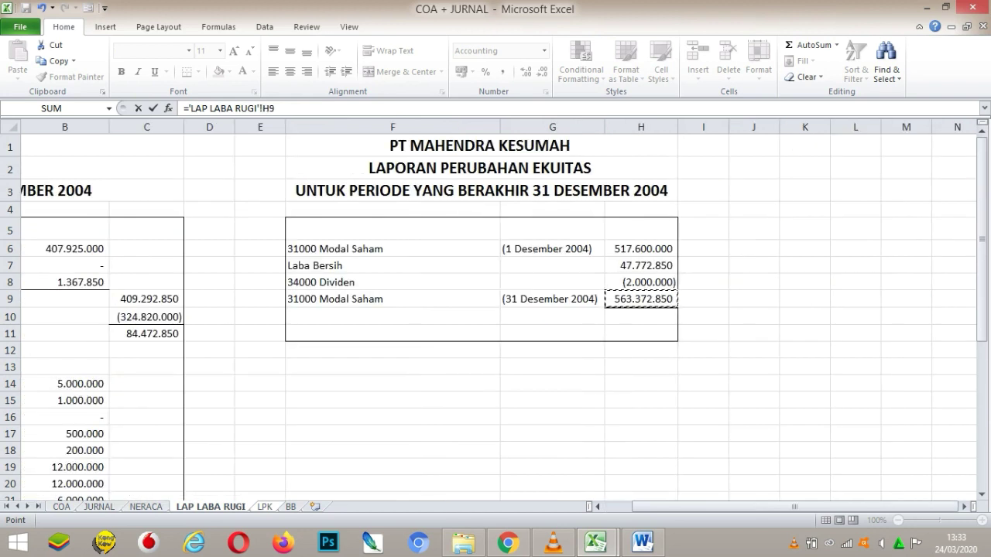
key("Return")
Calculate Total Liabilitas in H10 with =SUM(H7:H9).
key("Up")
key("Up")
key("Up")
key("Up")
key("Up")
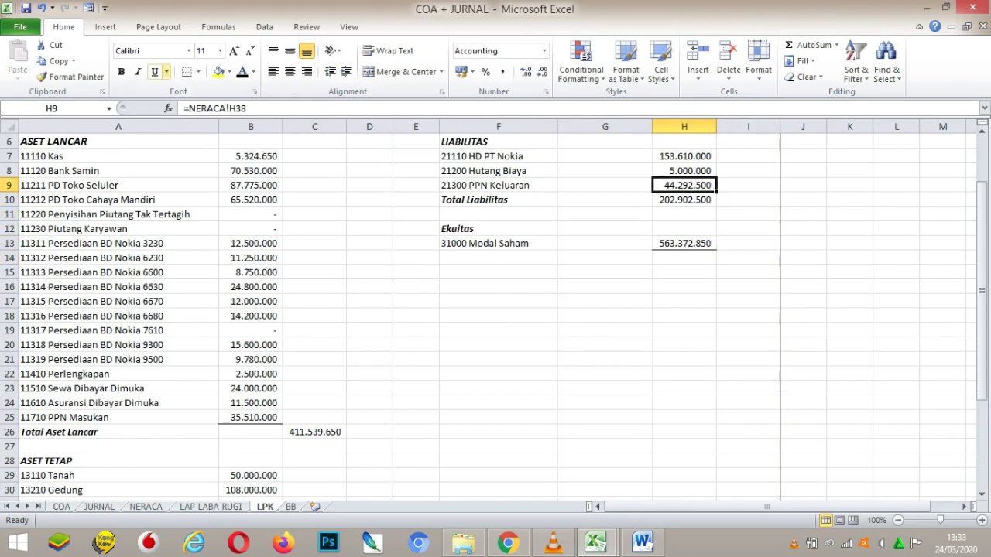
key("Down")
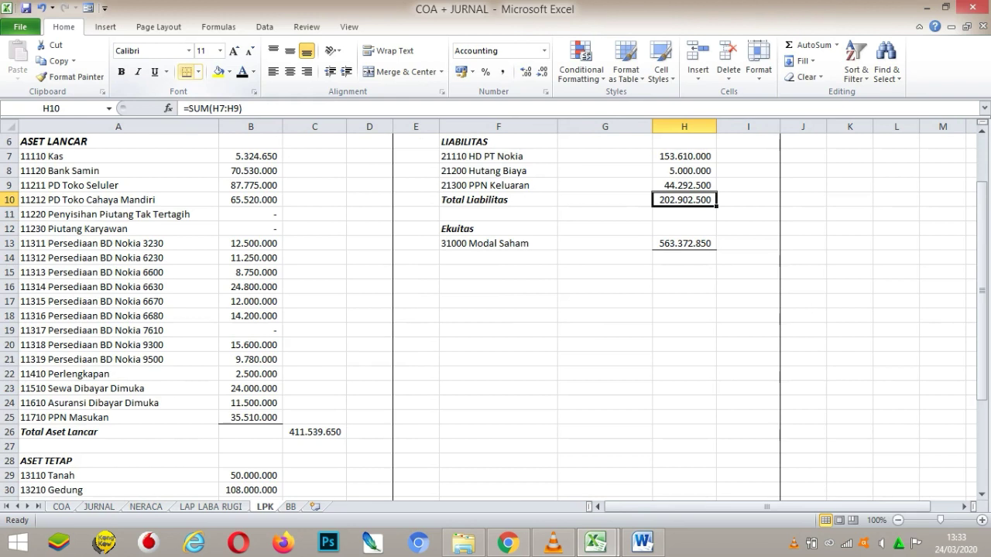
type("=S")
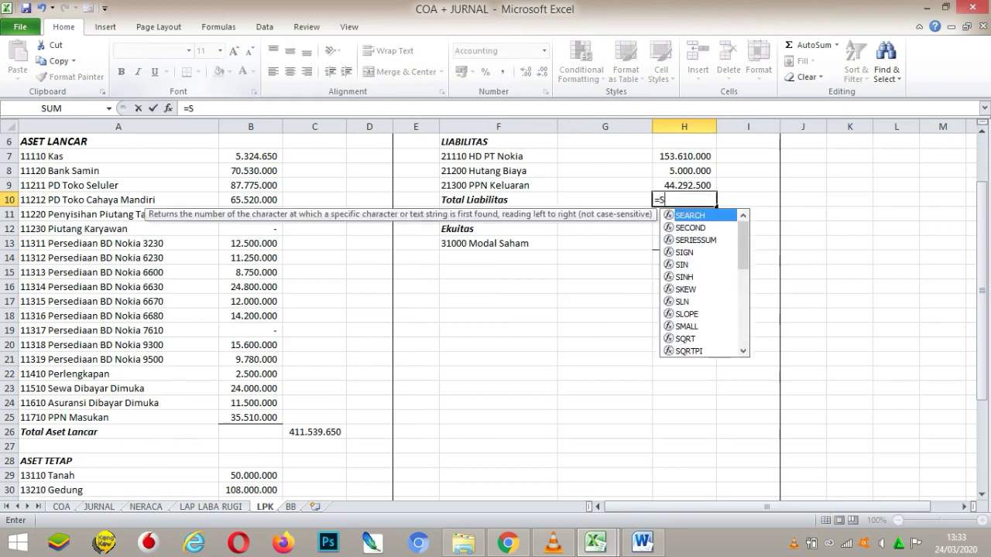
type("UM(")
key("Up")
key("shift+Up")
key("shift+Up")
key("Return")
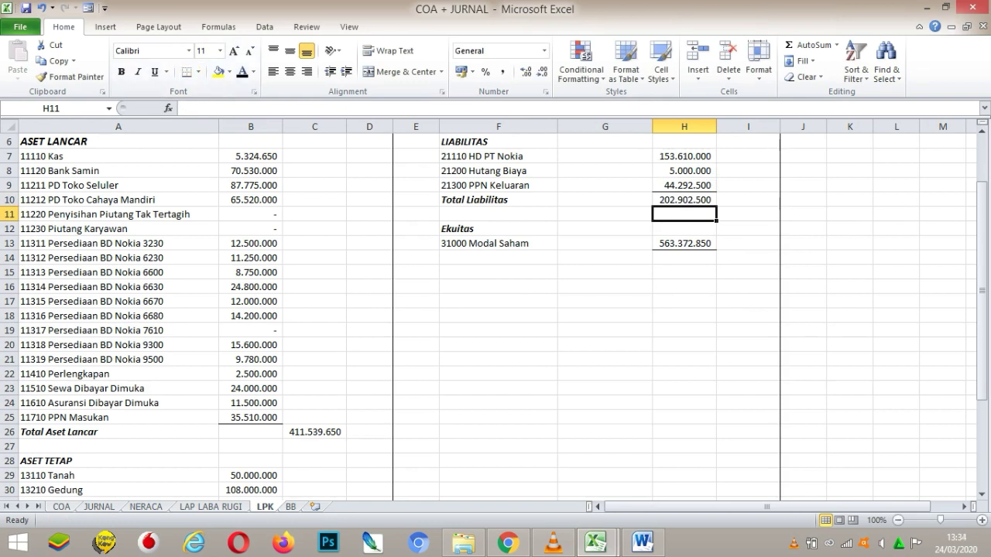
Check the Modal Saham link in H13 against the Laporan Perubahan Ekuitas and inspect the TOTAL LIABILITAS DAN EKUITAS formula in I38.
left_click(685, 243)
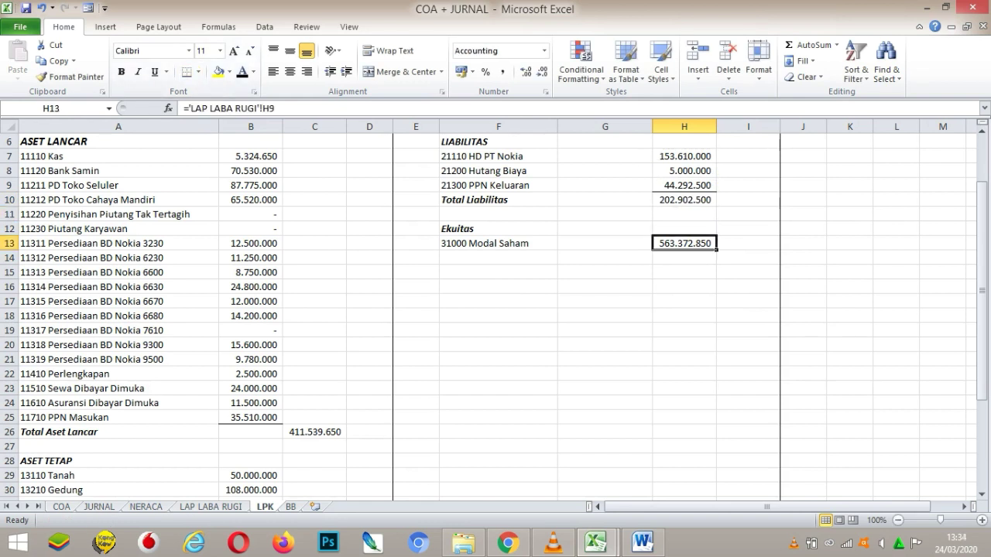
key("ctrl+Page_Up")
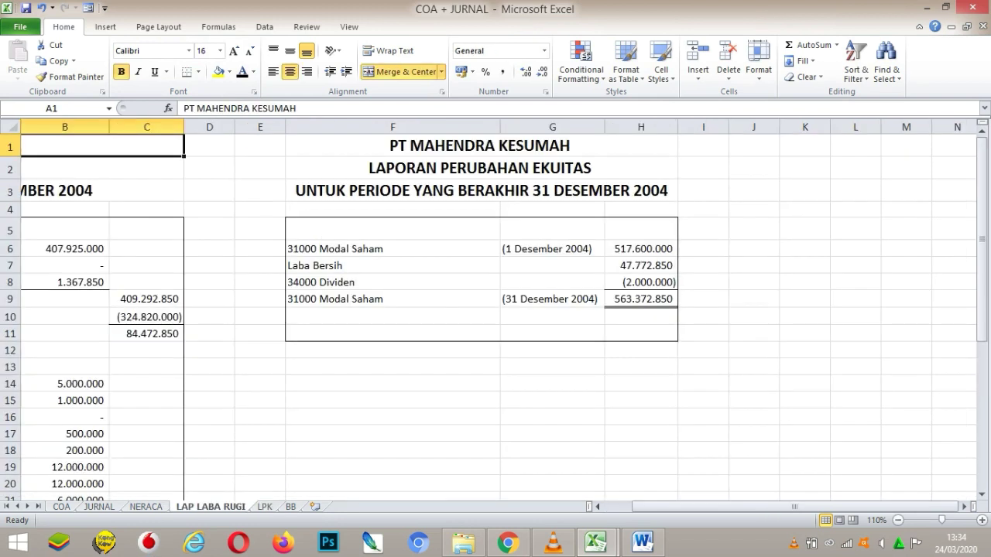
key("ctrl+Page_Down")
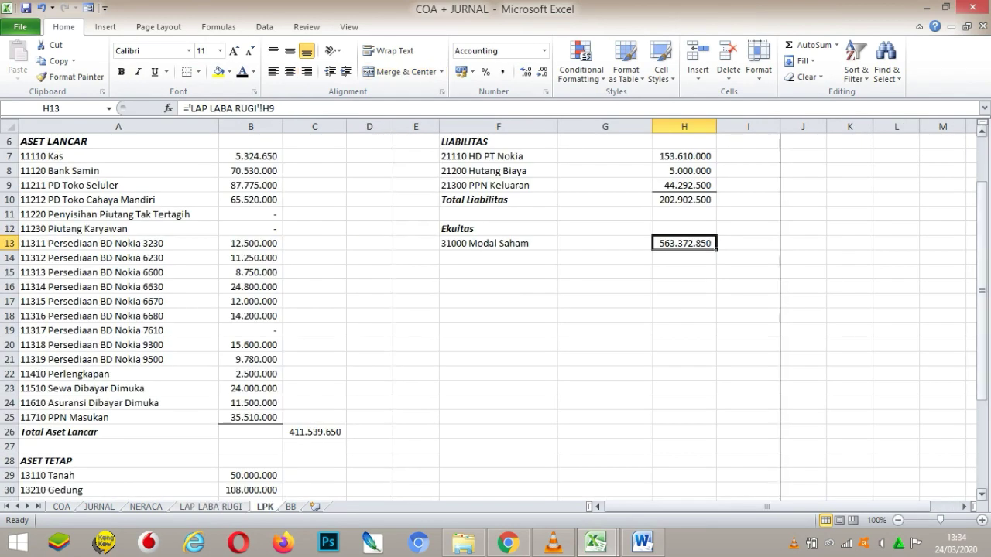
left_click_drag(982, 271, 982, 288)
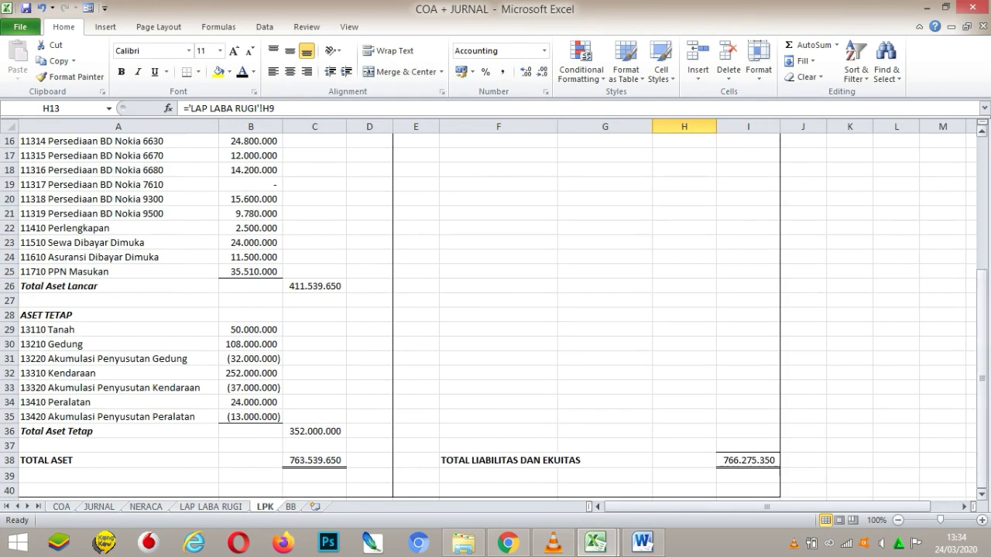
left_click(748, 461)
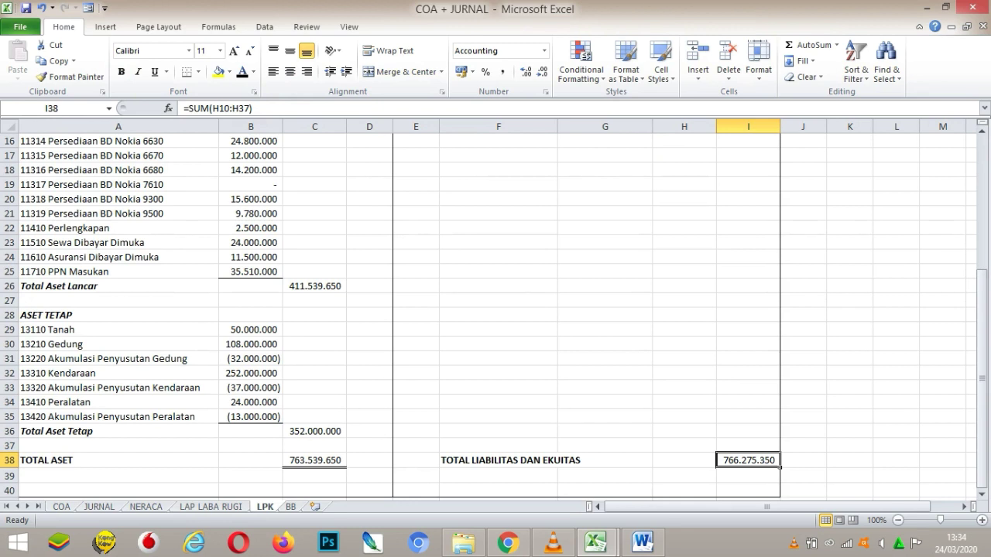
double_click(757, 461)
key("Return")
Calculate the difference between total assets and total liabilities and equity in J38 with =C38-I38.
key("Left")
key("Left")
key("Up")
key("Left")
key("Left")
key("Left")
key("Right")
key("Right")
key("Right")
key("Right")
key("Right")
key("Right")
type("=S")
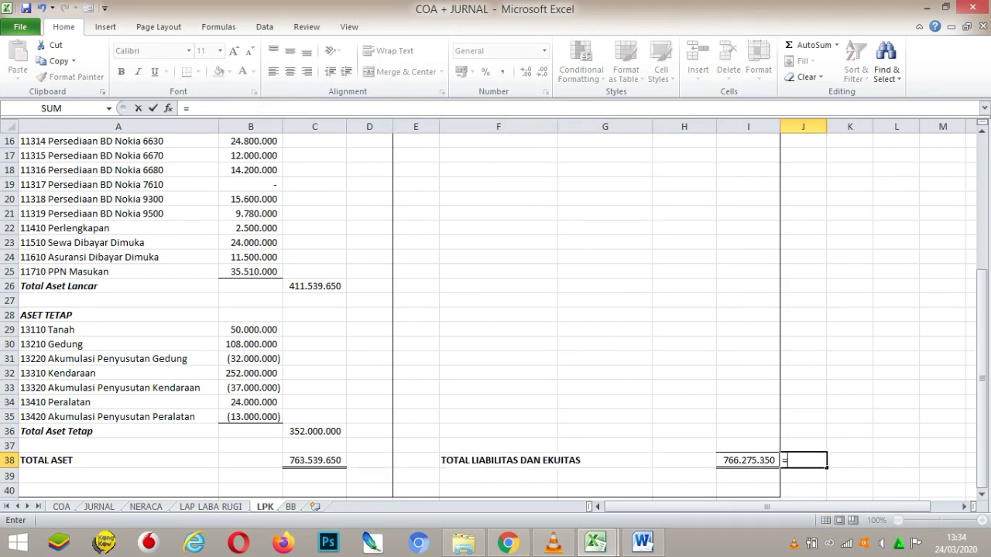
key("BackSpace")
key("Left")
key("Left")
key("Left")
key("Left")
key("Left")
key("Left")
key("Left")
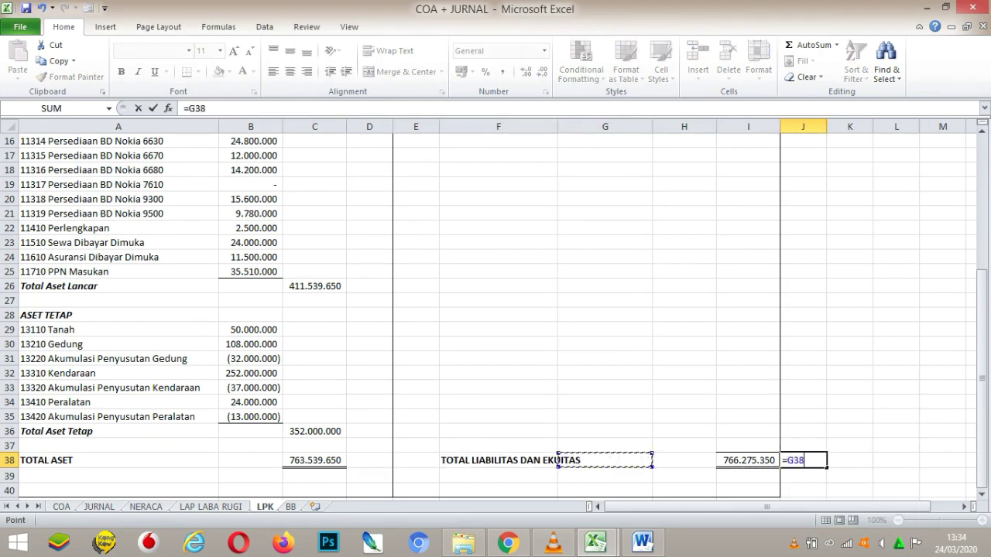
type("-")
key("Left")
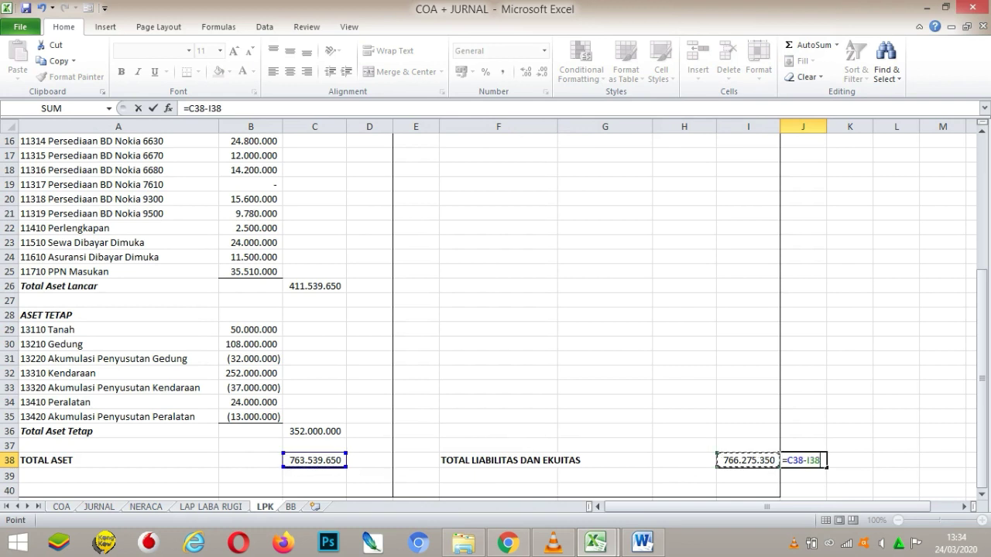
key("Return")
key("Left")
left_click(861, 401)
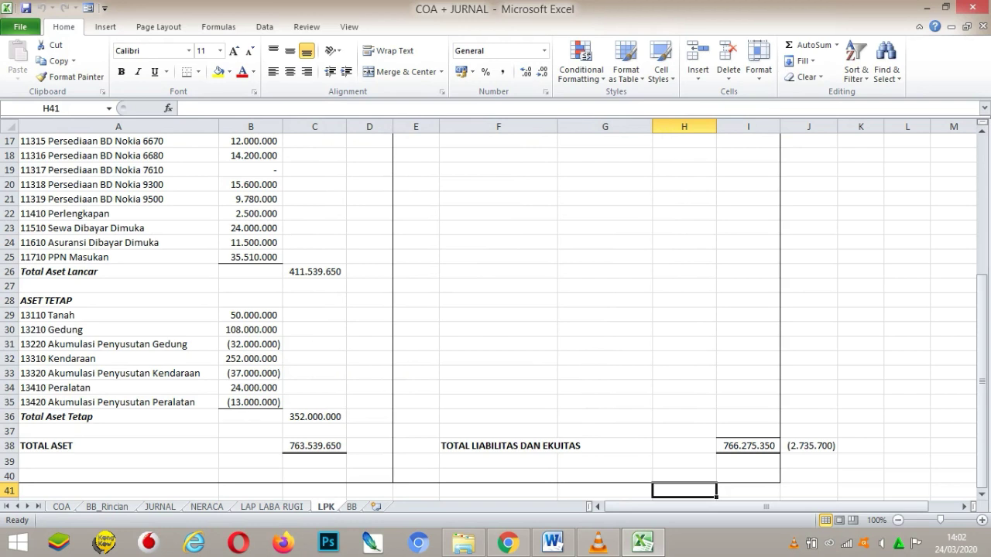
Turn the Potongan Penjualan amount in B8 of LAP LABA RUGI negative with =-NERACA!H45.
key("Left")
key("Up")
key("Up")
key("Up")
key("Up")
key("Up")
key("Up")
key("Up")
key("Up")
key("Up")
key("Up")
key("Up")
key("Up")
key("Up")
key("Up")
key("Up")
key("Up")
key("Up")
key("Up")
key("Up")
key("Up")
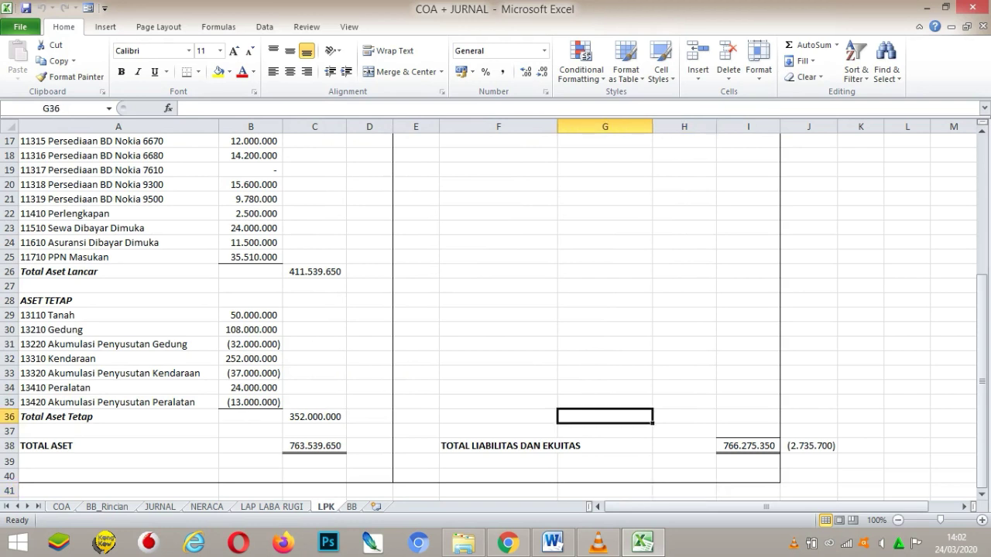
key("ctrl+Home")
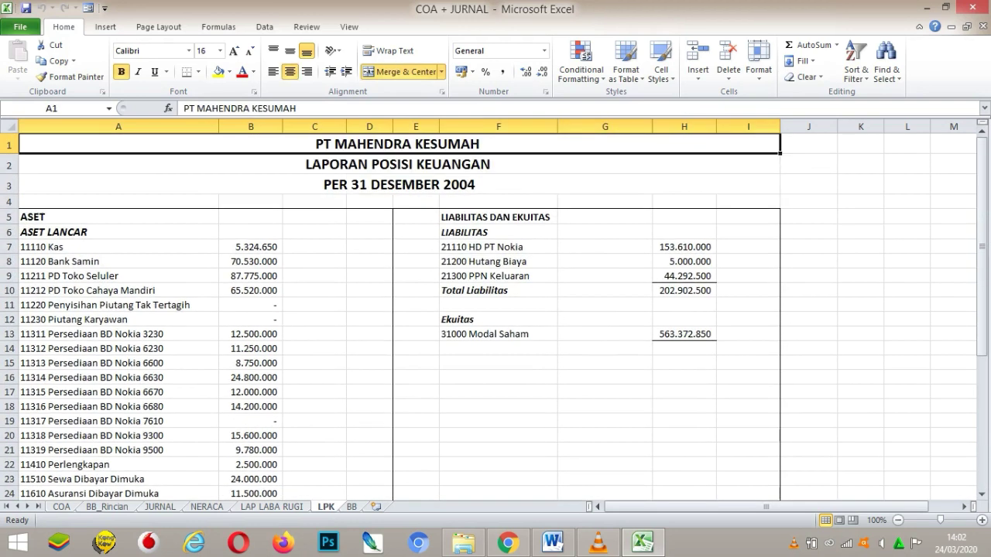
key("ctrl+Page_Up")
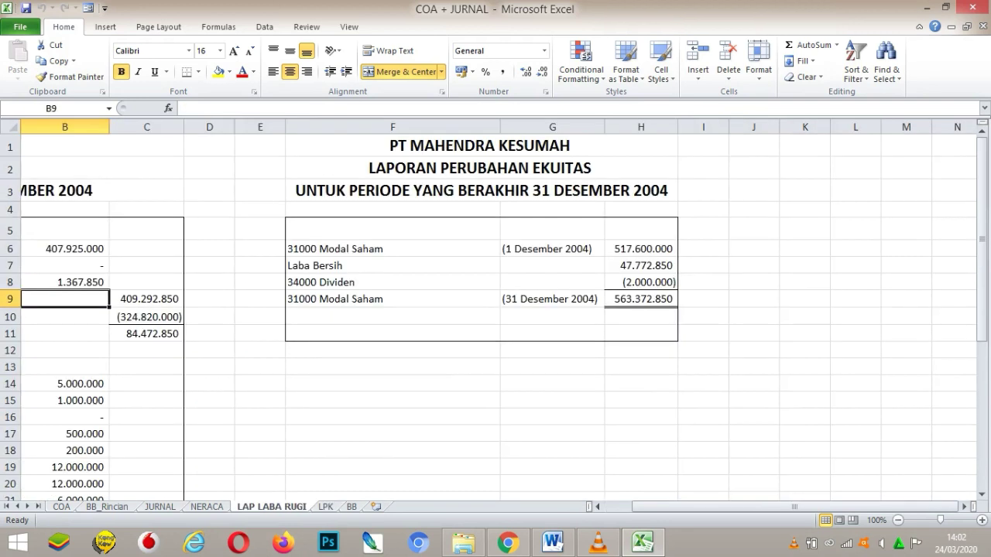
left_click(146, 367)
left_click(65, 367)
key("Left")
key("Up")
key("Up")
key("Up")
key("Up")
key("Up")
key("Right")
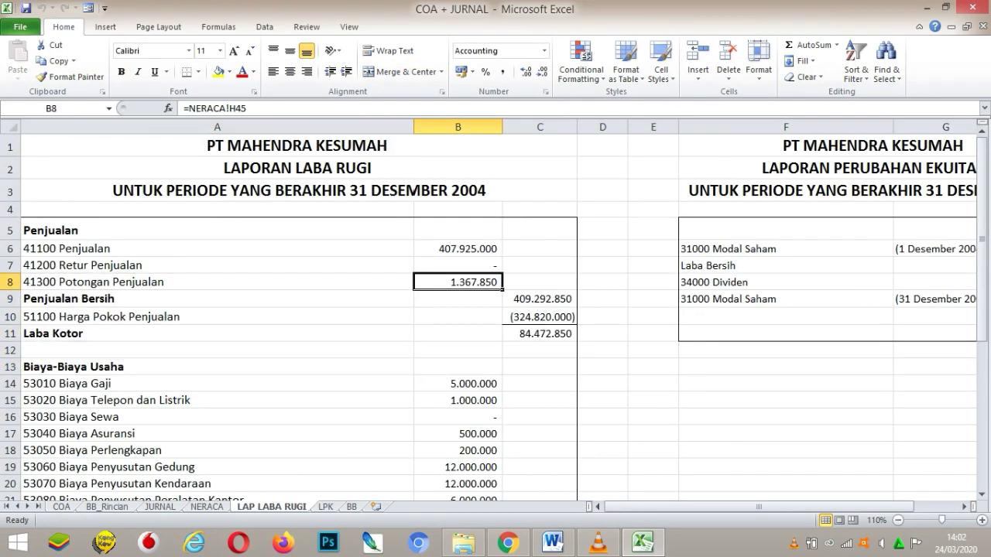
key("F2")
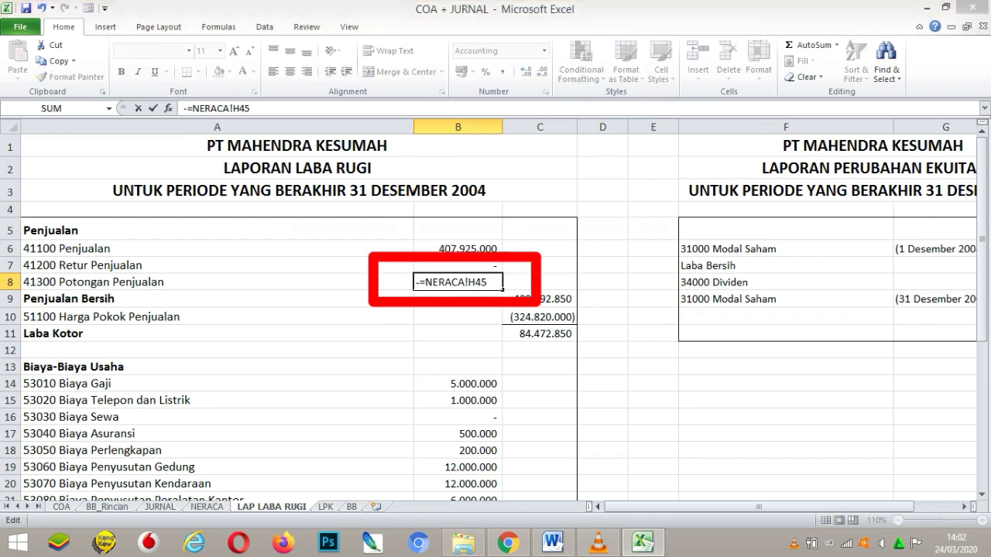
key("Return")
key("Up")
key("Up")
key("Up")
key("Down")
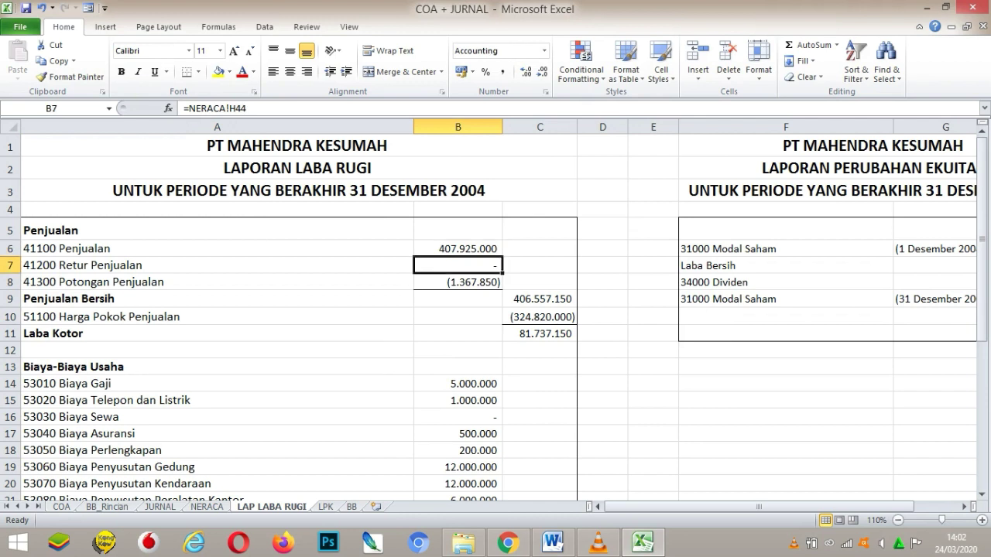
key("Down")
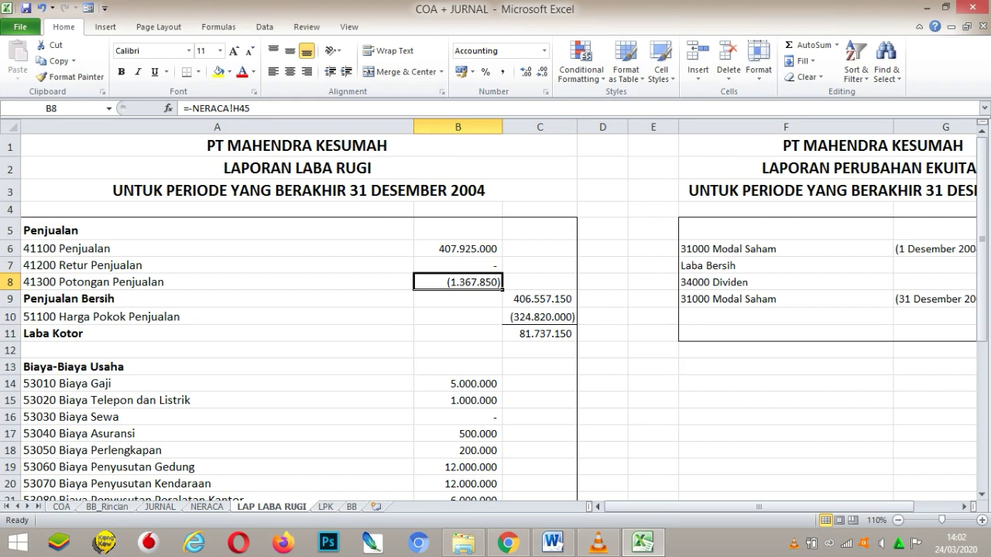
Check the Laba Bersih formula in C32 of the Laporan Laba Rugi.
key("Down")
key("Down")
key("Down")
key("Down")
key("Down")
key("Down")
key("Down")
key("Down")
key("Down")
key("Down")
key("Down")
key("Down")
key("Down")
key("Down")
key("Down")
key("Down")
key("Down")
key("Down")
key("Down")
key("Down")
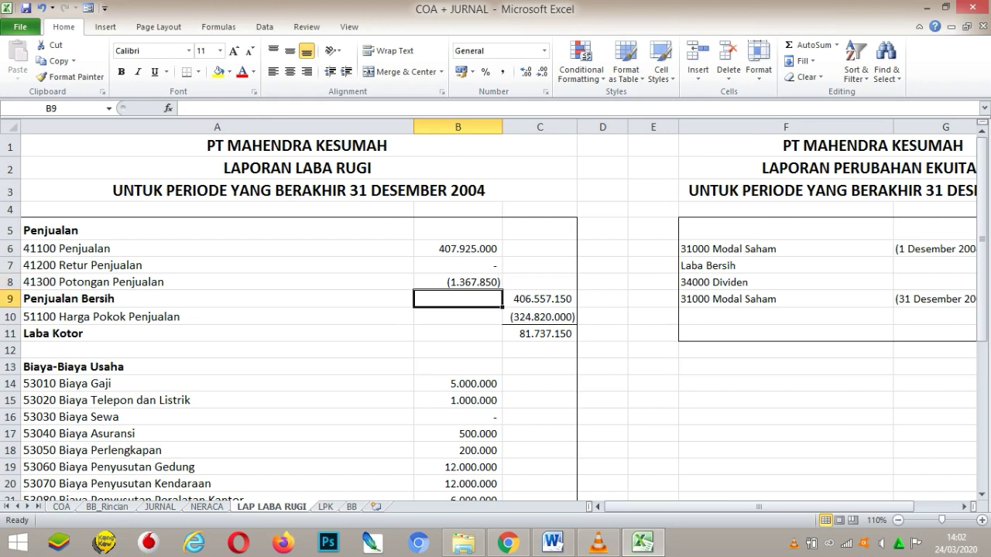
key("Up")
key("Up")
key("Up")
key("Up")
key("Up")
left_click(540, 343)
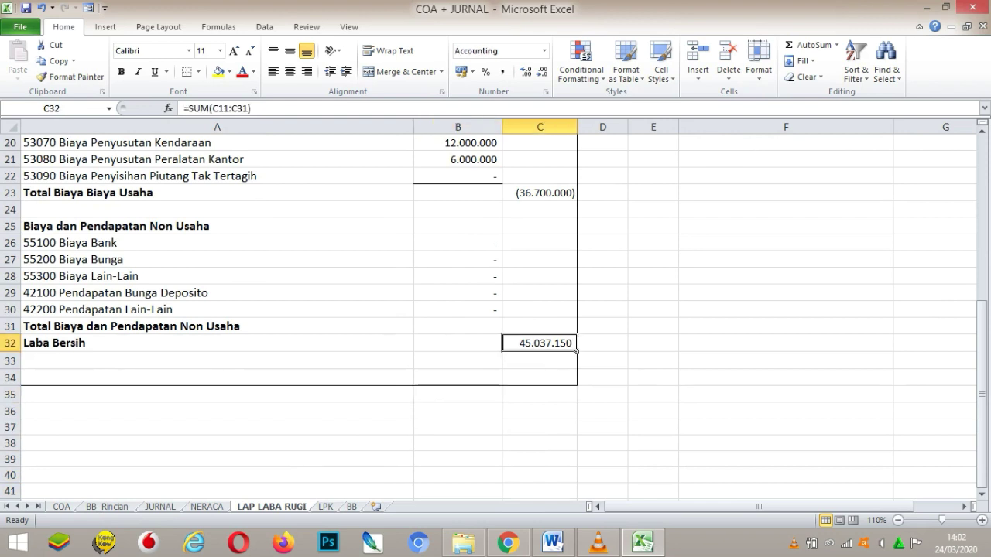
Check the Laba Bersih link in H7 and the 31 Desember 2004 Modal Saham total in H9 of the Laporan Perubahan Ekuitas.
left_click(653, 276)
left_click(786, 276)
key("Right")
key("Right")
key("Right")
key("Up")
key("Up")
key("Up")
key("Up")
key("Up")
key("Up")
key("Up")
key("Up")
key("Up")
key("Up")
key("Up")
key("Up")
key("Up")
key("Up")
key("Up")
key("Up")
key("Up")
key("Up")
key("Up")
key("Up")
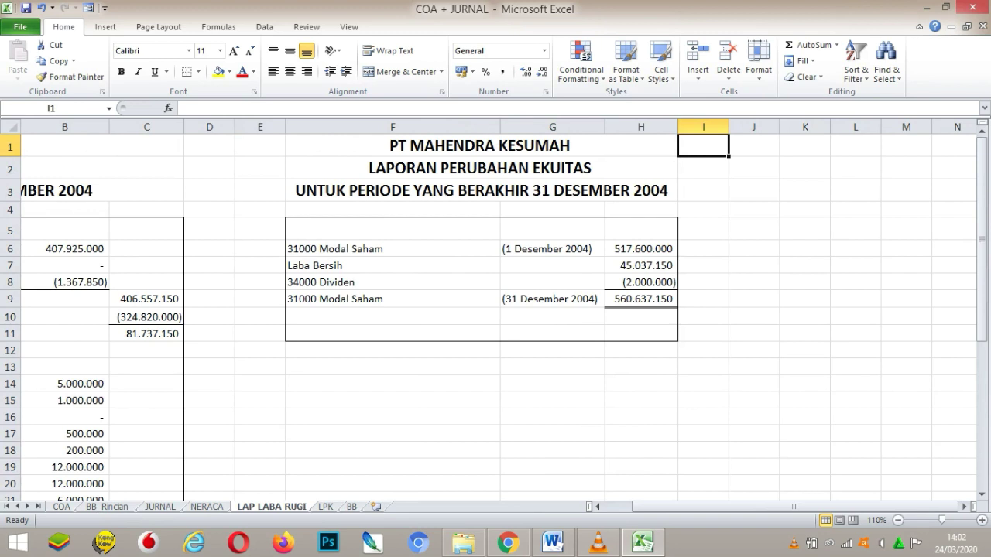
left_click(641, 265)
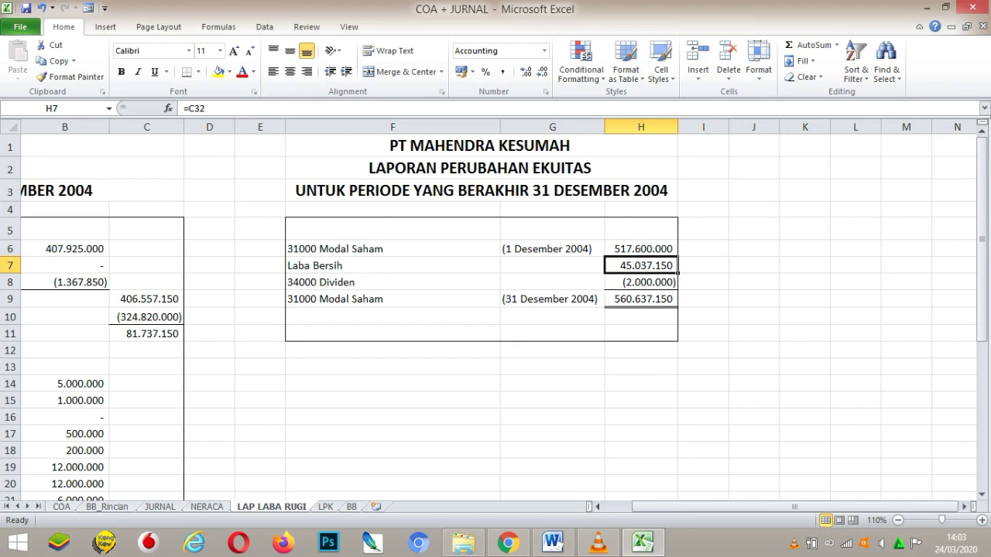
left_click(642, 299)
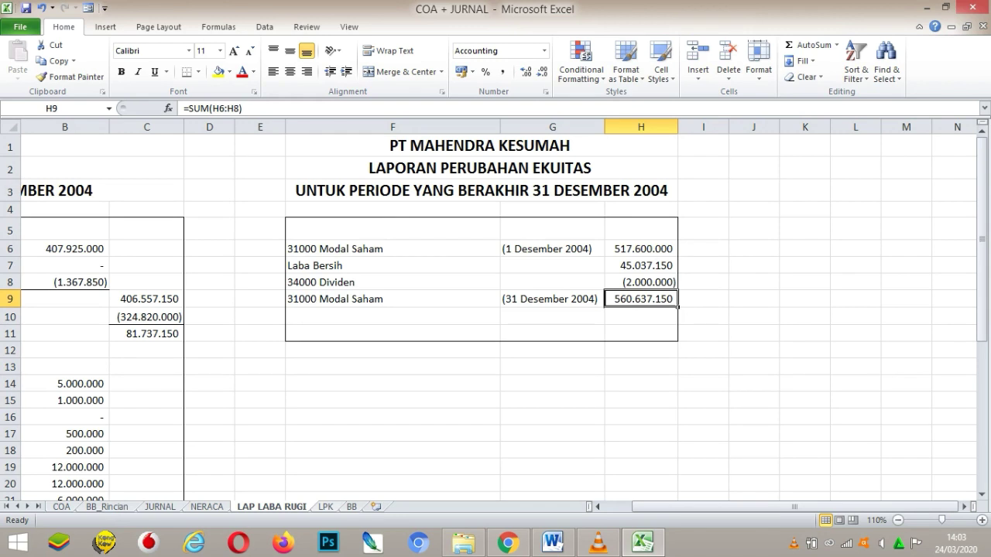
Check the Modal Saham amount in H13 of LPK and compare both totals and their difference in row 38.
key("ctrl+Page_Down")
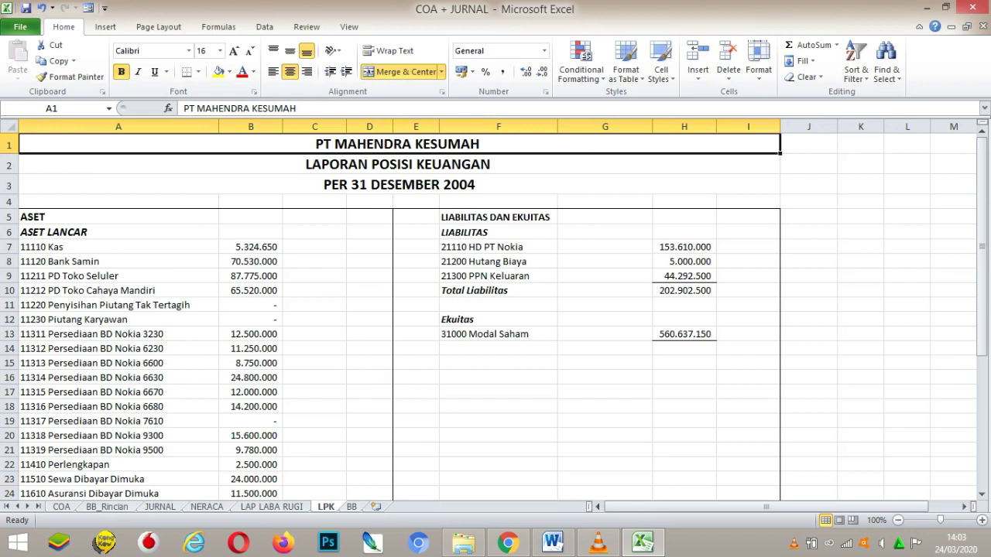
left_click(684, 334)
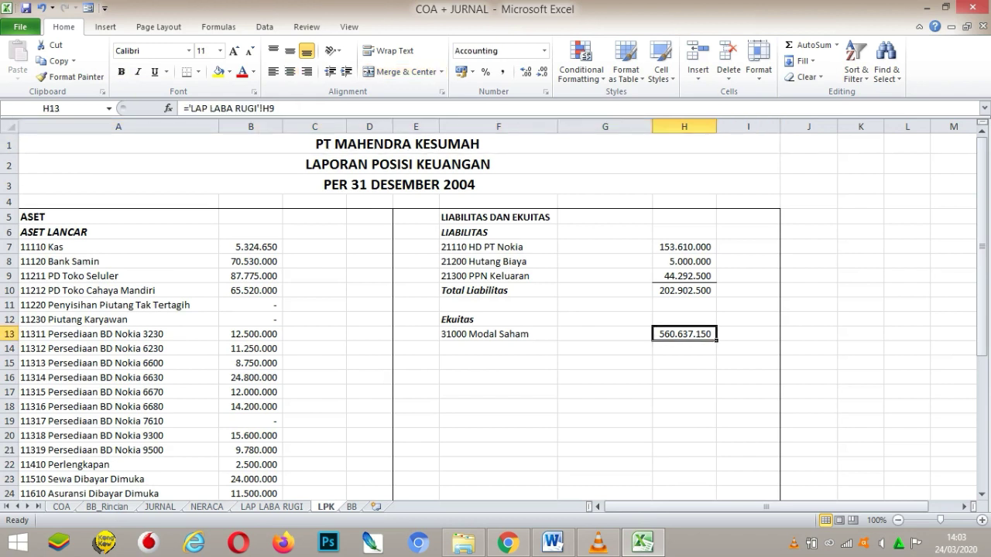
key("Down")
key("Down")
key("Down")
key("Down")
key("Down")
key("Down")
key("Down")
key("Down")
key("Down")
key("Down")
key("Down")
key("Down")
key("Down")
key("Down")
key("Down")
key("Down")
key("Down")
key("Down")
key("Down")
key("Down")
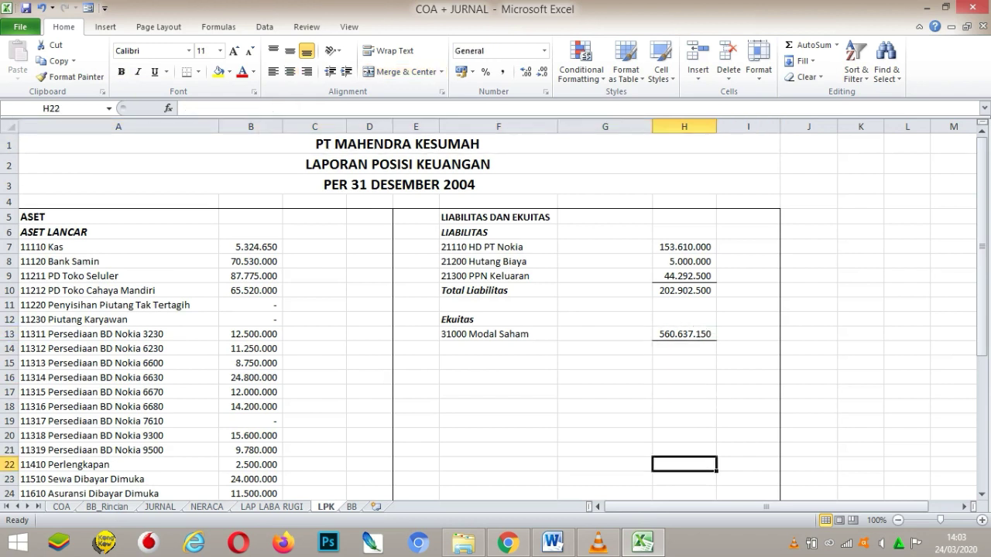
key("Down")
key("Down")
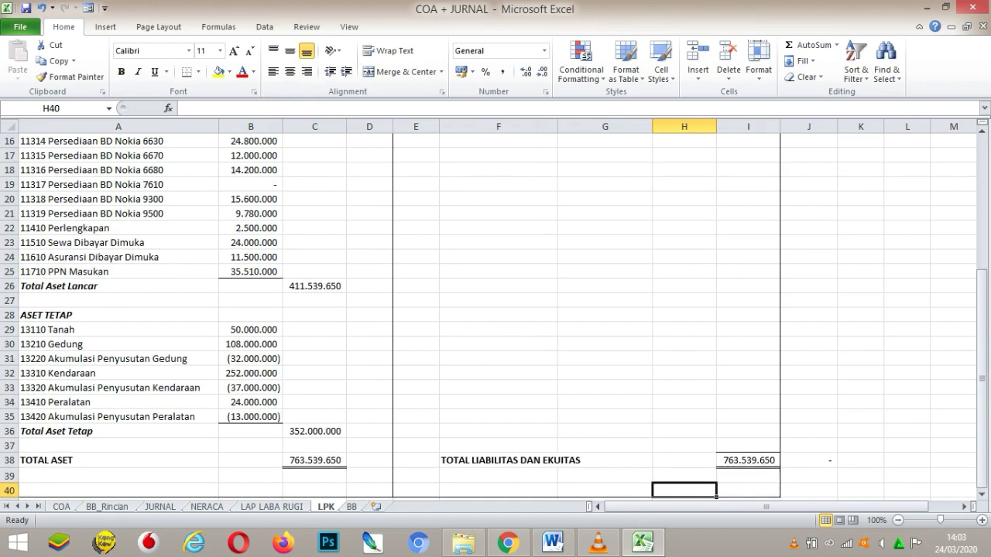
key("Down")
key("Down")
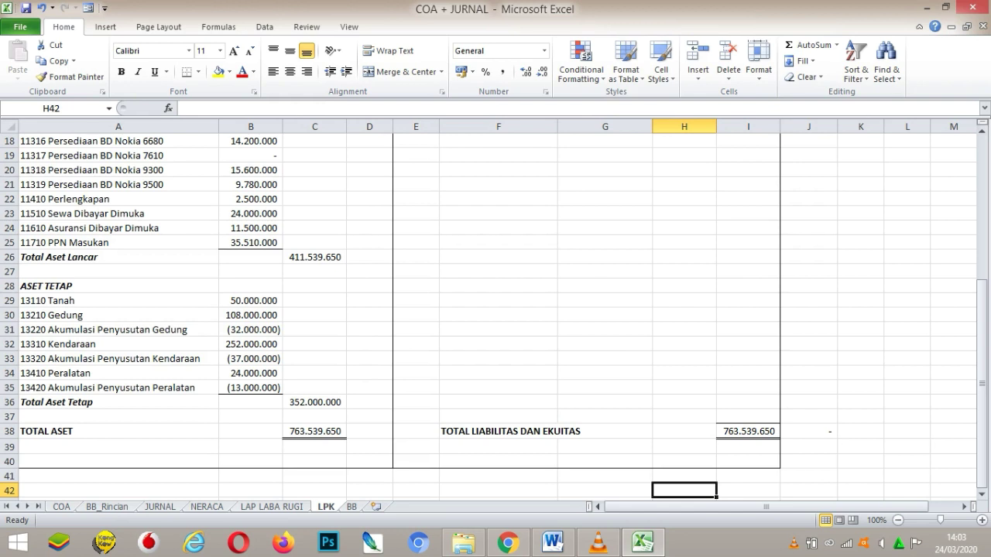
Select the whole Laporan Posisi Keuangan, A1:I40, for review and look back at the Laporan Perubahan Ekuitas.
key("Up")
key("Right")
key("Right")
key("Left")
key("Left")
key("Up")
key("Right")
key("shift+Left")
key("shift+Left")
key("shift+Home")
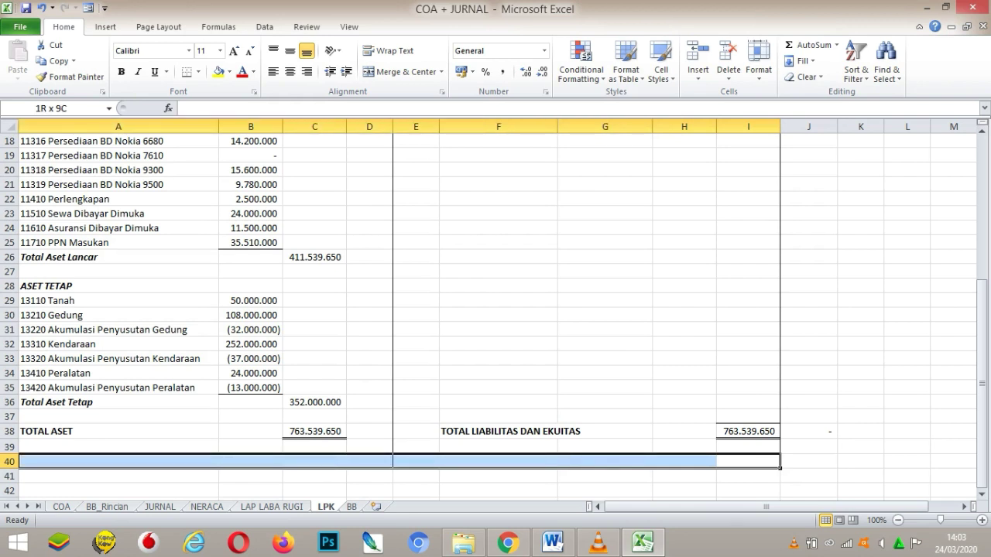
key("shift+Up")
key("shift+Up")
key("shift+Up")
key("shift+Up")
key("shift+Up")
key("shift+Up")
key("shift+Up")
key("shift+Up")
key("shift+Up")
key("shift+Up")
key("shift+Up")
key("shift+Up")
key("shift+Up")
key("shift+Up")
key("shift+Up")
key("shift+Up")
key("shift+Up")
key("shift+Up")
key("shift+Up")
key("shift+Up")
key("shift+Up")
key("shift+Up")
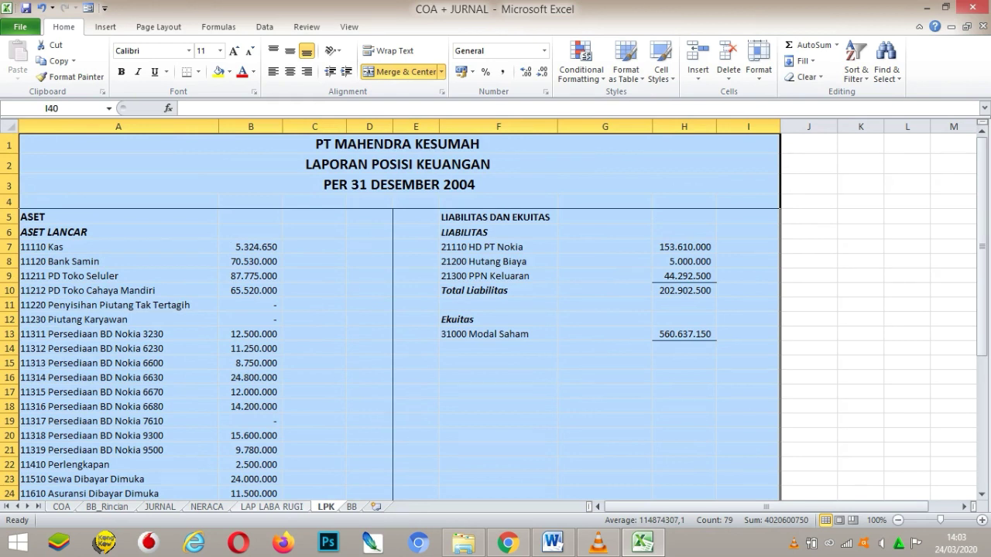
key("ctrl+Page_Up")
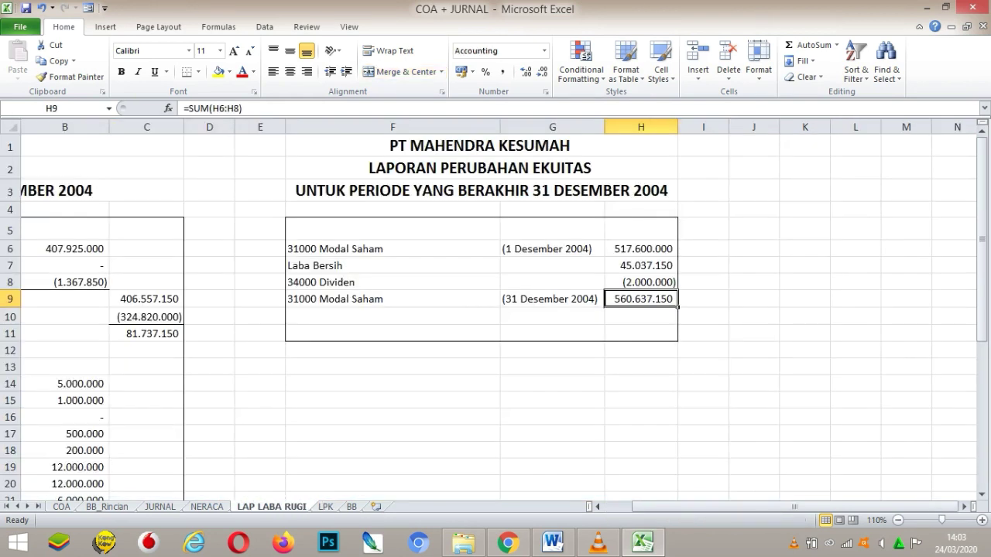
key("ctrl+Page_Down")
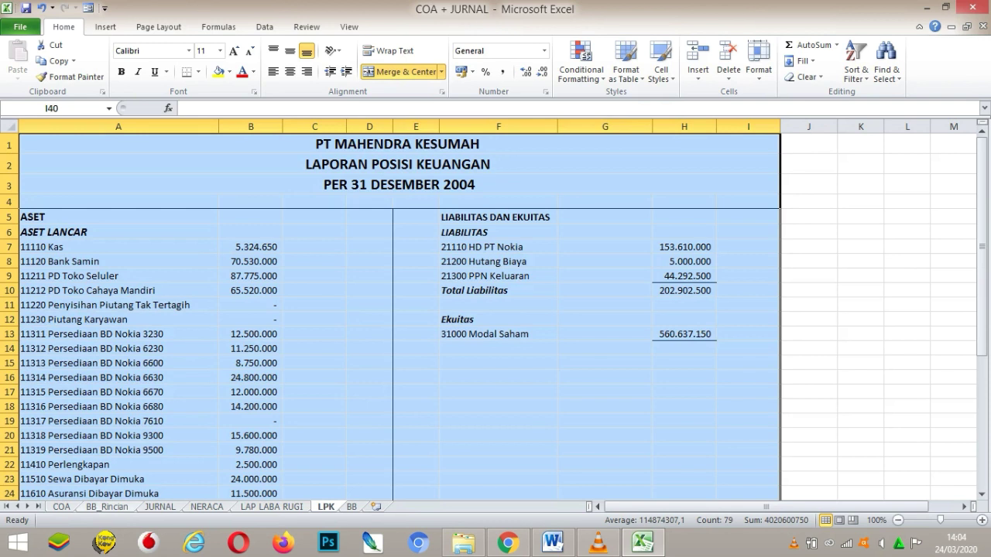
Delete the BB_Rincian sheet permanently from the workbook.
right_click(106, 507)
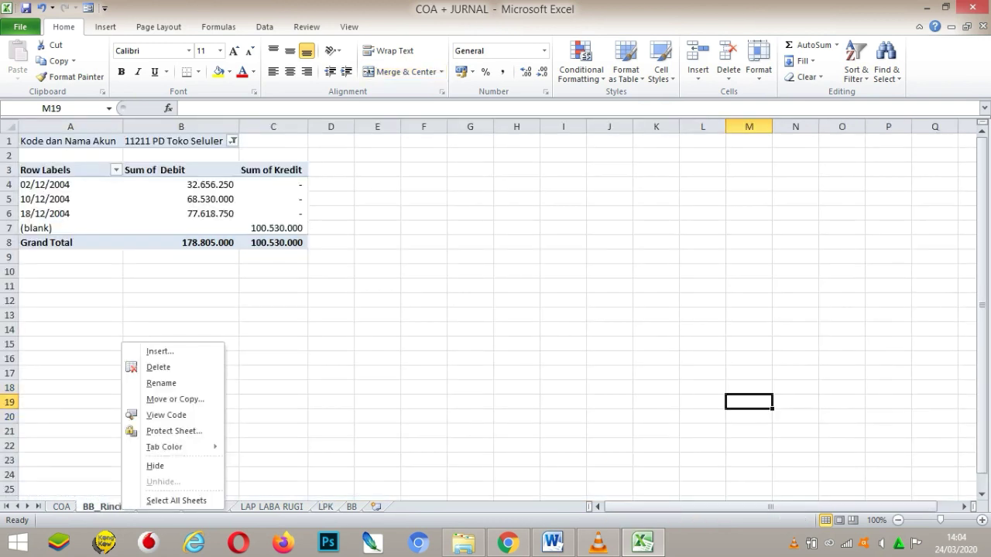
left_click(158, 367)
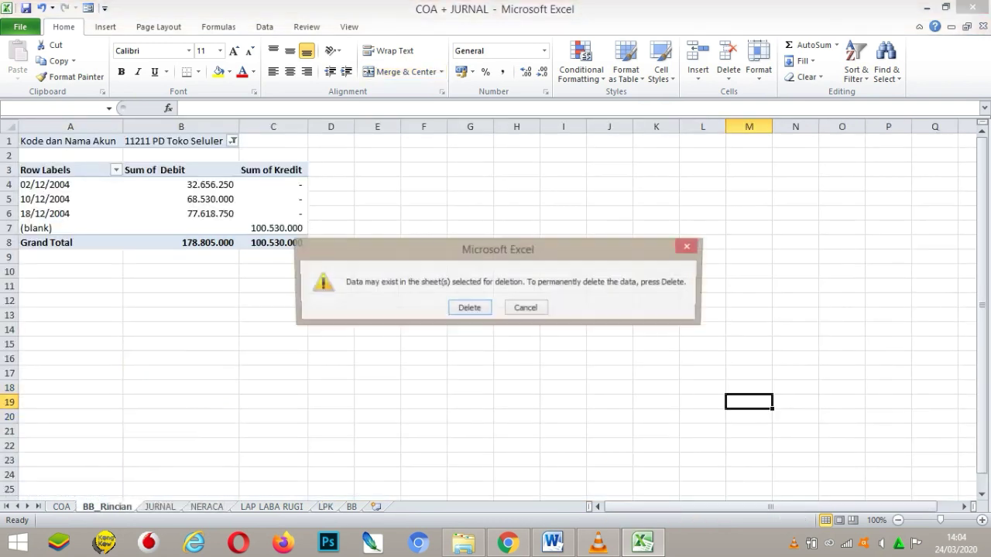
left_click(469, 308)
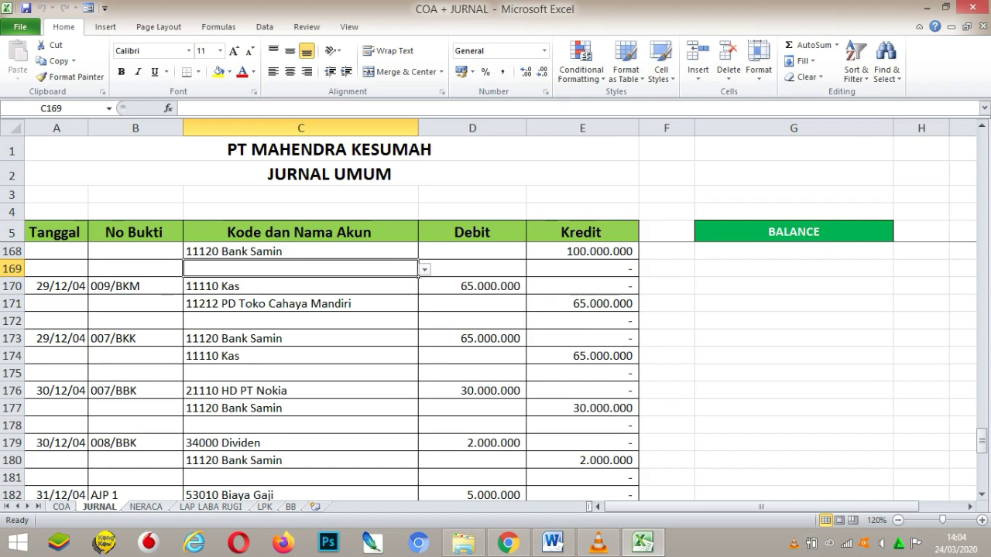
left_click(56, 231)
left_click_drag(56, 232, 639, 479)
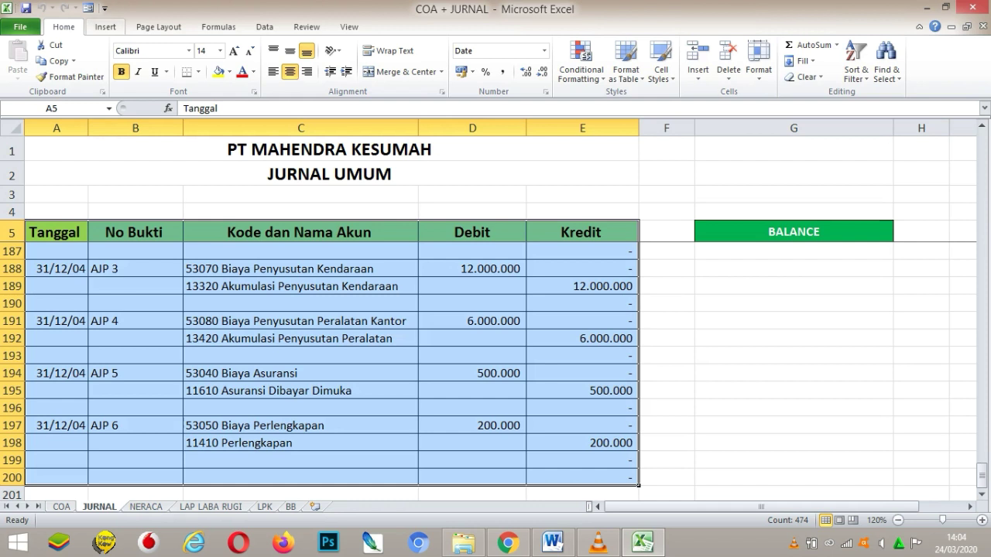
left_click(105, 26)
left_click(23, 74)
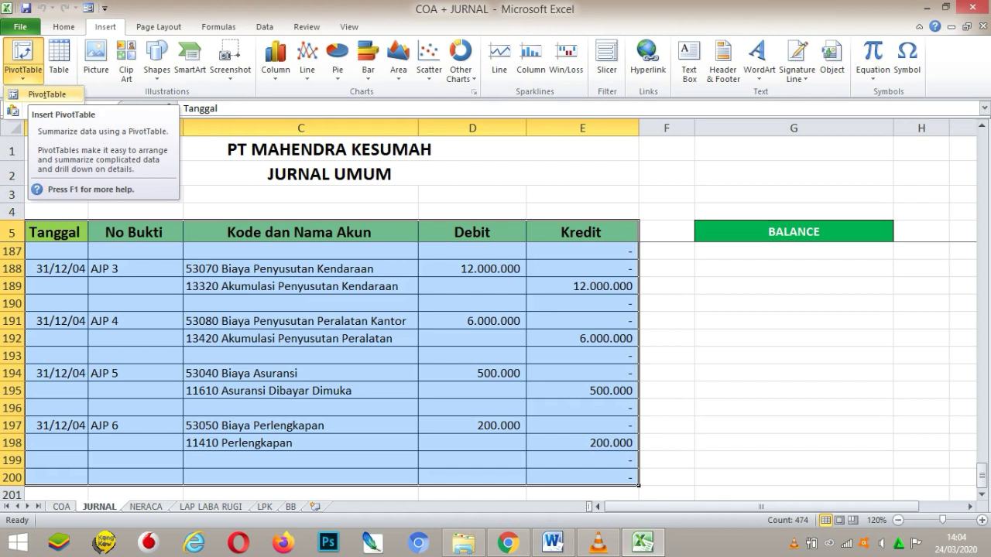
left_click(47, 94)
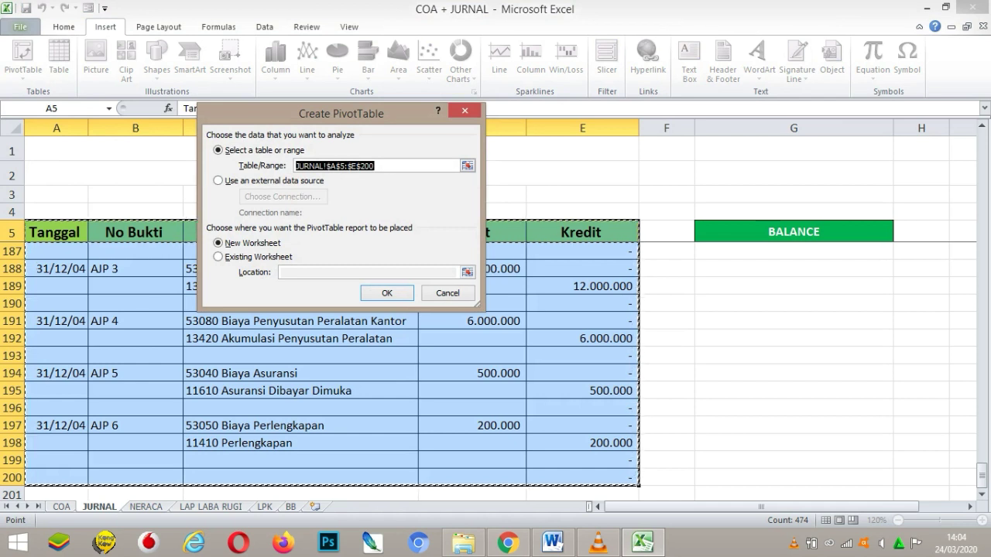
left_click_drag(202, 268, 473, 320)
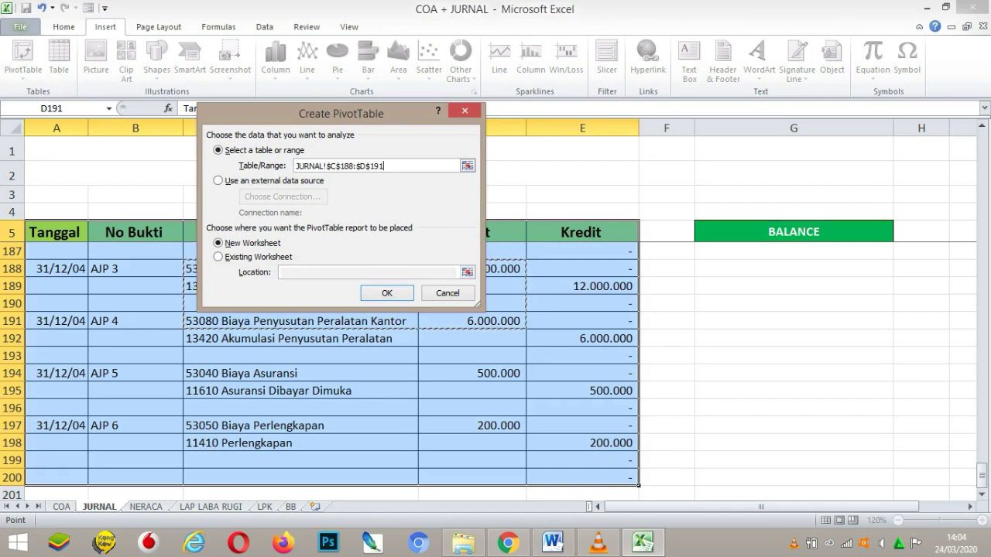
key("BackSpace")
key("BackSpace")
key("BackSpace")
key("BackSpace")
key("BackSpace")
key("BackSpace")
key("BackSpace")
key("BackSpace")
key("BackSpace")
key("BackSpace")
key("BackSpace")
key("BackSpace")
key("BackSpace")
key("BackSpace")
key("BackSpace")
key("BackSpace")
key("BackSpace")
key("BackSpace")
key("BackSpace")
key("BackSpace")
key("Escape")
left_click_drag(472, 286, 136, 268)
Create a PivotTable on a new worksheet from the JURNAL range A5:E200.
left_click_drag(56, 231, 639, 329)
mouse_move(598, 545)
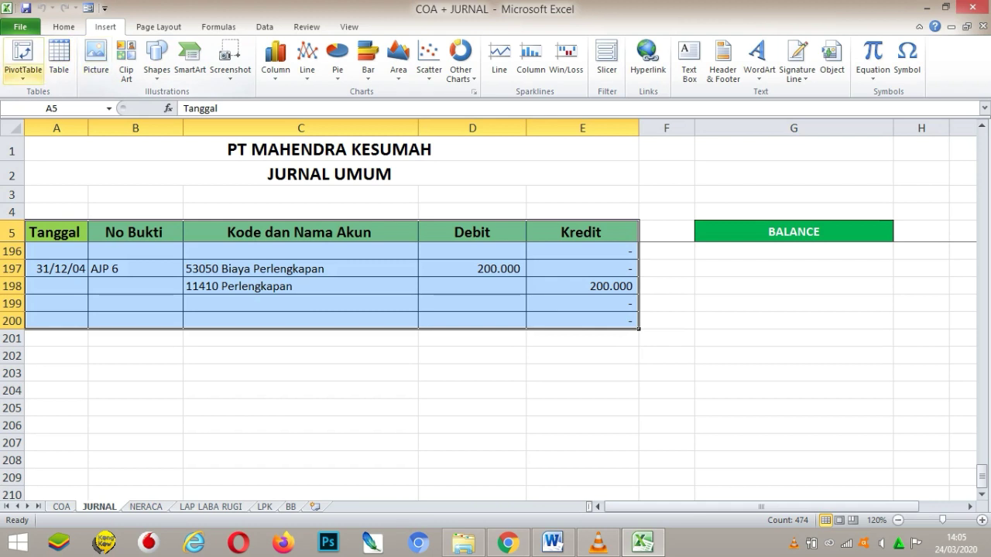
left_click(22, 74)
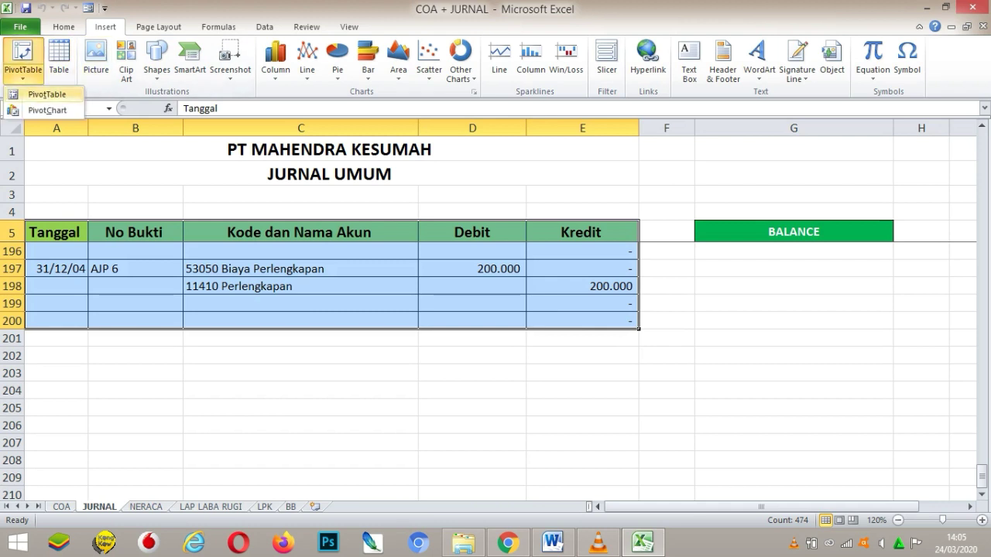
left_click(47, 95)
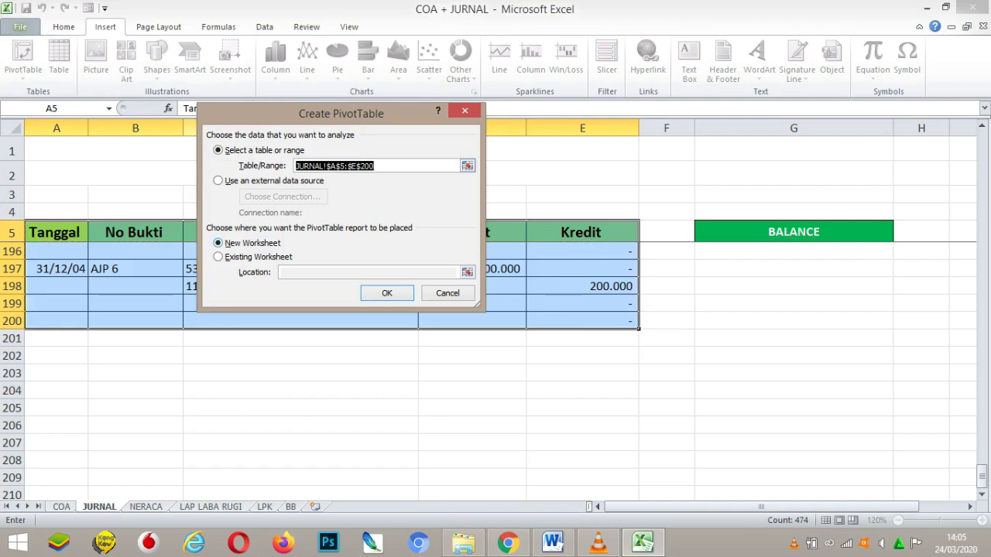
left_click(386, 293)
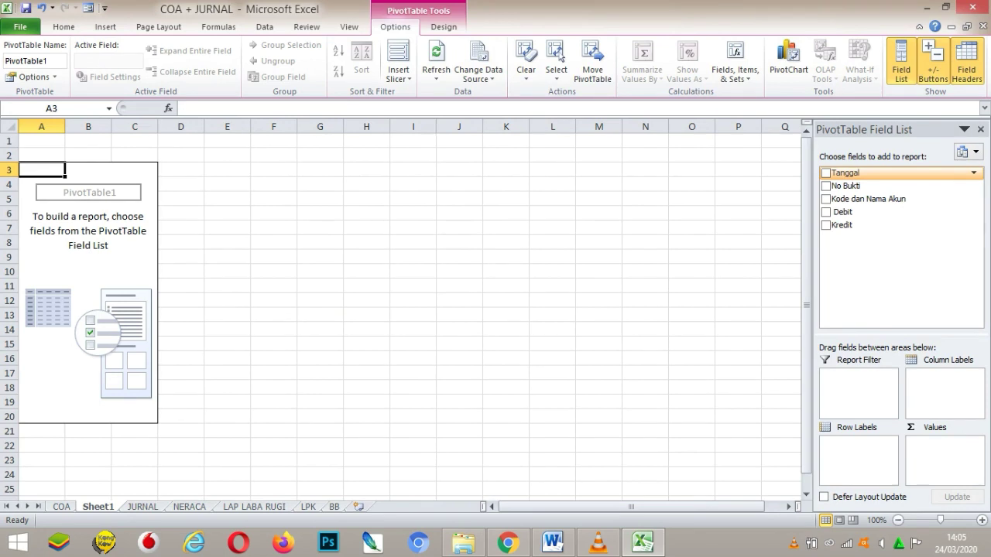
Add the Tanggal, Kode dan Nama Akun, Debit and Kredit fields to the PivotTable.
left_click(825, 173)
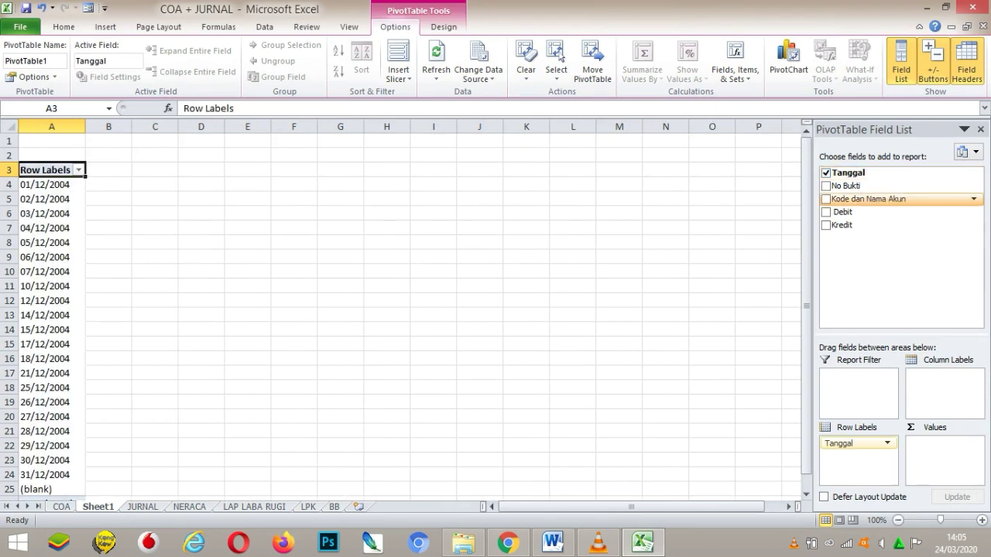
left_click(826, 199)
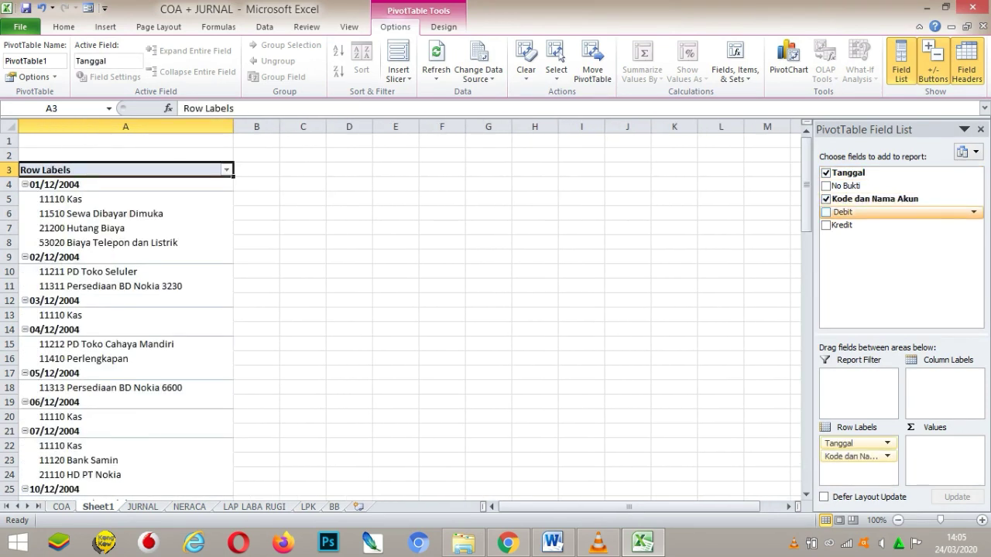
left_click(825, 212)
left_click(825, 225)
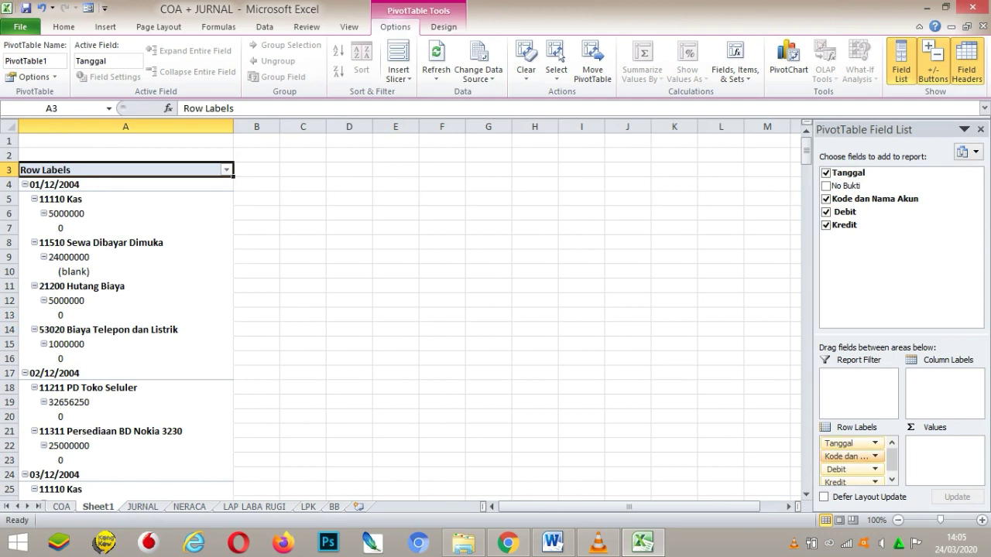
Make Kode dan Nama Akun the report filter and move Debit and Kredit to the PivotTable's values.
left_click(873, 456)
key("Escape")
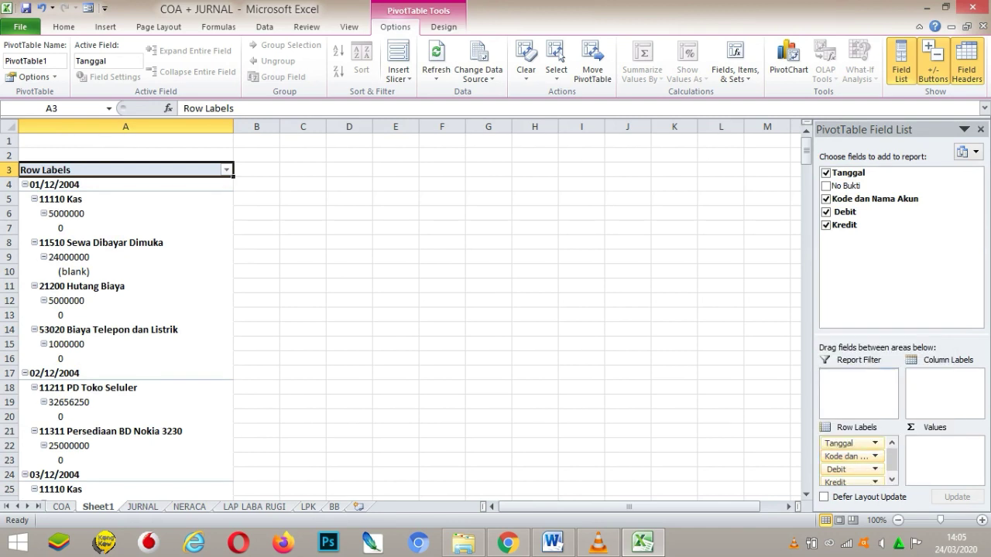
left_click_drag(846, 456, 858, 392)
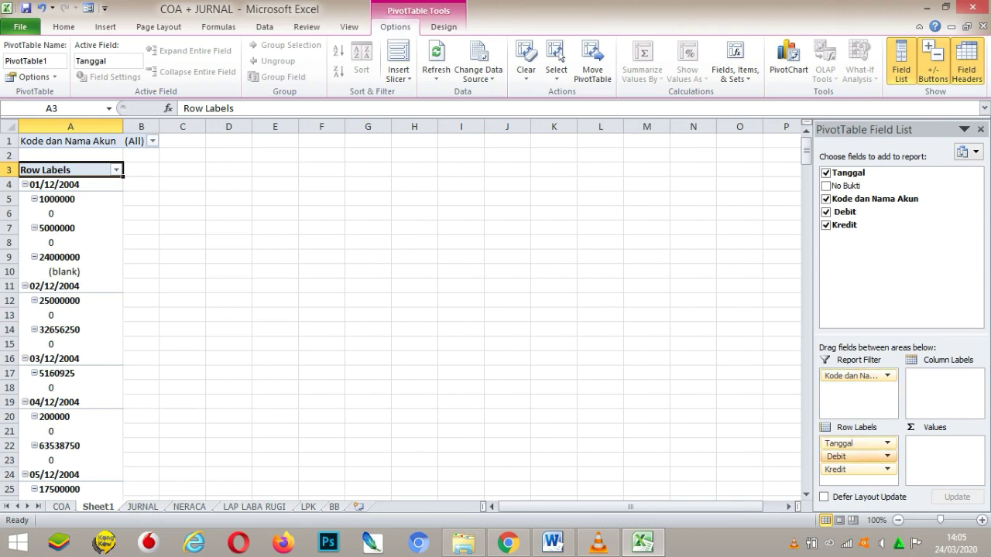
left_click_drag(858, 456, 943, 449)
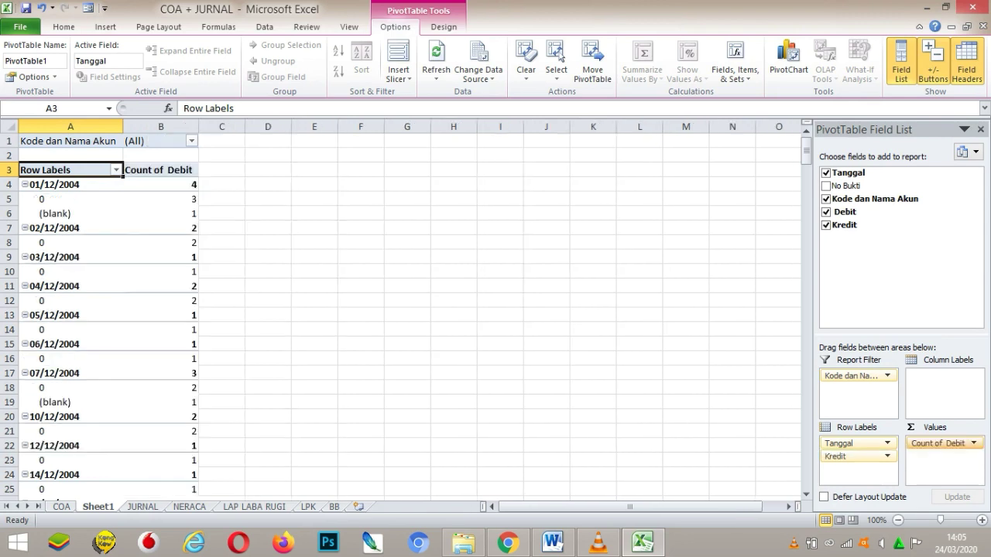
left_click_drag(858, 456, 943, 456)
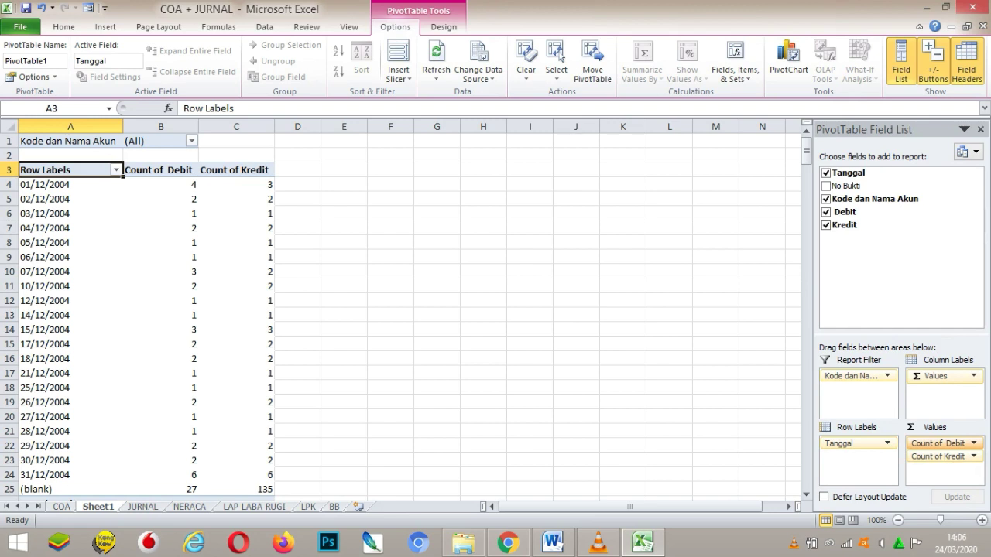
Summarize the PivotTable's Debit values by Sum.
left_click(972, 443)
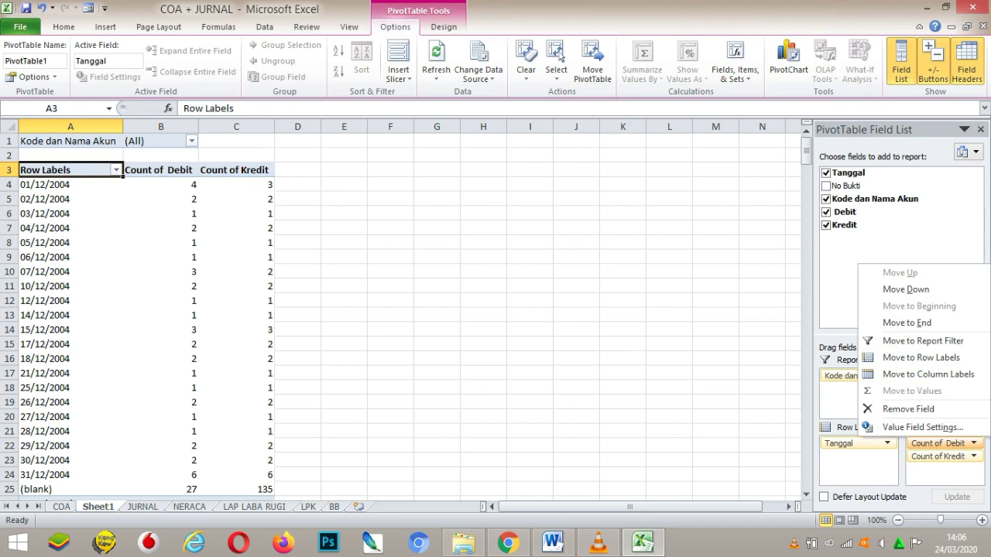
key("Escape")
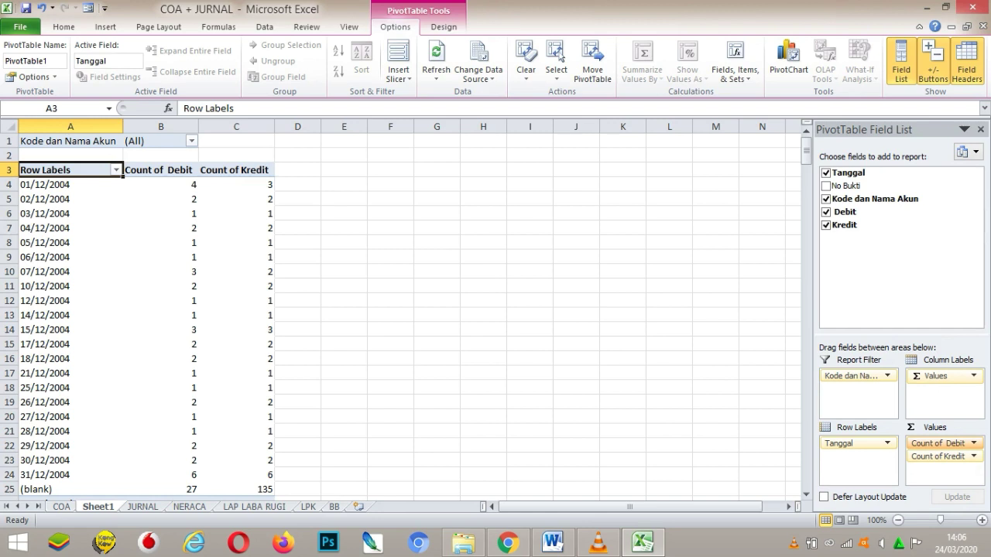
left_click(973, 443)
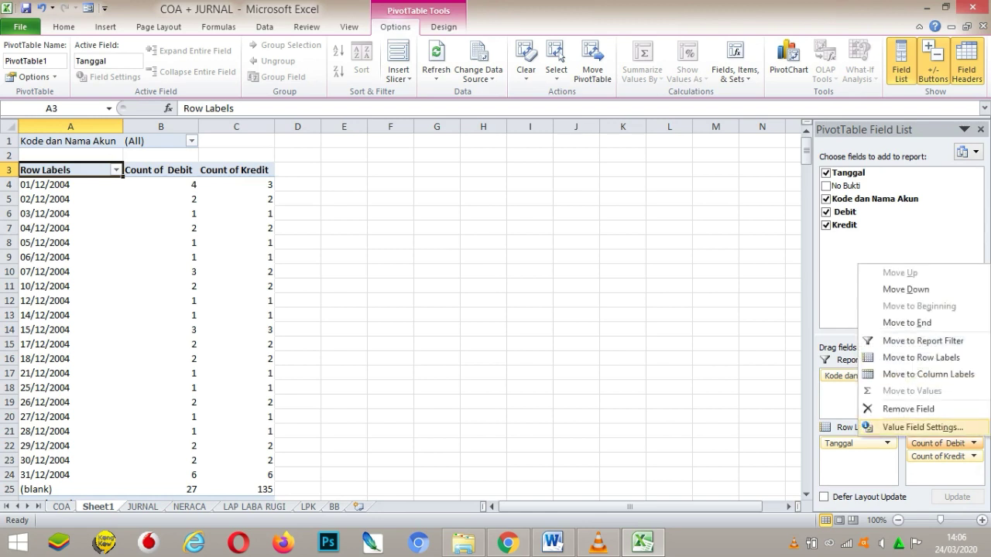
left_click(921, 427)
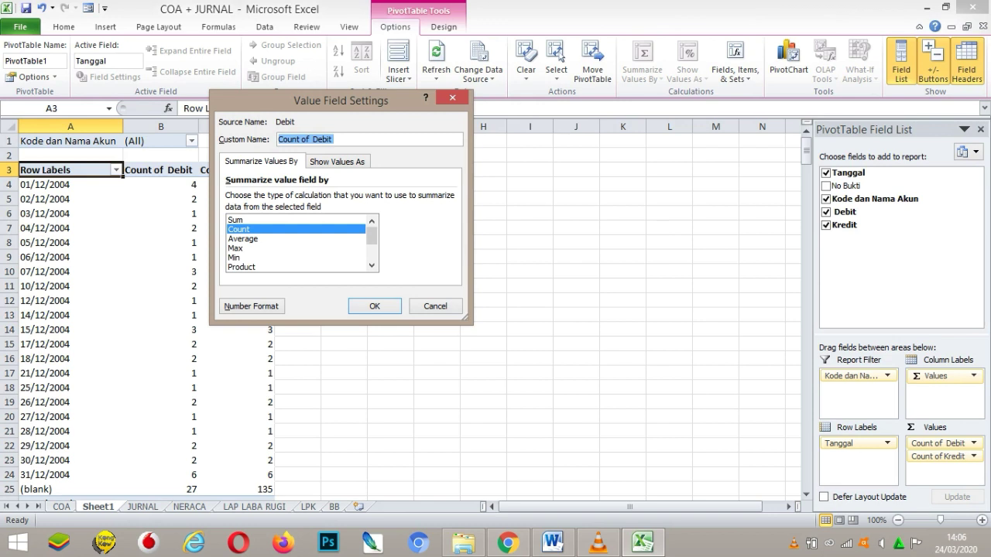
key("Up")
key("Return")
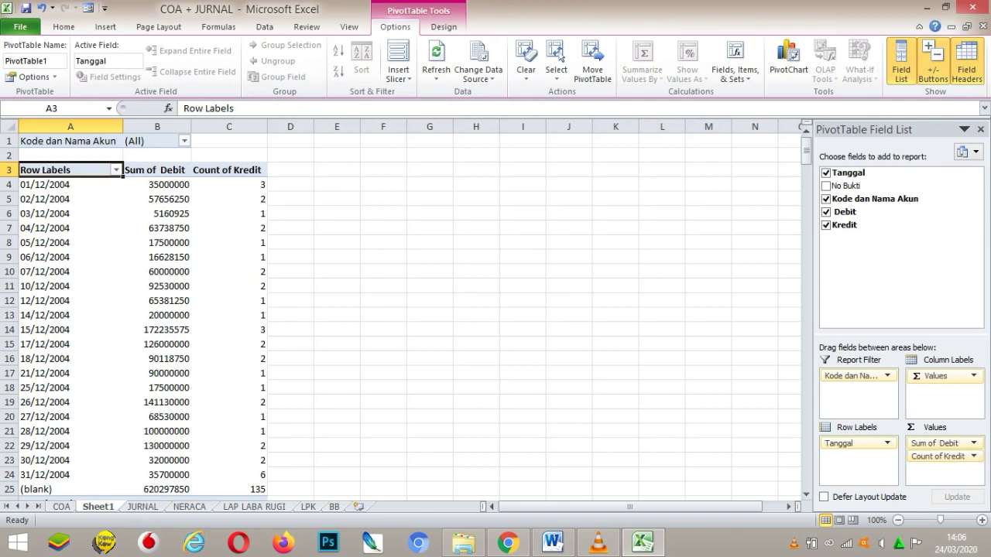
Summarize the PivotTable's Kredit values by Sum.
left_click(941, 456)
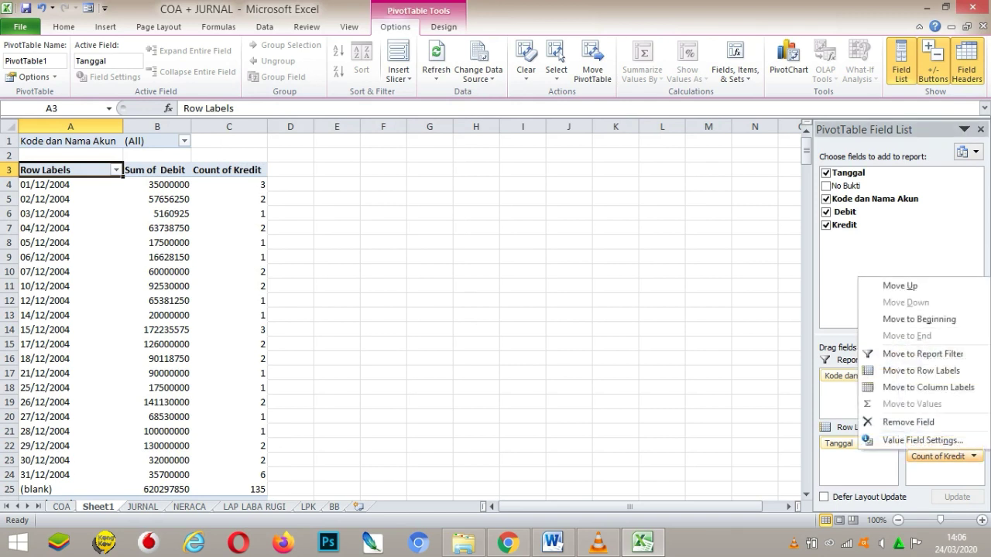
left_click(921, 440)
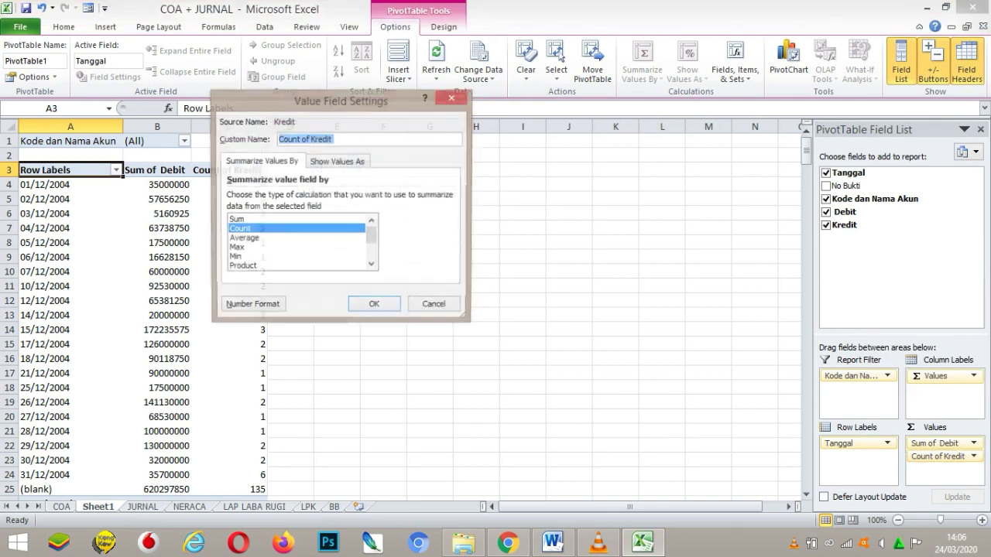
left_click(234, 220)
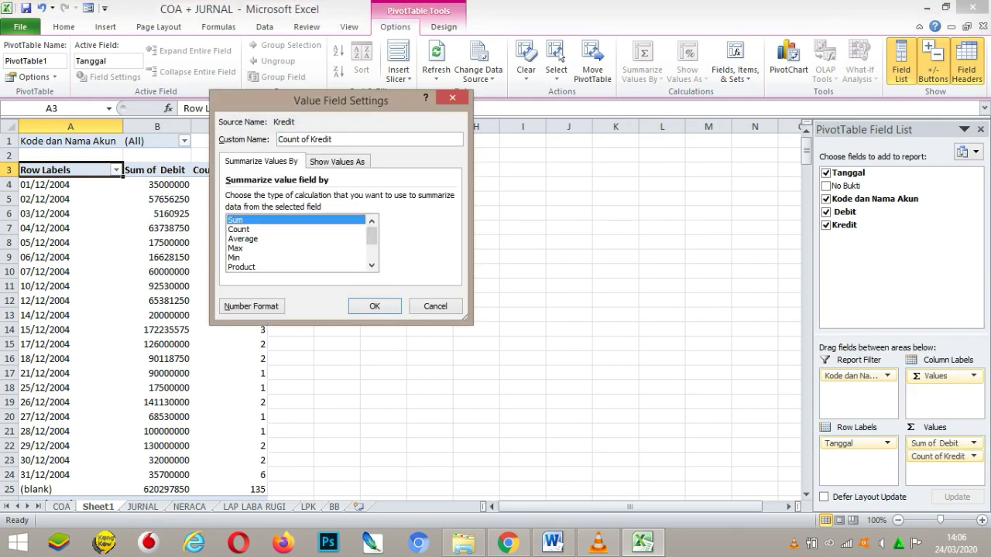
left_click(374, 306)
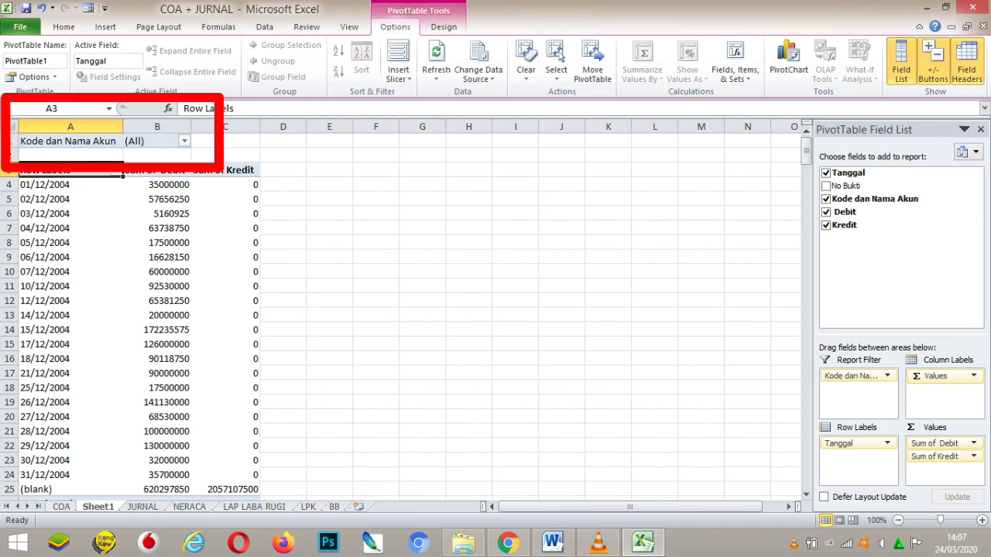
Filter the PivotTable's Kode dan Nama Akun to only 11110 Kas, with multiple-item selection enabled.
left_click(184, 141)
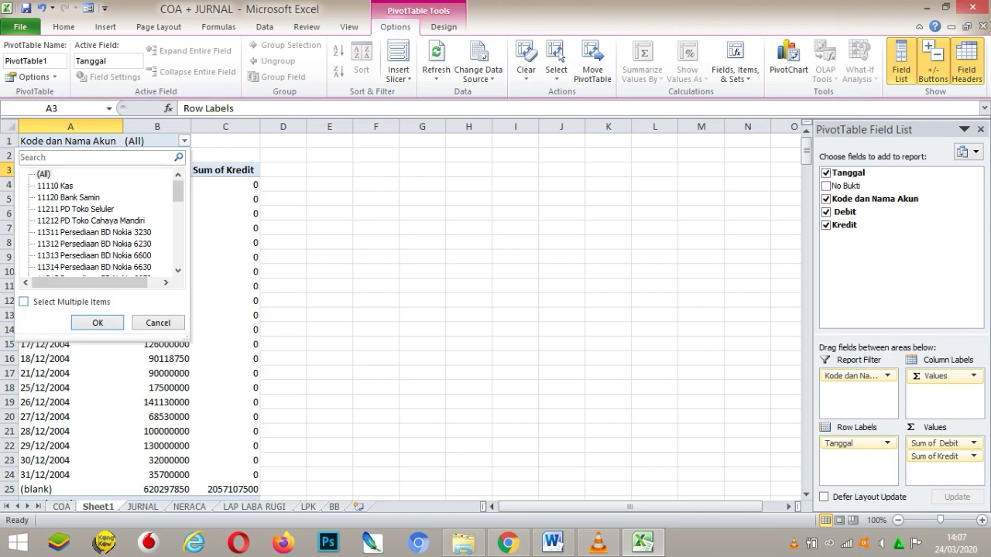
left_click(23, 302)
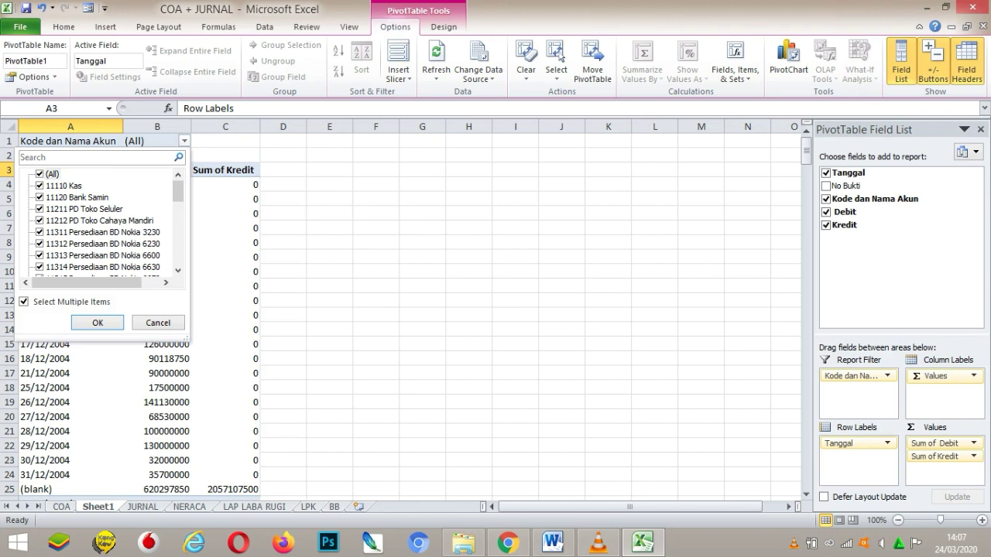
left_click(40, 174)
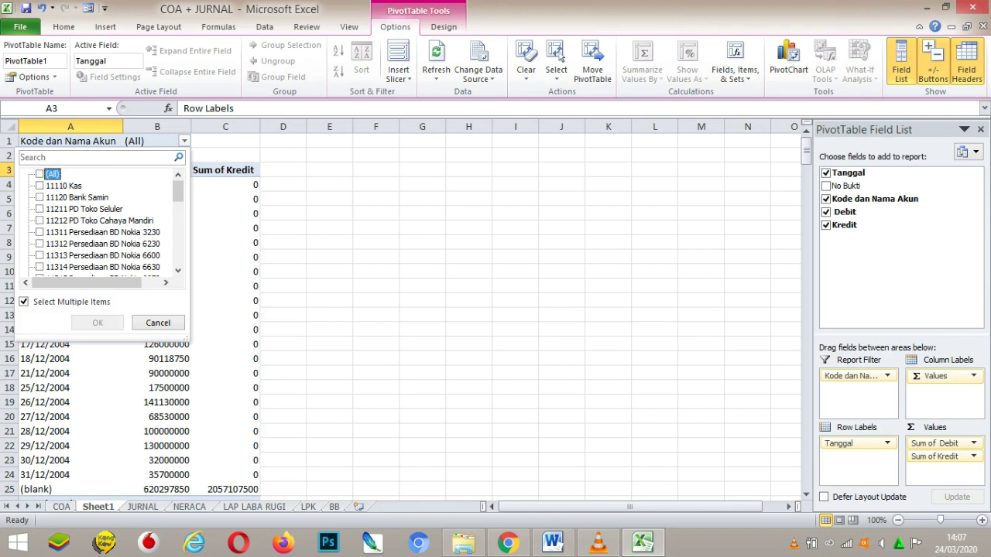
key("Down")
key("space")
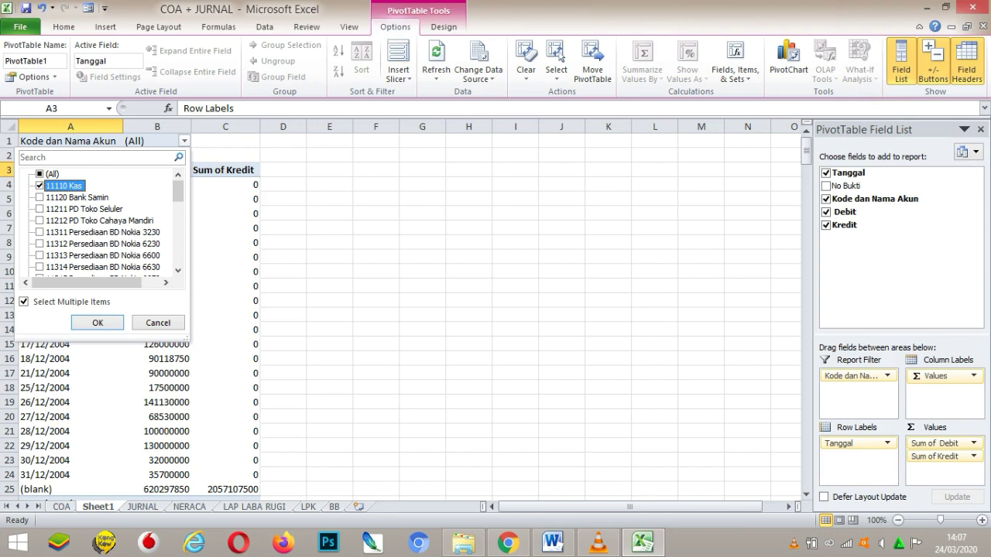
key("Return")
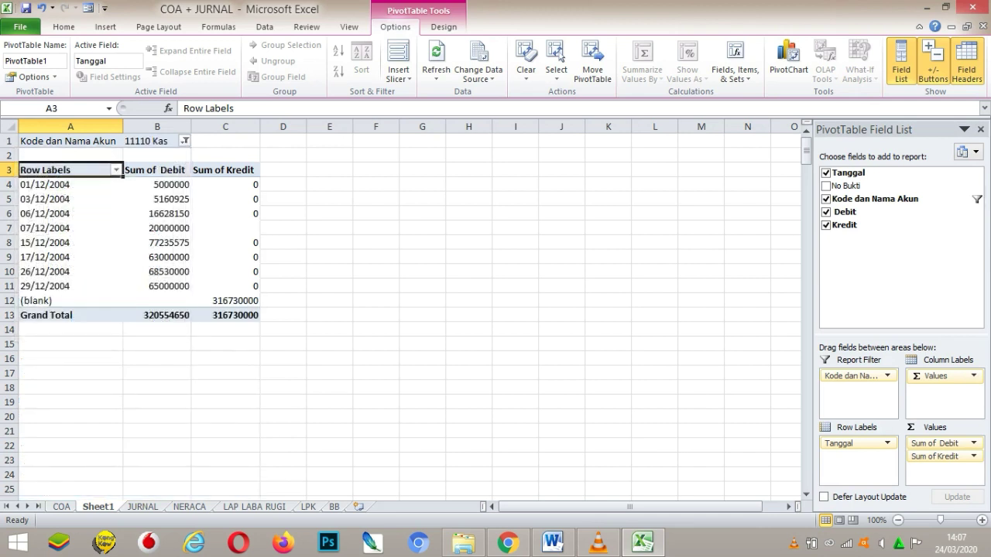
Apply the comma-style Accounting number format to columns B and C of the PivotTable sheet.
left_click(157, 126)
left_click(225, 126, "shift")
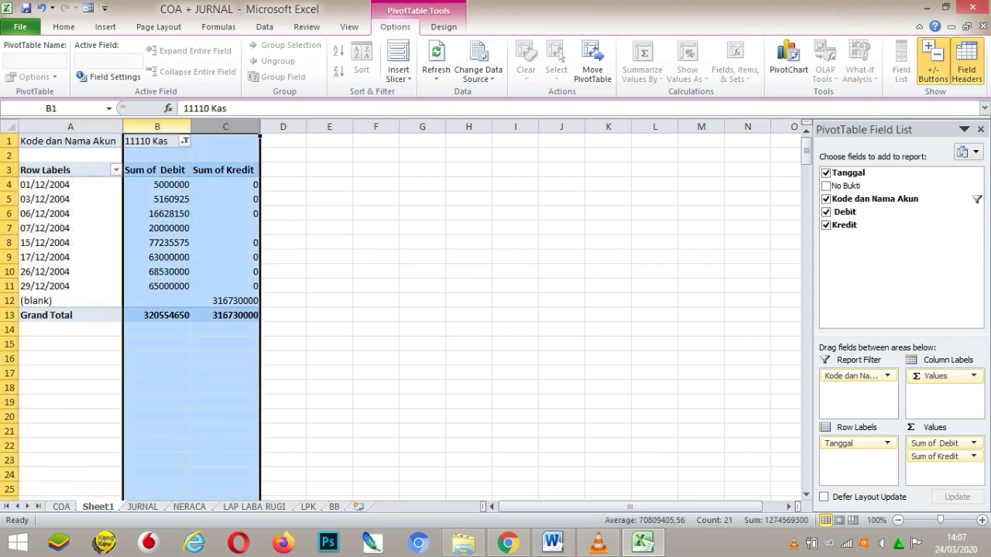
left_click(63, 26)
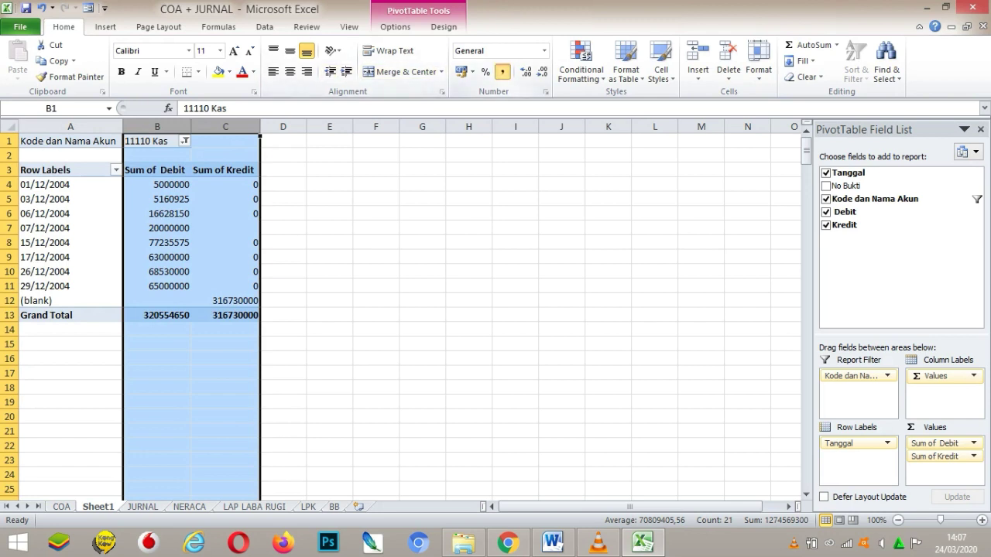
left_click(502, 73)
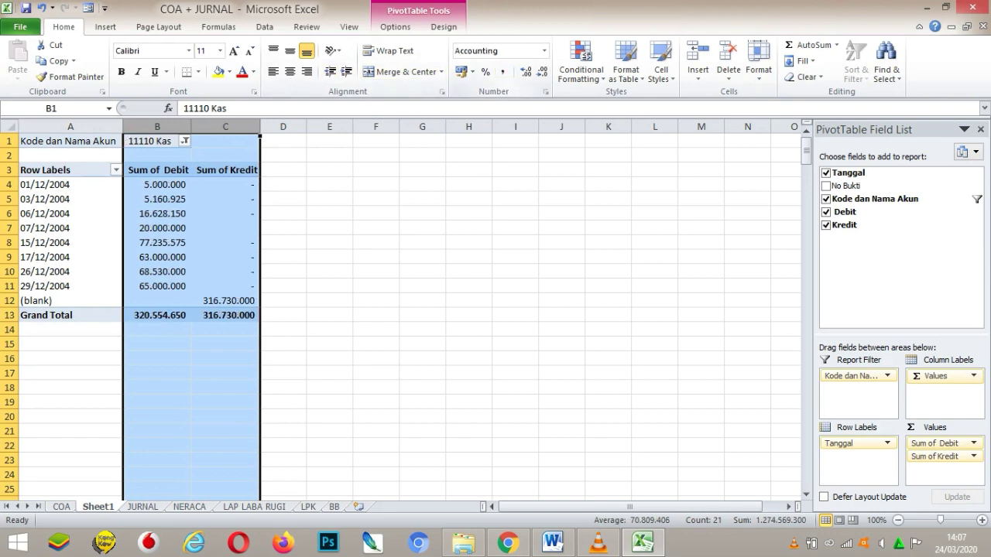
Check the Kredit amounts in column C and the row with the blank date in row 12.
left_click(225, 243)
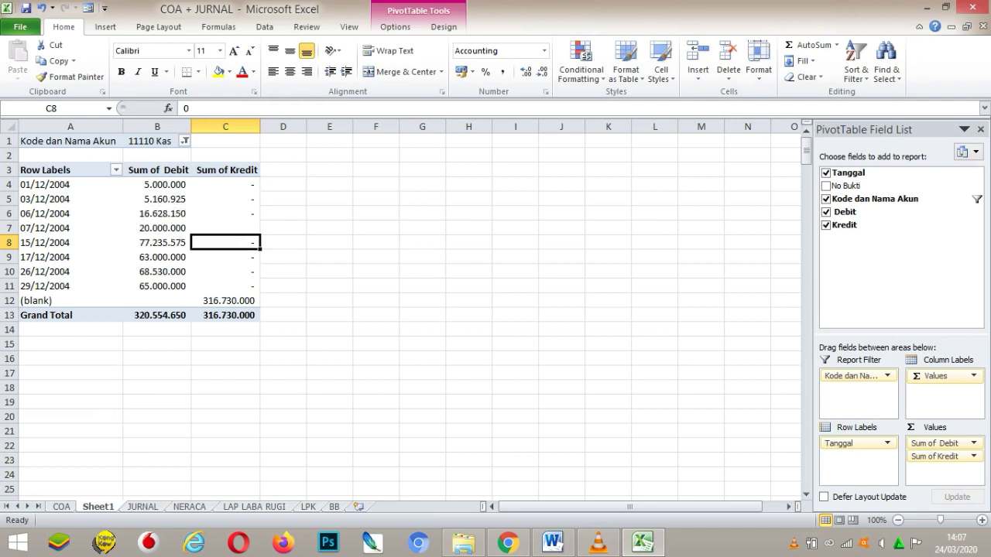
left_click(225, 300)
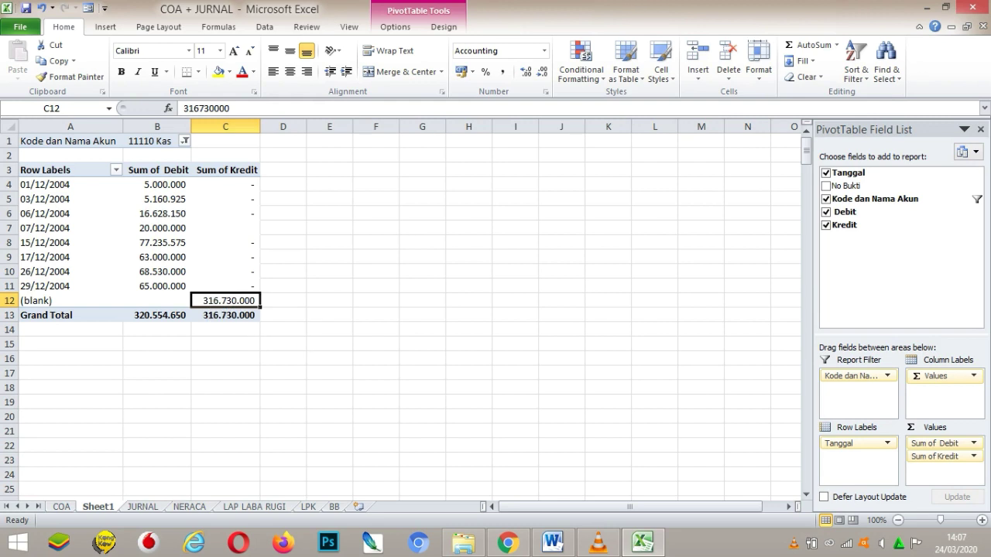
left_click(62, 300)
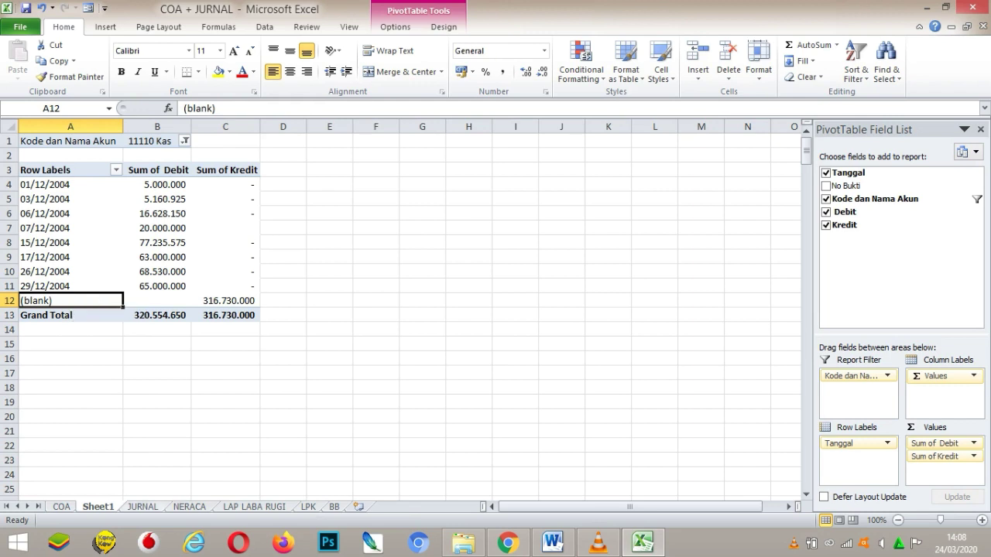
Examine the 11110 Kas credit entry and its Tanggal cell in JURNAL row 174 against the PivotTable's blank-date row.
key("ctrl+Page_Down")
left_click(136, 408)
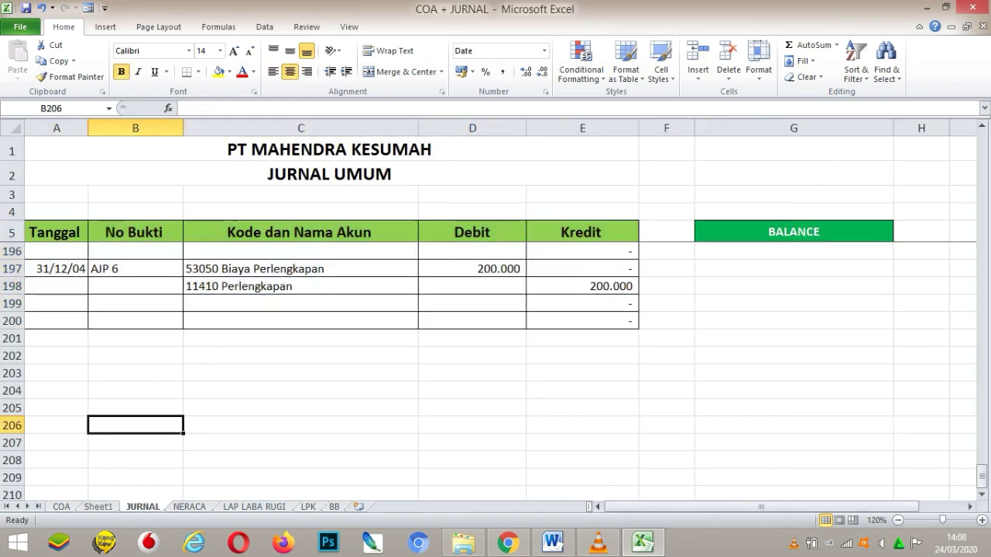
key("Up")
key("Up")
key("Up")
key("Up")
key("Up")
key("Up")
key("Up")
key("Up")
key("Up")
key("Up")
key("Up")
key("Up")
key("Up")
key("Up")
key("Up")
key("Up")
key("Up")
key("Up")
key("Up")
key("Up")
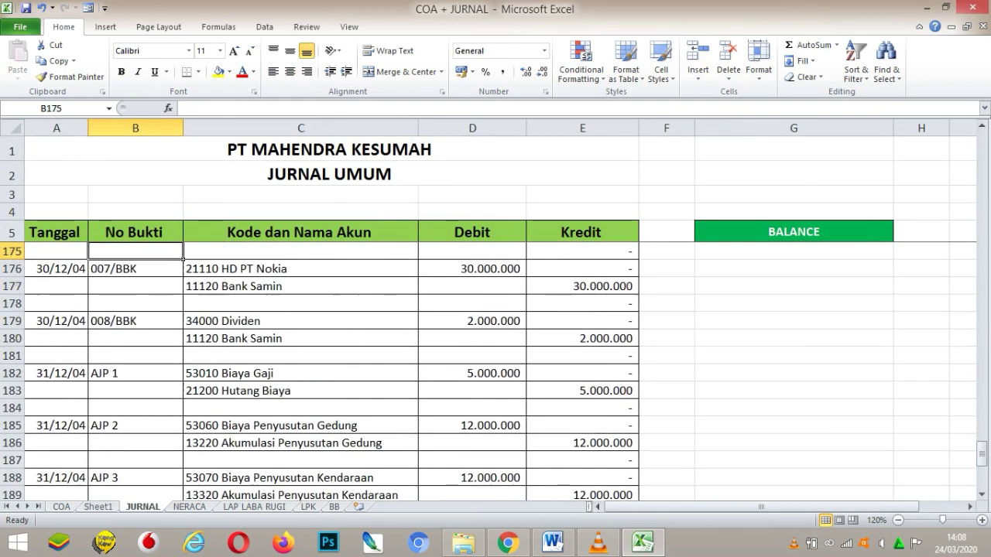
key("Up")
key("Up")
key("Up")
key("Up")
key("Up")
key("Down")
left_click(136, 390)
left_click(180, 482)
left_click(416, 448)
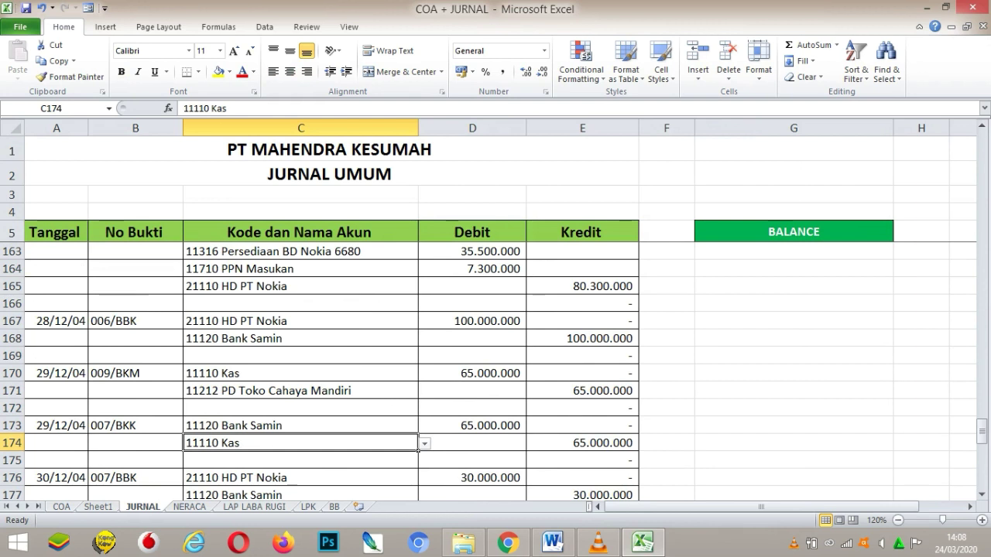
left_click(14, 443)
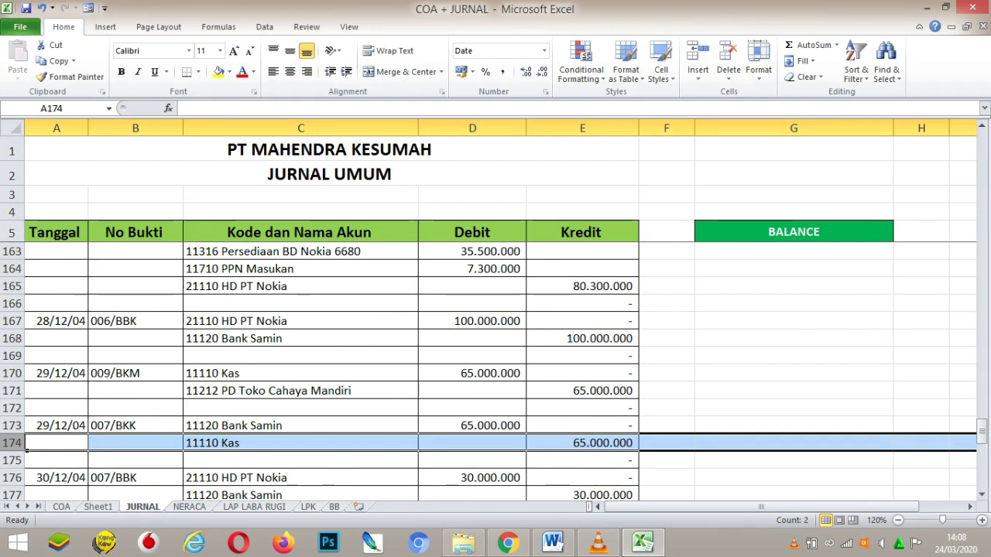
key("ctrl+Page_Up")
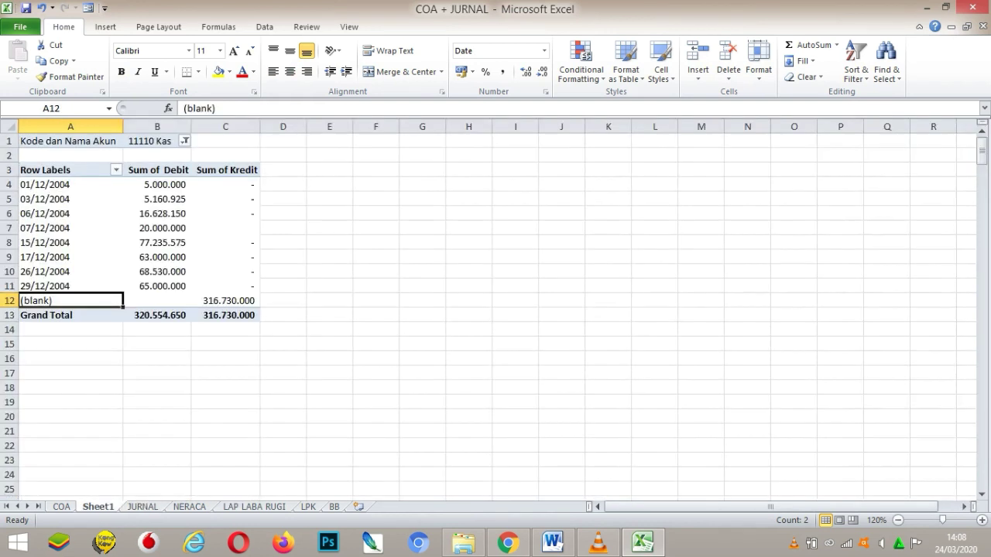
key("ctrl+Page_Down")
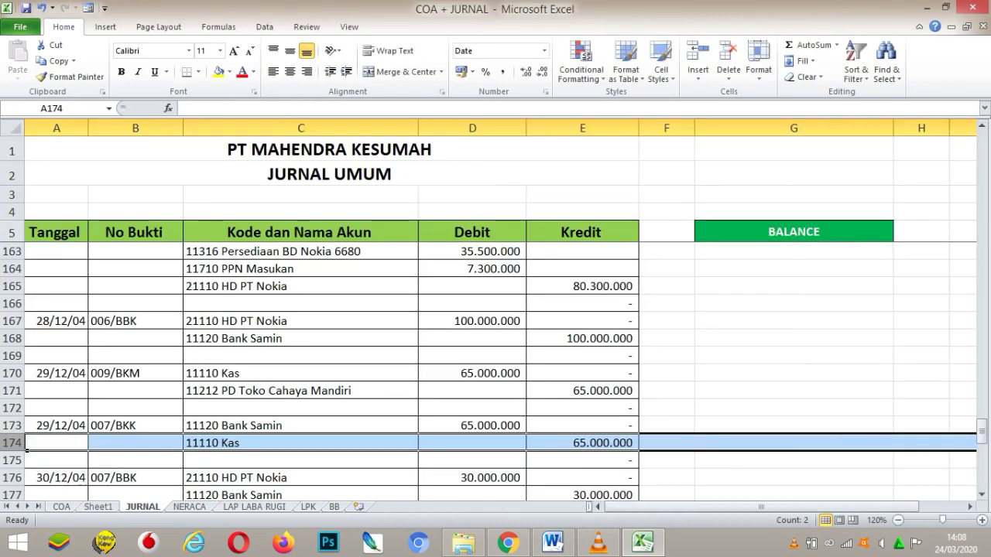
Copy the date 29/12/04 from A173 into A174, the 11110 Kas credit line of the JURNAL sheet.
left_click(87, 448)
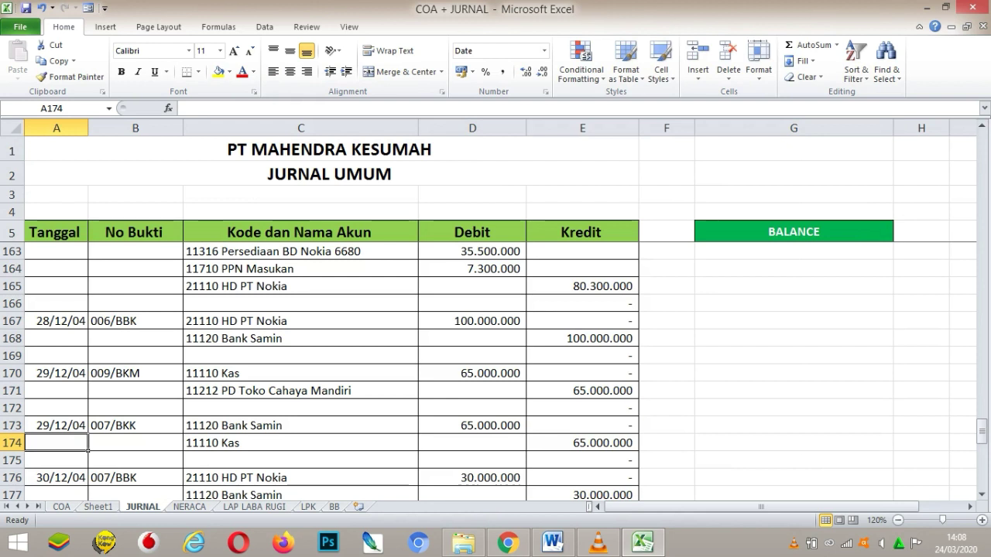
left_click(85, 430)
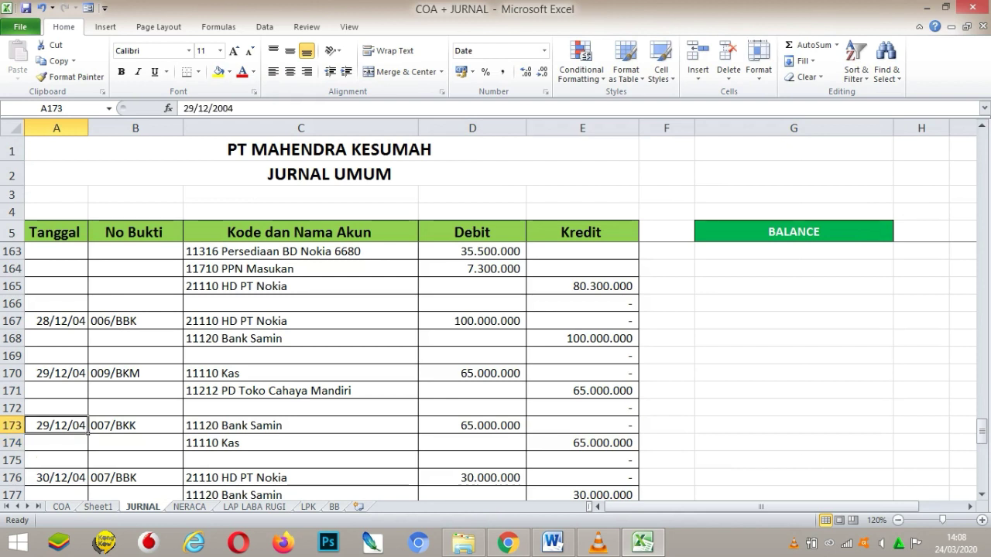
key("ctrl+c")
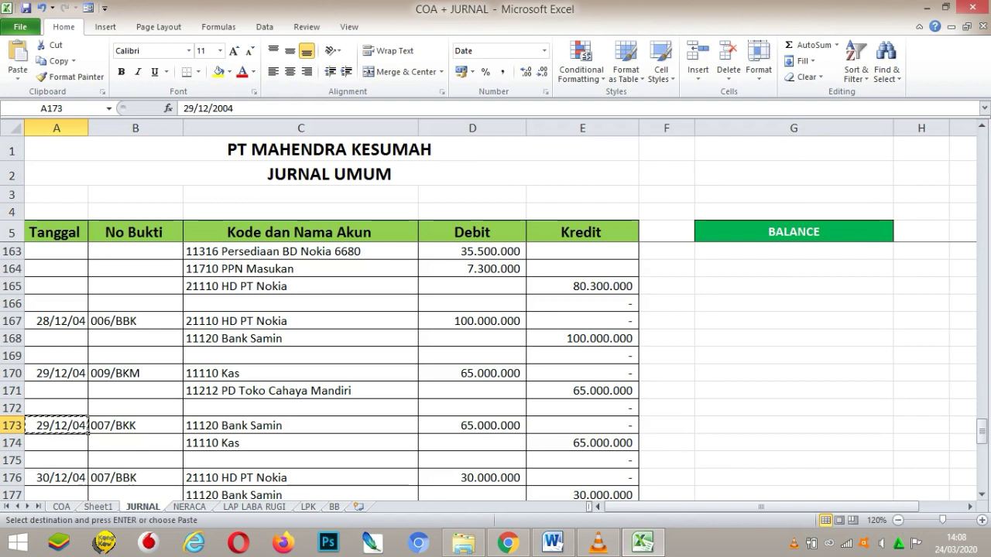
left_click(87, 447)
key("ctrl+v")
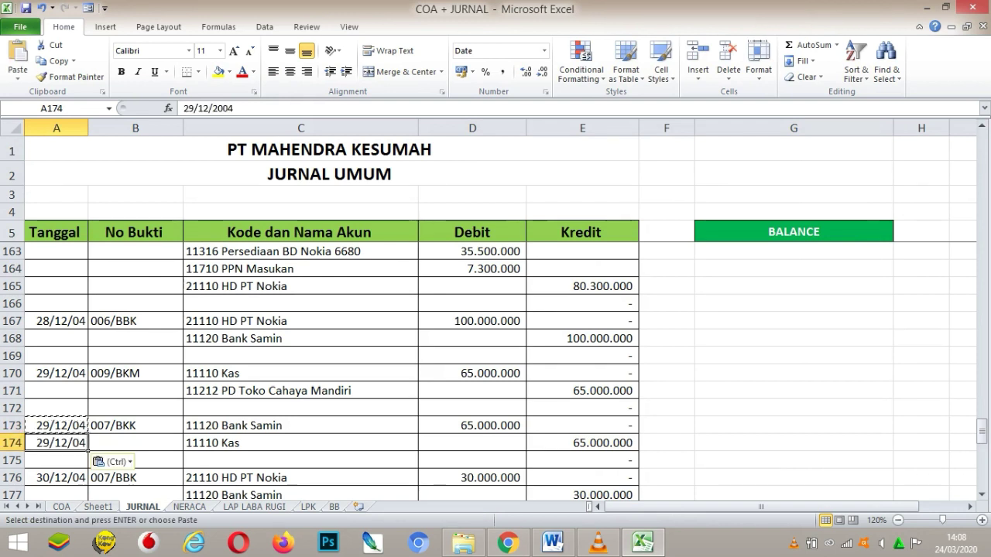
left_click(178, 447)
left_click(181, 461)
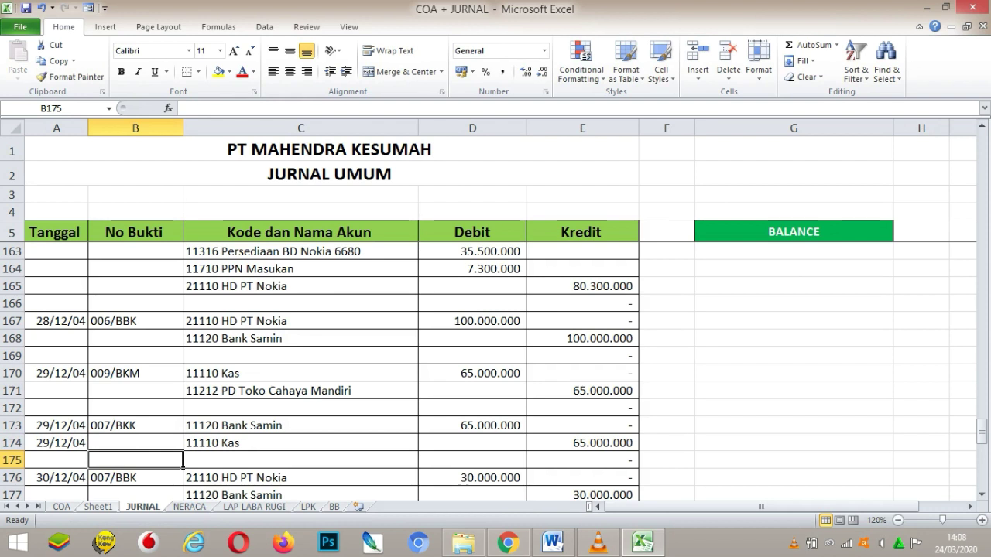
Check the PivotTable and clear the copied date from A174 on the JURNAL sheet.
key("ctrl+Page_Up")
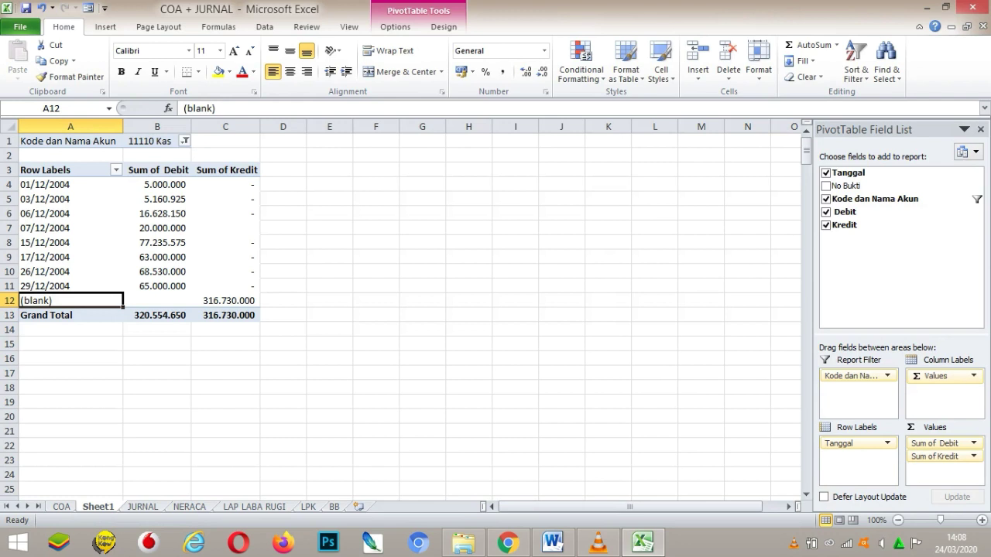
key("ctrl+Page_Down")
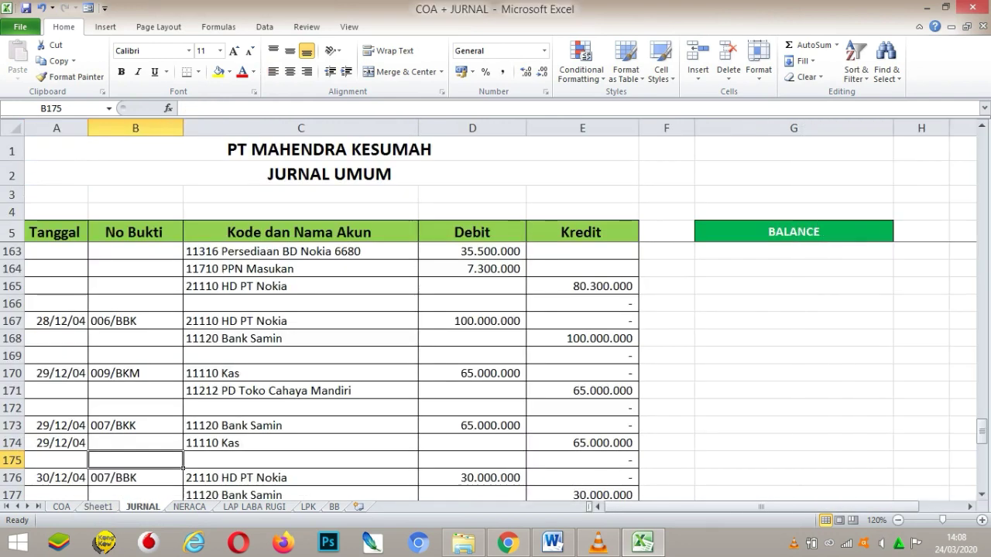
left_click(84, 446)
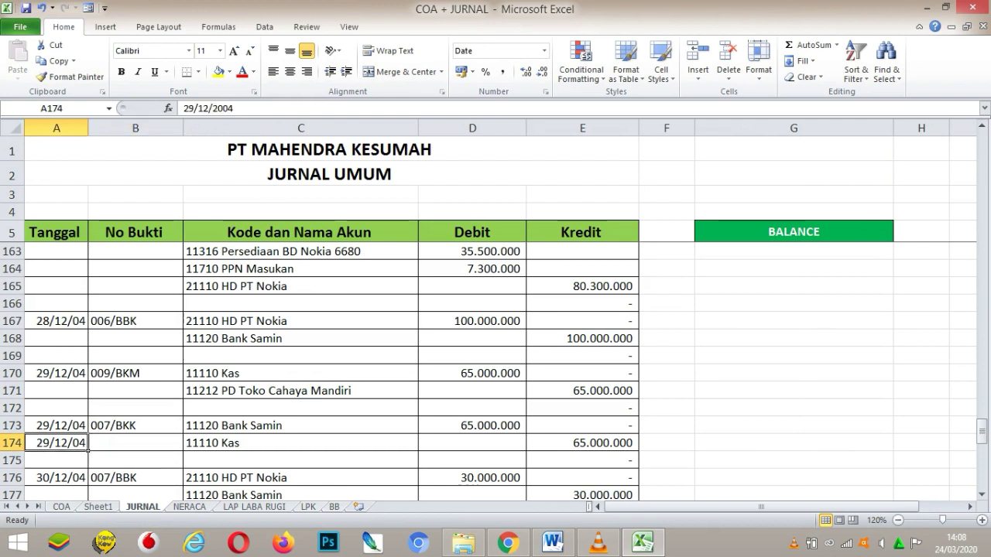
key("Delete")
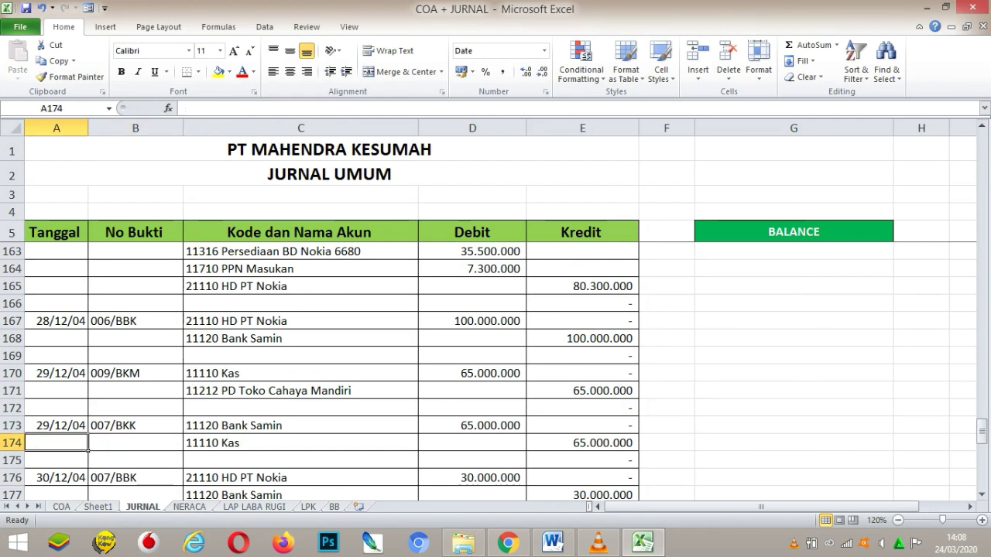
Review the blank-date row and the Debit and Kredit grand totals of the 11110 Kas PivotTable on Sheet1.
left_click(99, 506)
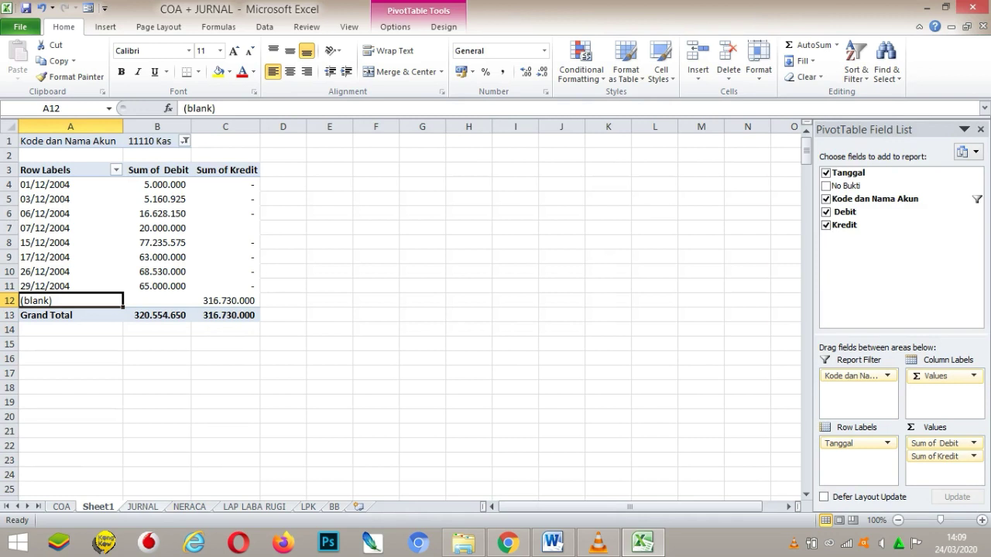
key("ctrl+Page_Down")
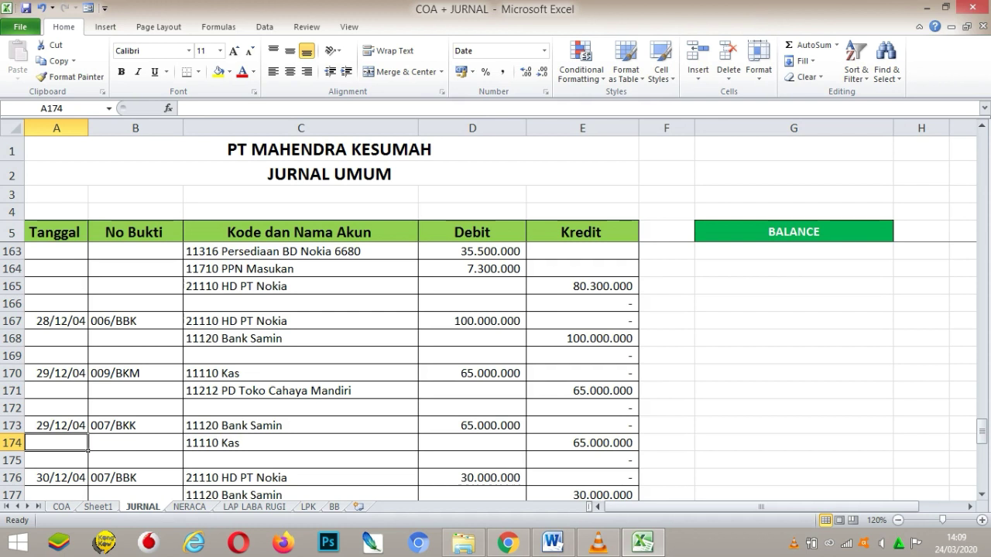
key("ctrl+Page_Up")
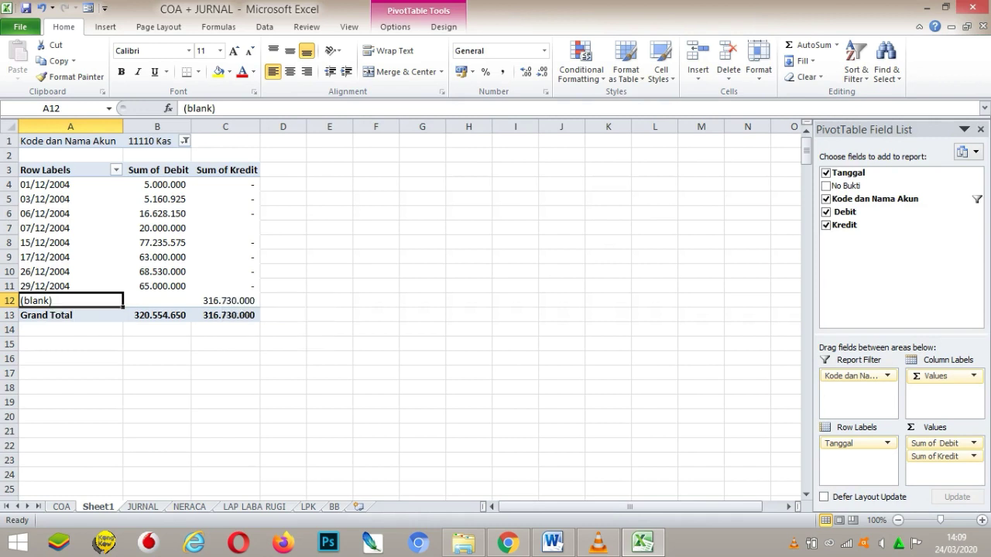
left_click(207, 301)
left_click(157, 329)
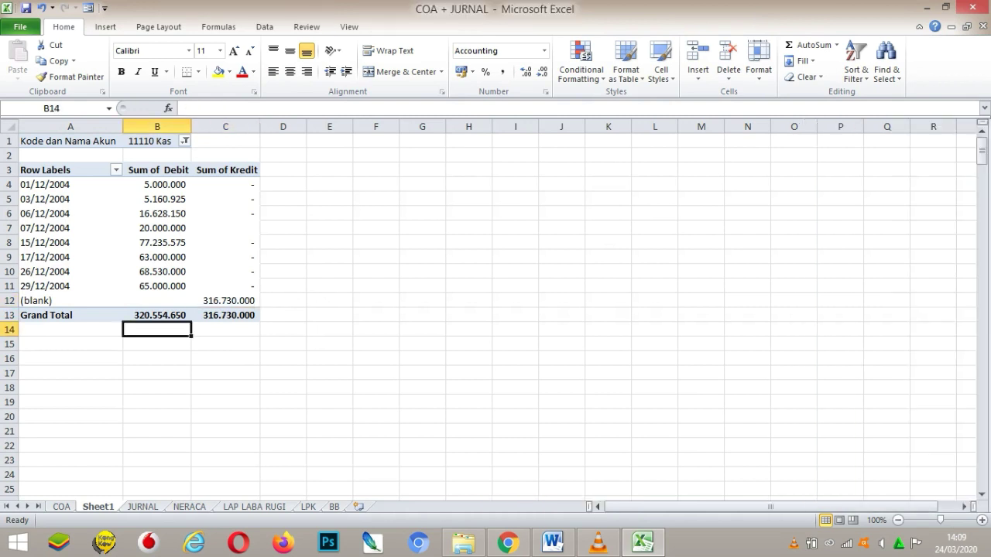
left_click(157, 315)
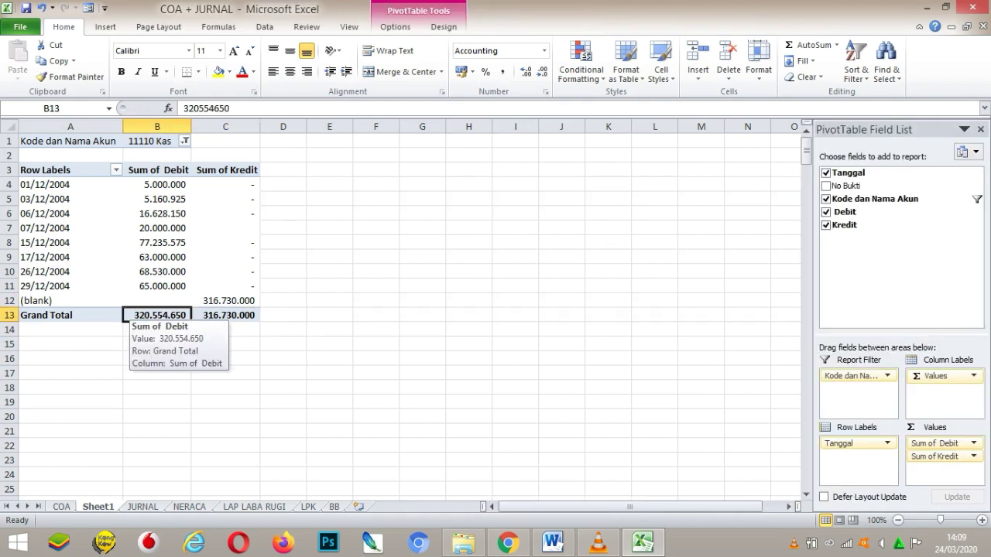
key("shift+Right")
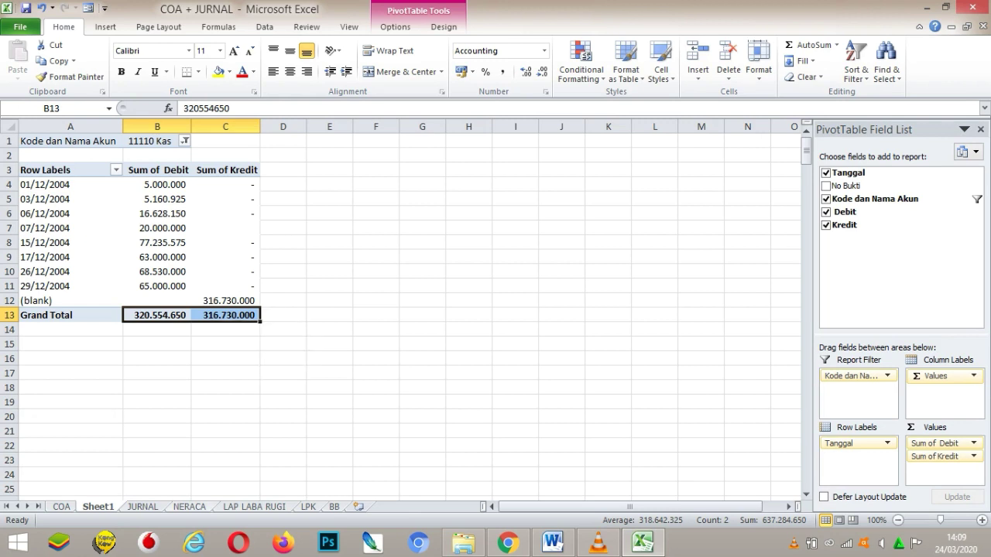
Compare the Neraca Percobaan Debit and Kredit of 11110 Kas on the NERACA sheet with the PivotTable totals.
key("ctrl+Page_Down")
key("ctrl+Page_Down")
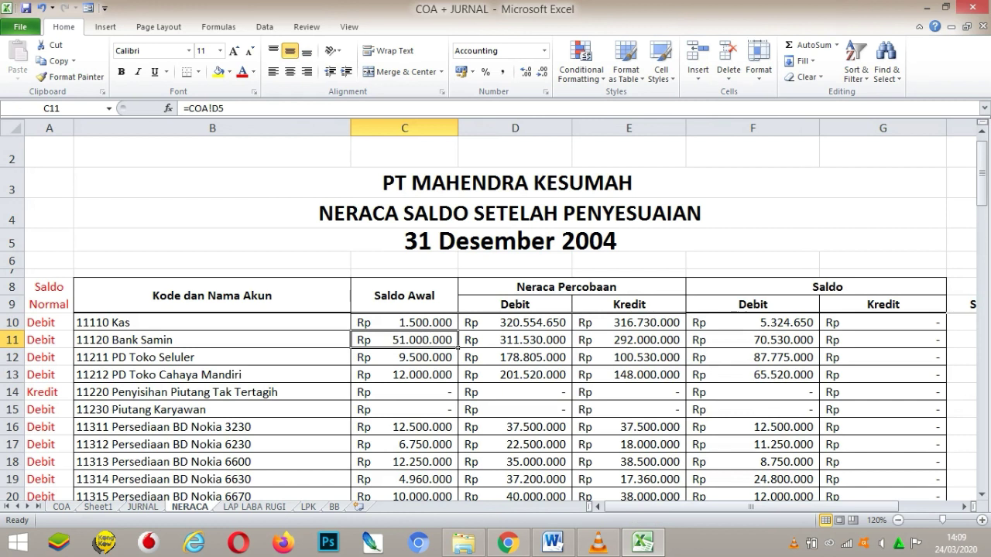
key("Up")
key("Right")
key("shift+Right")
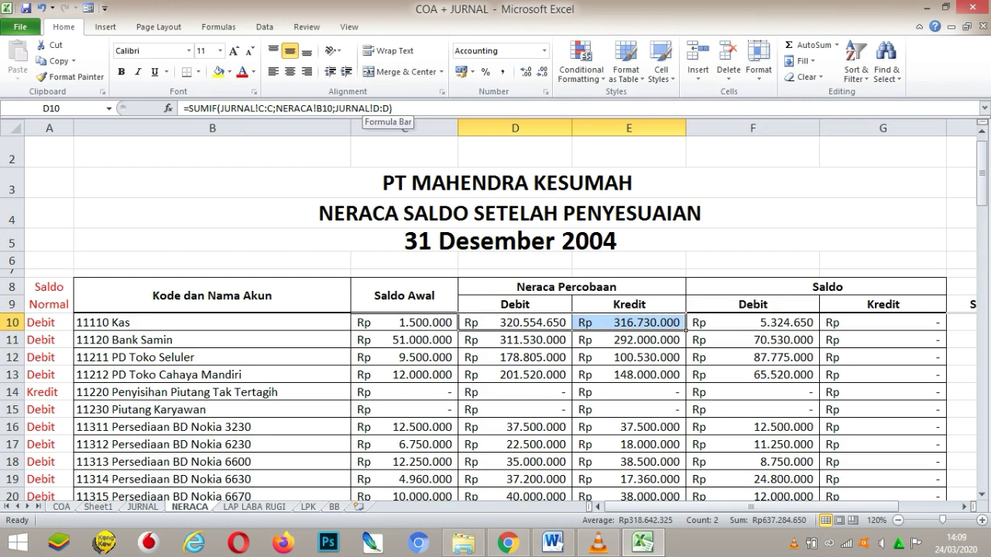
key("Right")
key("Right")
key("Left")
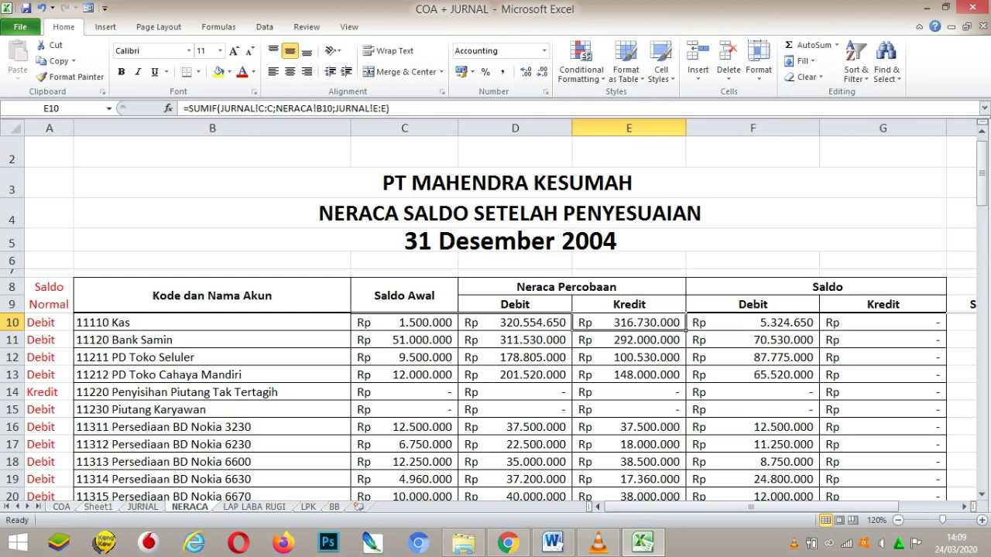
Review the dated Debit sums and the Kredit grand total in the Sheet1 PivotTable.
key("ctrl+Page_Up")
key("ctrl+Page_Up")
left_click(157, 184)
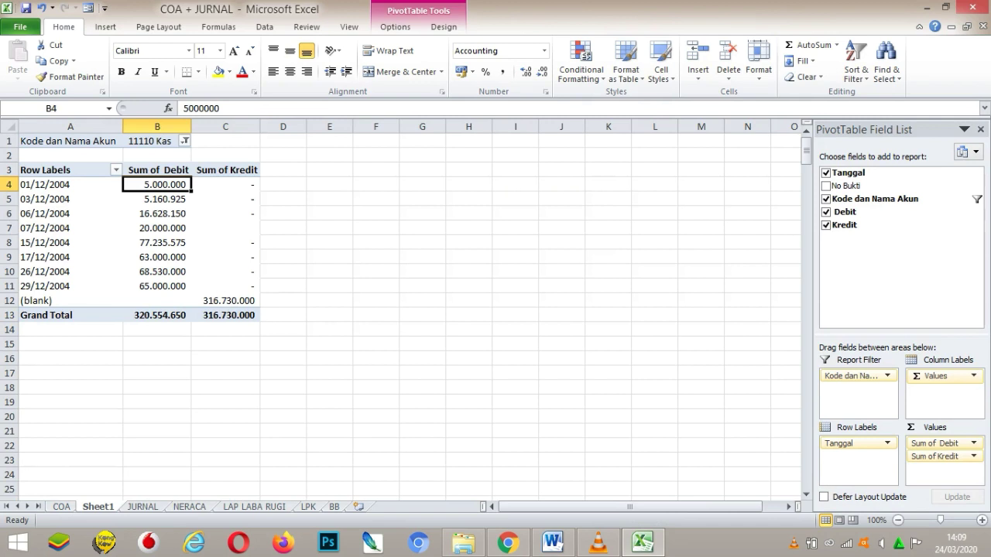
mouse_move(157, 186)
left_click_drag(157, 186, 157, 272)
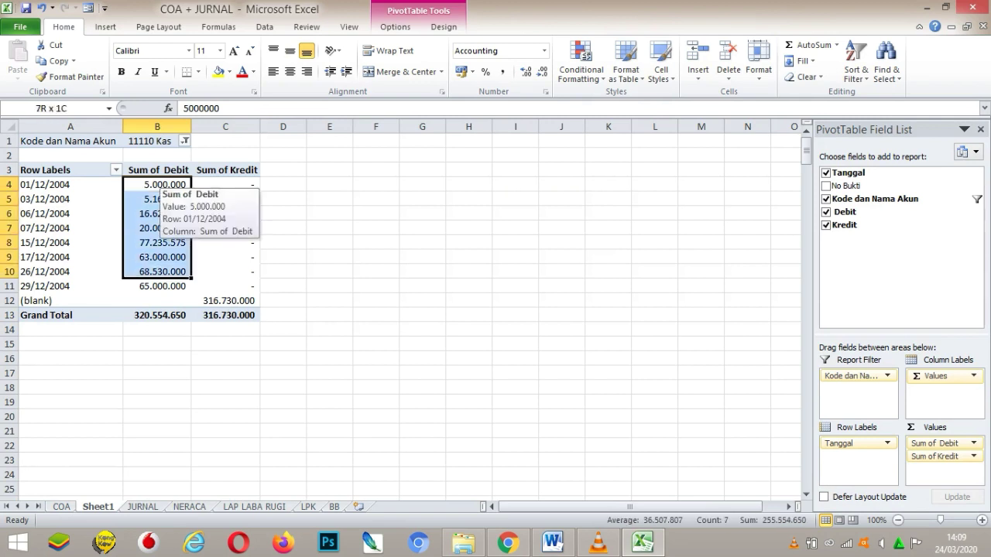
left_click(226, 315)
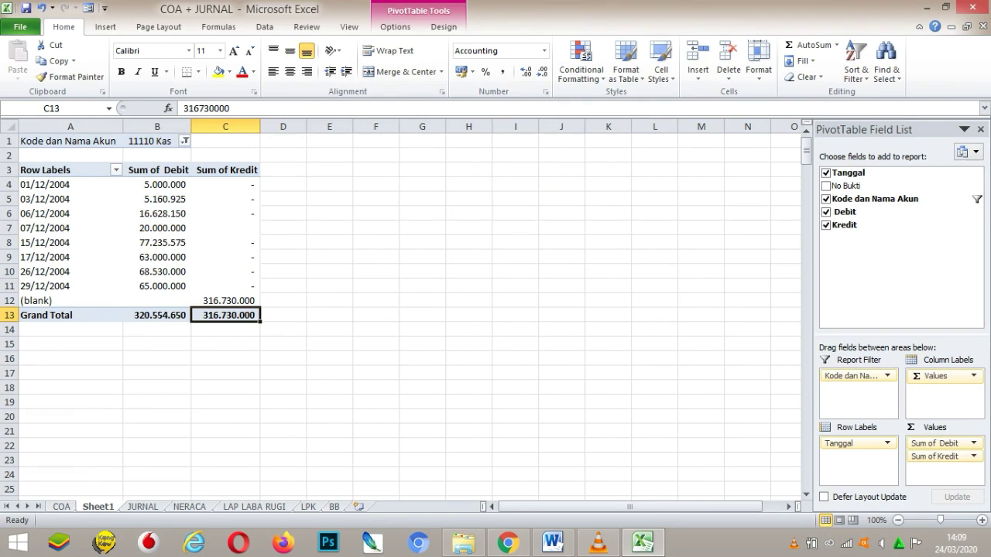
Filter the PivotTable to only 11211 PD Toko Seluler and apply the comma-style Accounting format to columns B and C.
left_click(185, 140)
left_click(62, 186)
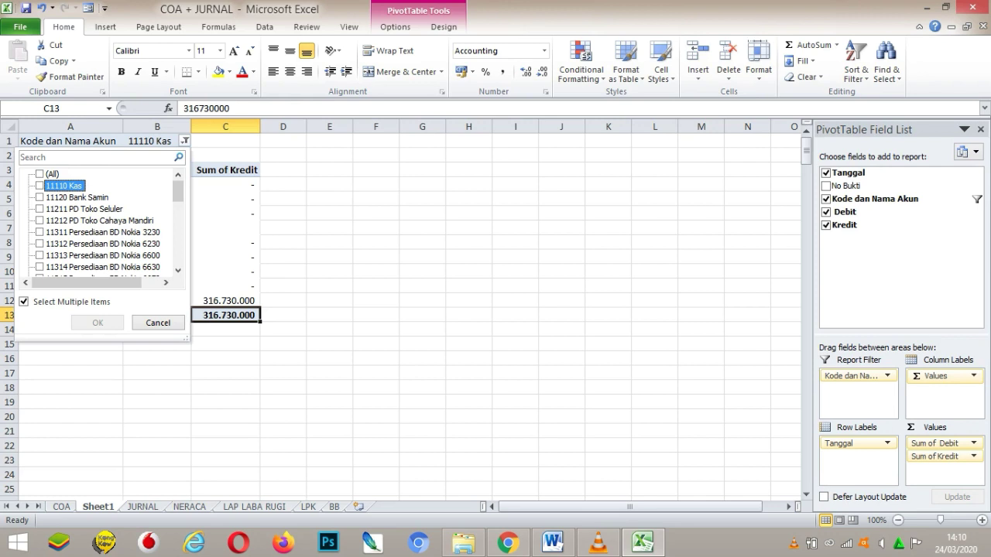
left_click(78, 209)
left_click(97, 323)
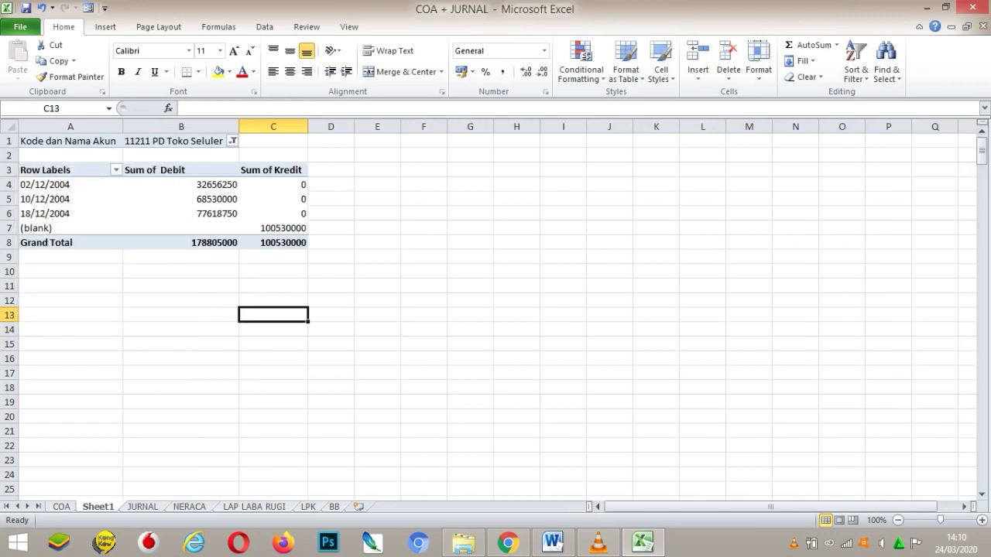
left_click_drag(181, 126, 273, 126)
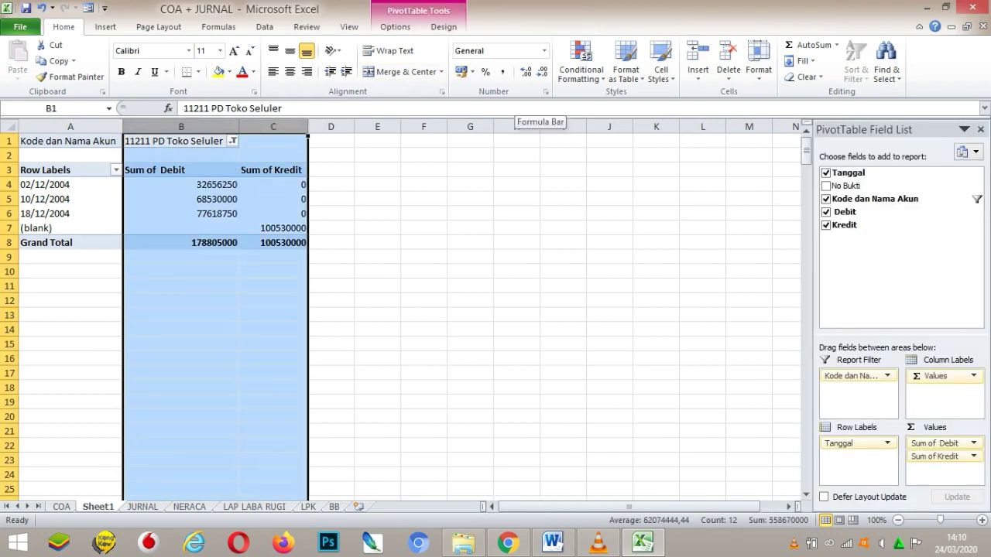
left_click(502, 72)
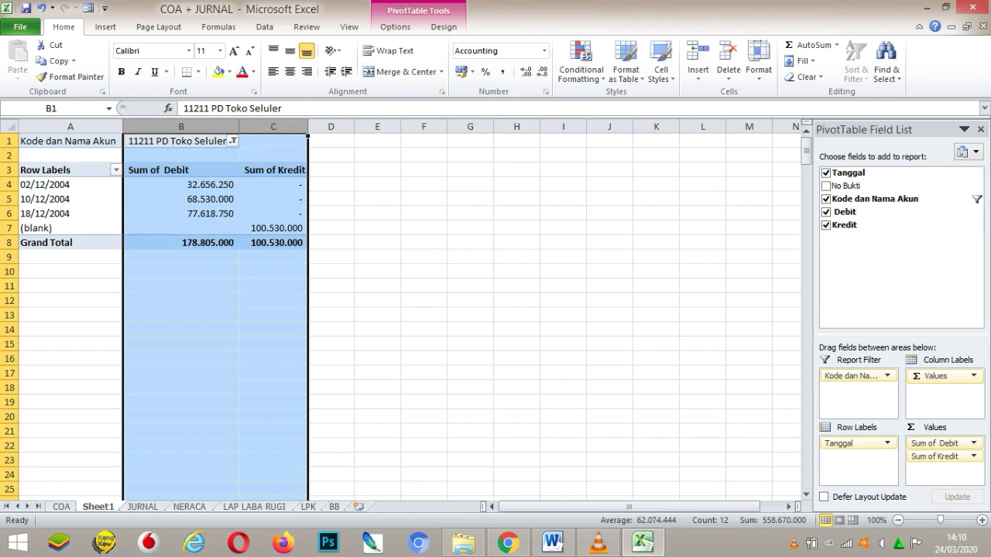
Compare the Debit and Kredit of 11211 PD Toko Seluler on the NERACA sheet with the PivotTable grand totals.
key("ctrl+Page_Down")
key("ctrl+Page_Down")
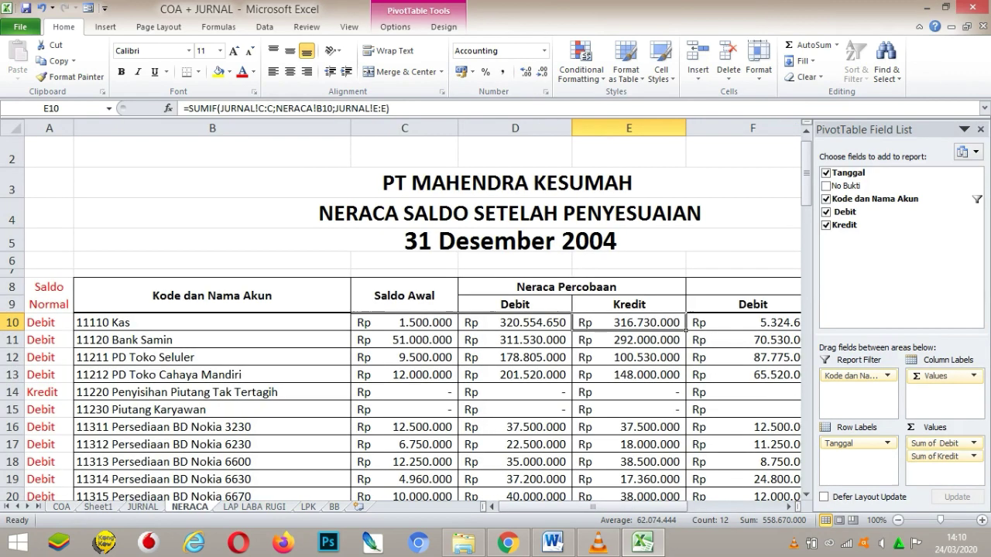
left_click_drag(515, 357, 629, 358)
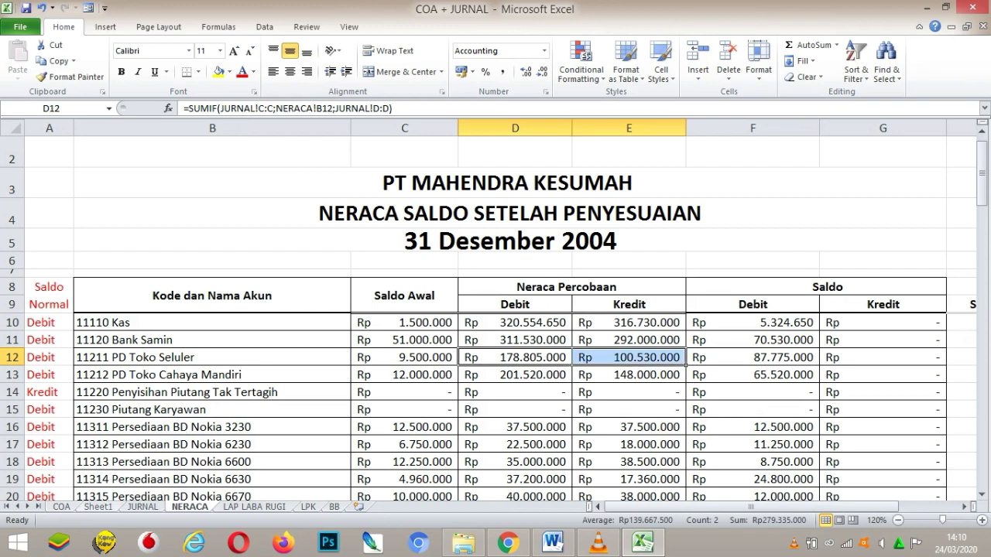
key("ctrl+Page_Up")
key("ctrl+Page_Up")
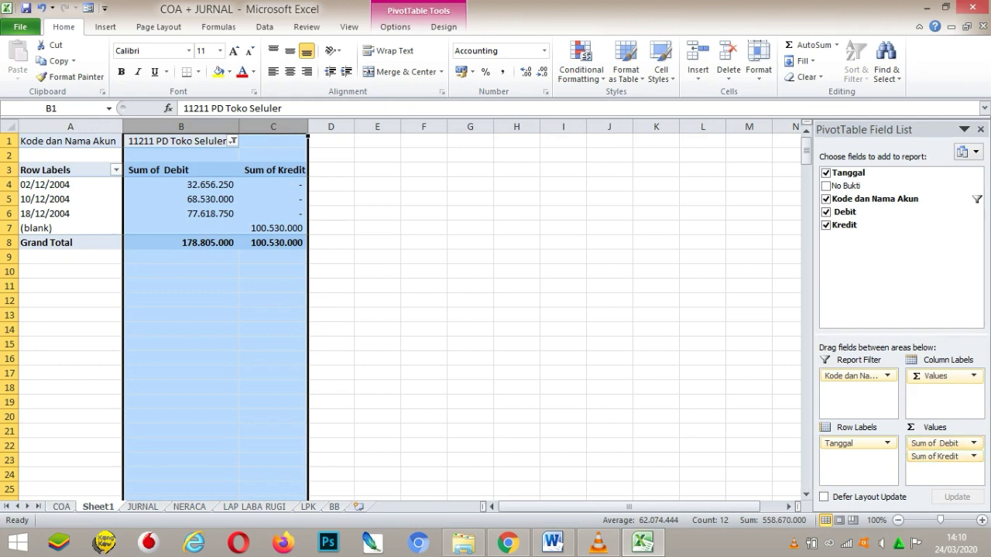
left_click(609, 285)
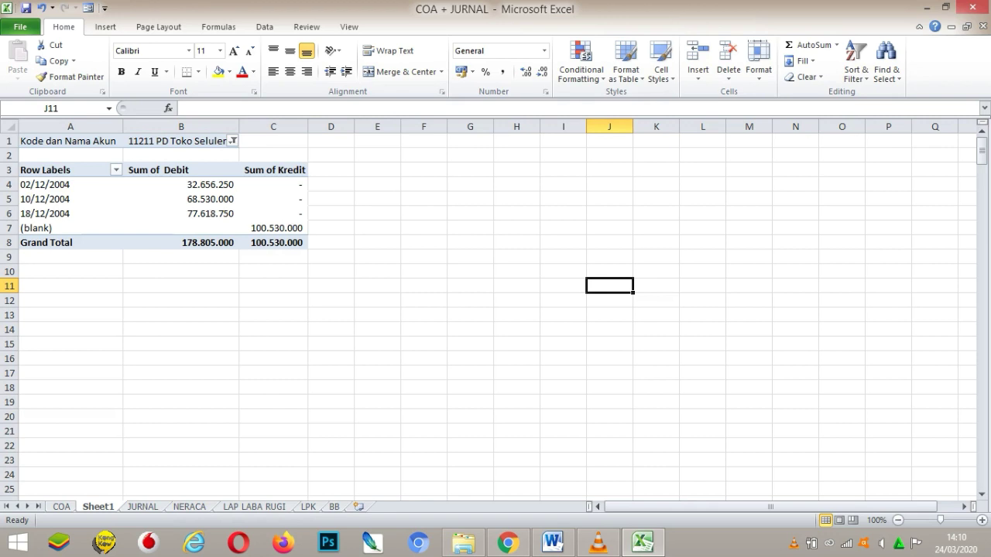
Review the journal entries dated 28/12/04 and 29/12/04 on the JURNAL sheet.
key("ctrl+Page_Down")
left_click(135, 338)
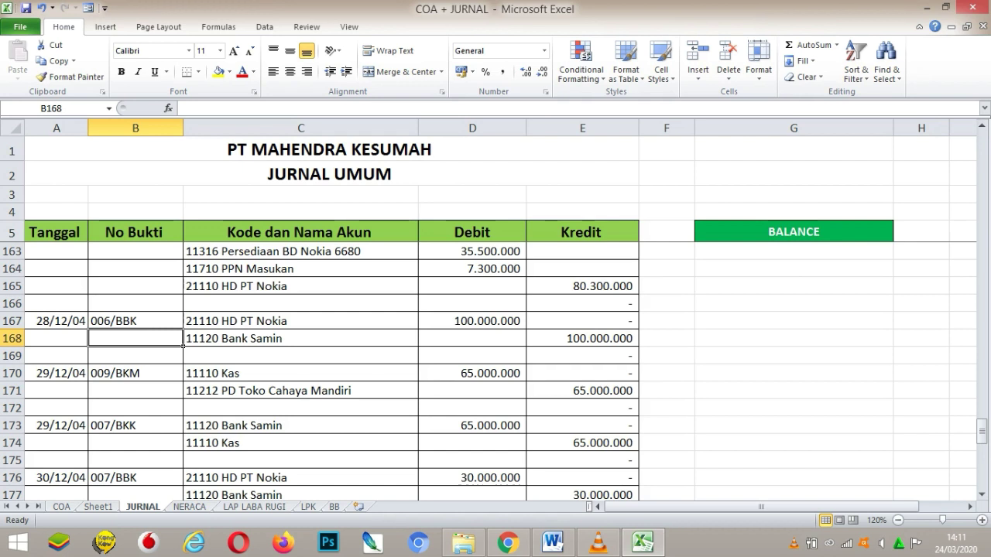
left_click(136, 426)
Inspect the SUMIF formula behind the 11110 Kas Neraca Percobaan Debit on the NERACA sheet, checking its arguments and the separators between them.
left_click(190, 507)
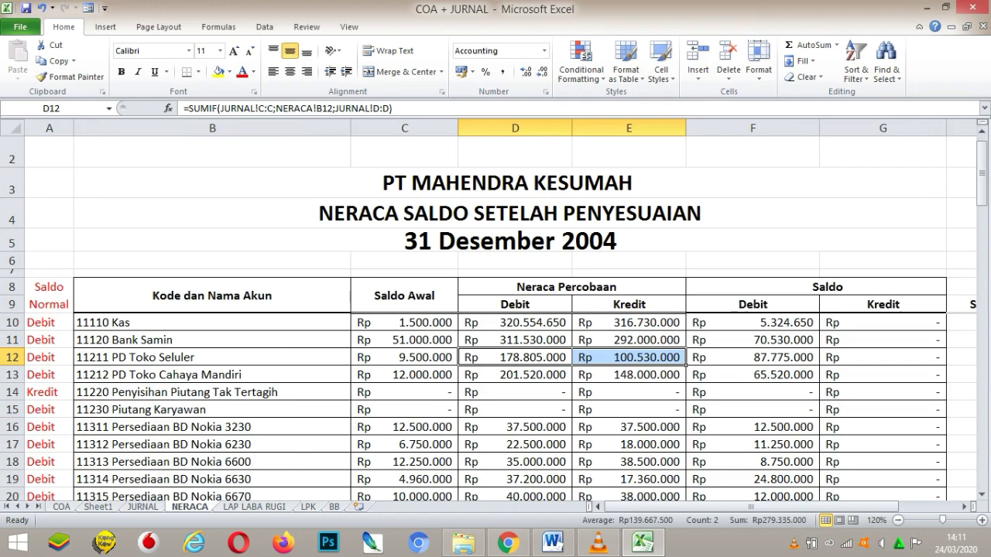
left_click(515, 358)
left_click(514, 323)
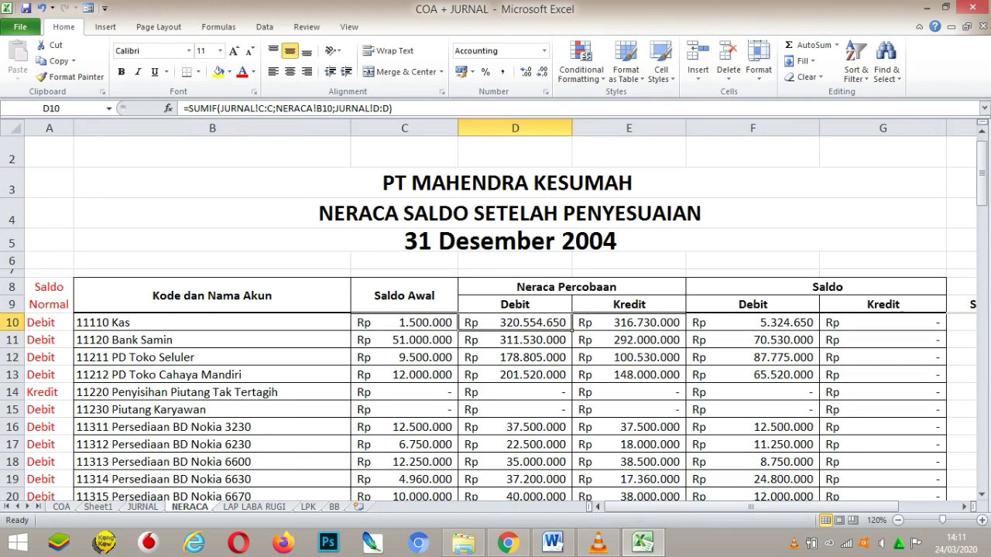
double_click(553, 322)
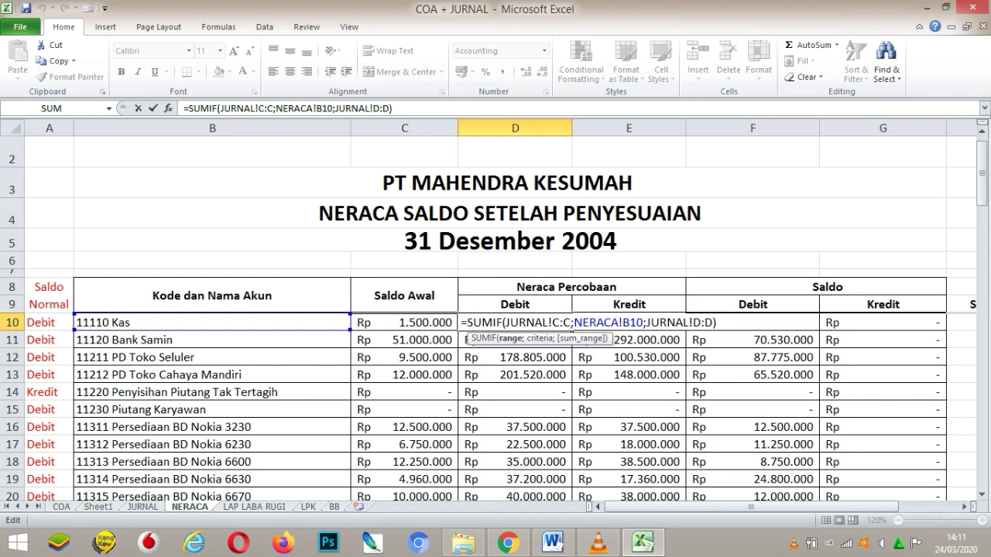
left_click(573, 324)
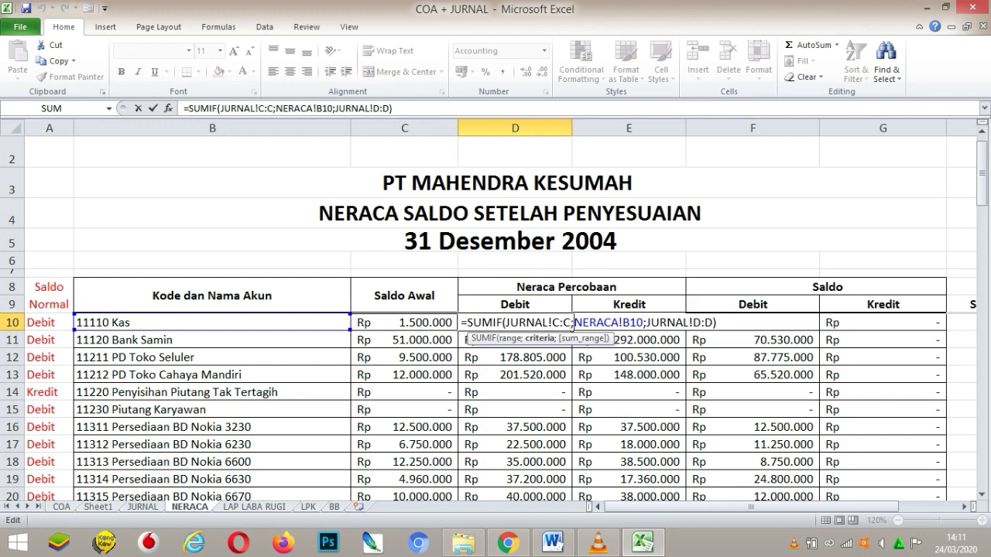
key("Left")
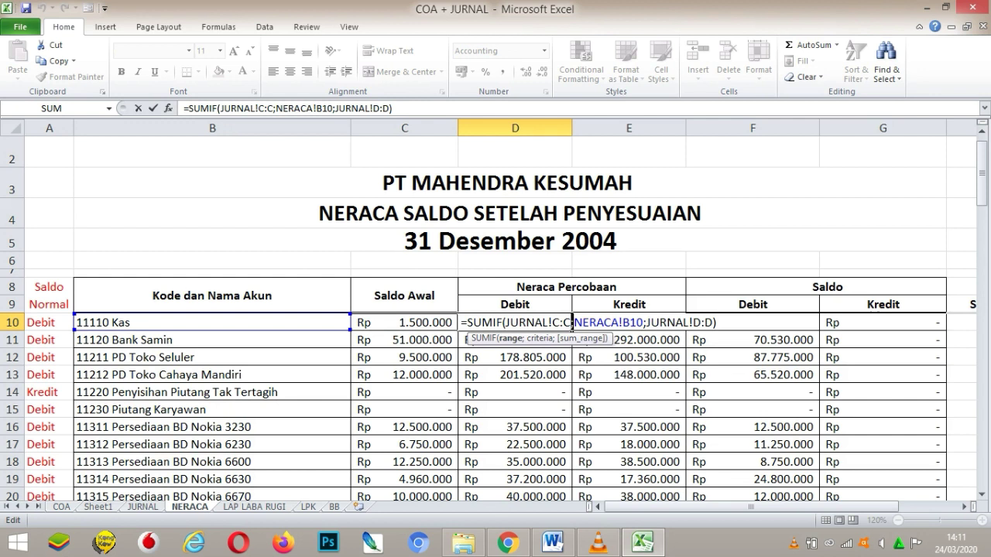
key("Right")
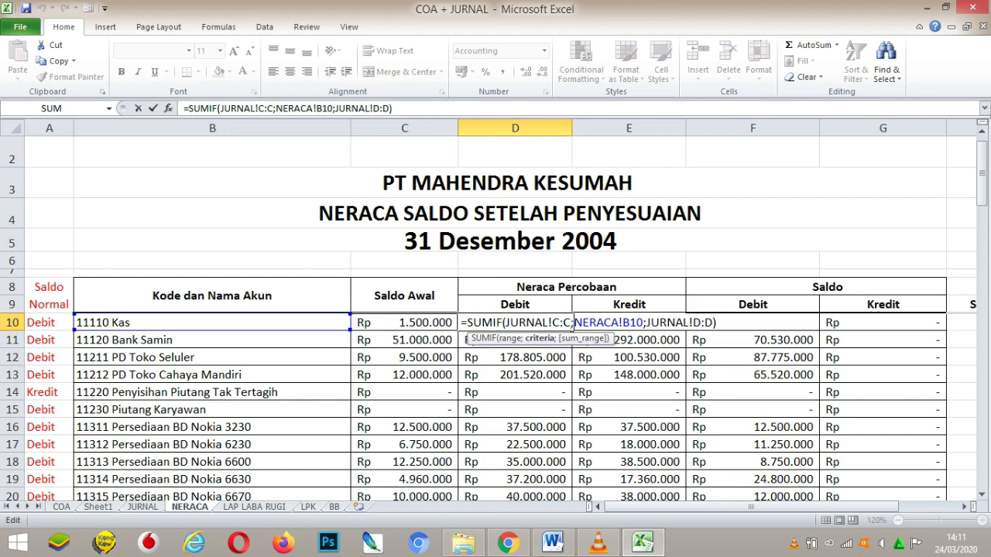
key("Right")
key("Right")
key("Right")
key("Right")
key("Right")
key("Right")
key("Right")
key("Right")
key("Right")
key("Right")
key("Return")
key("Left")
key("Up")
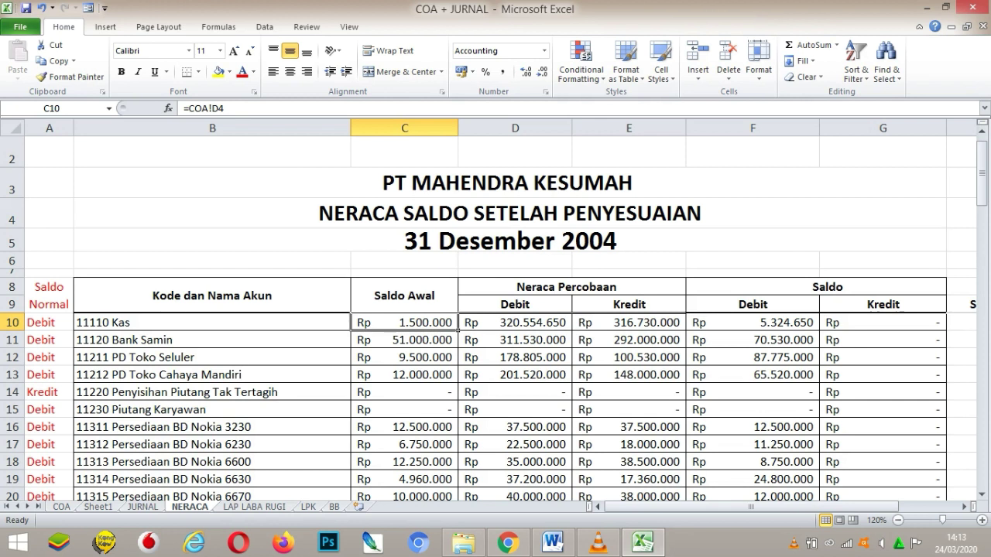
Open the Region additional format settings from the Windows Control Panel and place the Customize Format dialog beside the Region dialog.
key("super")
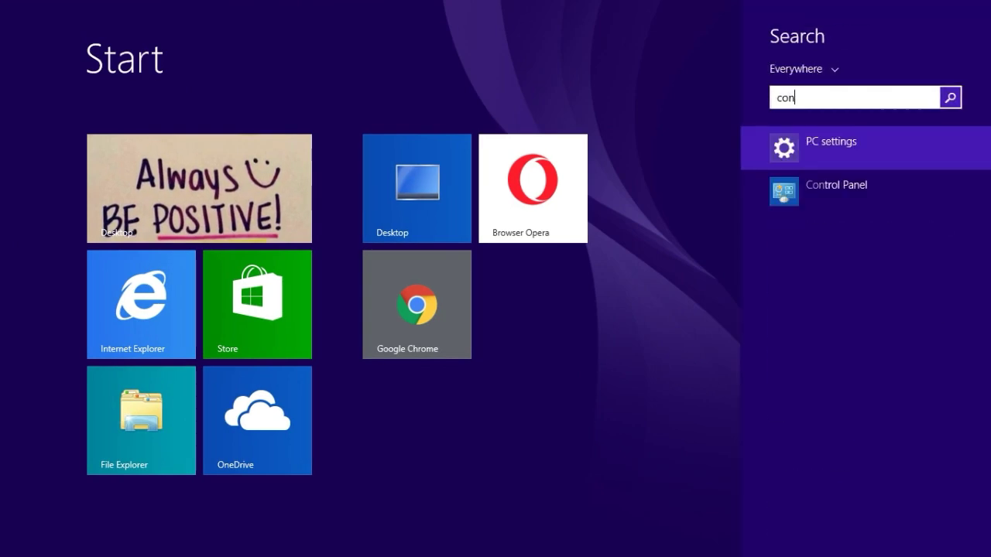
left_click(837, 188)
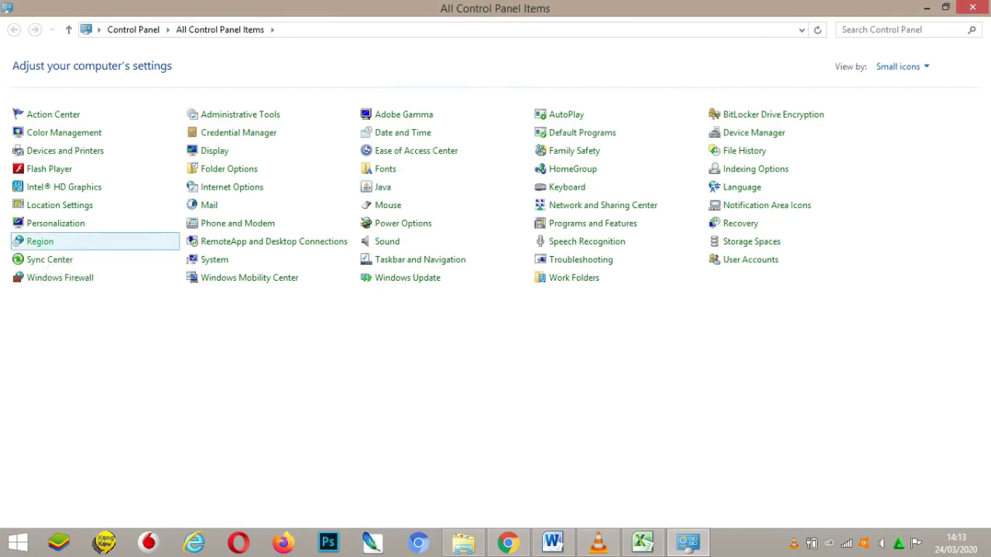
left_click(40, 242)
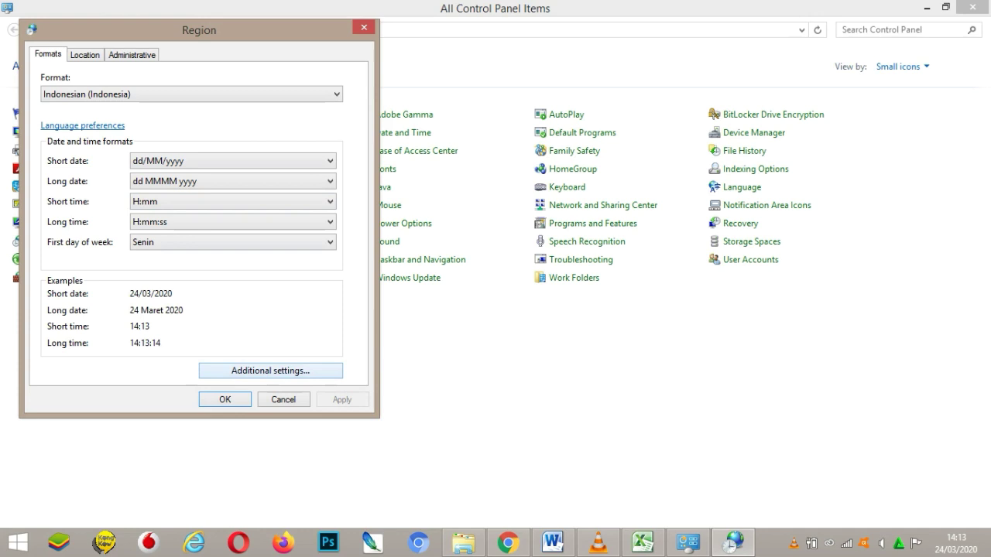
left_click(270, 370)
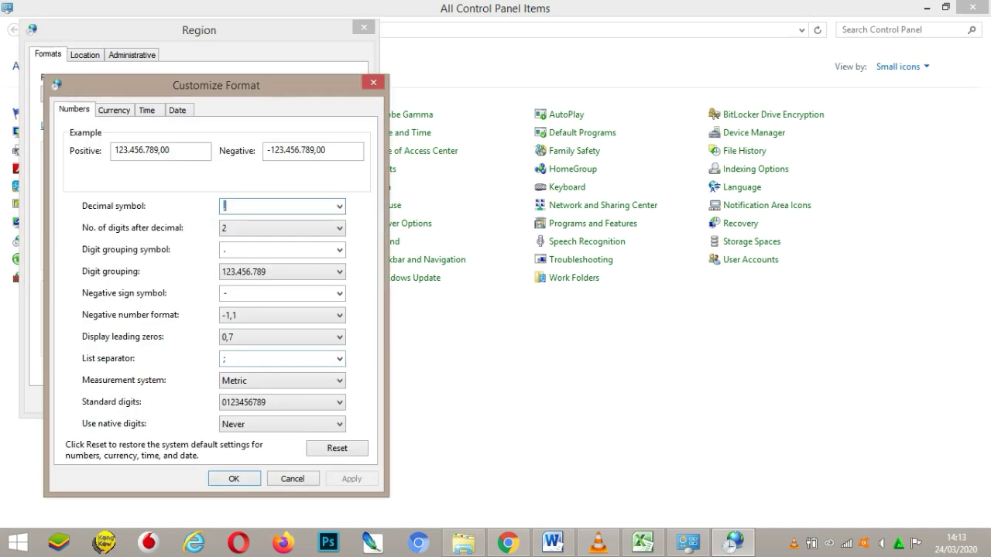
left_click_drag(216, 85, 563, 79)
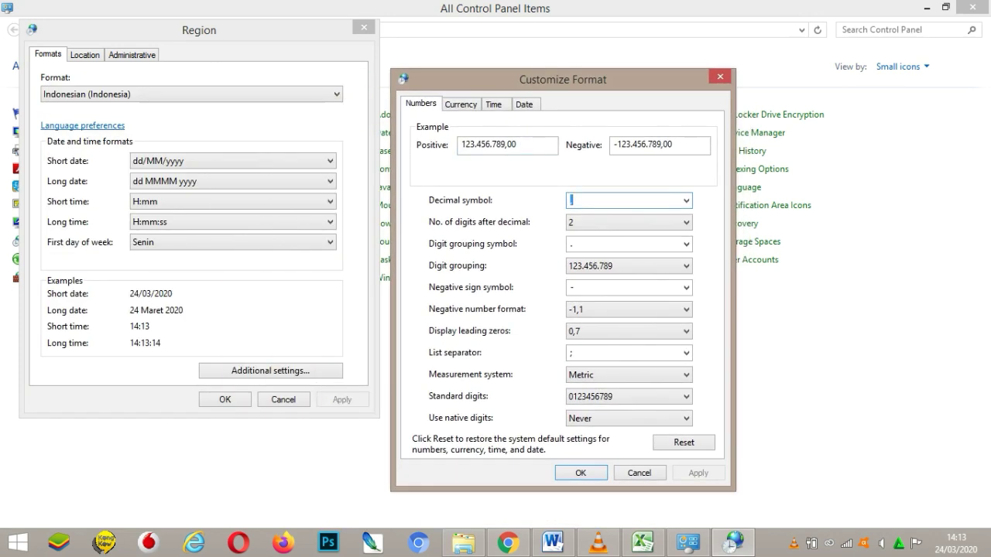
Look through the Currency, Time and Date format settings and return to the Numbers settings.
key("ctrl+Tab")
key("ctrl+Tab")
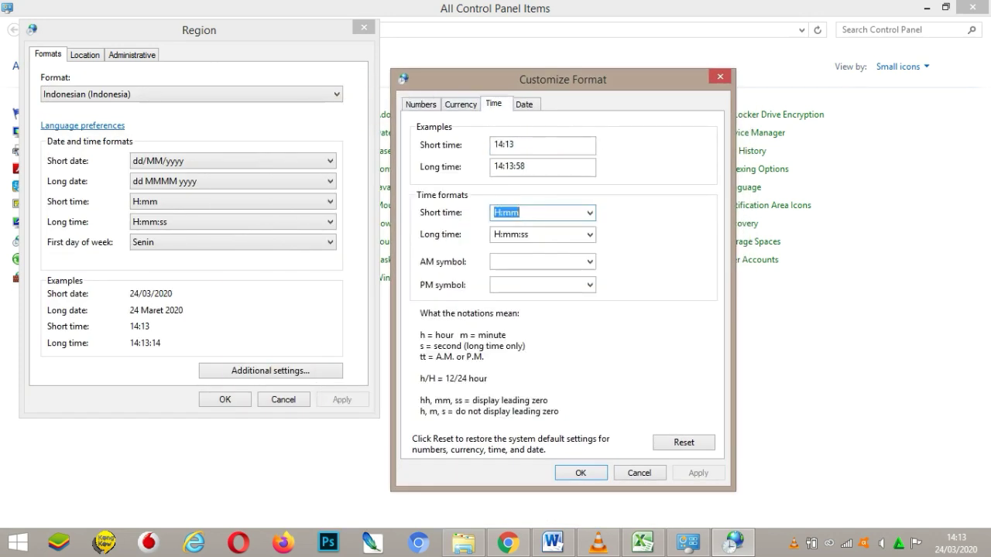
key("ctrl+Tab")
key("ctrl+Tab")
key("ctrl+Tab")
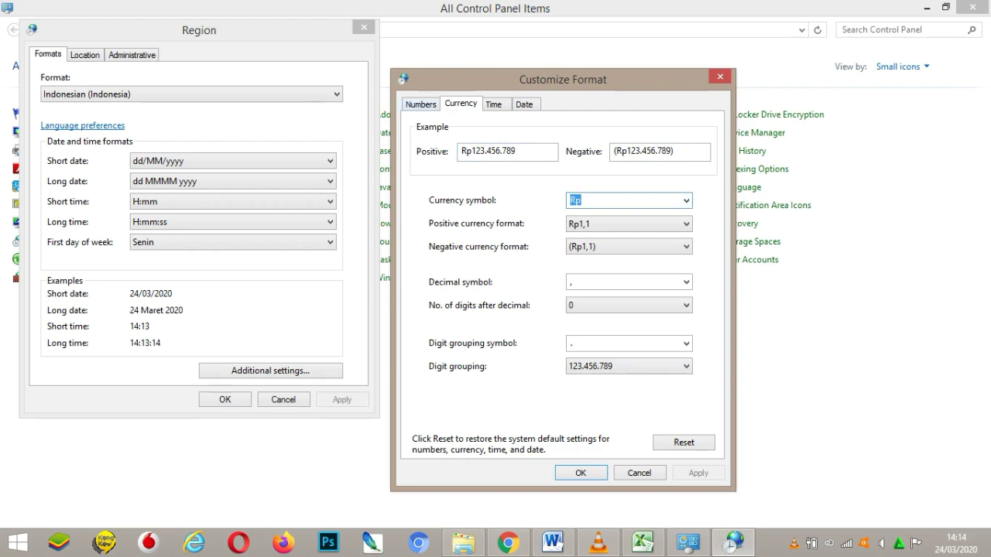
key("ctrl+shift+Tab")
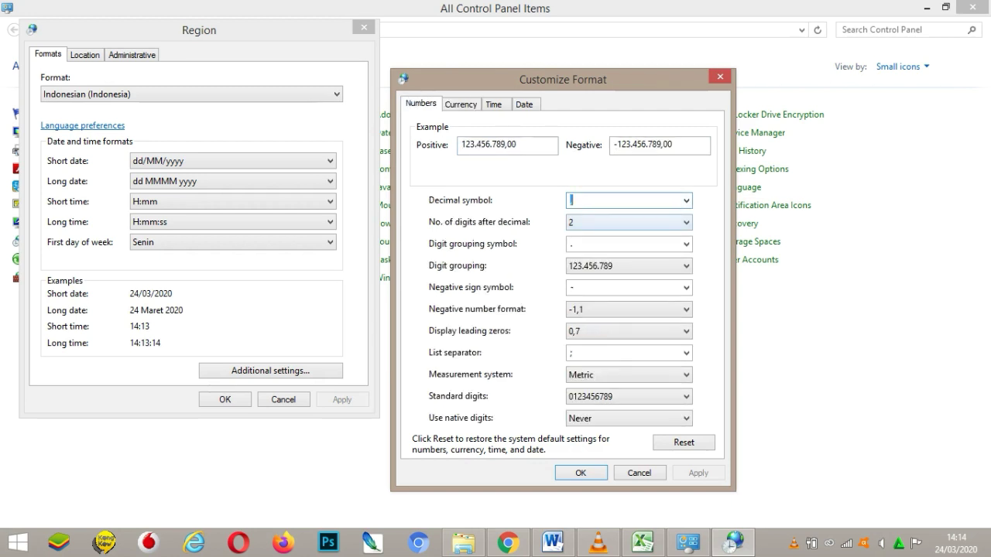
Check the decimal symbol and list separator, cancel the format customization, close the Region settings and return to the Excel workbook.
type(".")
double_click(572, 353)
left_click(573, 354)
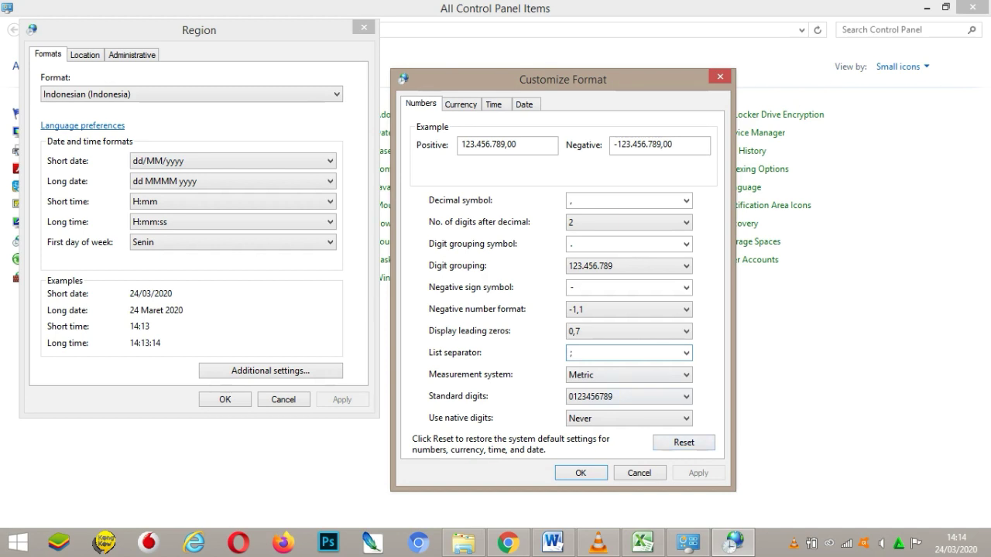
left_click(639, 473)
left_click(225, 399)
key("alt+Tab")
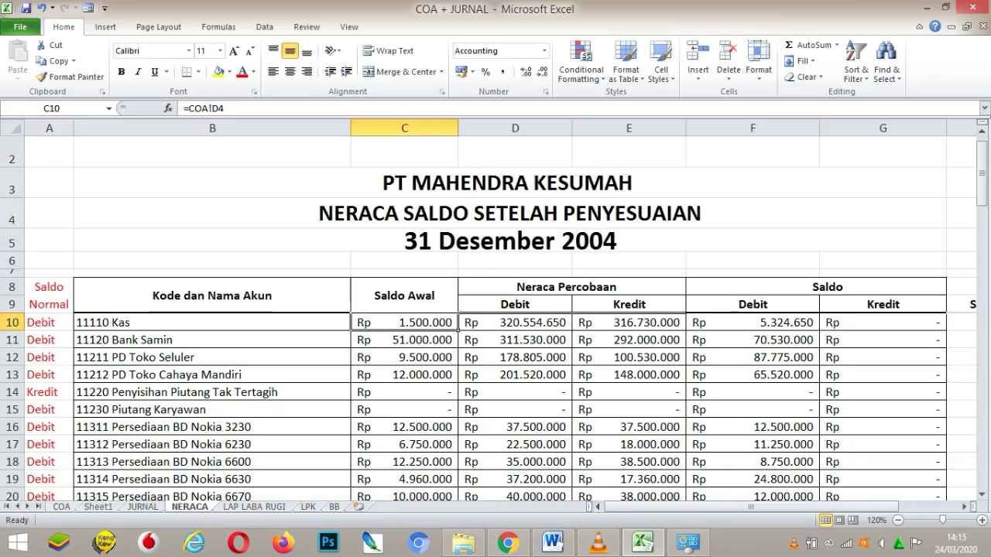